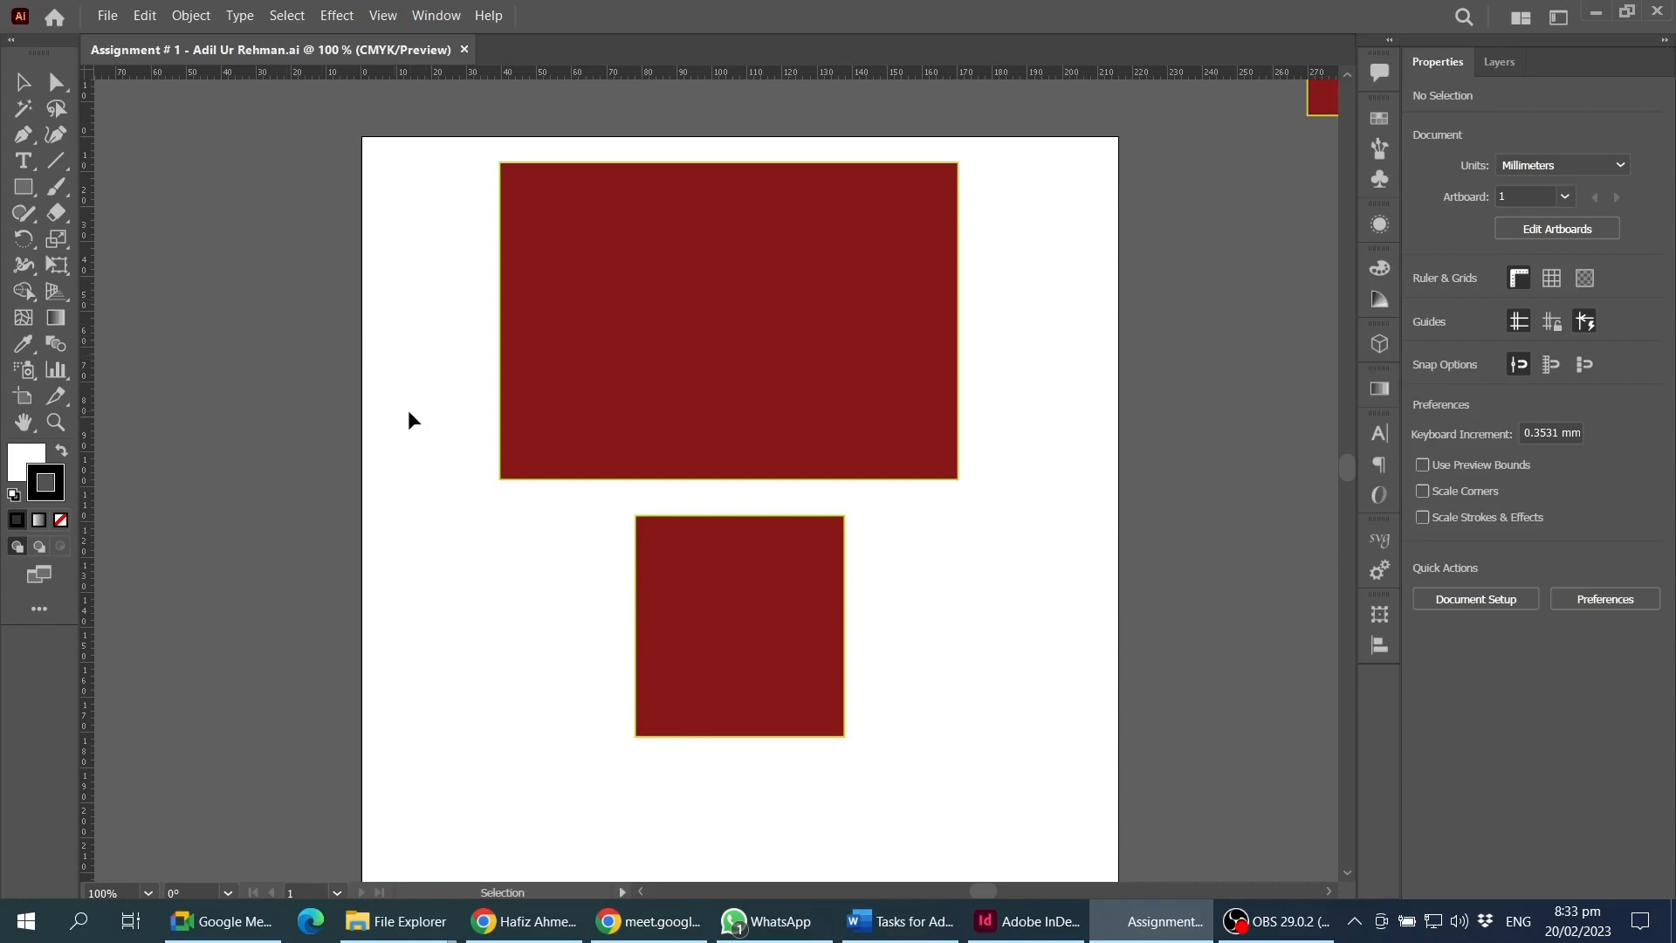
- Move the small square about 154 mm left, off the artboard, and shift the large rectangle down about 28 mm
{"action": "left_click", "coordinate": [844, 277]}
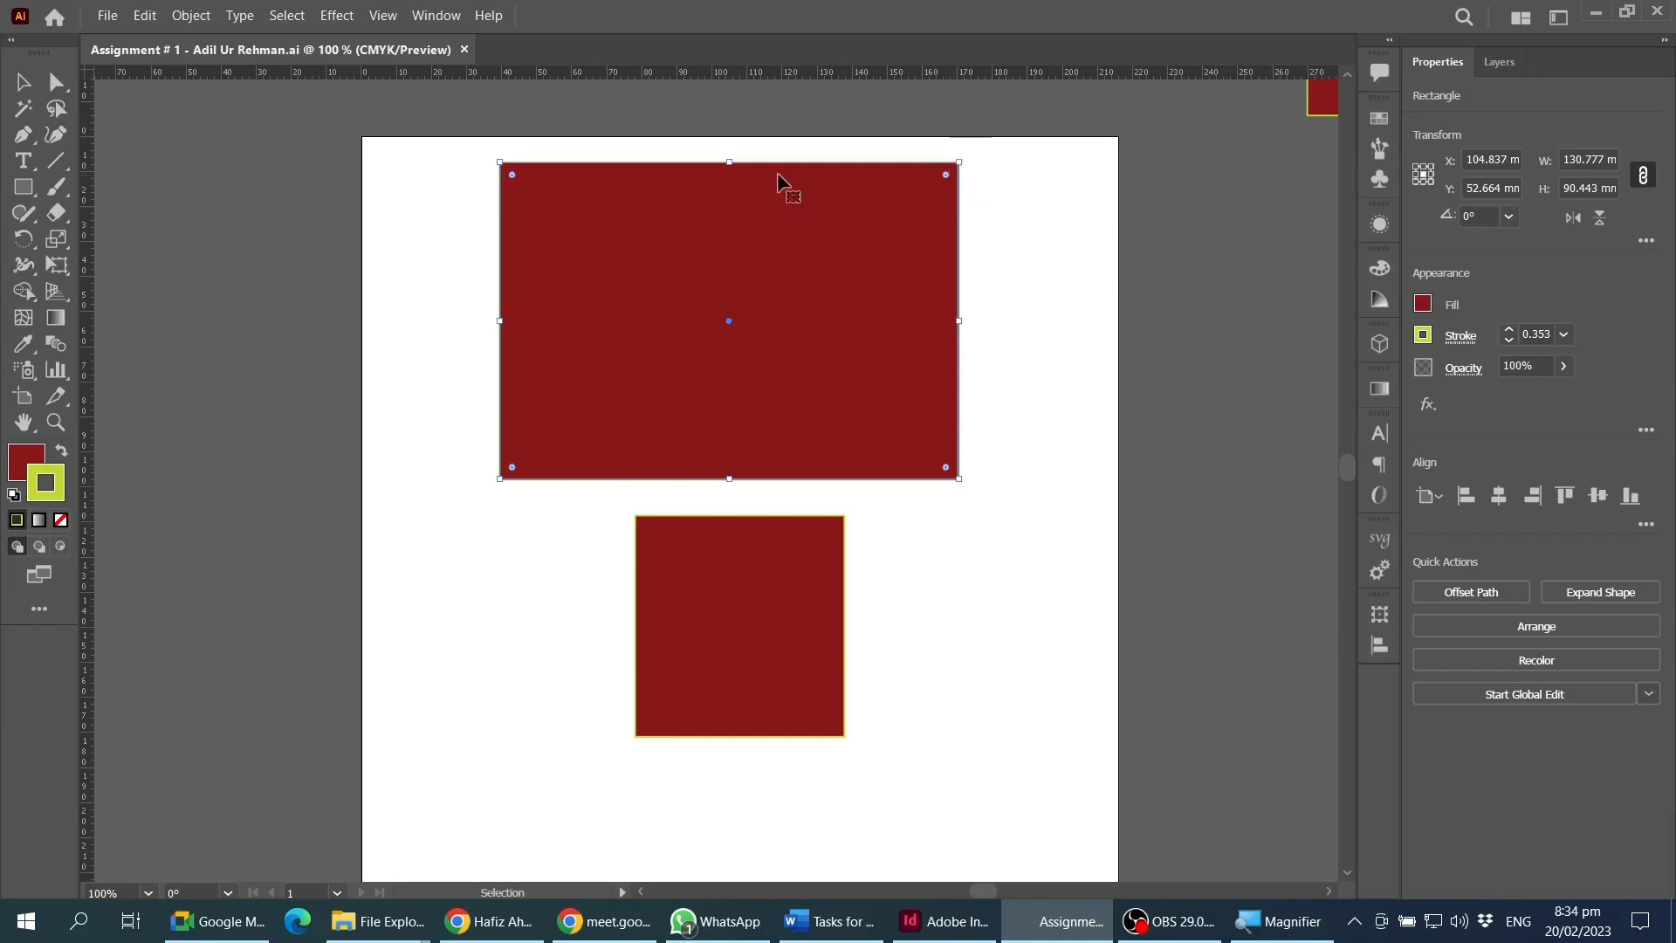
{"action": "left_click_drag", "start_coordinate": [799, 569], "coordinate": [256, 582]}
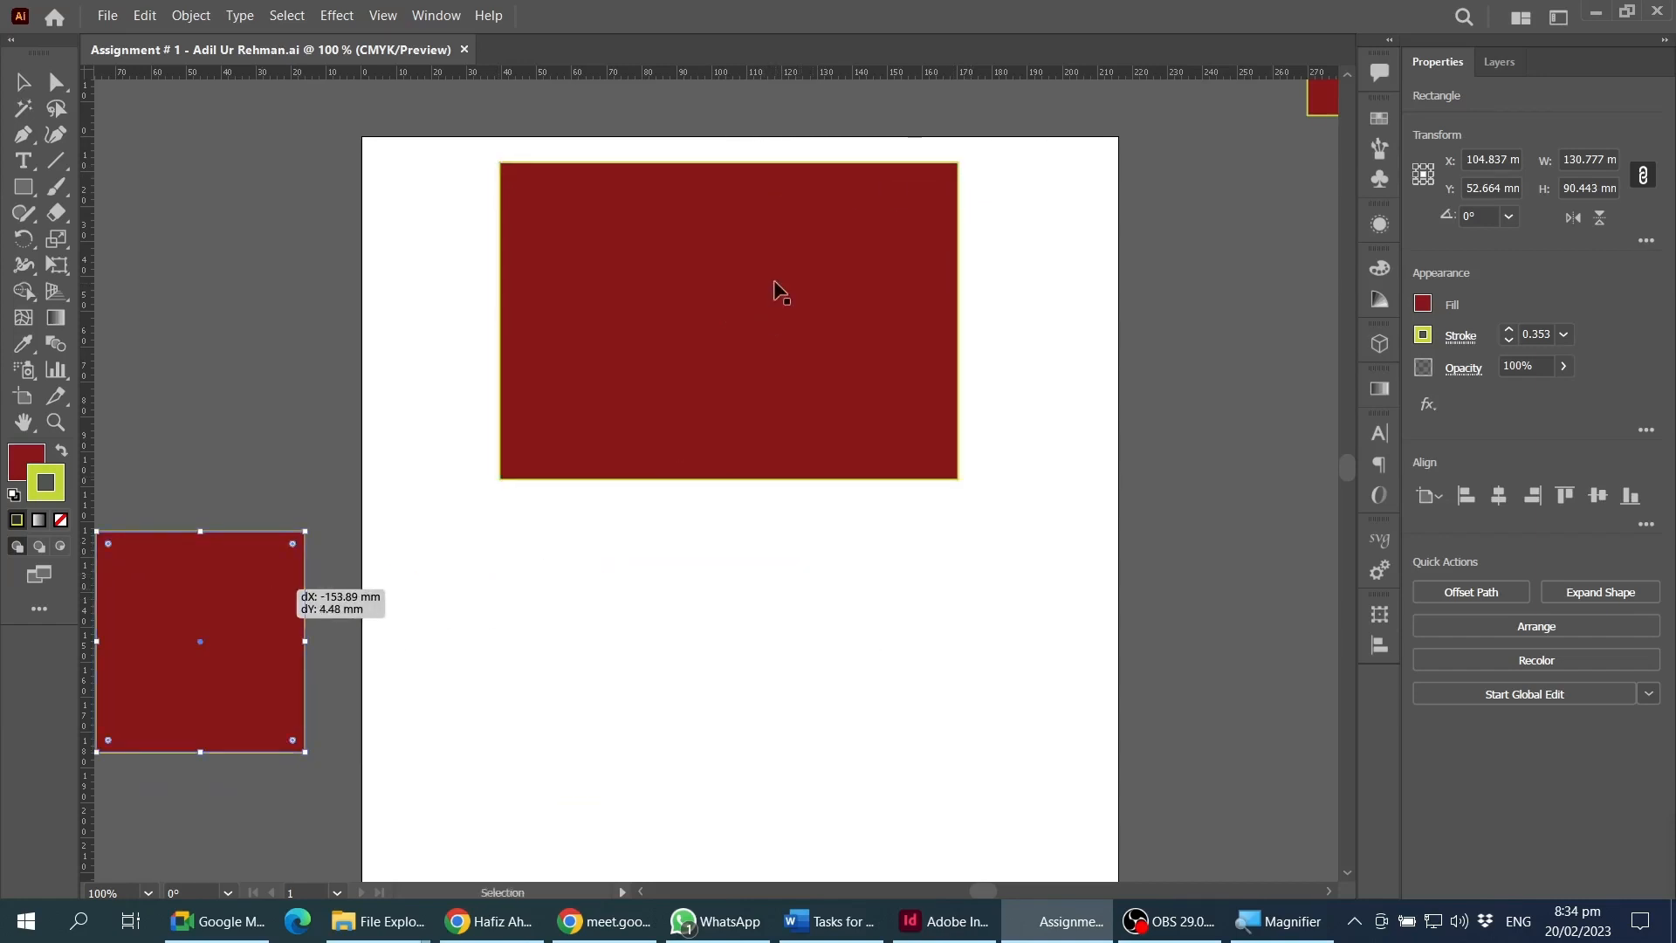
{"action": "left_click_drag", "start_coordinate": [830, 270], "coordinate": [843, 367]}
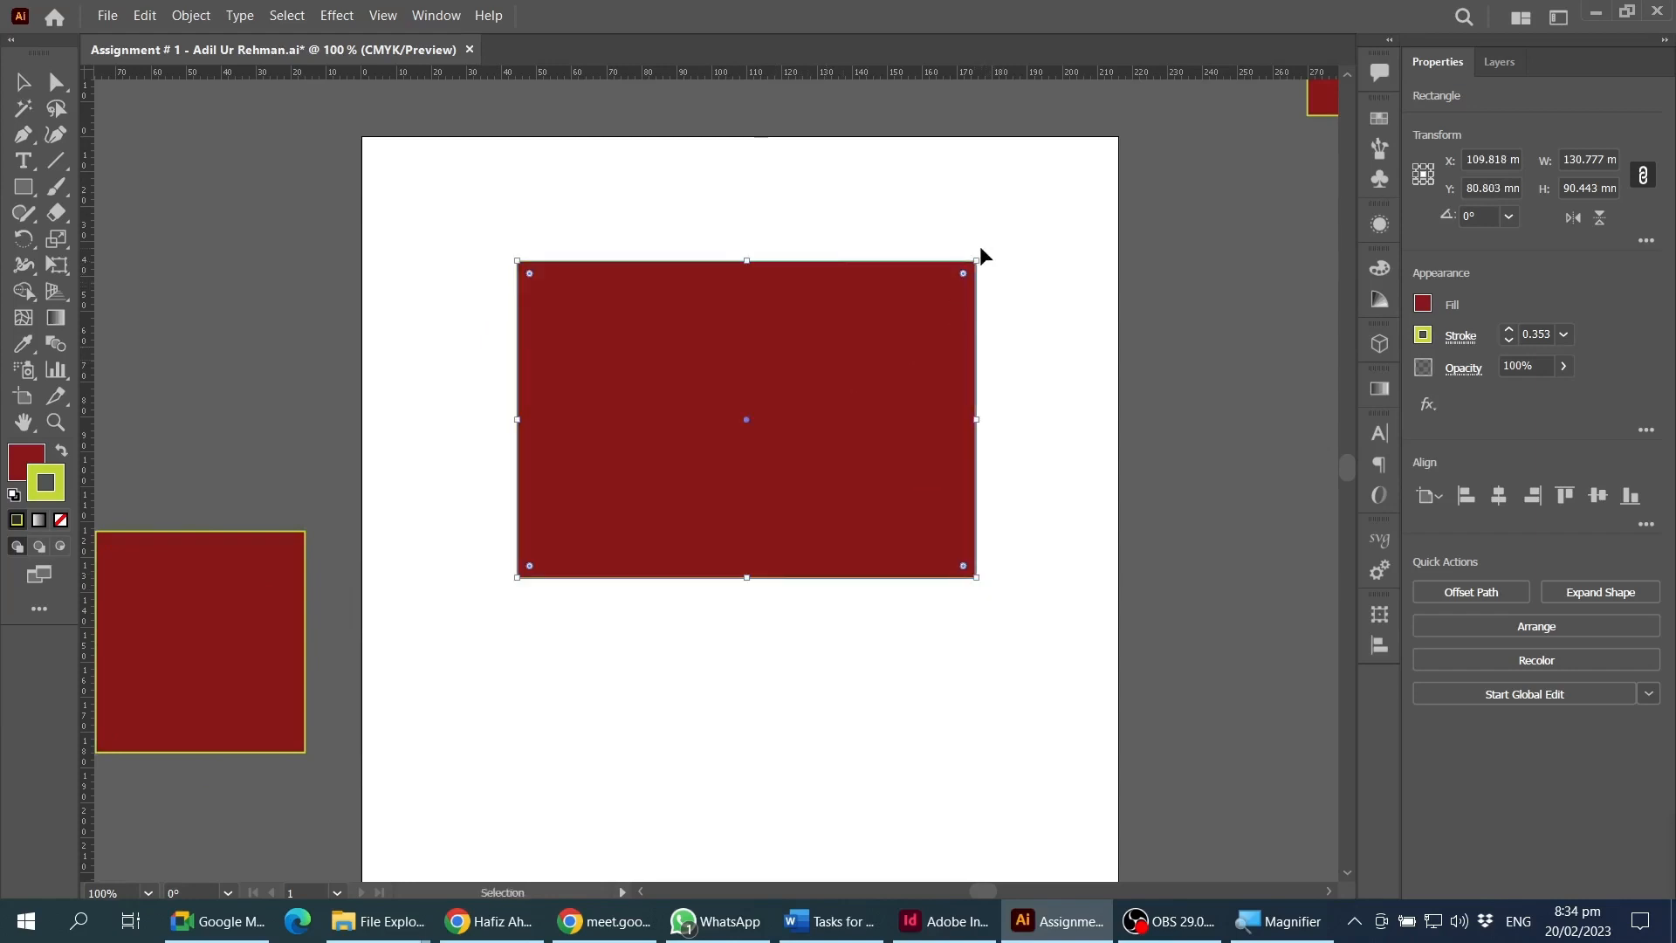
{"action": "left_click", "coordinate": [466, 286]}
- Draw a trial shape with the Ellipse tool below the large rectangle and delete it
{"action": "left_click_drag", "start_coordinate": [23, 187], "coordinate": [100, 235]}
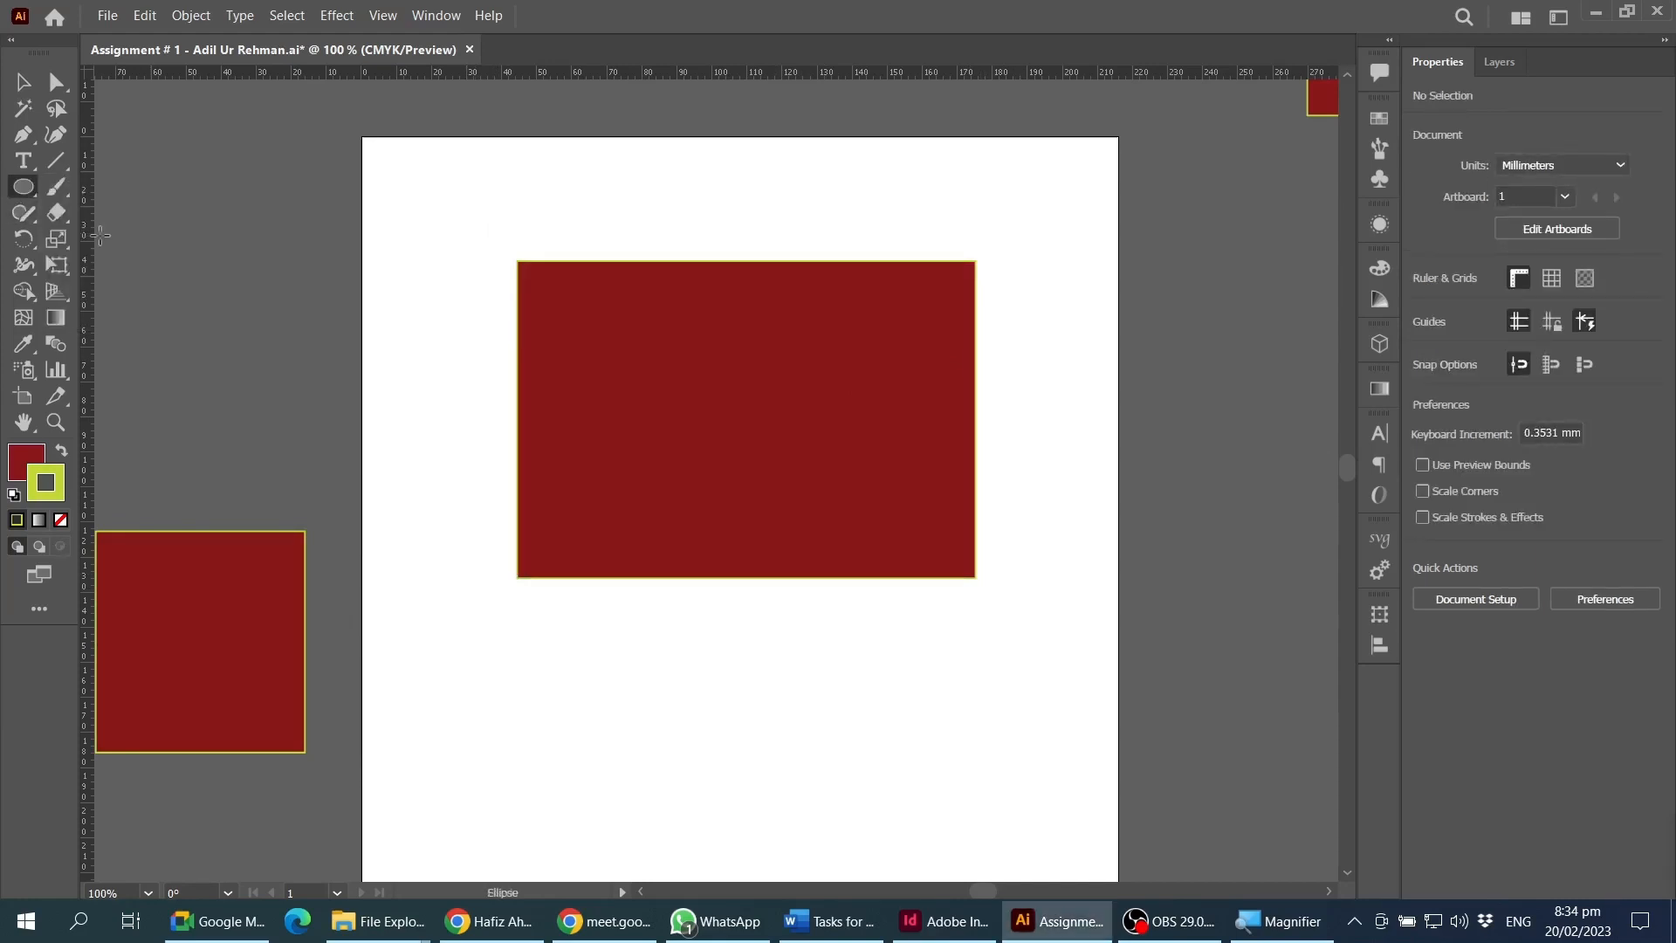
{"action": "mouse_move", "coordinate": [631, 621]}
{"action": "left_mouse_down"}
{"action": "mouse_move", "coordinate": [830, 808]}
{"action": "mouse_move", "coordinate": [830, 760]}
{"action": "mouse_move", "coordinate": [948, 767]}
{"action": "mouse_move", "coordinate": [875, 731]}
{"action": "mouse_move", "coordinate": [932, 756]}
{"action": "mouse_move", "coordinate": [923, 726]}
{"action": "mouse_move", "coordinate": [829, 735]}
{"action": "mouse_move", "coordinate": [831, 756]}
{"action": "mouse_move", "coordinate": [790, 692]}
{"action": "mouse_move", "coordinate": [778, 768]}
{"action": "mouse_move", "coordinate": [672, 698]}
{"action": "mouse_move", "coordinate": [853, 819]}
{"action": "mouse_move", "coordinate": [636, 627]}
{"action": "mouse_move", "coordinate": [671, 661]}
{"action": "mouse_move", "coordinate": [867, 746]}
{"action": "mouse_move", "coordinate": [721, 671]}
{"action": "left_mouse_up"}
{"action": "key", "text": "alt"}
{"action": "key", "text": "Delete"}
{"action": "scroll", "coordinate": [737, 684], "scroll_direction": "down", "scroll_amount": 2}
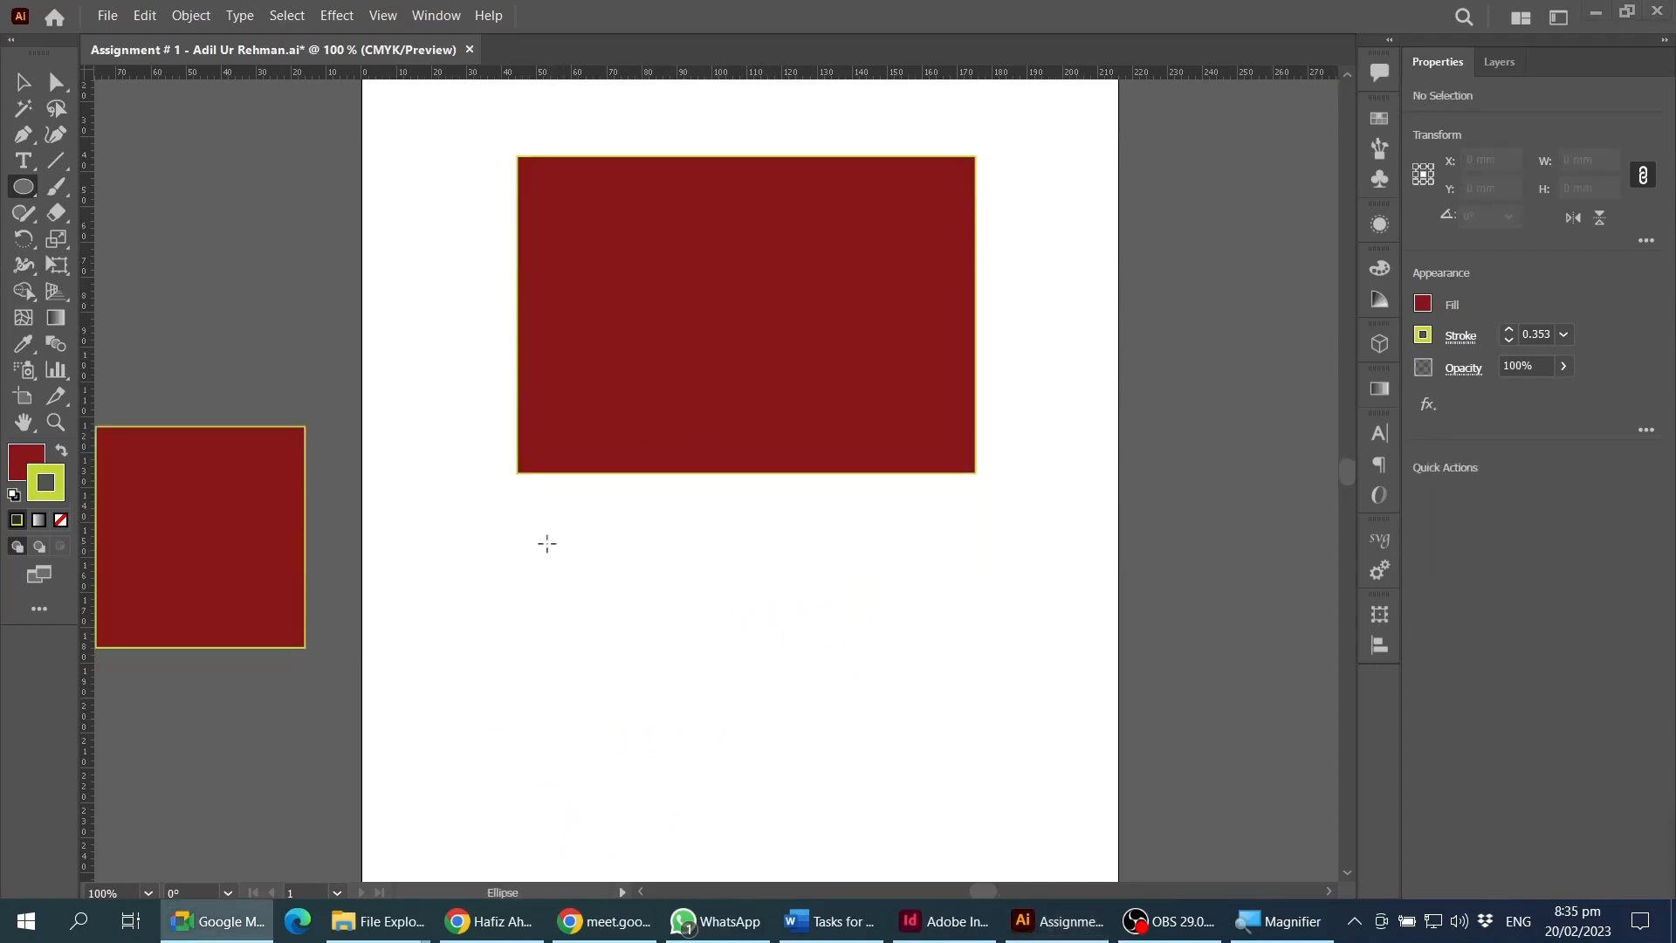
- Draw a circle about 71 mm across, outward from a centre point below the rectangle, and delete it
{"action": "left_click_drag", "start_coordinate": [547, 543], "coordinate": [667, 627]}
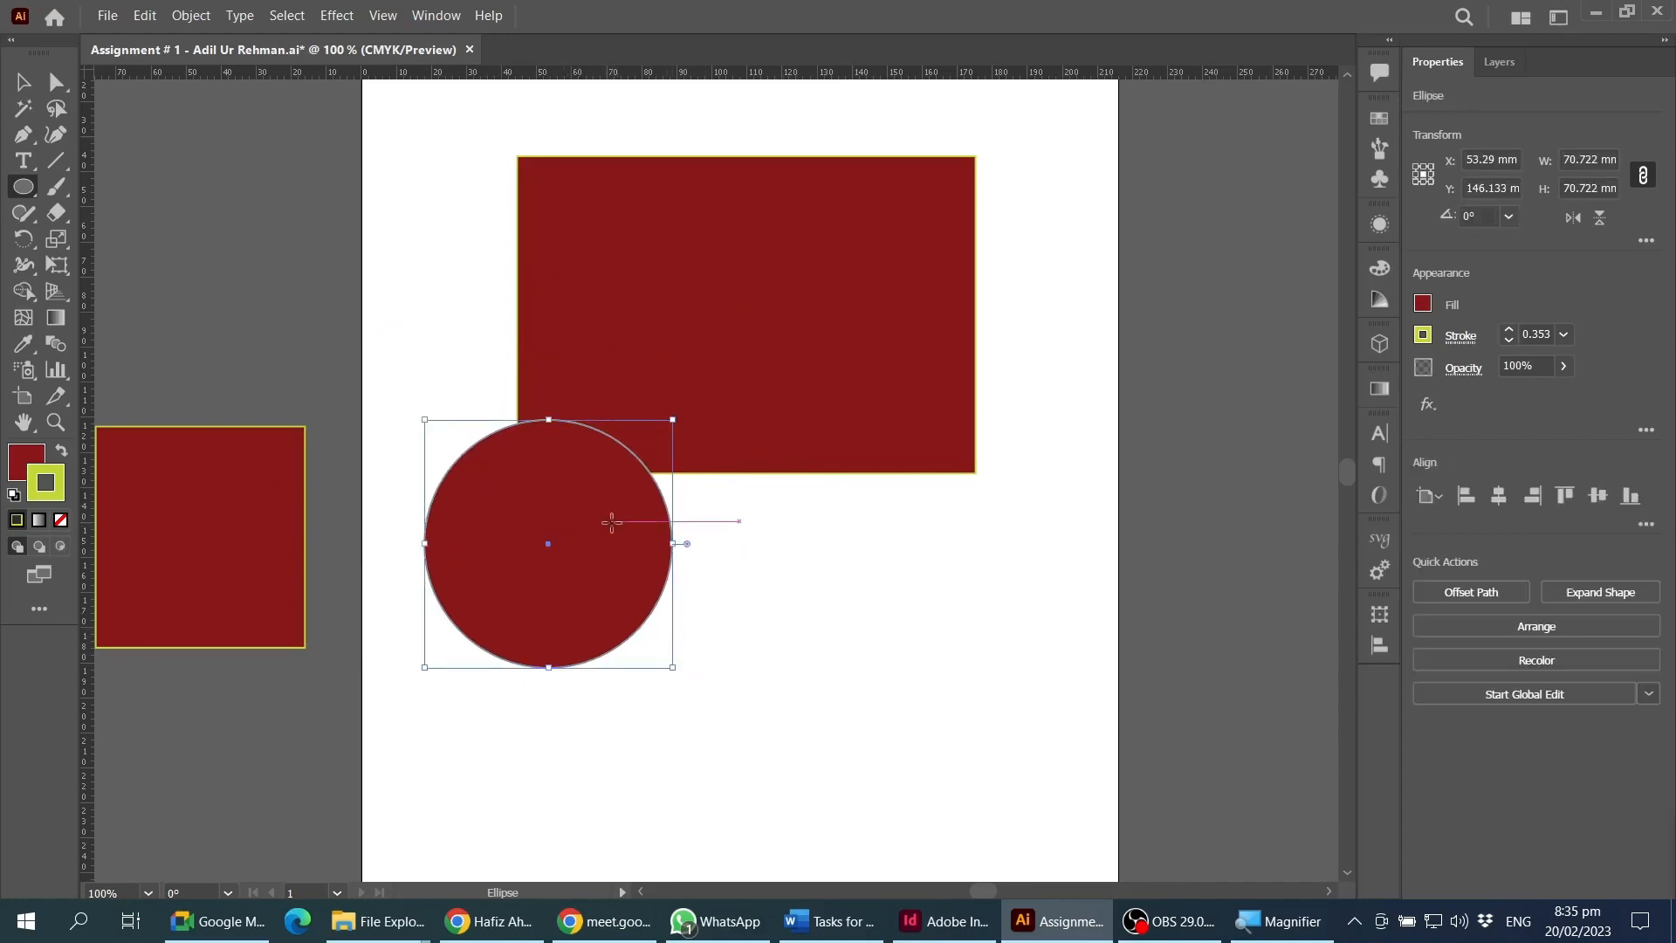
{"action": "left_click", "coordinate": [24, 82]}
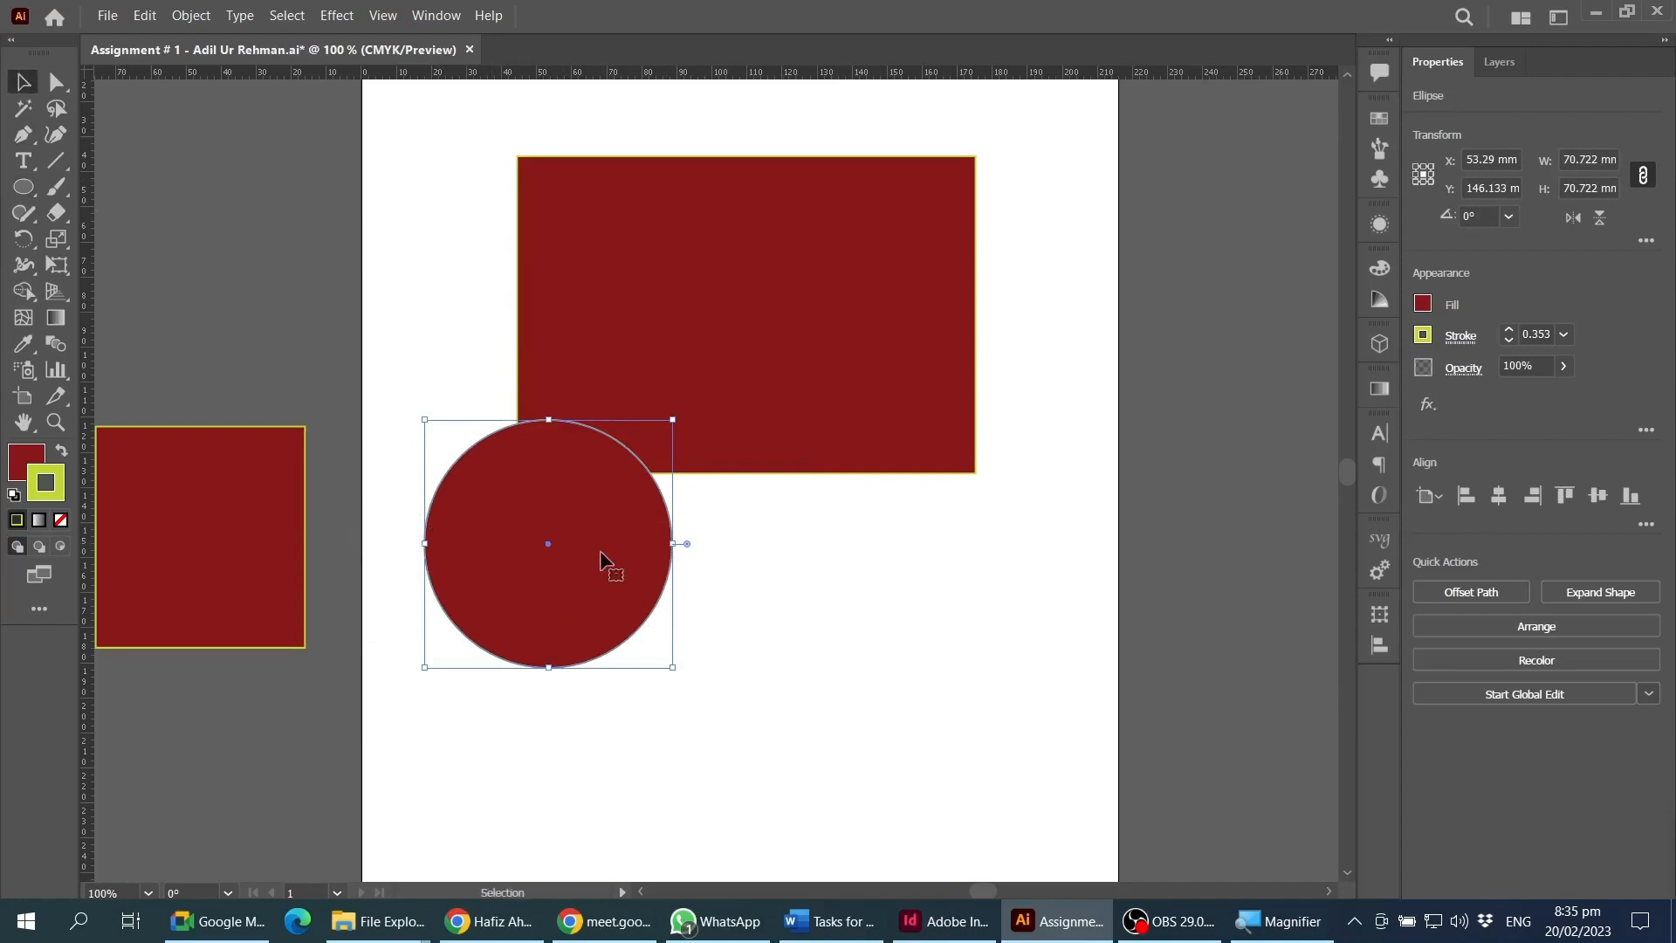
{"action": "key", "text": "Delete"}
- Try drawing a circle about 64 mm across outward from the large rectangle's centre, and undo it
{"action": "left_click", "coordinate": [864, 247]}
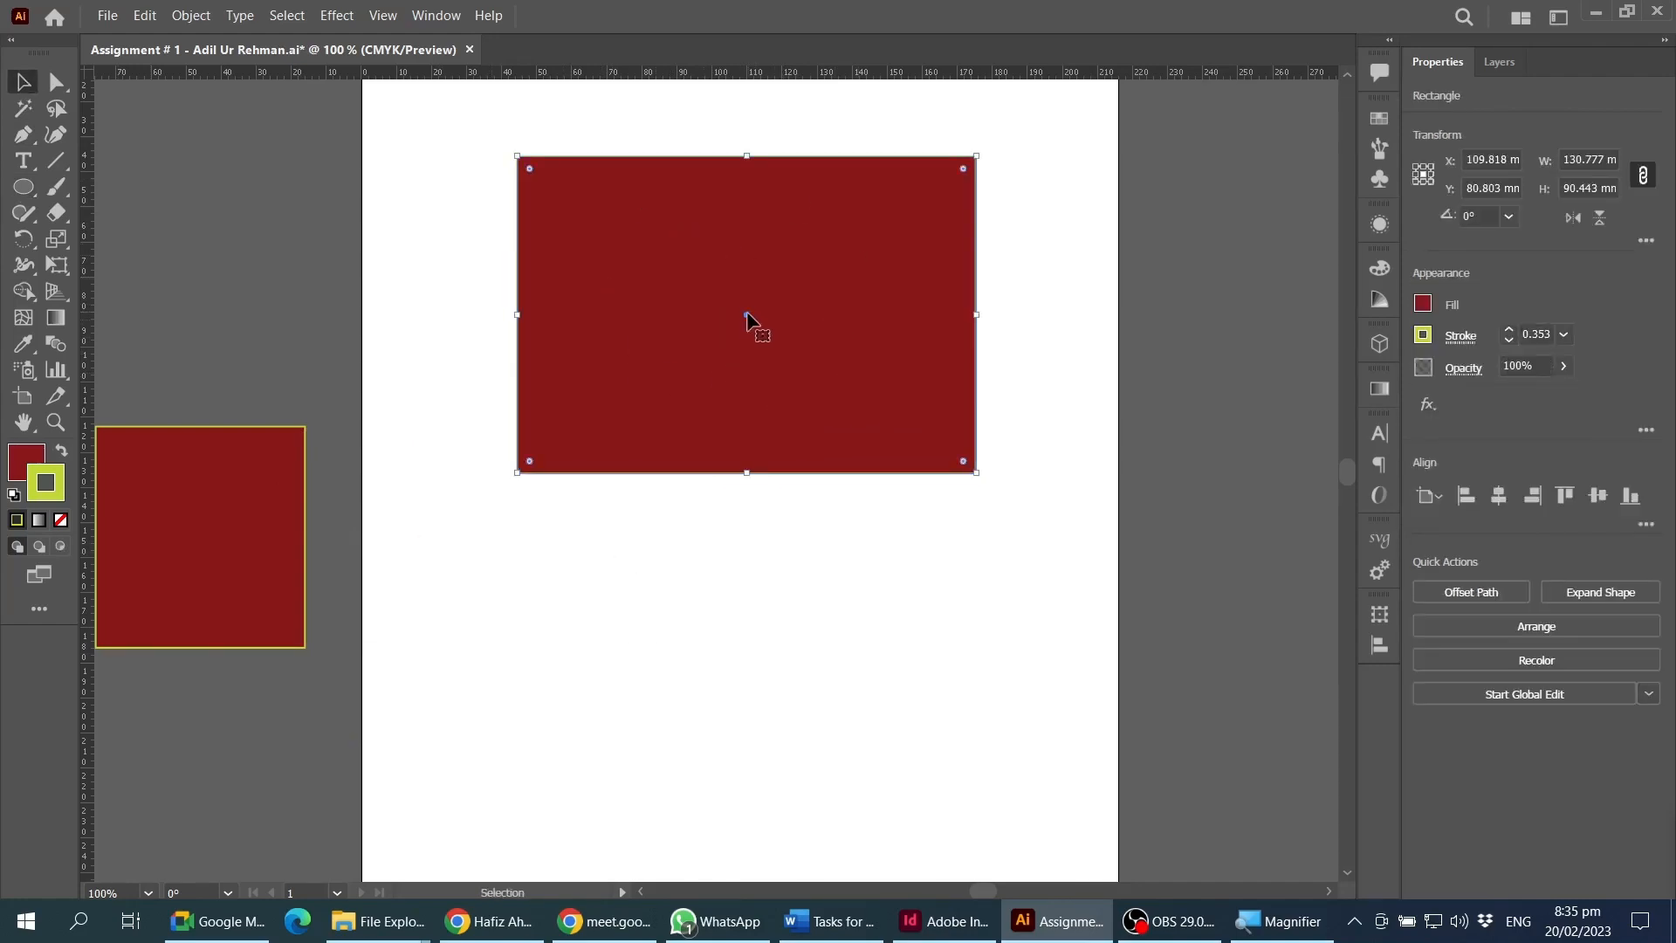
{"action": "left_click", "coordinate": [23, 187]}
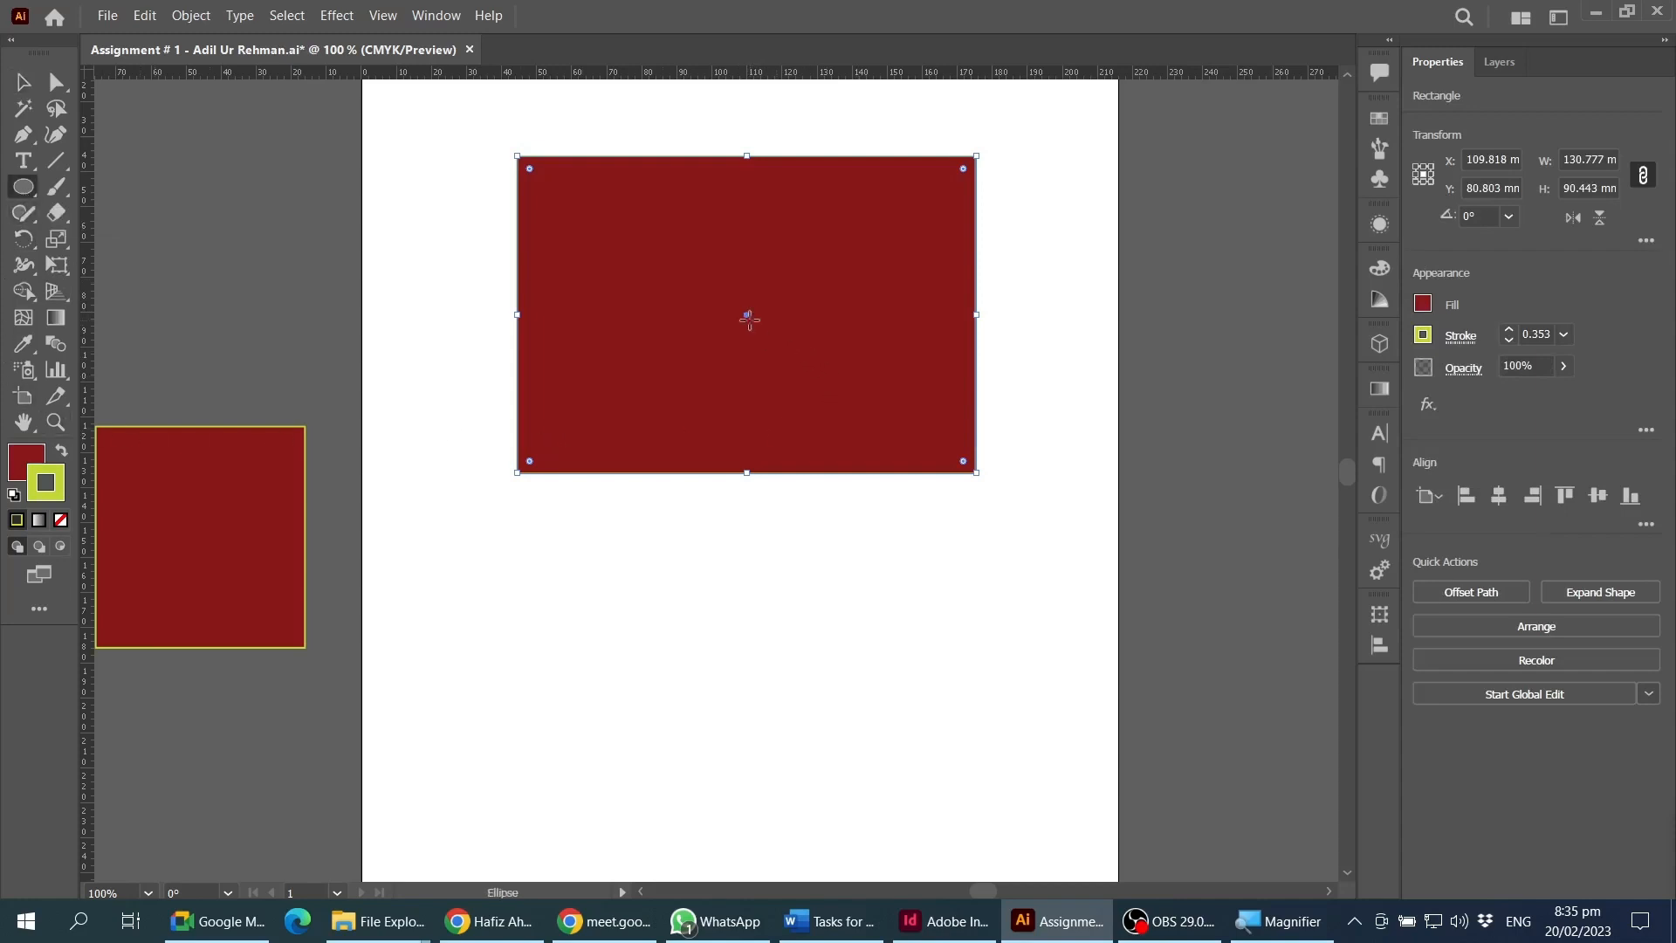
{"action": "left_click_drag", "start_coordinate": [749, 319], "coordinate": [876, 402]}
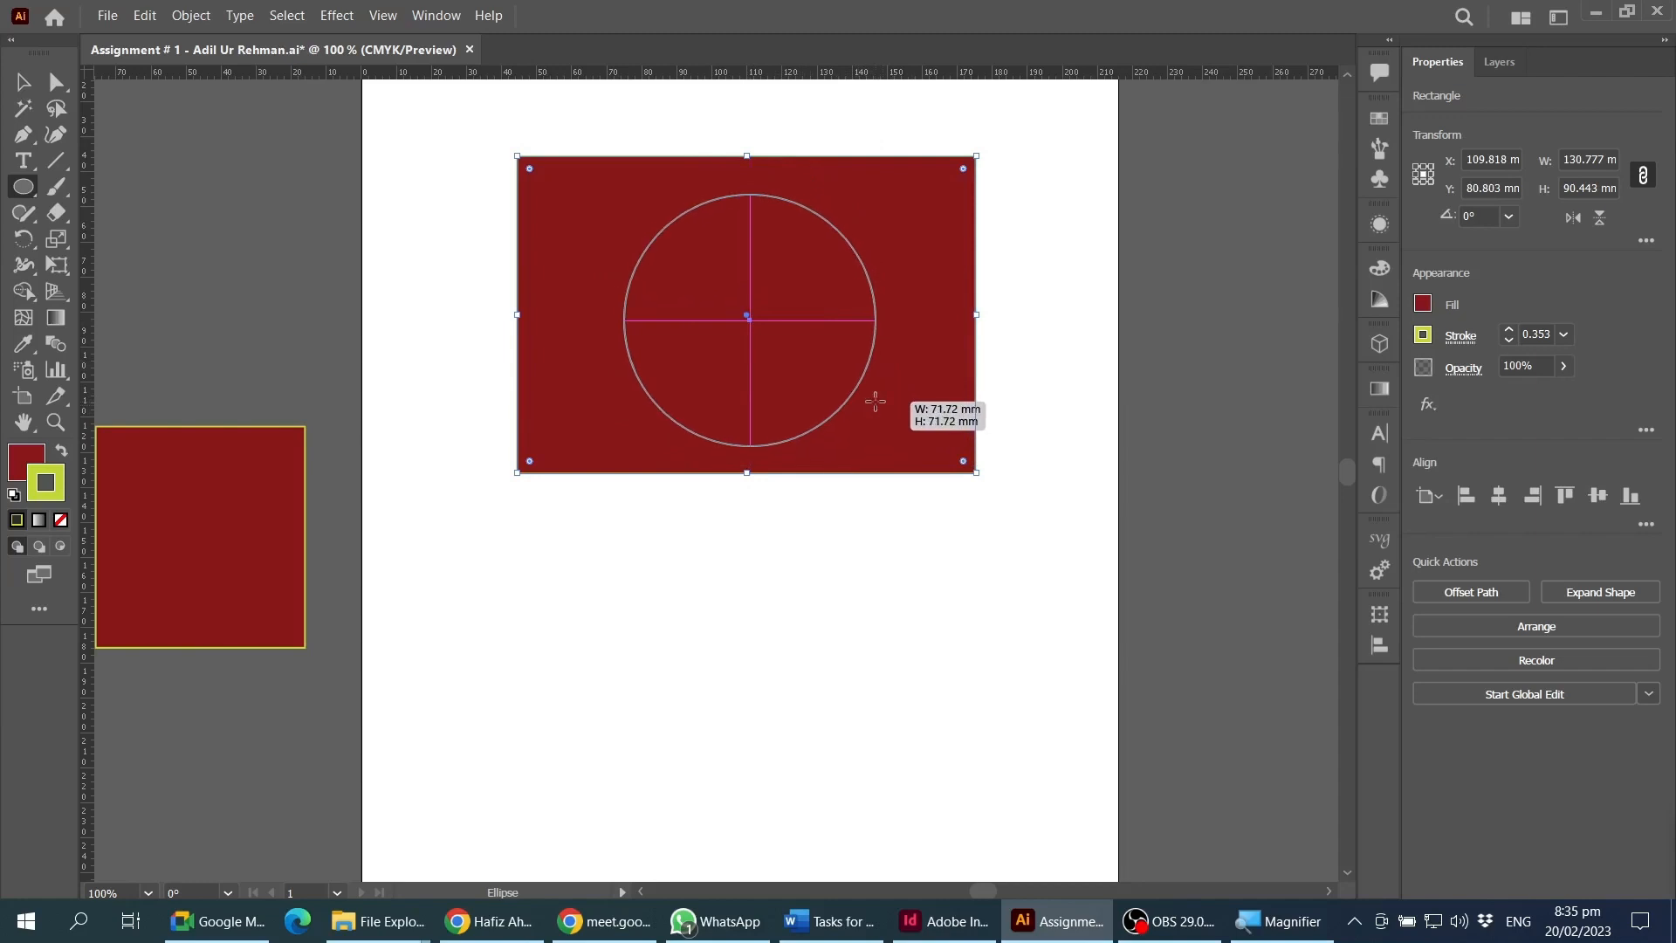
{"action": "mouse_move", "coordinate": [875, 401]}
{"action": "left_mouse_down"}
{"action": "mouse_move", "coordinate": [1095, 616]}
{"action": "mouse_move", "coordinate": [858, 407]}
{"action": "left_mouse_up"}
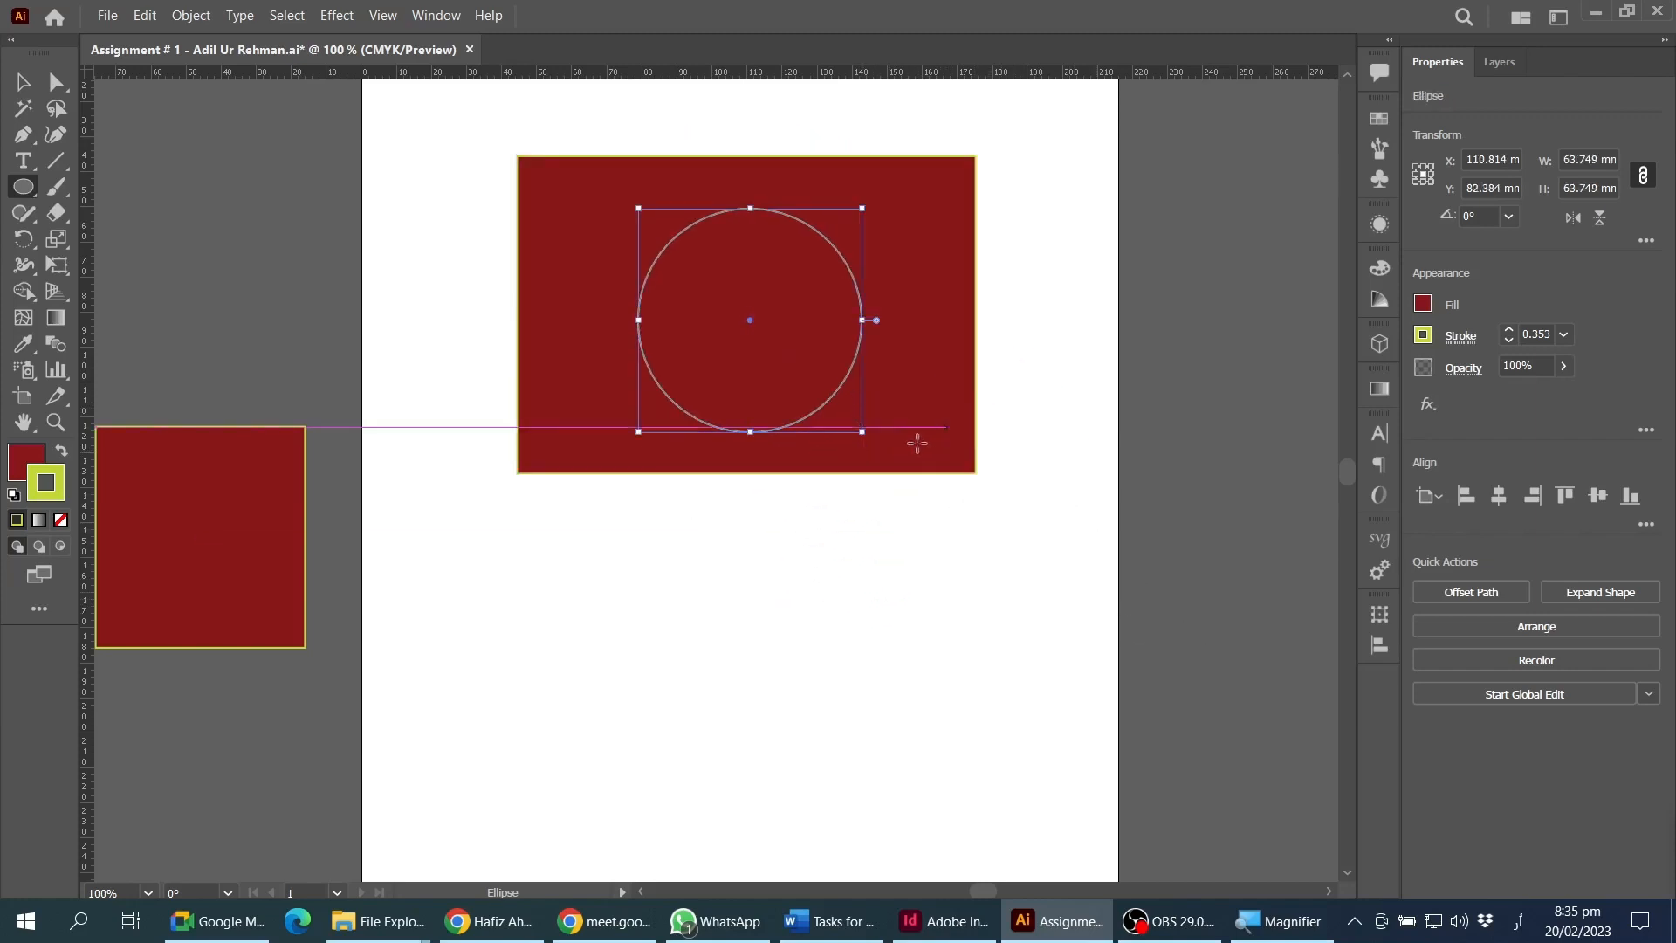
{"action": "key", "text": "ctrl+z"}
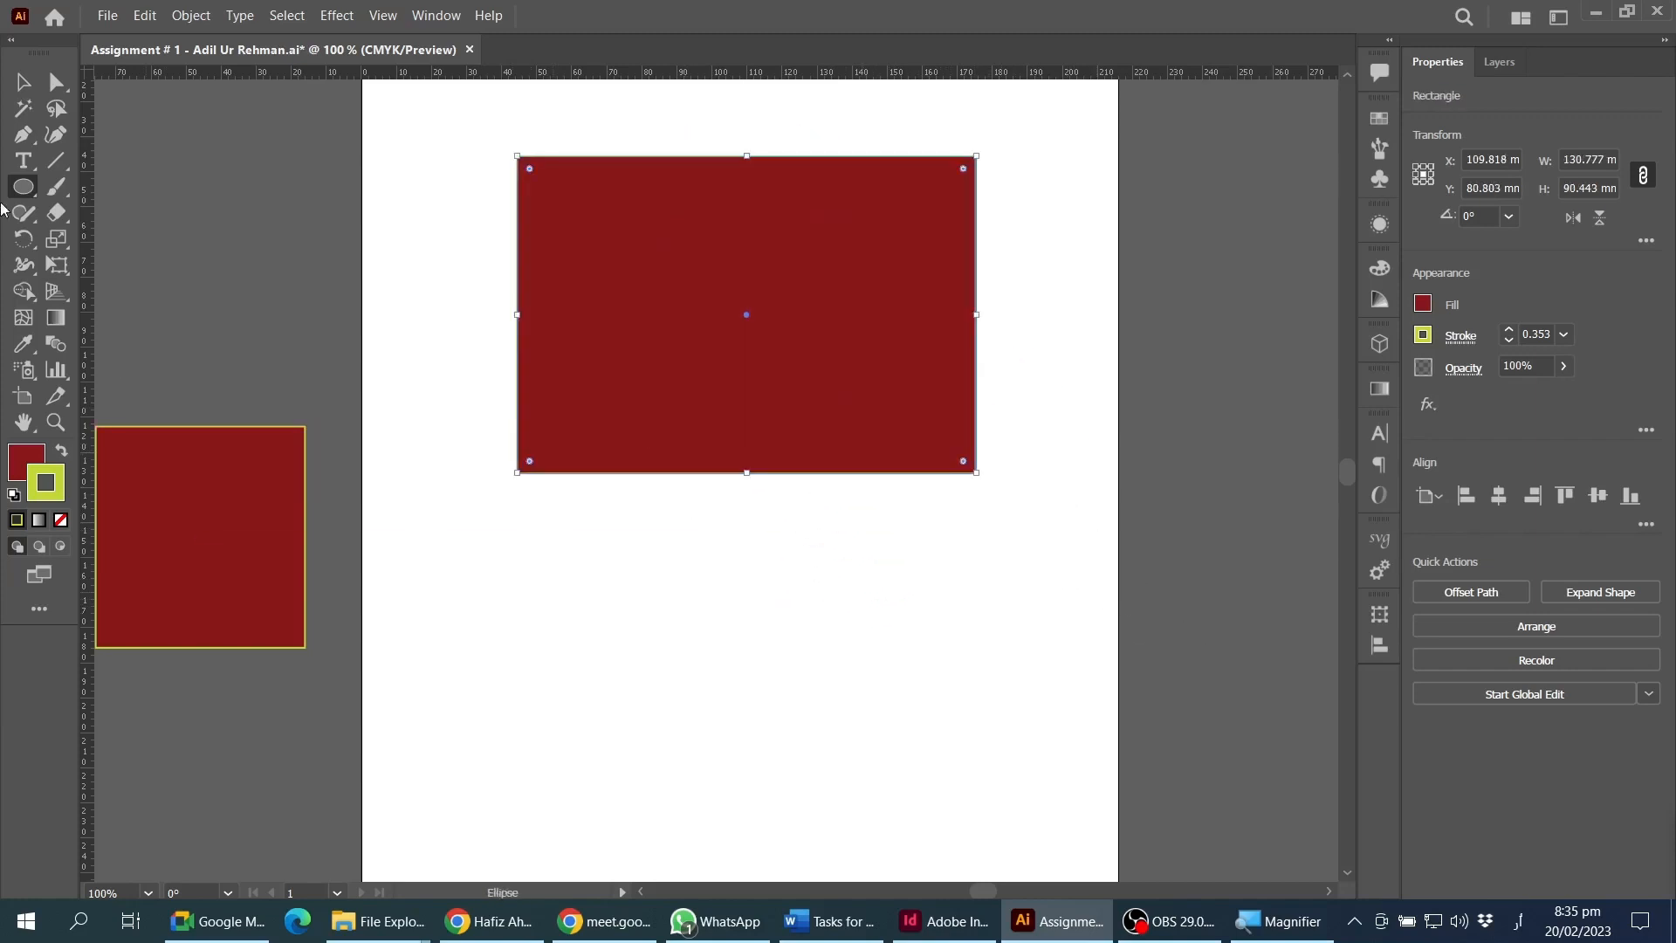
{"action": "left_click", "coordinate": [24, 81]}
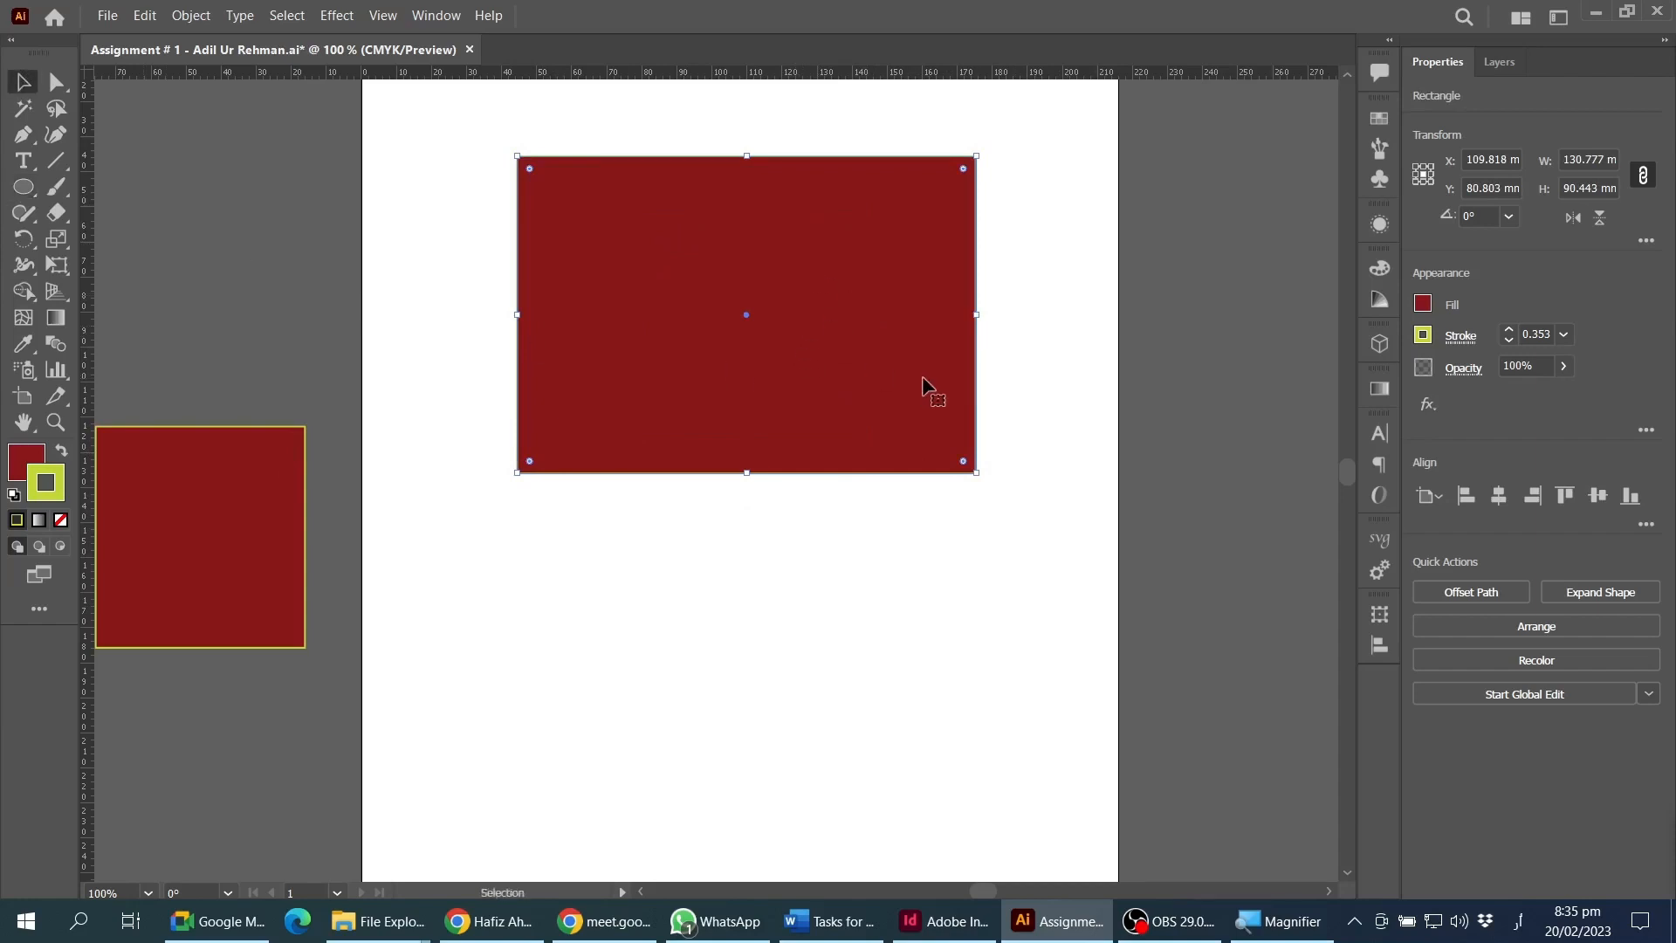
- Start a new ellipse by exact dimensions in the empty area below the large rectangle
{"action": "scroll", "coordinate": [957, 559], "scroll_direction": "down", "scroll_amount": 3}
{"action": "scroll", "coordinate": [898, 563], "scroll_direction": "up", "scroll_amount": 1}
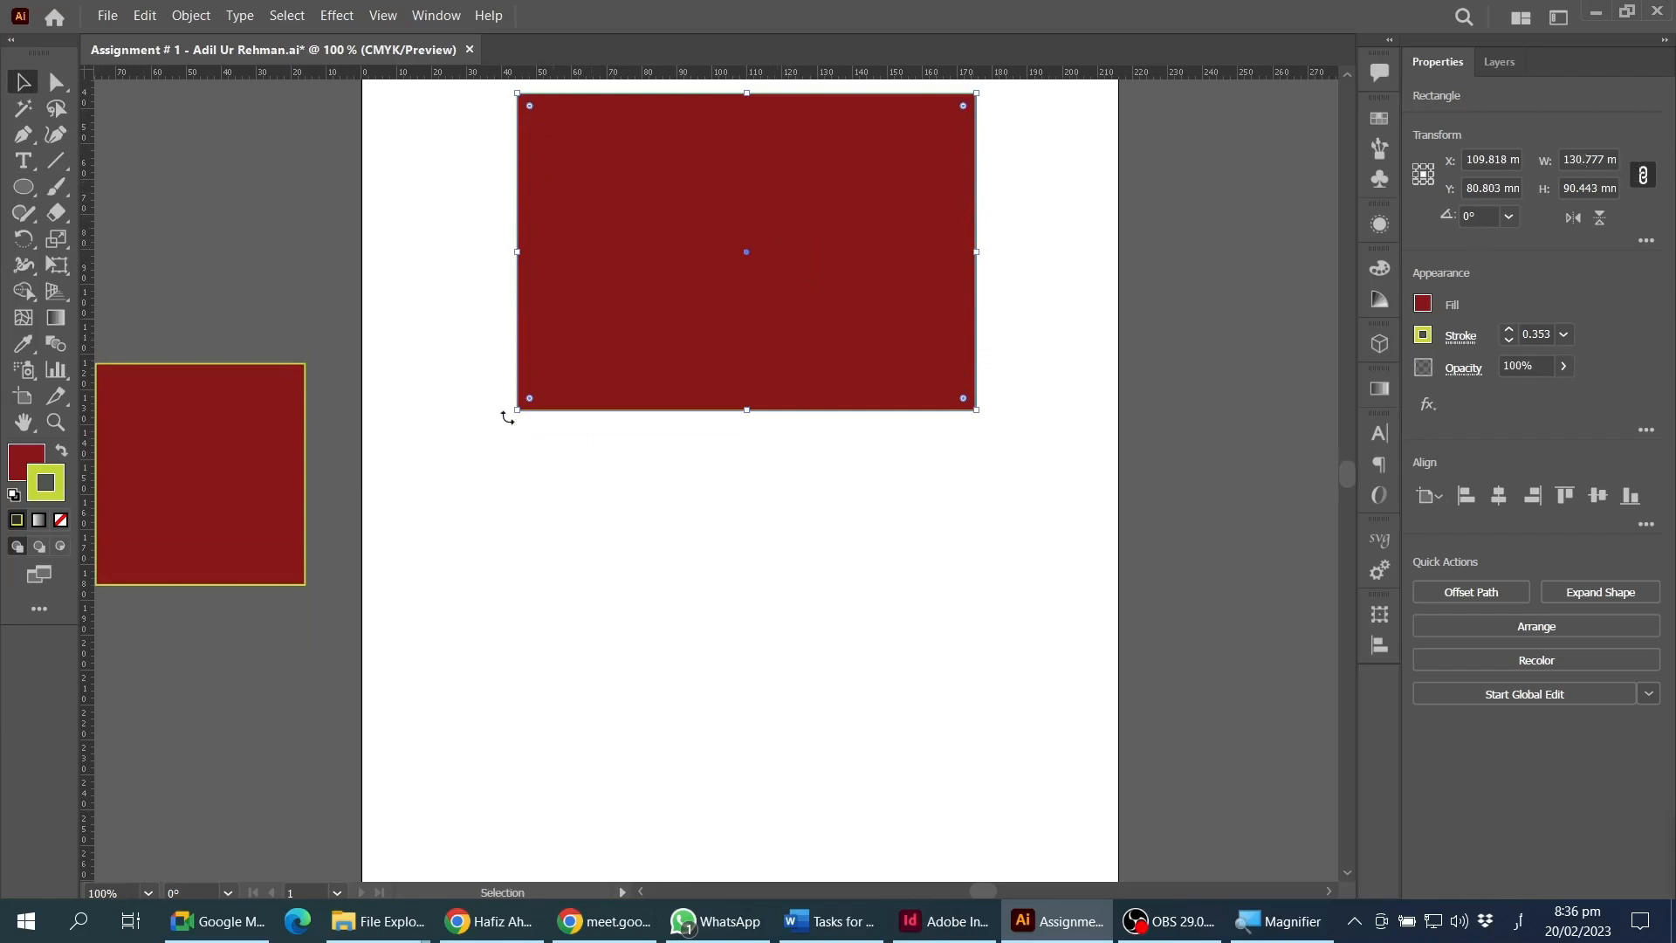
{"action": "left_click", "coordinate": [114, 165]}
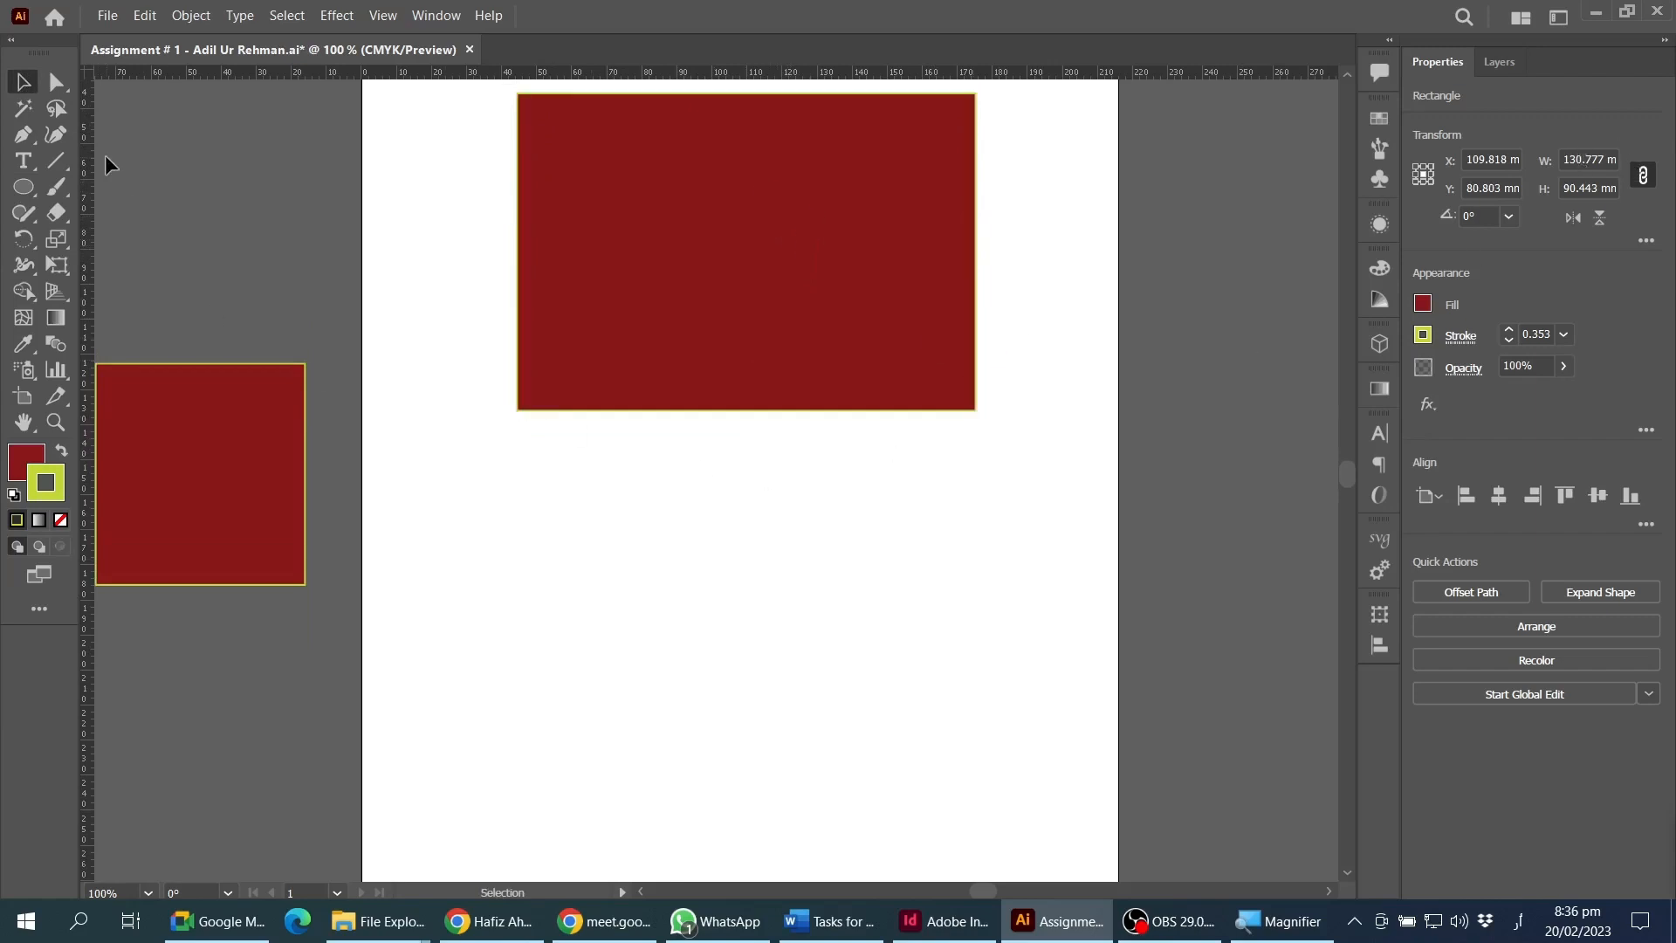
{"action": "left_click", "coordinate": [26, 190]}
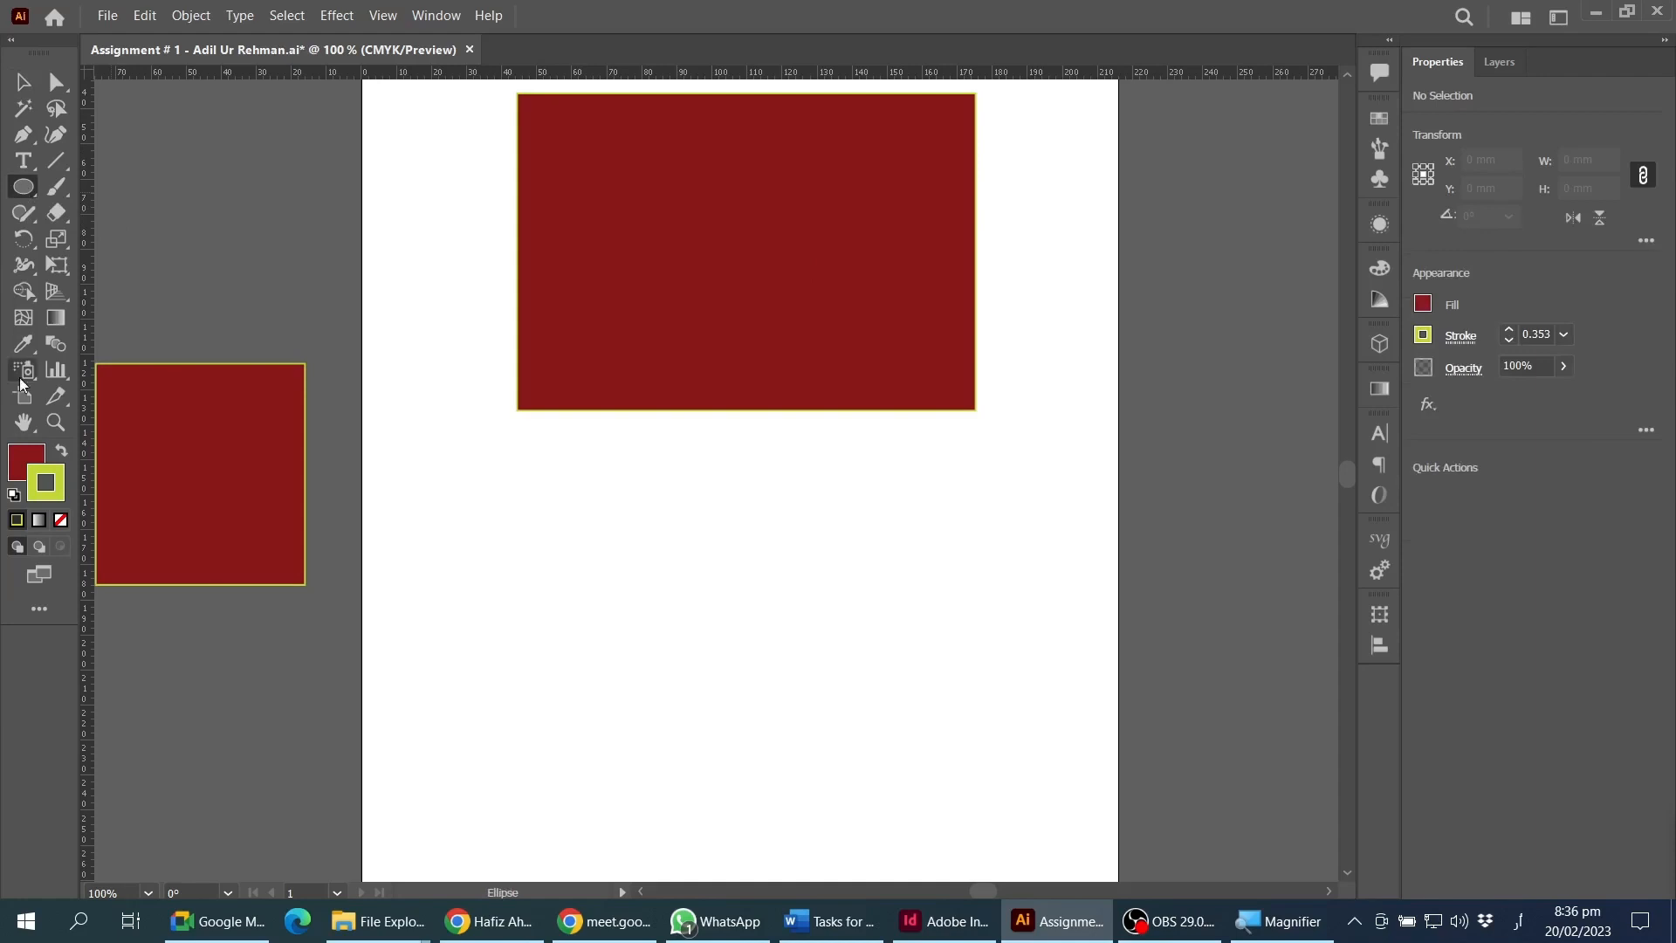
{"action": "left_click", "coordinate": [766, 551]}
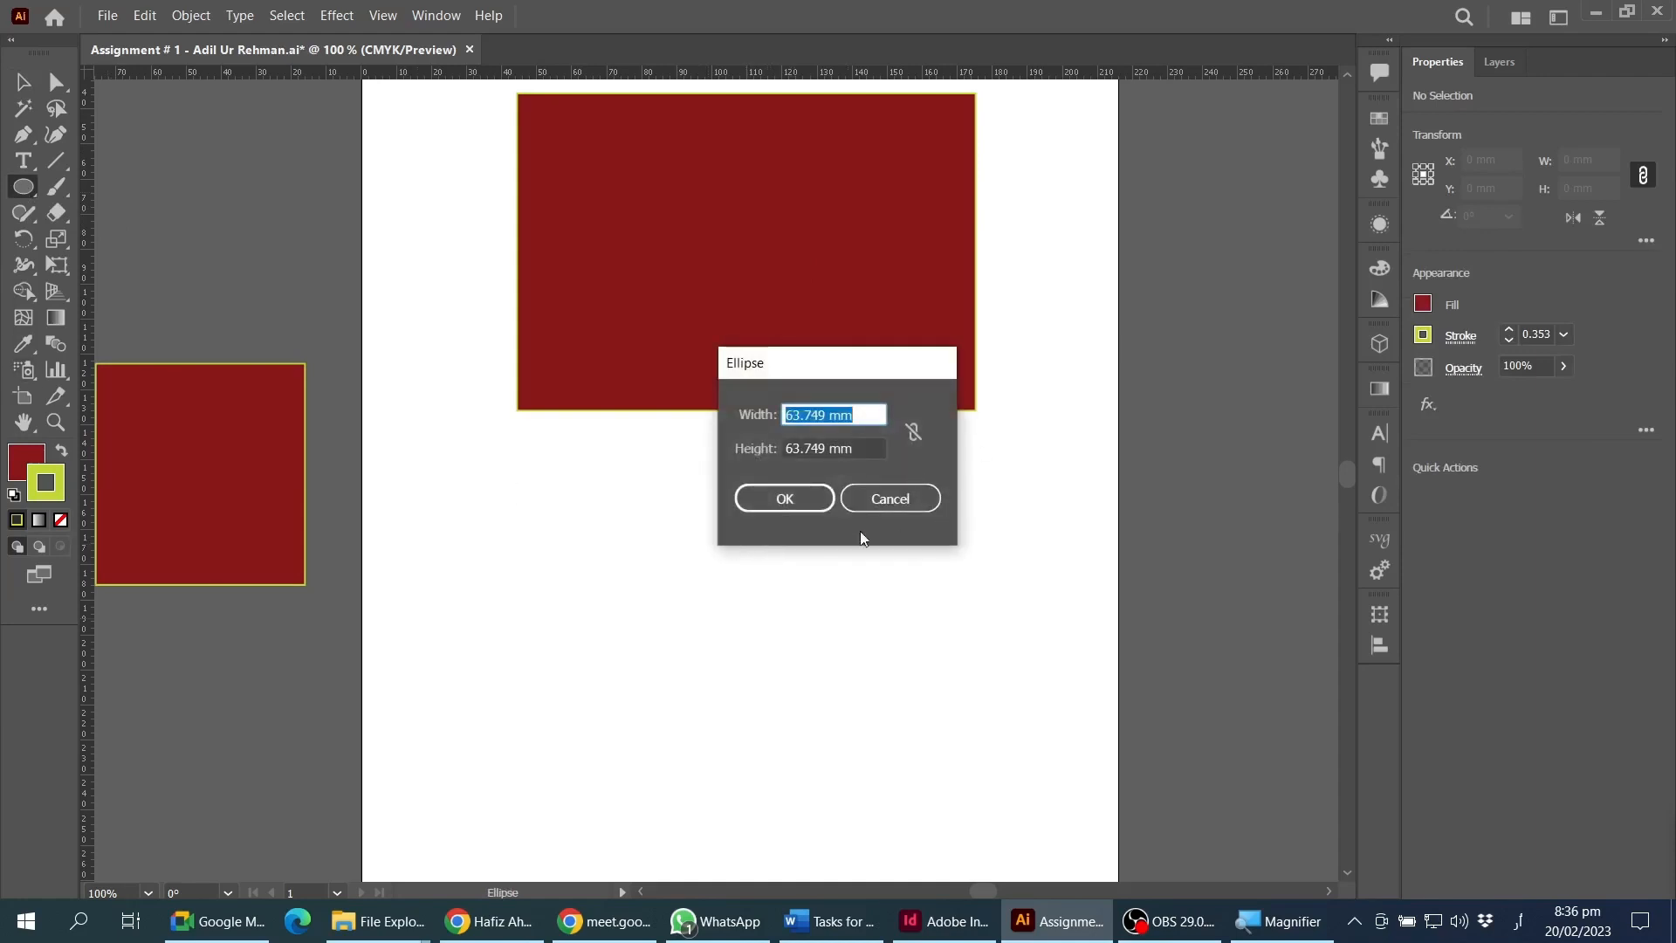
{"action": "left_click_drag", "start_coordinate": [873, 388], "coordinate": [807, 460]}
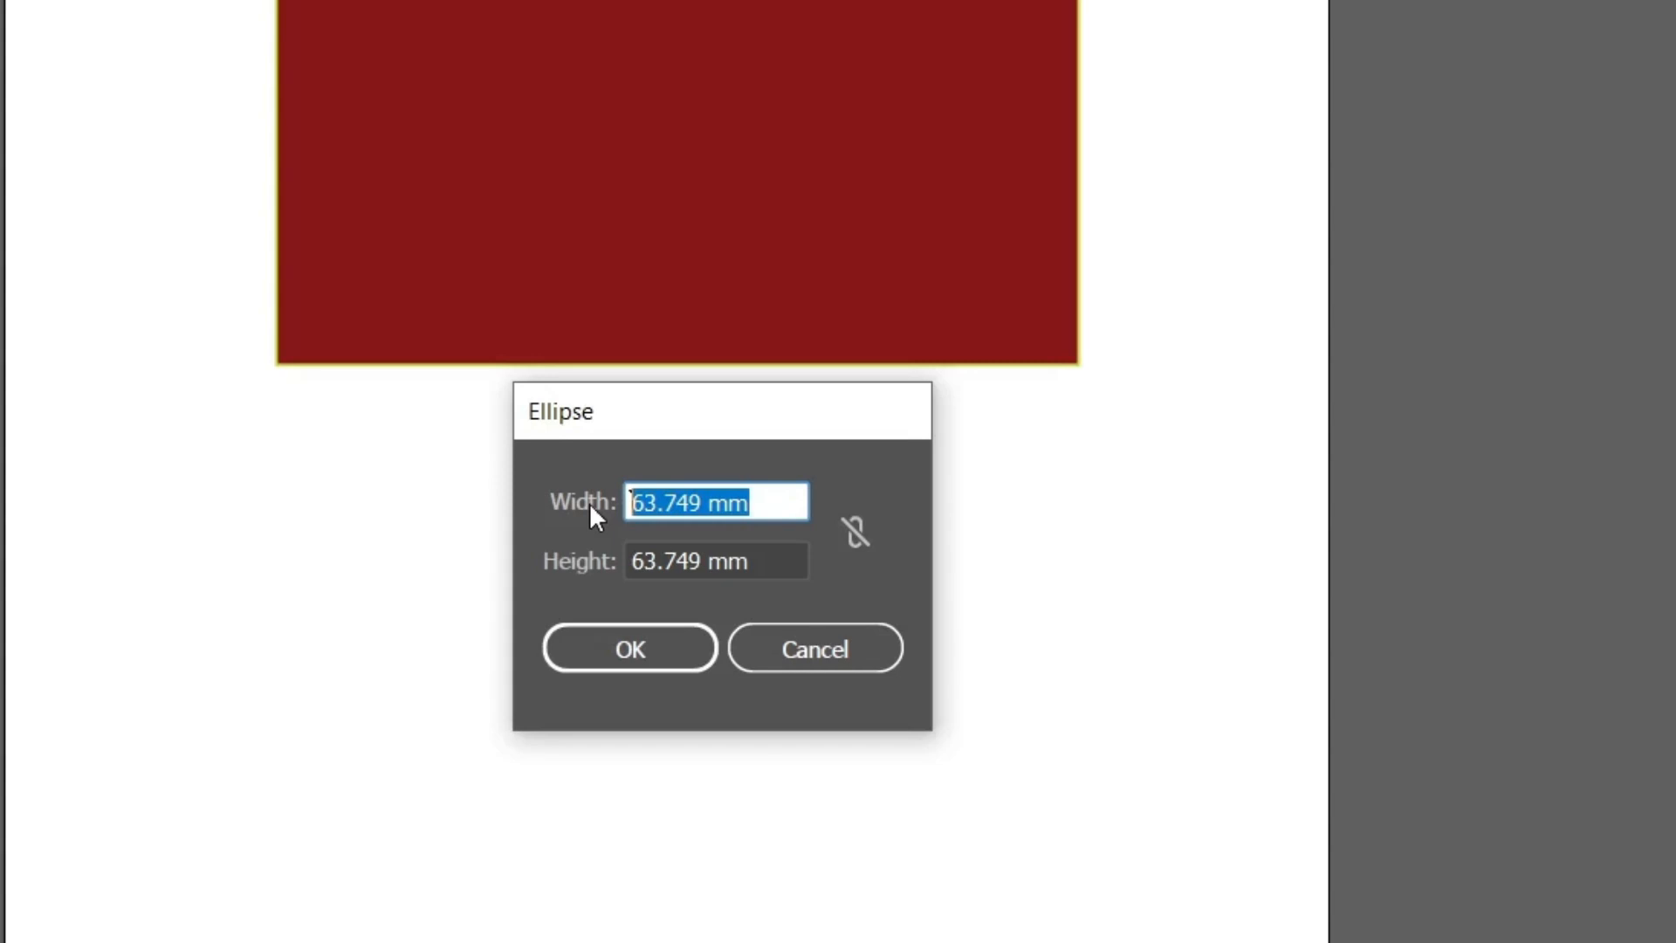
{"action": "type", "text": "2.5"}
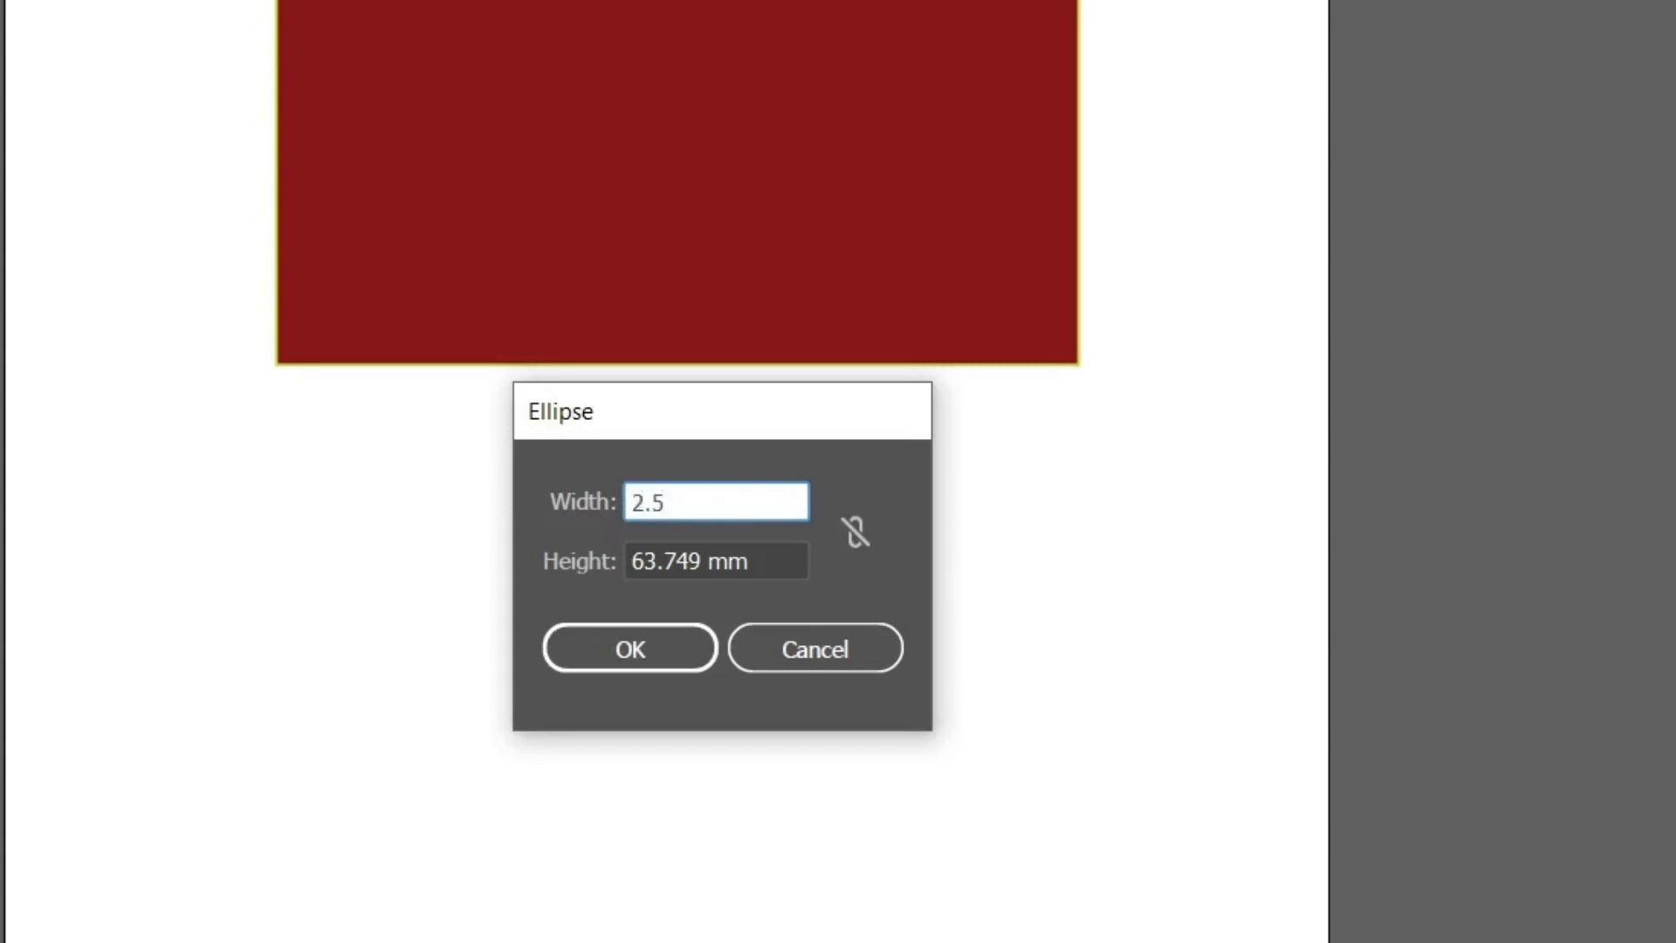
{"action": "type", "text": "سم"}
{"action": "key", "text": "Return"}
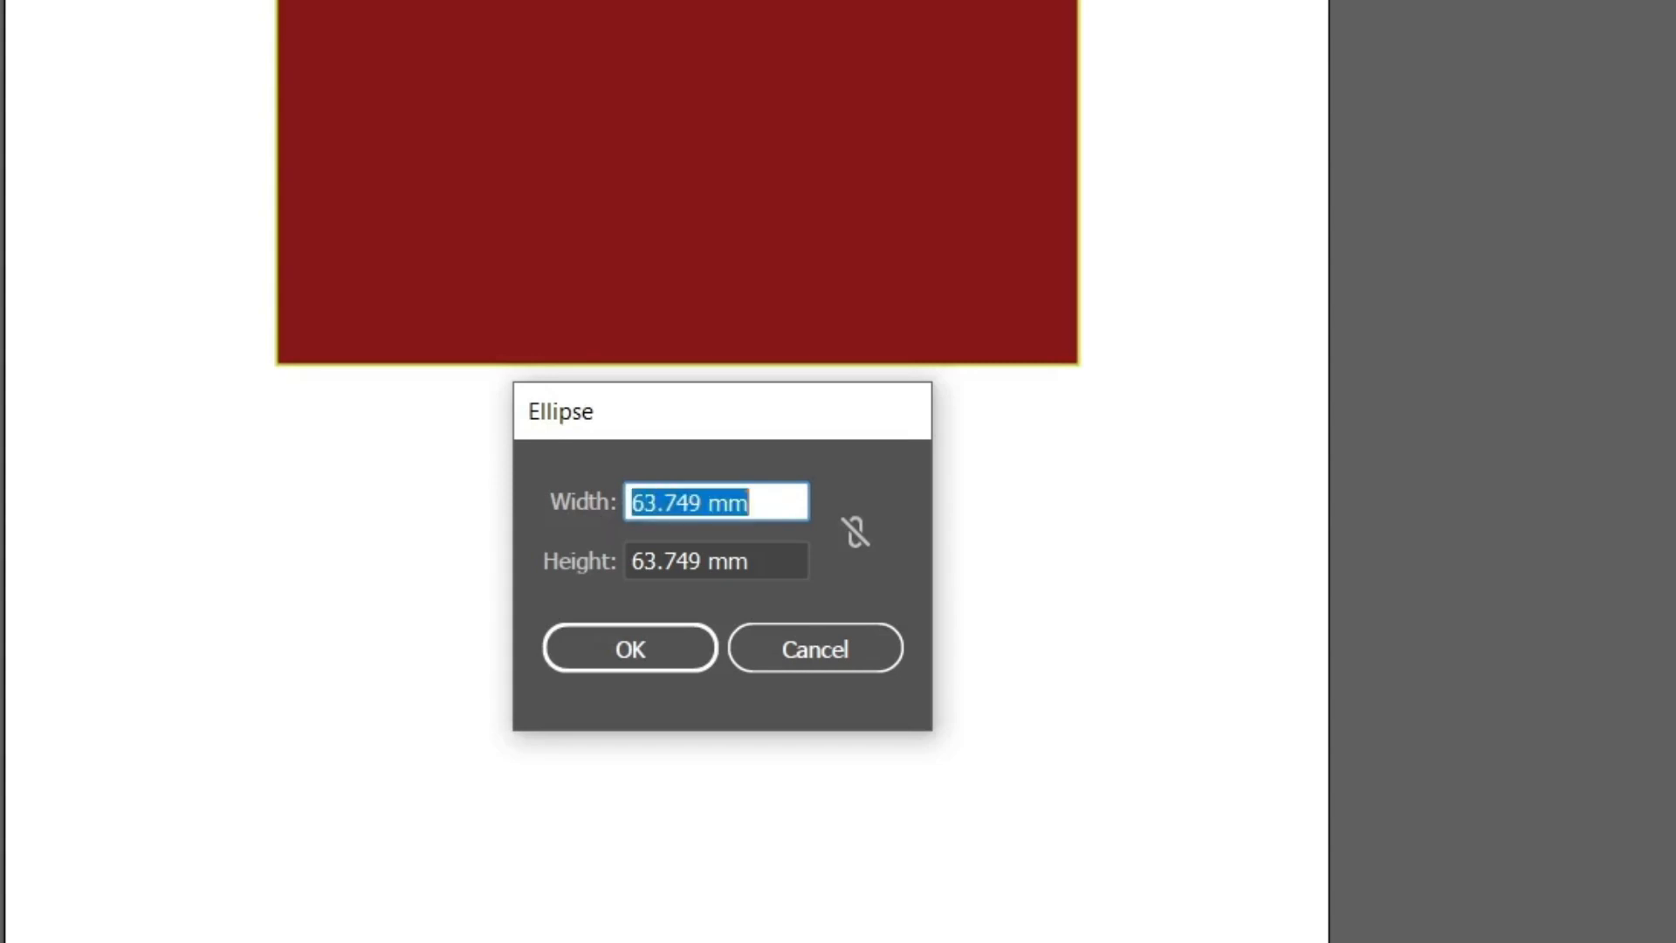
- Set the new ellipse's width and height to 2.5 in each and create it
{"action": "key", "text": "alt+shift"}
{"action": "type", "text": "2.5"}
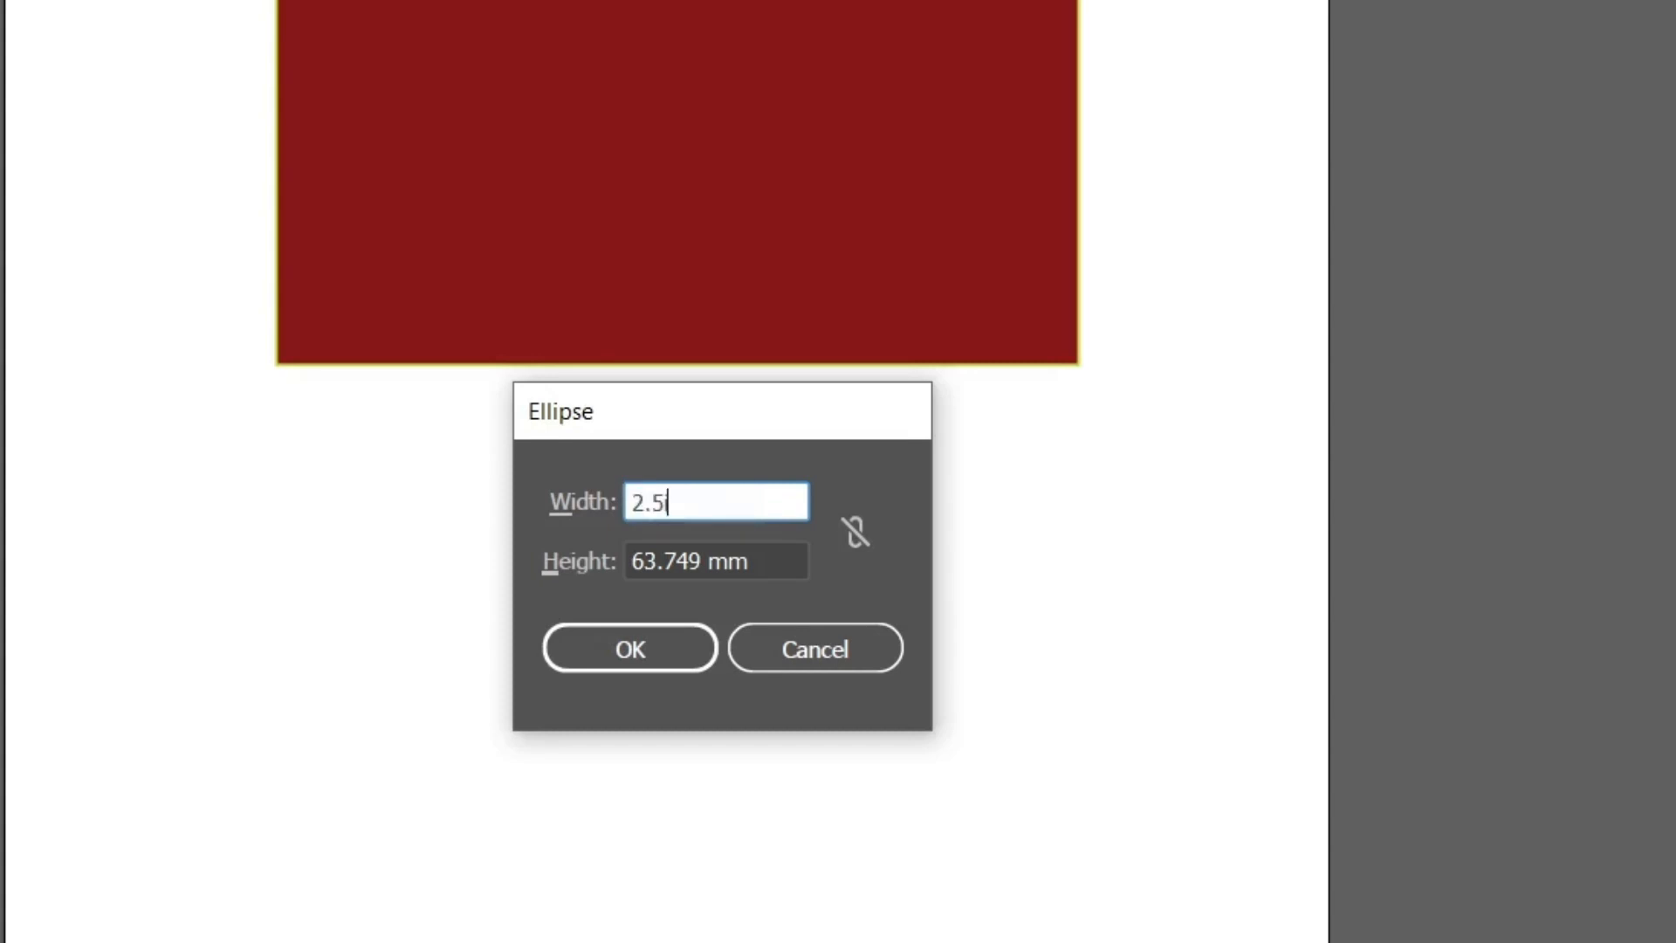
{"action": "type", "text": "in"}
{"action": "left_click", "coordinate": [673, 551]}
{"action": "triple_click", "coordinate": [673, 552]}
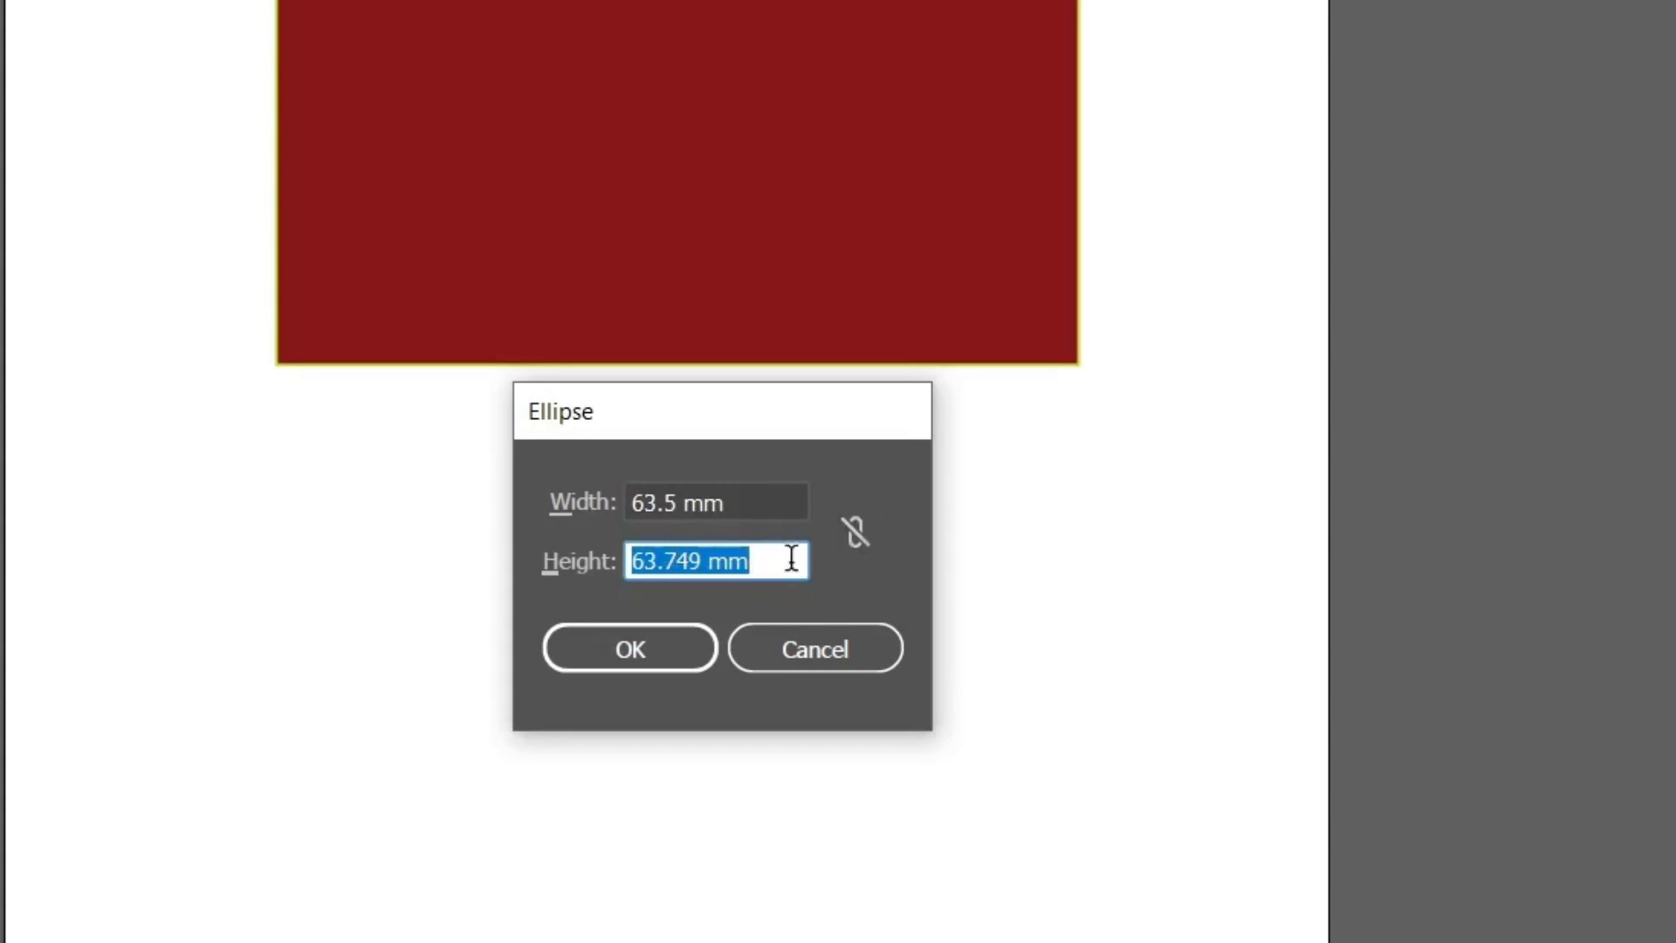
{"action": "type", "text": "2.5in"}
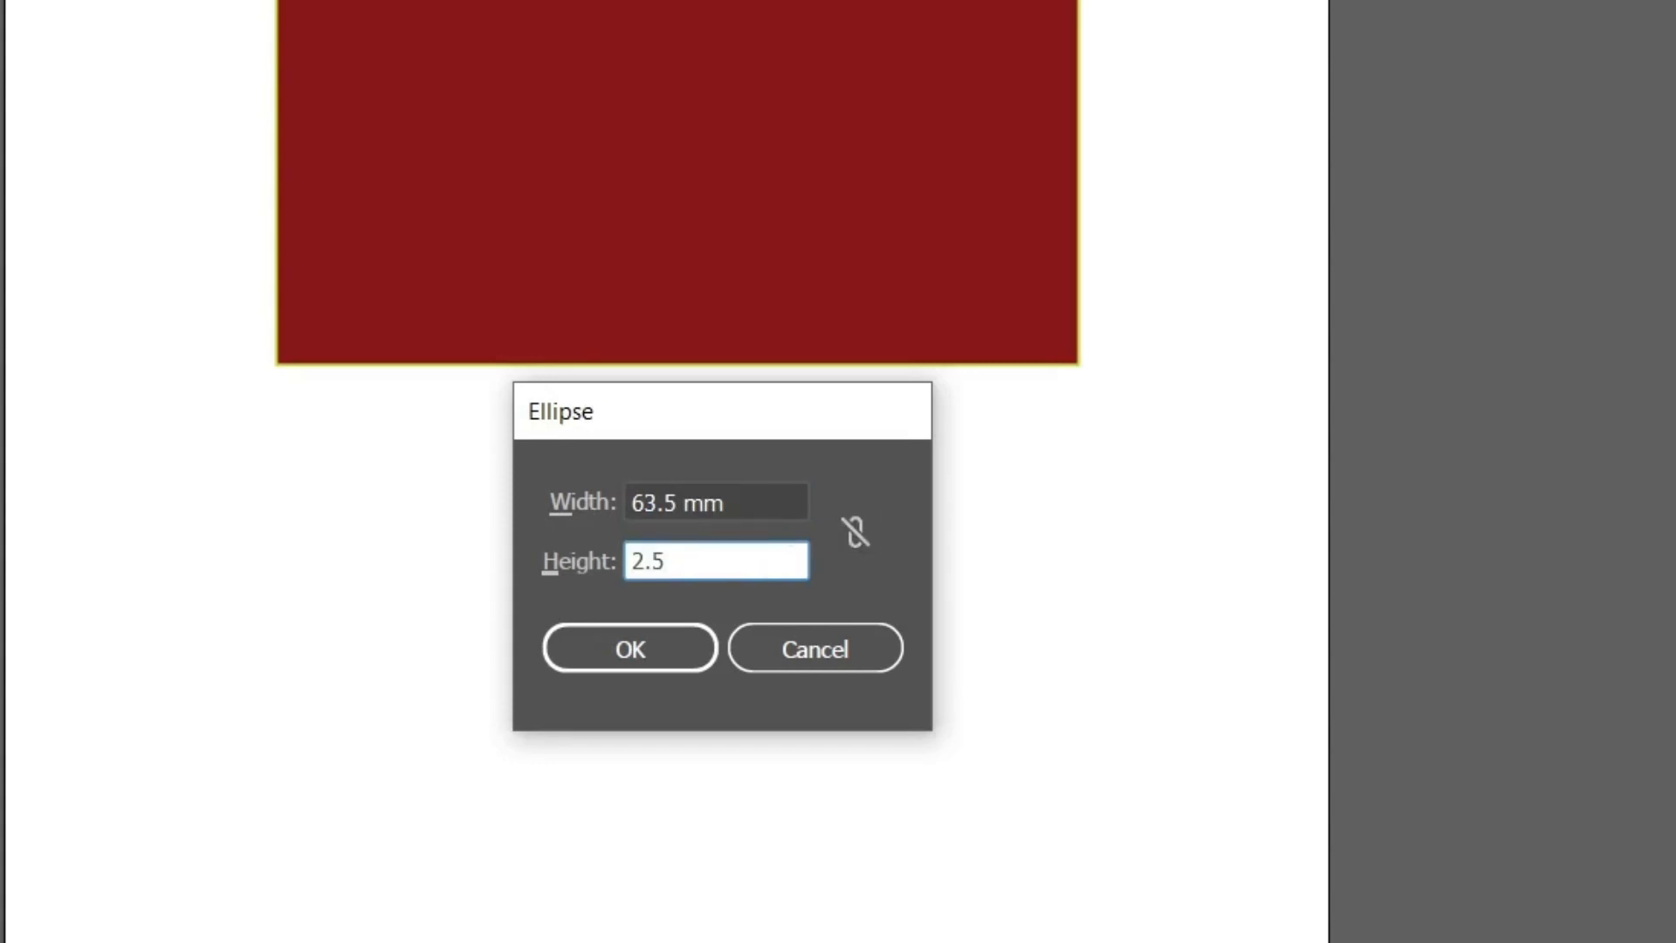
{"action": "left_click", "coordinate": [663, 656]}
- Move the circle directly beneath the large rectangle, aligned with its vertical centre line, and deselect it
{"action": "scroll", "coordinate": [637, 652], "scroll_direction": "down", "scroll_amount": 3}
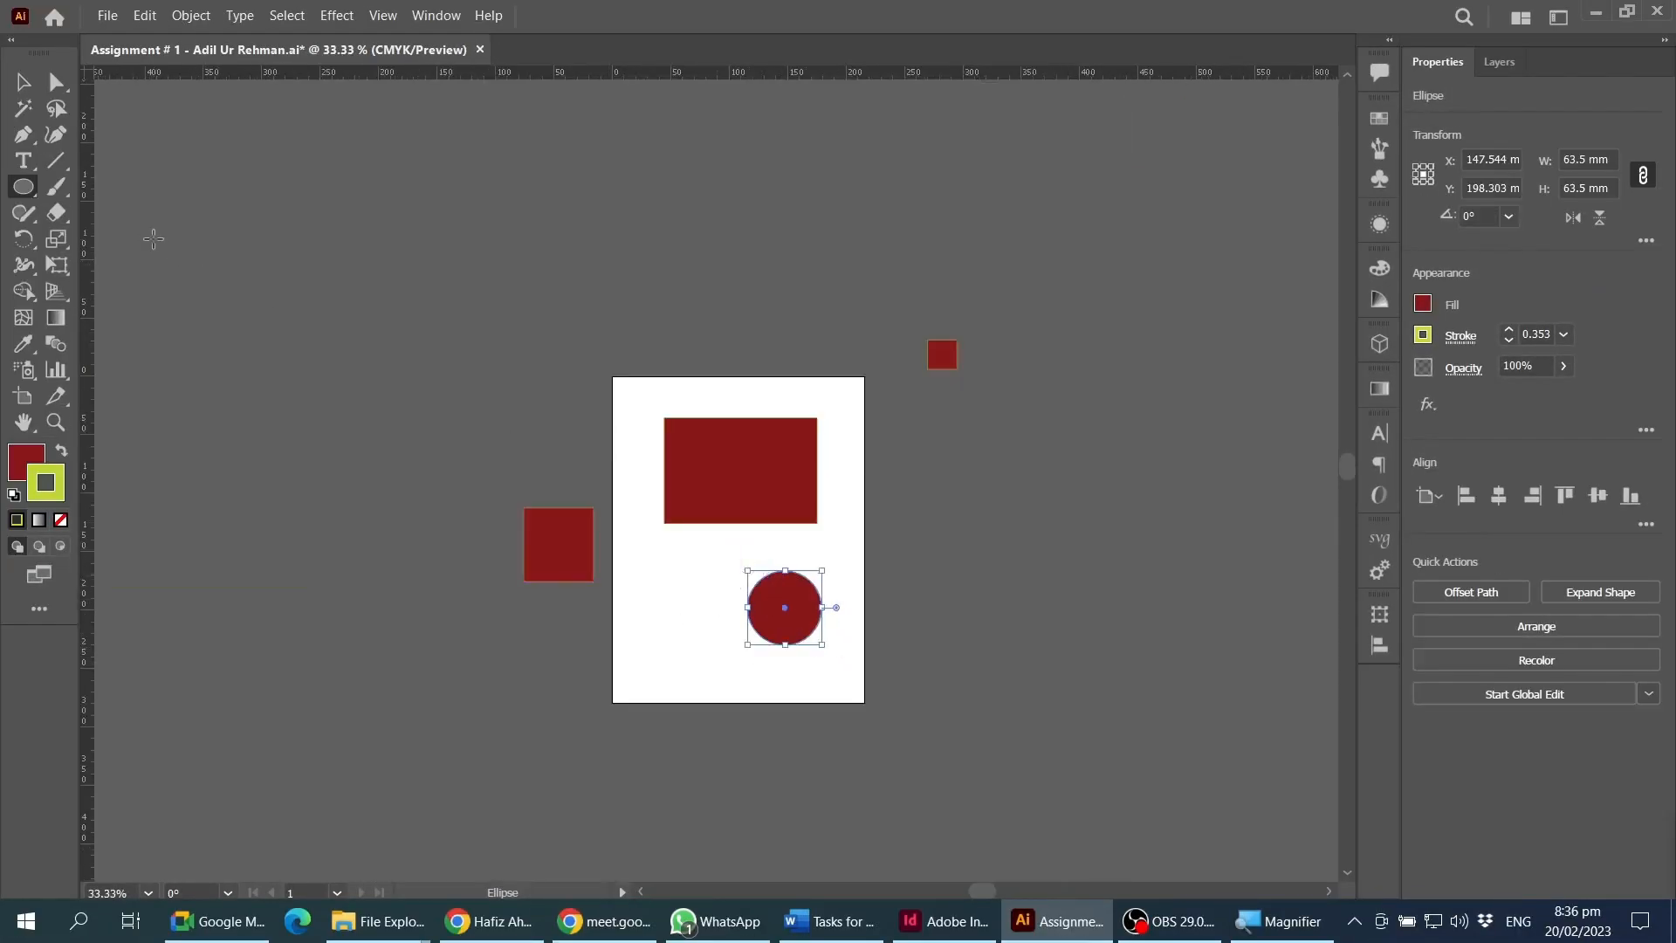
{"action": "left_click", "coordinate": [24, 82]}
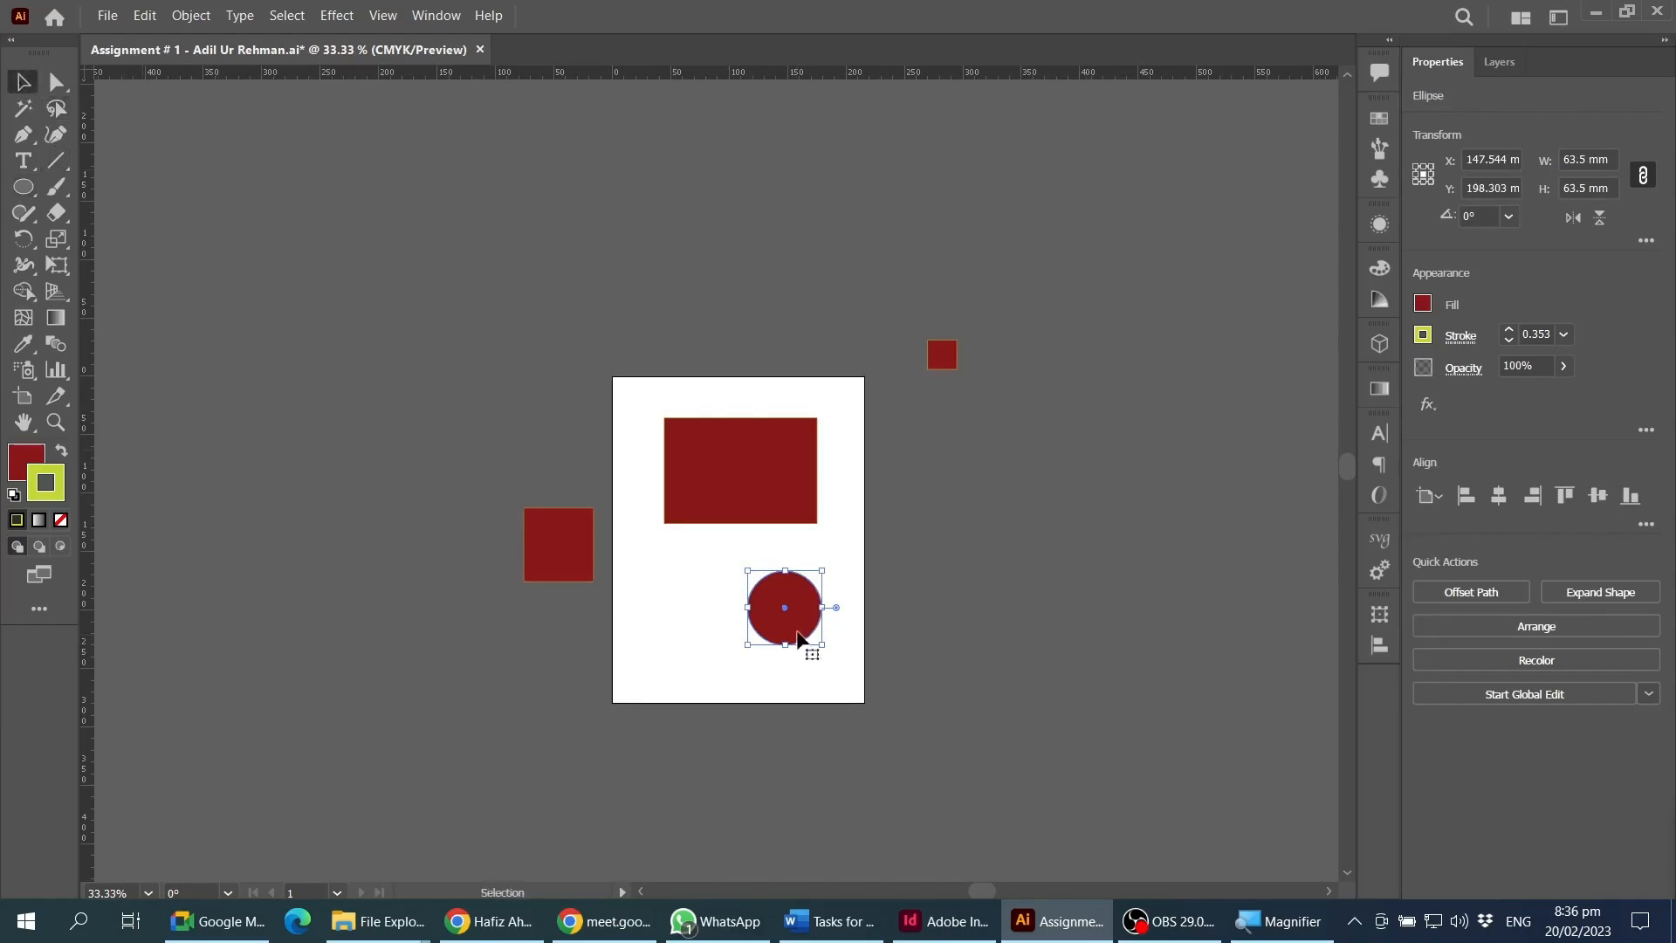
{"action": "scroll", "coordinate": [796, 638], "scroll_direction": "up", "scroll_amount": 1}
{"action": "left_click_drag", "start_coordinate": [801, 611], "coordinate": [713, 548]}
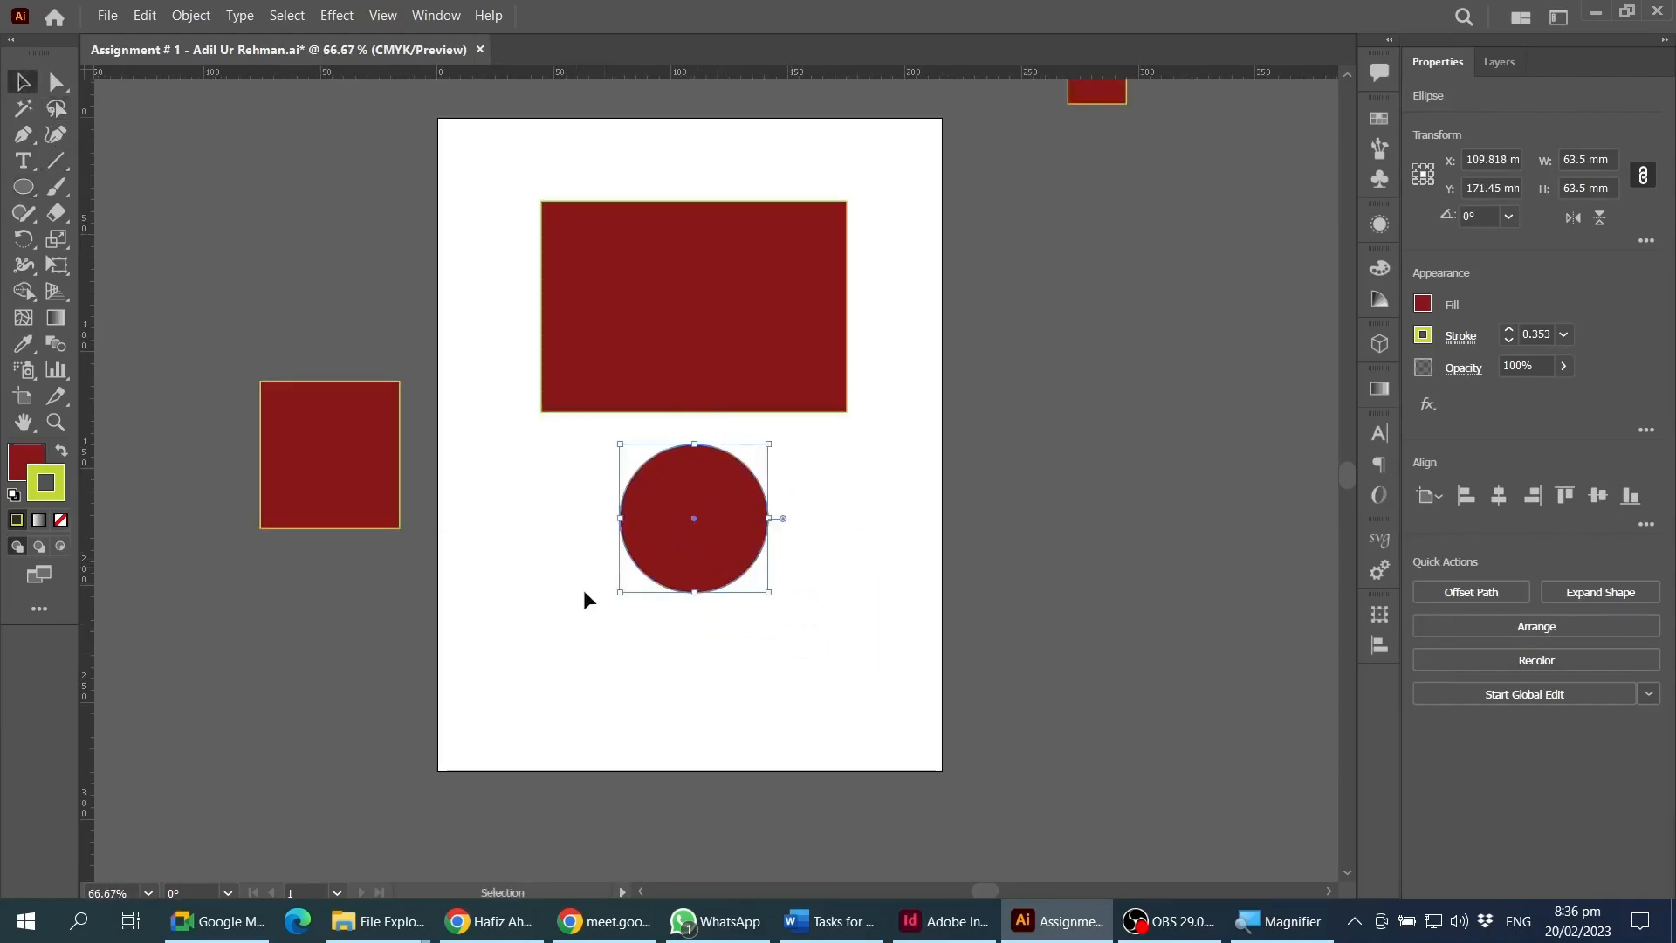
{"action": "scroll", "coordinate": [715, 587], "scroll_direction": "up", "scroll_amount": 1}
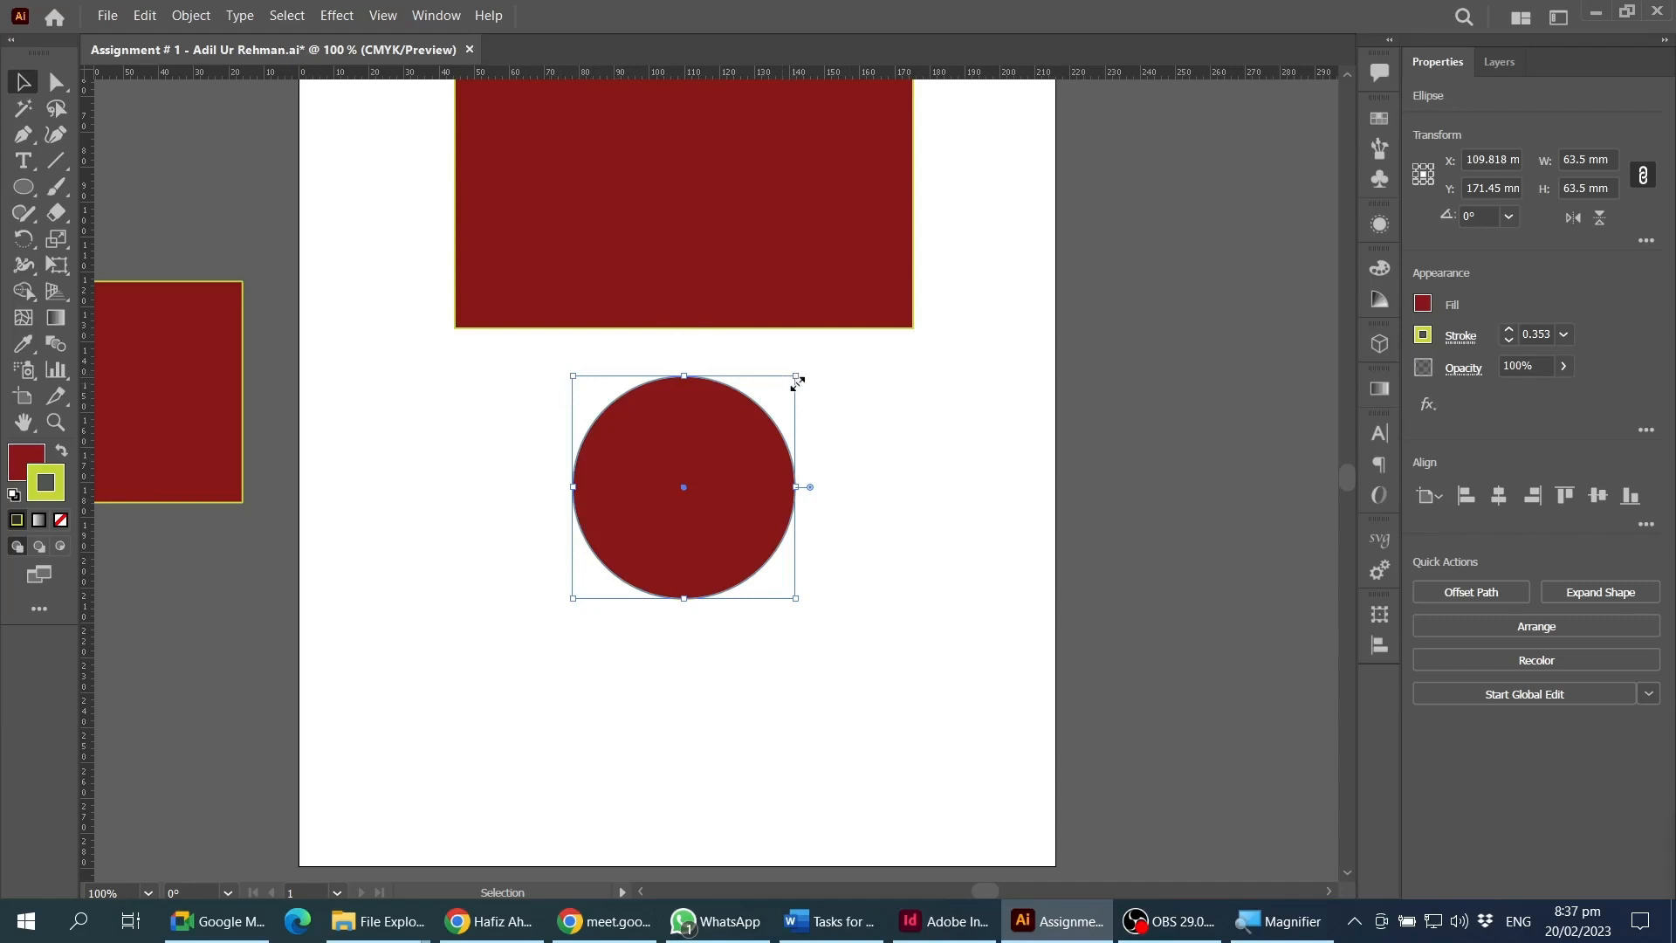
{"action": "left_click", "coordinate": [982, 412]}
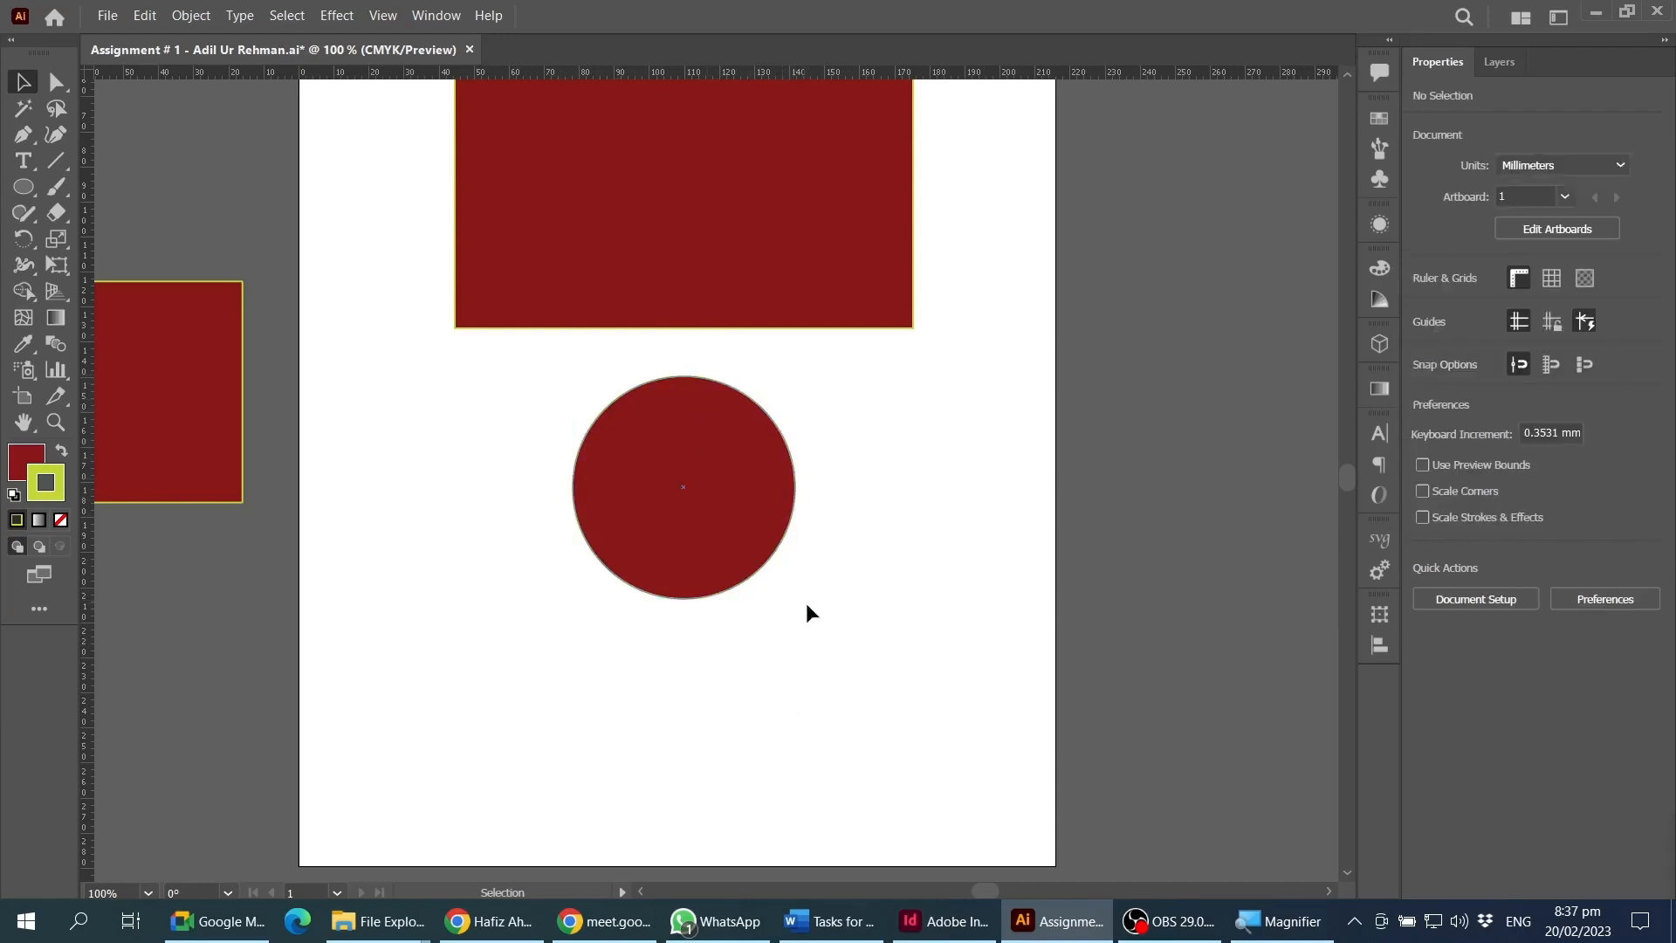
- Examine the bounding-box handles, anchor points and corner widgets of the circle and the large rectangle with the Selection and Direct Selection tools
{"action": "scroll", "coordinate": [768, 594], "scroll_direction": "up", "scroll_amount": 2}
{"action": "left_click", "coordinate": [758, 590]}
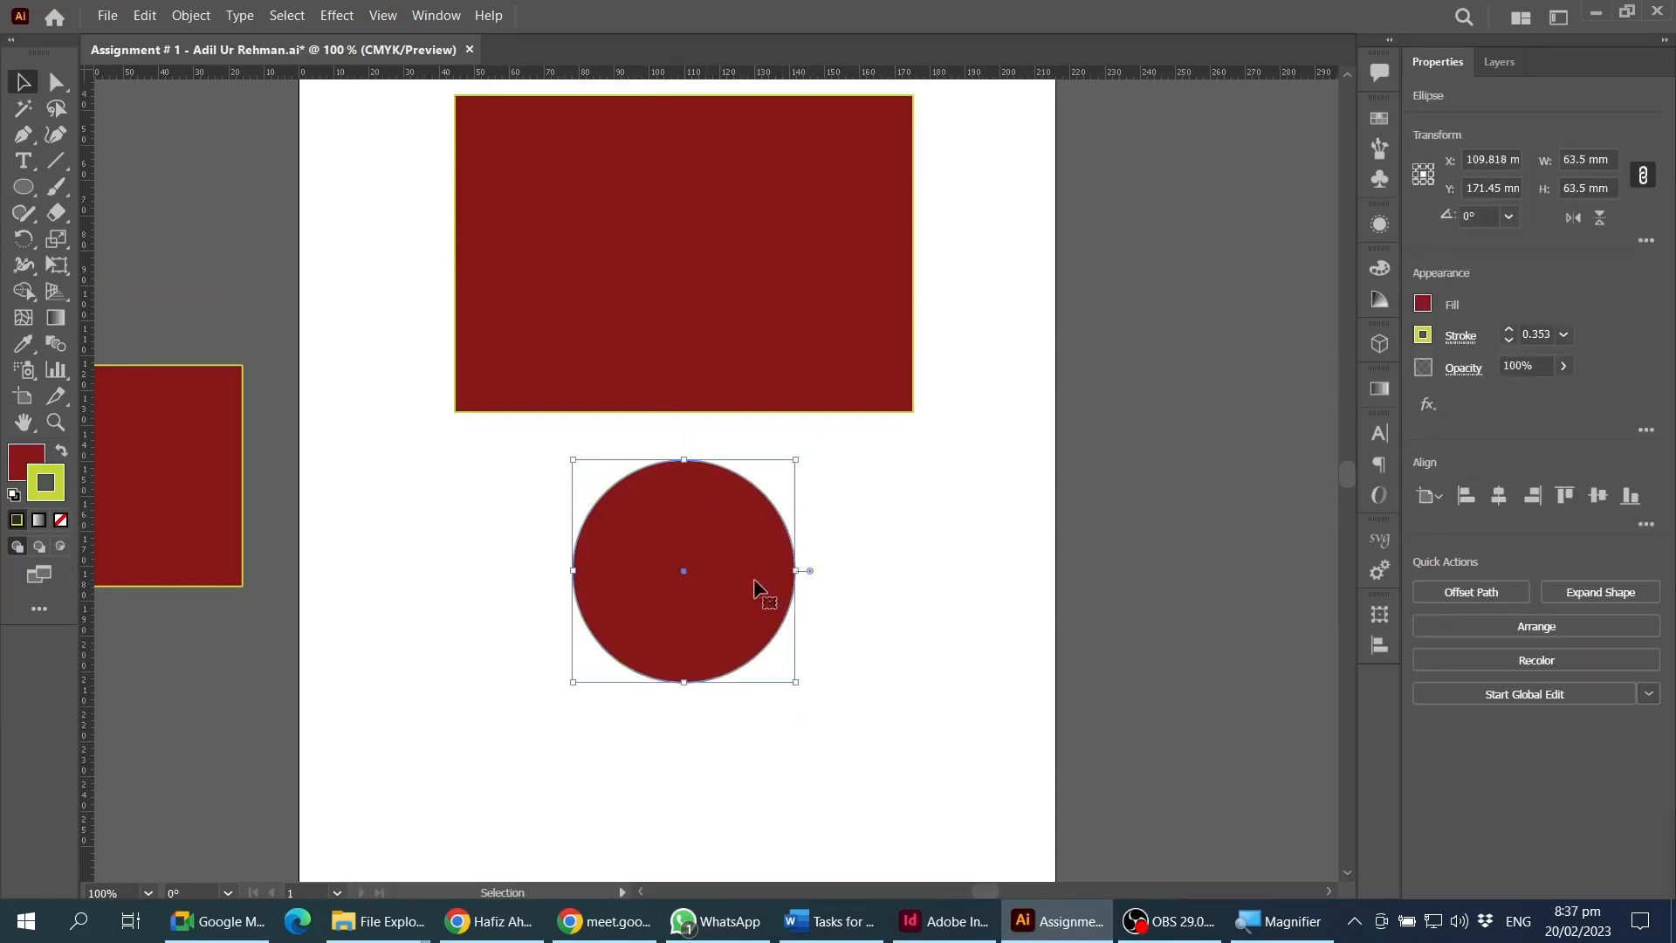
{"action": "left_click", "coordinate": [751, 321]}
{"action": "left_click", "coordinate": [733, 553]}
{"action": "left_click", "coordinate": [55, 83]}
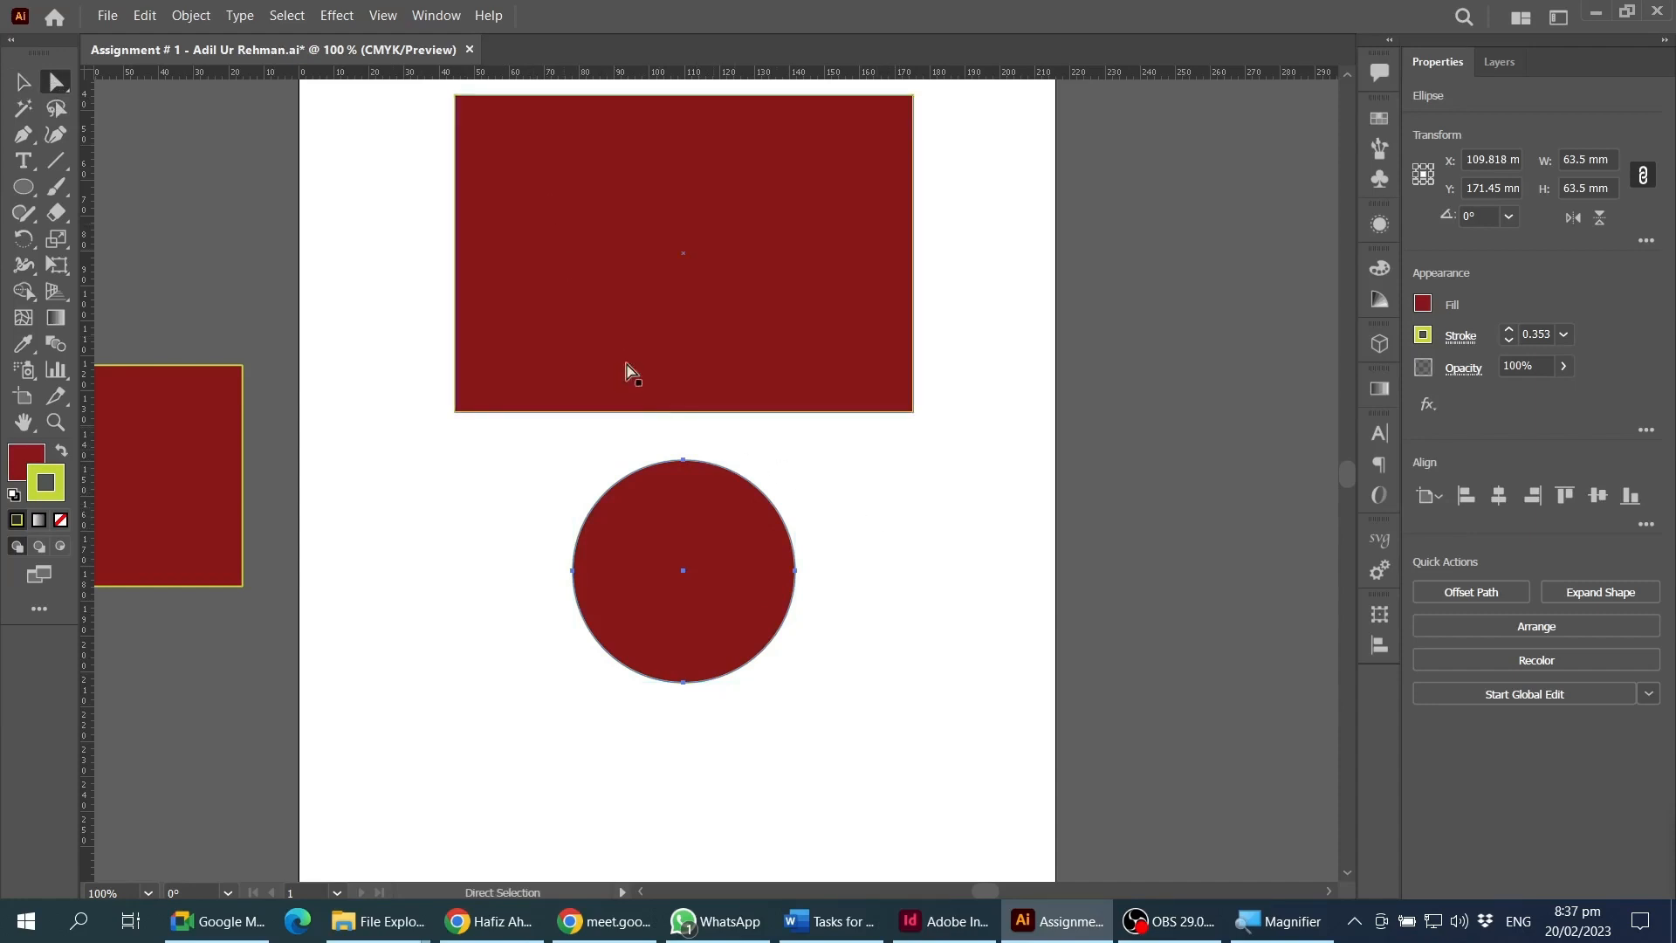
{"action": "scroll", "coordinate": [628, 371], "scroll_direction": "up", "scroll_amount": 1}
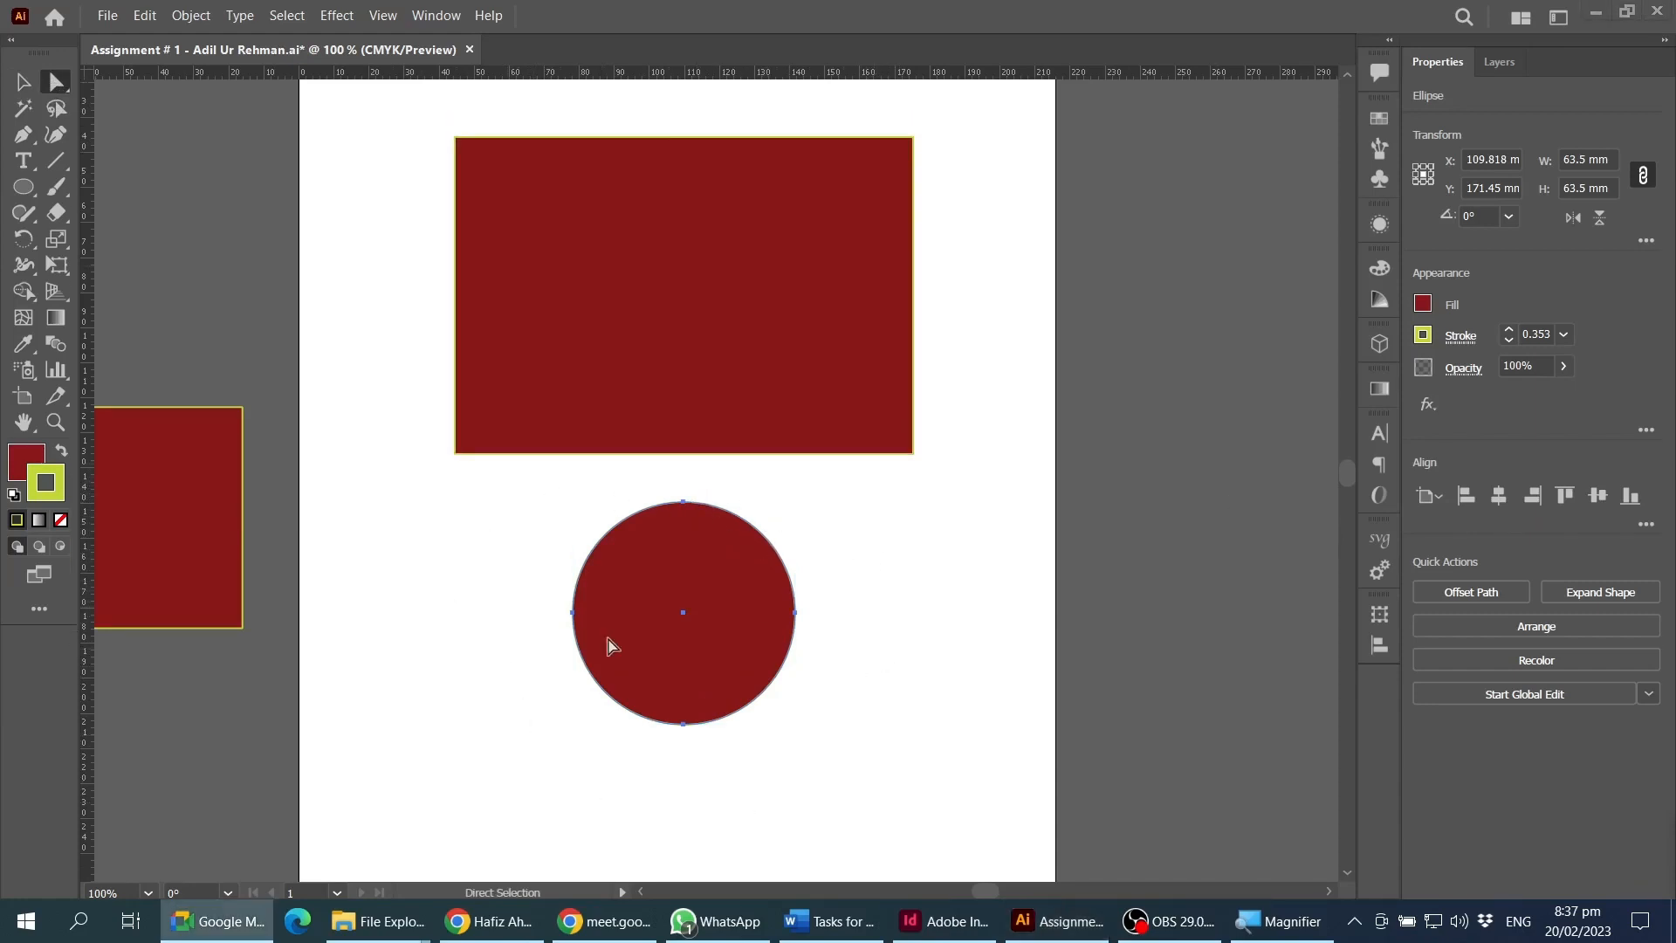
{"action": "scroll", "coordinate": [650, 711], "scroll_direction": "up", "scroll_amount": 1}
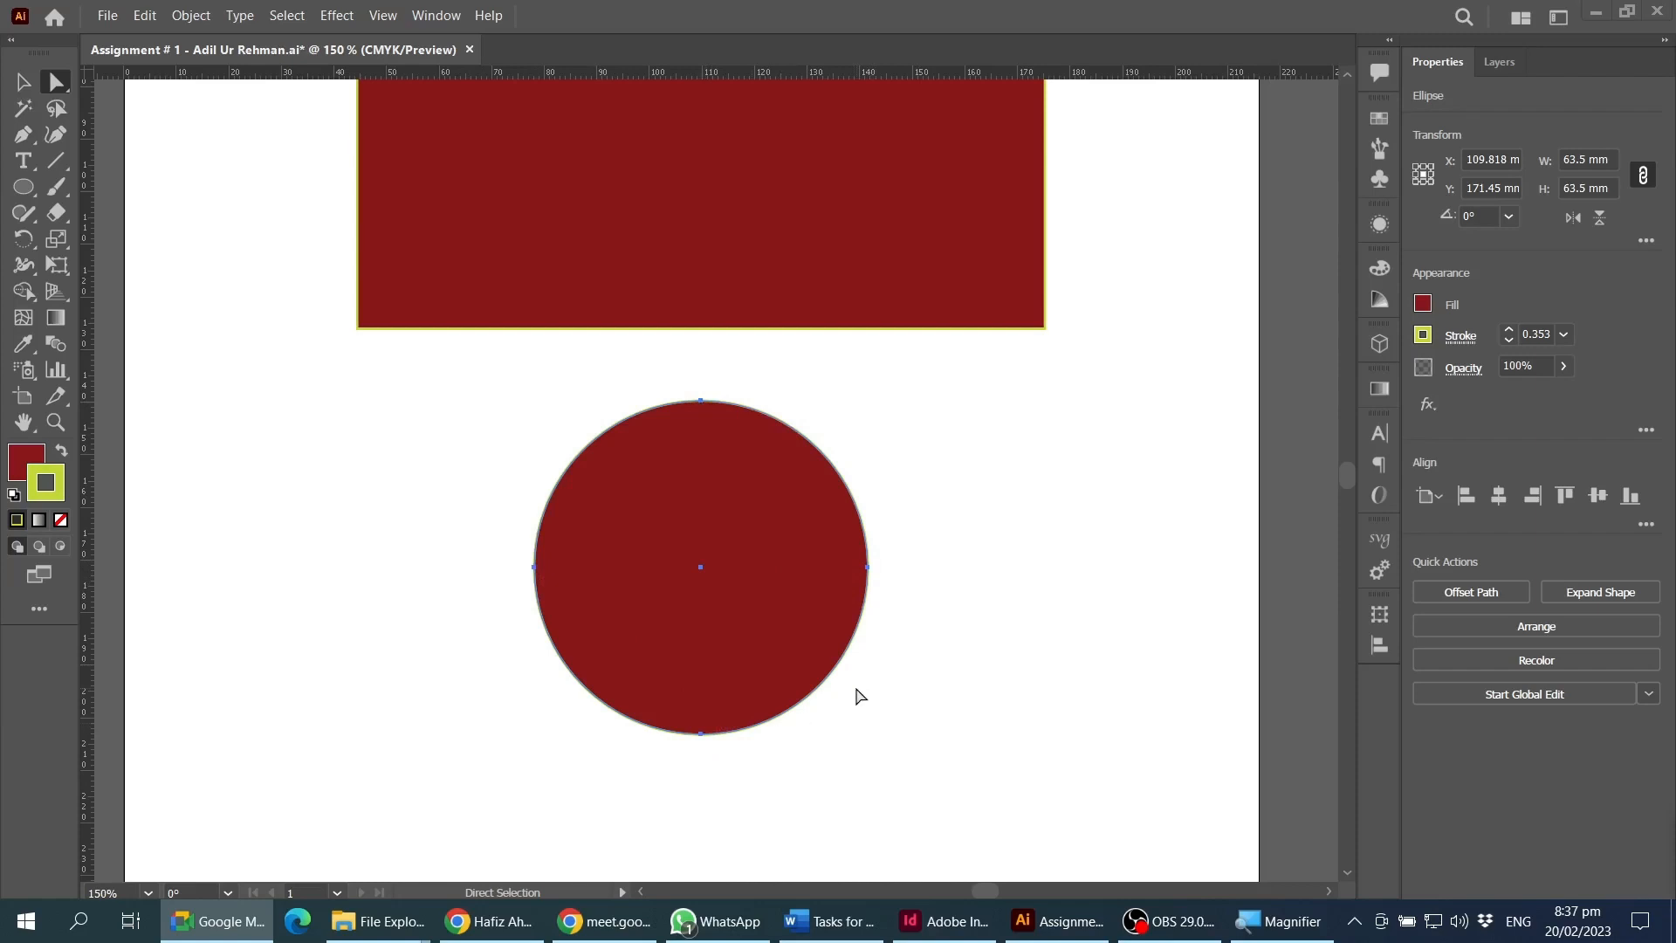
{"action": "scroll", "coordinate": [852, 493], "scroll_direction": "up", "scroll_amount": 9}
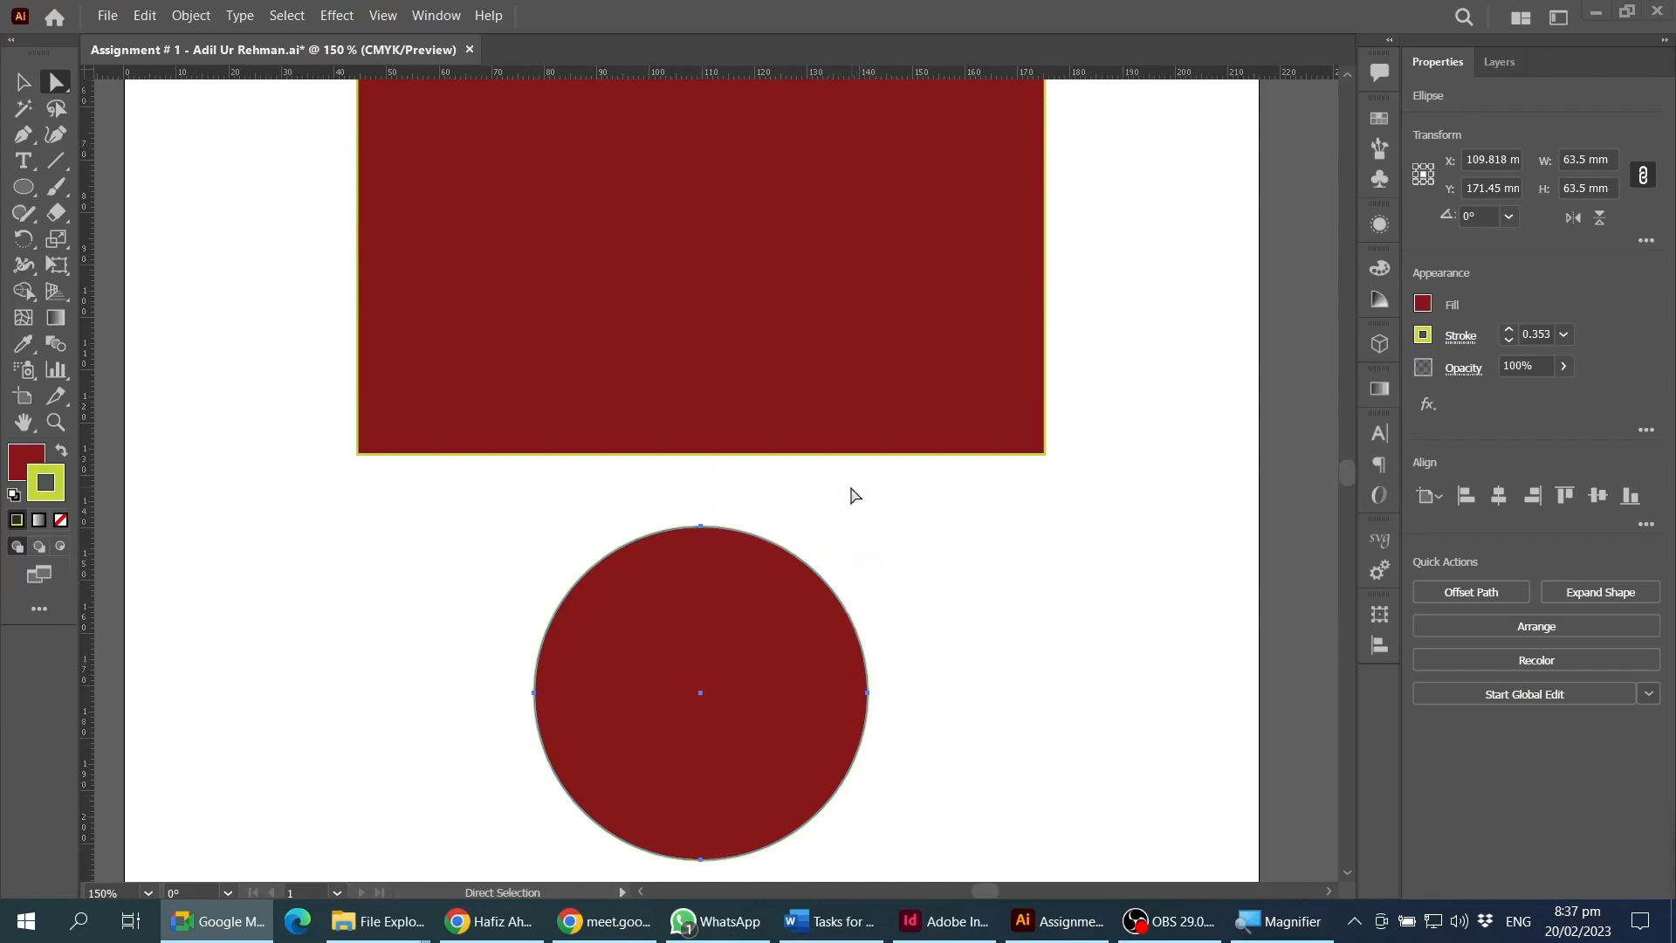
{"action": "left_click", "coordinate": [717, 337]}
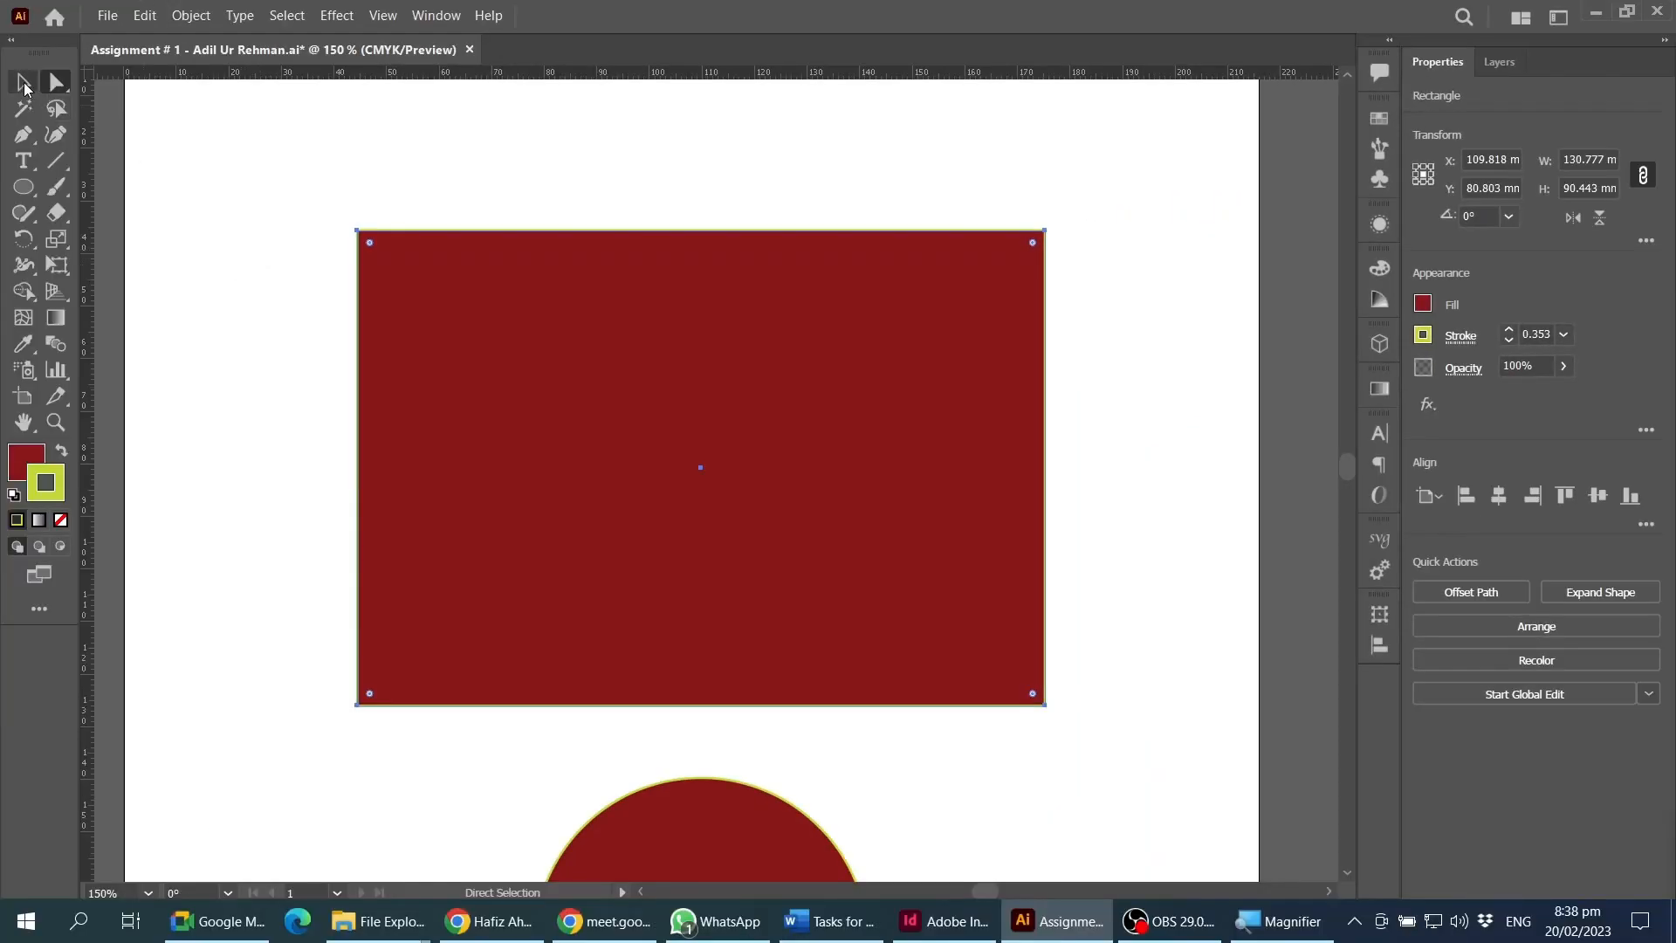
{"action": "left_click", "coordinate": [23, 83]}
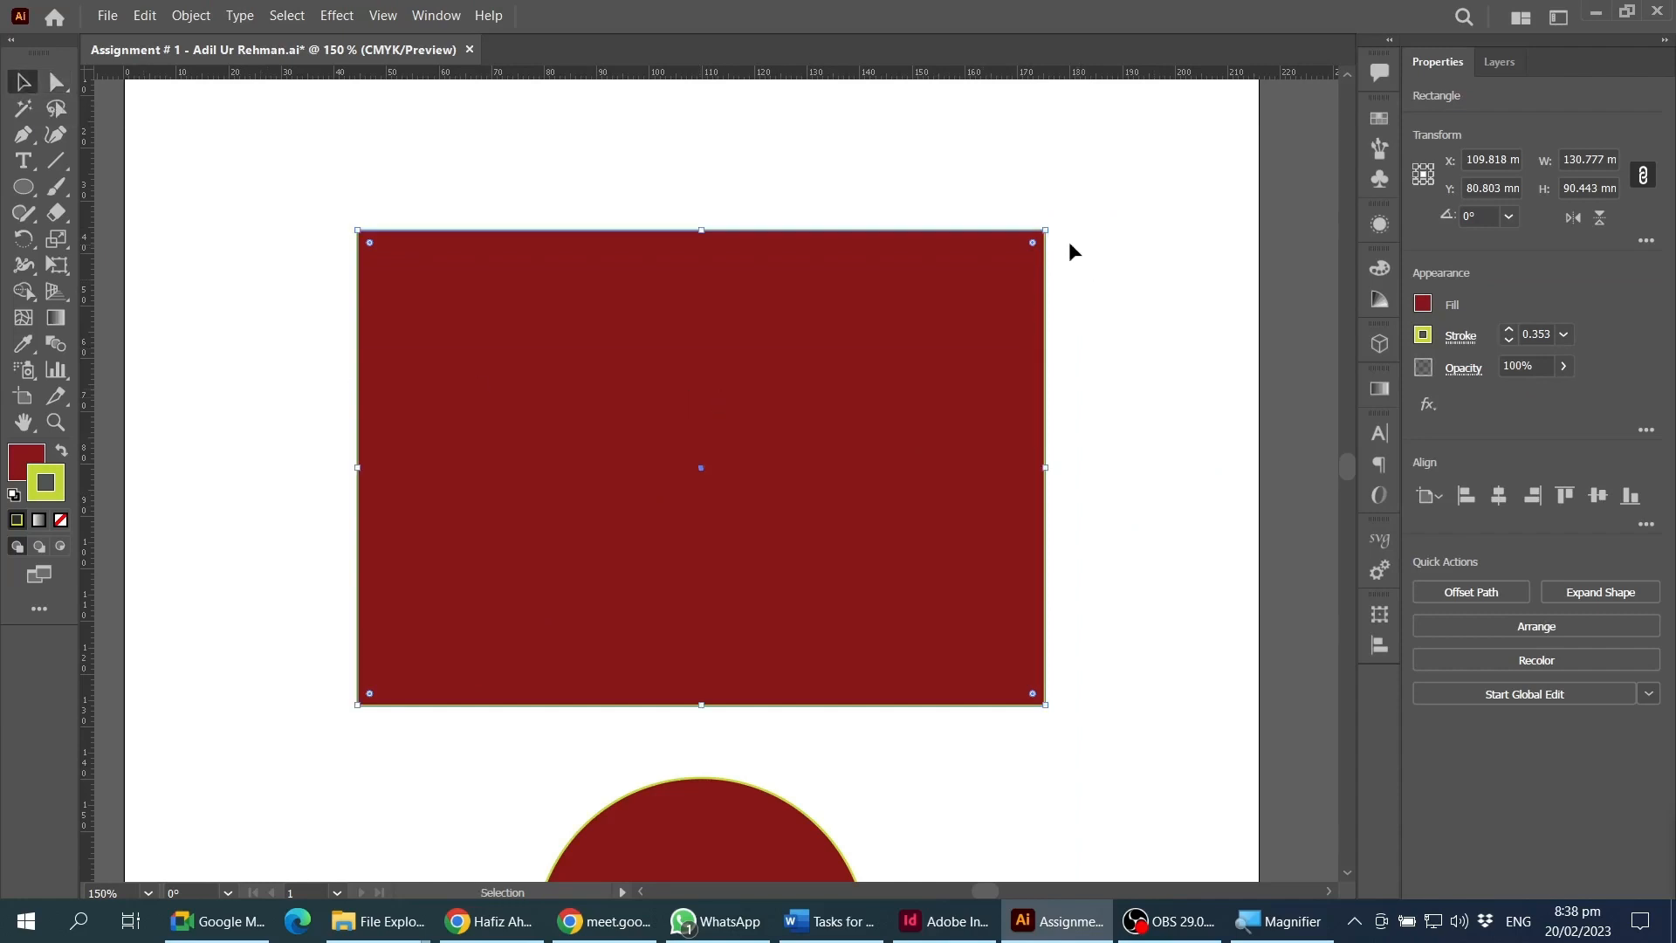
- Try scaling the large rectangle outward from its upper-right bounding-box corner, and undo the change
{"action": "left_click_drag", "start_coordinate": [1046, 231], "coordinate": [1126, 177]}
{"action": "key", "text": "ctrl+z"}
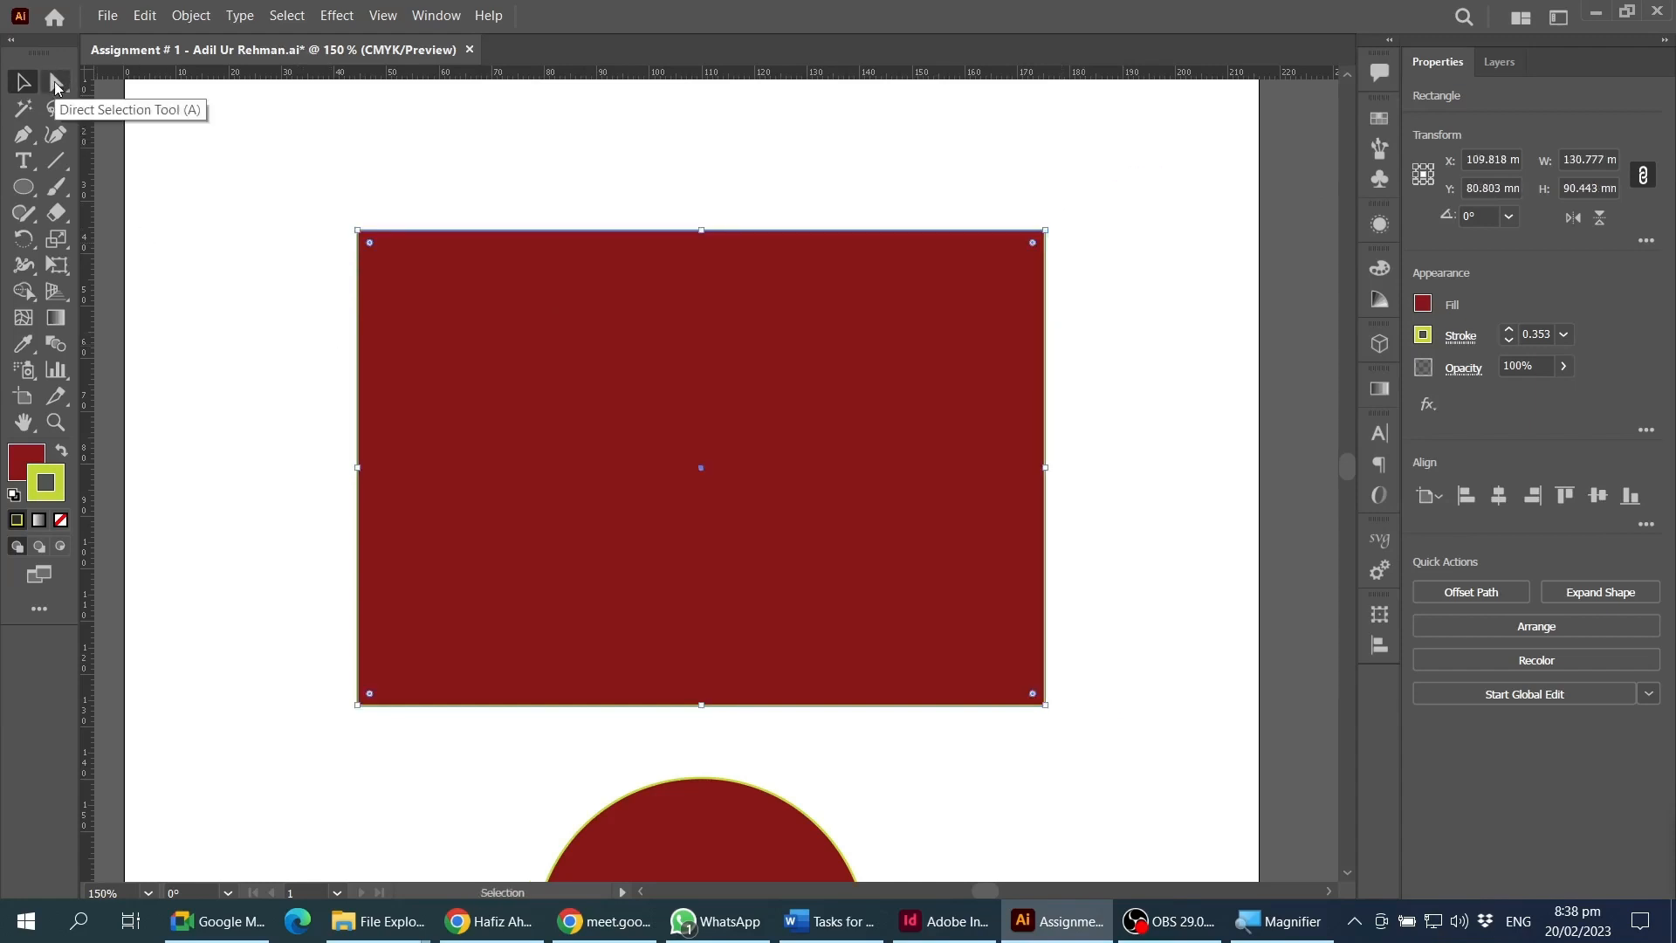
- Examine the large rectangle's individual corner anchor points with the Direct Selection tool
{"action": "left_click", "coordinate": [55, 85]}
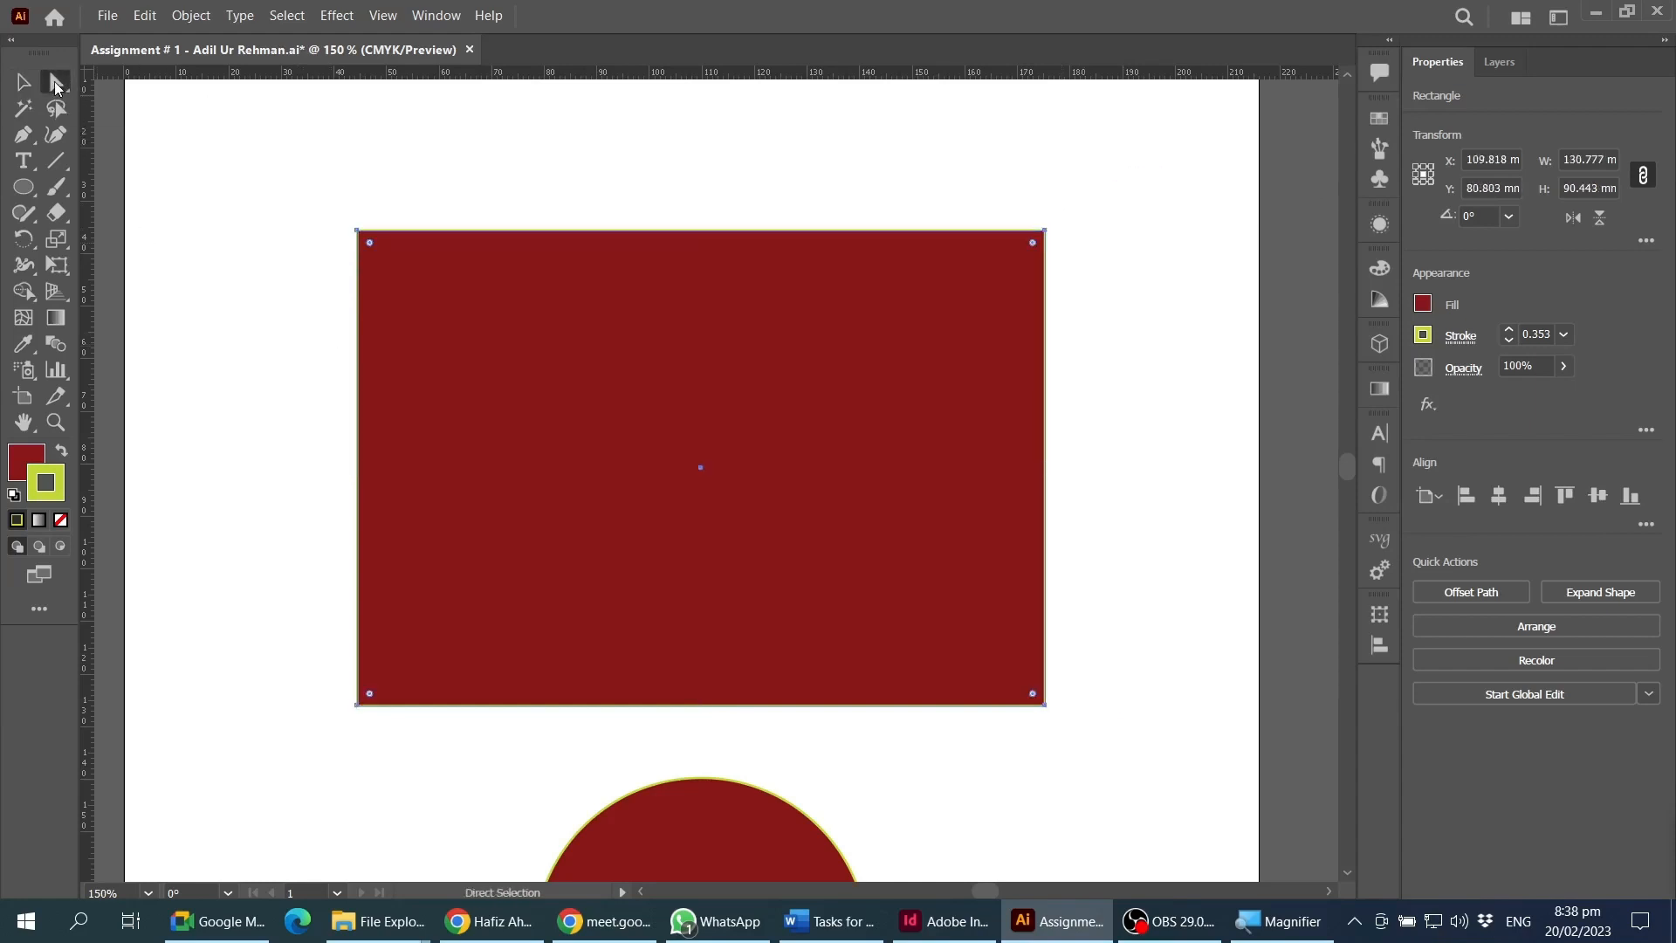
{"action": "left_click", "coordinate": [1047, 232]}
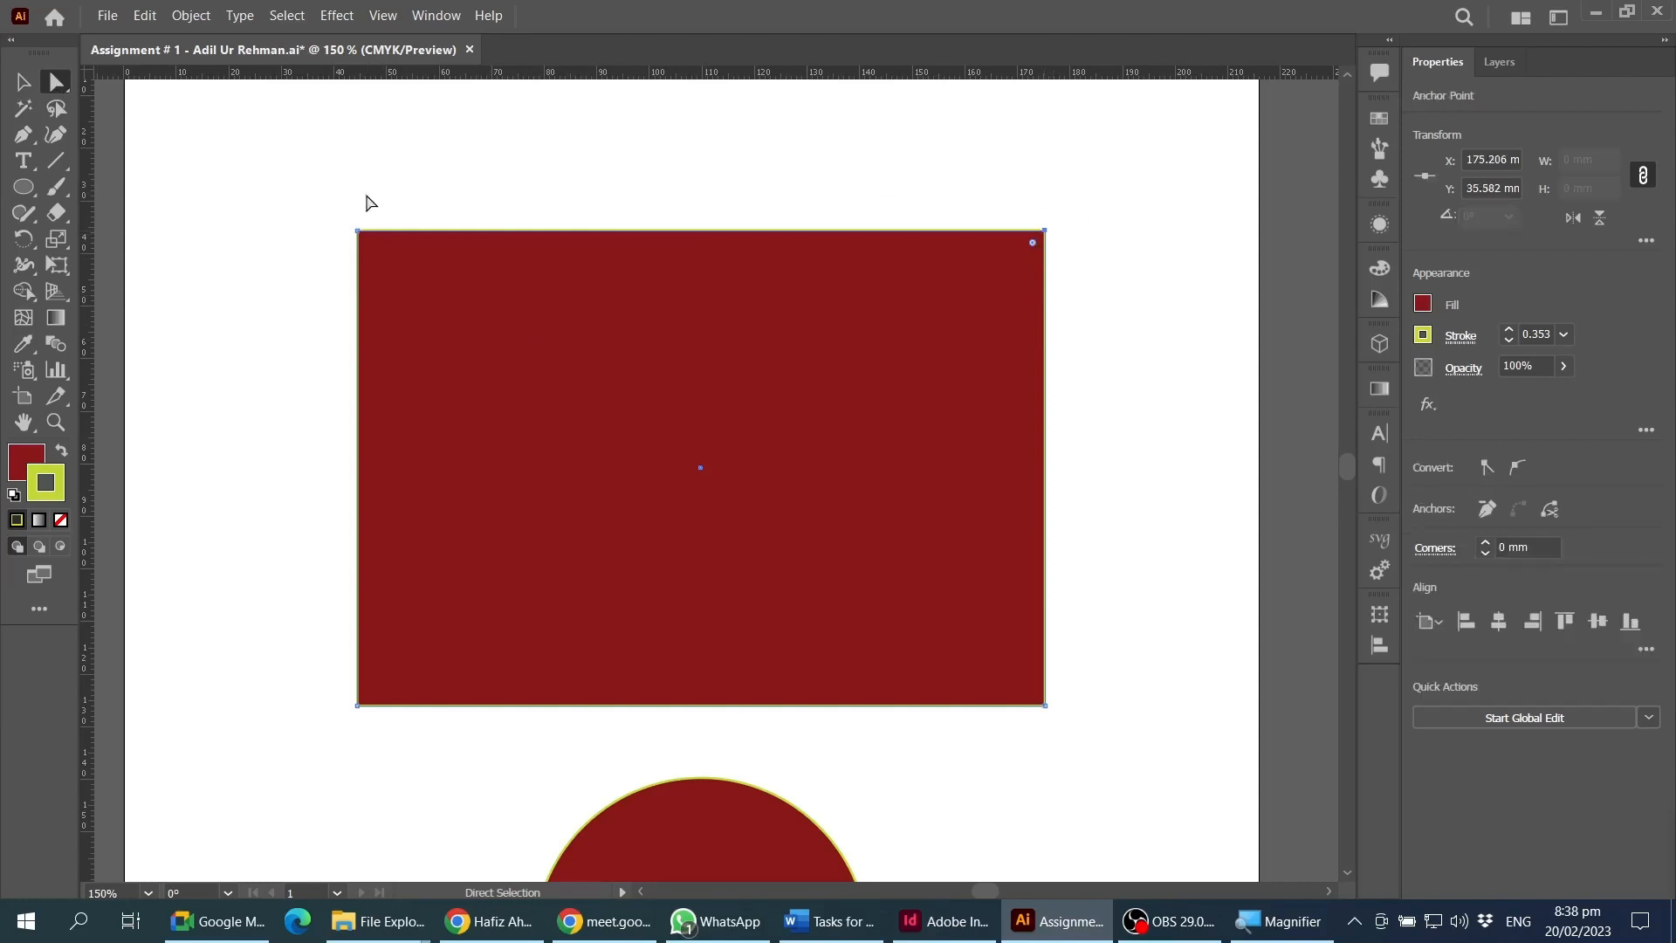
{"action": "left_click", "coordinate": [1046, 705]}
{"action": "left_click_drag", "start_coordinate": [318, 194], "coordinate": [375, 257]}
{"action": "left_click_drag", "start_coordinate": [304, 674], "coordinate": [425, 741]}
{"action": "left_click_drag", "start_coordinate": [1096, 682], "coordinate": [1000, 758]}
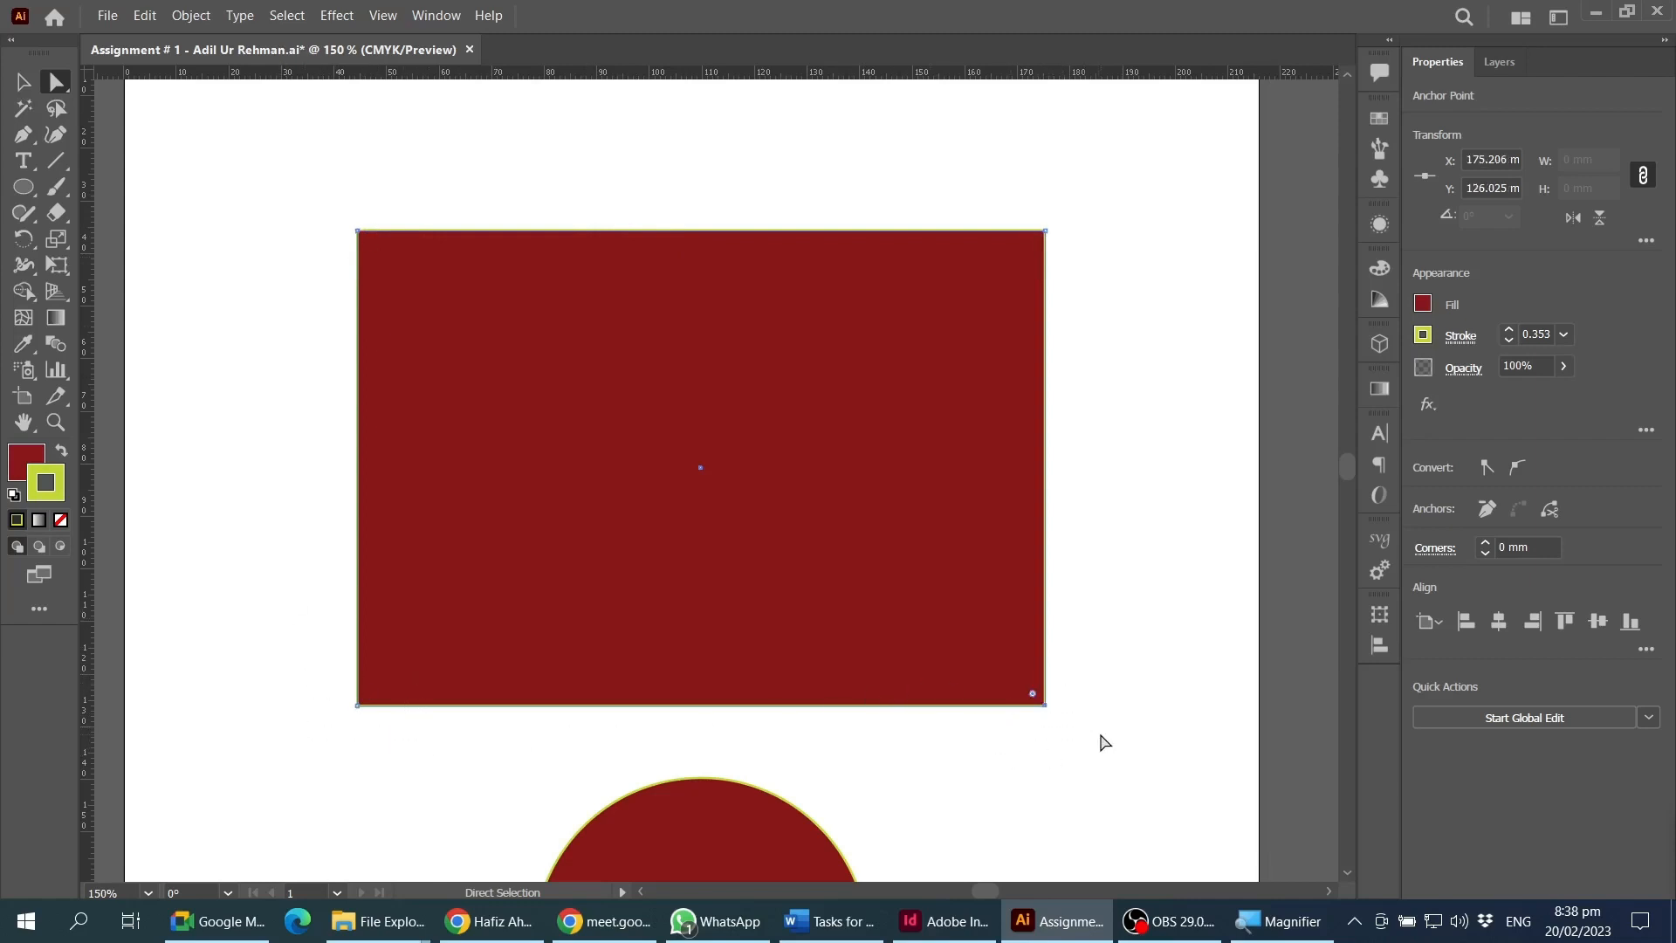
- Move only the rectangle's upper-right anchor point inward, close to the lower-left corner, to form a thin L shape, and deselect it
{"action": "left_click", "coordinate": [1045, 232]}
{"action": "left_click_drag", "start_coordinate": [1048, 235], "coordinate": [1202, 173]}
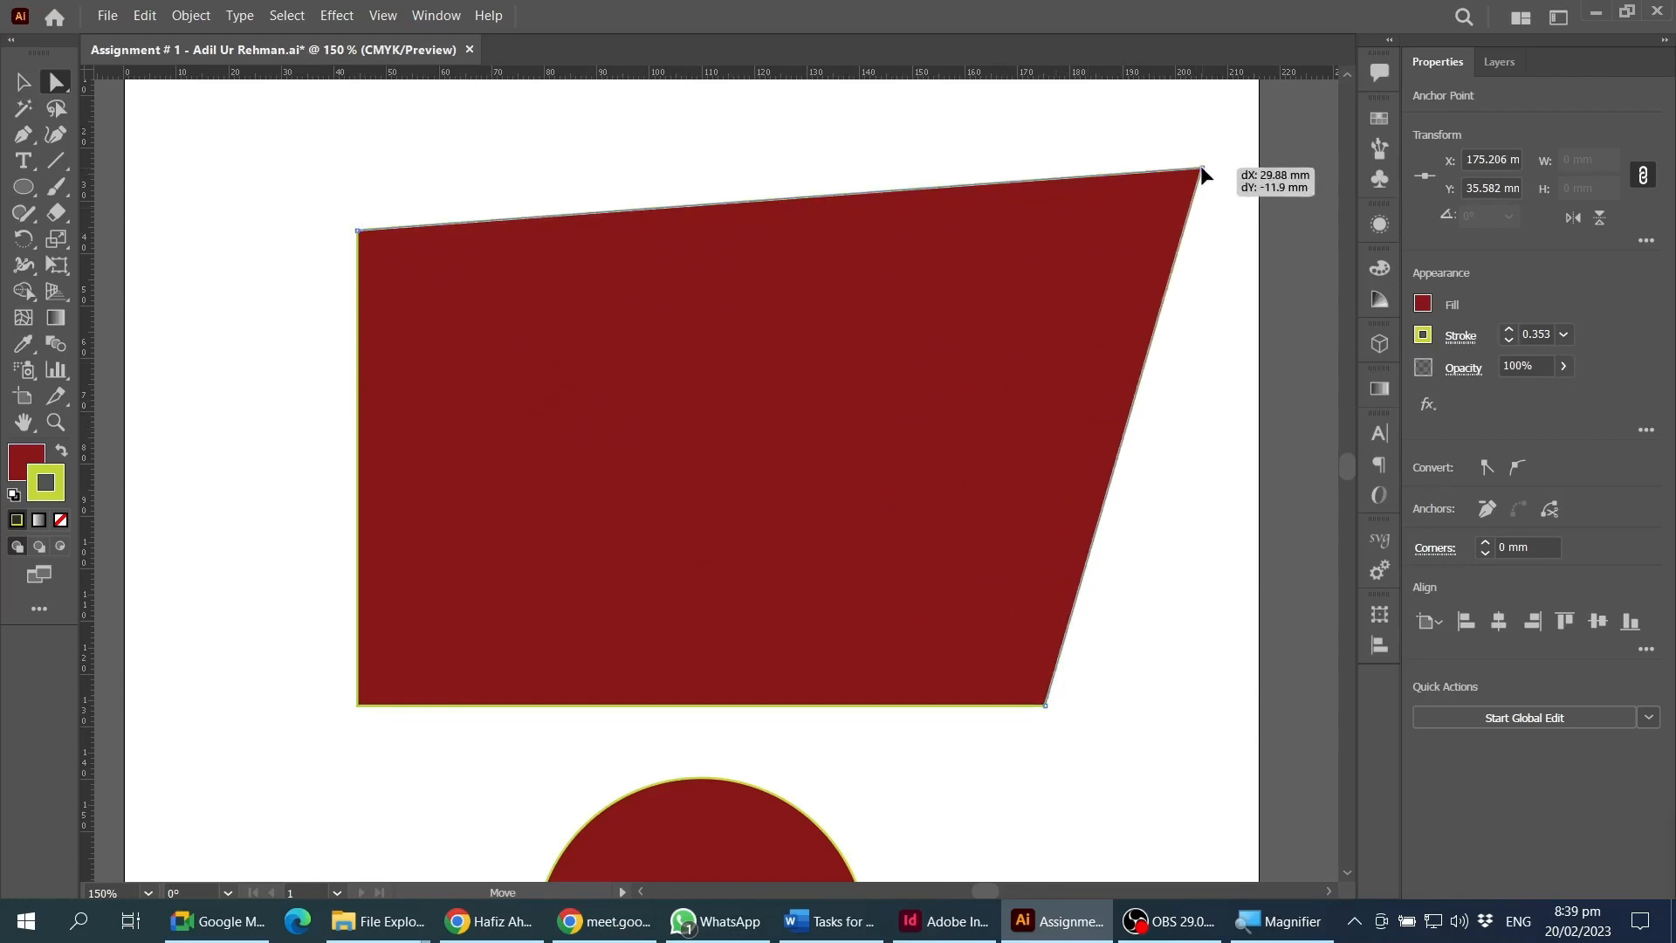
{"action": "left_click_drag", "start_coordinate": [1203, 173], "coordinate": [408, 715]}
{"action": "key", "text": "v"}
{"action": "left_click", "coordinate": [512, 520]}
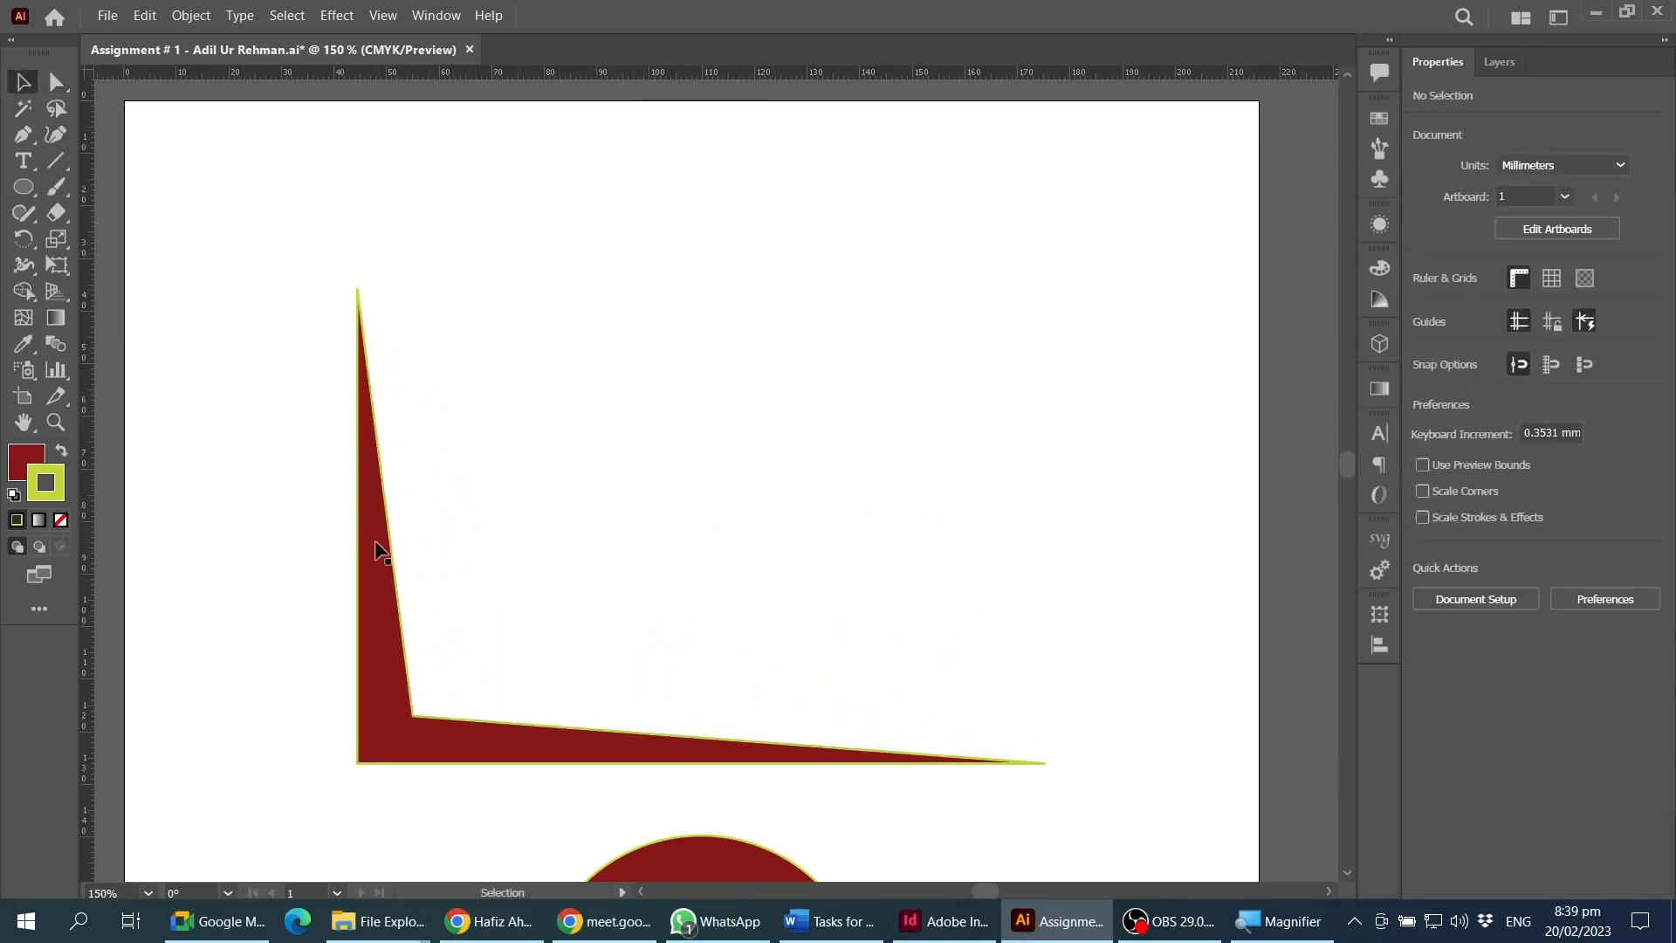
- Select the L shape and scale it by its side handles to about 70 mm wide and 67 mm high
{"action": "left_click", "coordinate": [380, 550]}
{"action": "scroll", "coordinate": [509, 466], "scroll_direction": "down", "scroll_amount": 1}
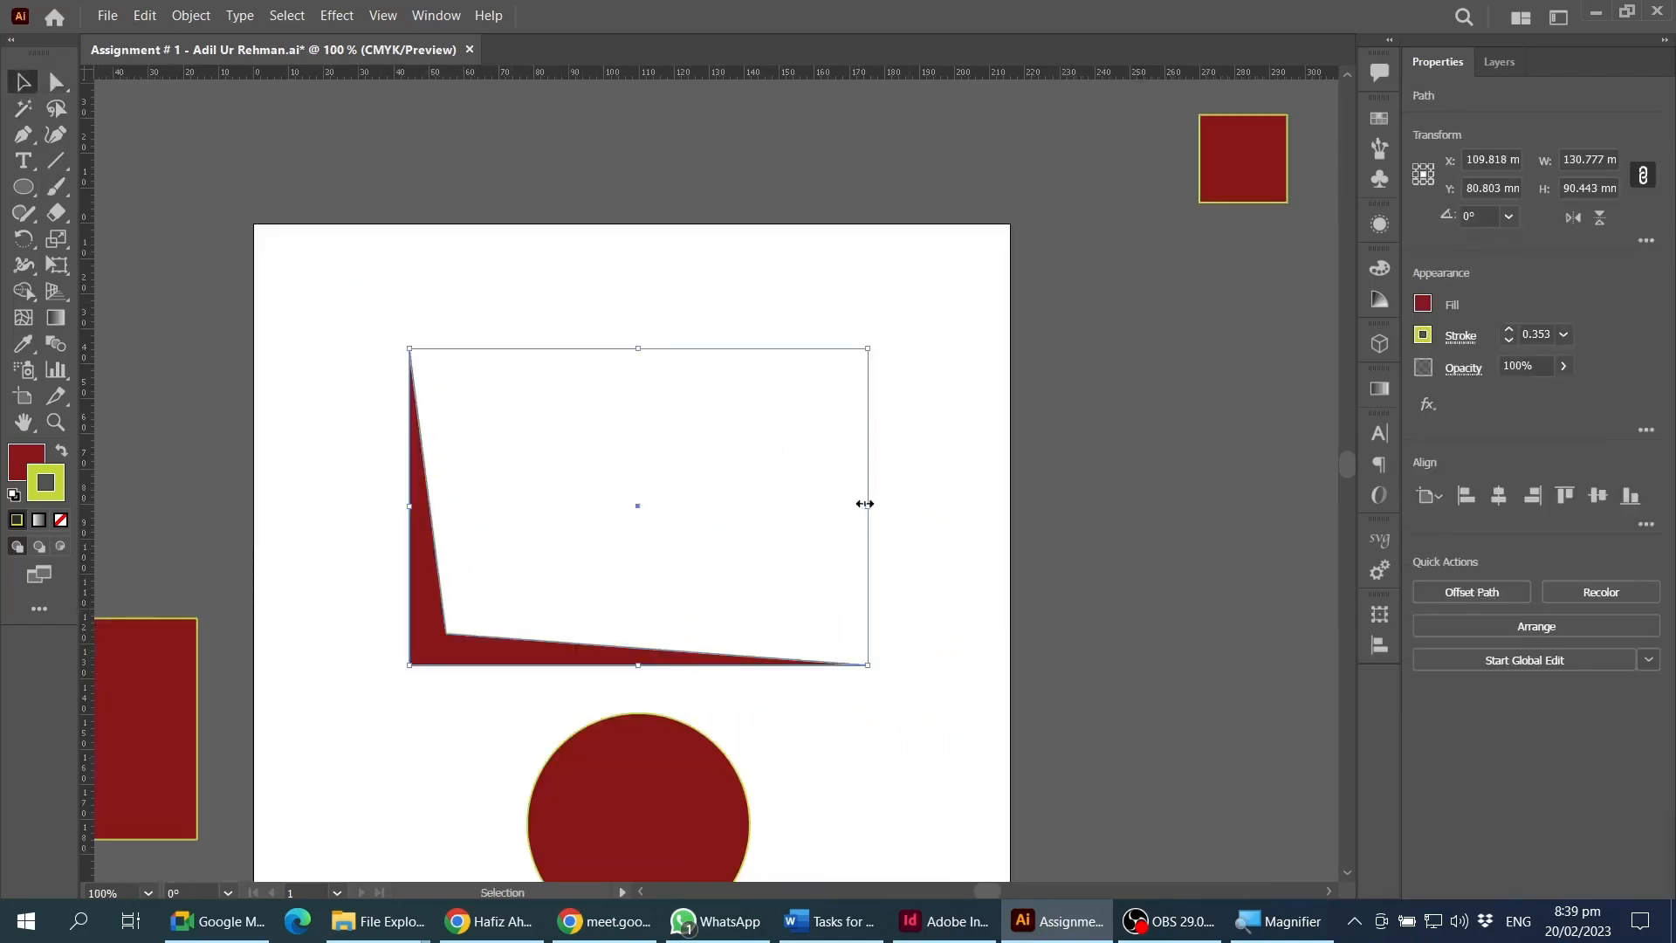
{"action": "left_click_drag", "start_coordinate": [865, 507], "coordinate": [654, 506]}
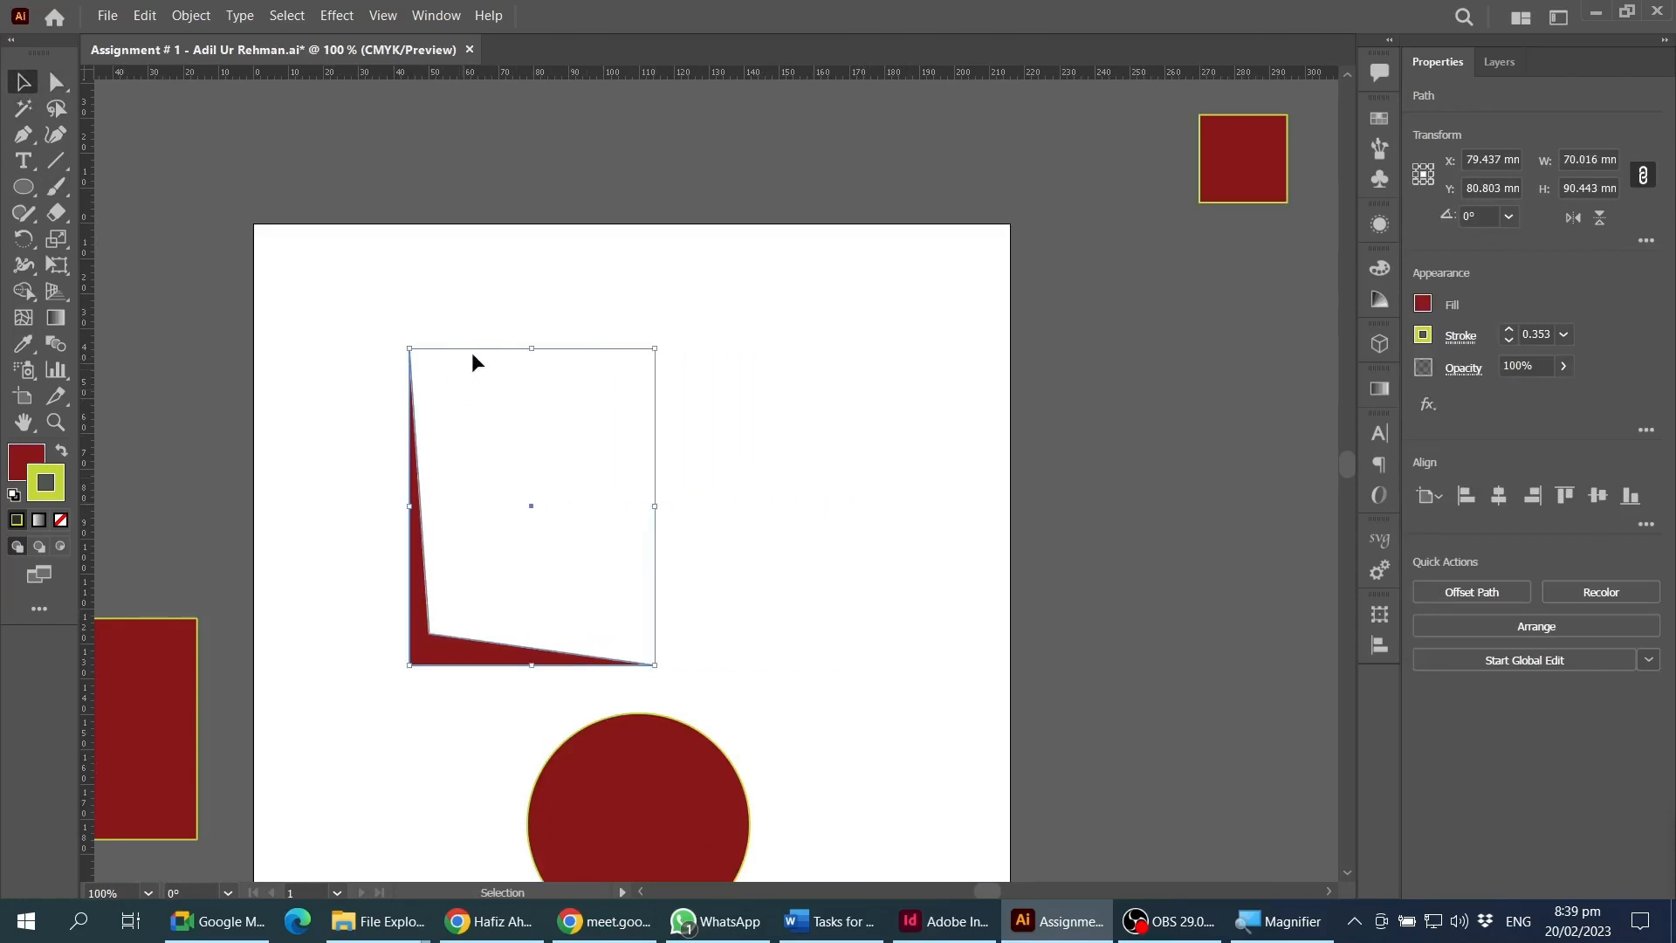
{"action": "left_click_drag", "start_coordinate": [531, 349], "coordinate": [532, 431]}
- Move the L shape up and to the right so its centre sits at about X 126 mm, Y 72 mm
{"action": "scroll", "coordinate": [532, 431], "scroll_direction": "down", "scroll_amount": 2}
{"action": "left_click_drag", "start_coordinate": [421, 501], "coordinate": [585, 429]}
{"action": "scroll", "coordinate": [651, 362], "scroll_direction": "up", "scroll_amount": 1}
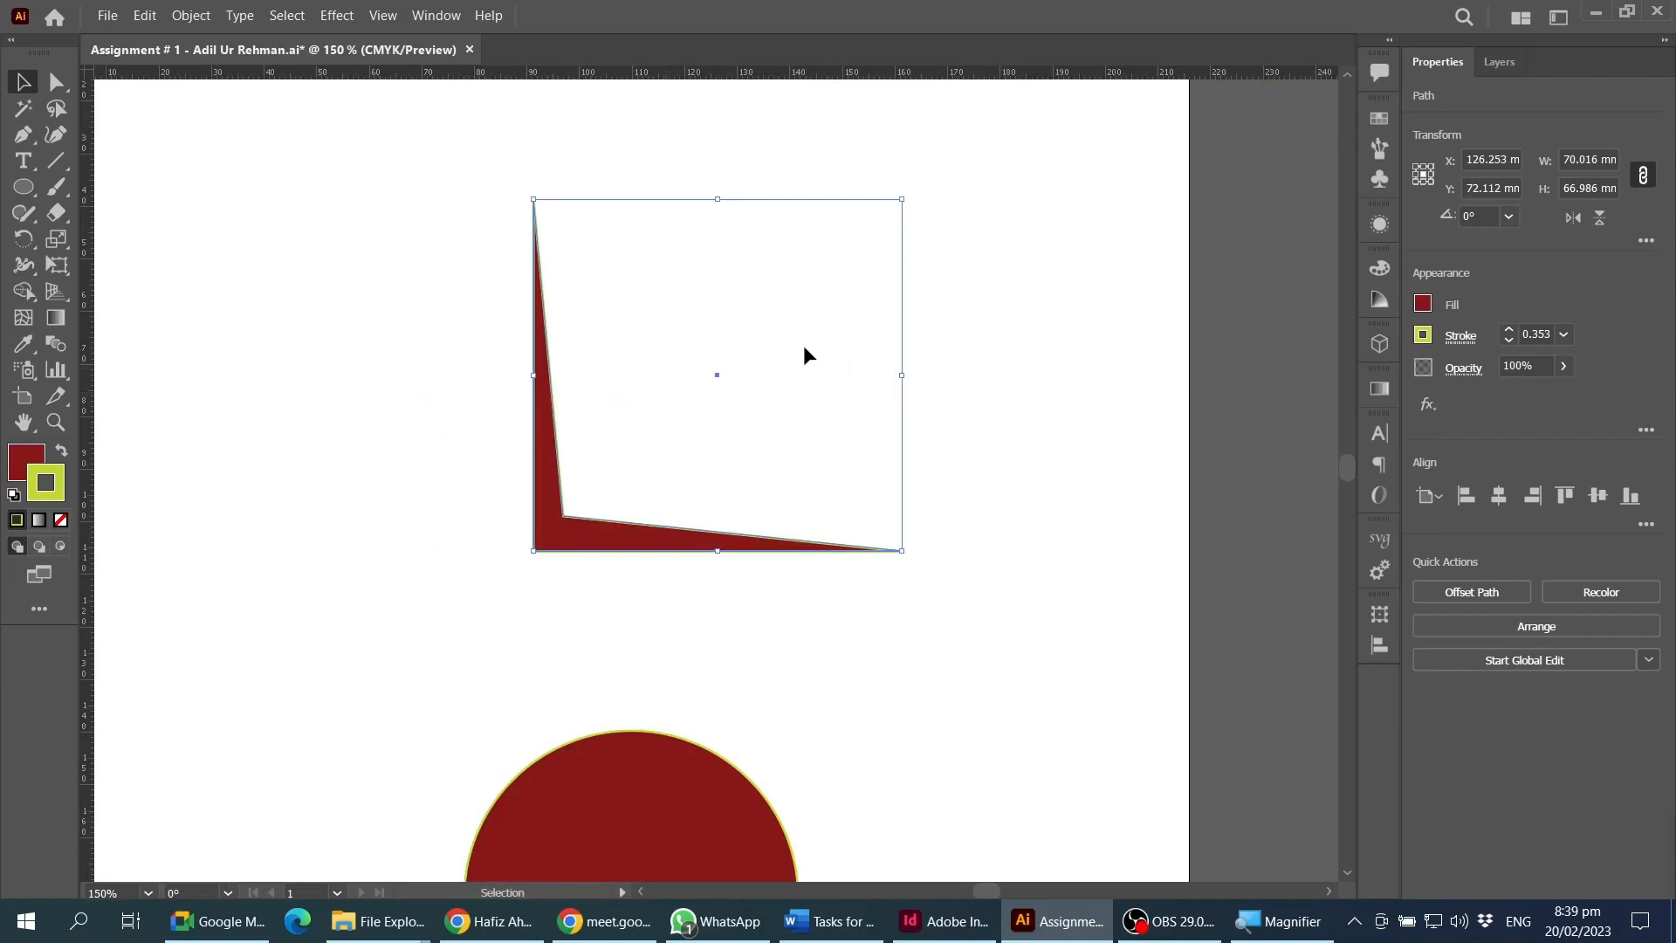
- Examine the L shape's bounding-box handles and its rotation angle setting with the Selection tool
{"action": "left_click_drag", "start_coordinate": [901, 379], "coordinate": [902, 452]}
{"action": "left_click", "coordinate": [900, 550]}
{"action": "scroll", "coordinate": [850, 569], "scroll_direction": "up", "scroll_amount": 2}
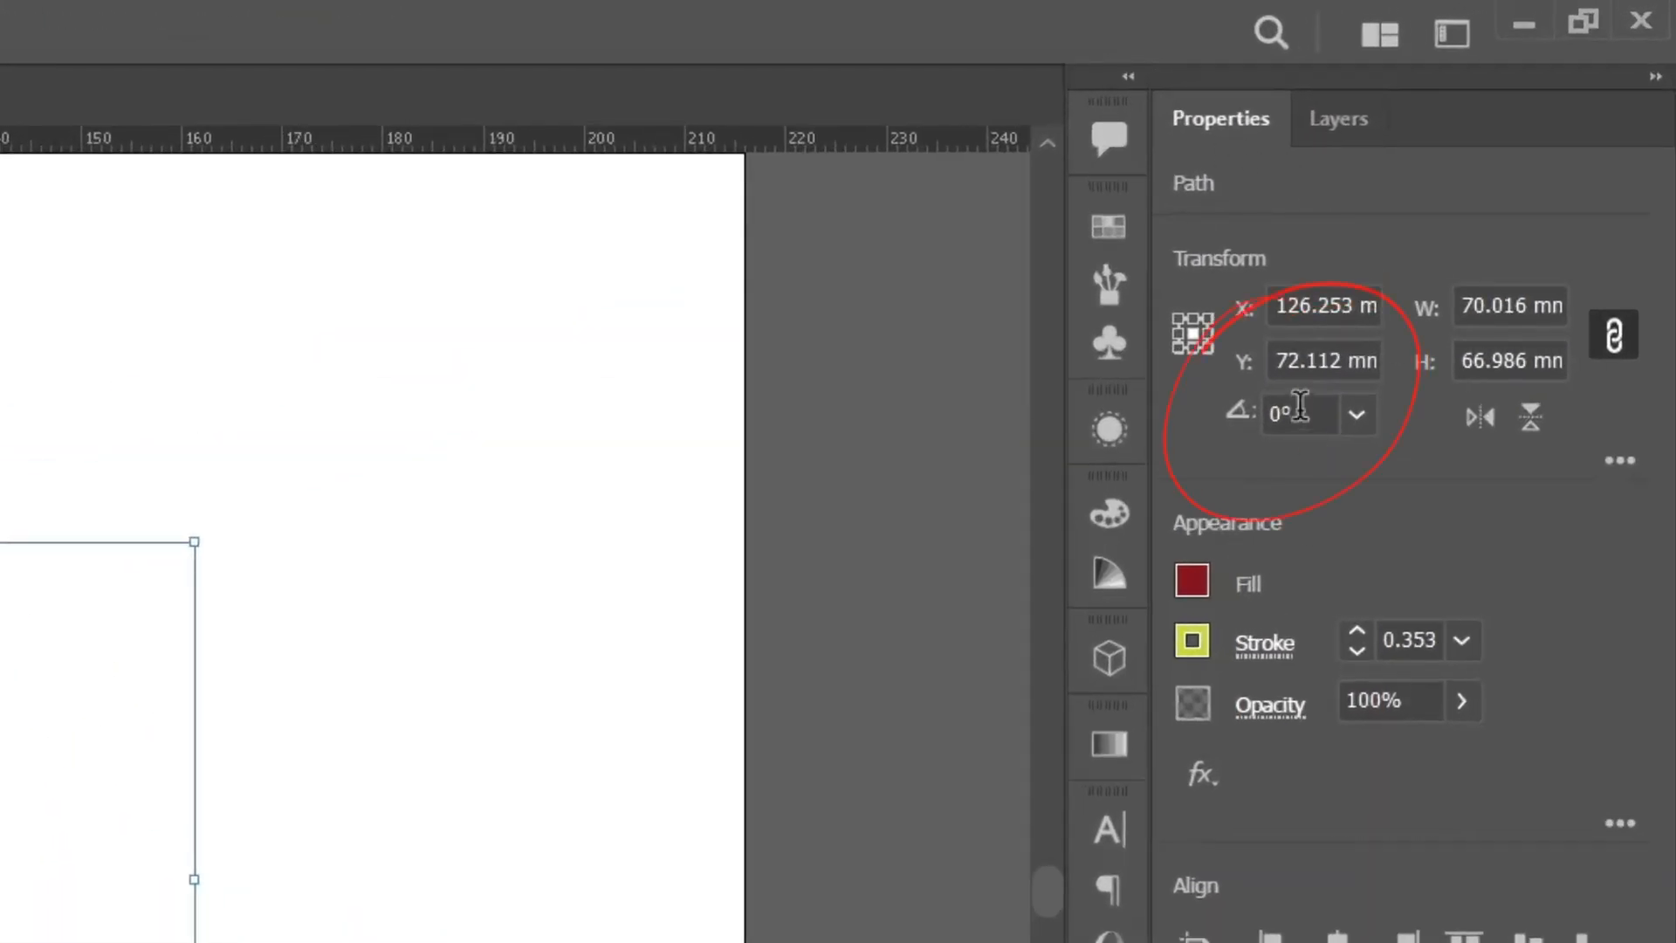
{"action": "left_click", "coordinate": [1298, 411]}
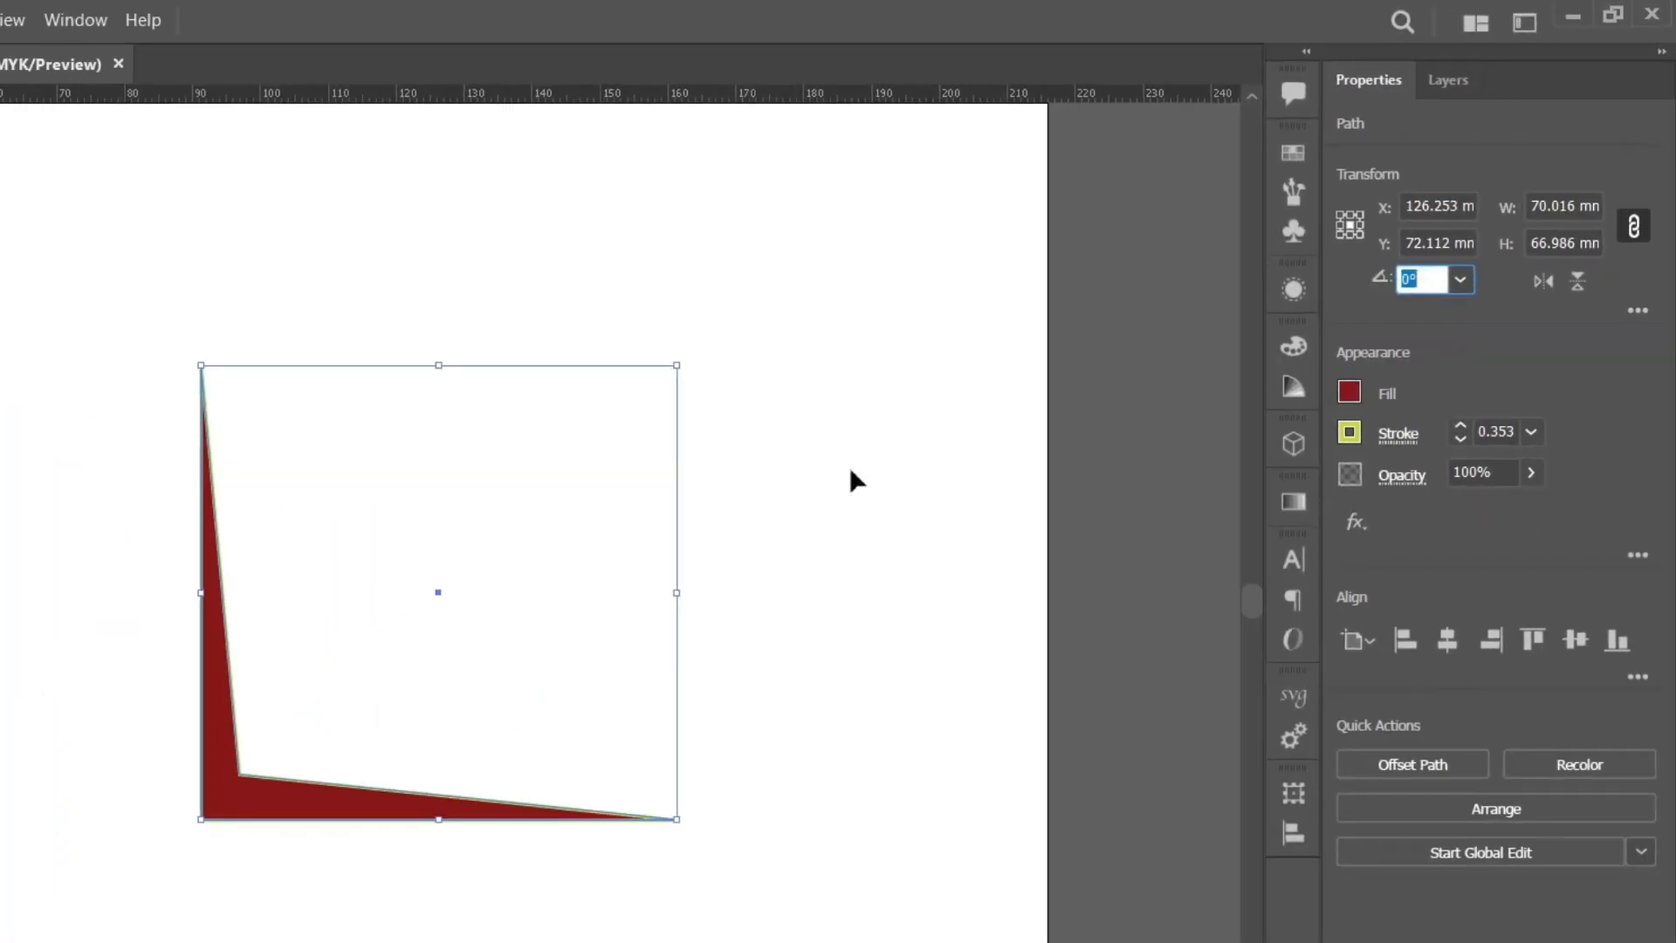
{"action": "left_click", "coordinate": [806, 516]}
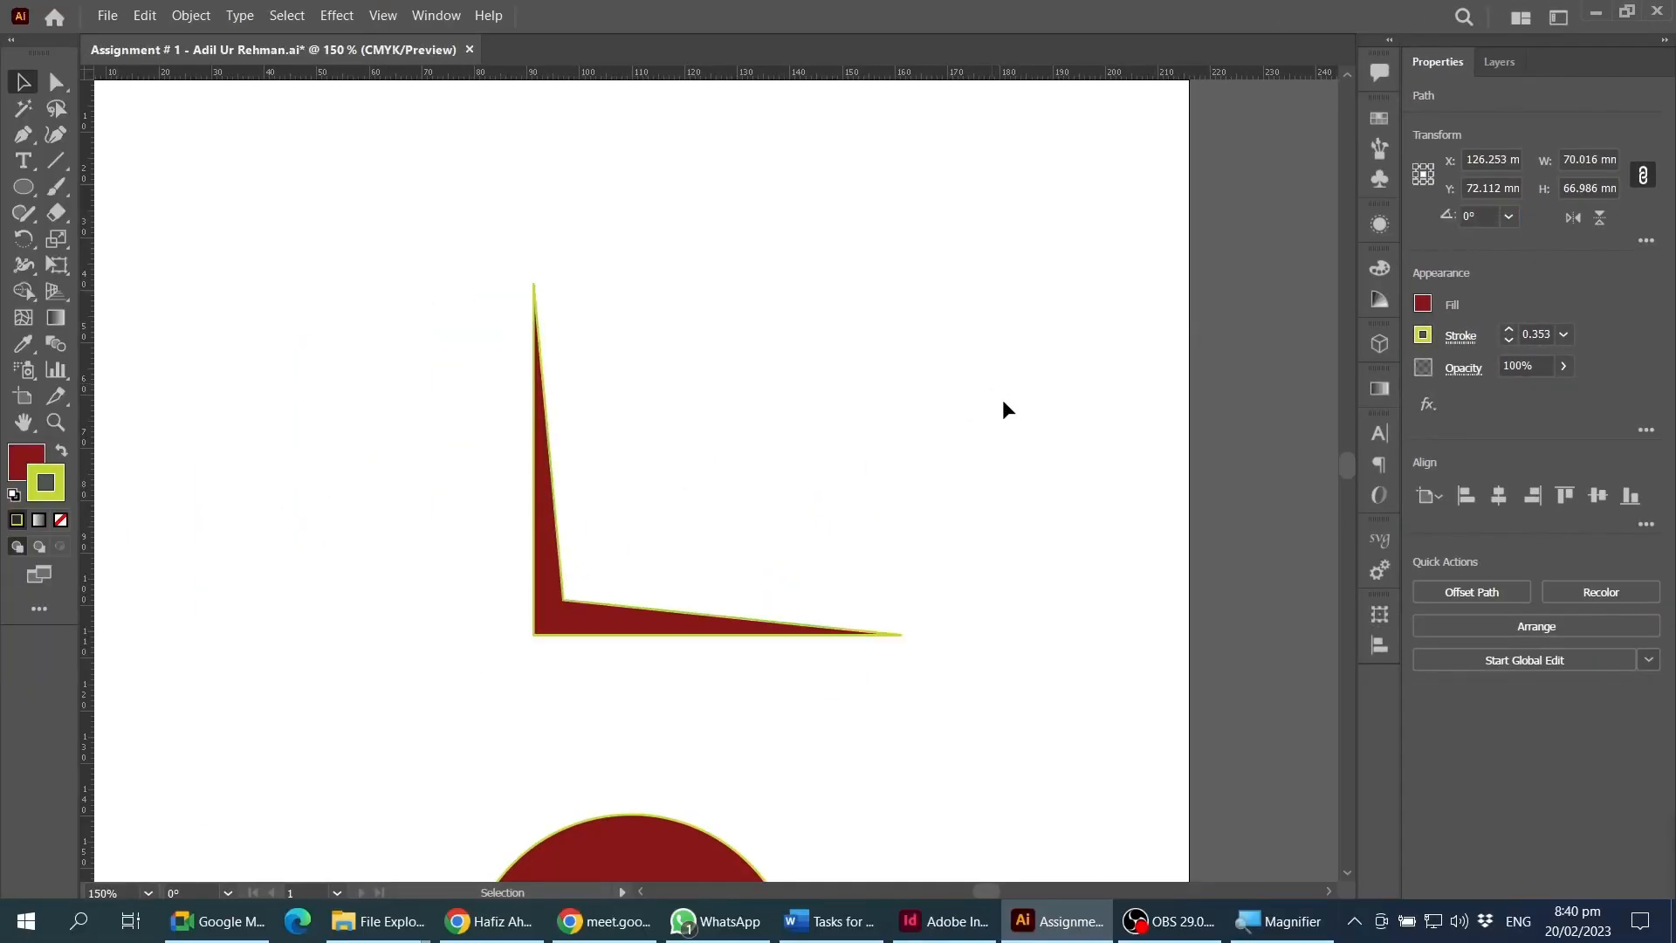
{"action": "left_click", "coordinate": [241, 795]}
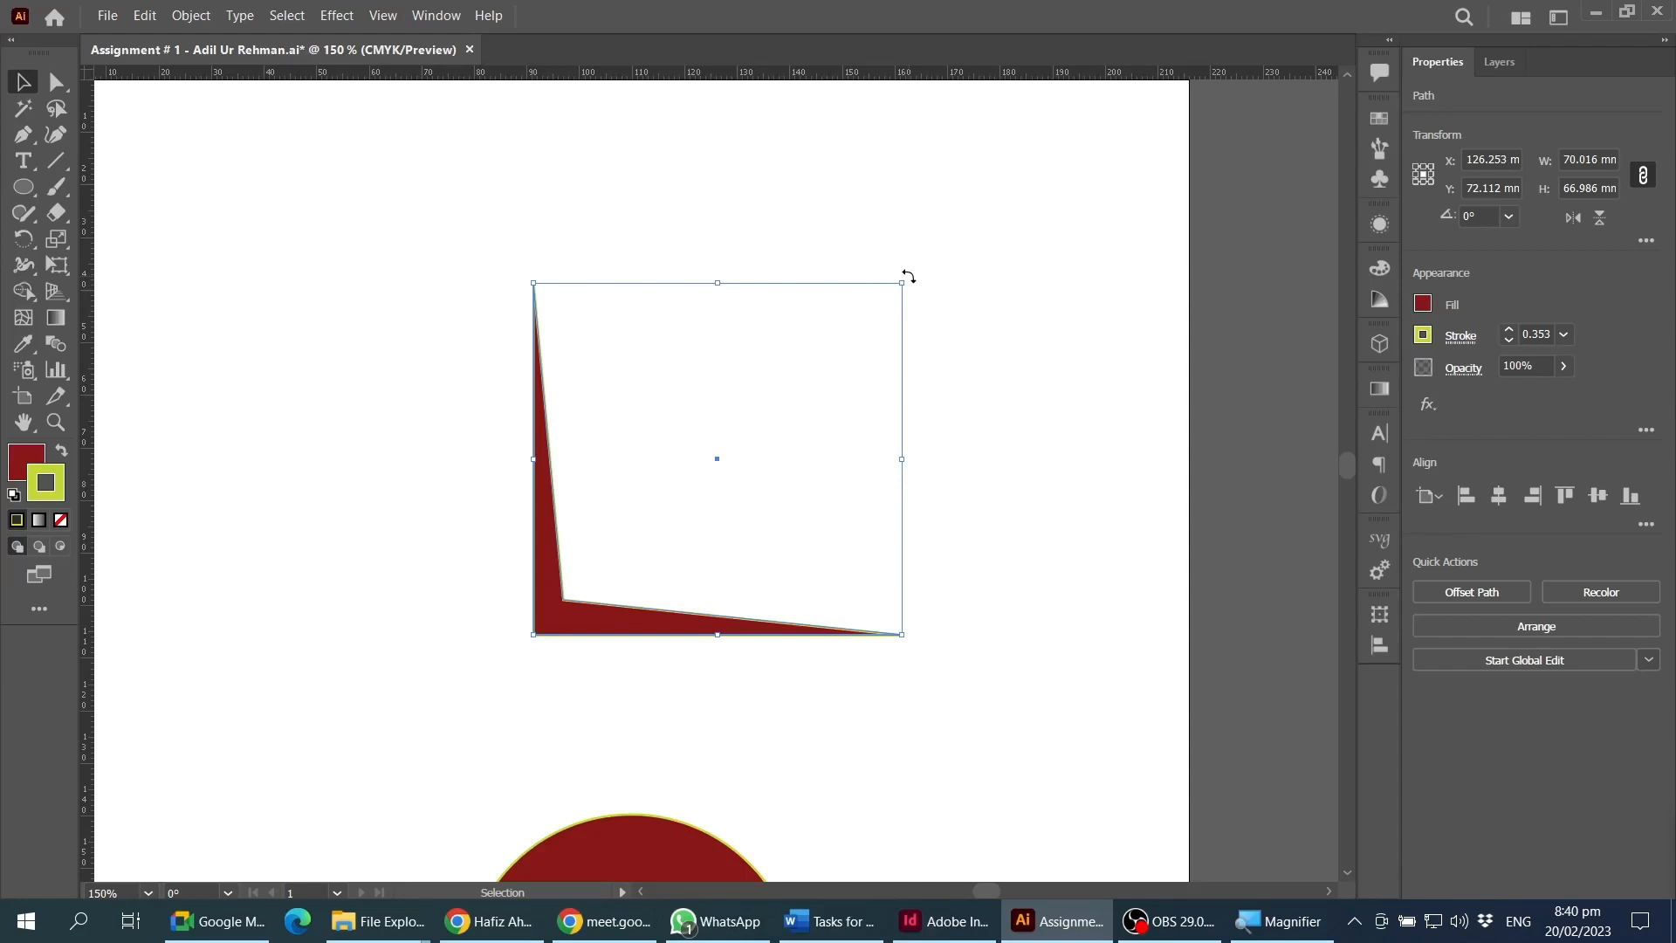
- Rotate the L shape counterclockwise about its centre, first to 45° and on to 90°
{"action": "left_click_drag", "start_coordinate": [908, 276], "coordinate": [932, 391]}
{"action": "key", "text": "ctrl+z"}
{"action": "left_click_drag", "start_coordinate": [908, 270], "coordinate": [763, 204]}
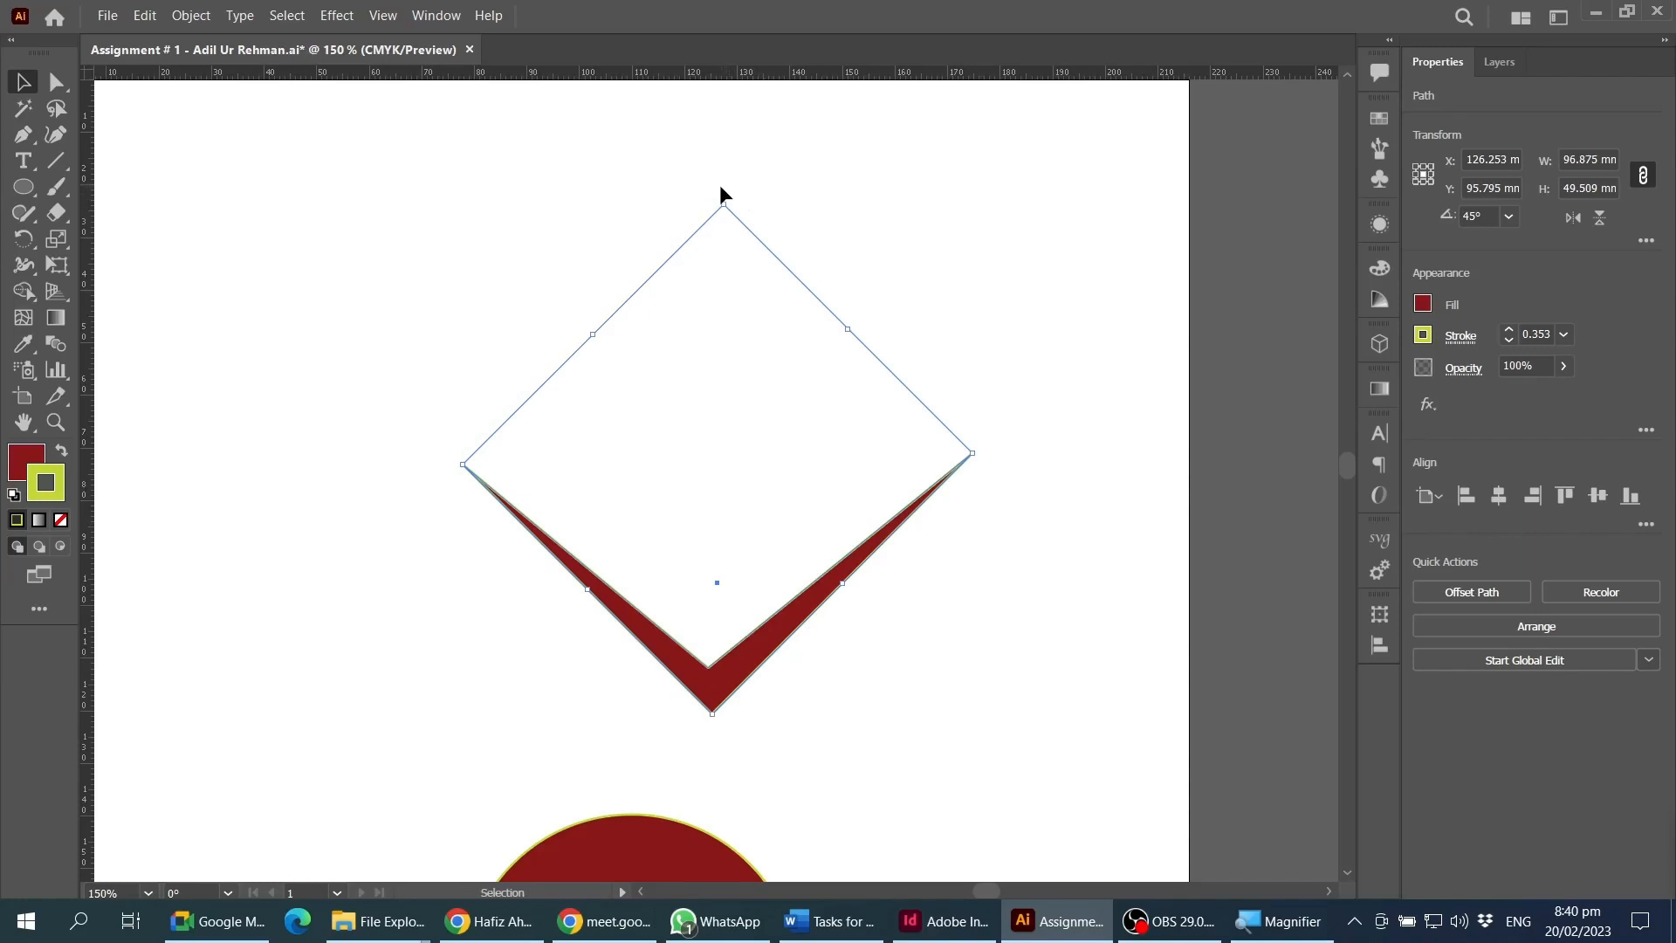
{"action": "left_click_drag", "start_coordinate": [724, 199], "coordinate": [557, 260]}
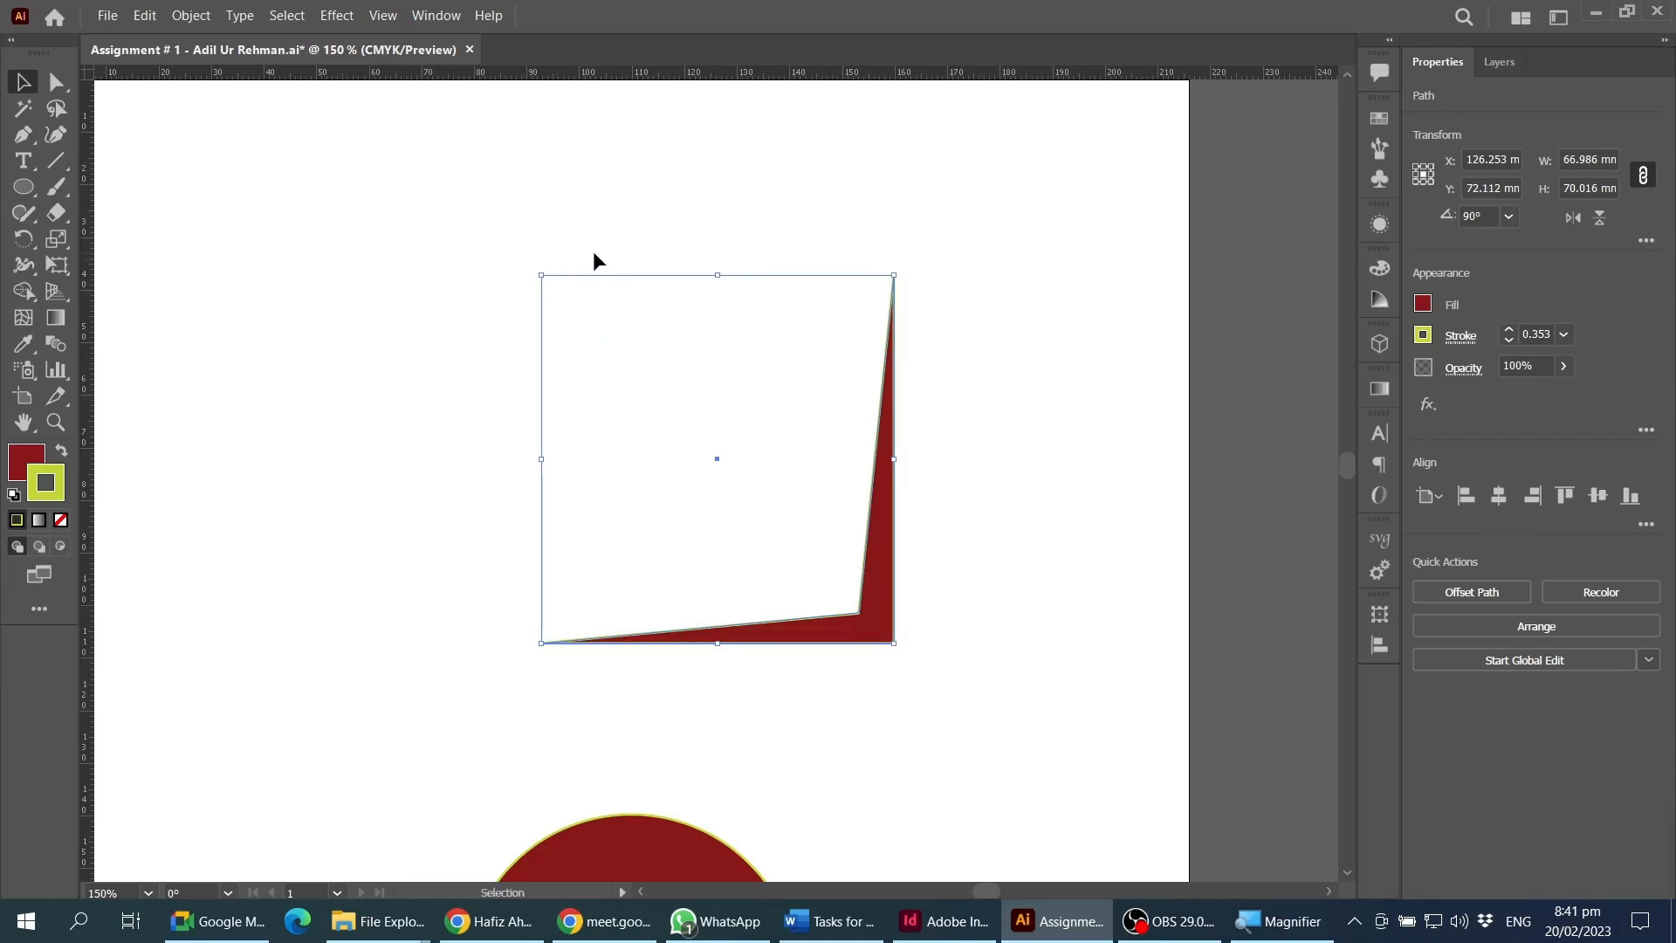
- Move the rotated L shape toward the page's upper-left area, centred at about X 70 mm, Y 64 mm
{"action": "scroll", "coordinate": [925, 397], "scroll_direction": "down", "scroll_amount": 2}
{"action": "left_click_drag", "start_coordinate": [897, 503], "coordinate": [768, 485]}
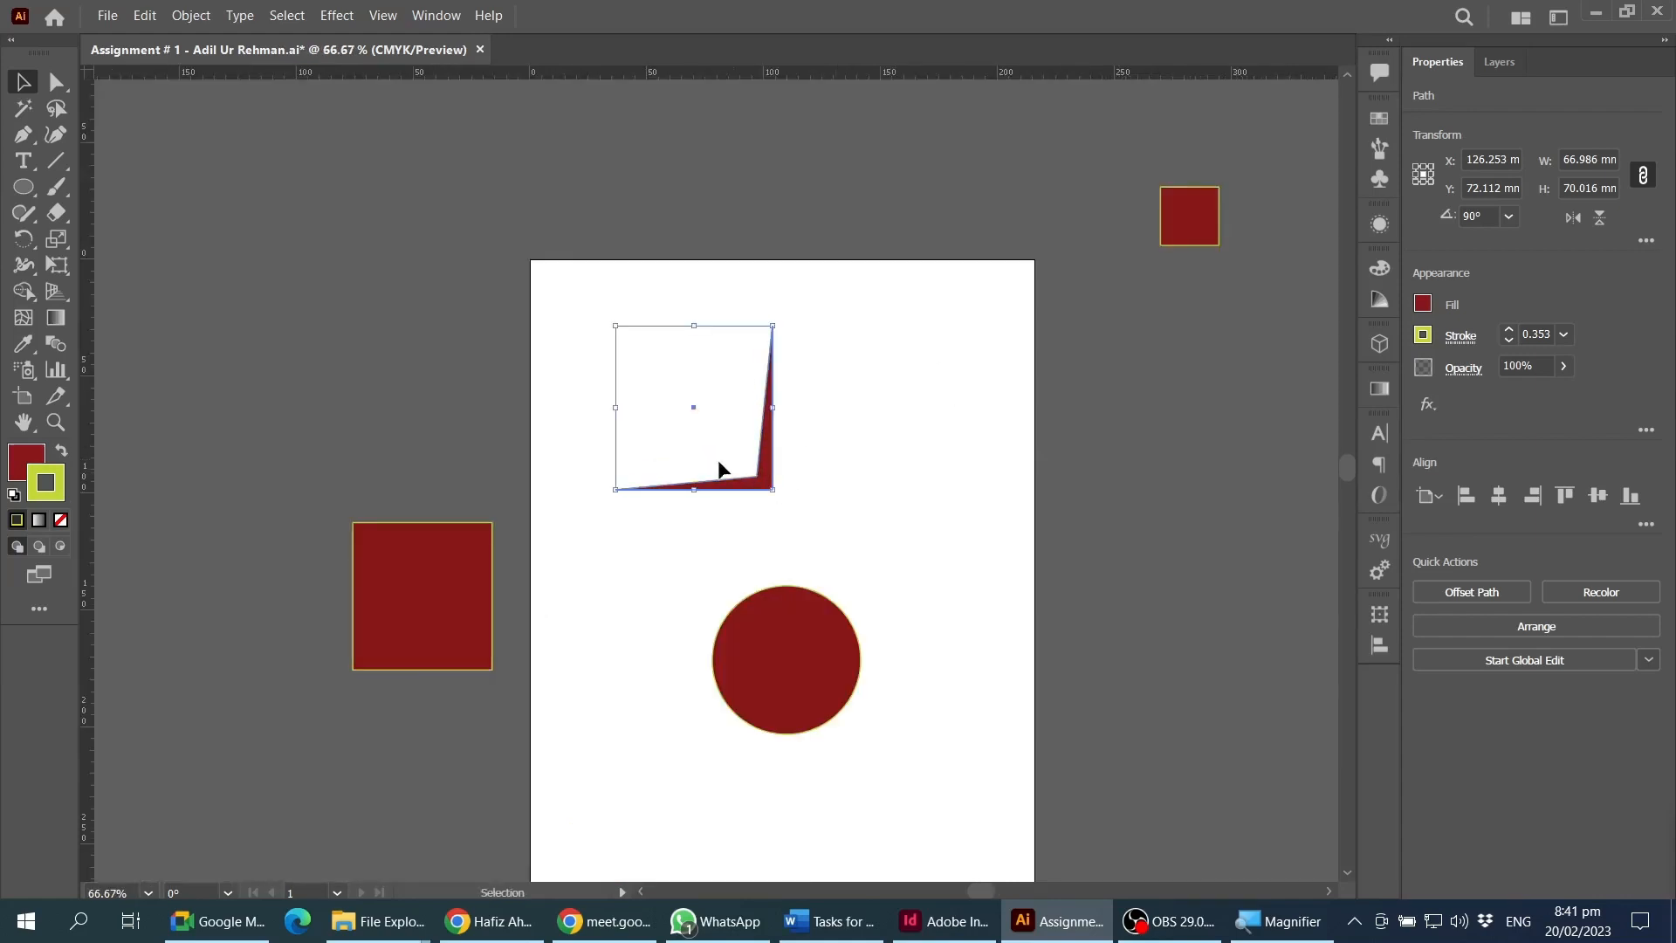
{"action": "scroll", "coordinate": [703, 467], "scroll_direction": "up", "scroll_amount": 2}
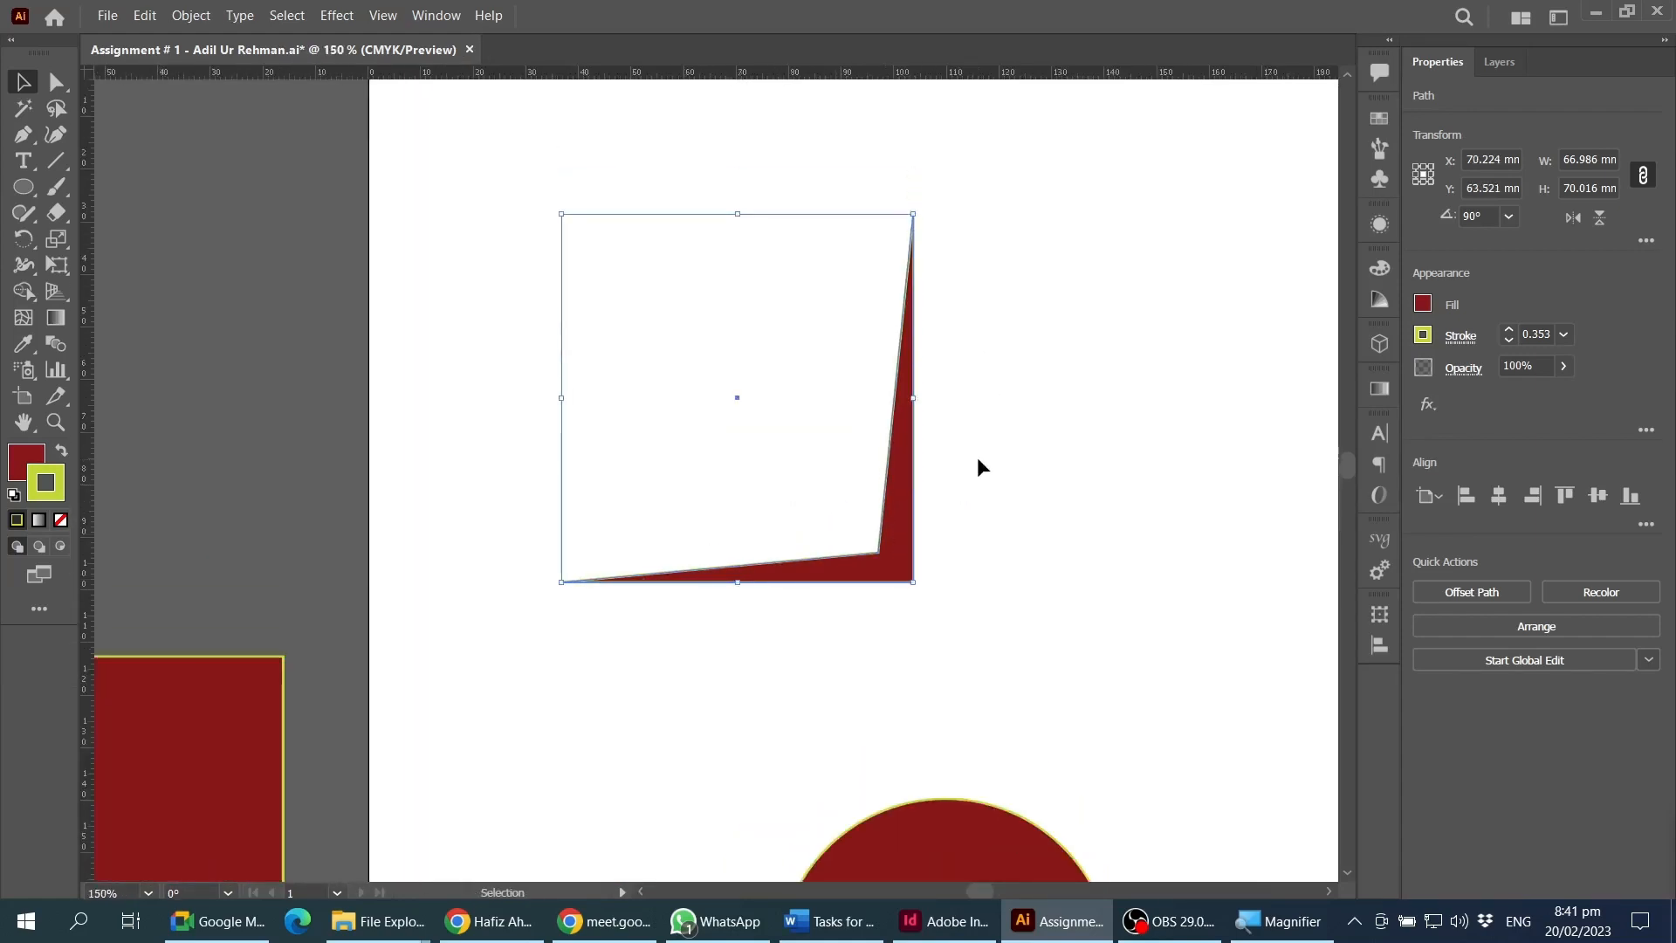
- Reshape the L into a filled quadrilateral, moving its outer corner about 28 mm right, its left tip slightly inward and its inner anchor to the upper left
{"action": "key", "text": "a"}
{"action": "left_click", "coordinate": [912, 213]}
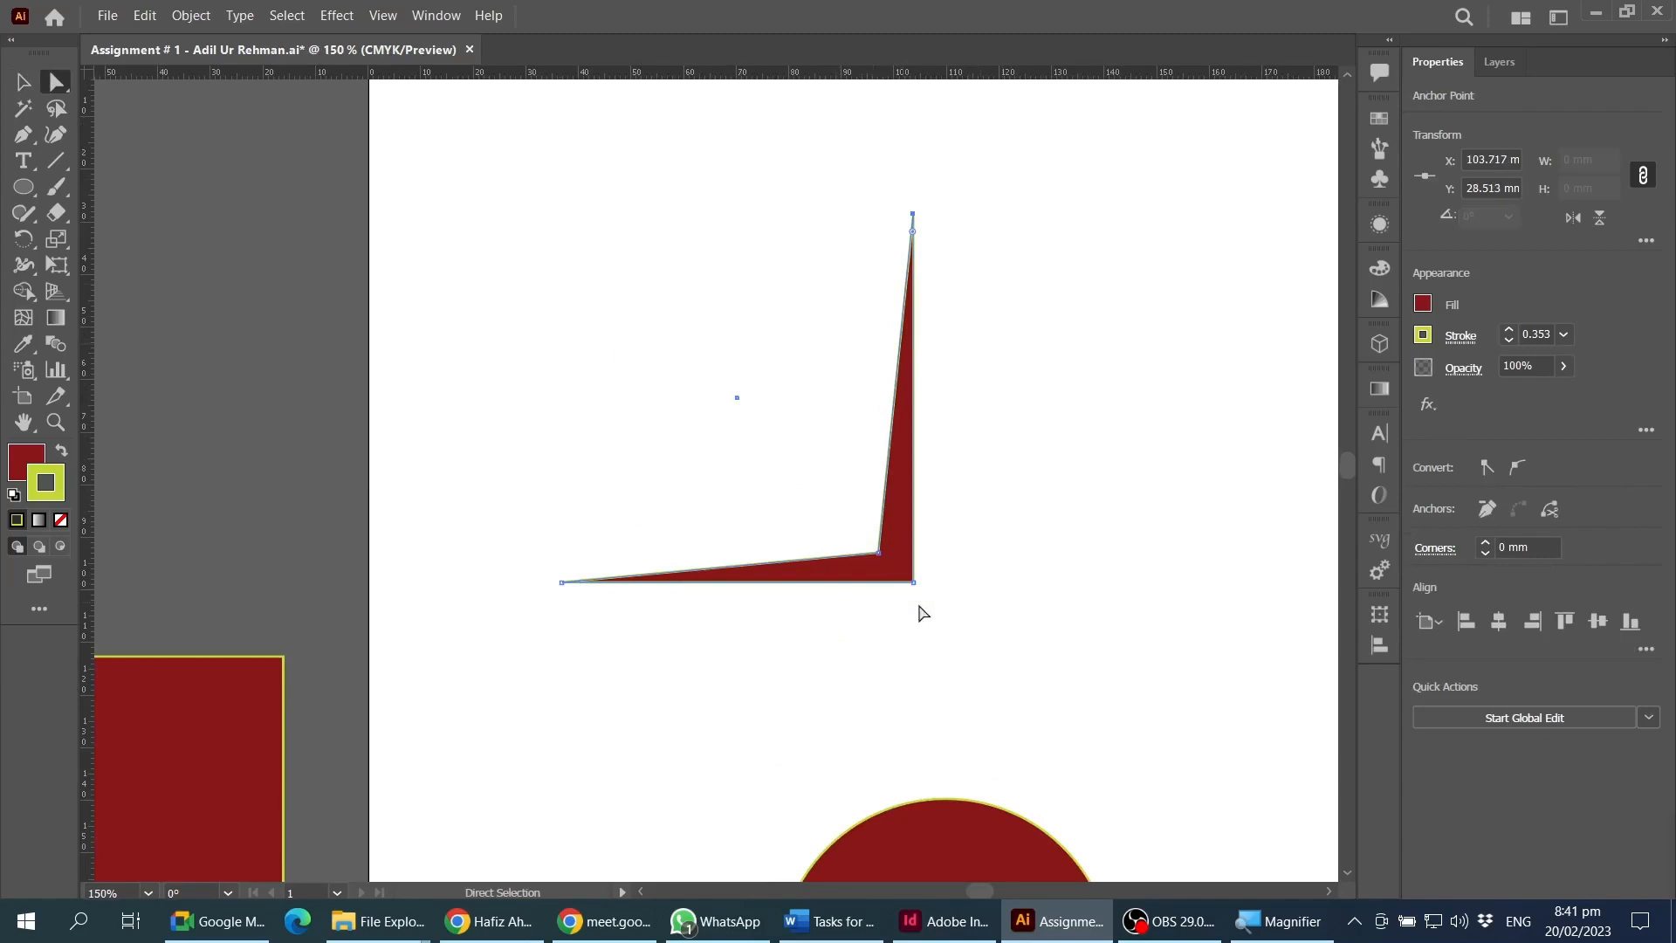
{"action": "left_click_drag", "start_coordinate": [913, 581], "coordinate": [1060, 581]}
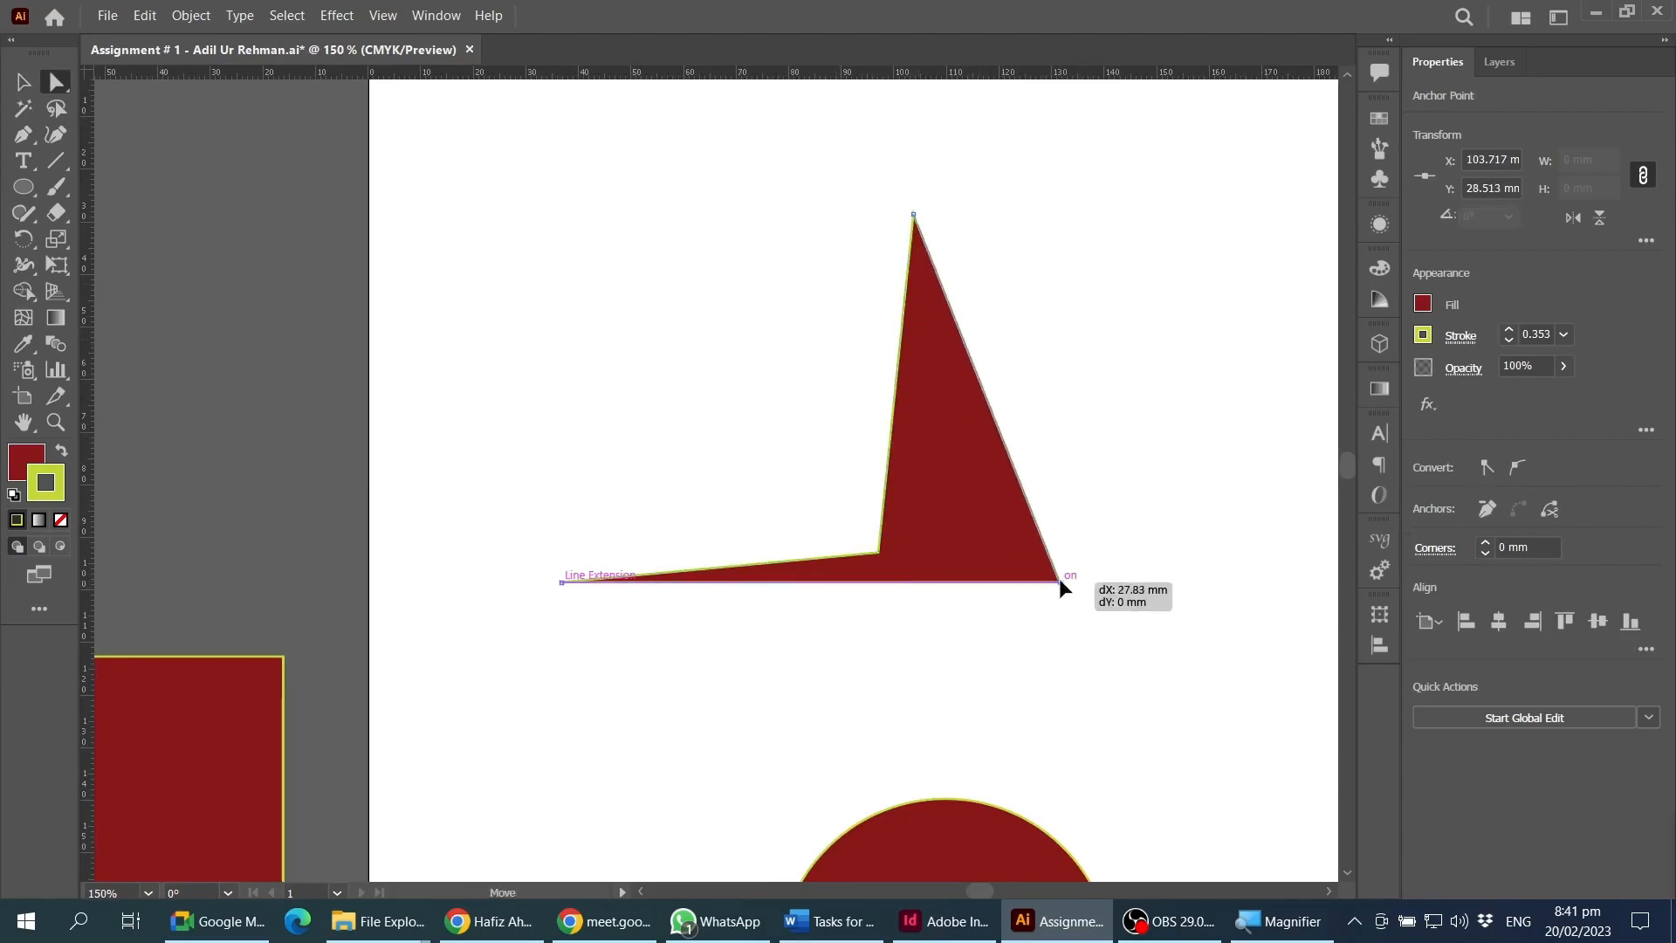
{"action": "left_click_drag", "start_coordinate": [876, 559], "coordinate": [823, 563]}
{"action": "left_click_drag", "start_coordinate": [559, 584], "coordinate": [600, 589]}
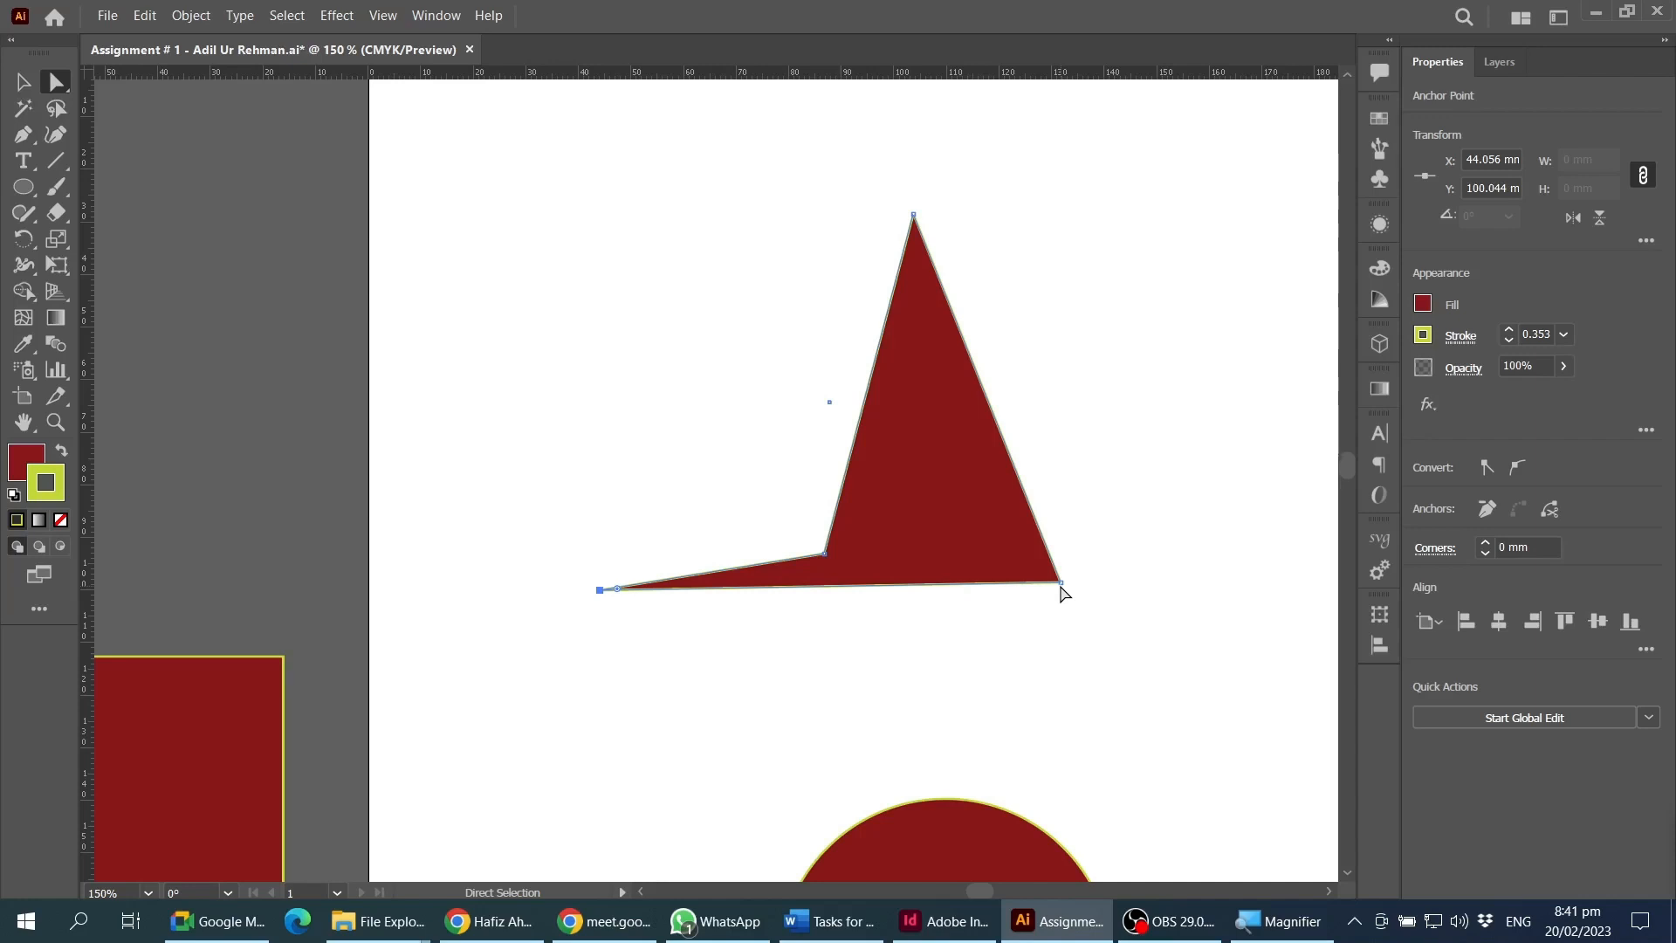
{"action": "left_click_drag", "start_coordinate": [825, 556], "coordinate": [591, 252]}
- Move the quadrilateral off the artboard to the left, and bring the square from beside the artboard onto the page above the circle
{"action": "key", "text": "v"}
{"action": "key", "text": "ctrl+minus"}
{"action": "left_click_drag", "start_coordinate": [767, 401], "coordinate": [248, 284]}
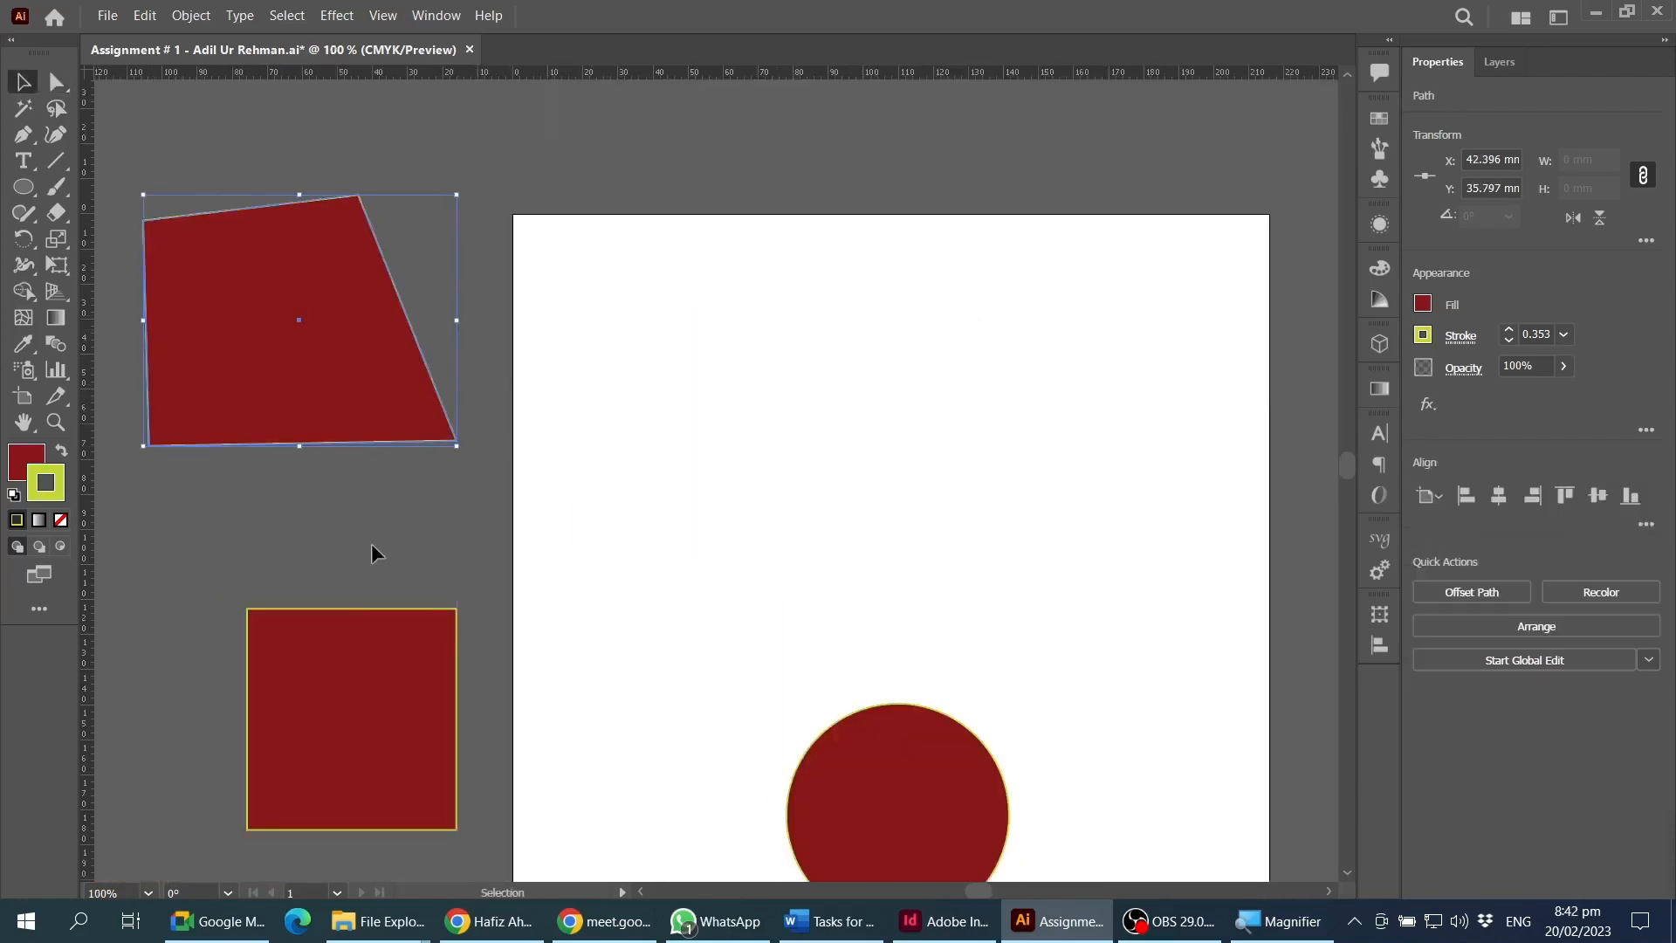
{"action": "left_click_drag", "start_coordinate": [330, 711], "coordinate": [825, 410]}
{"action": "key", "text": "ctrl+plus"}
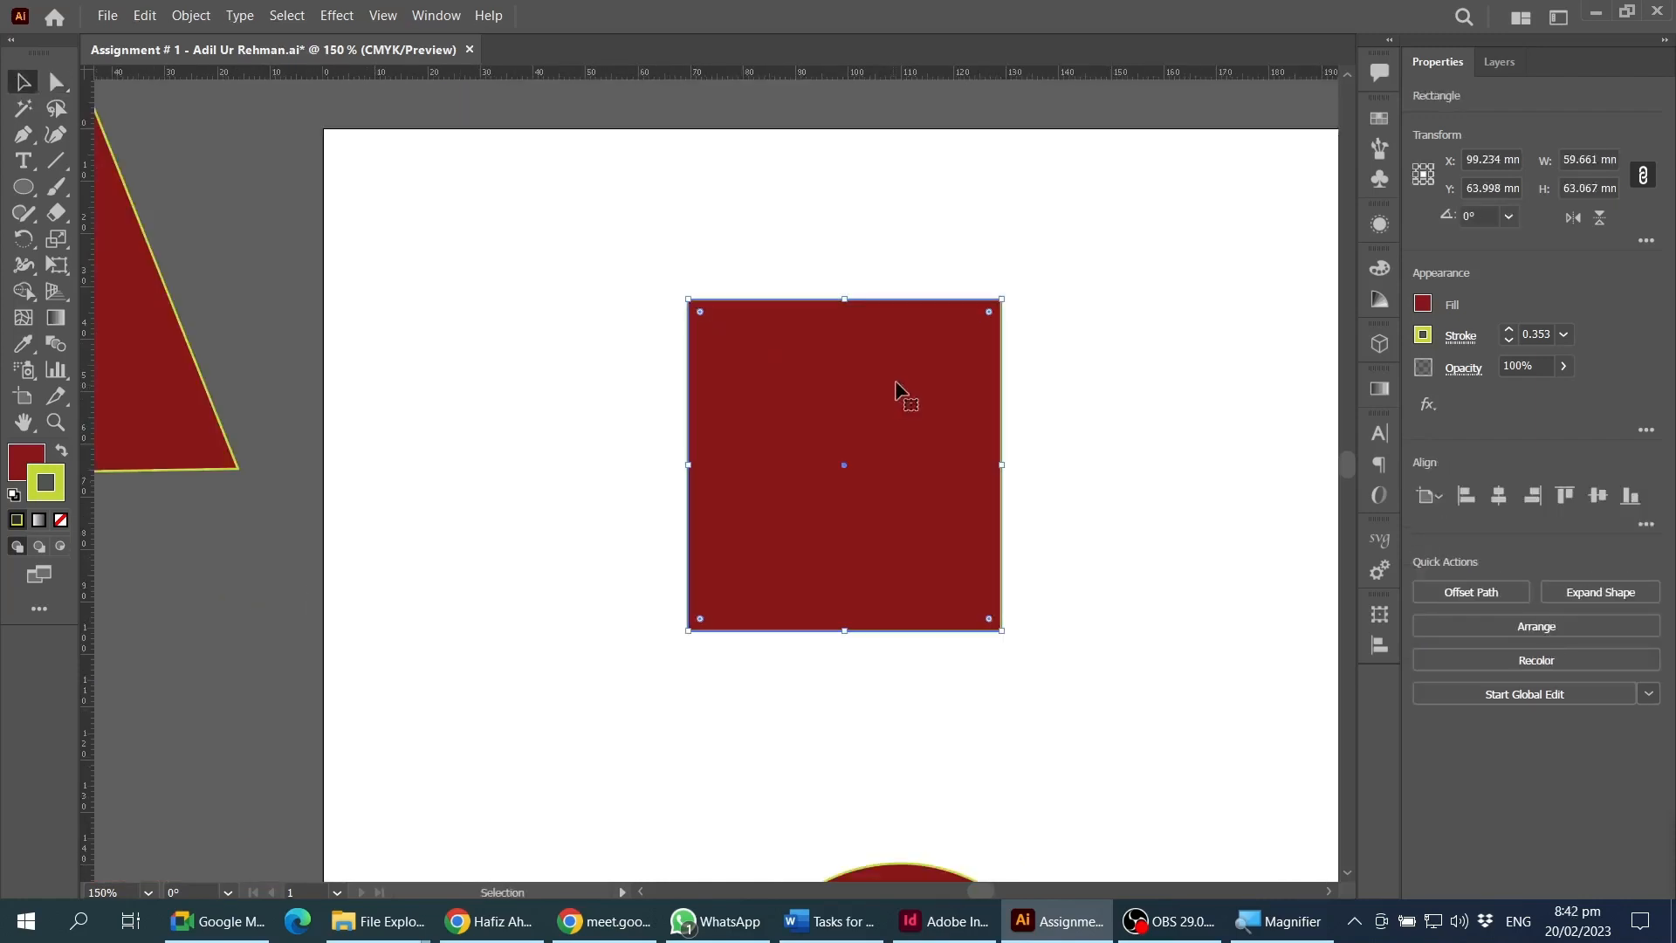
- Select the square's upper-right anchor point and remove it to leave a right triangle
{"action": "key", "text": "a"}
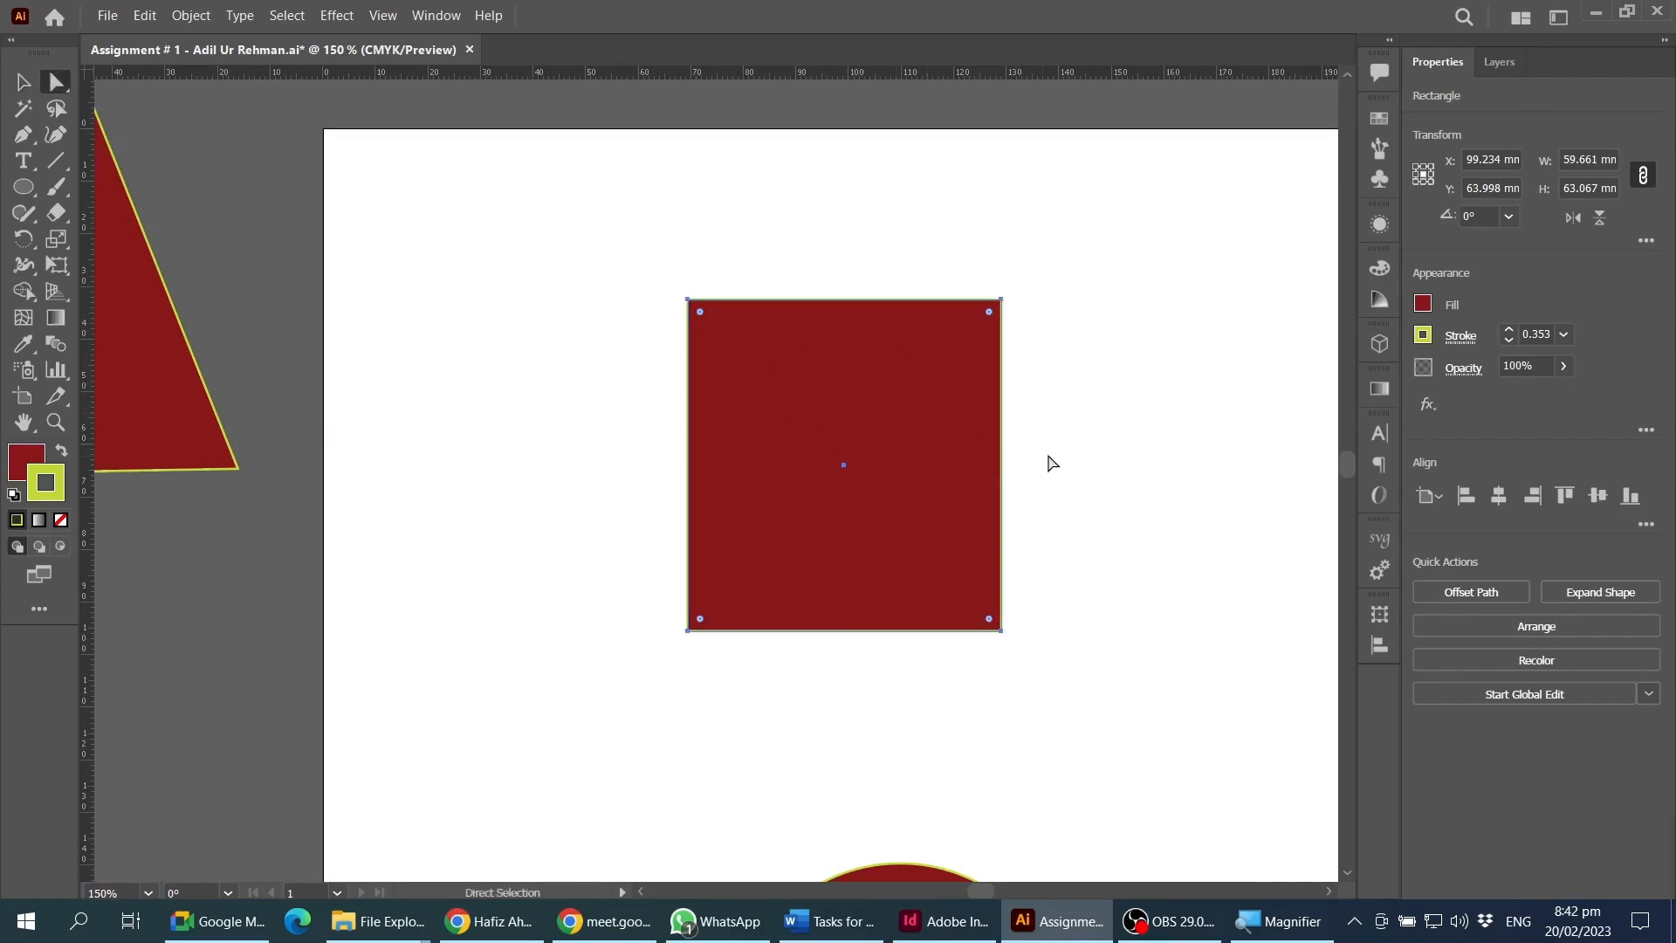
{"action": "left_click_drag", "start_coordinate": [947, 253], "coordinate": [1047, 348]}
{"action": "left_click", "coordinate": [1000, 299]}
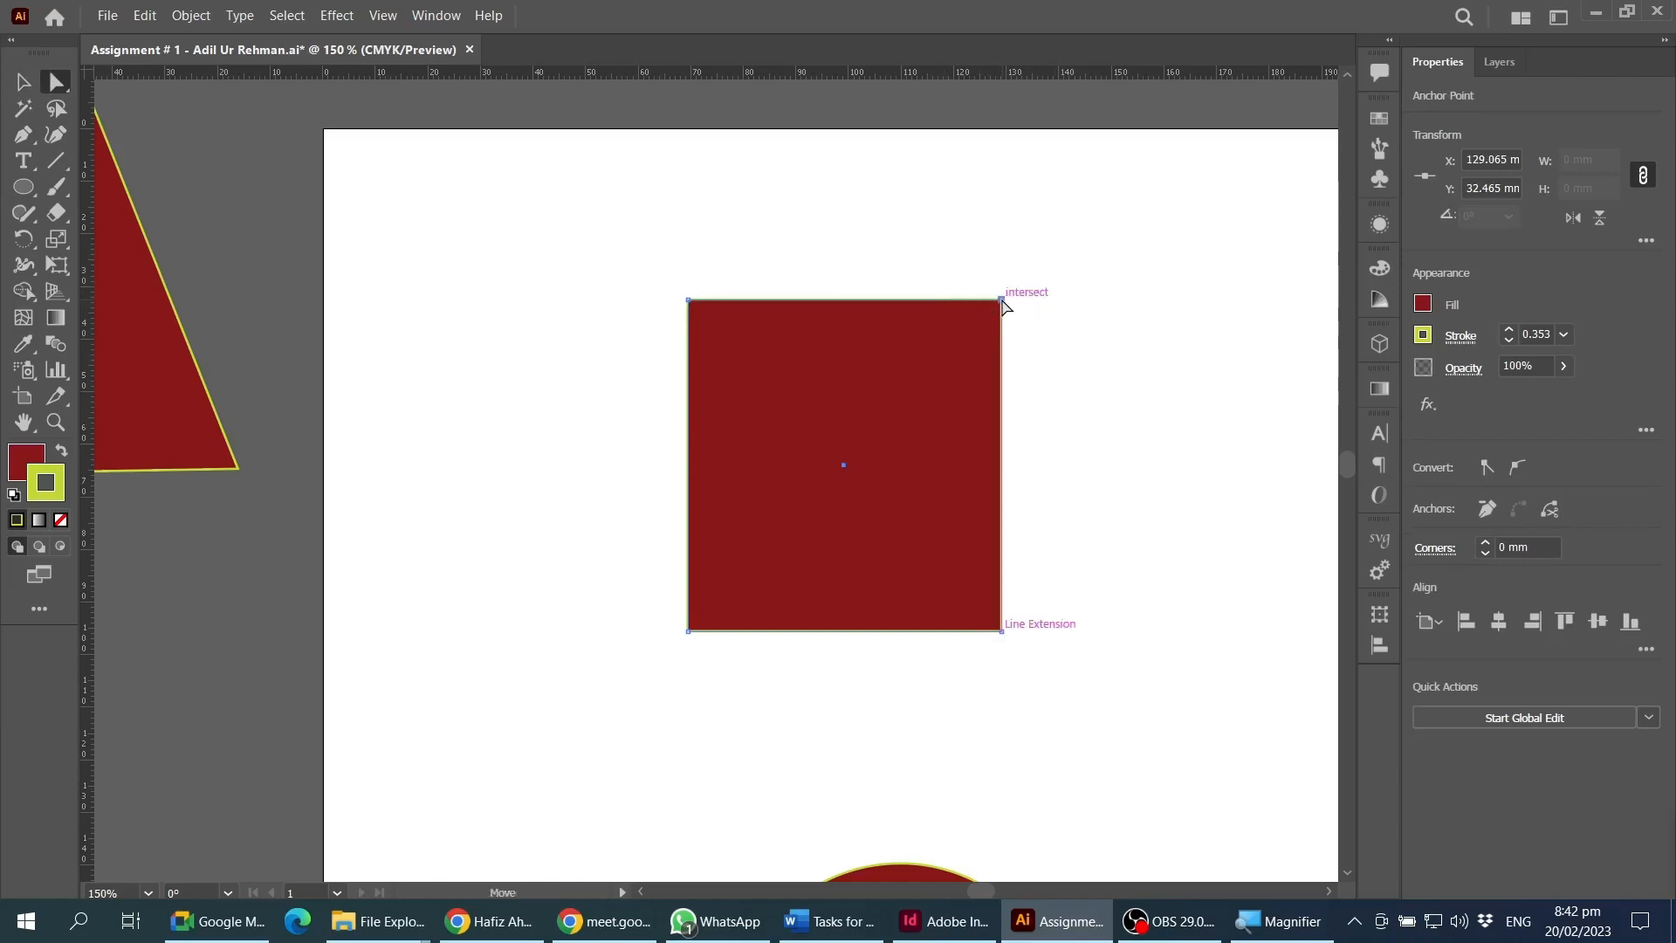
{"action": "left_click_drag", "start_coordinate": [1060, 258], "coordinate": [971, 330]}
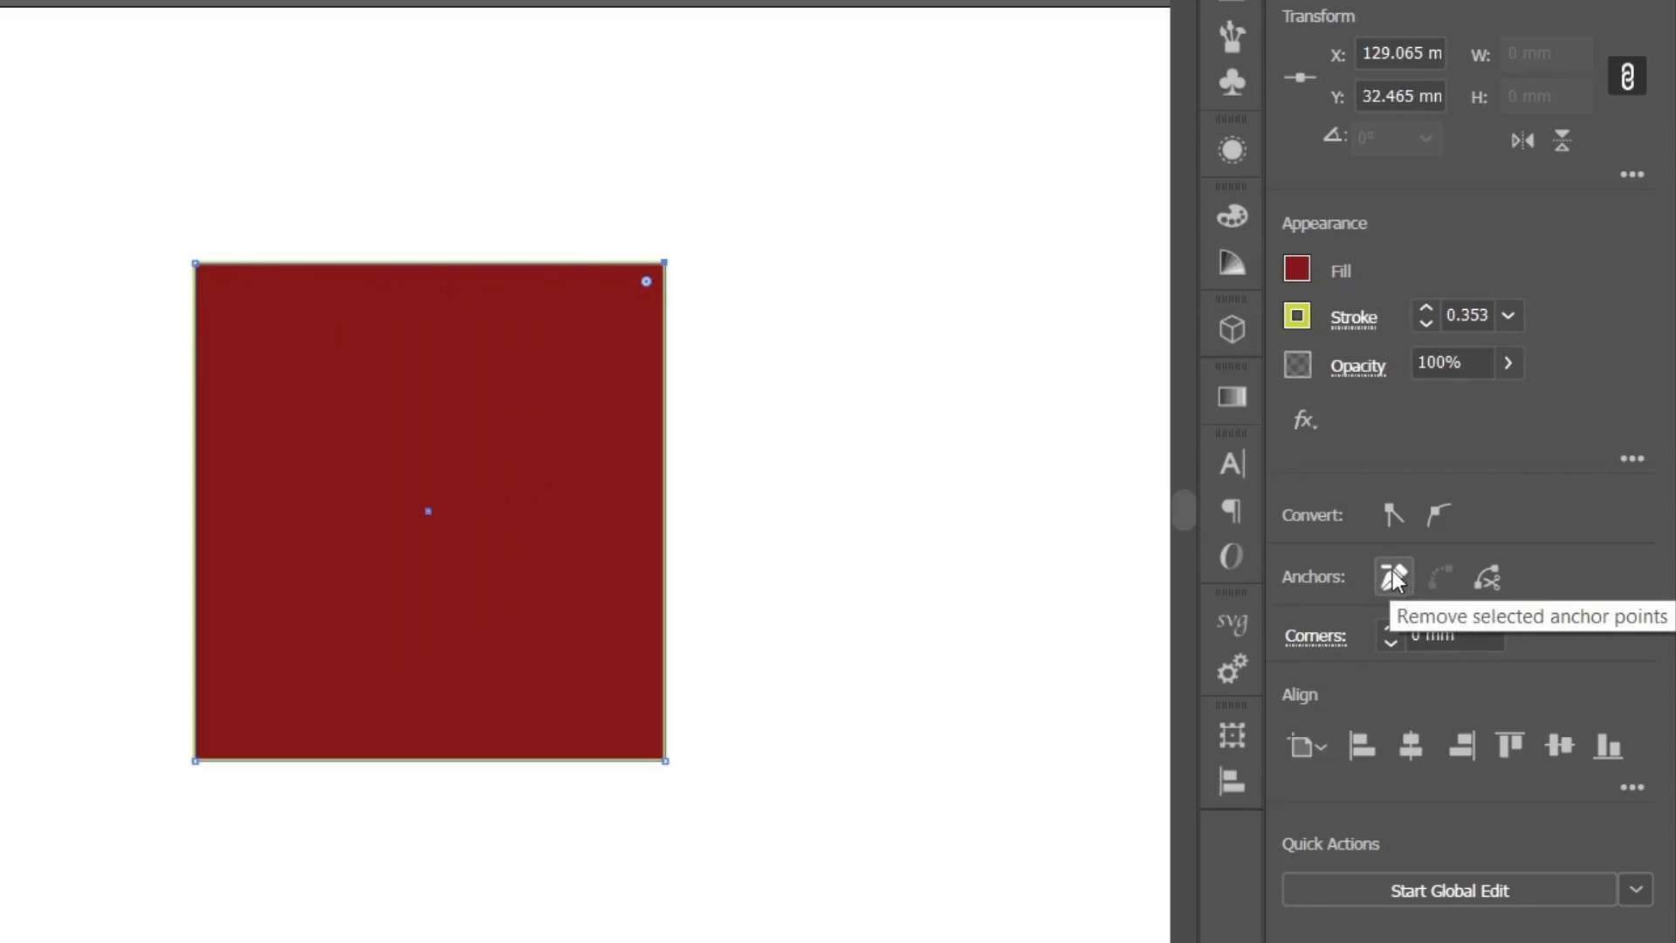
{"action": "left_click", "coordinate": [1394, 577]}
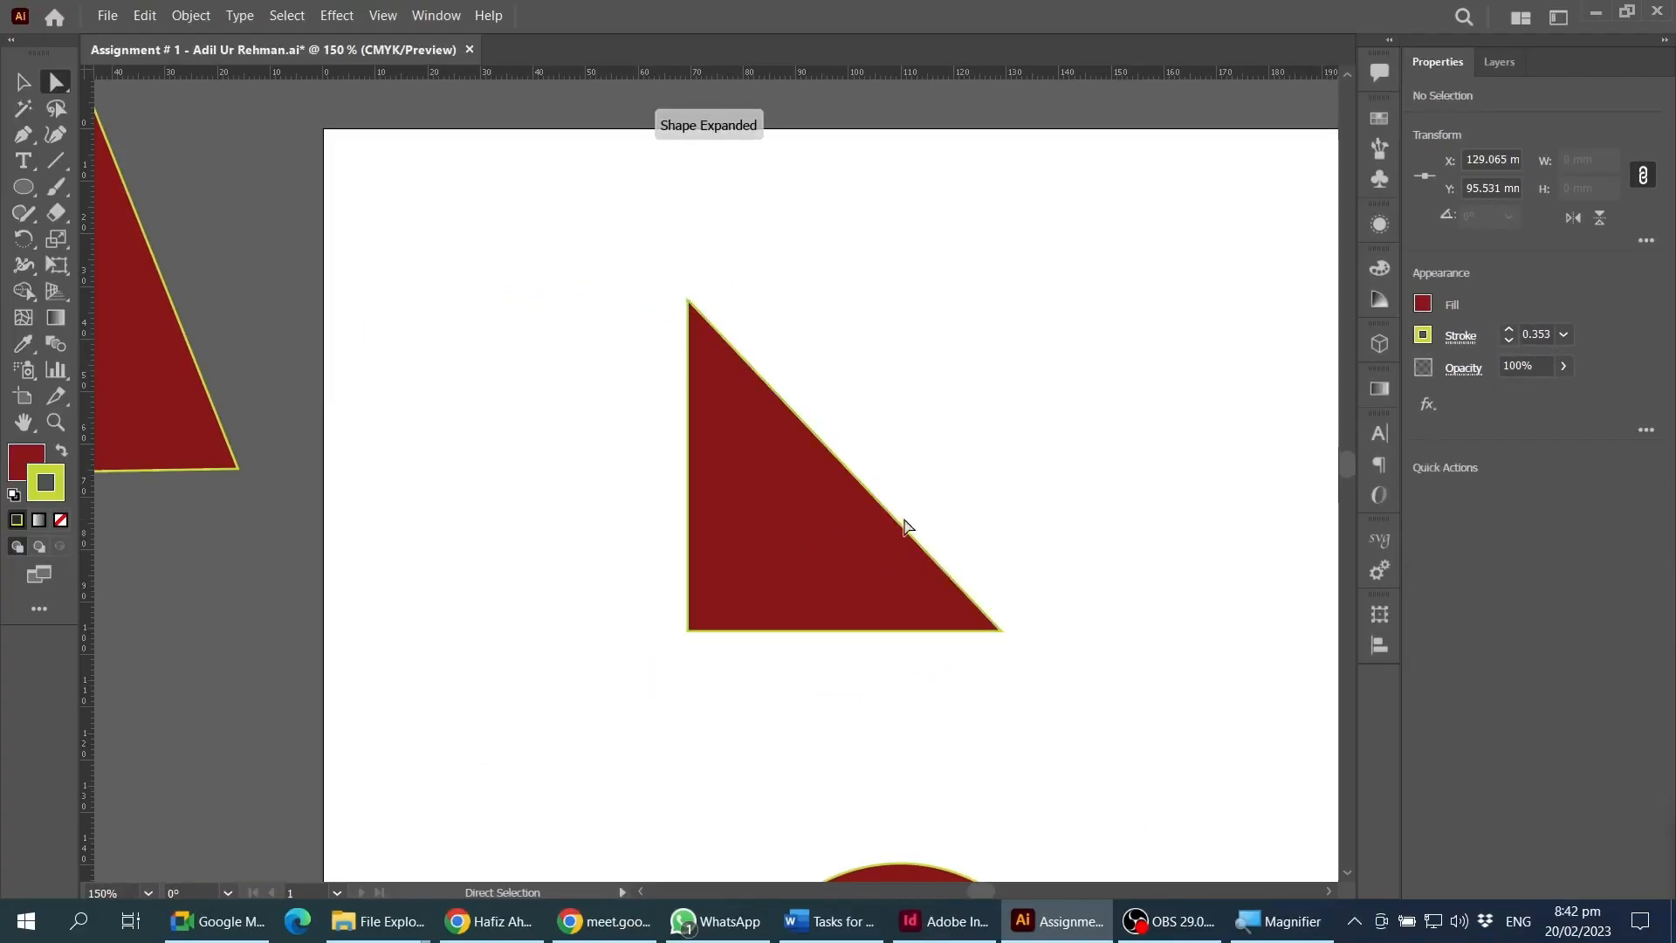
- Select the whole triangle and reposition it slightly up and to the left of its original place
{"action": "left_click", "coordinate": [826, 558]}
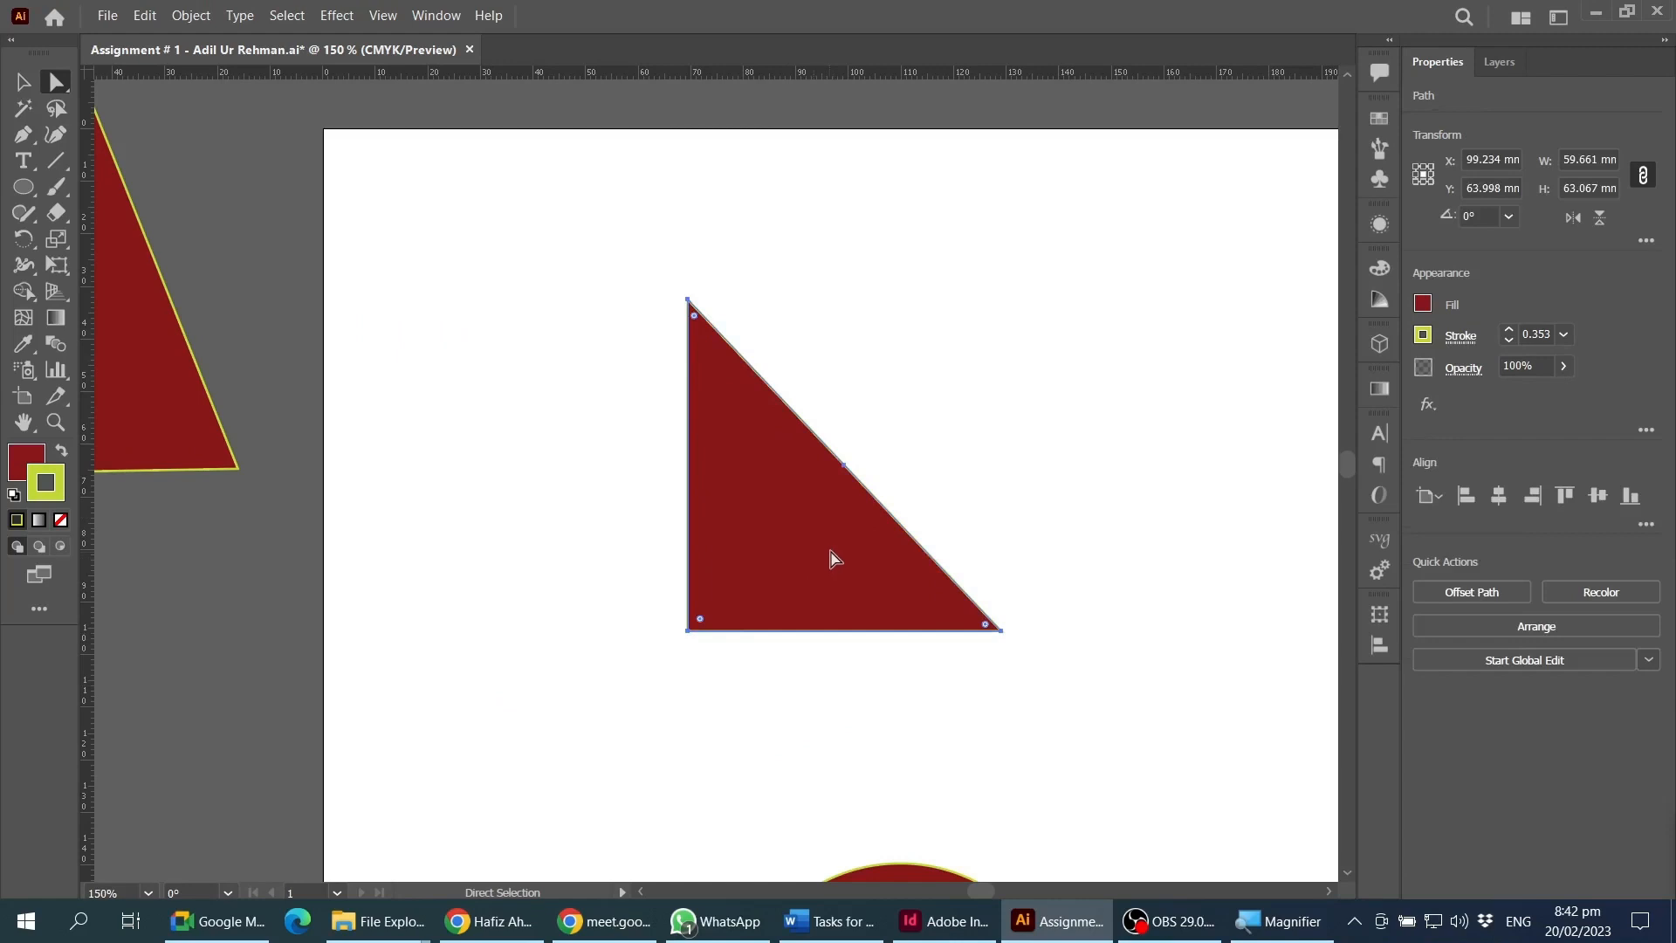
{"action": "left_click_drag", "start_coordinate": [812, 553], "coordinate": [868, 544]}
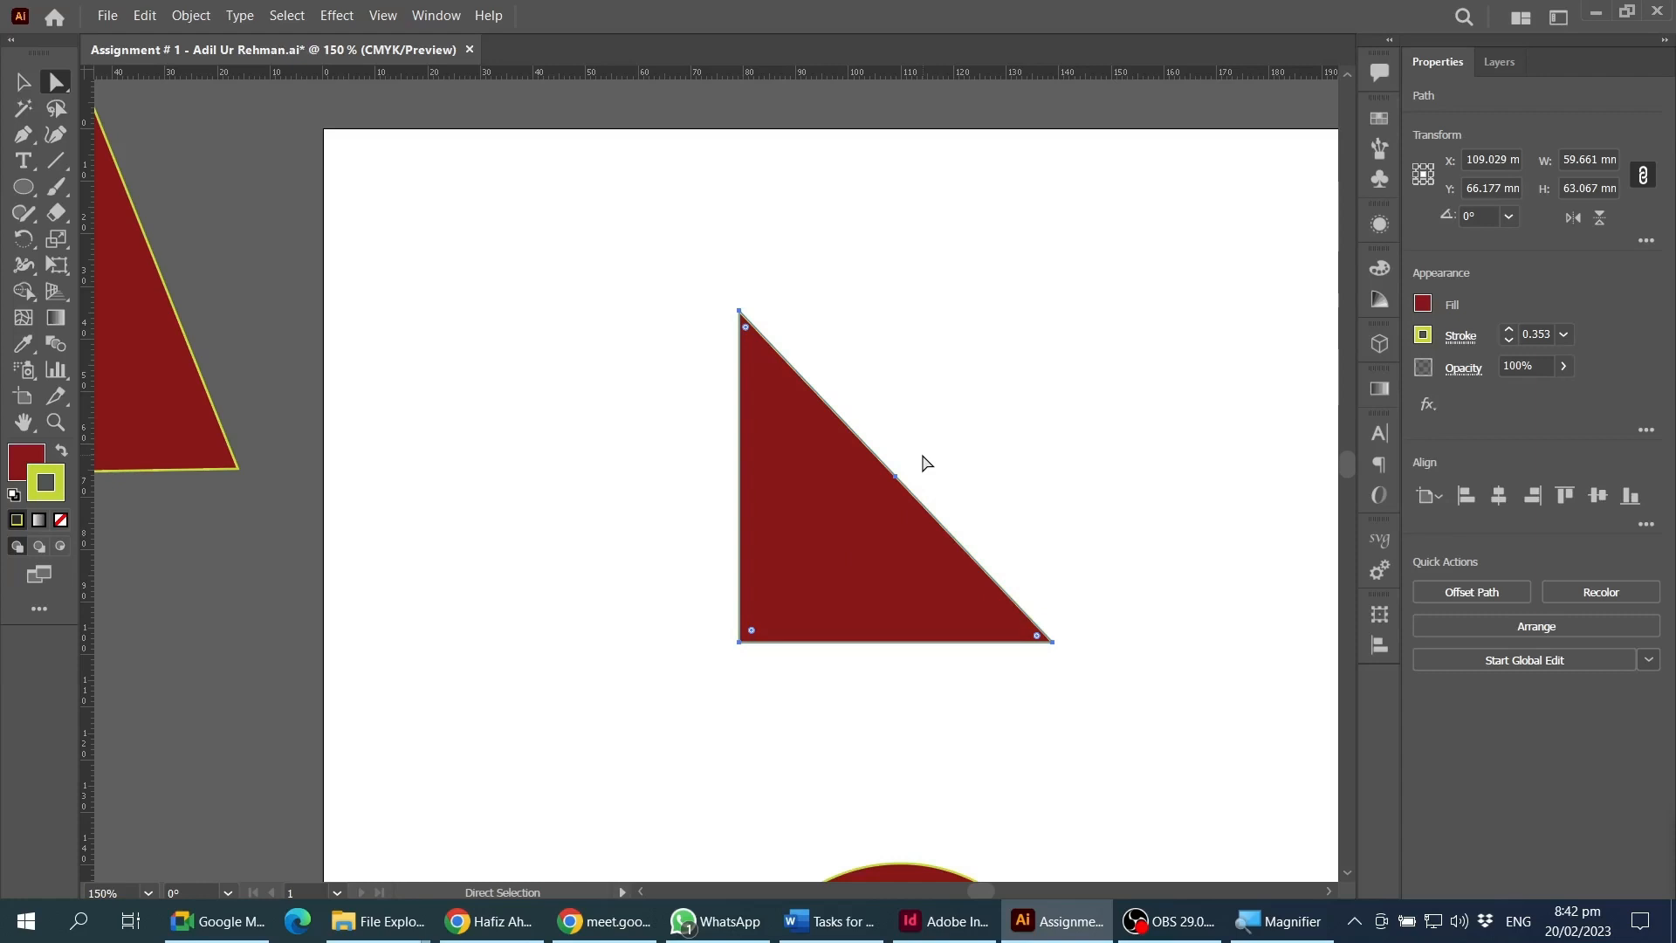
{"action": "left_click_drag", "start_coordinate": [869, 536], "coordinate": [748, 506]}
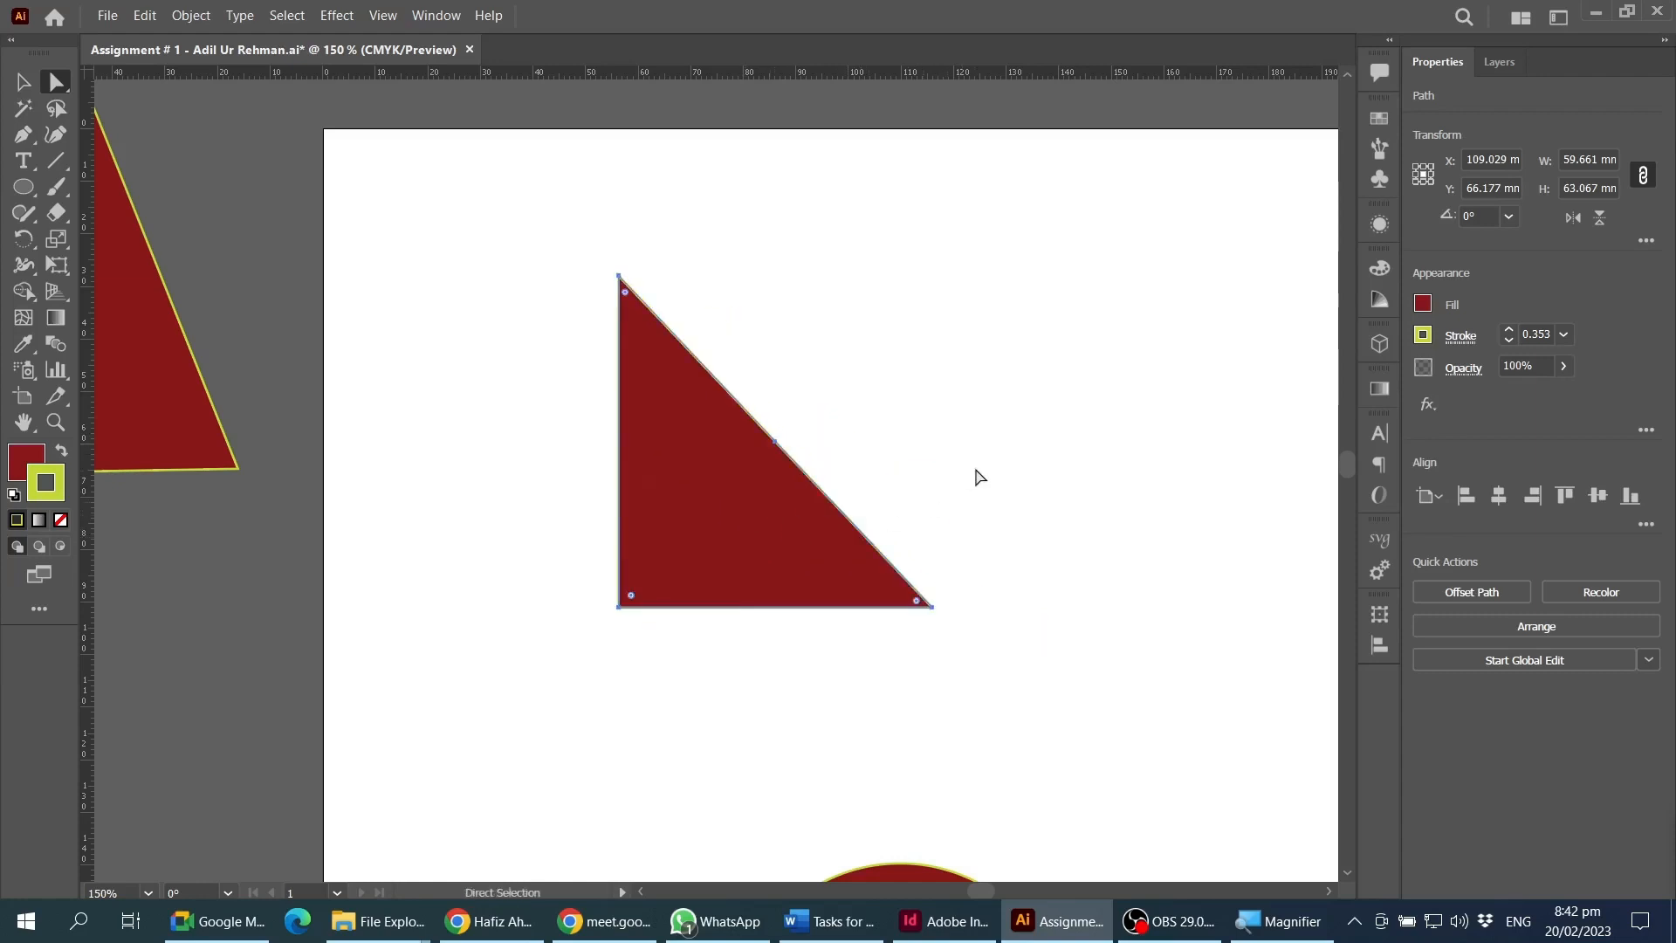
- Examine the triangle's three anchor points one at a time, along with the corner widget at its top corner
{"action": "left_click", "coordinate": [931, 606]}
{"action": "left_click", "coordinate": [619, 607]}
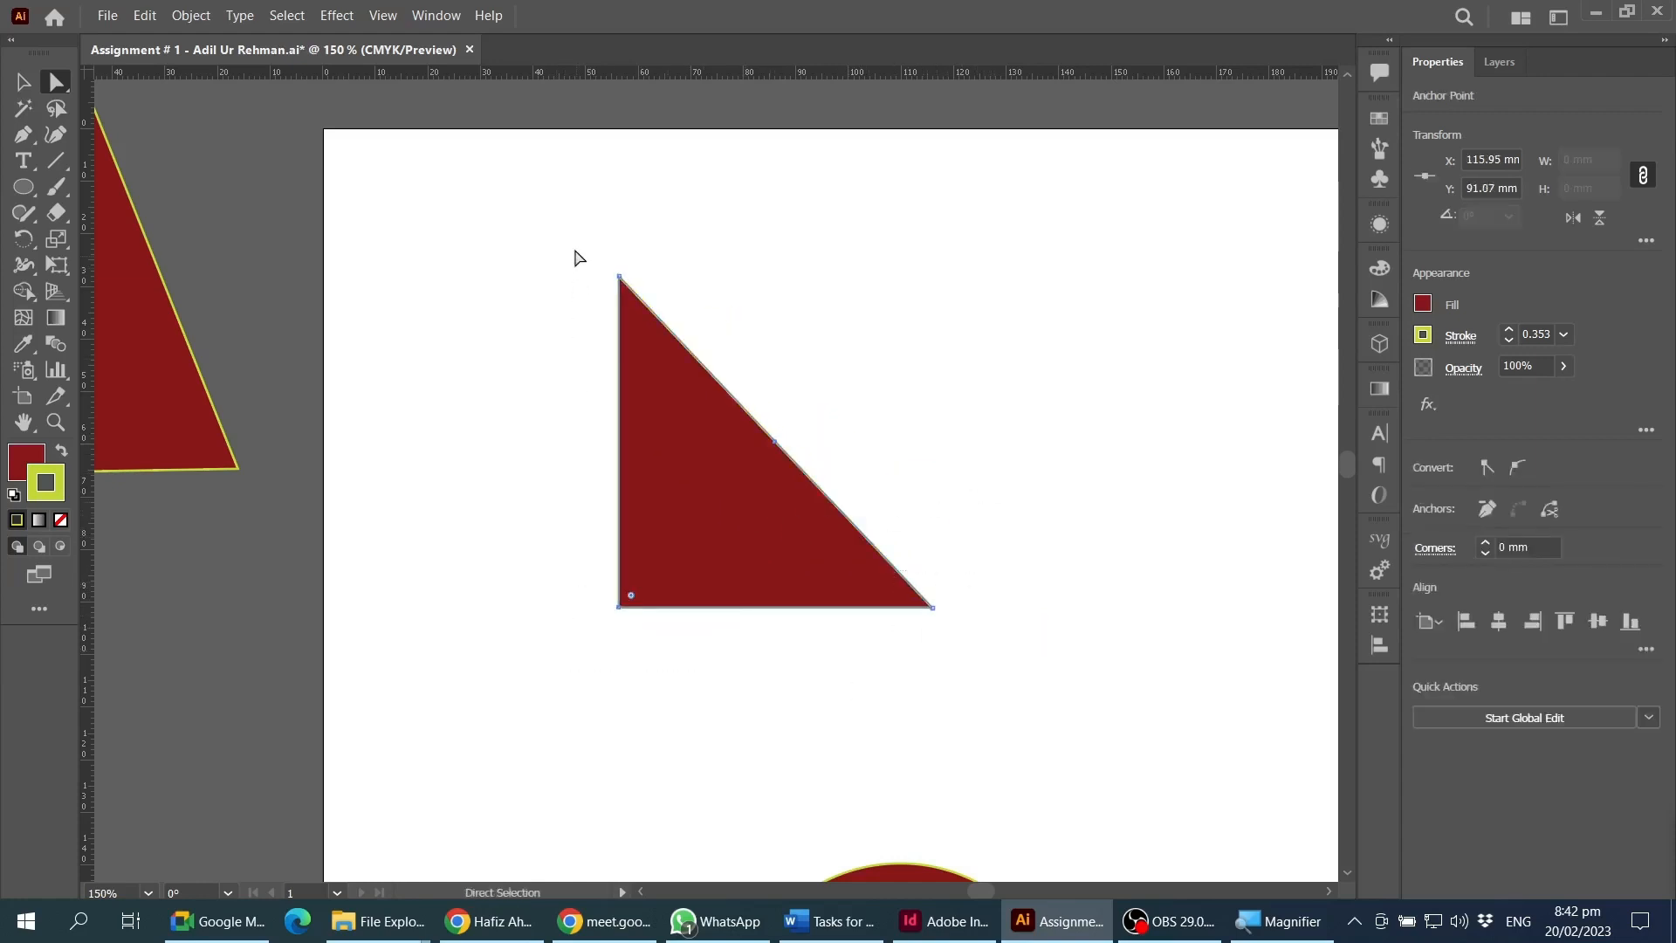
{"action": "left_click", "coordinate": [618, 275]}
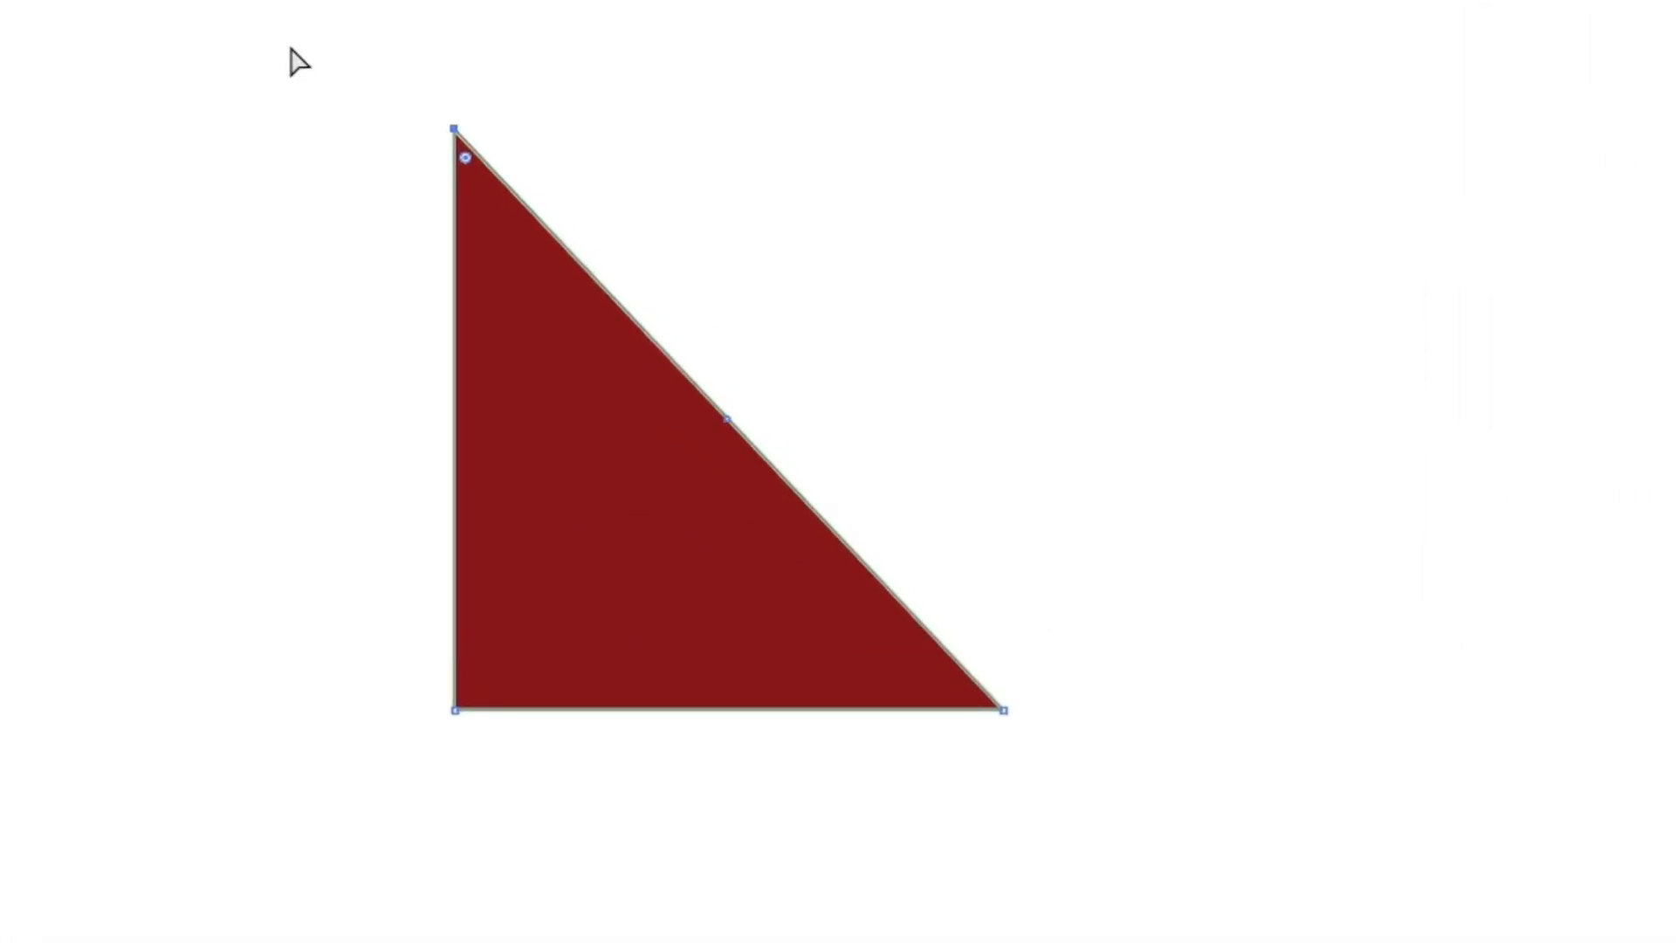
{"action": "left_click_drag", "start_coordinate": [525, 229], "coordinate": [692, 332]}
{"action": "left_click_drag", "start_coordinate": [581, 218], "coordinate": [581, 218]}
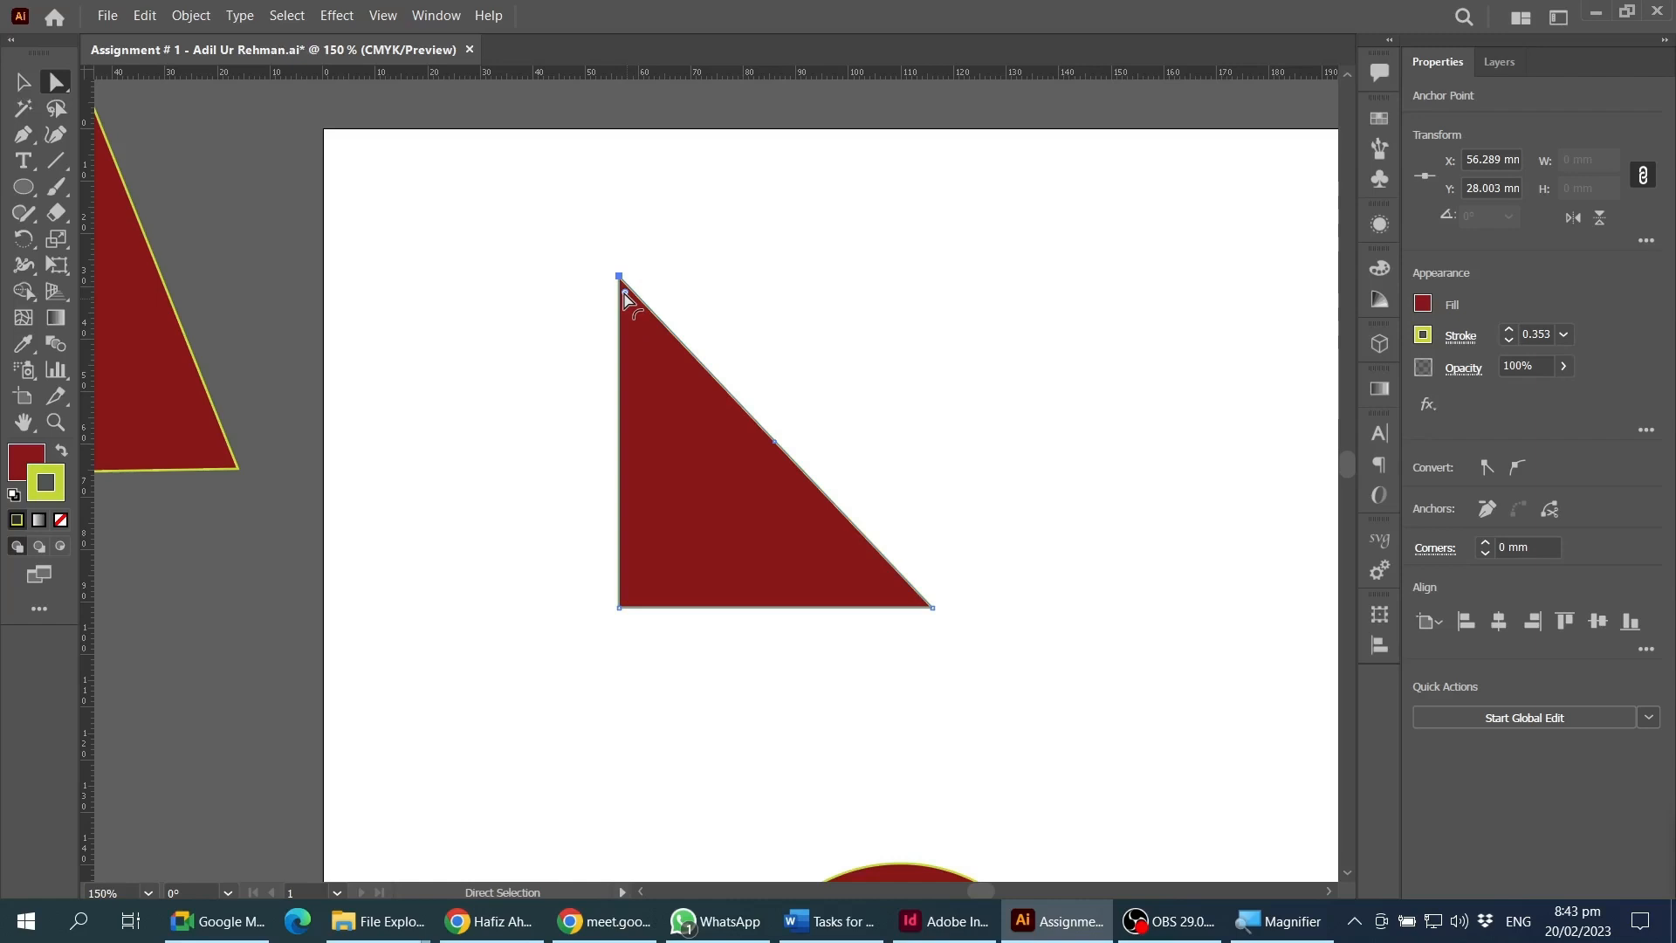
{"action": "left_click_drag", "start_coordinate": [583, 241], "coordinate": [681, 296]}
- Round the triangle's top corner to a radius of about 3 mm with its corner widget, and return to the Selection tool
{"action": "mouse_move", "coordinate": [625, 298]}
{"action": "left_mouse_down"}
{"action": "mouse_move", "coordinate": [708, 472]}
{"action": "mouse_move", "coordinate": [630, 326]}
{"action": "left_mouse_up"}
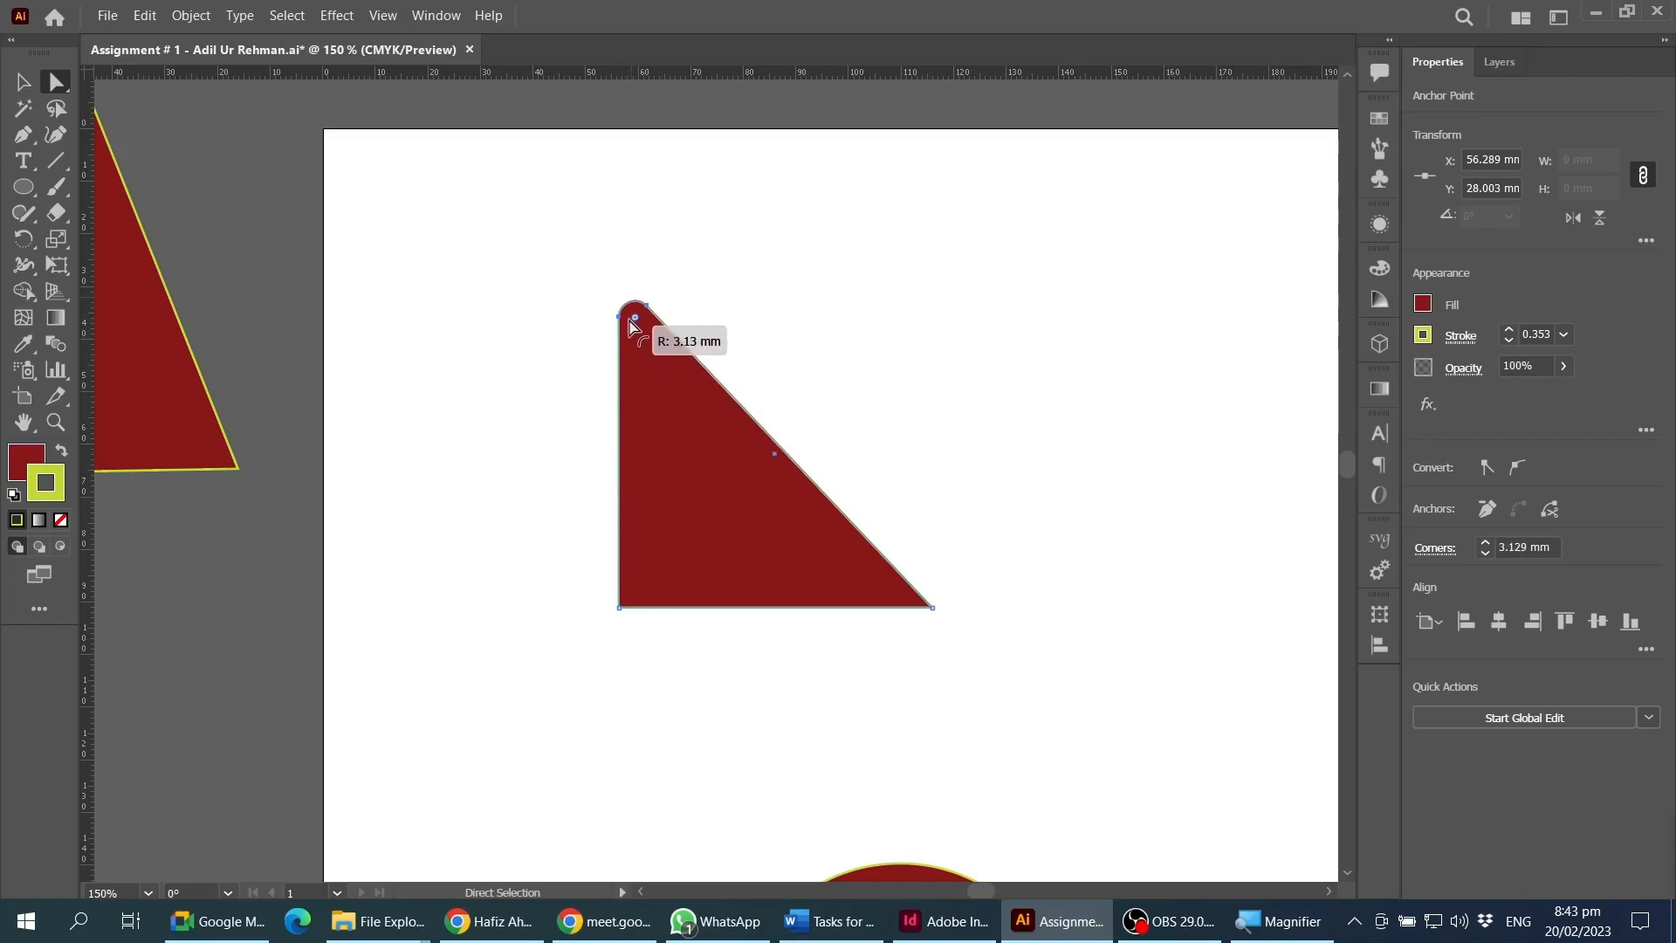
{"action": "left_click_drag", "start_coordinate": [630, 326], "coordinate": [665, 365]}
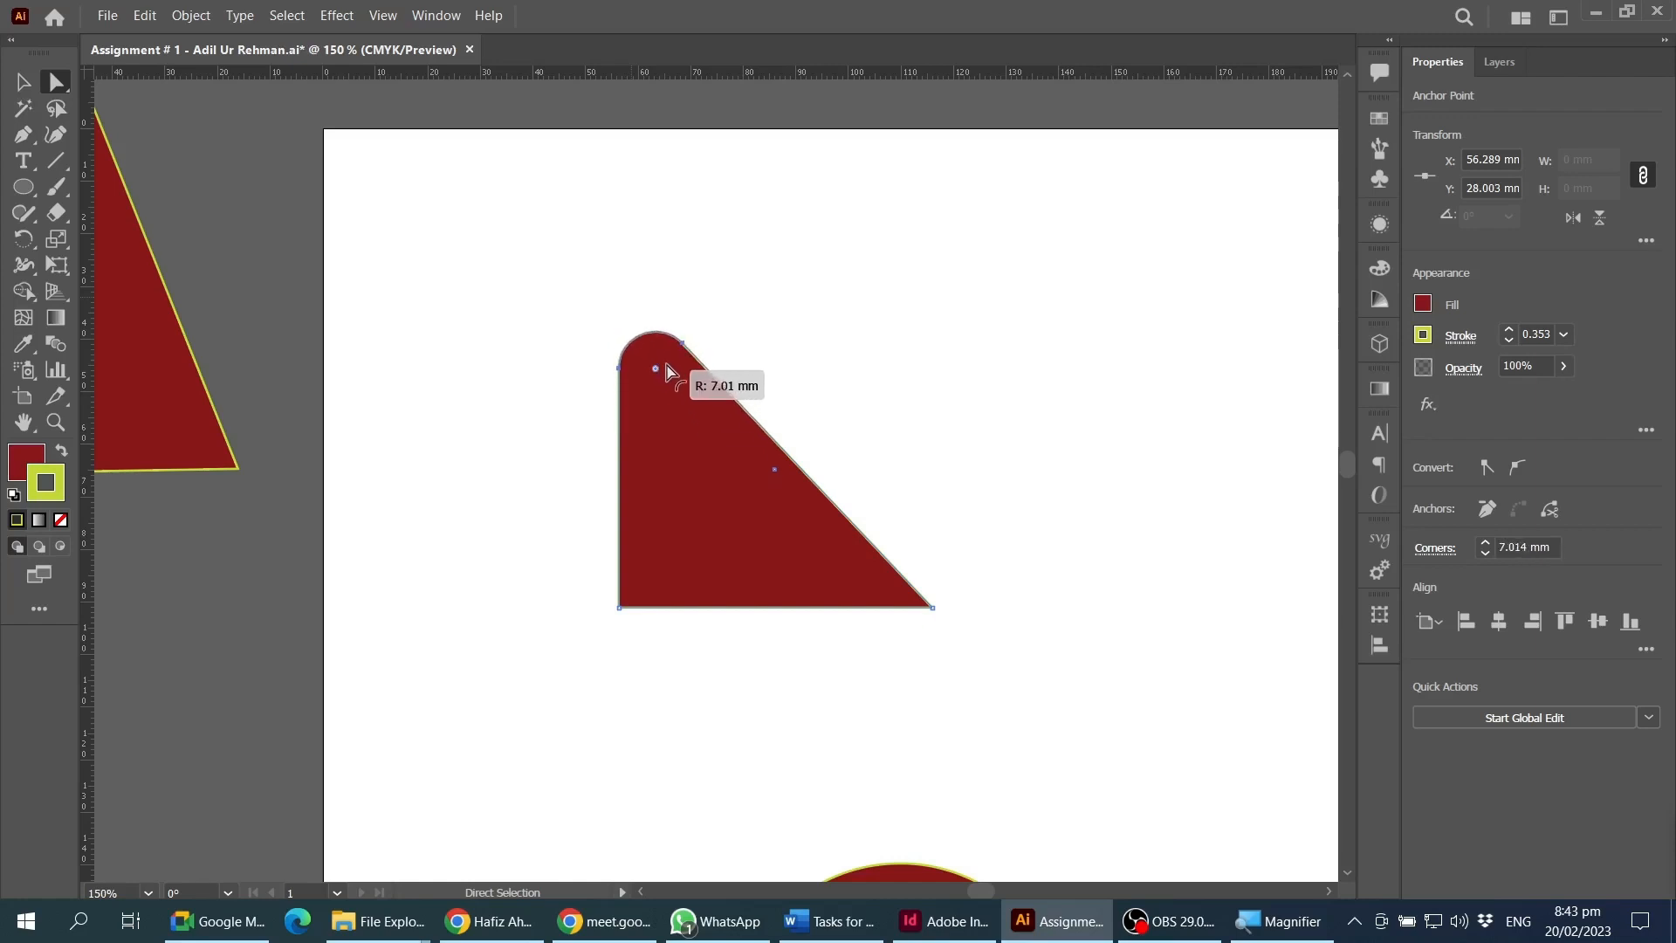
{"action": "left_click_drag", "start_coordinate": [666, 371], "coordinate": [646, 327]}
{"action": "left_click", "coordinate": [23, 81]}
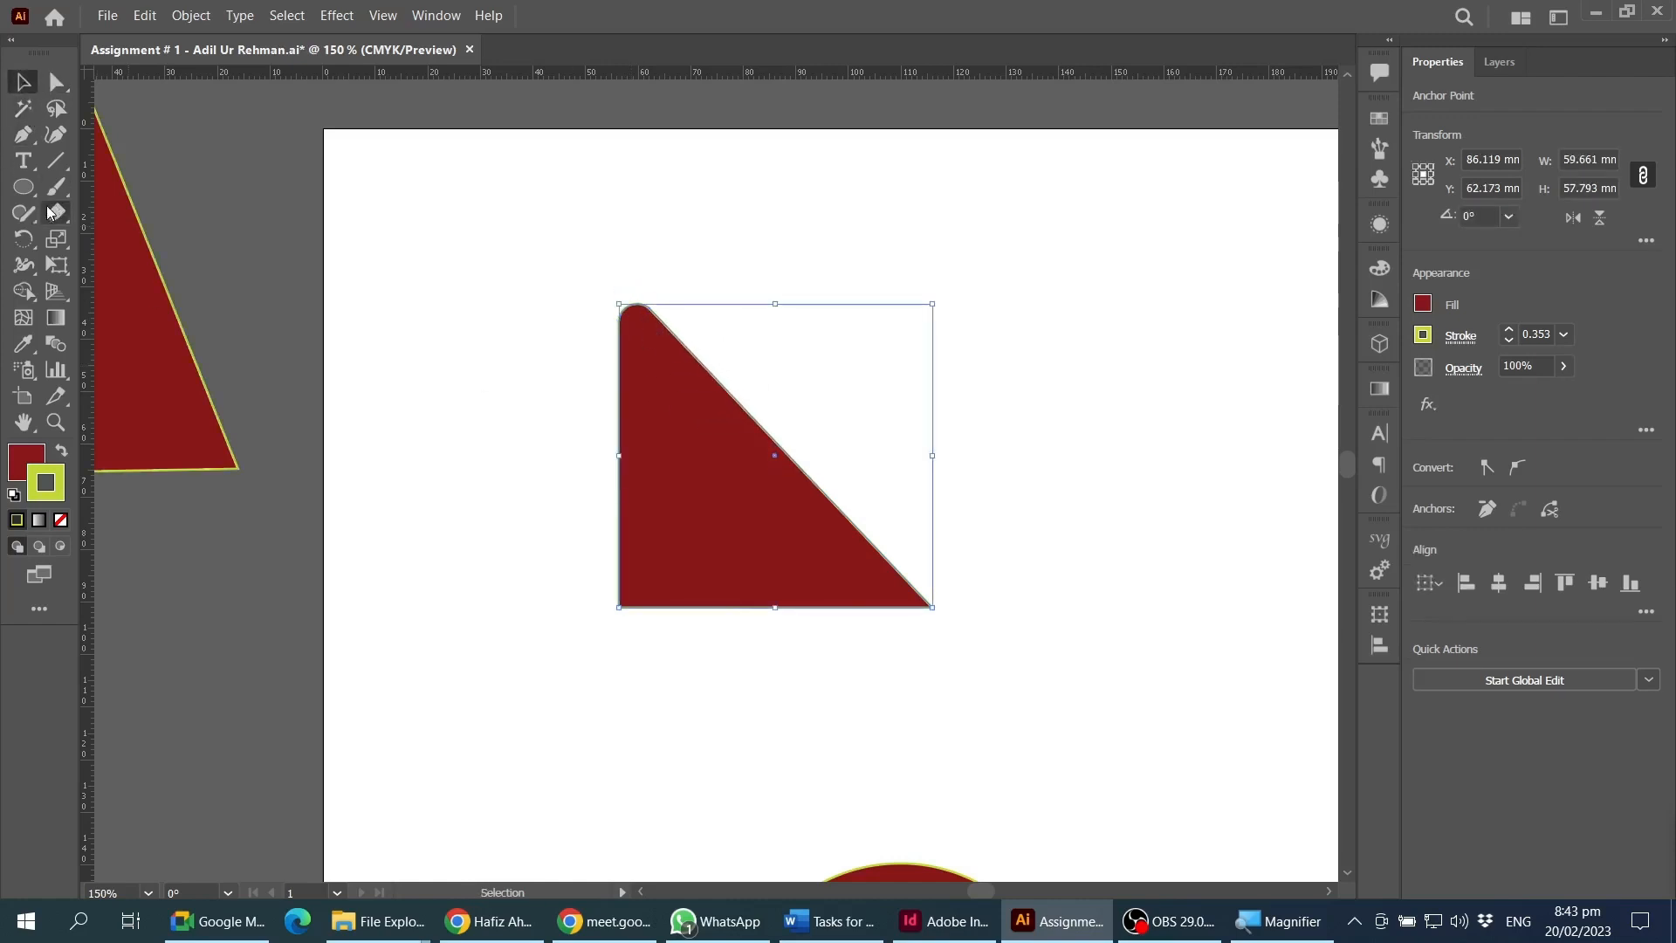
- Draw a square about 50.3 mm wide to the upper right of the triangle with the Rectangle tool, and deselect it
{"action": "left_click", "coordinate": [24, 188]}
{"action": "left_click", "coordinate": [131, 213]}
{"action": "left_click", "coordinate": [23, 186]}
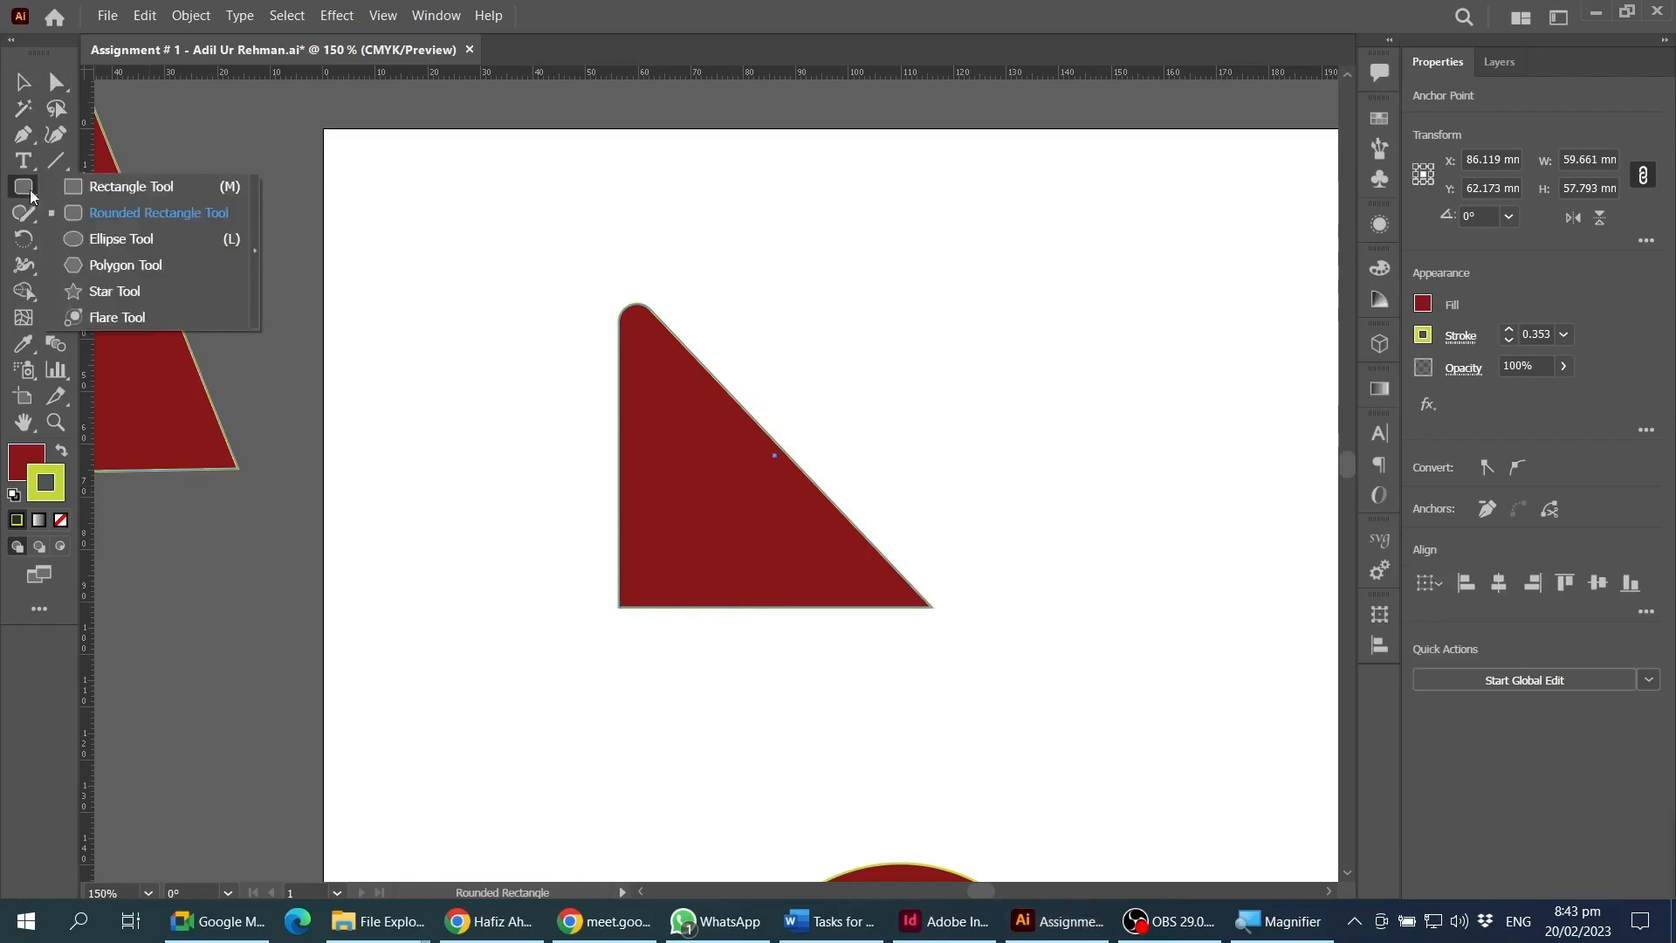
{"action": "left_click", "coordinate": [105, 187]}
{"action": "left_click_drag", "start_coordinate": [862, 233], "coordinate": [1127, 497]}
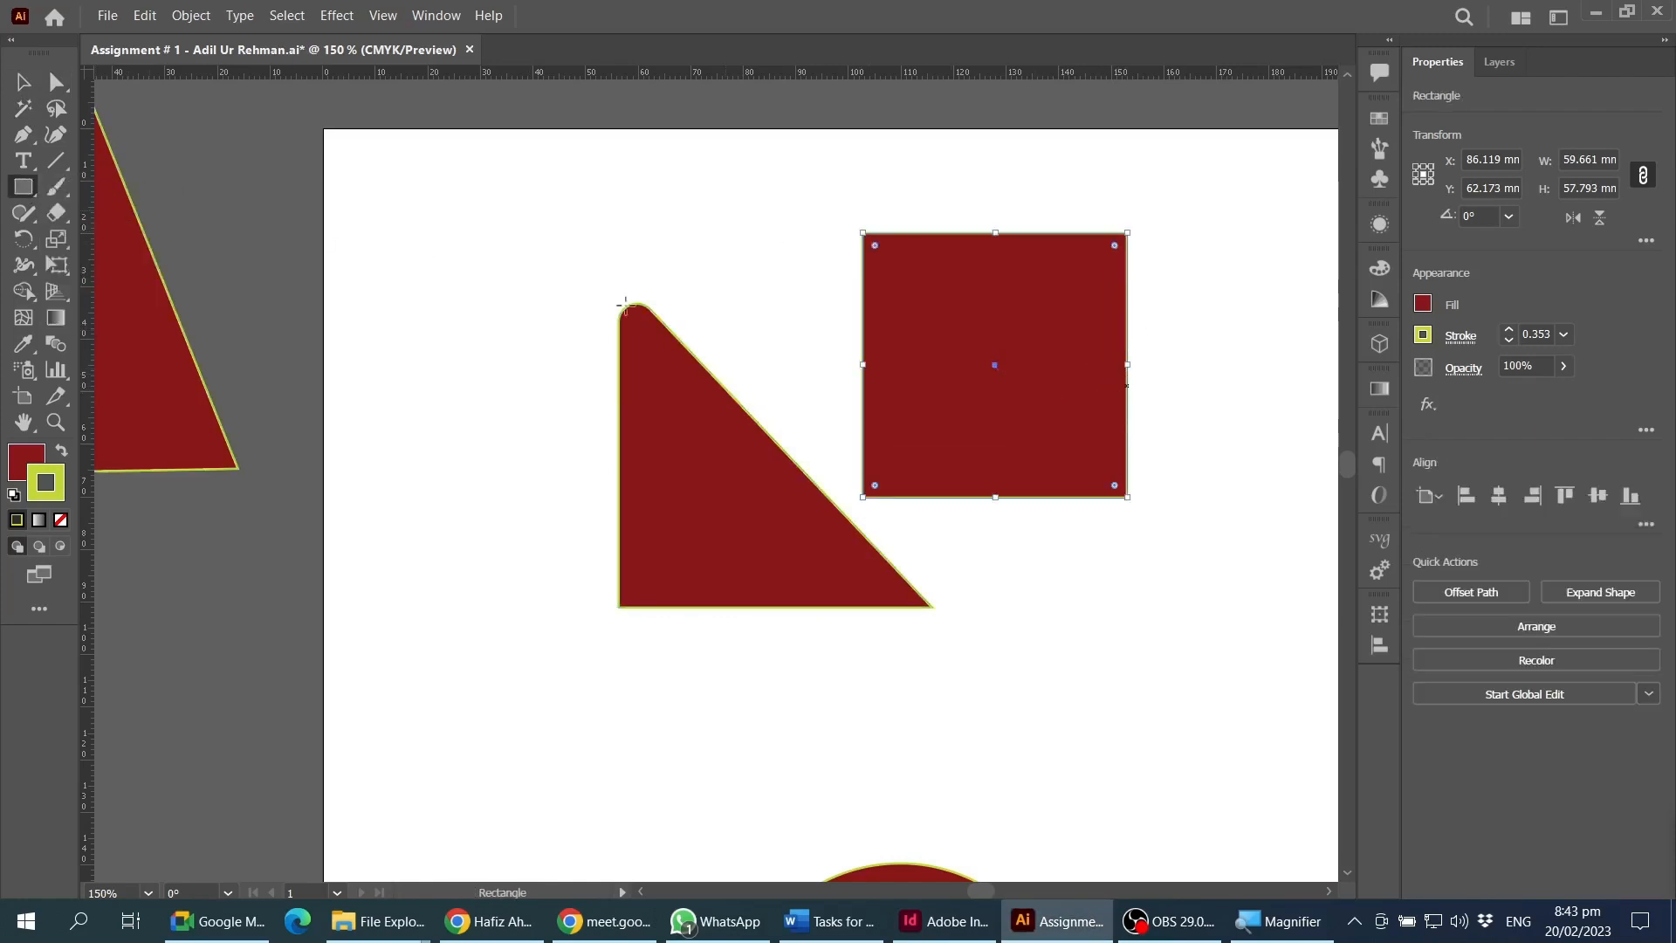
{"action": "left_click", "coordinate": [23, 87]}
{"action": "left_click", "coordinate": [23, 88]}
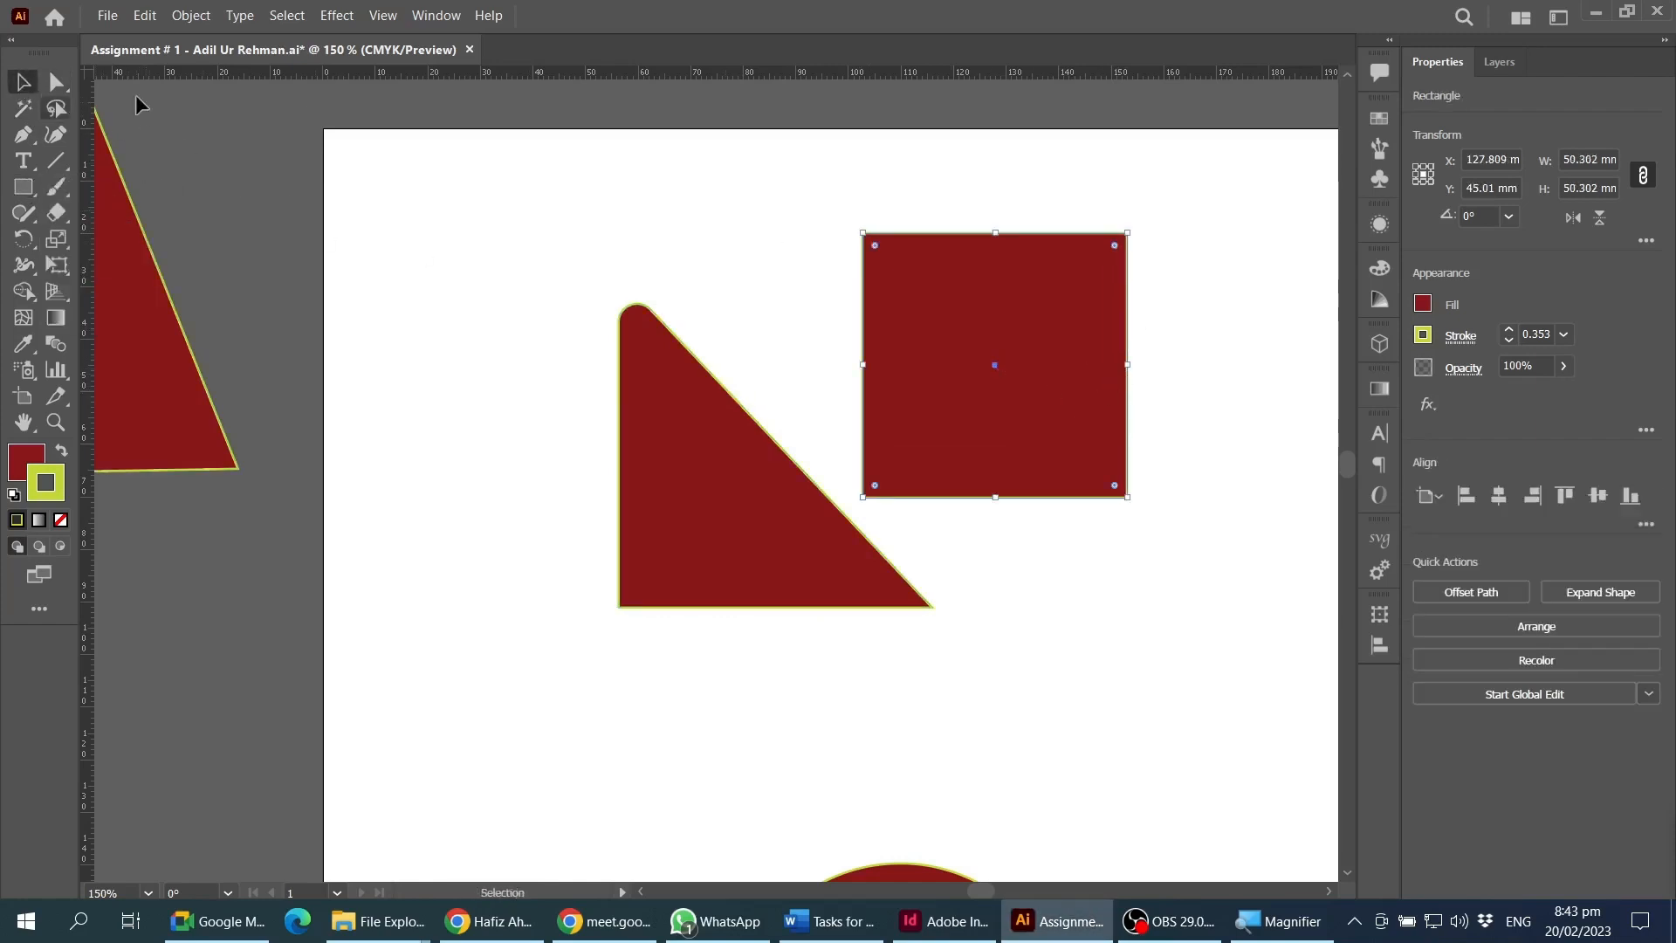
{"action": "left_click", "coordinate": [1204, 236]}
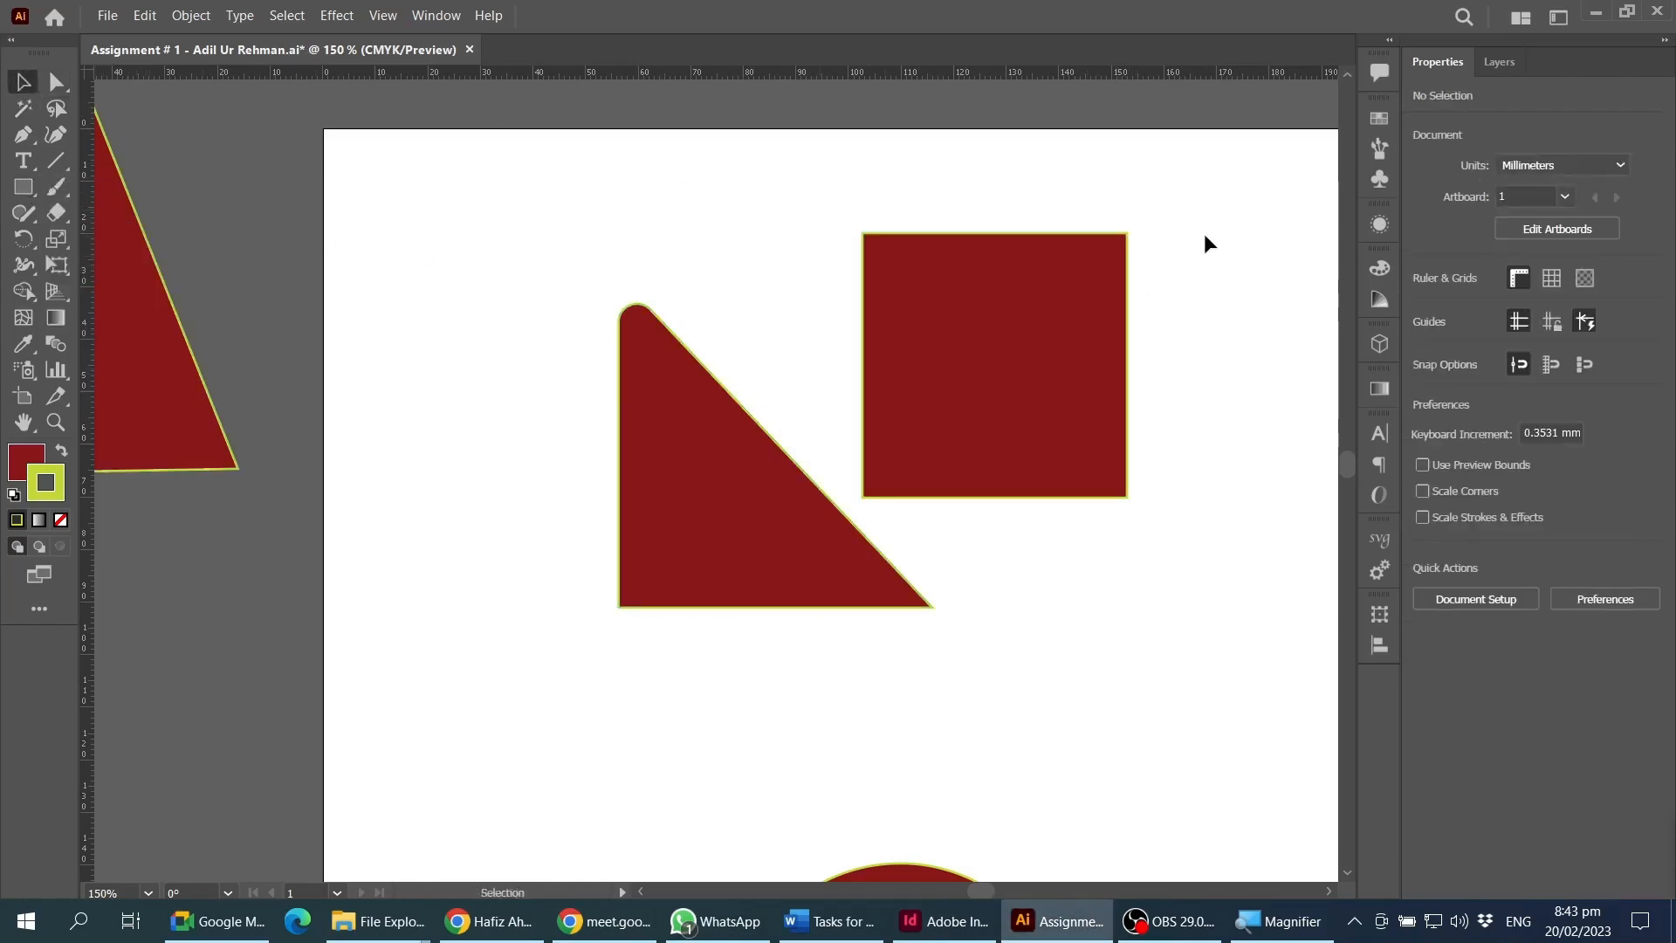
- Round all four corners of the square to a radius of about 6.6 mm, and increase the rounding until it forms a circle
{"action": "left_click", "coordinate": [1114, 253]}
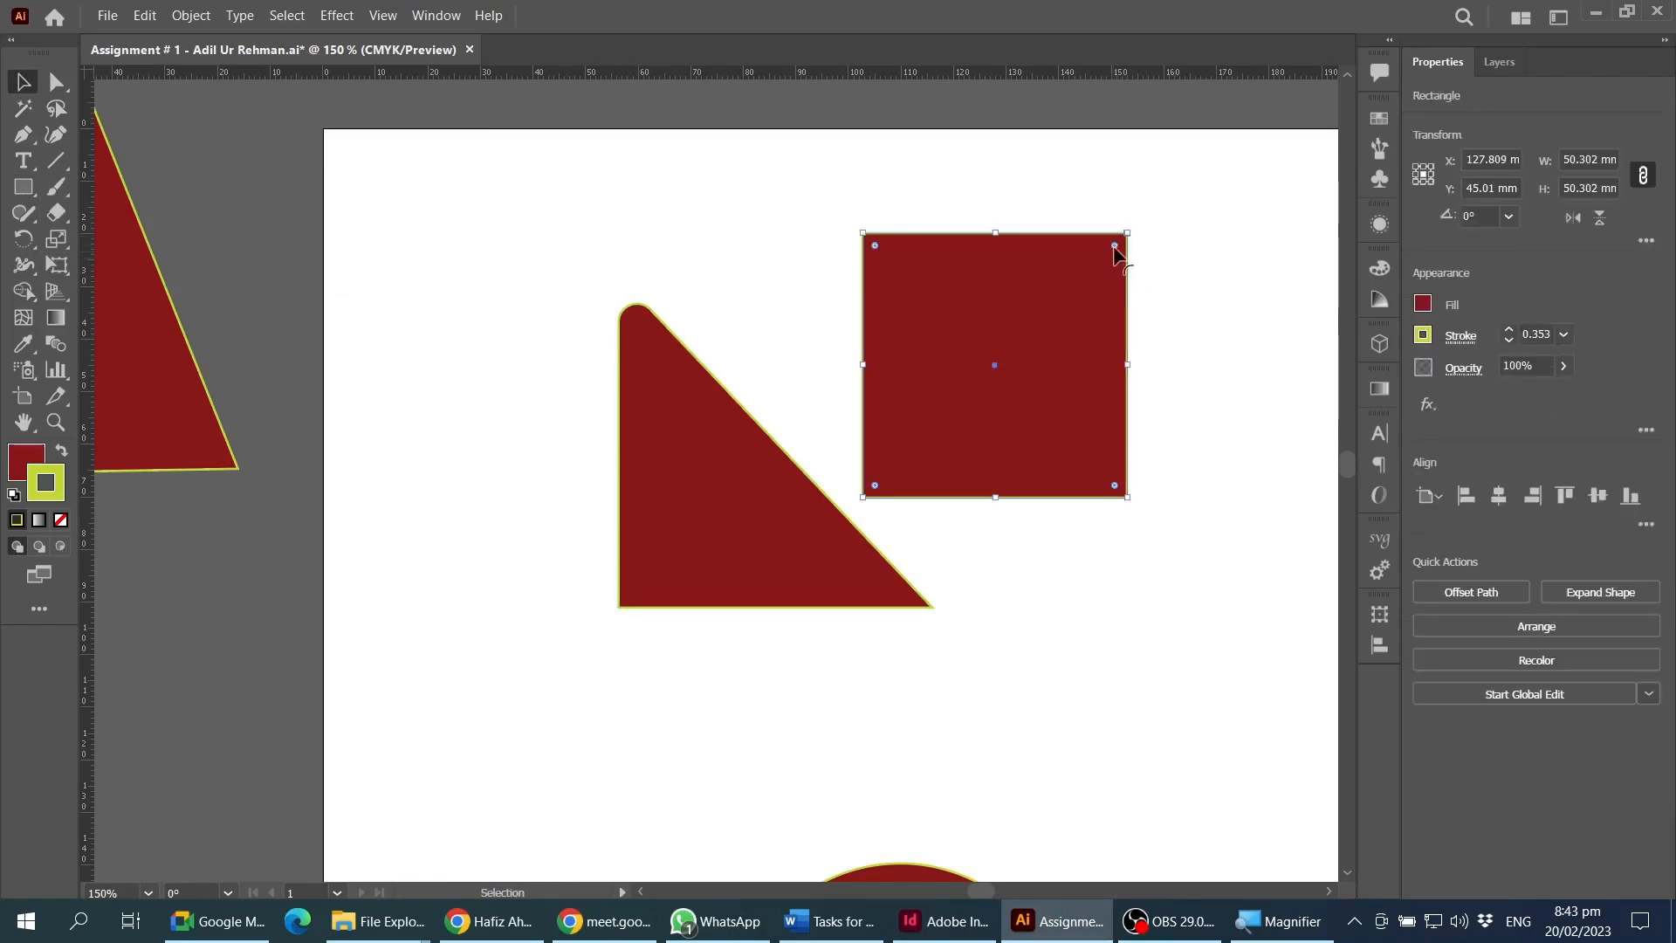
{"action": "left_click_drag", "start_coordinate": [1114, 248], "coordinate": [1084, 260]}
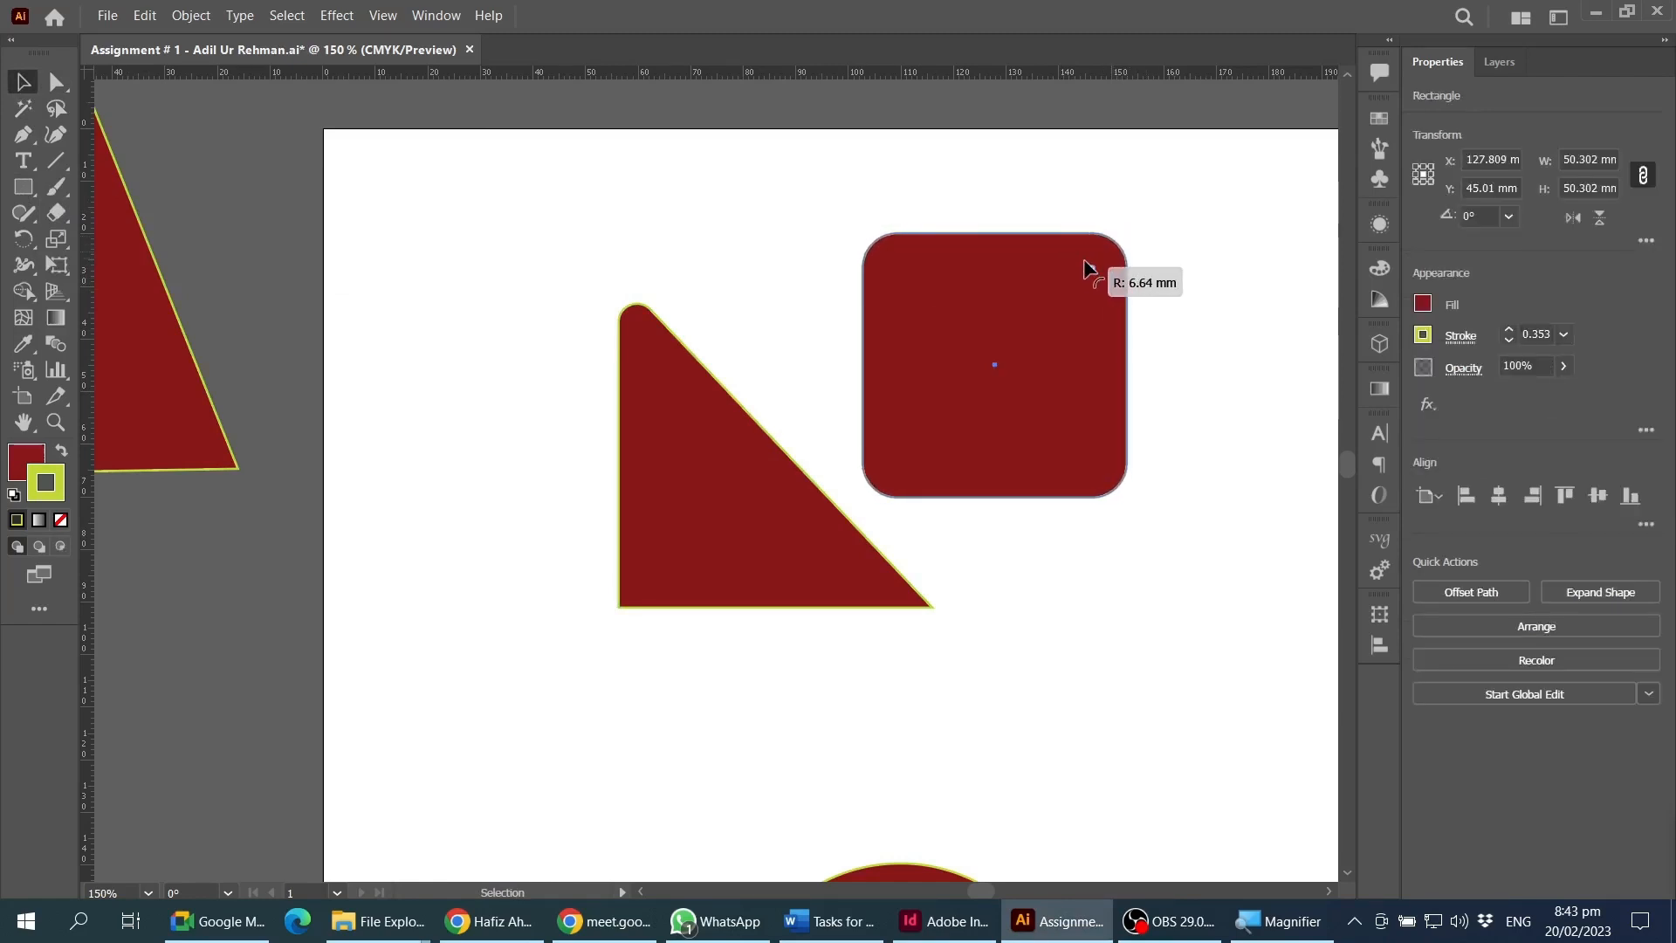
{"action": "left_click", "coordinate": [1252, 384]}
{"action": "left_click", "coordinate": [1049, 310]}
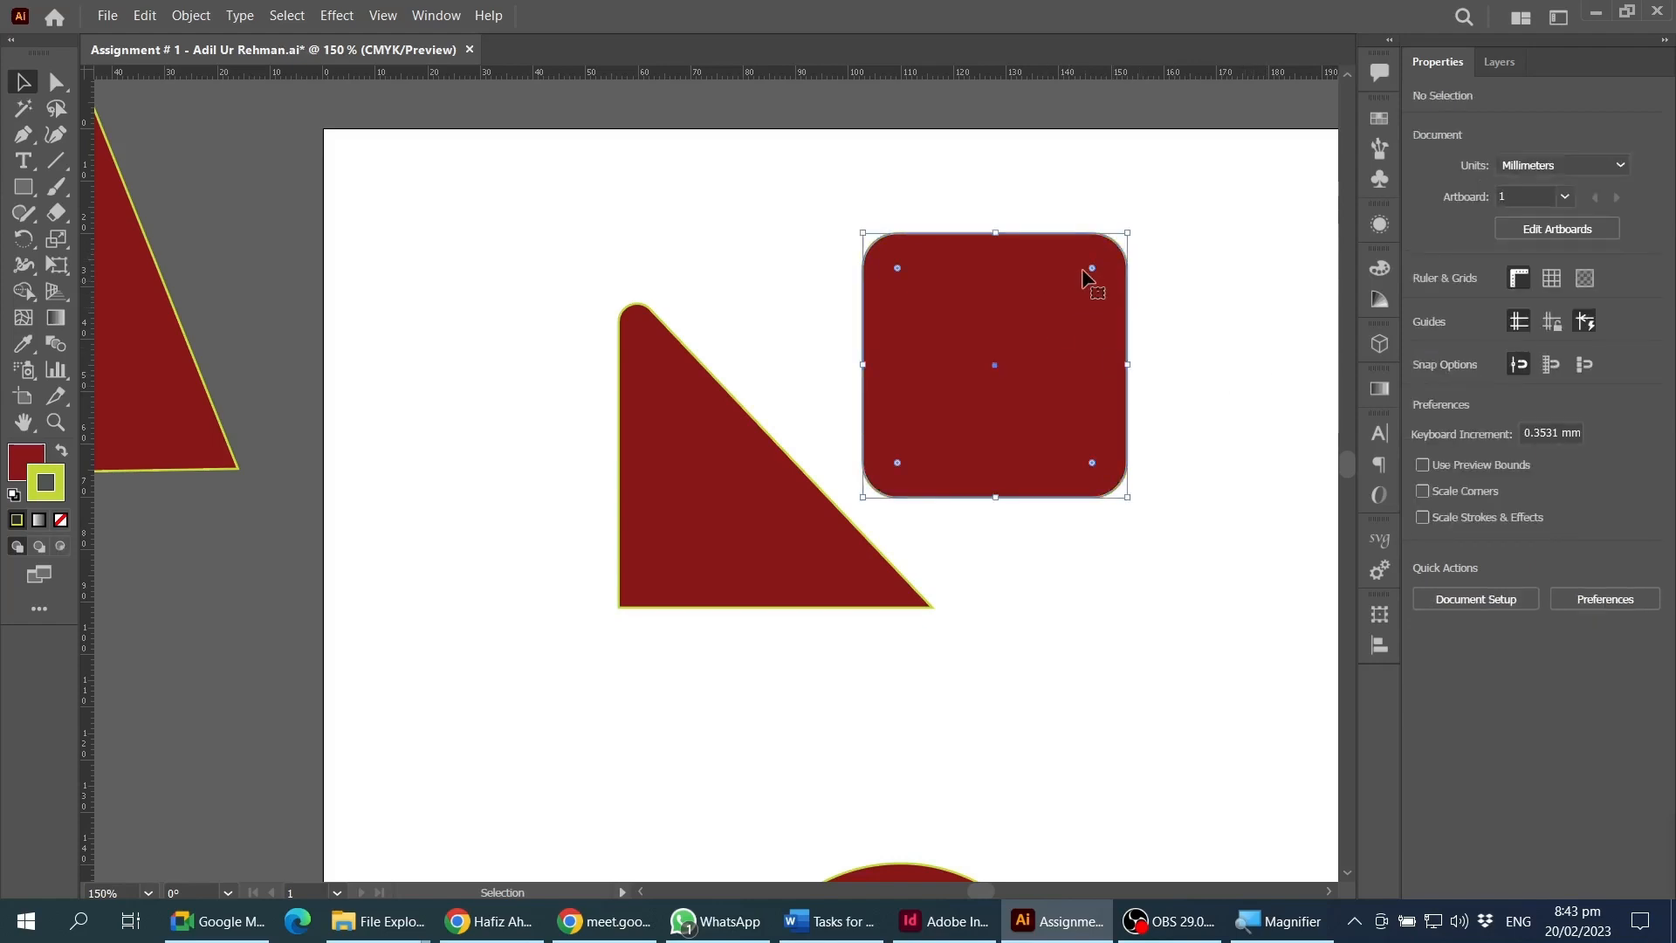
{"action": "left_click_drag", "start_coordinate": [1092, 269], "coordinate": [863, 486]}
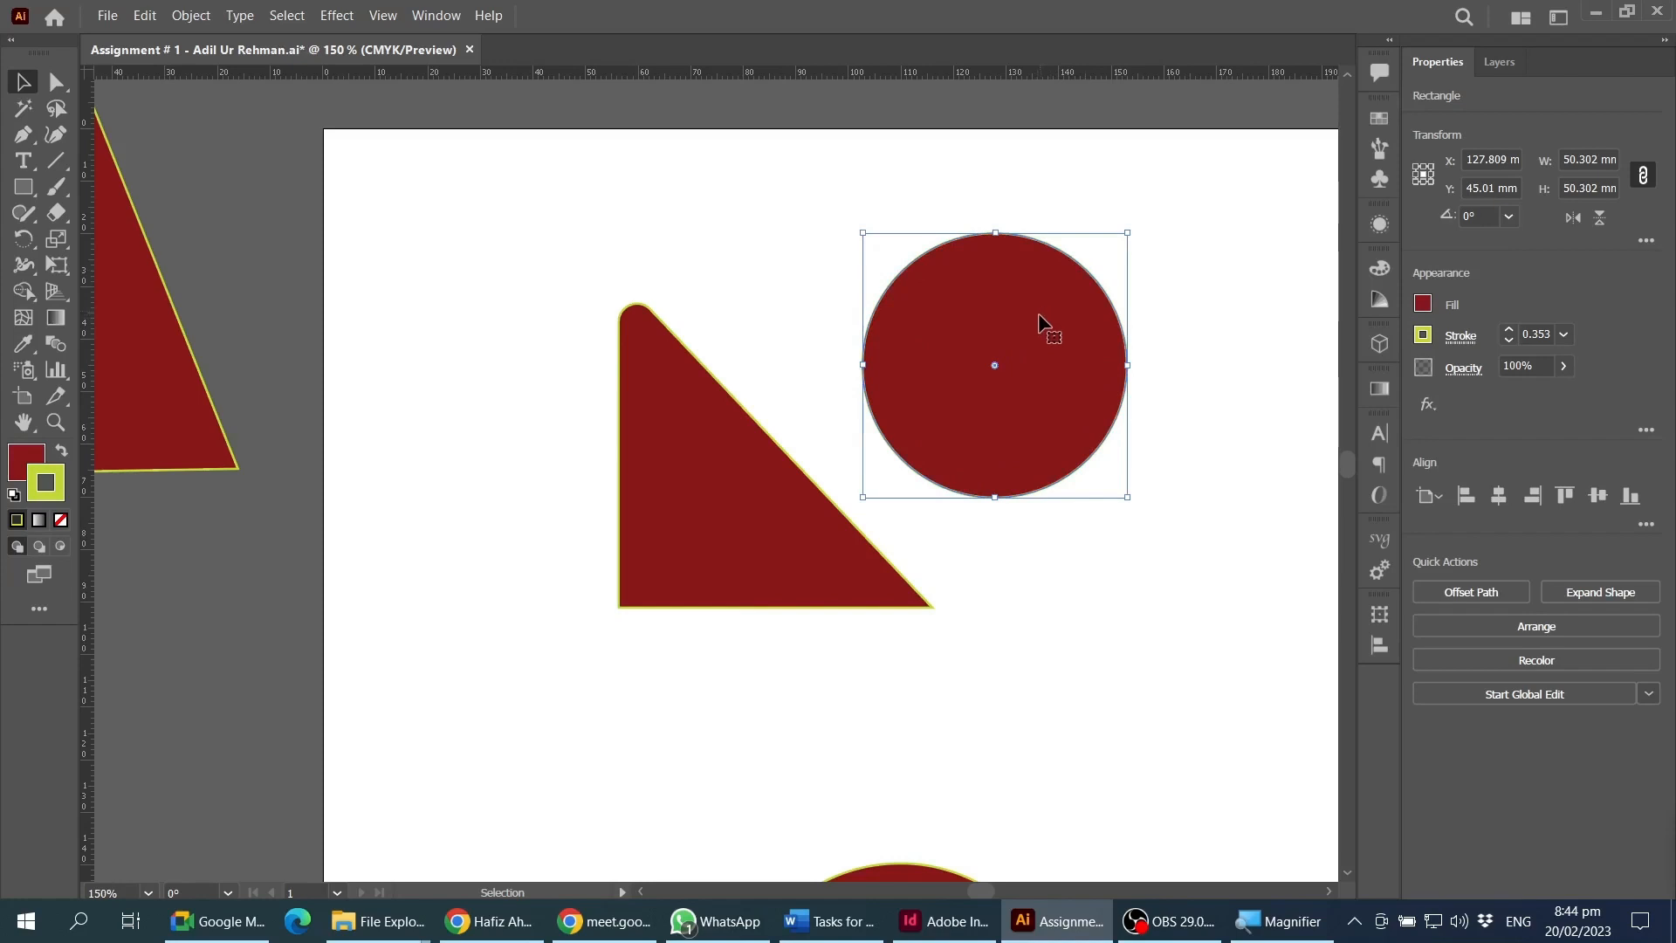
- Move the circle slightly up and to the right, and reduce its corner rounding to turn it back into a rounded square
{"action": "left_click_drag", "start_coordinate": [996, 368], "coordinate": [1097, 274]}
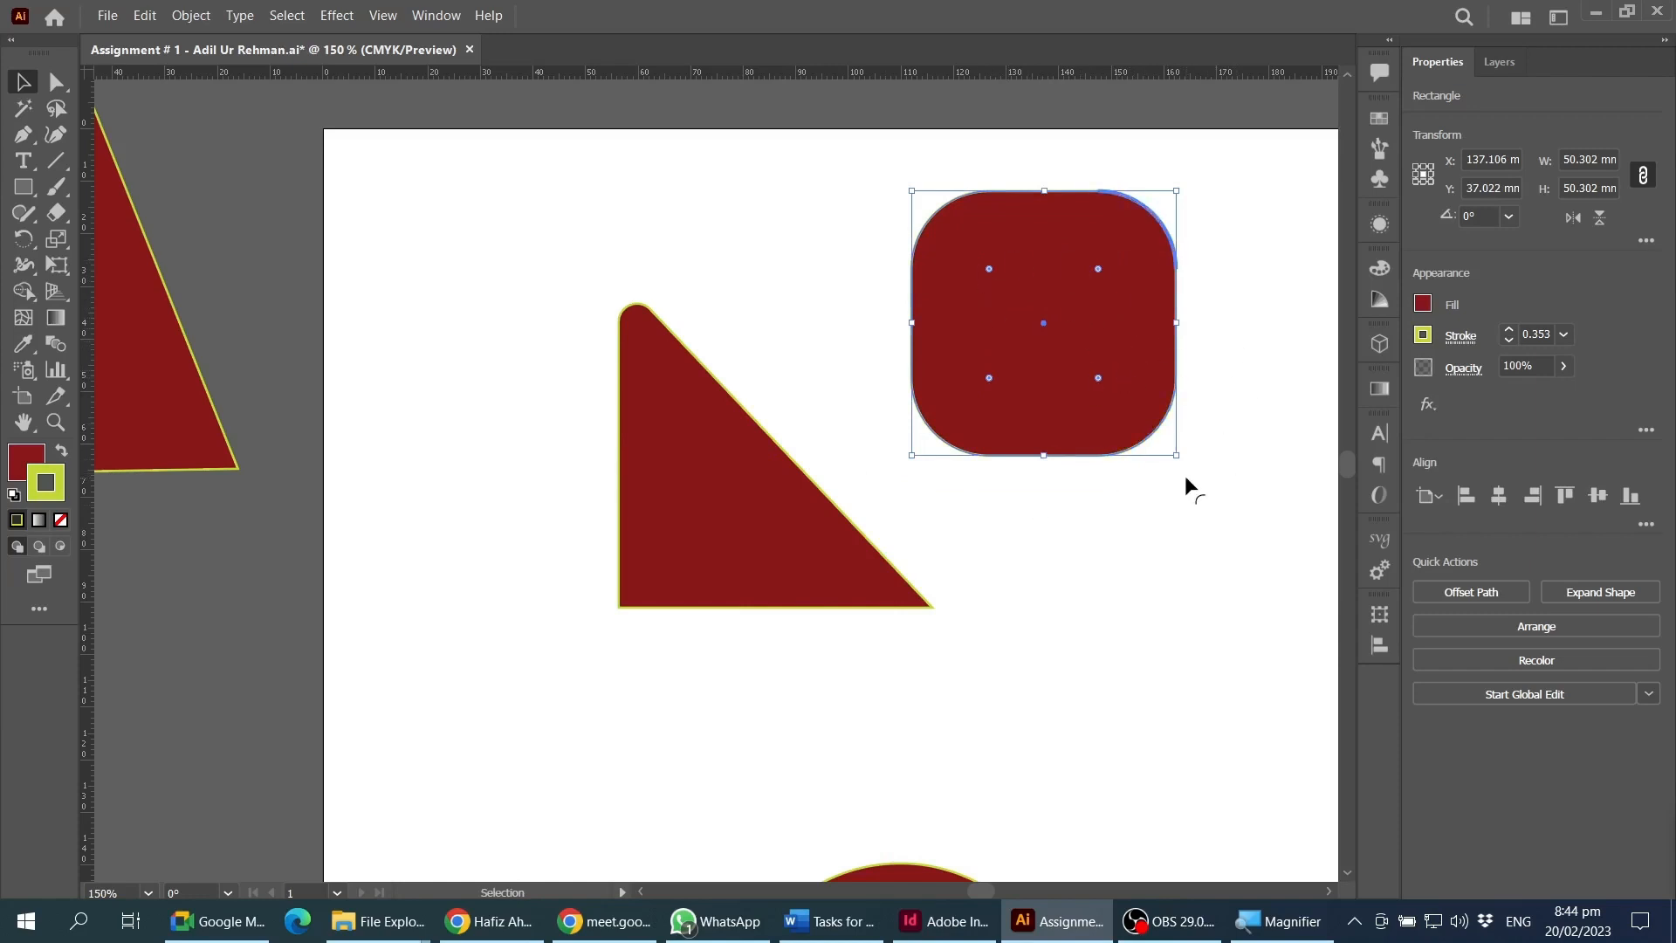
{"action": "left_click", "coordinate": [513, 361]}
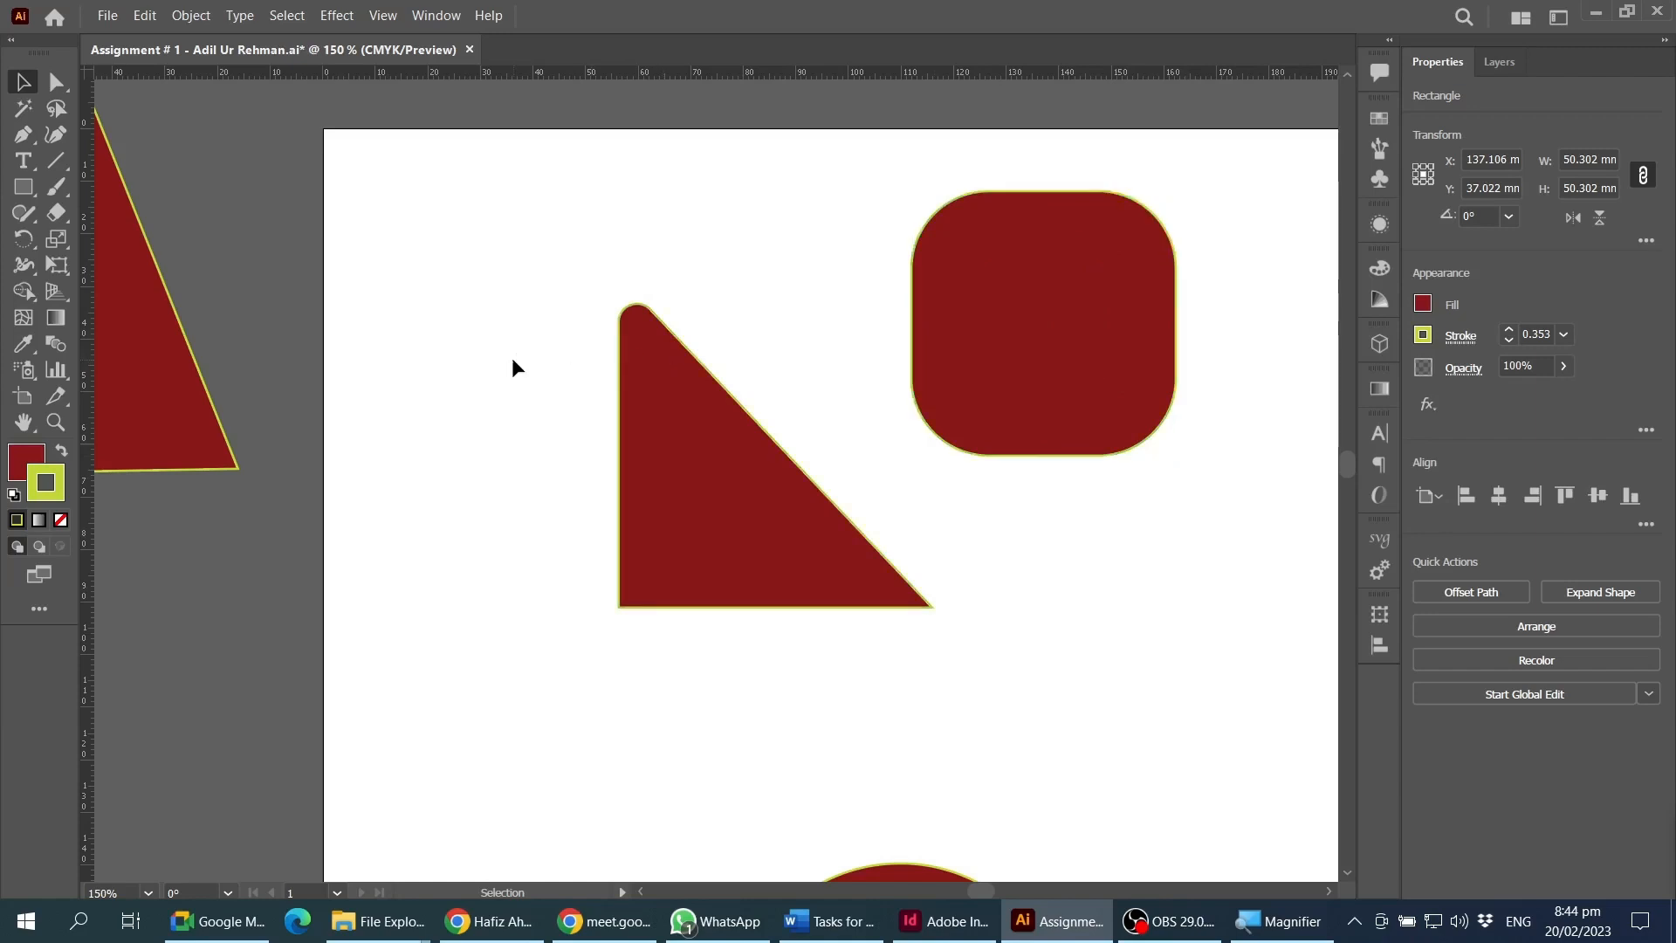
{"action": "left_click", "coordinate": [1015, 269]}
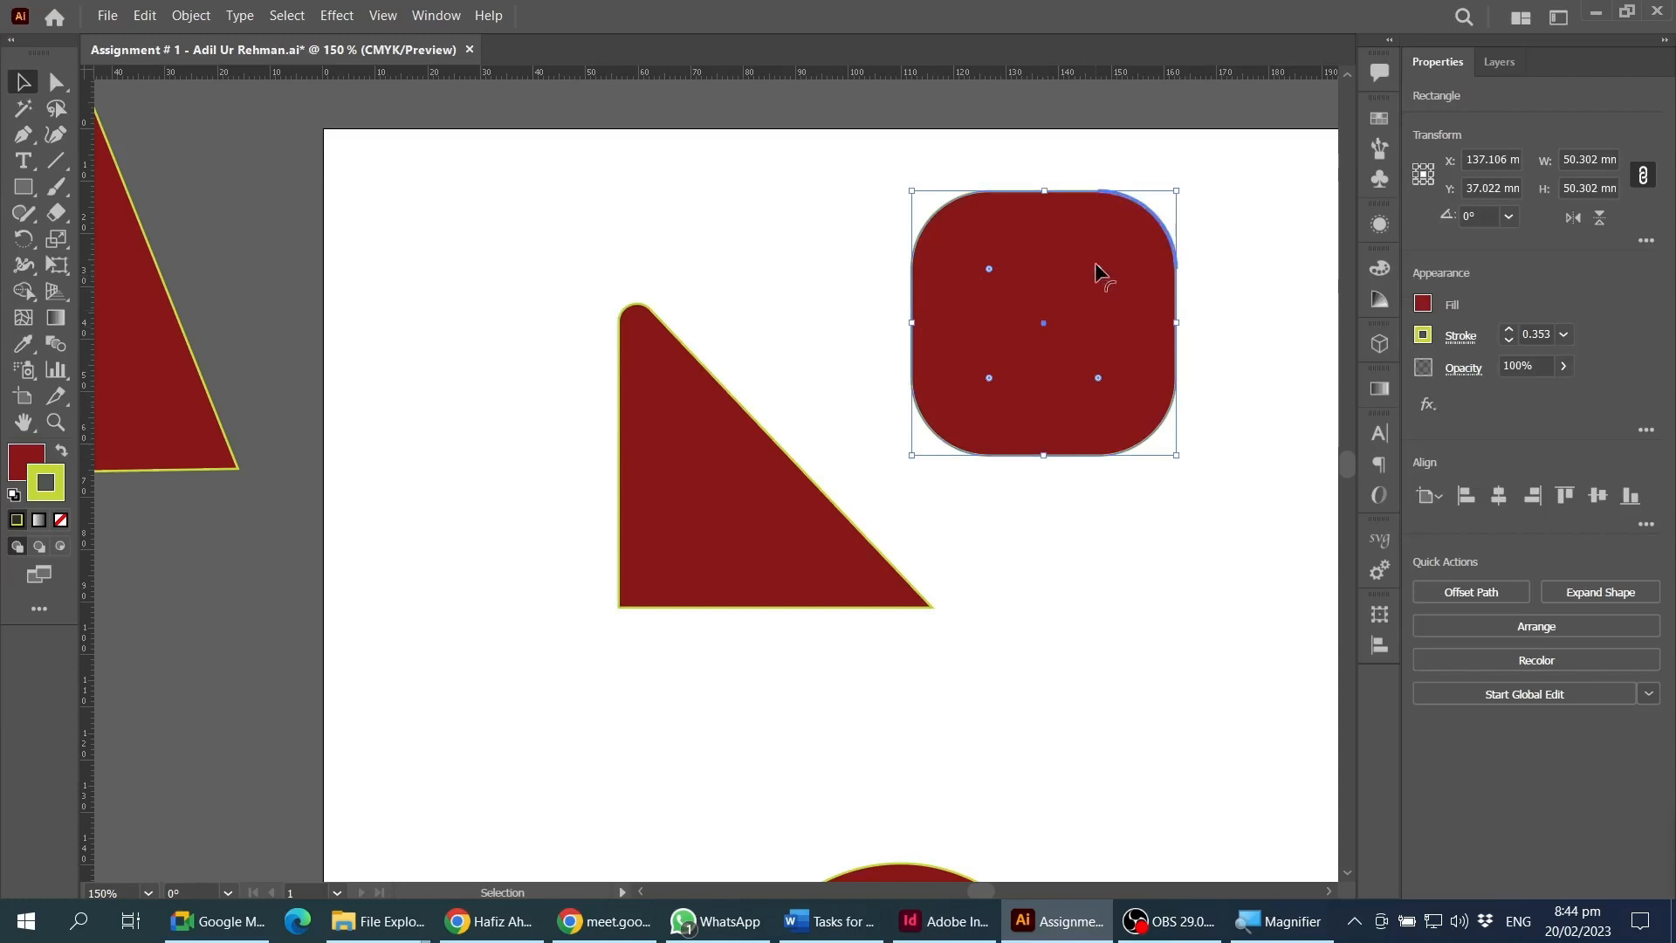
{"action": "left_click_drag", "start_coordinate": [1098, 273], "coordinate": [1080, 305]}
{"action": "left_click_drag", "start_coordinate": [1154, 251], "coordinate": [1104, 295]}
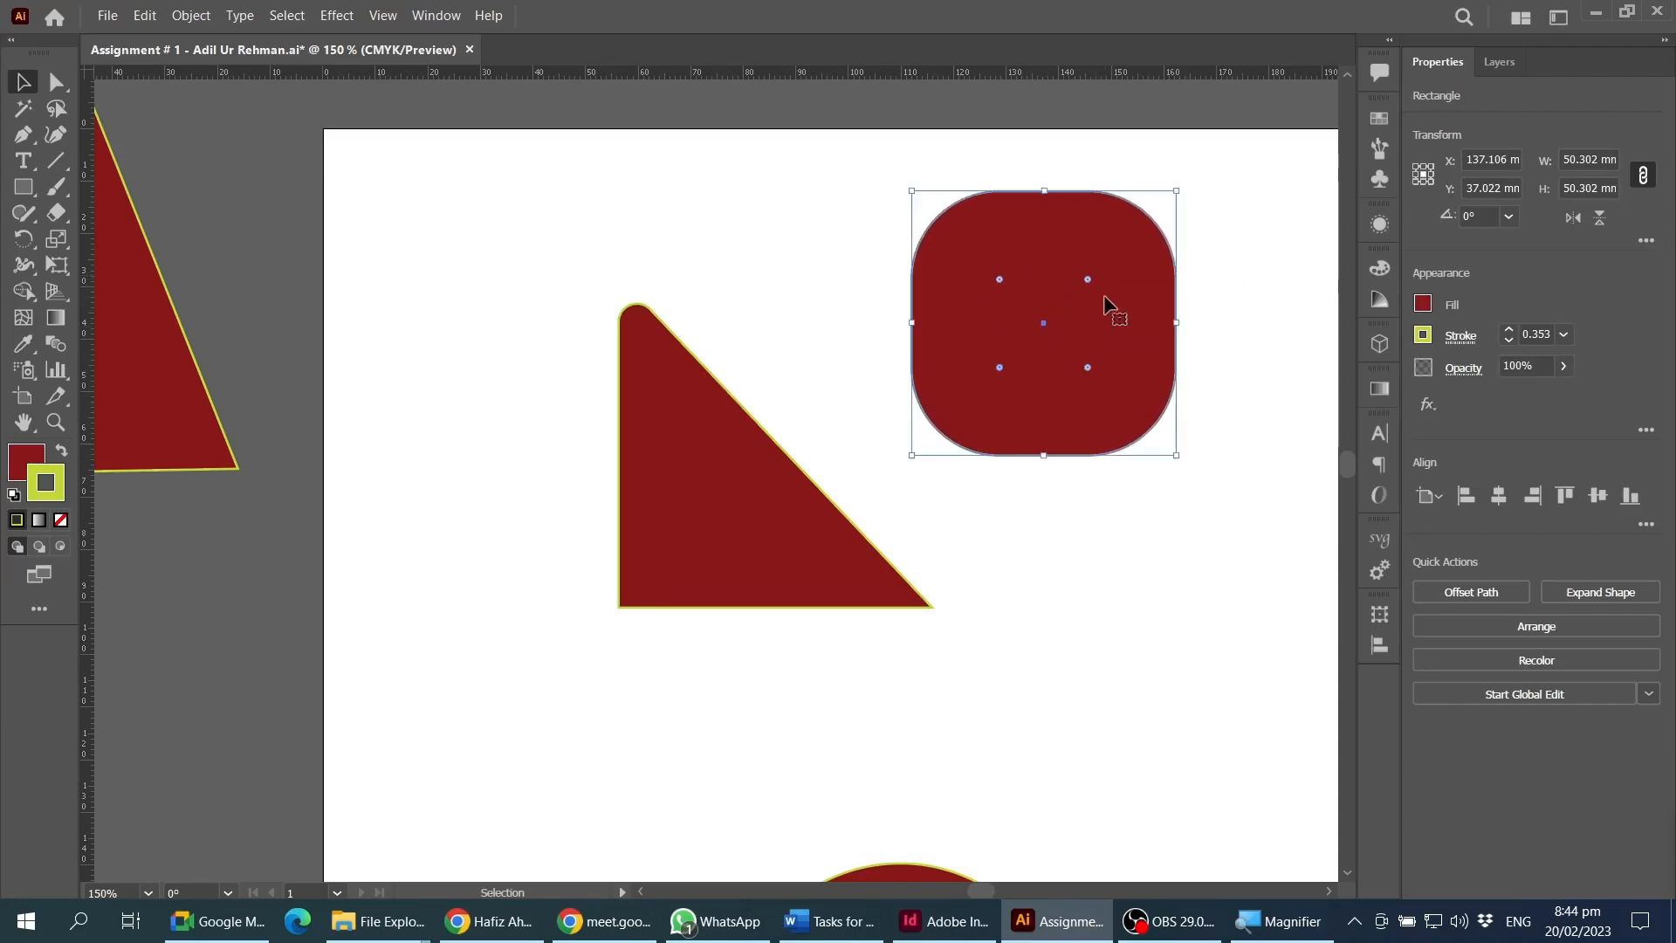
- Reduce the radius of all four corners of the rounded square to about 10.7 mm with the Direct Selection tool
{"action": "key", "text": "a"}
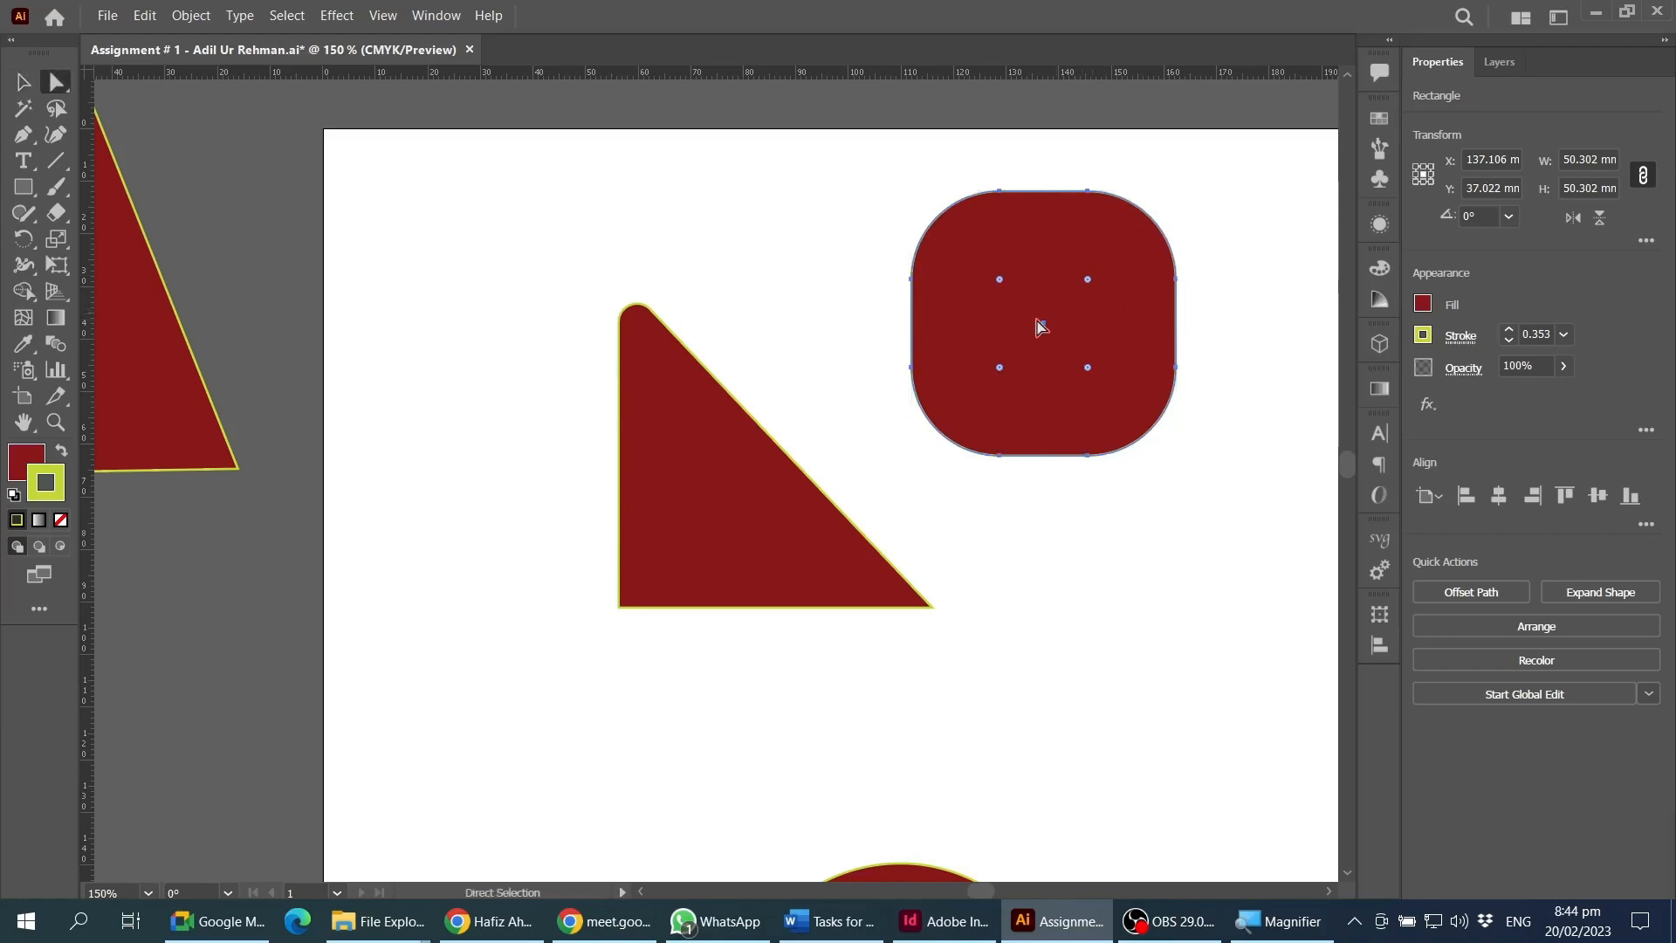
{"action": "left_click", "coordinate": [880, 195]}
{"action": "left_click", "coordinate": [999, 292]}
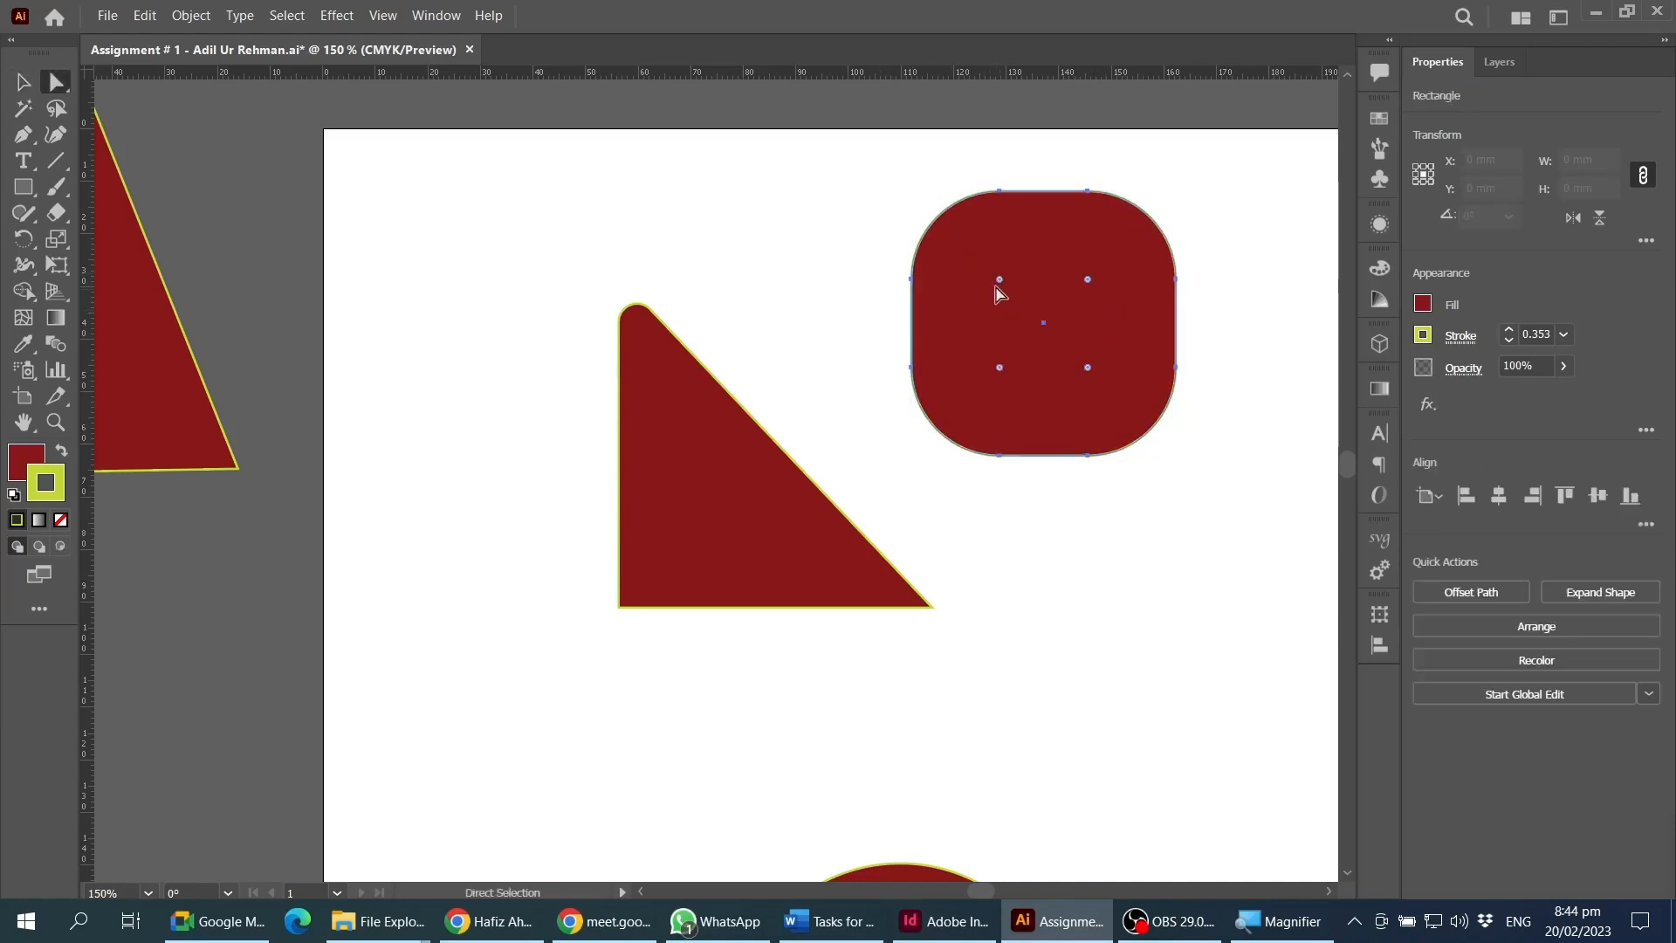
{"action": "left_click_drag", "start_coordinate": [1001, 282], "coordinate": [967, 253]}
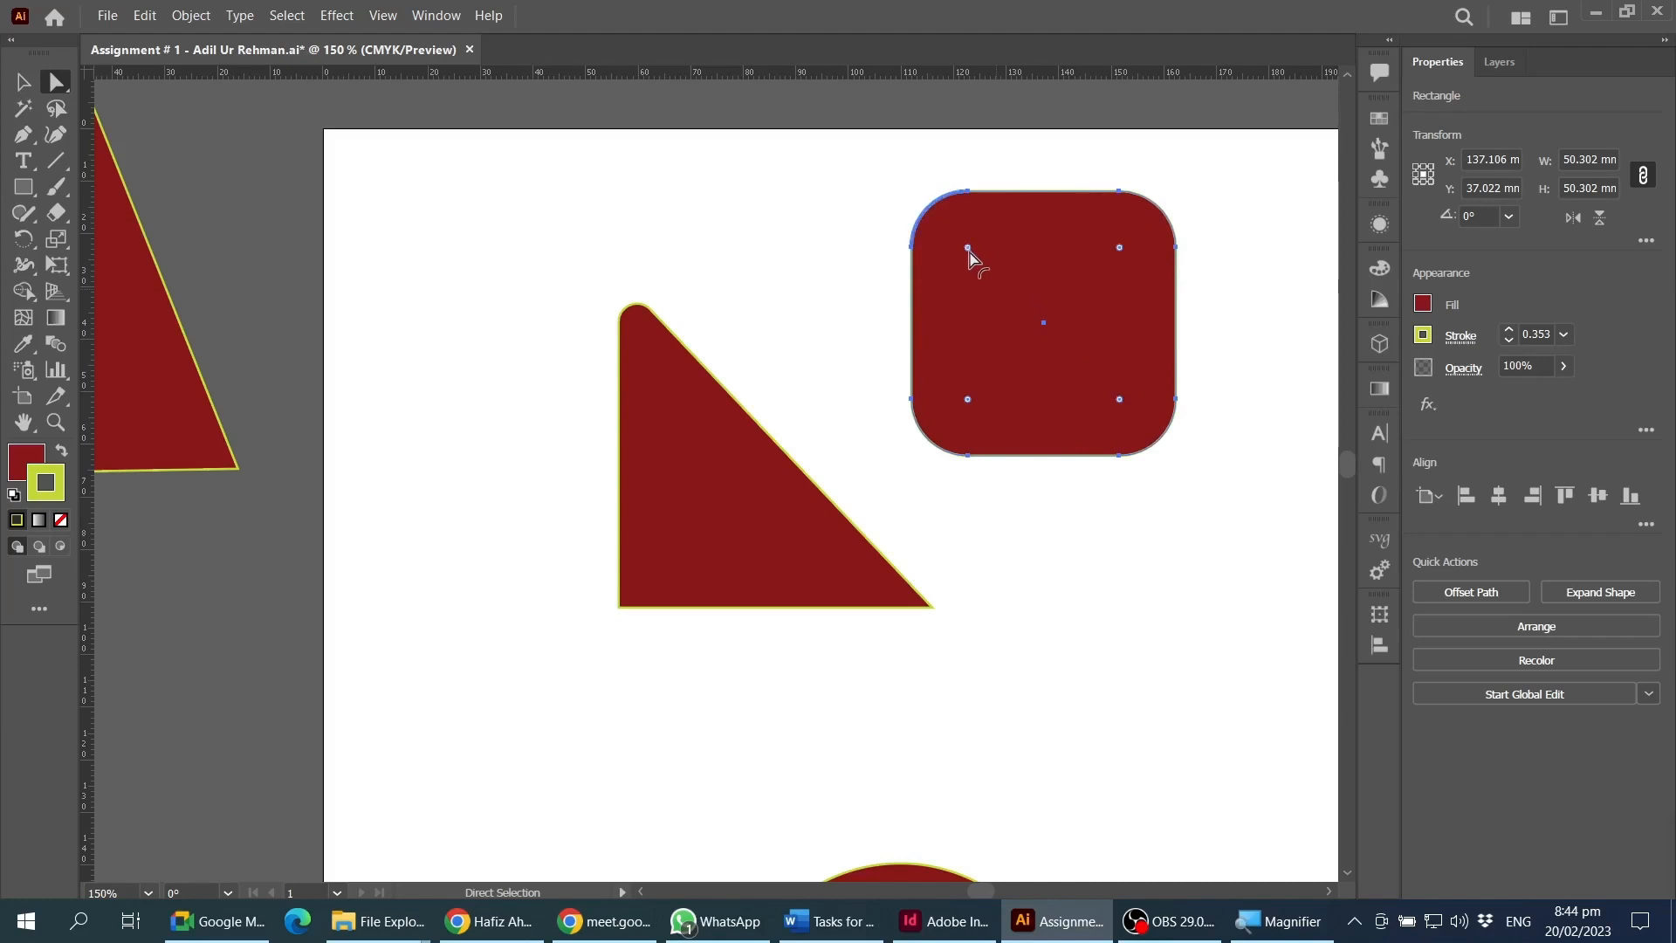
- Select only the upper-left corner of the rounded square and set its corner radius back to 0 mm
{"action": "left_click", "coordinate": [980, 183]}
{"action": "left_click", "coordinate": [965, 191]}
{"action": "left_click", "coordinate": [965, 191]}
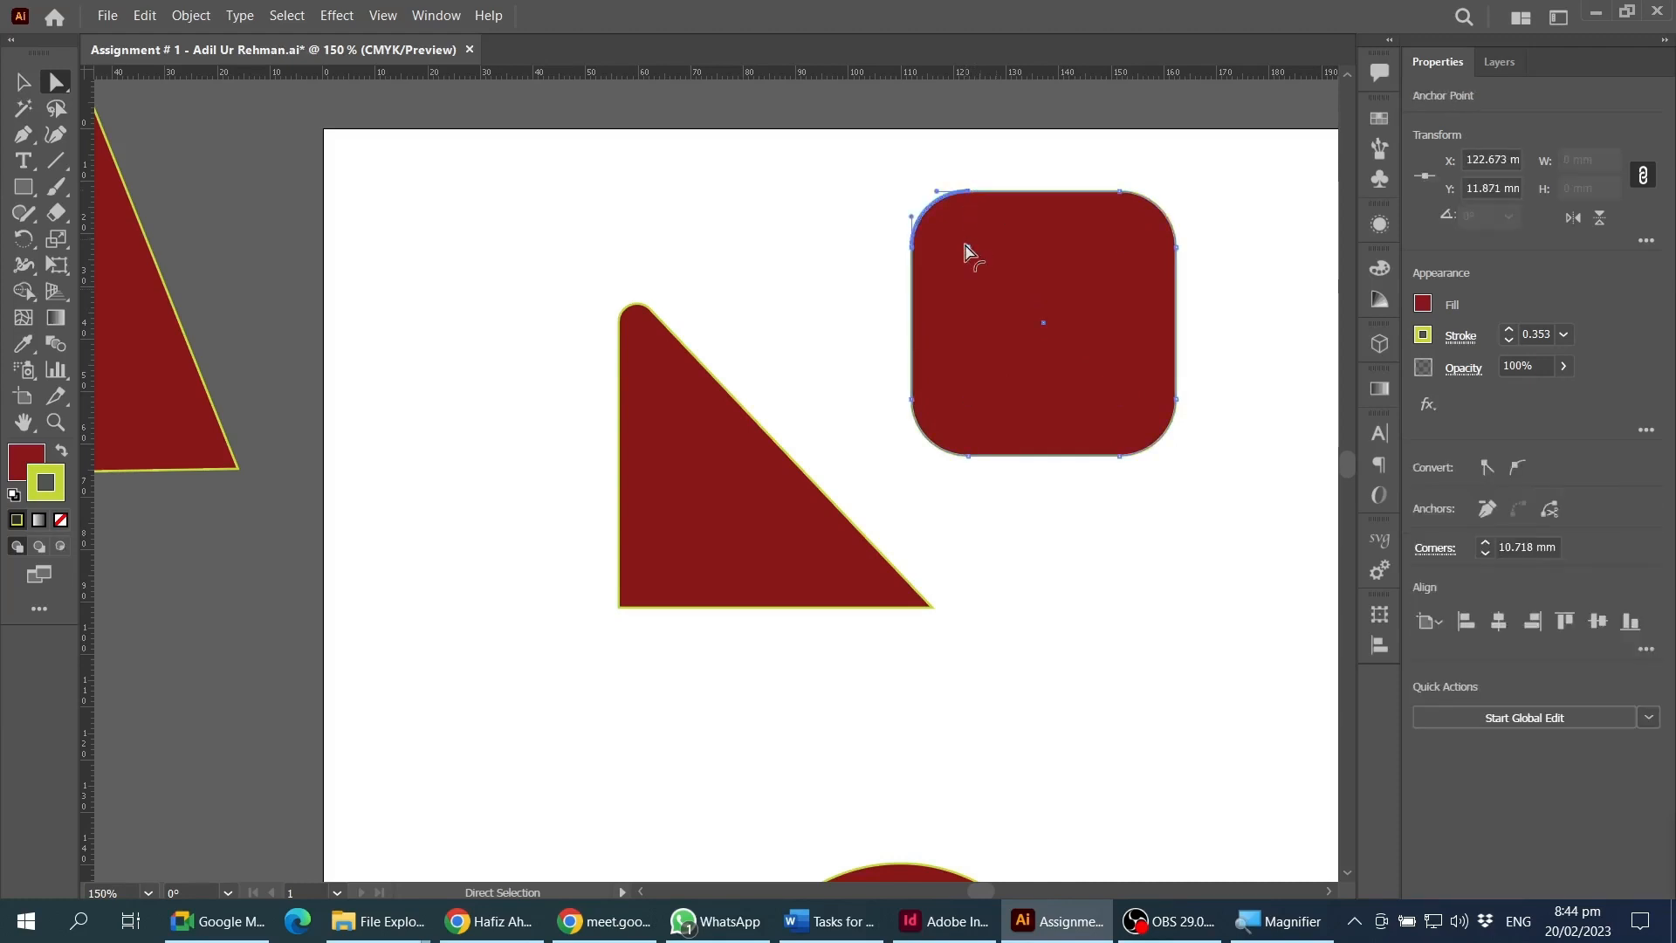
{"action": "left_click_drag", "start_coordinate": [967, 252], "coordinate": [881, 197]}
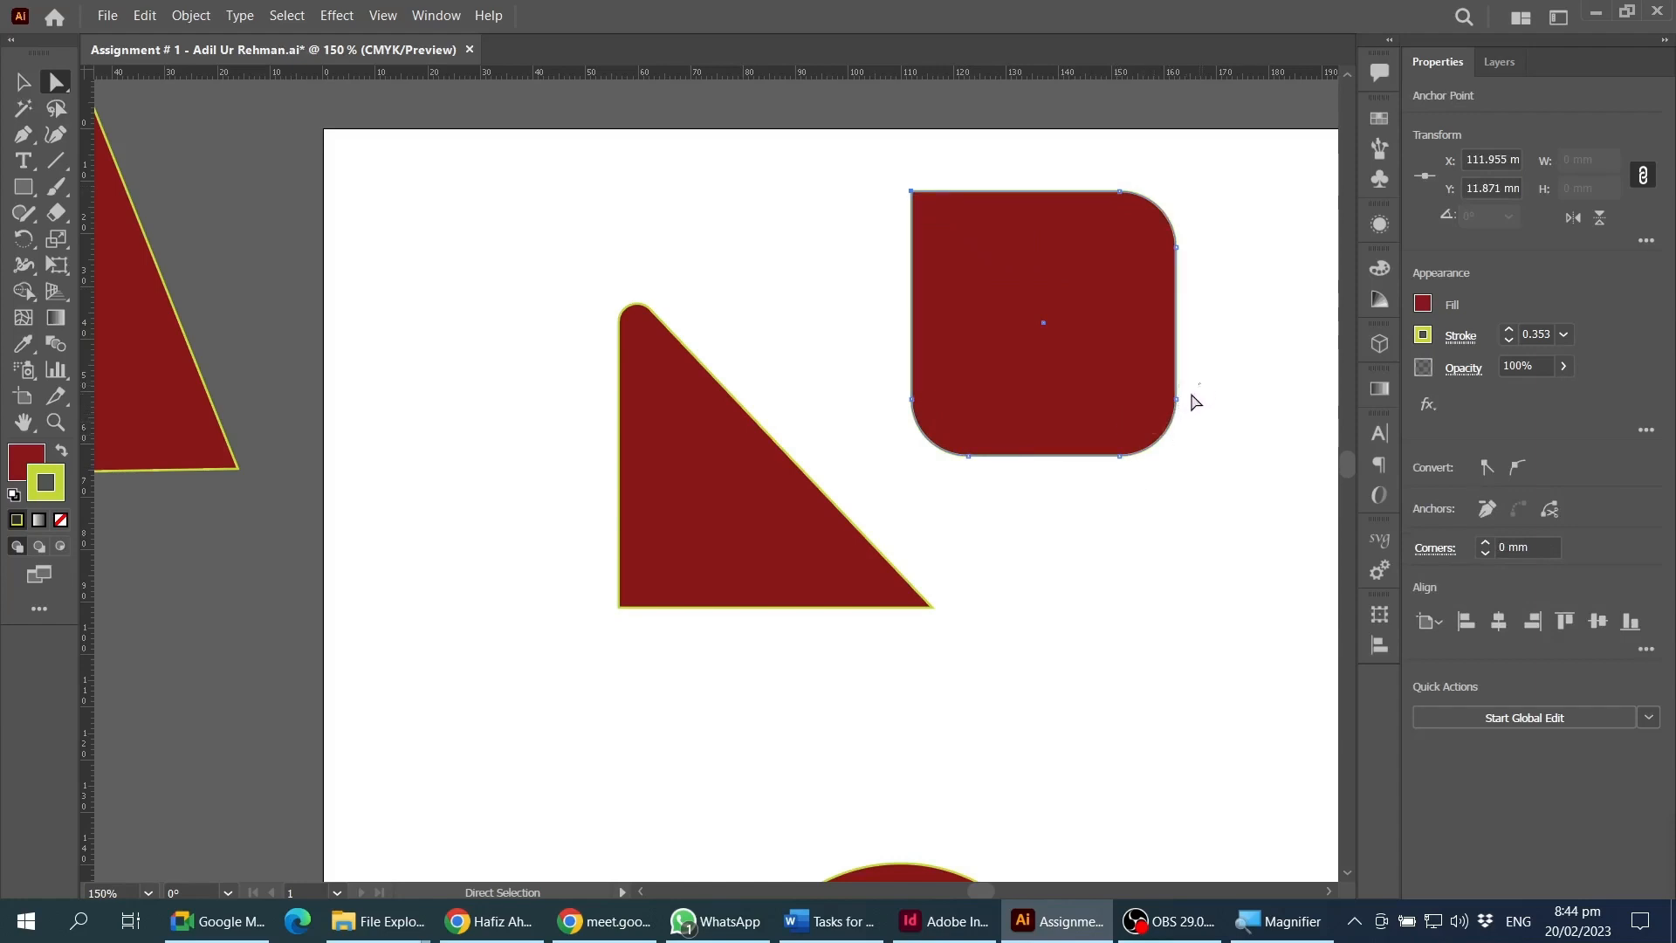
- Square off the lower-right corner, and round the upper-right and lower-left corners together to a radius of about 34.6 mm
{"action": "left_click_drag", "start_coordinate": [1193, 397], "coordinate": [1110, 531]}
{"action": "left_click_drag", "start_coordinate": [1121, 407], "coordinate": [1257, 525]}
{"action": "left_click_drag", "start_coordinate": [1097, 148], "coordinate": [1257, 332]}
{"action": "left_click_drag", "start_coordinate": [859, 381], "coordinate": [1034, 523]}
{"action": "left_click_drag", "start_coordinate": [1119, 248], "coordinate": [1016, 405]}
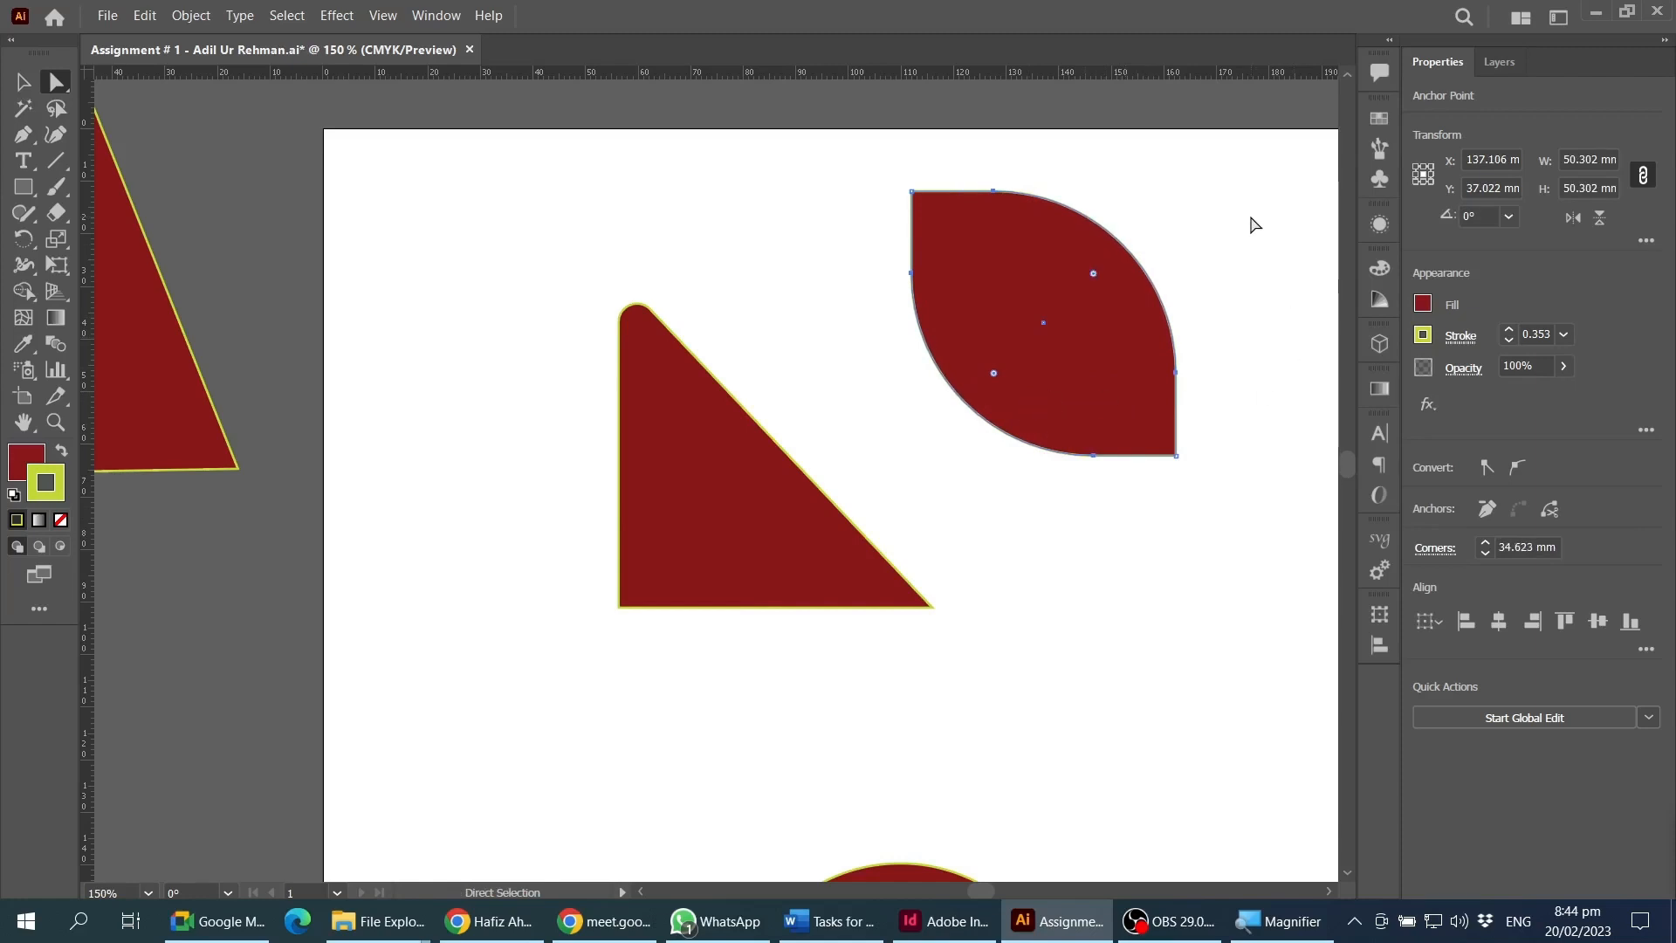
- Reselect the shape's upper-right and lower-left corners and increase their radius to about 44 mm to form a leaf
{"action": "left_click", "coordinate": [1118, 232]}
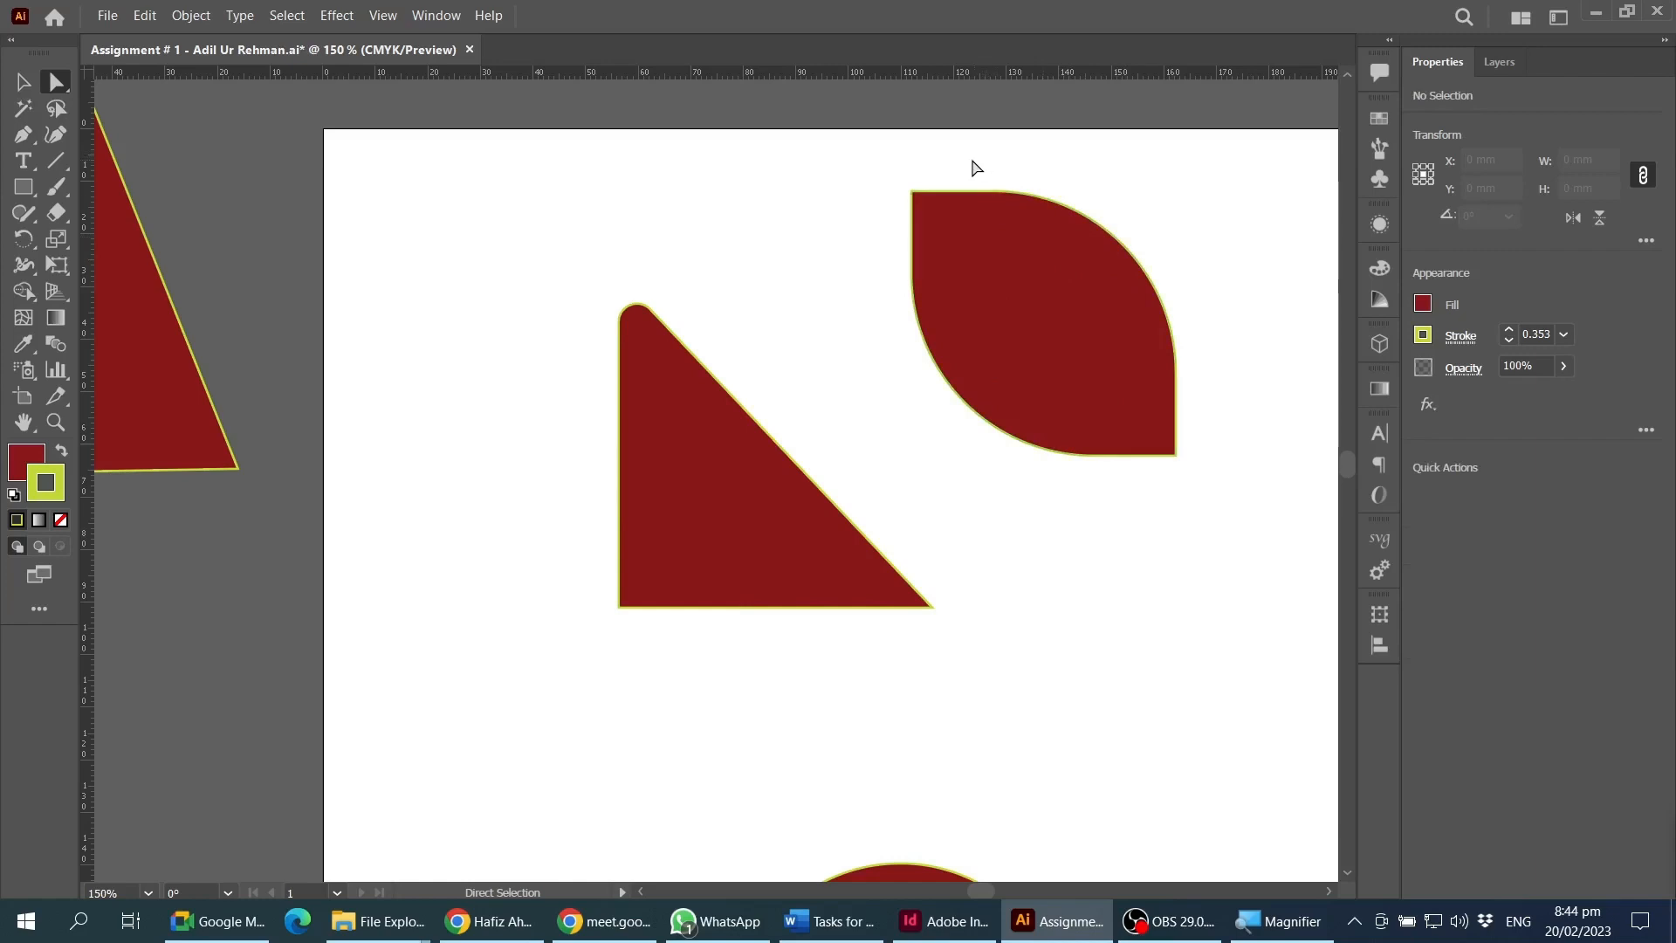
{"action": "left_click", "coordinate": [1083, 238]}
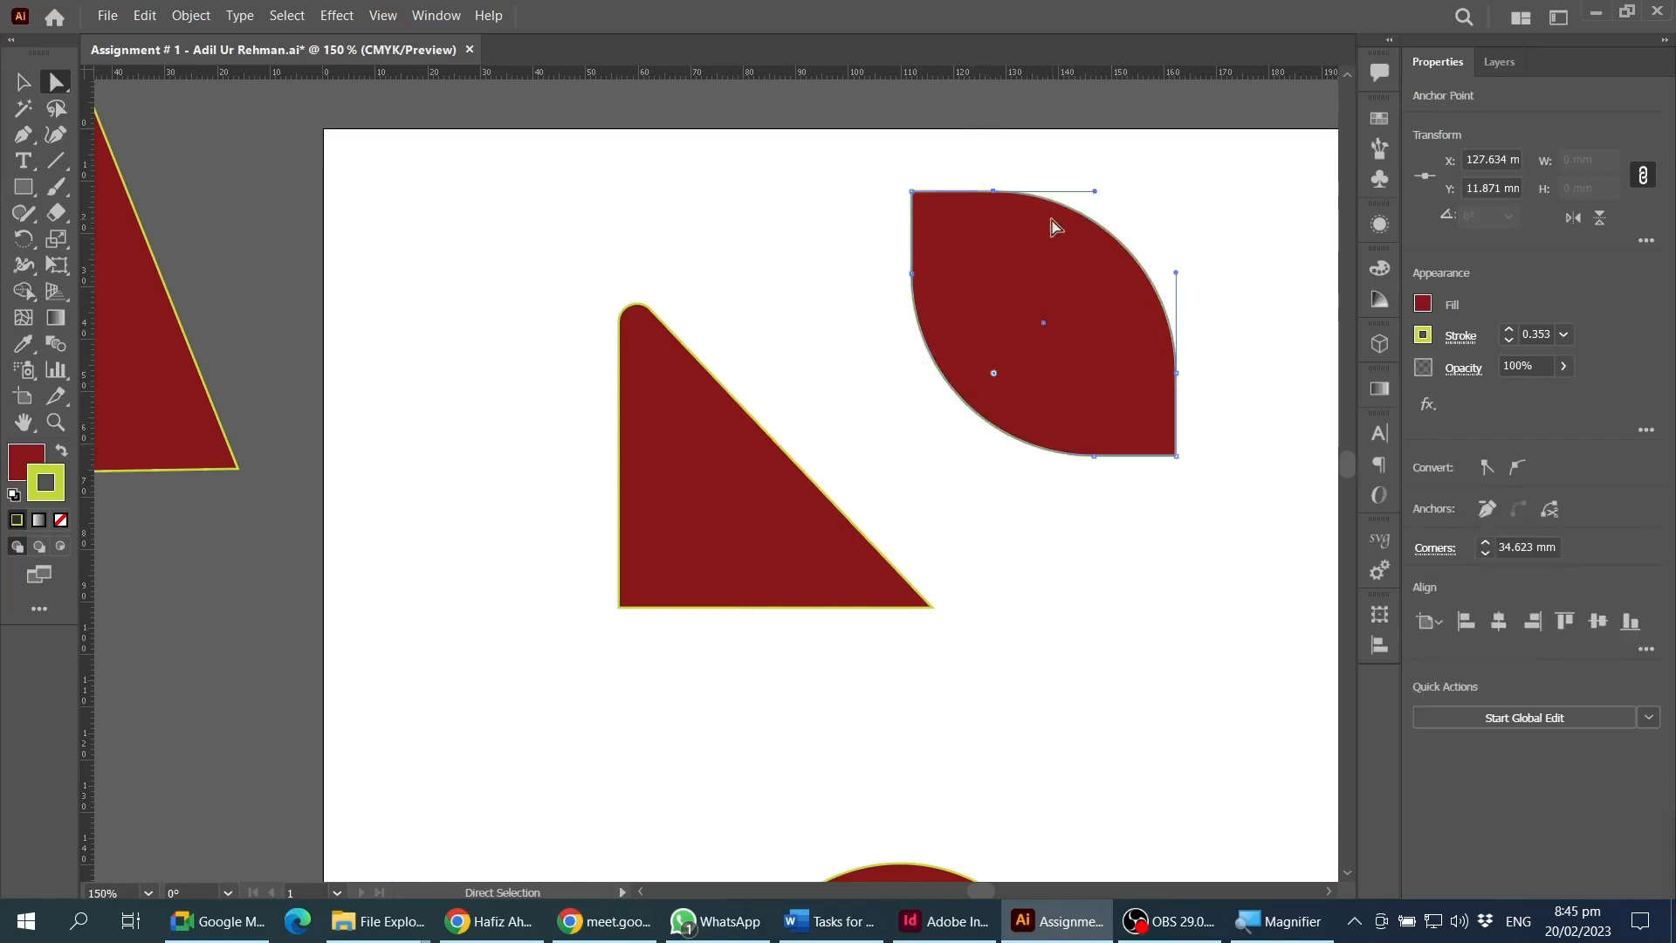
{"action": "left_click", "coordinate": [1069, 427]}
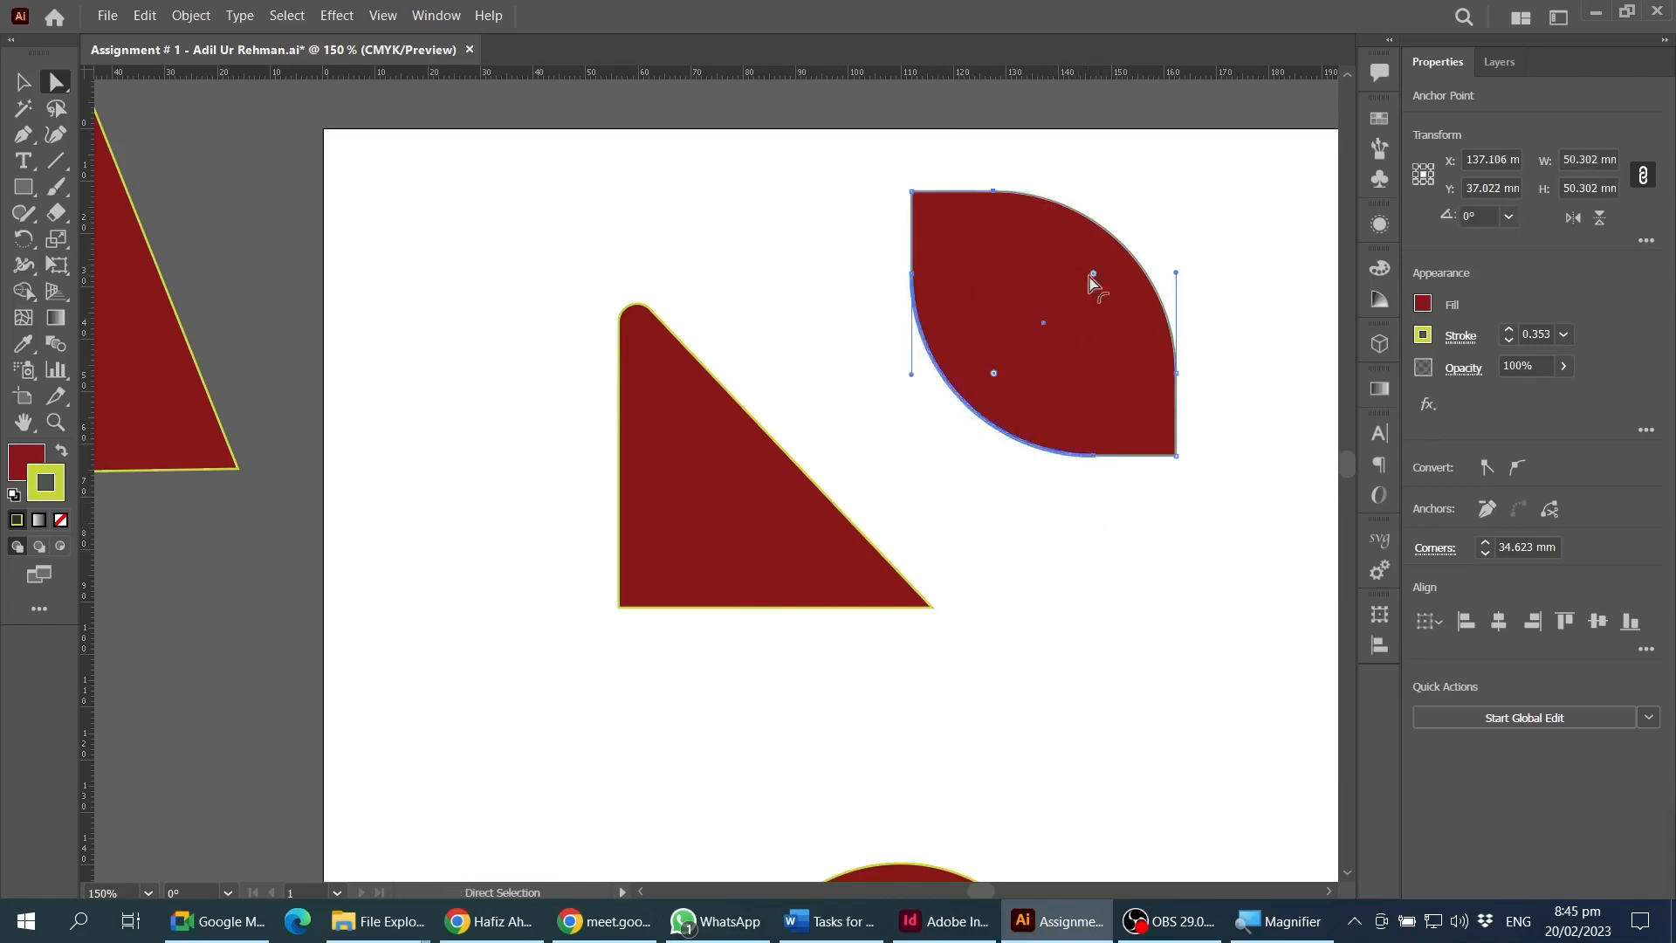
{"action": "left_click_drag", "start_coordinate": [1092, 273], "coordinate": [1176, 272]}
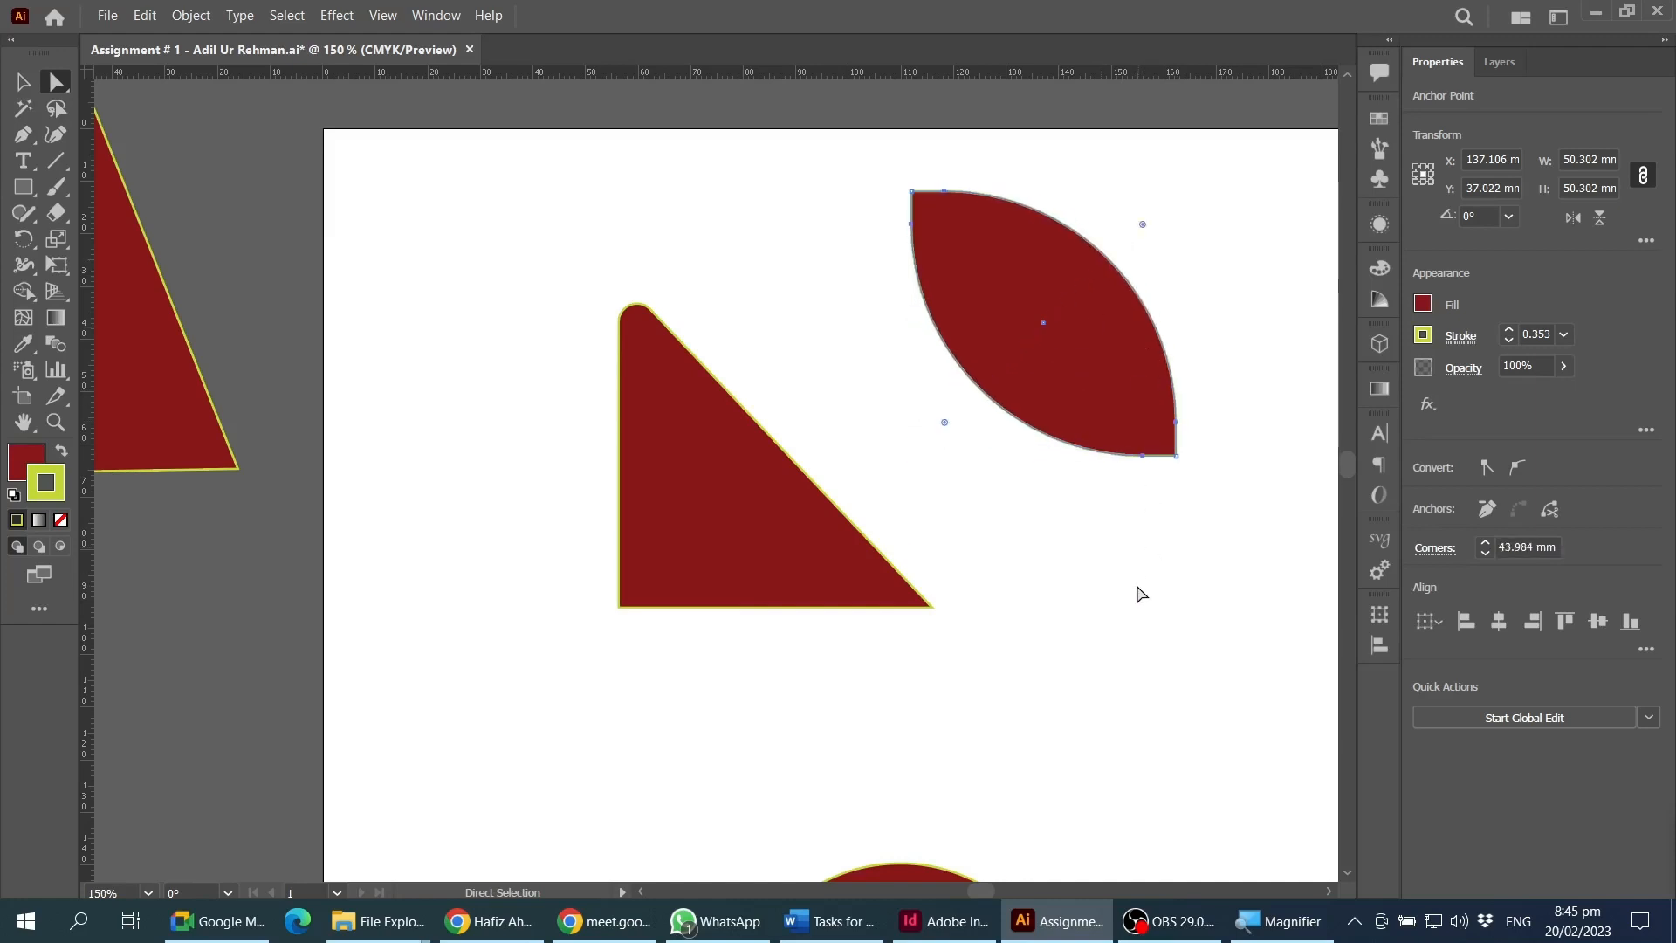
- Clear the artboard by moving the leaf, the triangle and the circle onto the pasteboard to its right, stacked one below another
{"action": "scroll", "coordinate": [1017, 553], "scroll_direction": "right", "scroll_amount": 3}
{"action": "scroll", "coordinate": [955, 542], "scroll_direction": "right", "scroll_amount": 2}
{"action": "left_click", "coordinate": [898, 548]}
{"action": "key", "text": "v"}
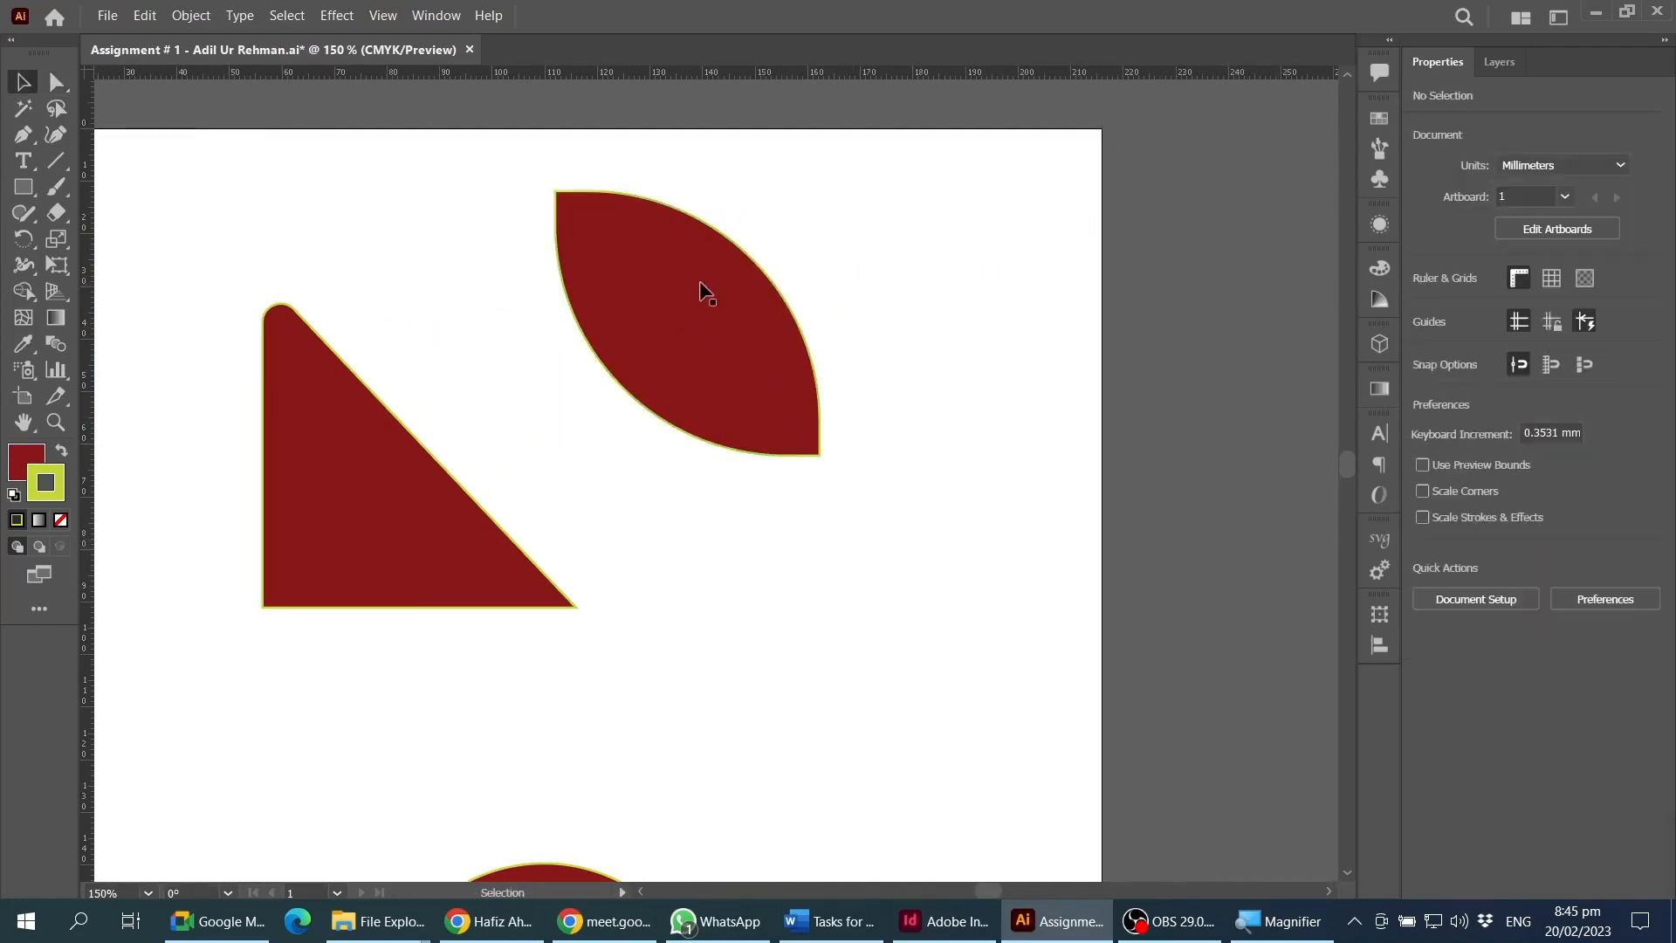
{"action": "left_click", "coordinate": [692, 277]}
{"action": "scroll", "coordinate": [880, 470], "scroll_direction": "down", "scroll_amount": 1}
{"action": "left_click_drag", "start_coordinate": [764, 373], "coordinate": [1173, 411]}
{"action": "scroll", "coordinate": [785, 441], "scroll_direction": "down", "scroll_amount": 3}
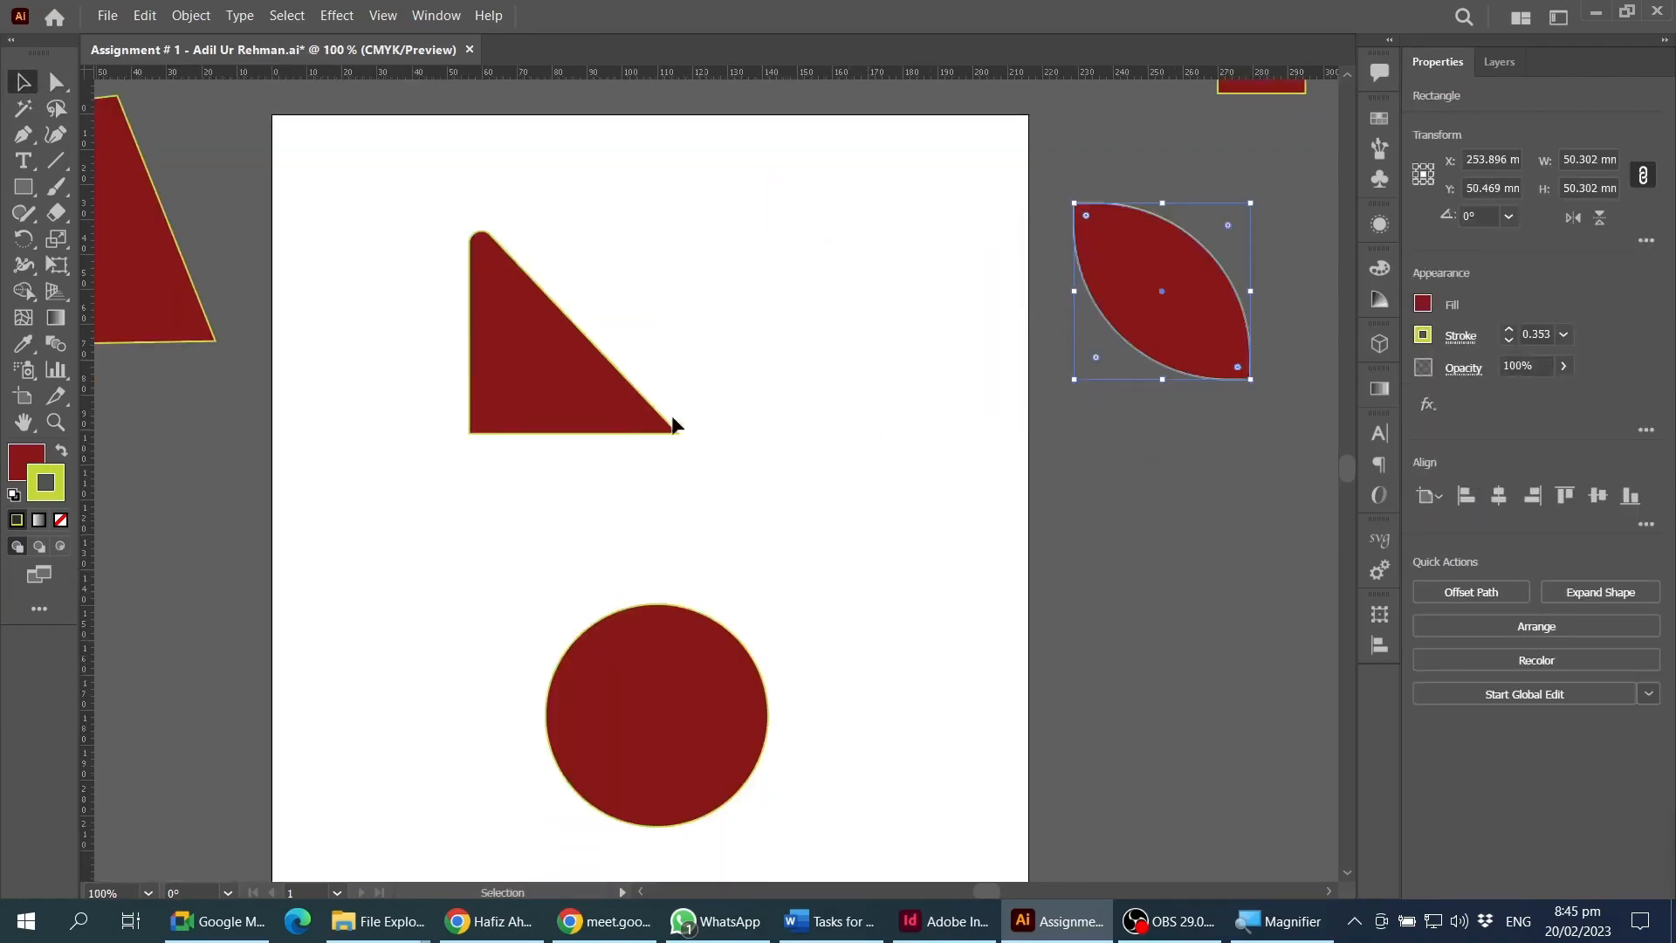
{"action": "left_click_drag", "start_coordinate": [535, 364], "coordinate": [1137, 482]}
{"action": "left_click_drag", "start_coordinate": [664, 660], "coordinate": [1169, 621]}
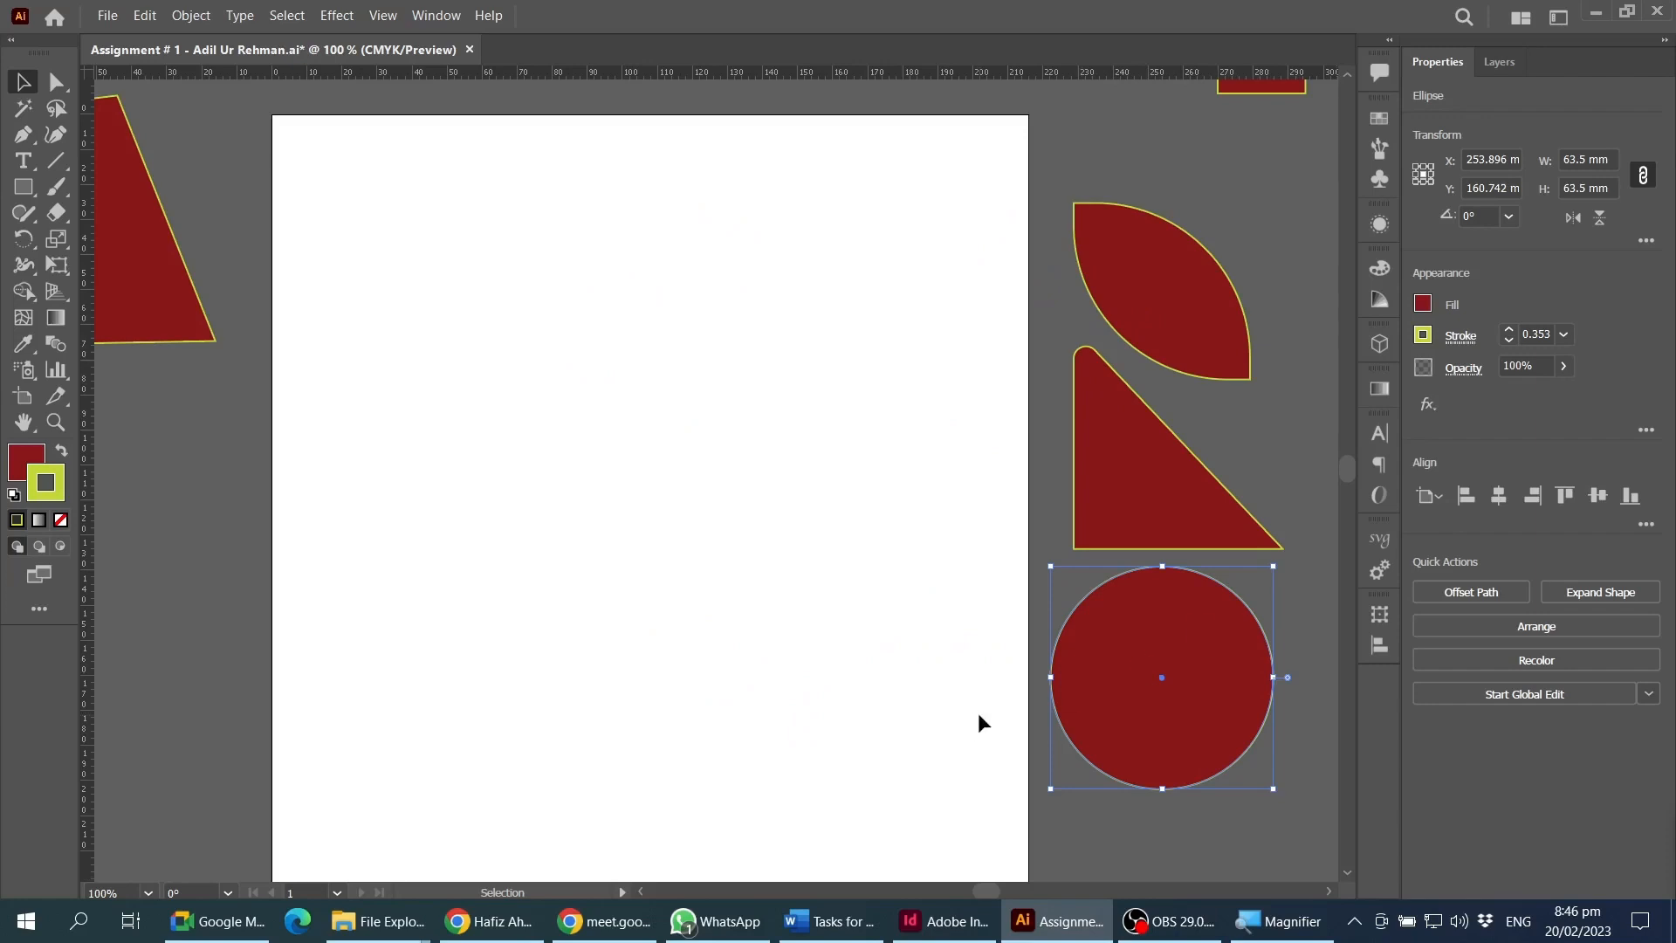
{"action": "left_click", "coordinate": [609, 464]}
- Draw a 50.8 mm square on the empty artboard with the Rectangle tool, and return to the Selection tool
{"action": "scroll", "coordinate": [744, 512], "scroll_direction": "left", "scroll_amount": 3}
{"action": "scroll", "coordinate": [747, 515], "scroll_direction": "down", "scroll_amount": 2}
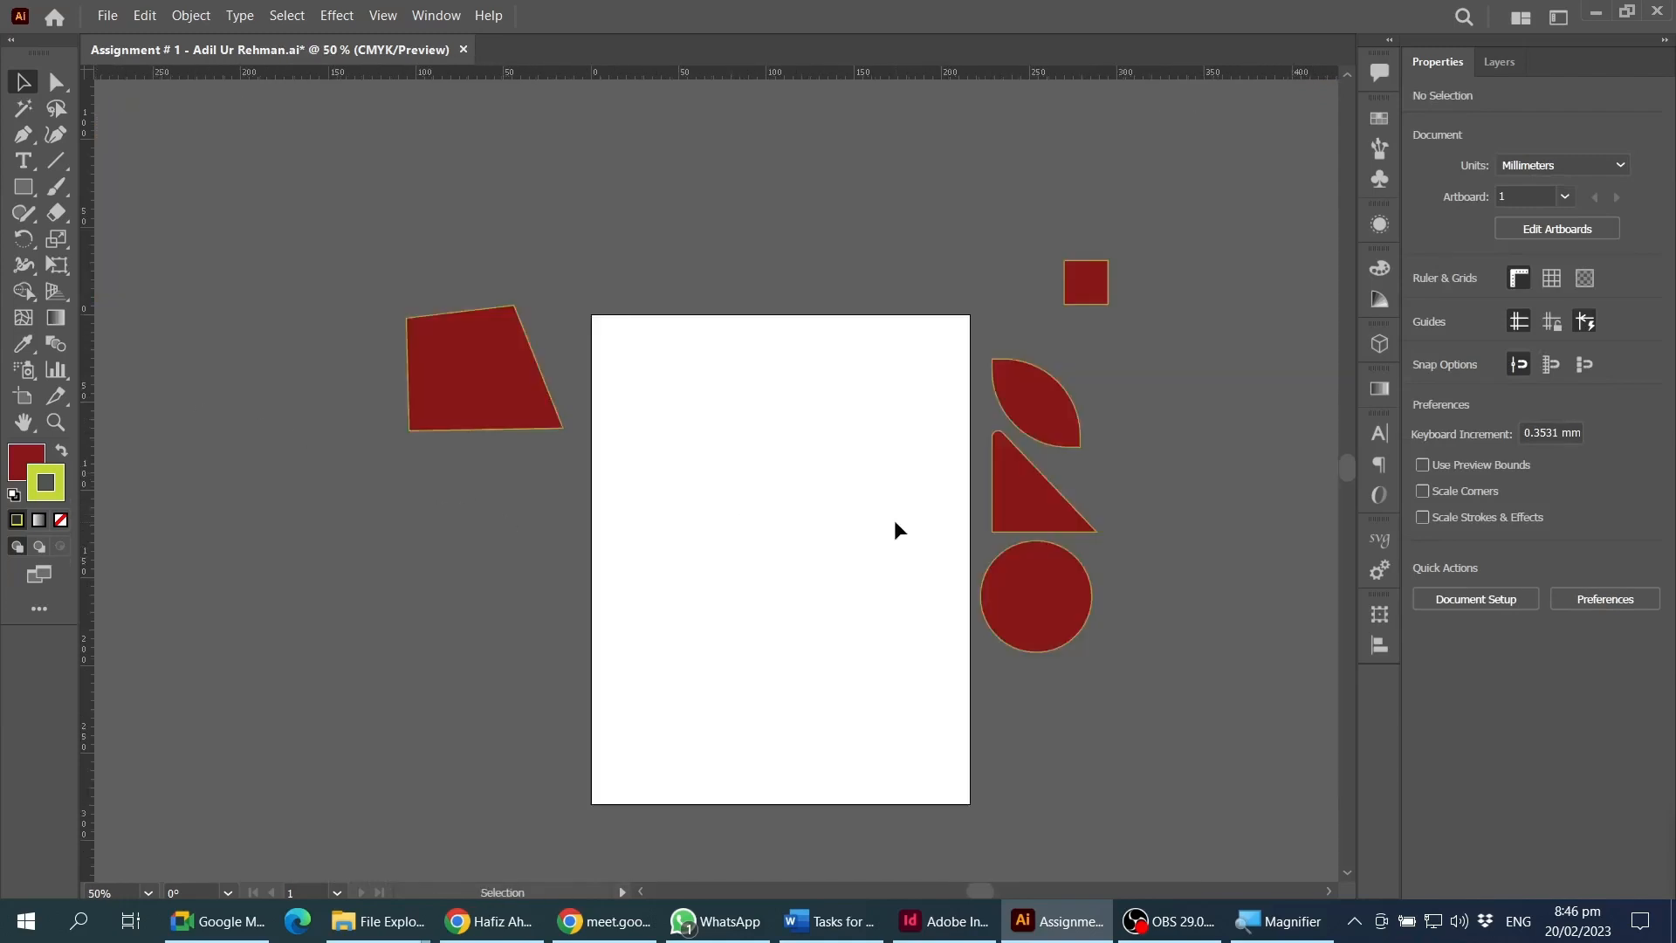
{"action": "scroll", "coordinate": [894, 520], "scroll_direction": "up", "scroll_amount": 1}
{"action": "scroll", "coordinate": [647, 505], "scroll_direction": "down", "scroll_amount": 1}
{"action": "scroll", "coordinate": [648, 506], "scroll_direction": "right", "scroll_amount": 1}
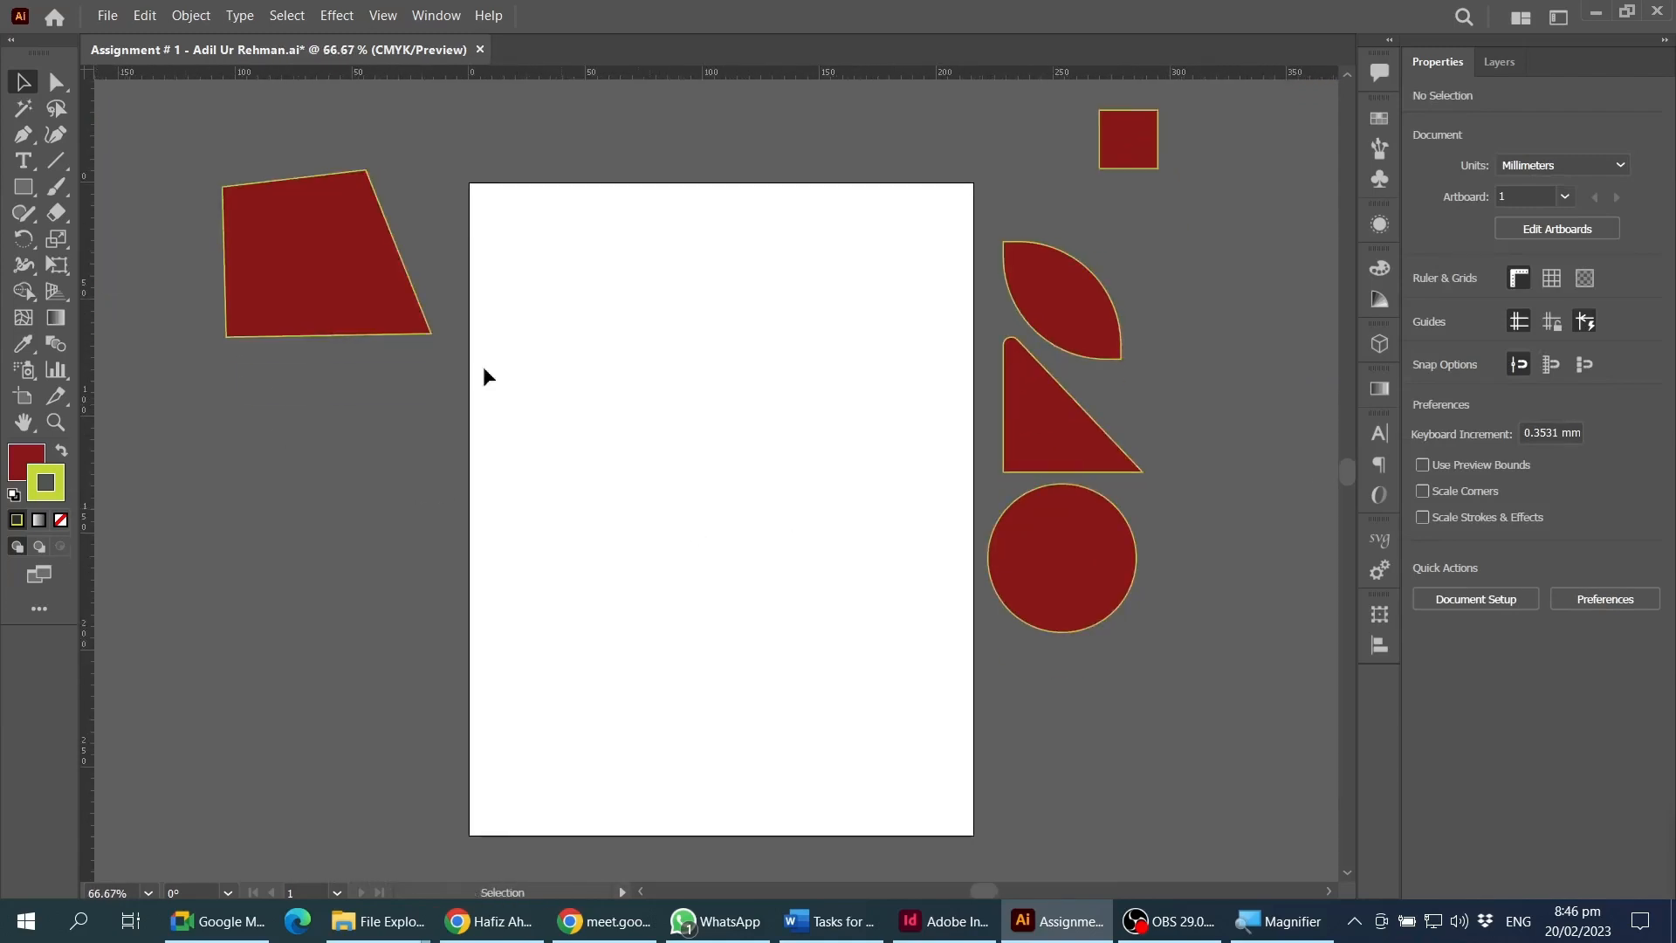
{"action": "left_click", "coordinate": [24, 186]}
{"action": "mouse_move", "coordinate": [554, 345]}
{"action": "left_mouse_down"}
{"action": "mouse_move", "coordinate": [916, 604]}
{"action": "mouse_move", "coordinate": [762, 548]}
{"action": "mouse_move", "coordinate": [620, 438]}
{"action": "mouse_move", "coordinate": [725, 497]}
{"action": "mouse_move", "coordinate": [671, 446]}
{"action": "mouse_move", "coordinate": [710, 442]}
{"action": "left_mouse_up"}
{"action": "key", "text": "v"}
{"action": "scroll", "coordinate": [757, 447], "scroll_direction": "up", "scroll_amount": 2}
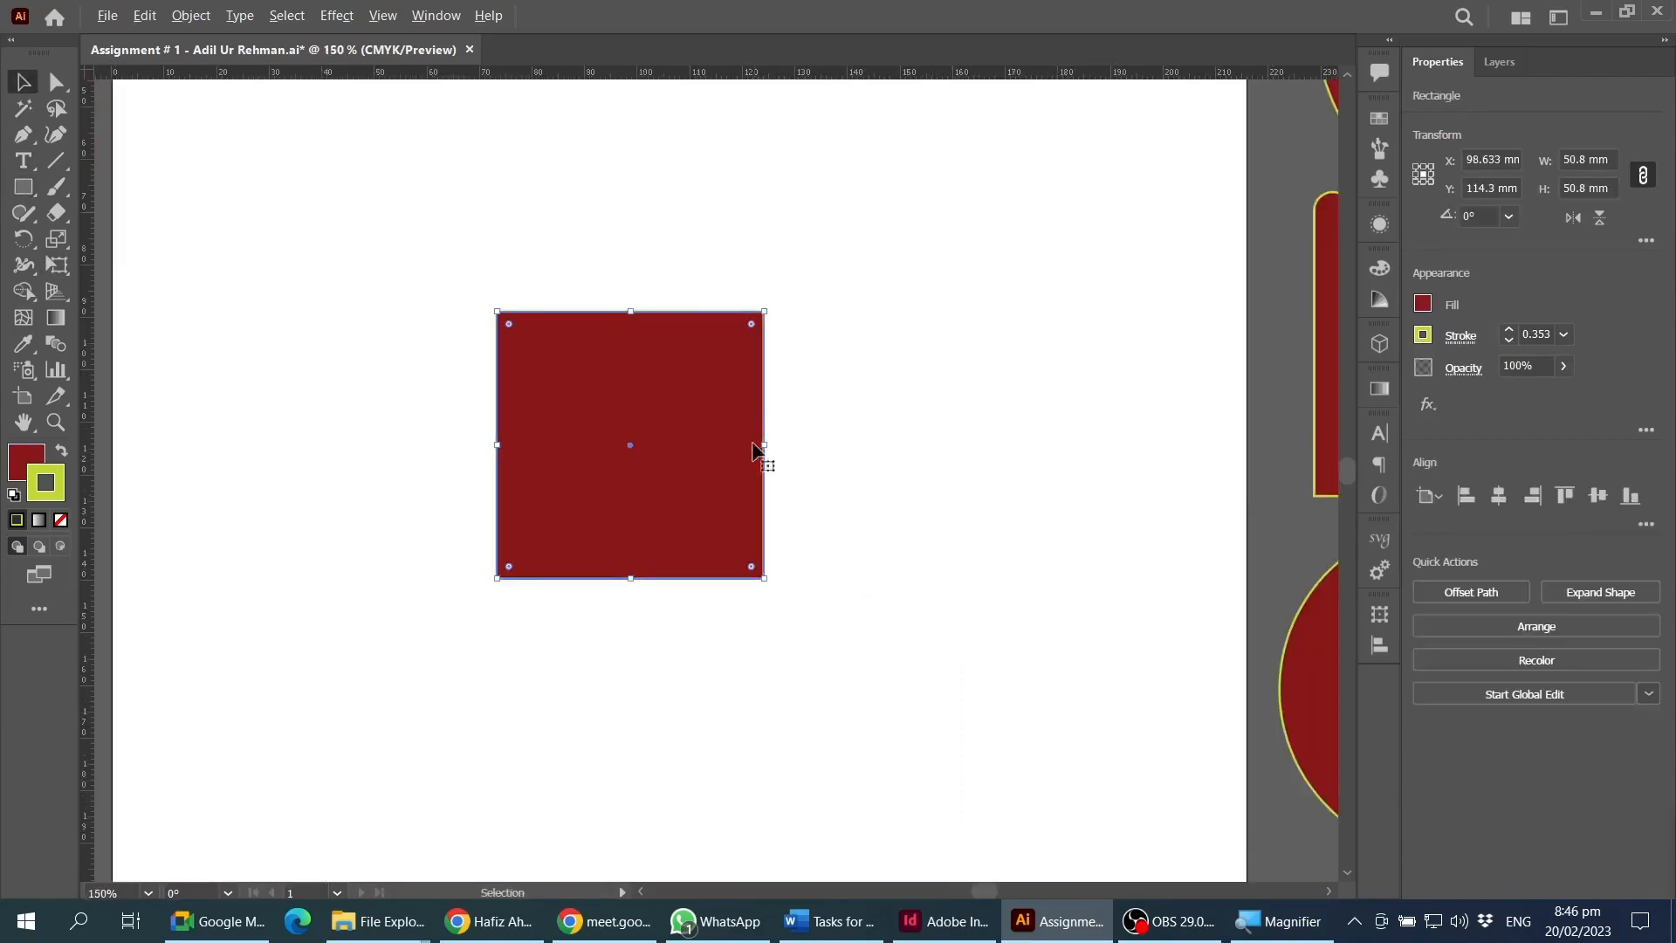
- Rotate the square 45° clockwise into a diamond with constrained rotation, and delete it
{"action": "left_click_drag", "start_coordinate": [773, 302], "coordinate": [770, 389]}
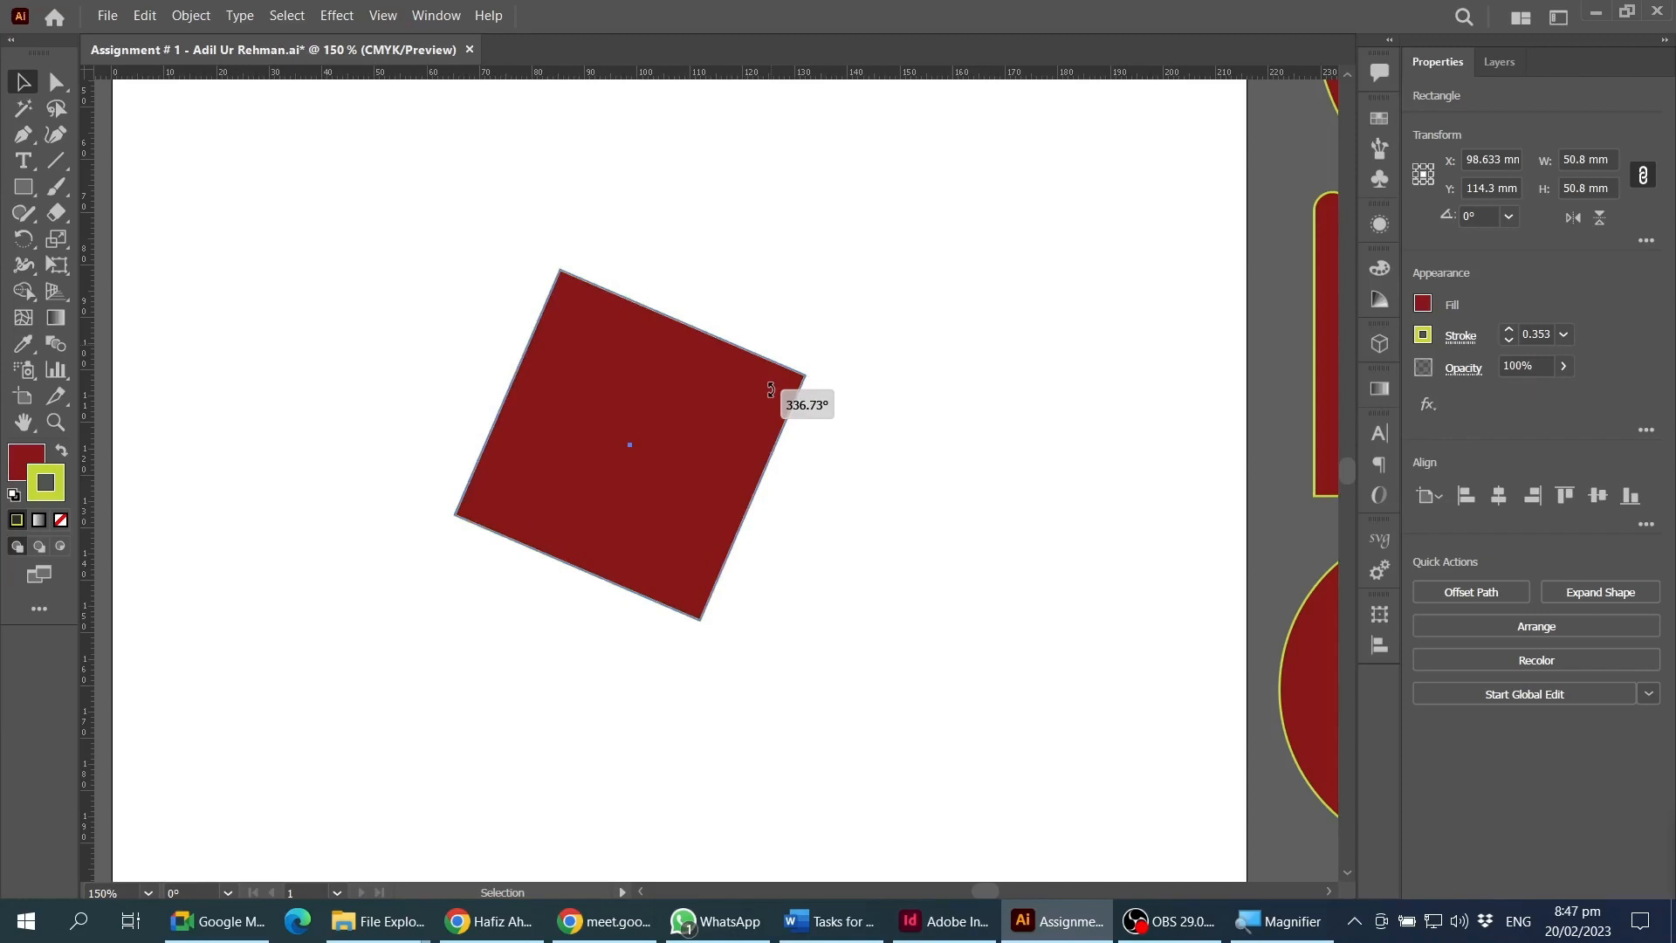
{"action": "key", "text": "shift"}
{"action": "left_click_drag", "start_coordinate": [771, 389], "coordinate": [796, 444]}
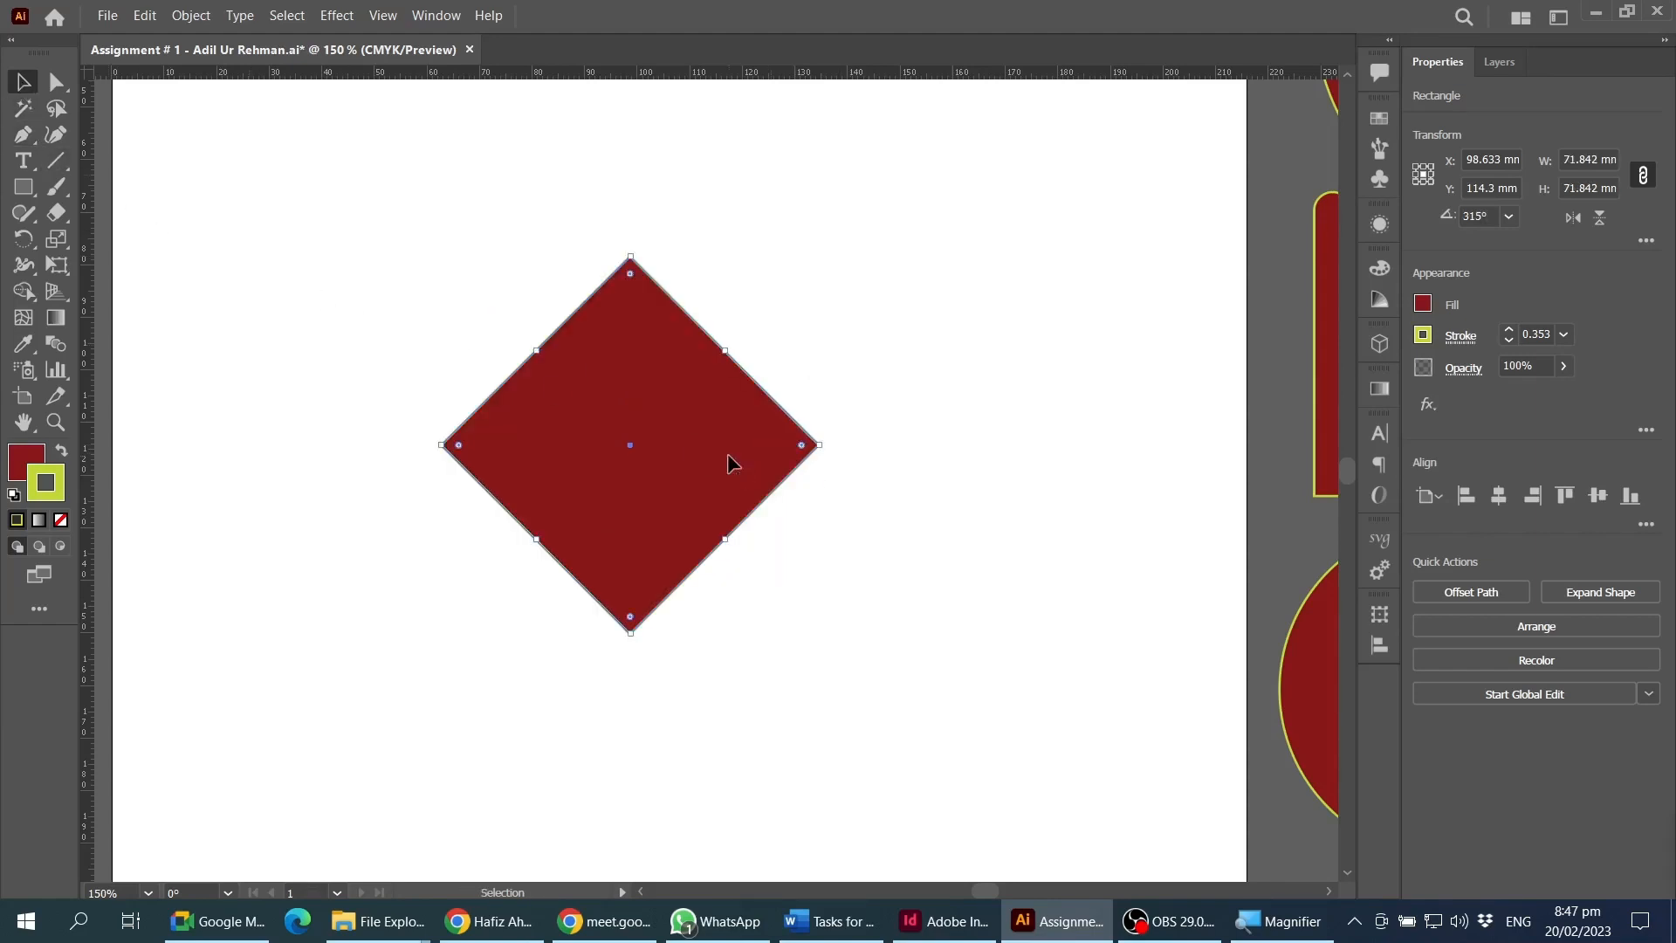
{"action": "key", "text": "Delete"}
- Draw a wide horizontal rectangle about 103.8 by 25.7 mm on the artboard, and return to the Selection tool
{"action": "left_click", "coordinate": [24, 186]}
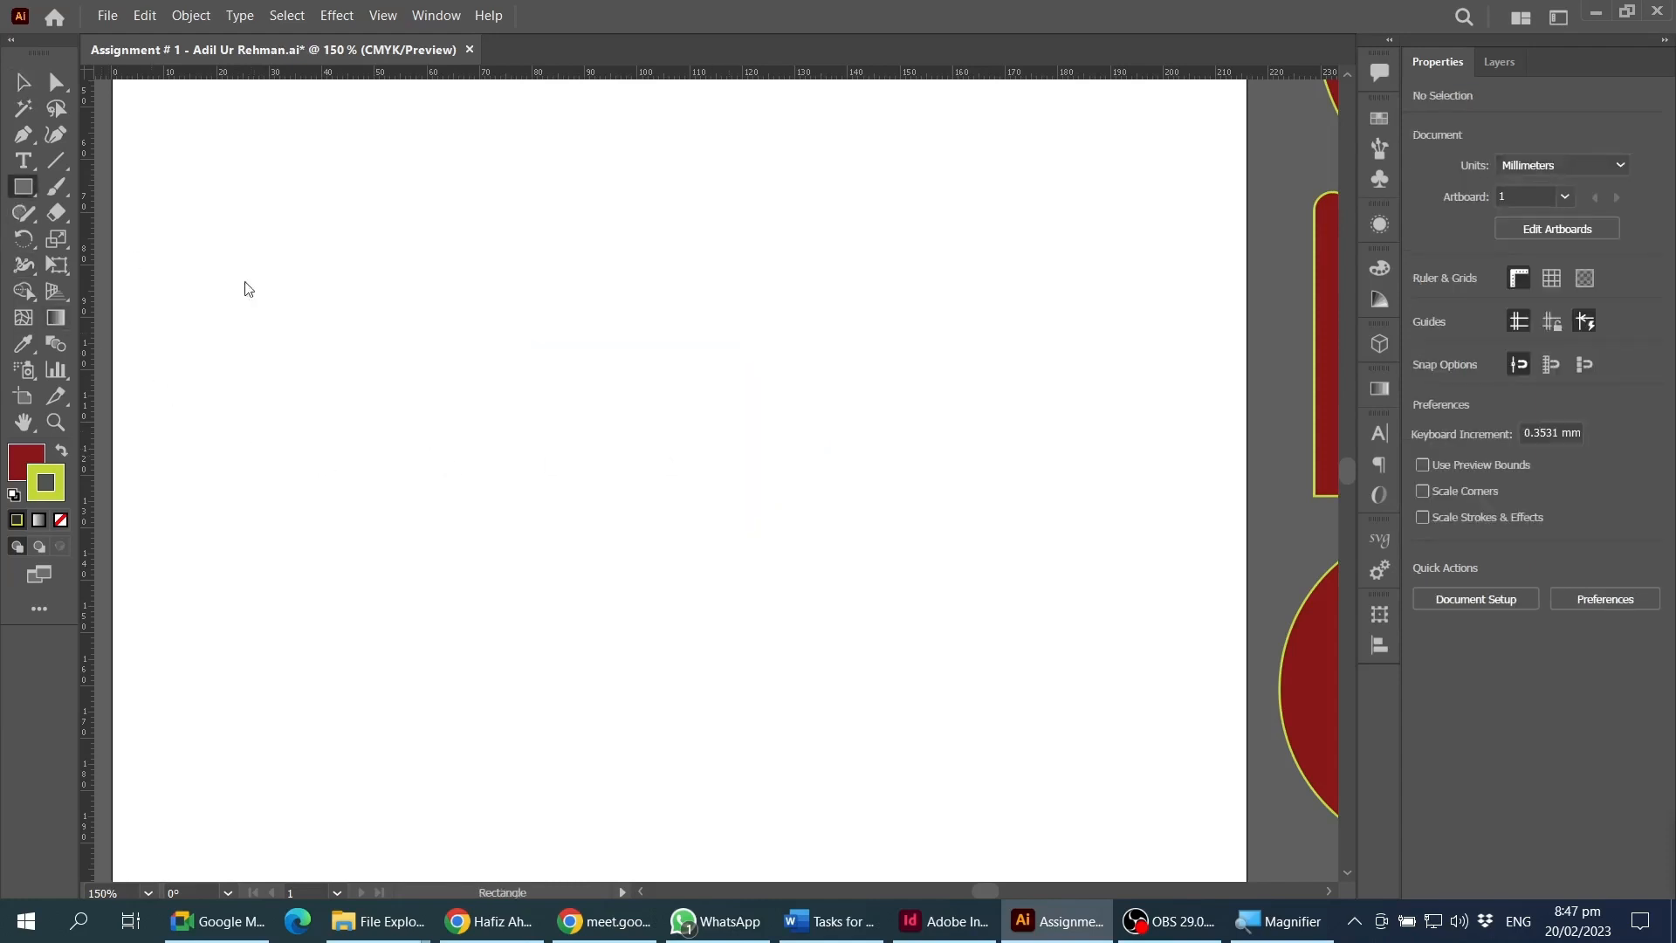
{"action": "left_click_drag", "start_coordinate": [299, 332], "coordinate": [844, 465]}
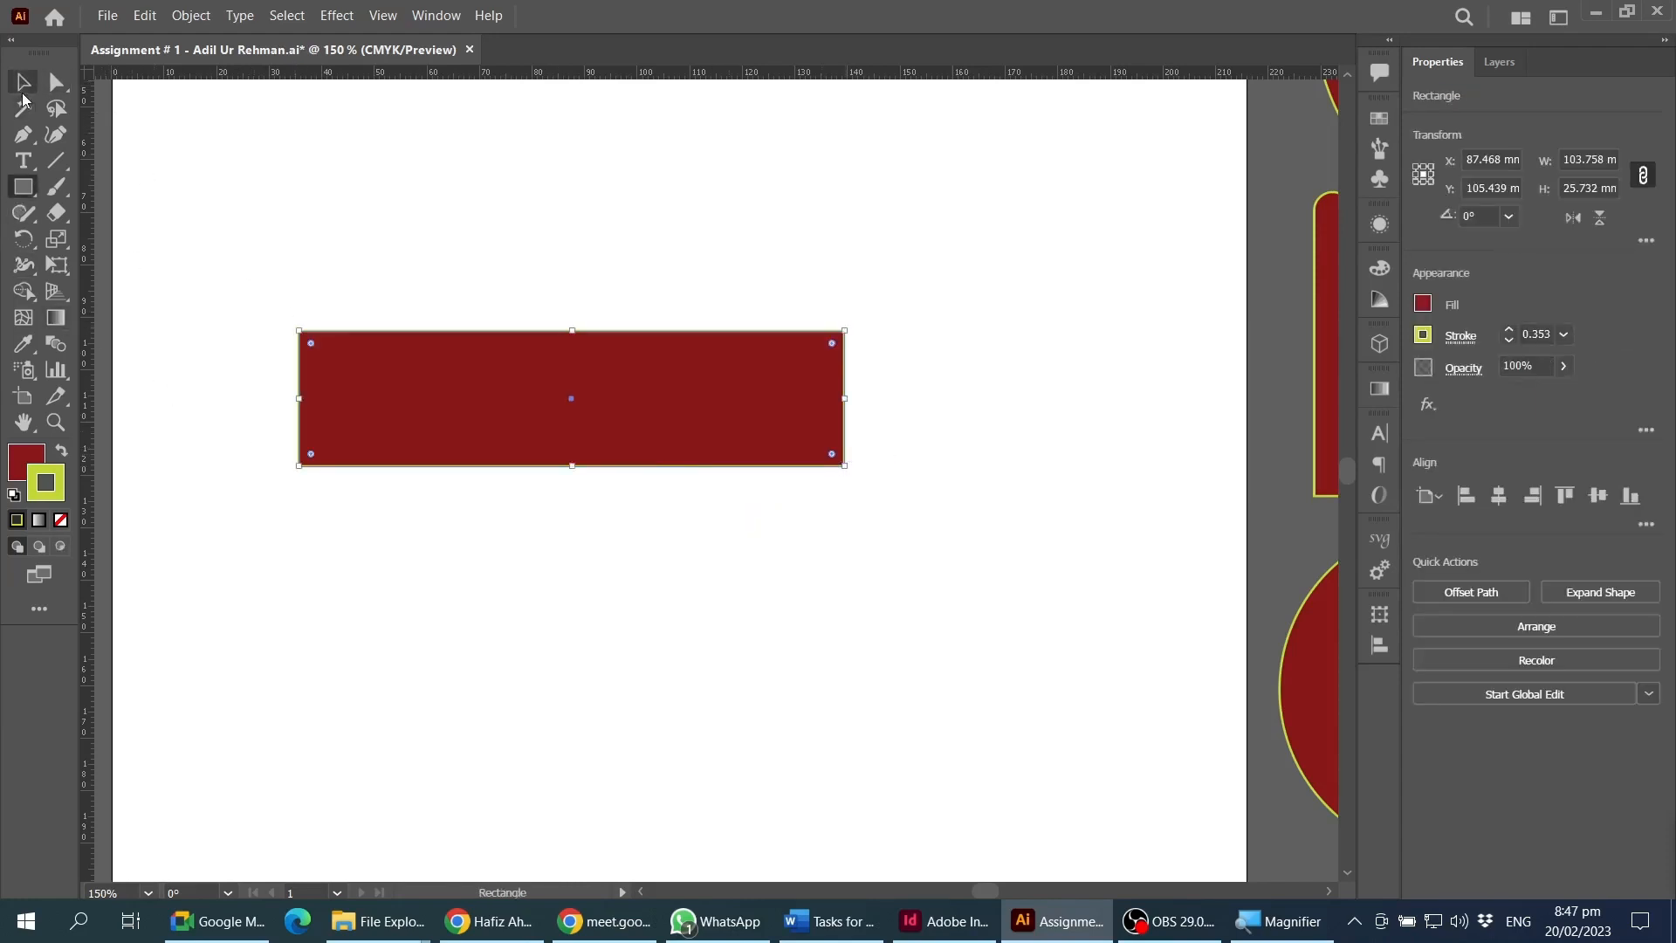
{"action": "left_click", "coordinate": [23, 81]}
{"action": "scroll", "coordinate": [838, 553], "scroll_direction": "left", "scroll_amount": 3}
{"action": "scroll", "coordinate": [960, 366], "scroll_direction": "up", "scroll_amount": 1}
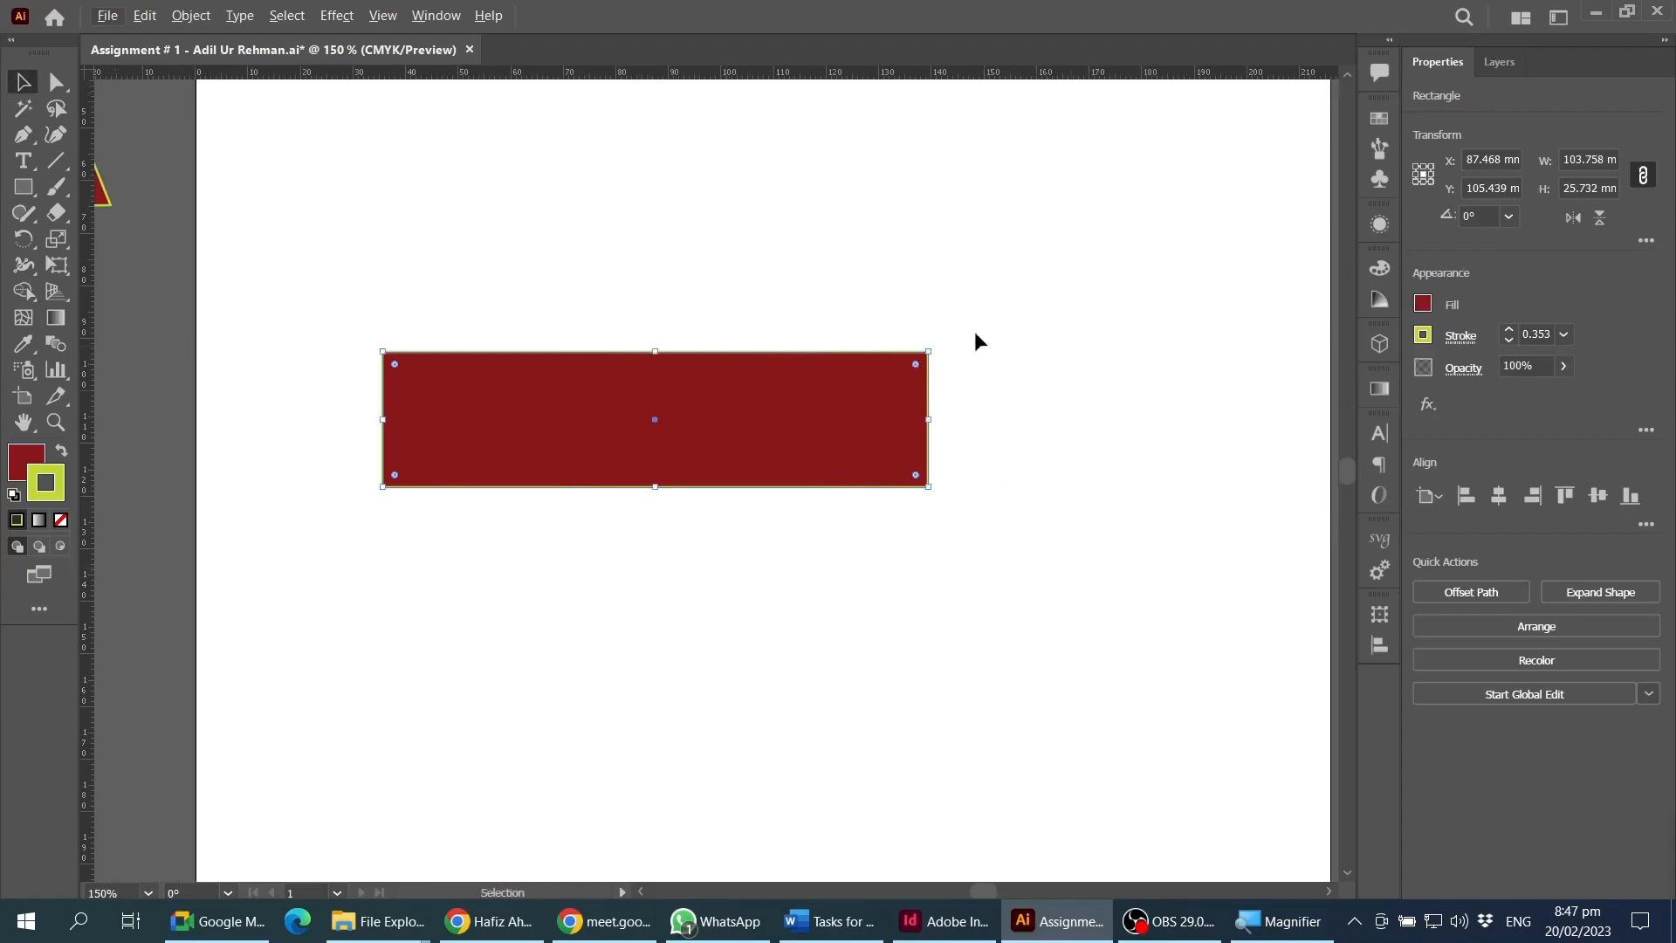
- Move the rectangle down and to the right on the artboard, and rotate it clockwise to a vertical position at 270°
{"action": "left_click_drag", "start_coordinate": [877, 389], "coordinate": [985, 476]}
{"action": "left_click_drag", "start_coordinate": [1040, 422], "coordinate": [794, 743]}
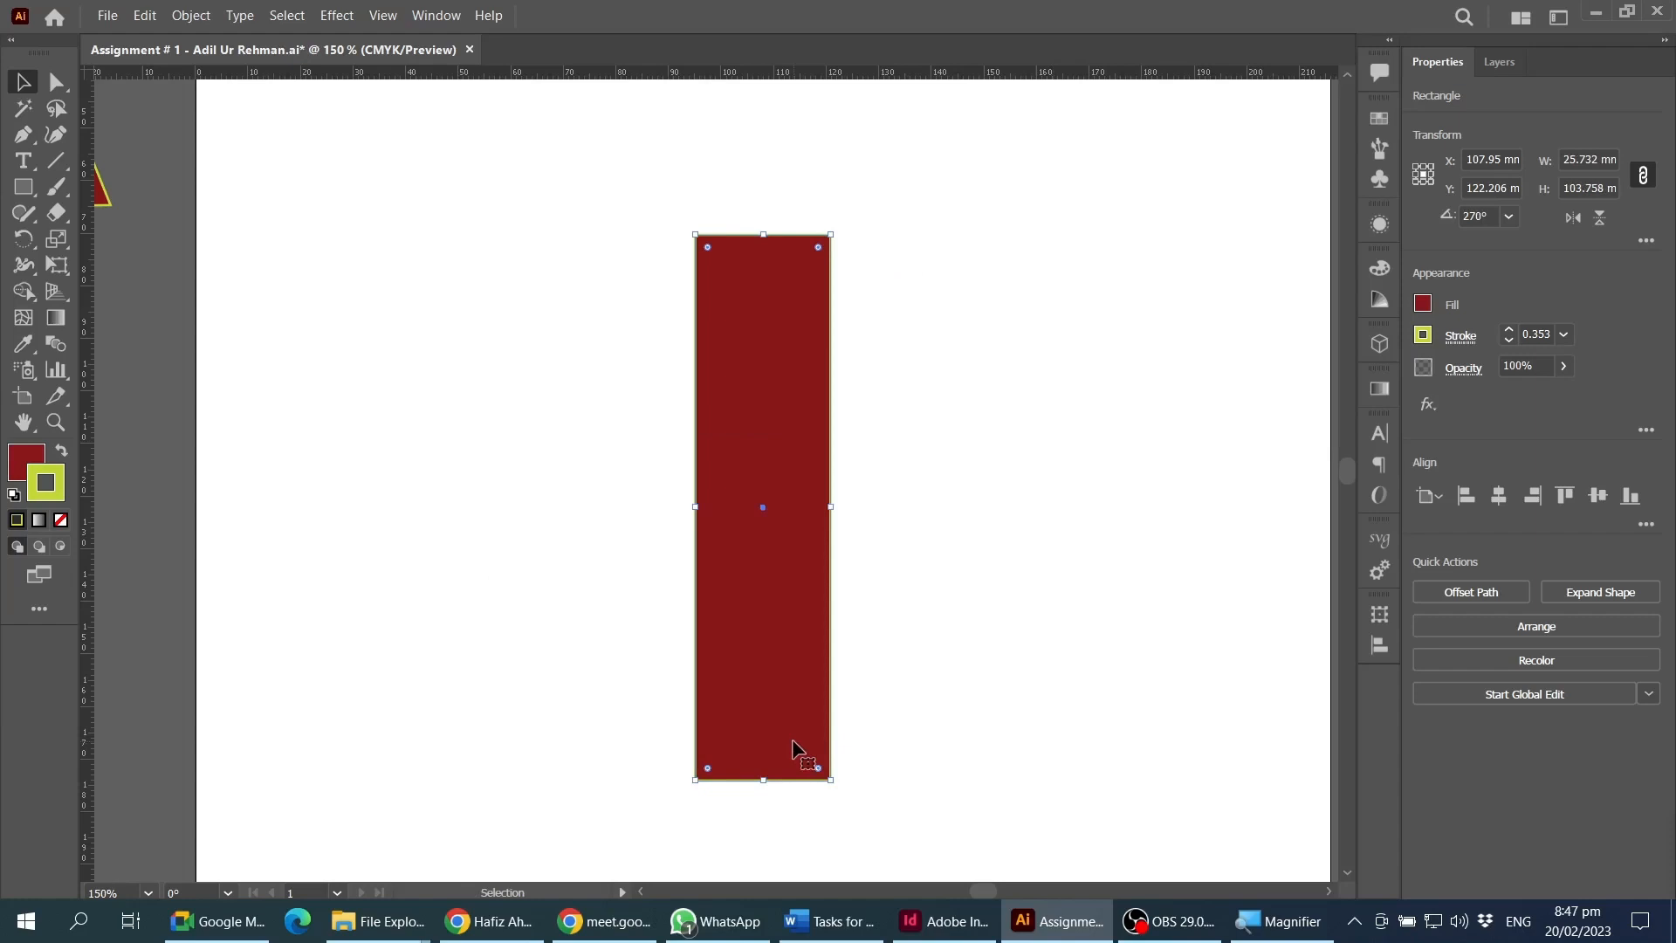
- Delete the vertical rectangle from the artboard, and leave nothing selected
{"action": "left_click", "coordinate": [1477, 216]}
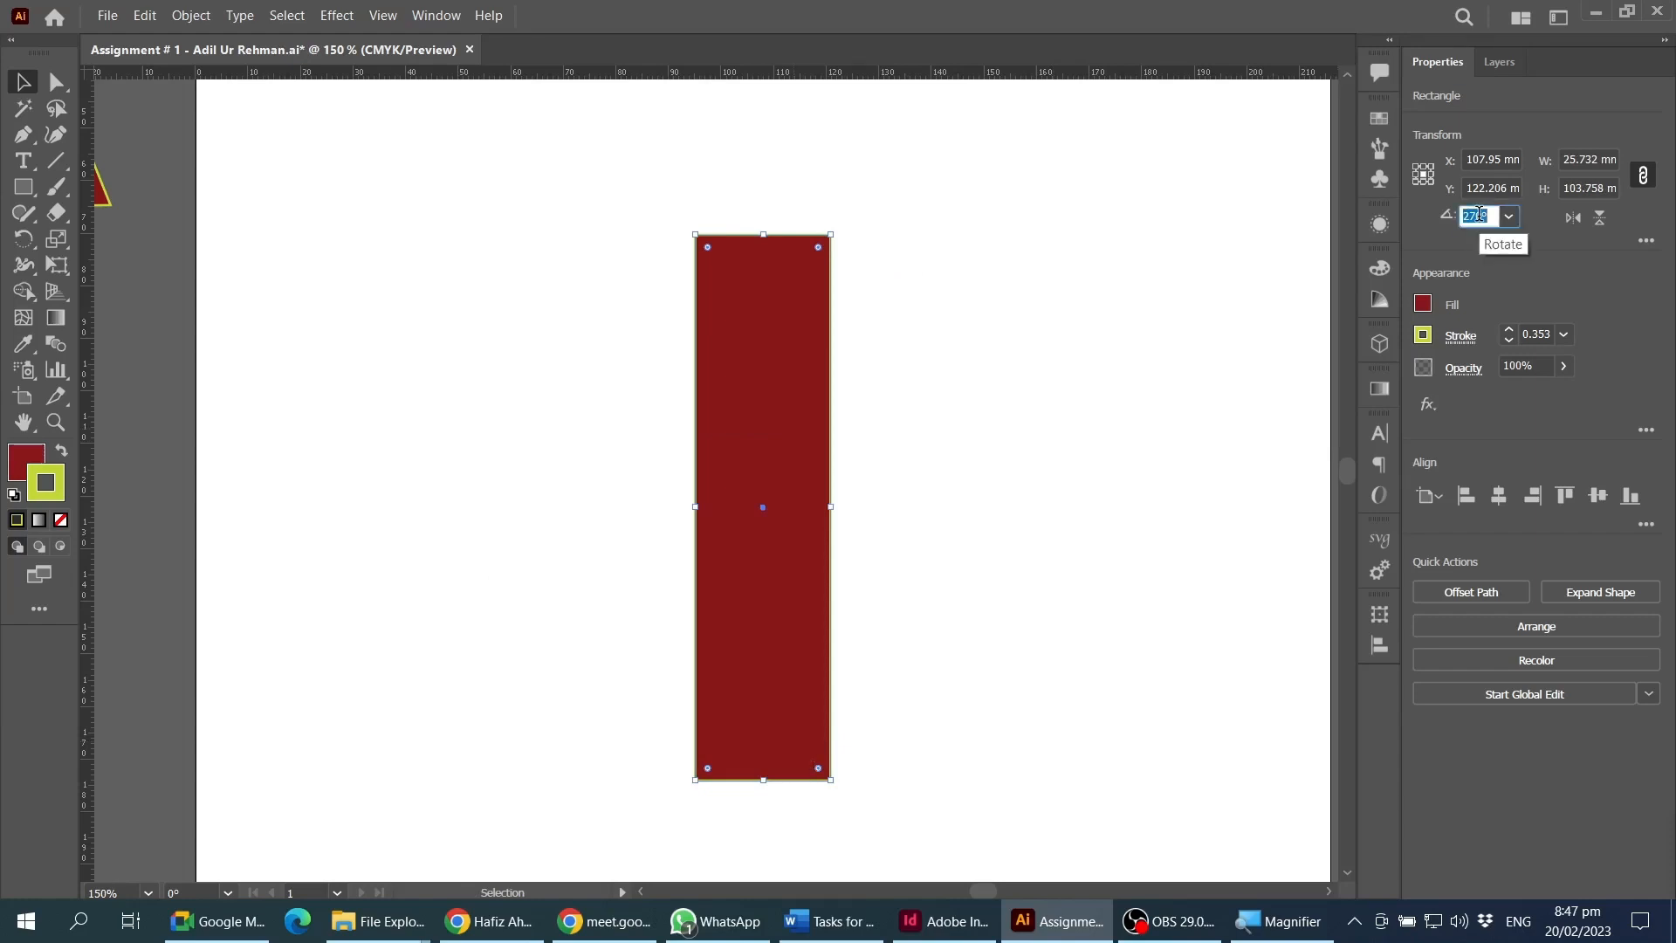
{"action": "key", "text": "Return"}
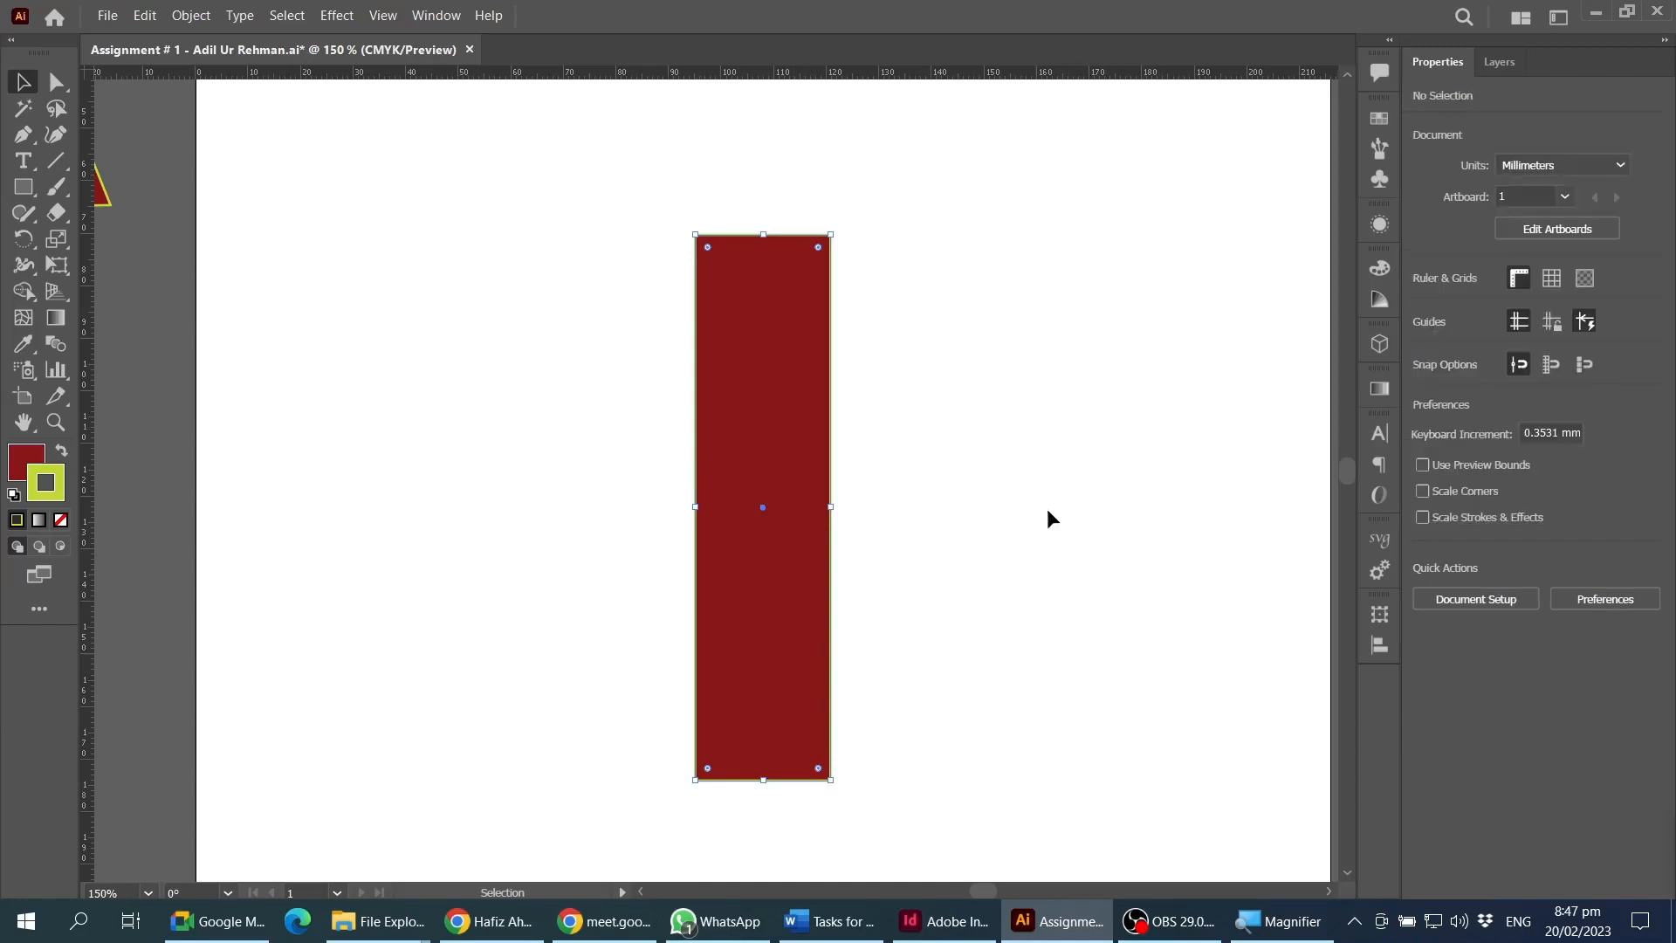
{"action": "key", "text": "Delete"}
{"action": "key", "text": "ctrl+minus"}
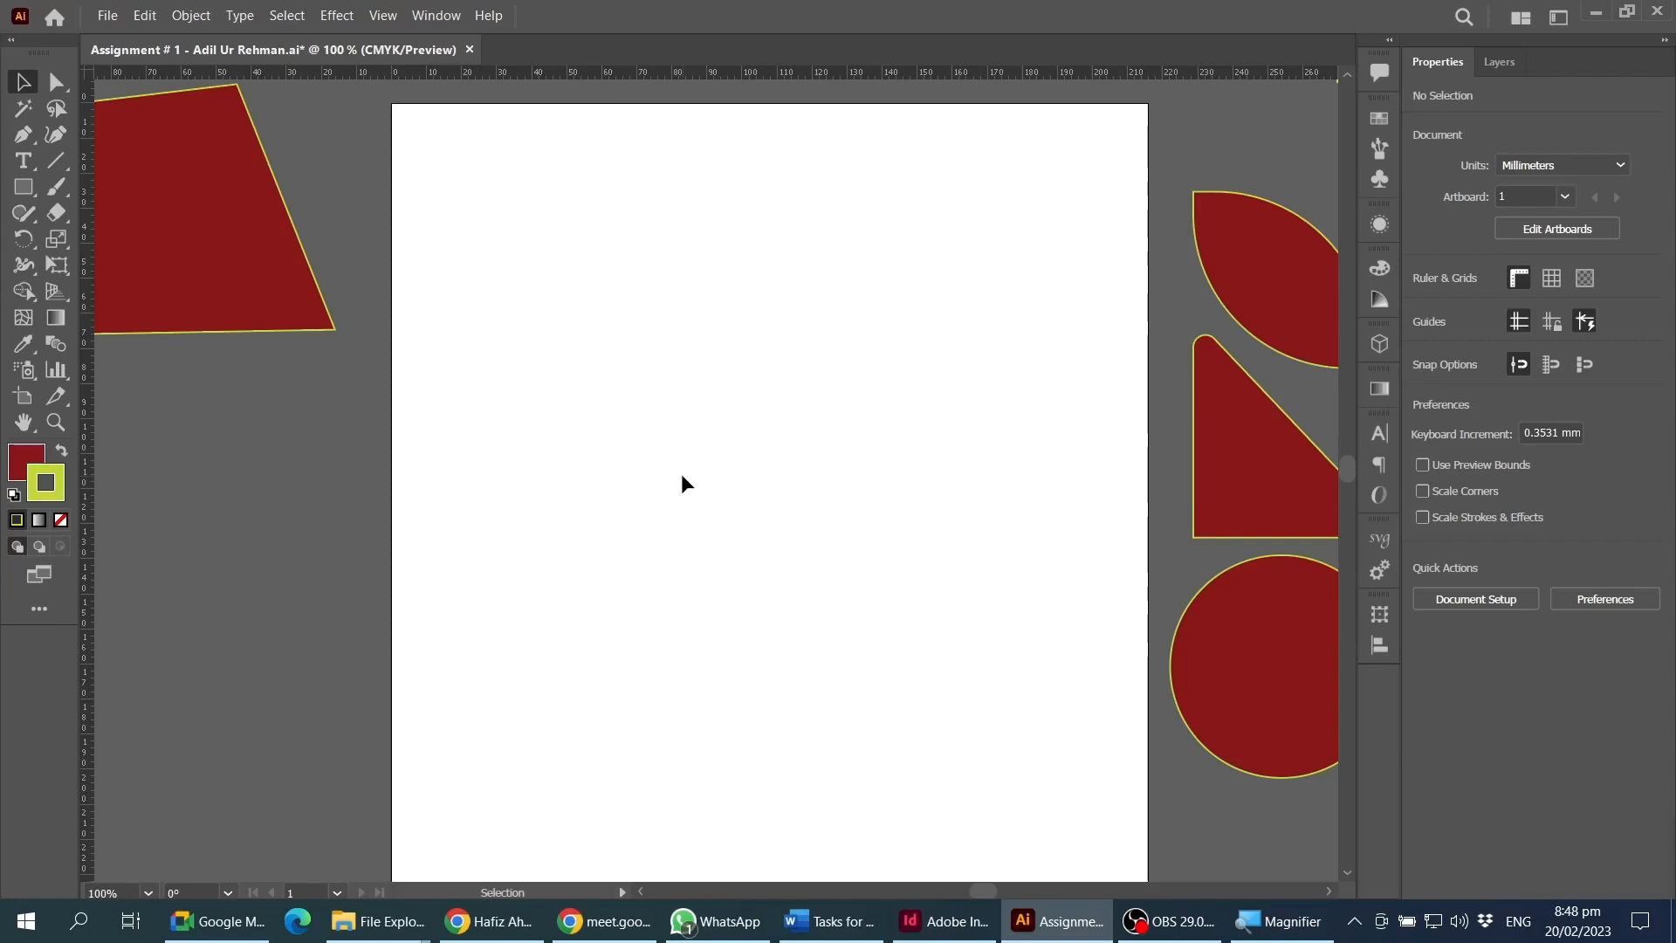
{"action": "scroll", "coordinate": [646, 545], "scroll_direction": "up", "scroll_amount": 2}
{"action": "left_click", "coordinate": [214, 243]}
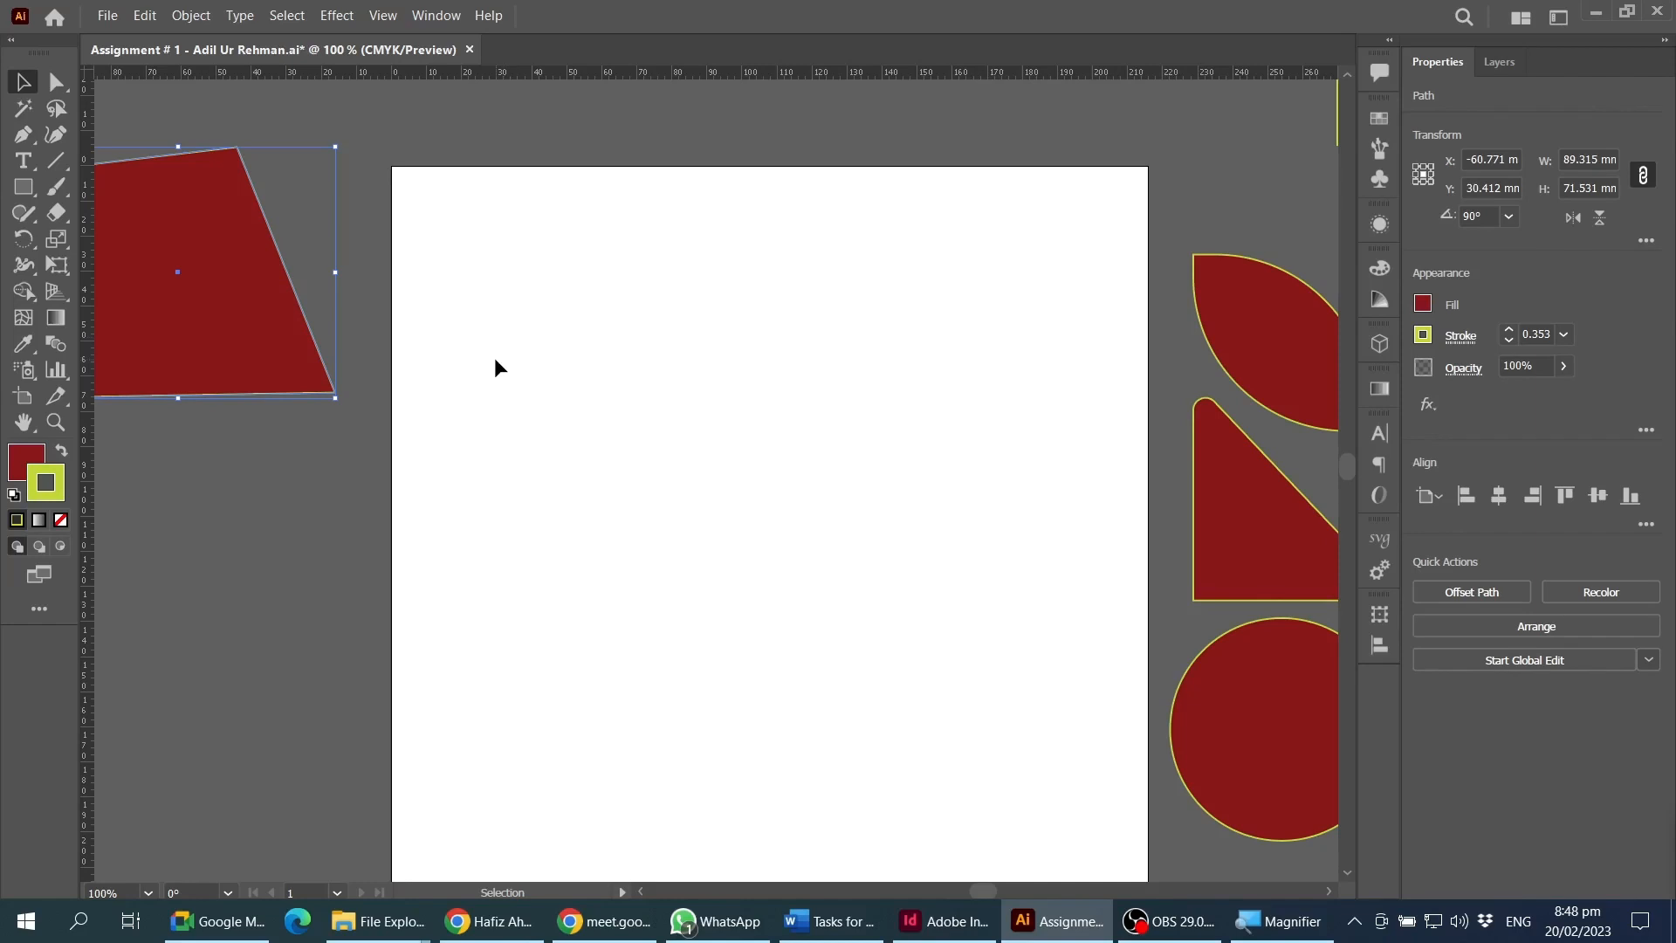
{"action": "left_click", "coordinate": [533, 414]}
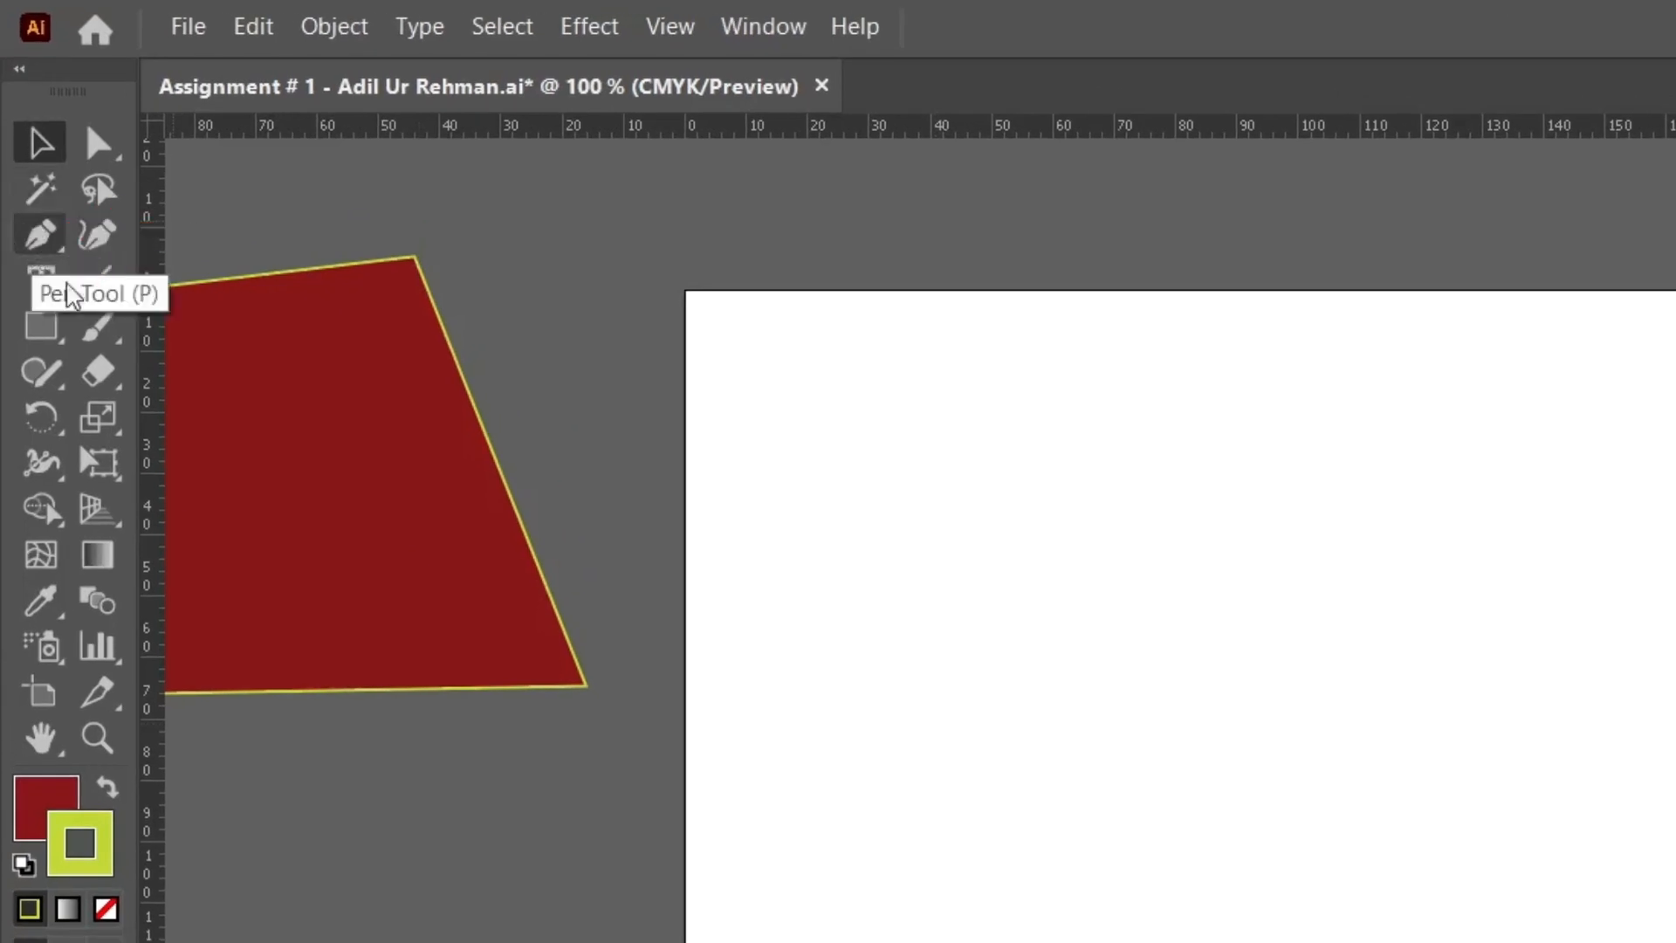
- Start a straight-segment path with the Pen tool, placing three anchor points across the upper part of the empty artboard
{"action": "key", "text": "p"}
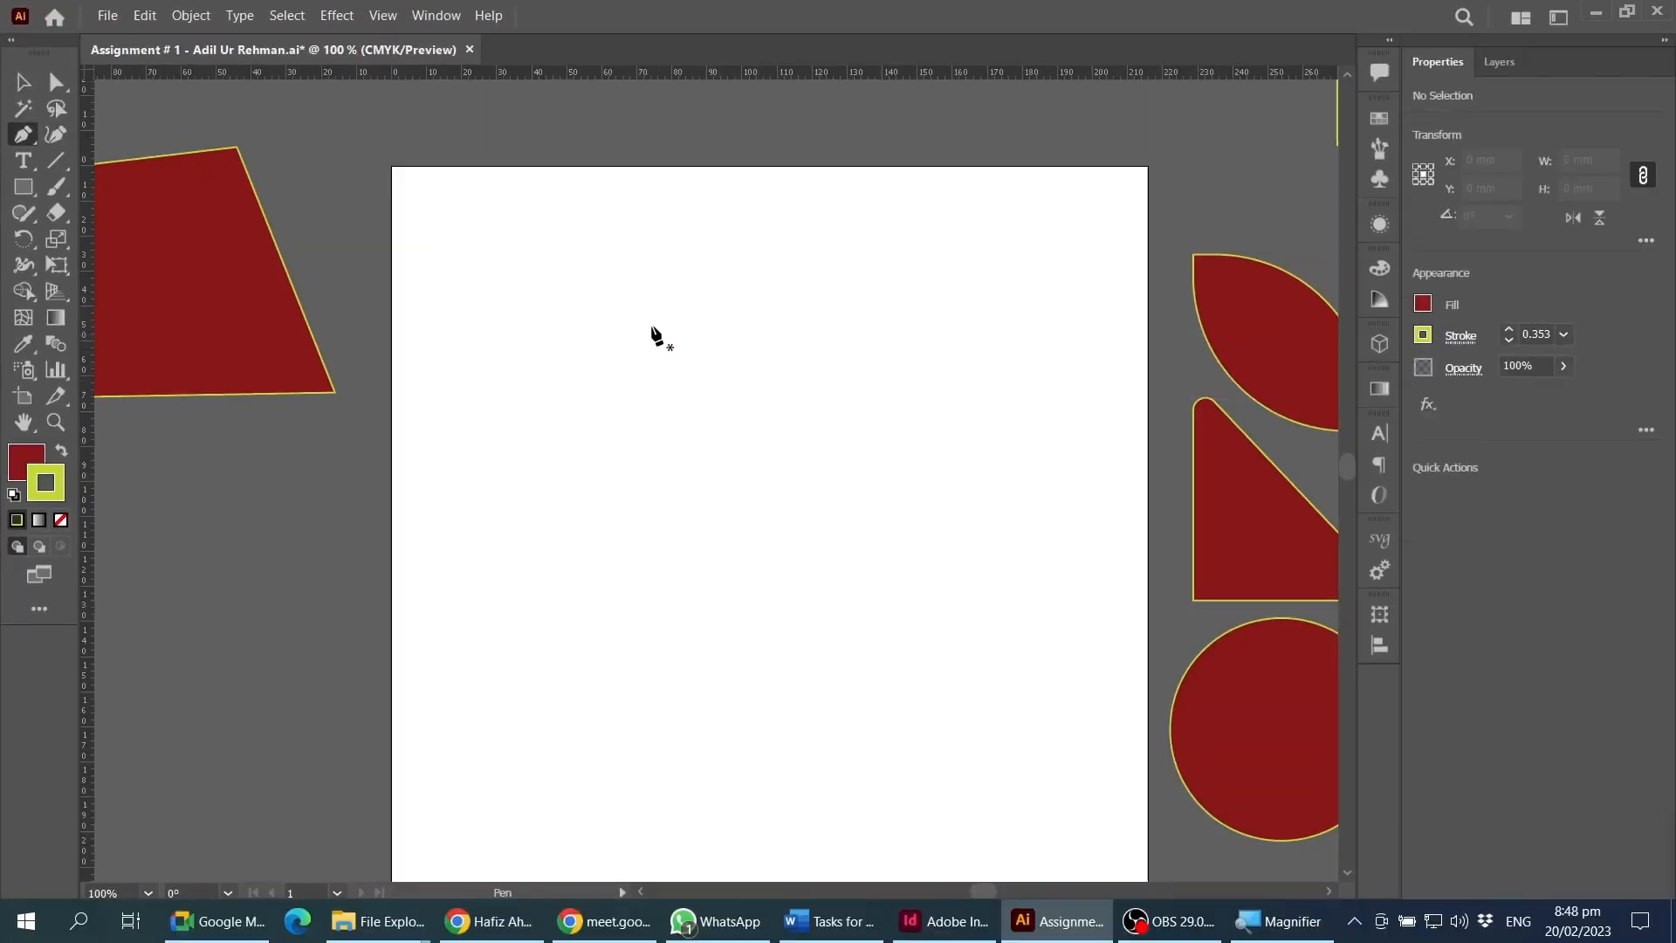
{"action": "left_click", "coordinate": [533, 301]}
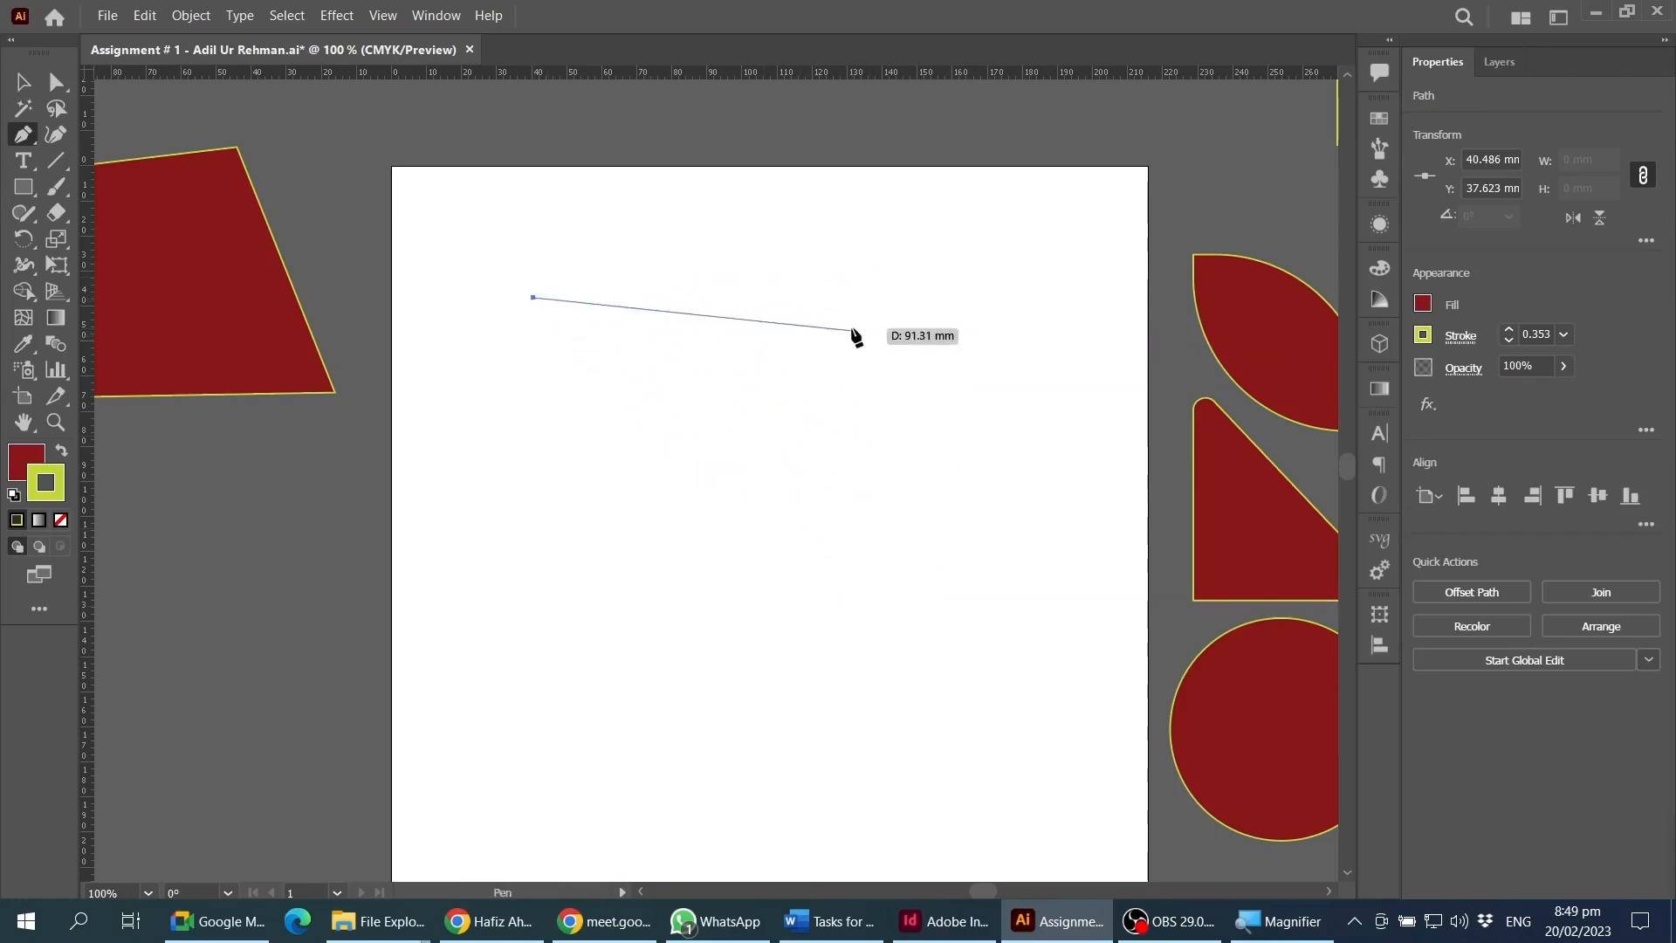
{"action": "left_click", "coordinate": [753, 204]}
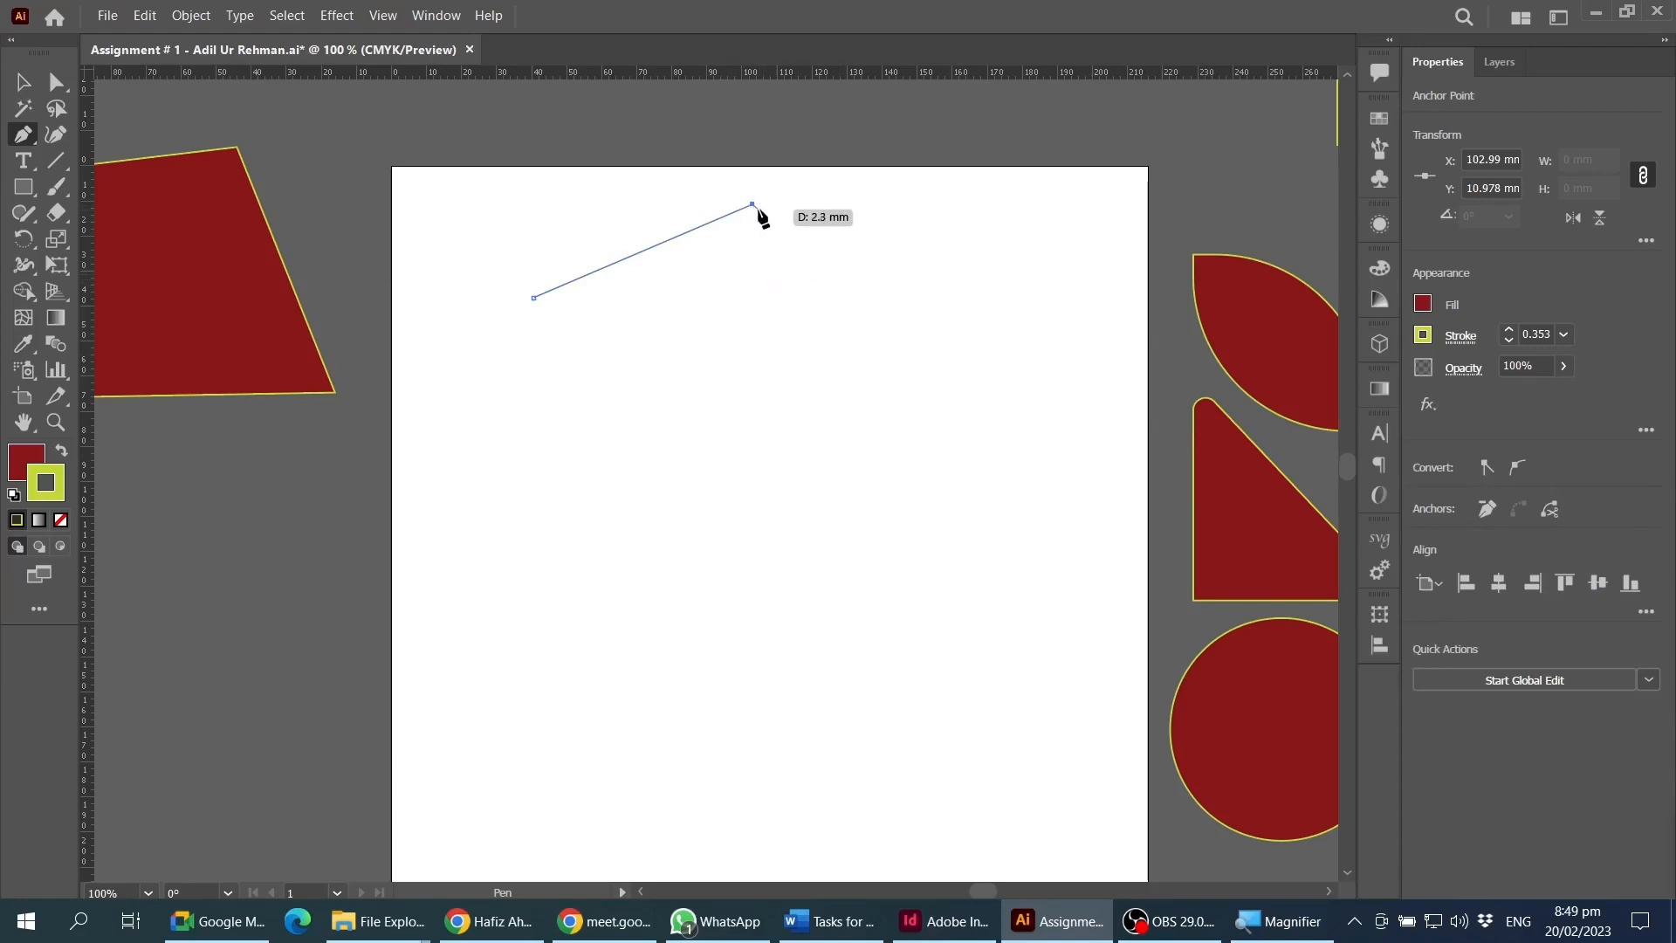
{"action": "left_click", "coordinate": [977, 415]}
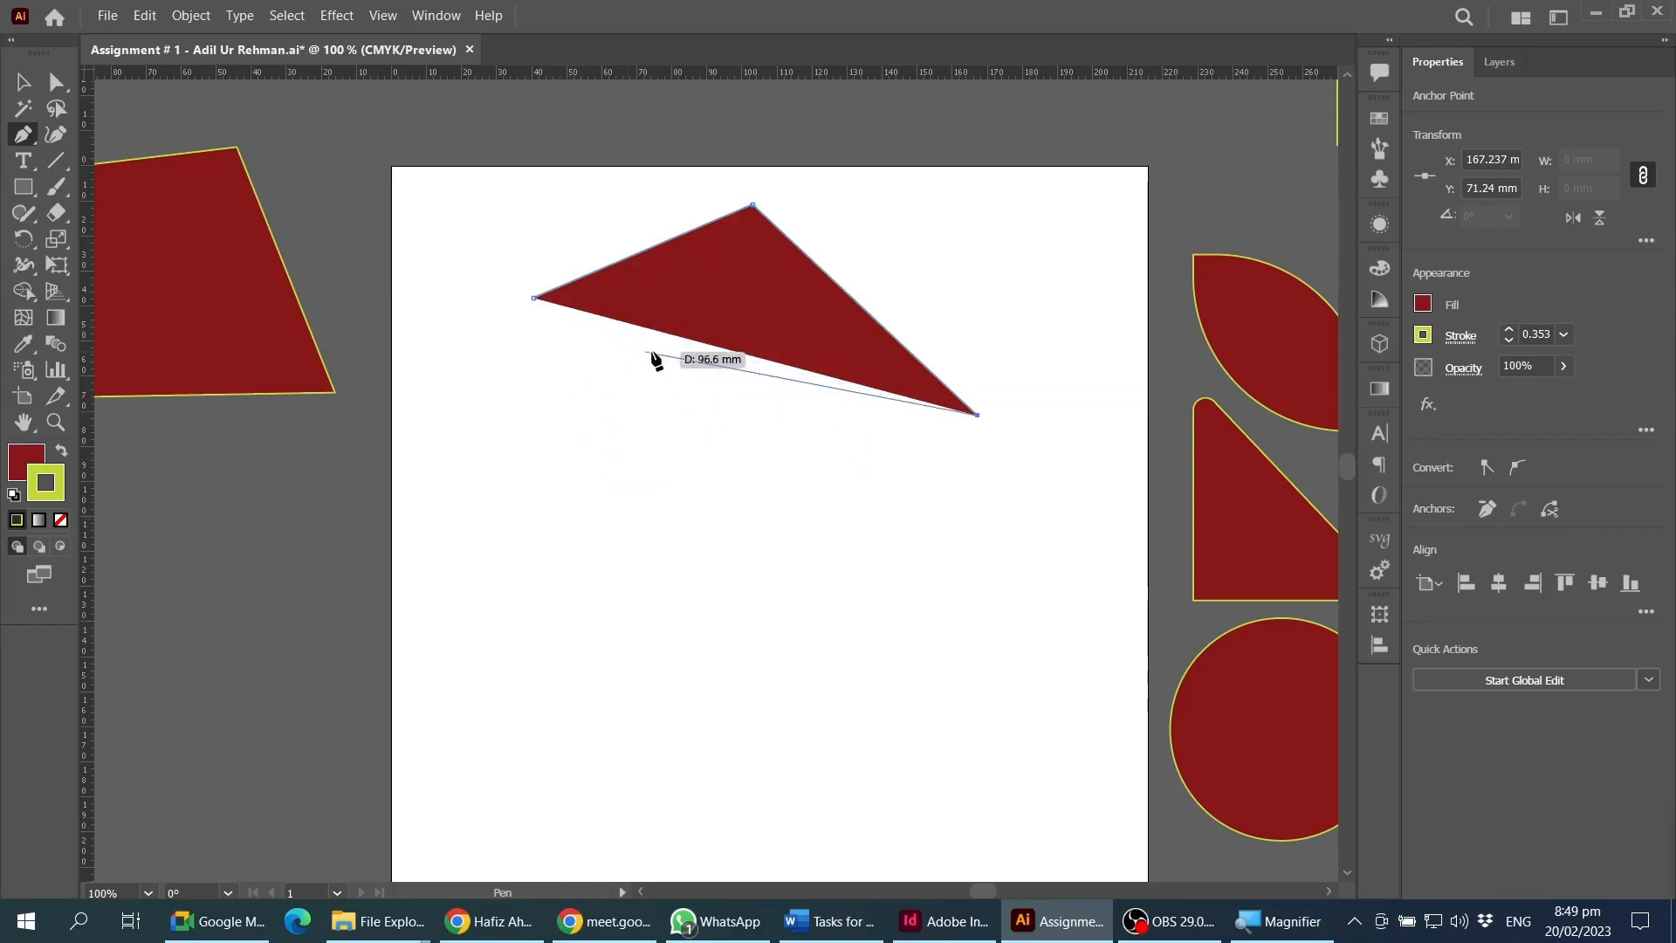
- Remove the open path's fill and set its stroke to bright red (C 0, M 99.33, Y 100, K 0)
{"action": "left_click", "coordinate": [19, 461]}
{"action": "left_click", "coordinate": [61, 520]}
{"action": "left_click", "coordinate": [55, 485]}
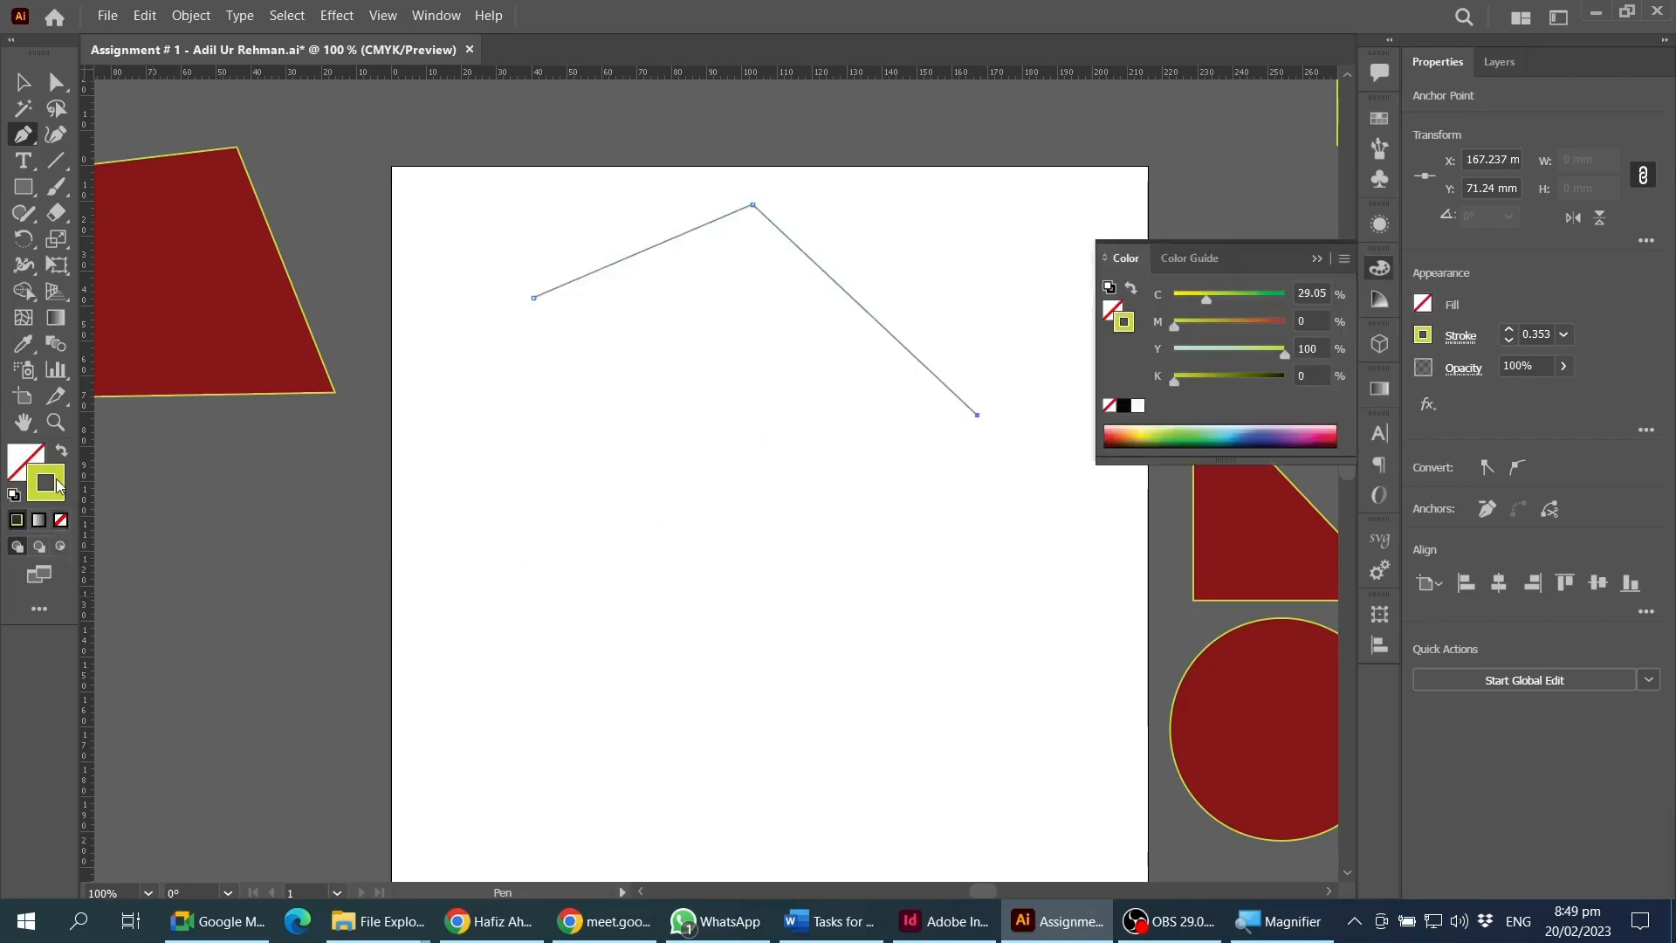
{"action": "double_click", "coordinate": [48, 483]}
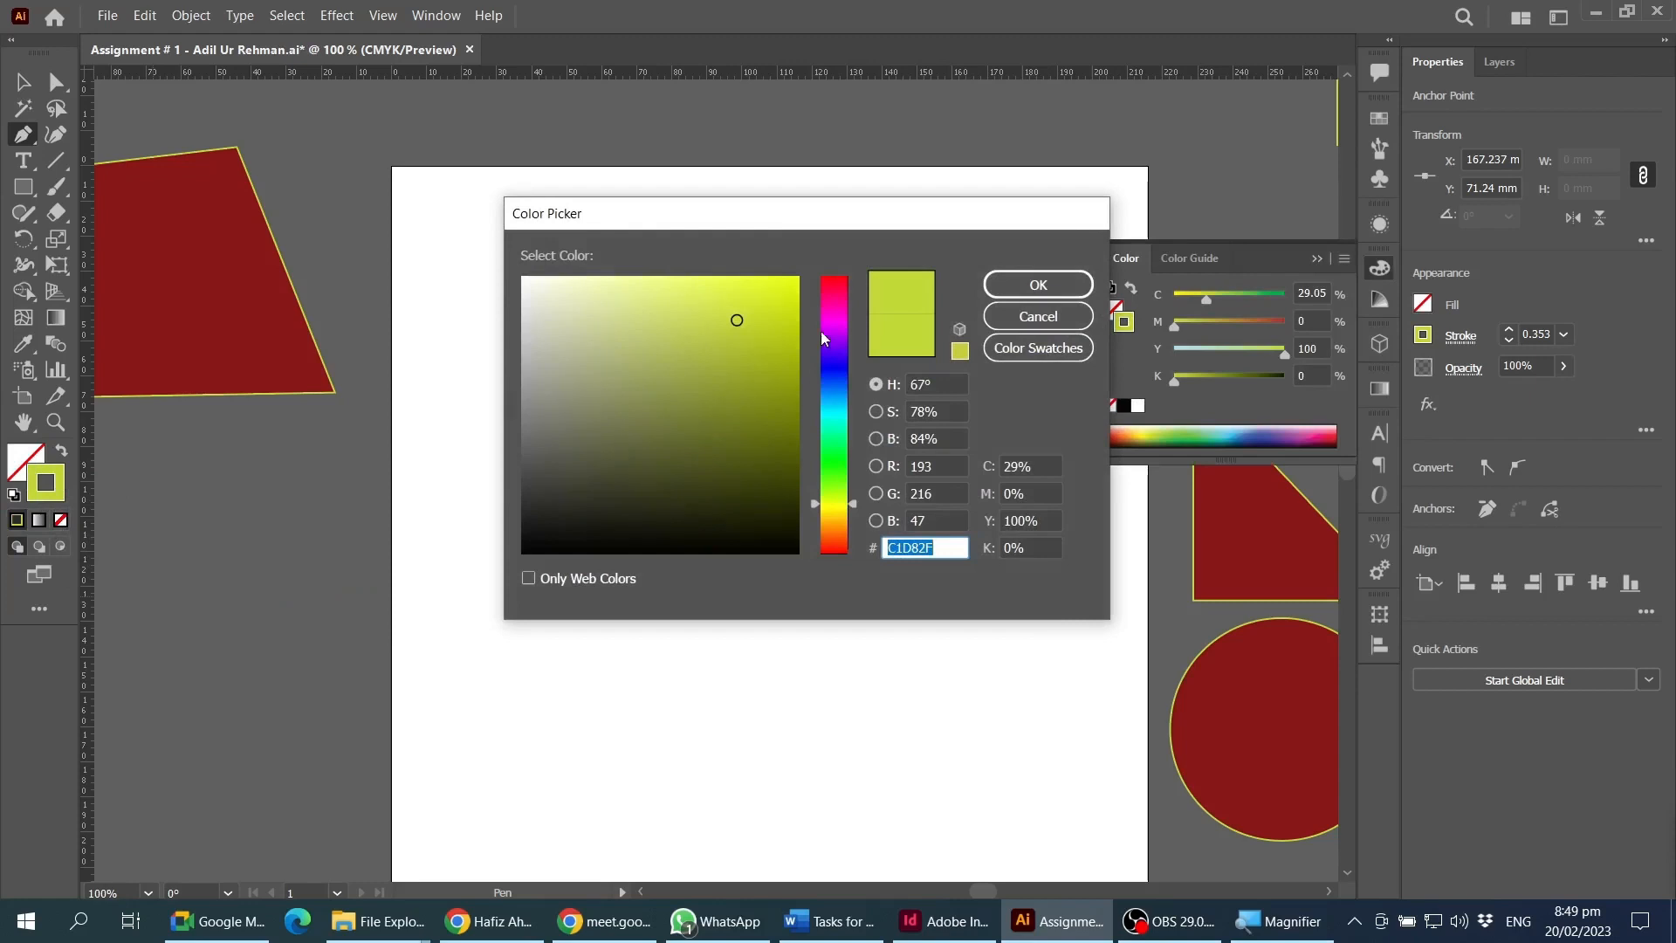
{"action": "left_click_drag", "start_coordinate": [836, 298], "coordinate": [846, 257]}
{"action": "left_click_drag", "start_coordinate": [783, 312], "coordinate": [801, 276]}
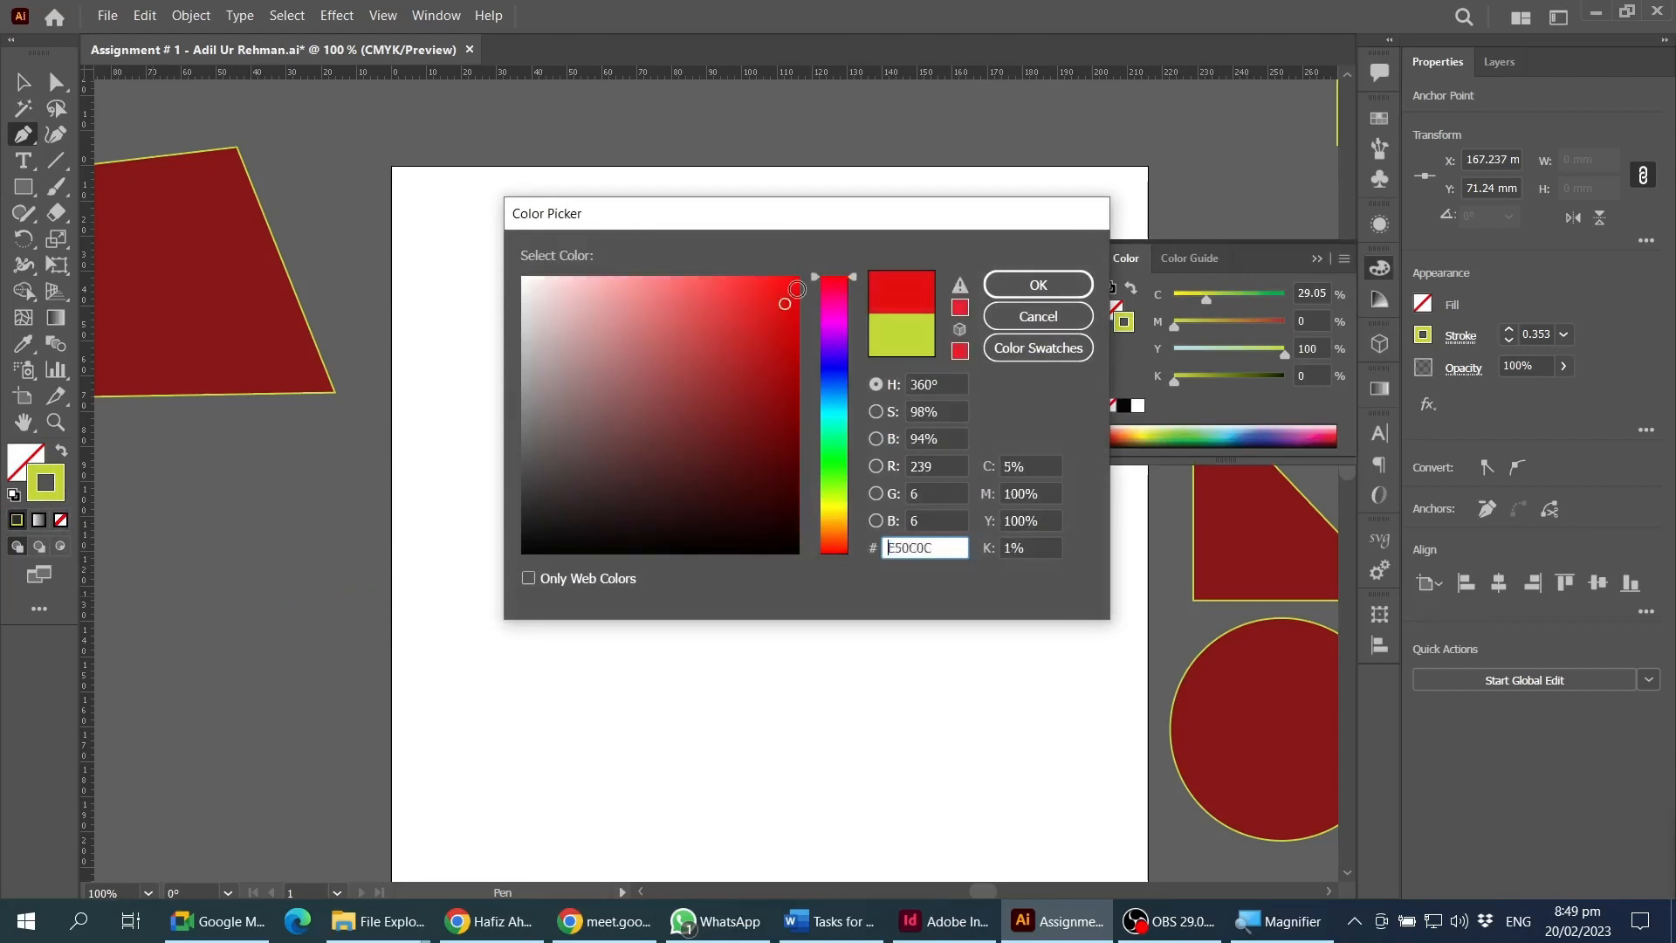
{"action": "left_click", "coordinate": [1058, 290]}
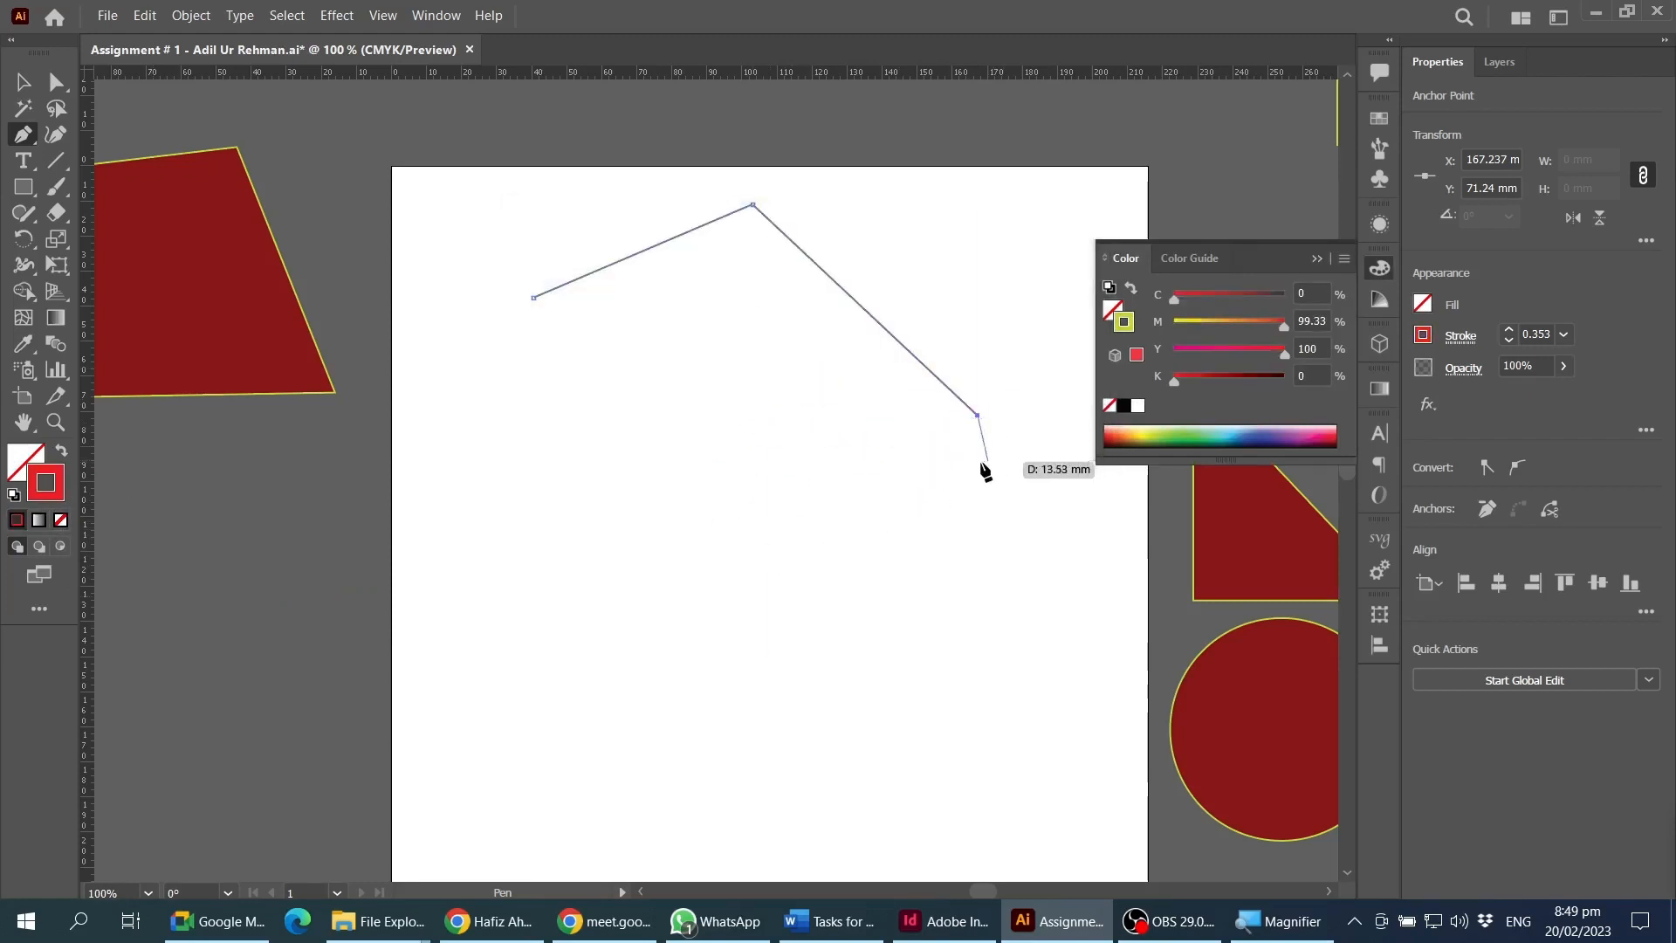
- Continue the path with eleven more straight-segment points in a jagged zigzag, and close it at its starting anchor
{"action": "left_click", "coordinate": [1010, 579]}
{"action": "left_click", "coordinate": [1043, 674]}
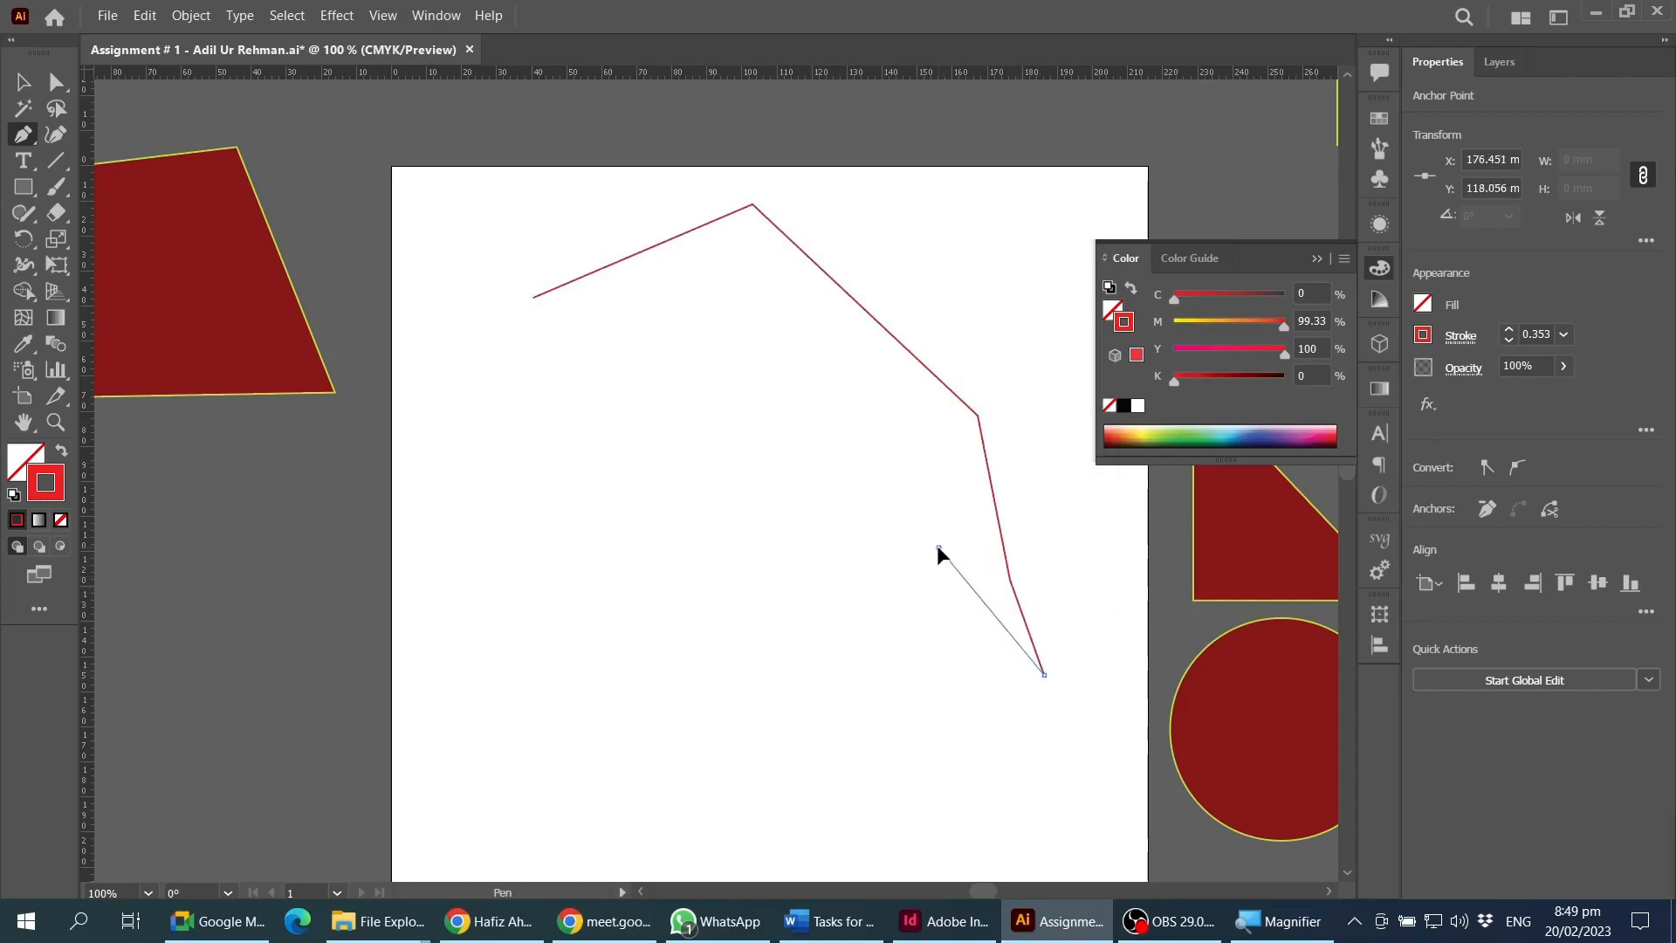
{"action": "left_click", "coordinate": [938, 548]}
{"action": "left_click", "coordinate": [664, 581]}
{"action": "left_click", "coordinate": [816, 446]}
{"action": "left_click", "coordinate": [928, 495]}
{"action": "left_click", "coordinate": [876, 378]}
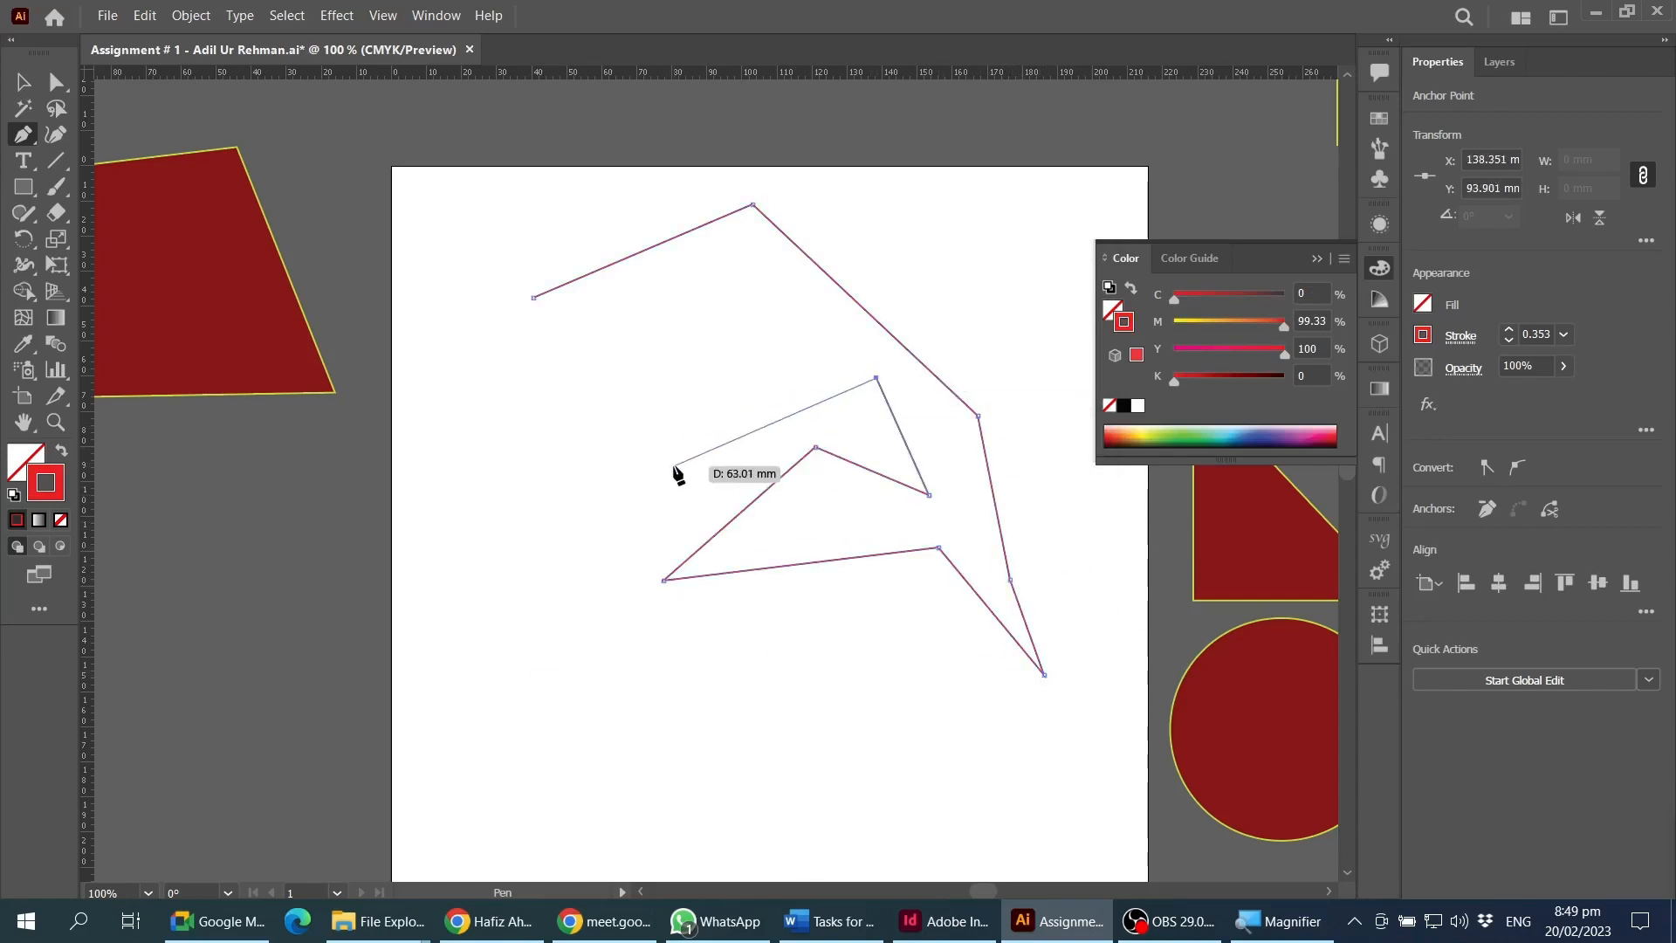
{"action": "left_click", "coordinate": [674, 466]}
{"action": "left_click", "coordinate": [758, 349]}
{"action": "left_click", "coordinate": [752, 249]}
{"action": "left_click", "coordinate": [560, 419]}
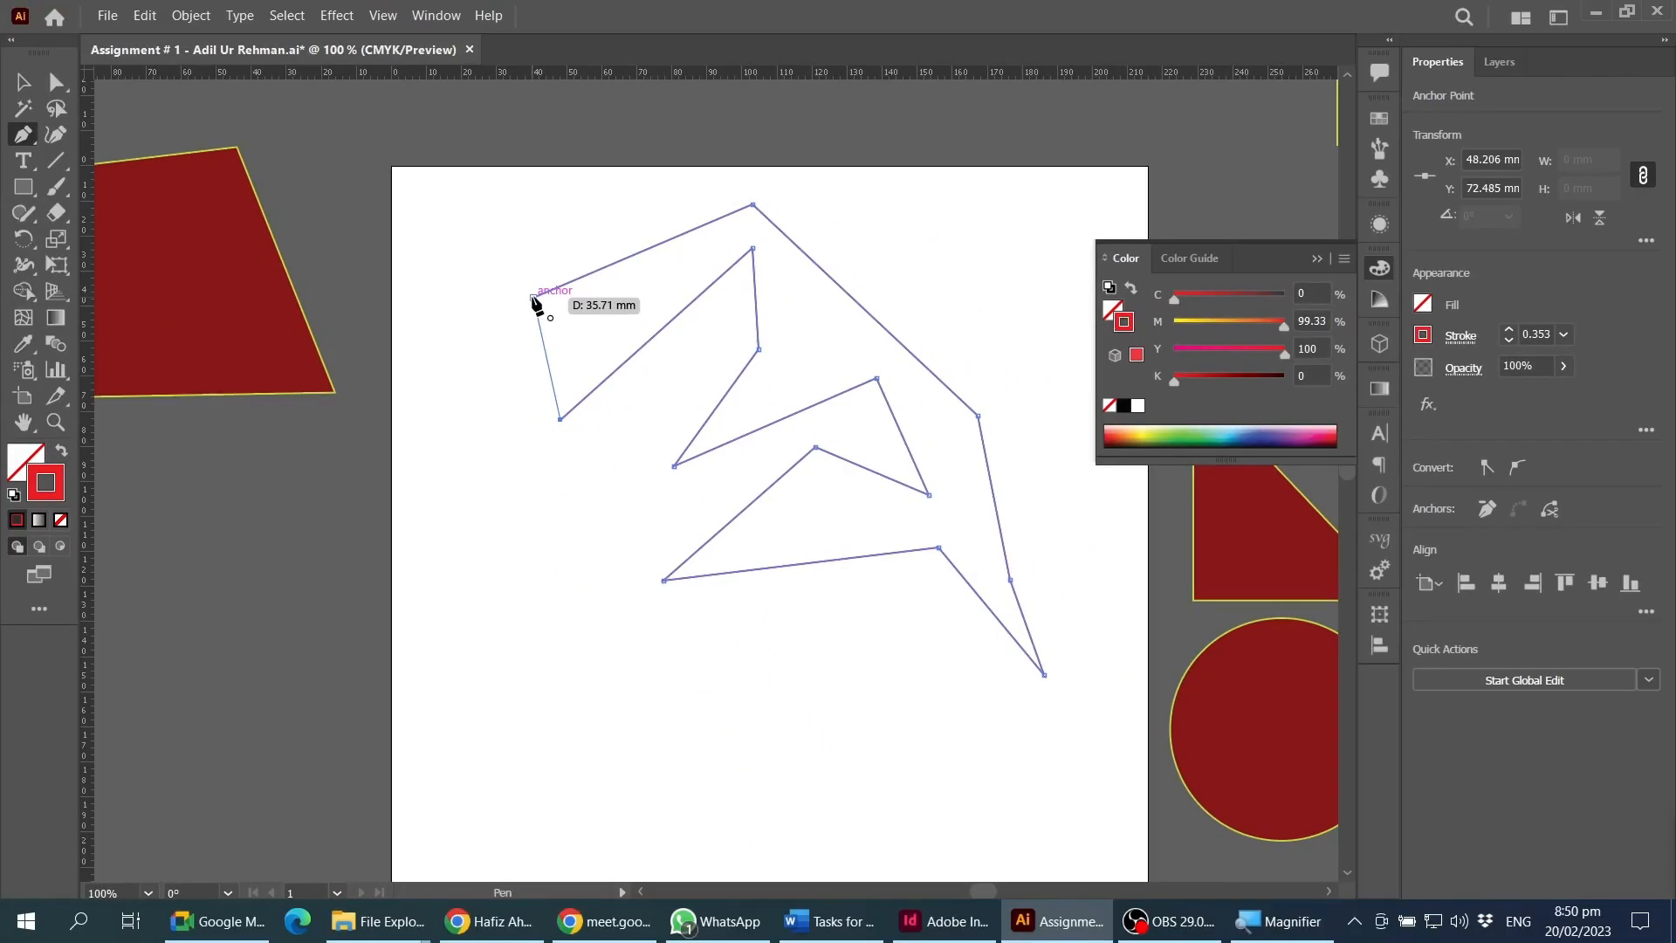
{"action": "left_click", "coordinate": [533, 297]}
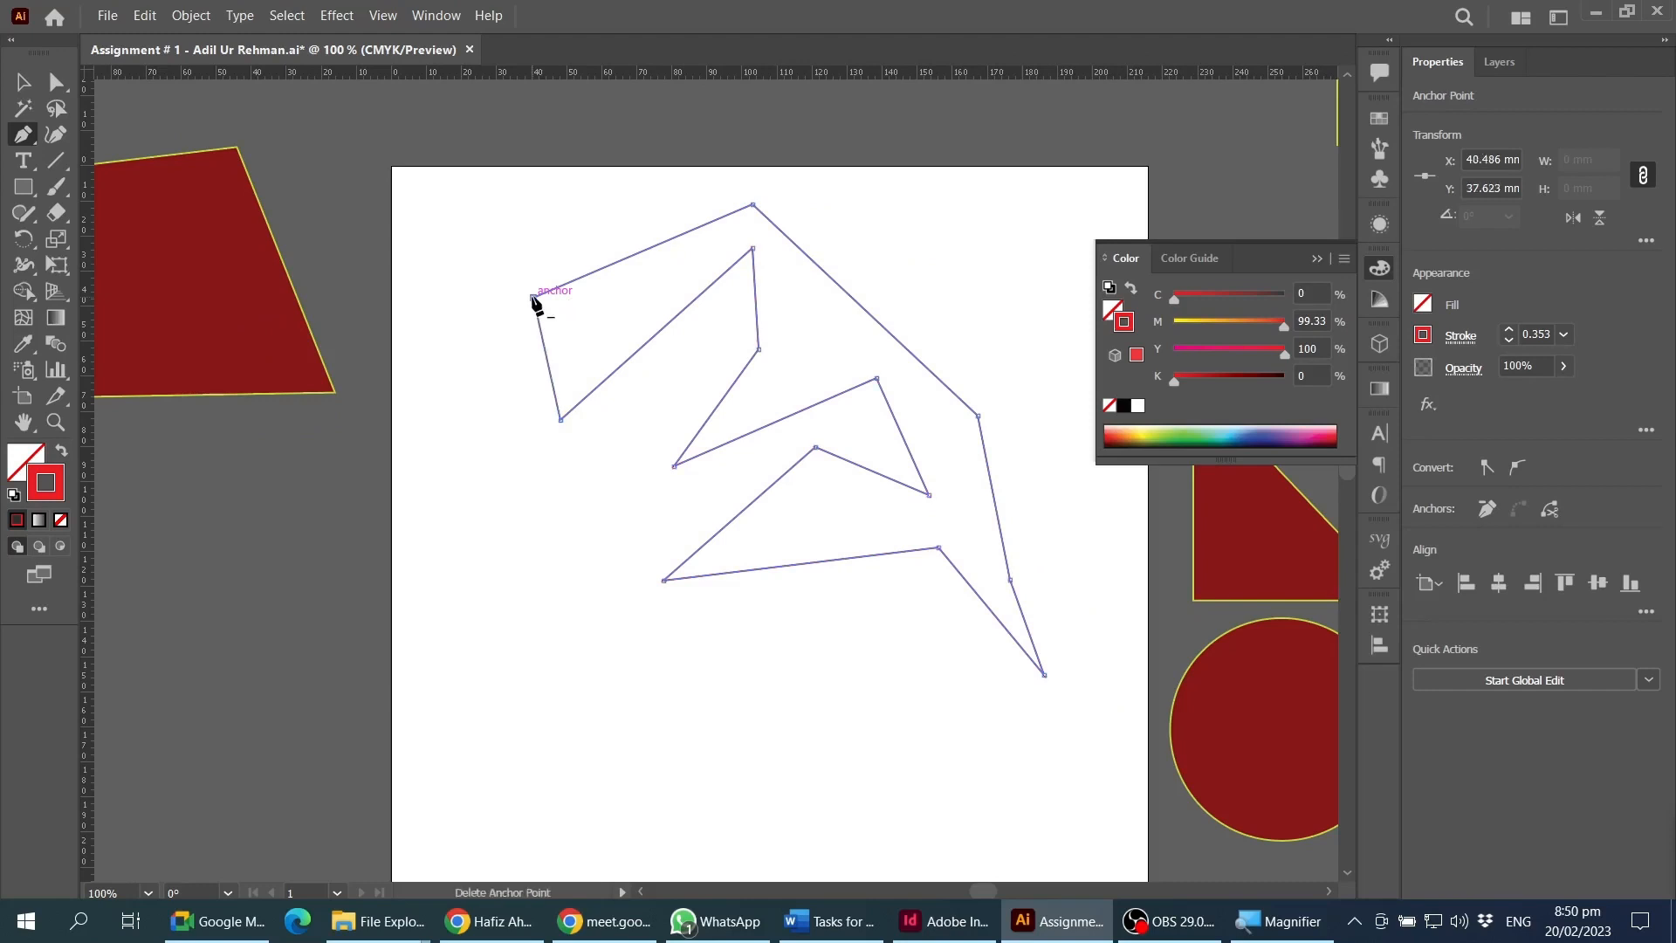
- Select the closed zigzag outline with the Selection tool and move it slightly down on the artboard
{"action": "left_click", "coordinate": [23, 81]}
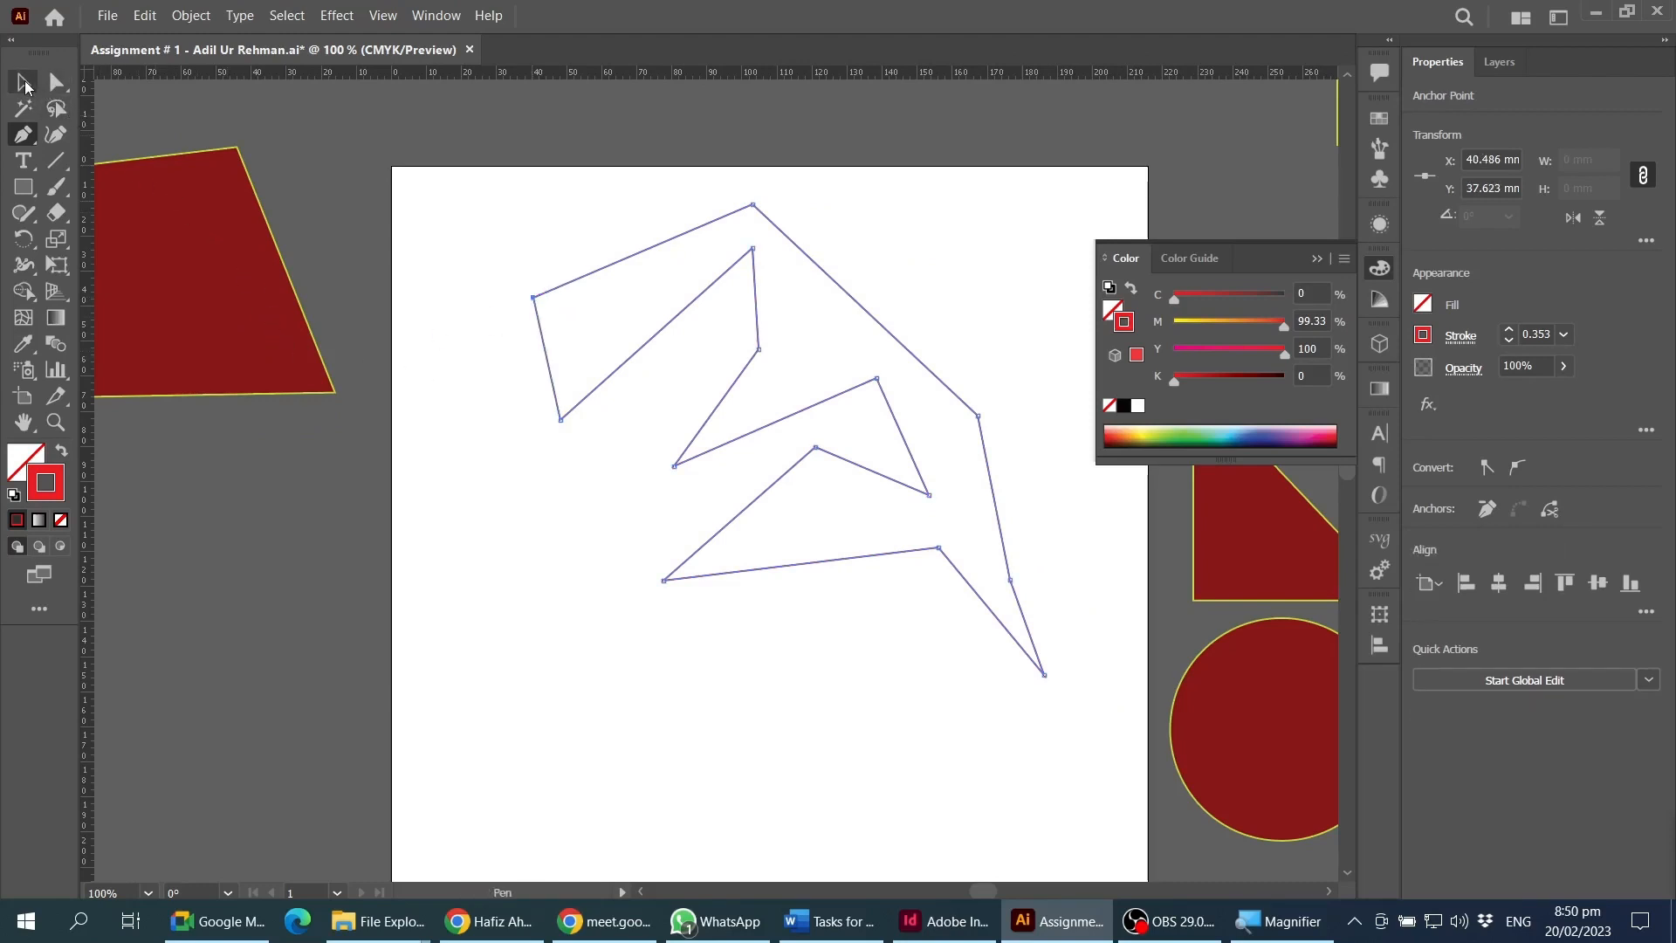
{"action": "left_click", "coordinate": [874, 300]}
{"action": "left_click_drag", "start_coordinate": [861, 311], "coordinate": [867, 349]}
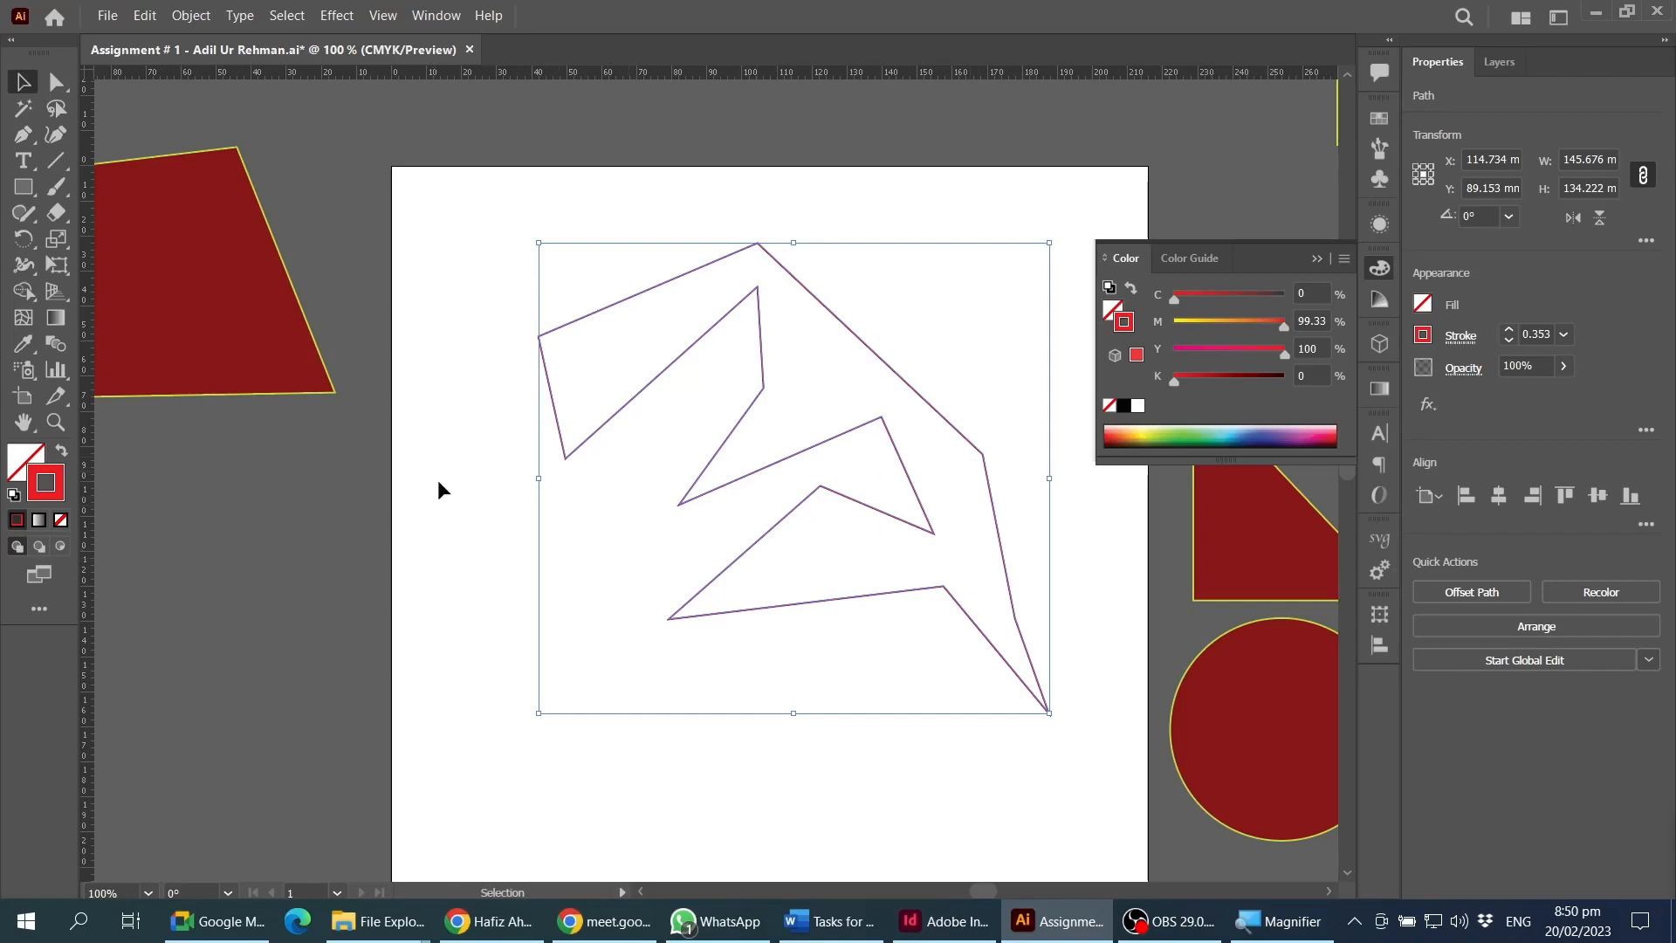
- Fill the zigzag shape with pale yellow F8FFB0, and move it slightly down and to the right
{"action": "double_click", "coordinate": [24, 460]}
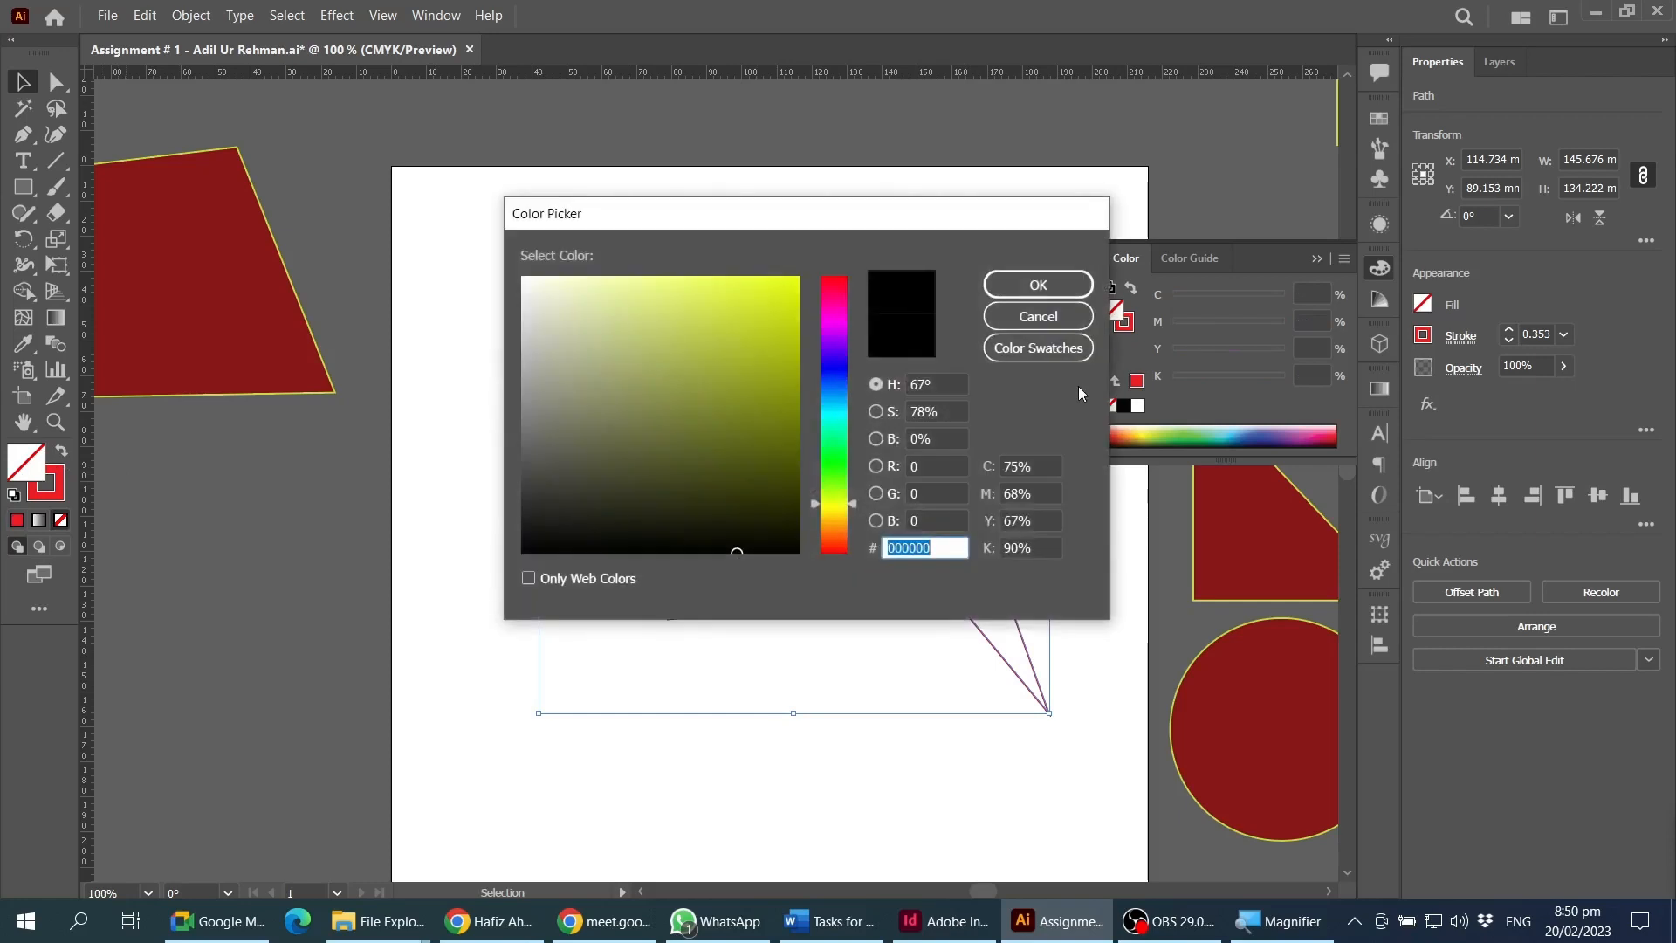
{"action": "left_click_drag", "start_coordinate": [749, 399], "coordinate": [607, 275]}
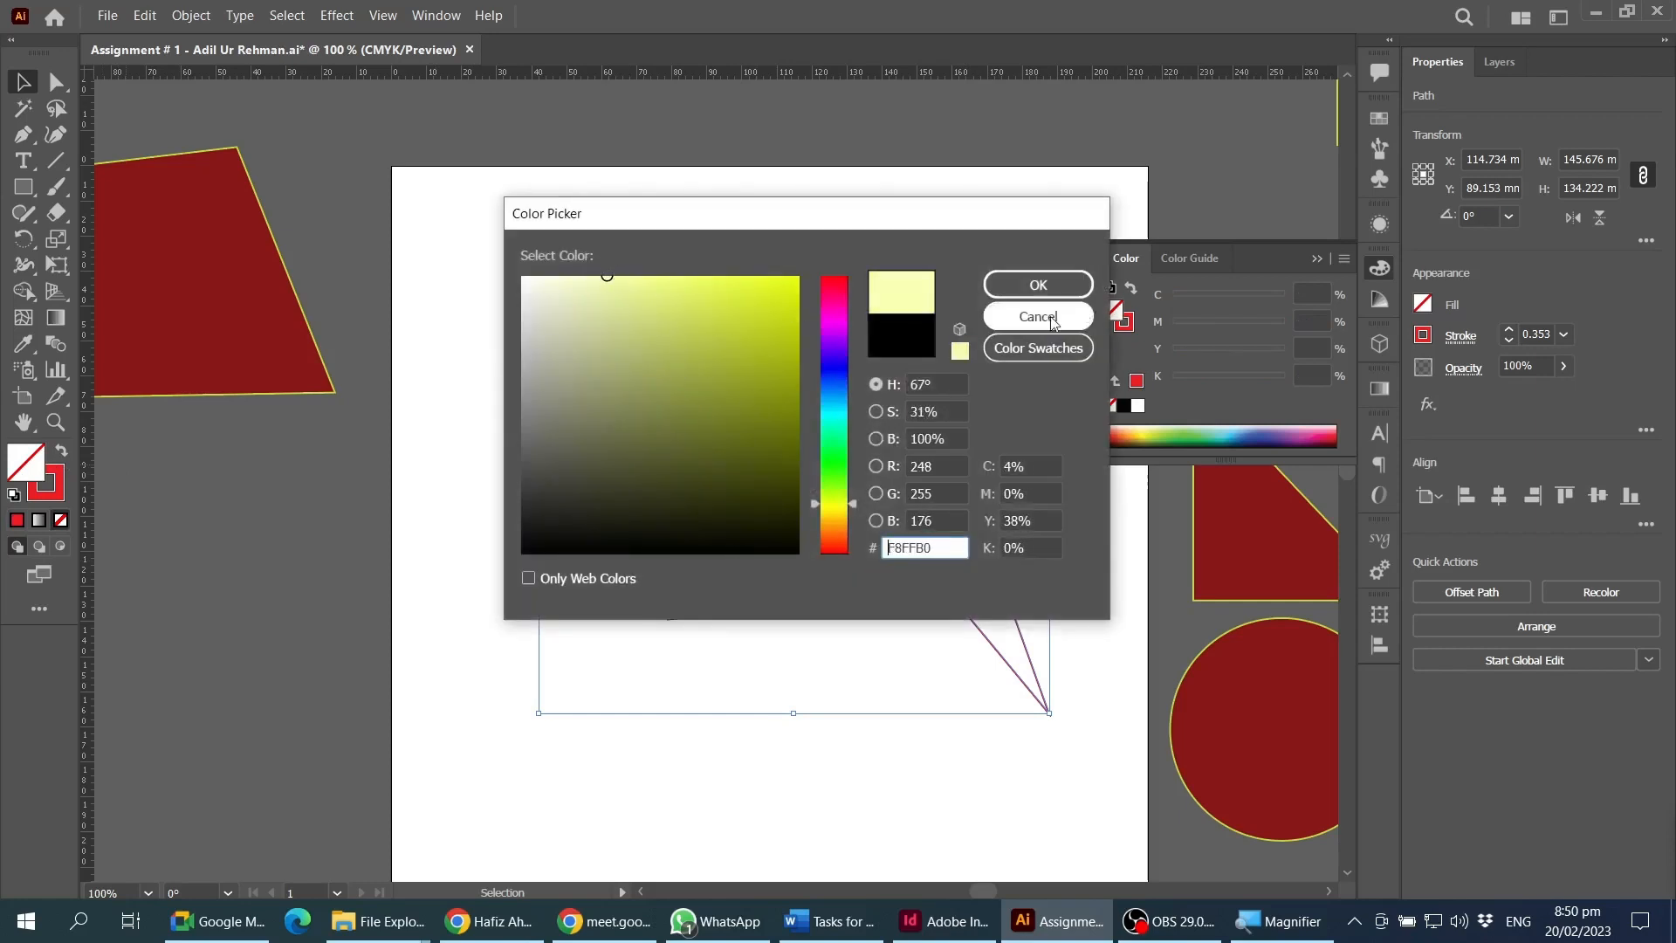
{"action": "left_click", "coordinate": [1038, 284]}
{"action": "left_click", "coordinate": [1053, 170]}
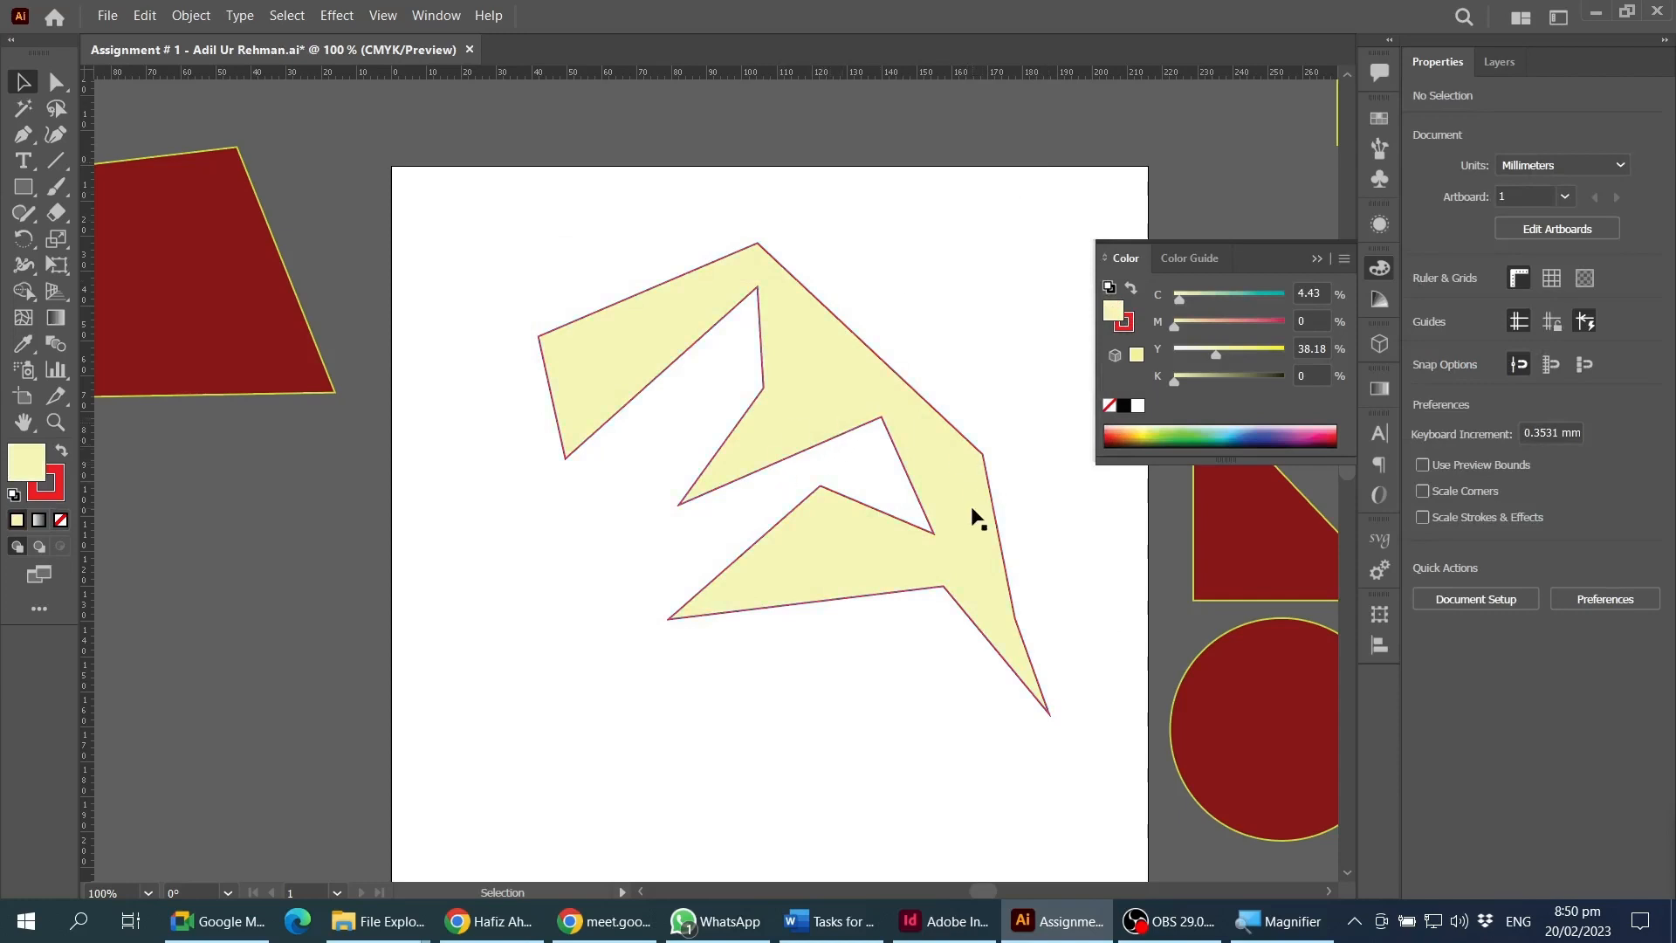
{"action": "left_click_drag", "start_coordinate": [972, 515], "coordinate": [981, 548]}
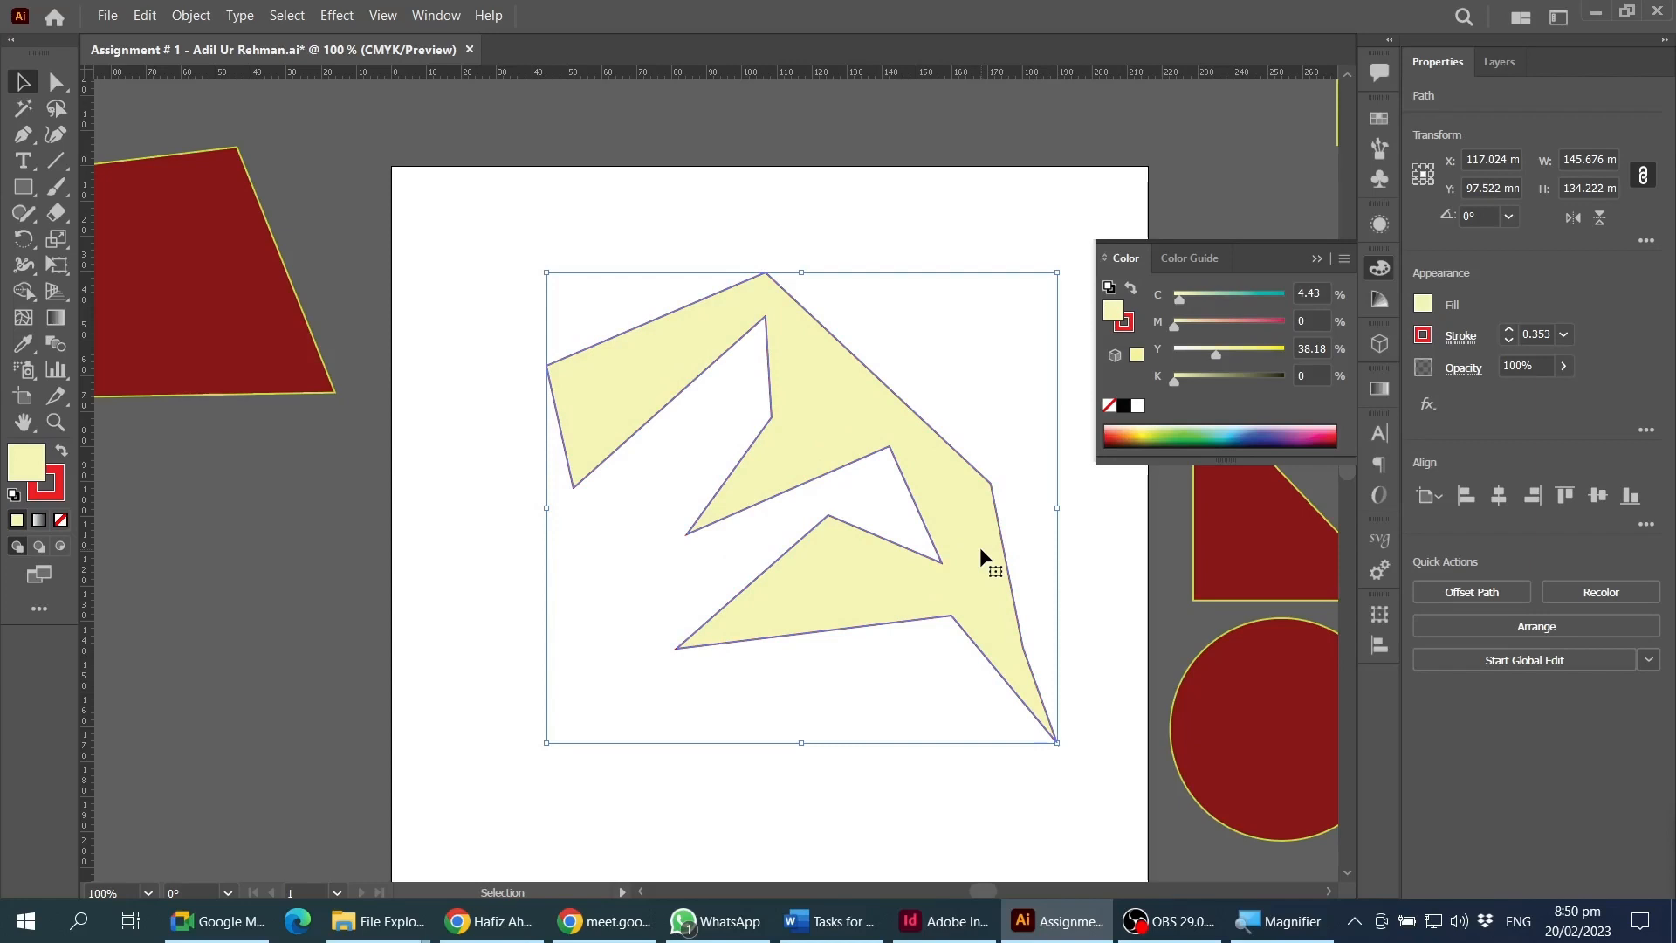
- Reshape the zigzag with the Direct Selection tool by raising its top anchor and repositioning six anchors along the inner notches
{"action": "left_click", "coordinate": [58, 82]}
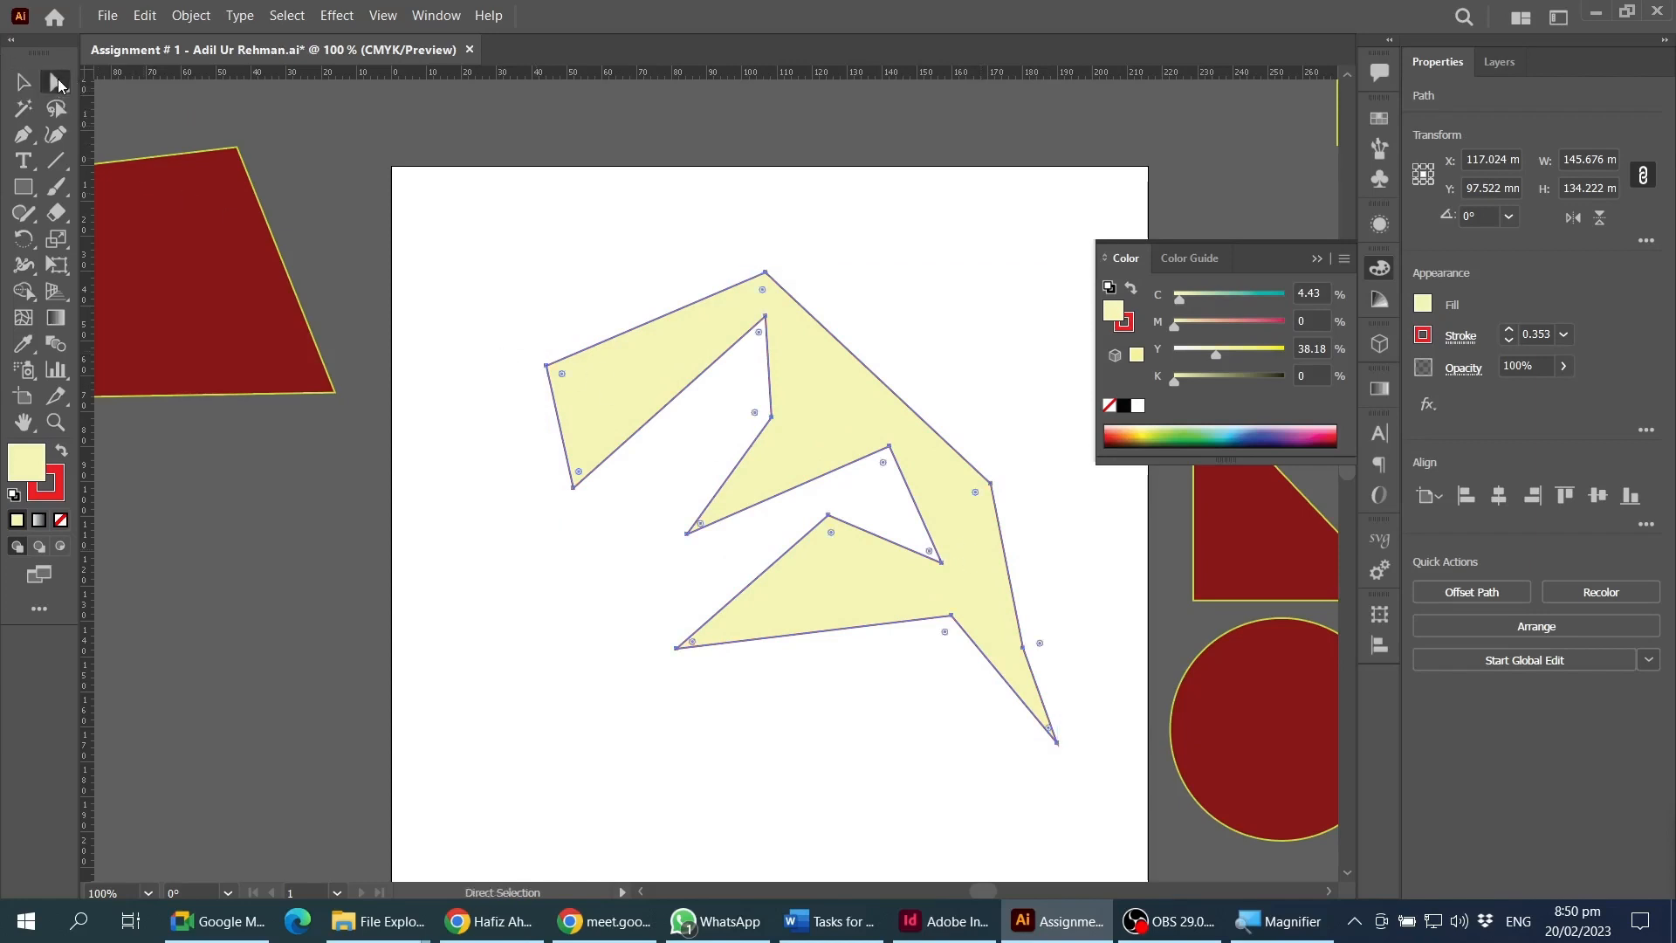
{"action": "left_click", "coordinate": [766, 317]}
{"action": "left_click_drag", "start_coordinate": [765, 273], "coordinate": [801, 206]}
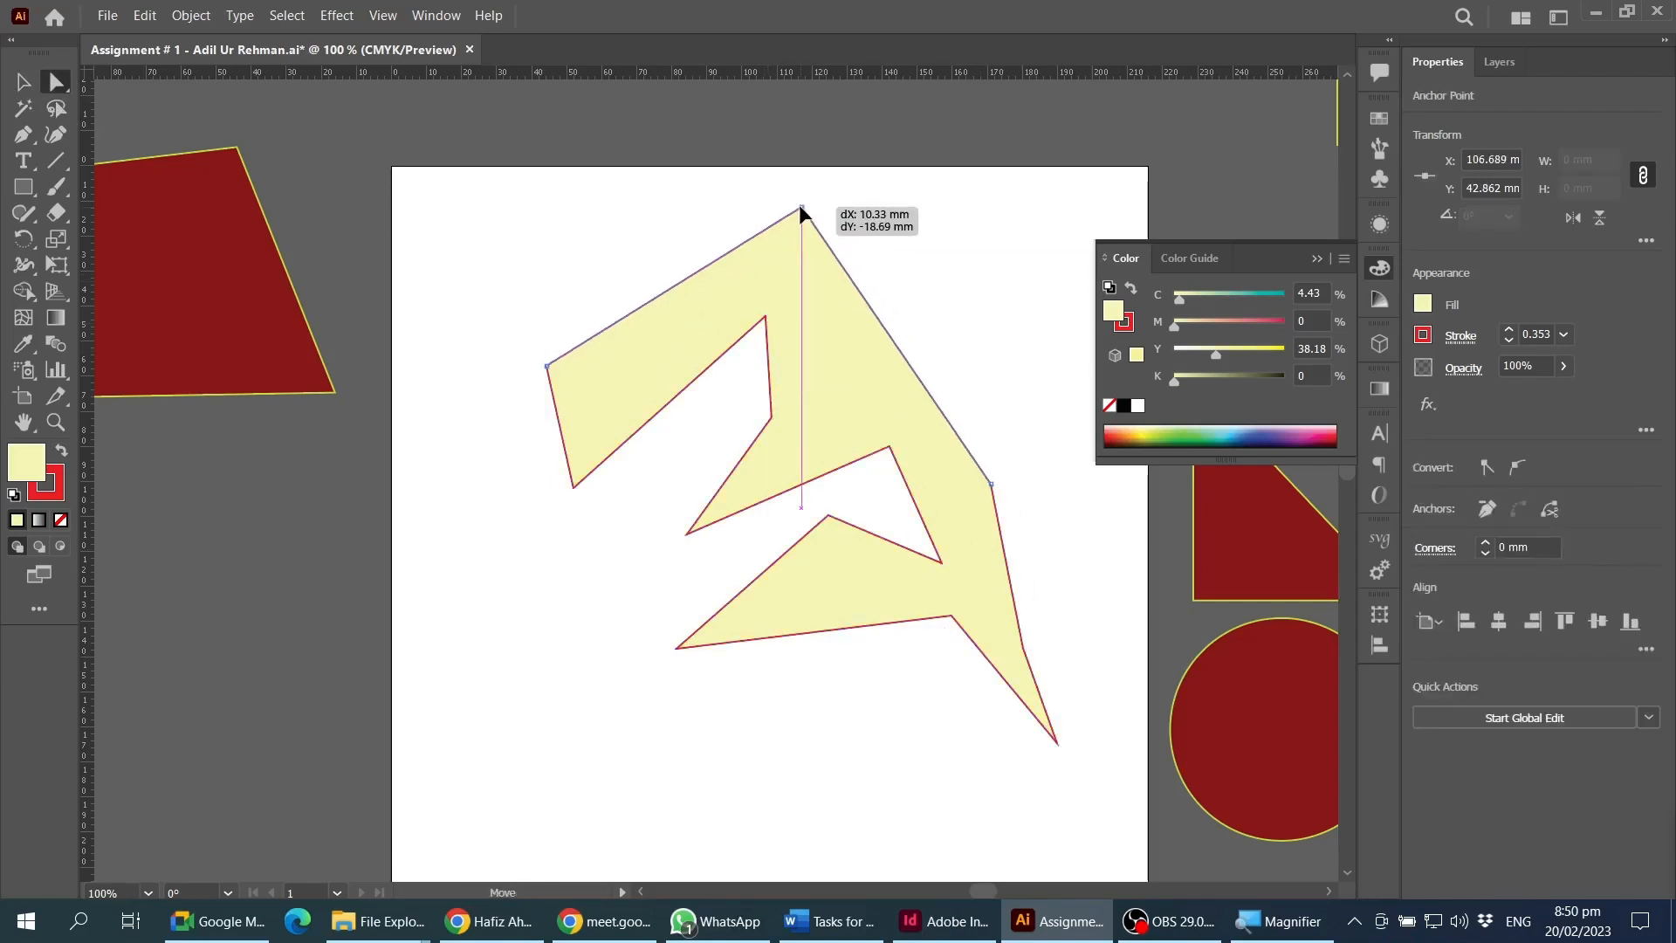
{"action": "left_click_drag", "start_coordinate": [771, 322], "coordinate": [637, 367]}
{"action": "left_click_drag", "start_coordinate": [783, 417], "coordinate": [829, 364]}
{"action": "left_click_drag", "start_coordinate": [689, 535], "coordinate": [678, 442]}
{"action": "left_click_drag", "start_coordinate": [889, 447], "coordinate": [960, 474]}
{"action": "left_click_drag", "start_coordinate": [942, 564], "coordinate": [813, 605]}
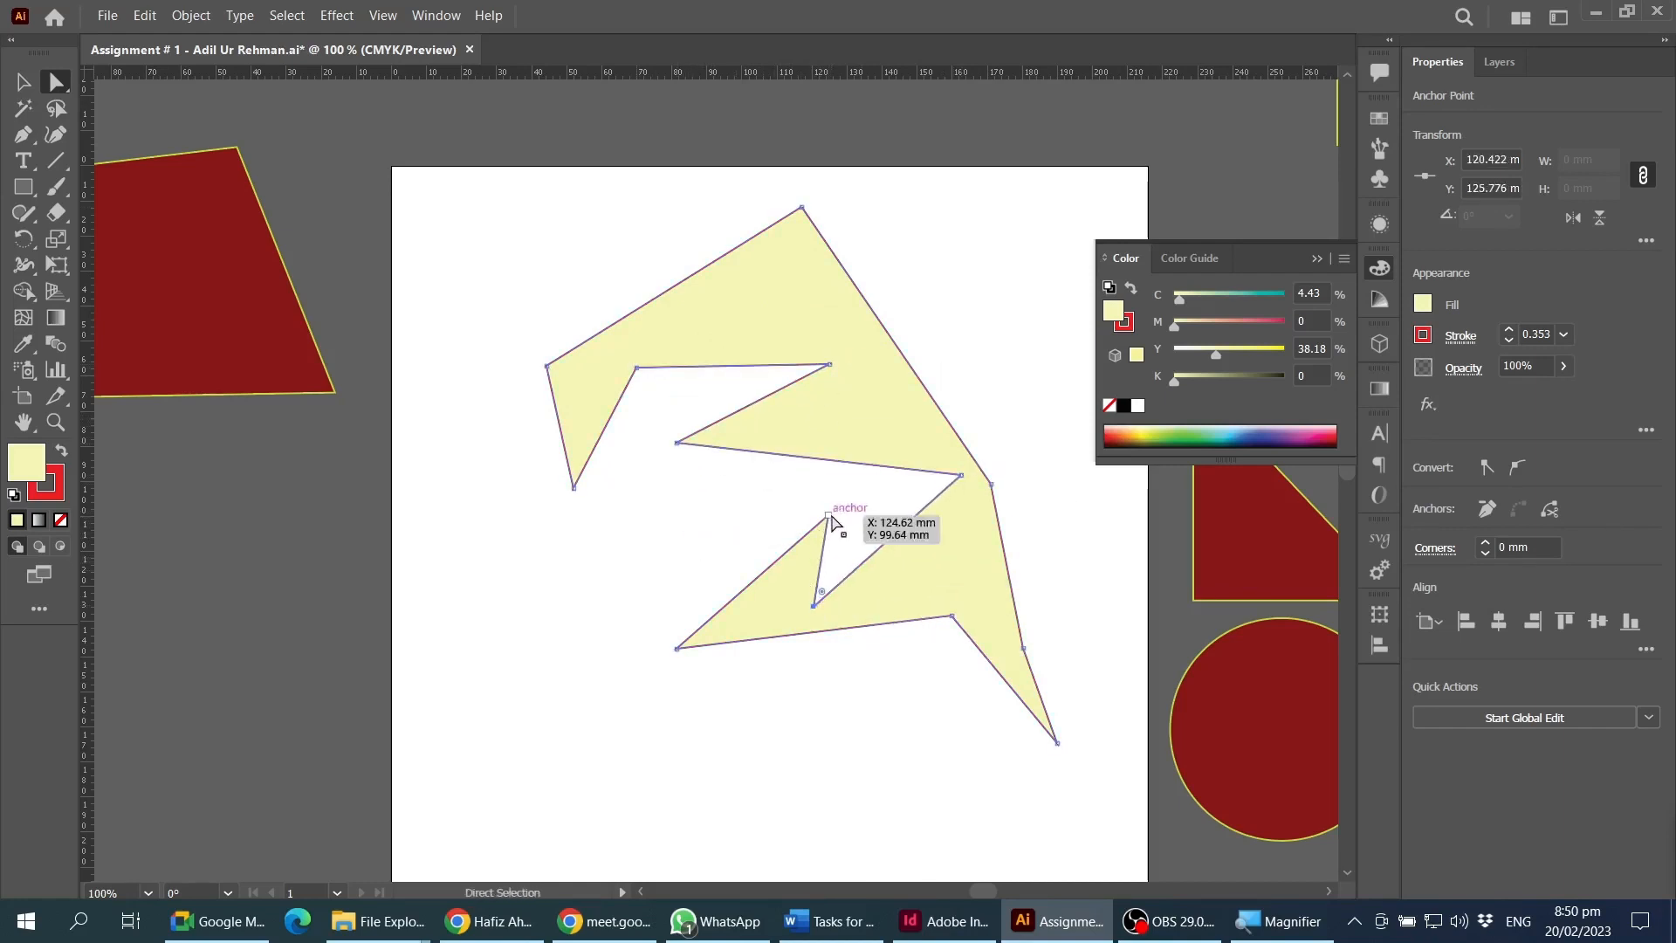
{"action": "left_click_drag", "start_coordinate": [828, 515], "coordinate": [839, 494]}
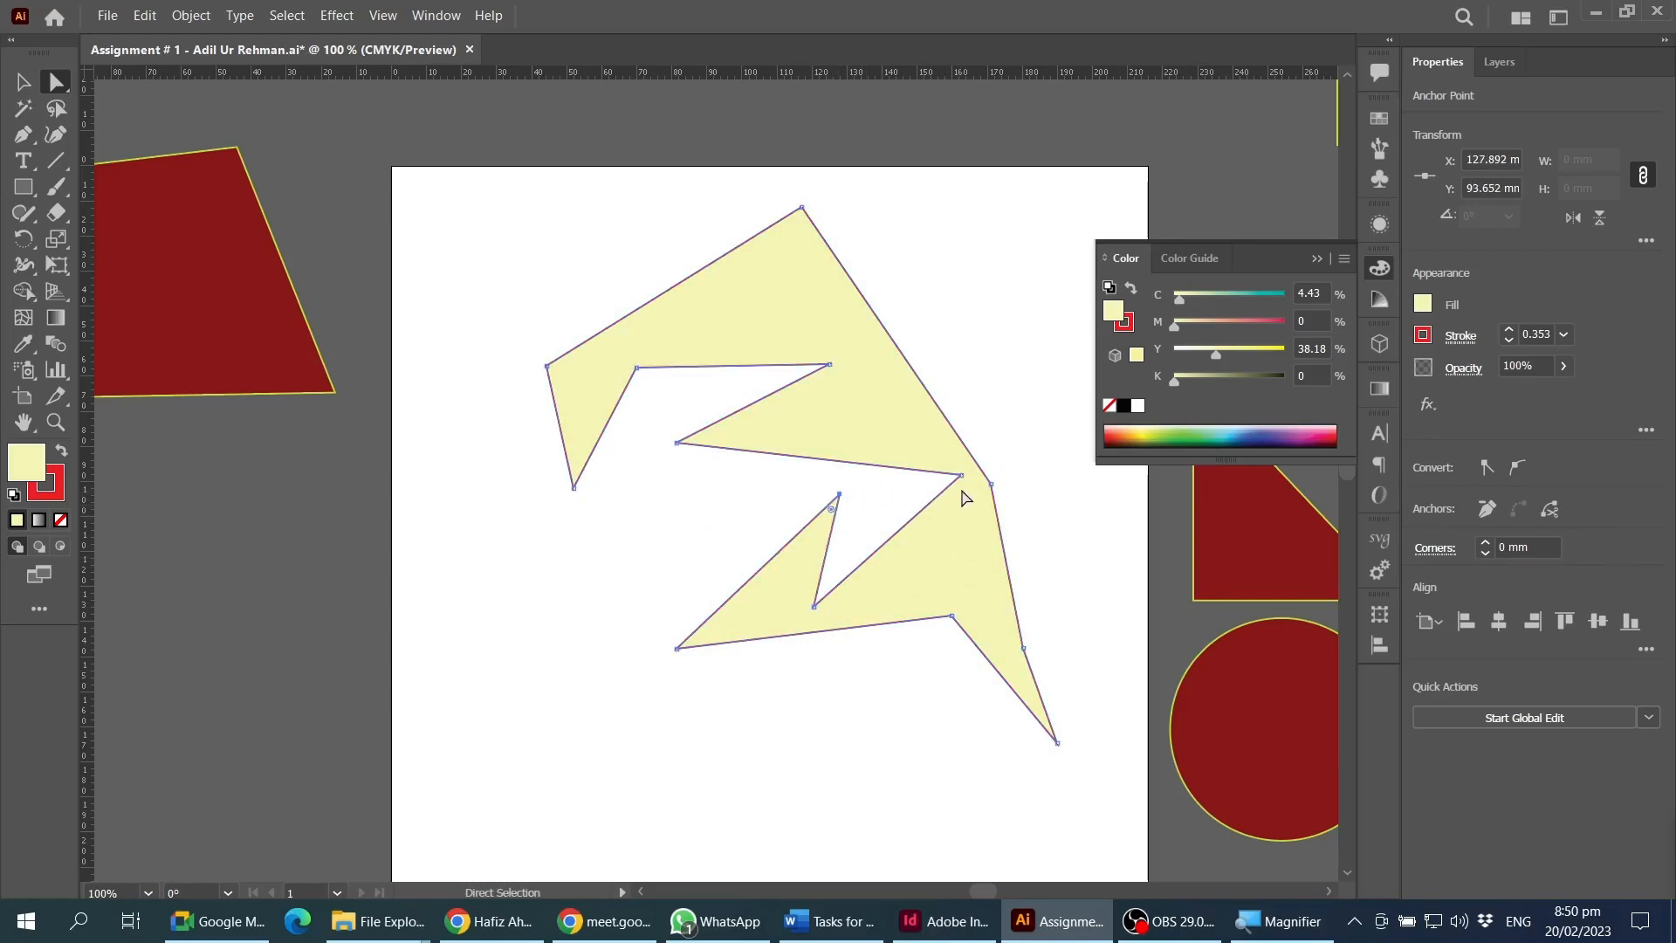
- Move the shape's top anchor slightly up and to the right, and shift the upper-left edge slightly down and right
{"action": "scroll", "coordinate": [792, 190], "scroll_direction": "up", "scroll_amount": 3}
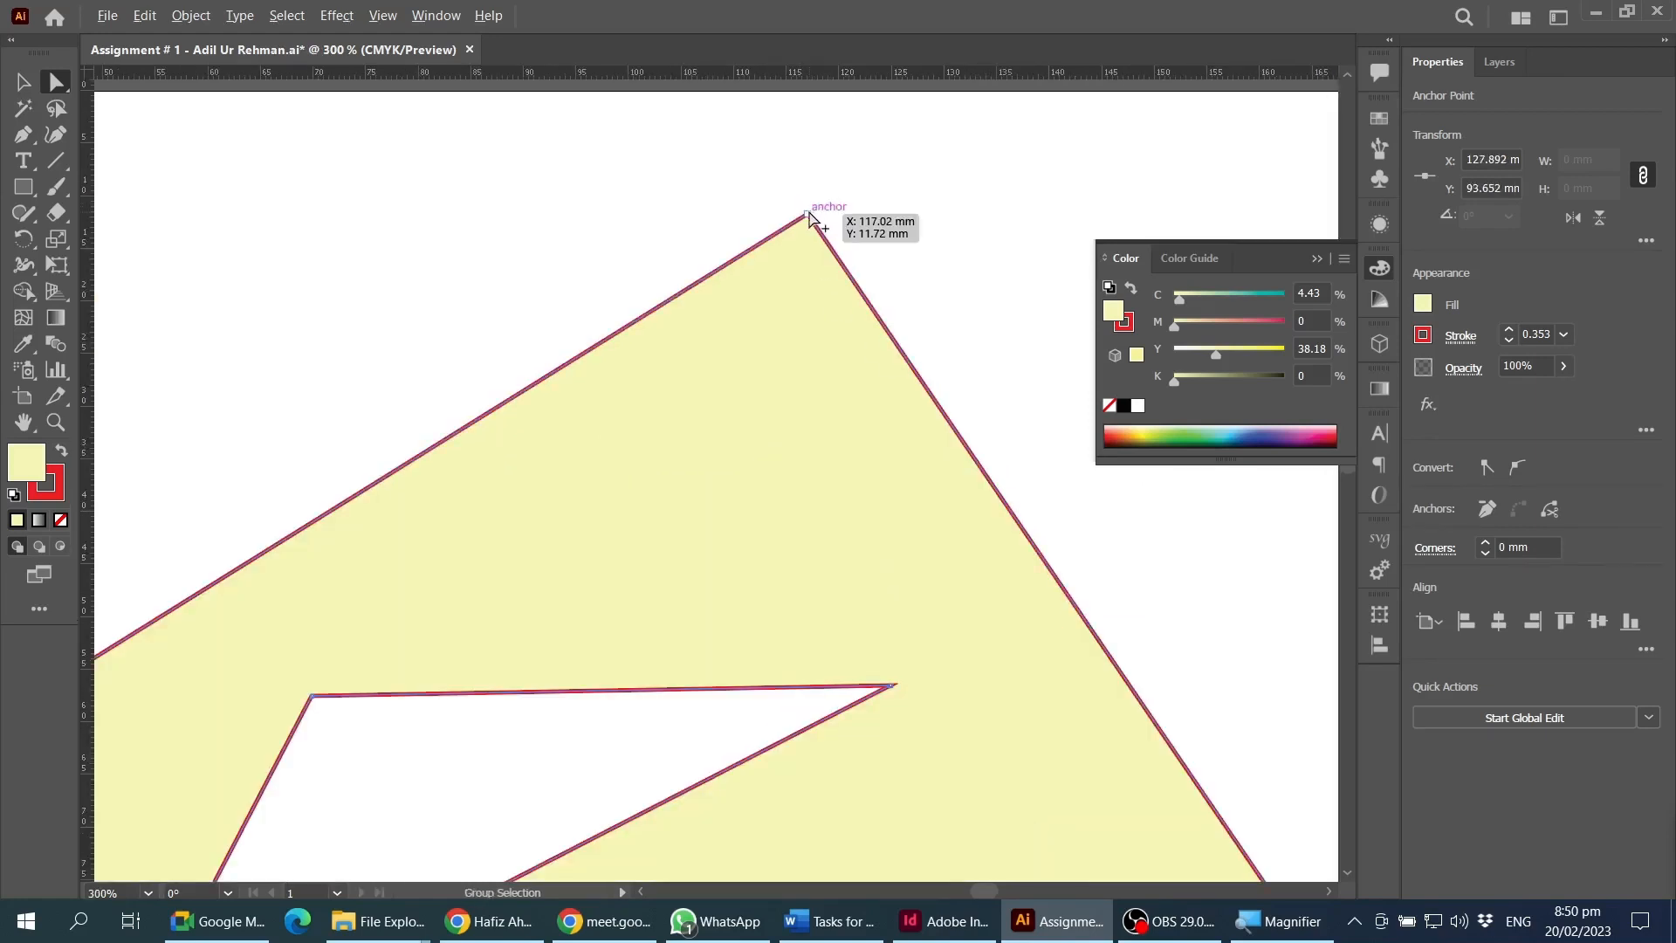
{"action": "scroll", "coordinate": [810, 227], "scroll_direction": "down", "scroll_amount": 2}
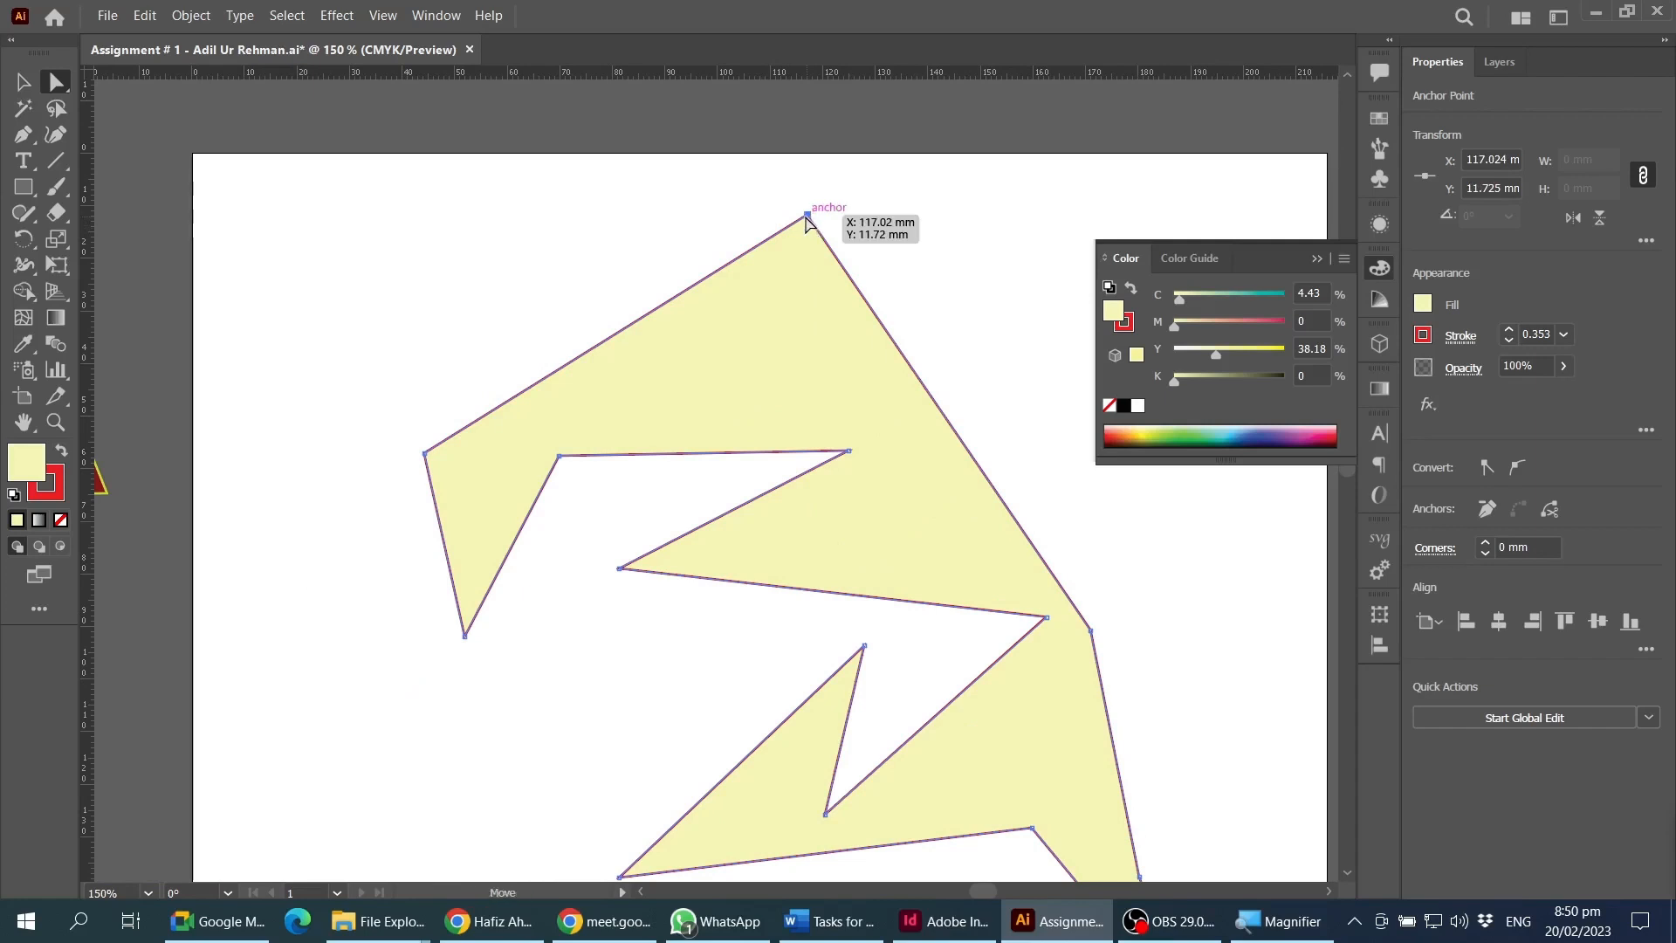
{"action": "mouse_move", "coordinate": [807, 216]}
{"action": "left_mouse_down"}
{"action": "mouse_move", "coordinate": [755, 229]}
{"action": "mouse_move", "coordinate": [804, 231]}
{"action": "mouse_move", "coordinate": [833, 209]}
{"action": "left_mouse_up"}
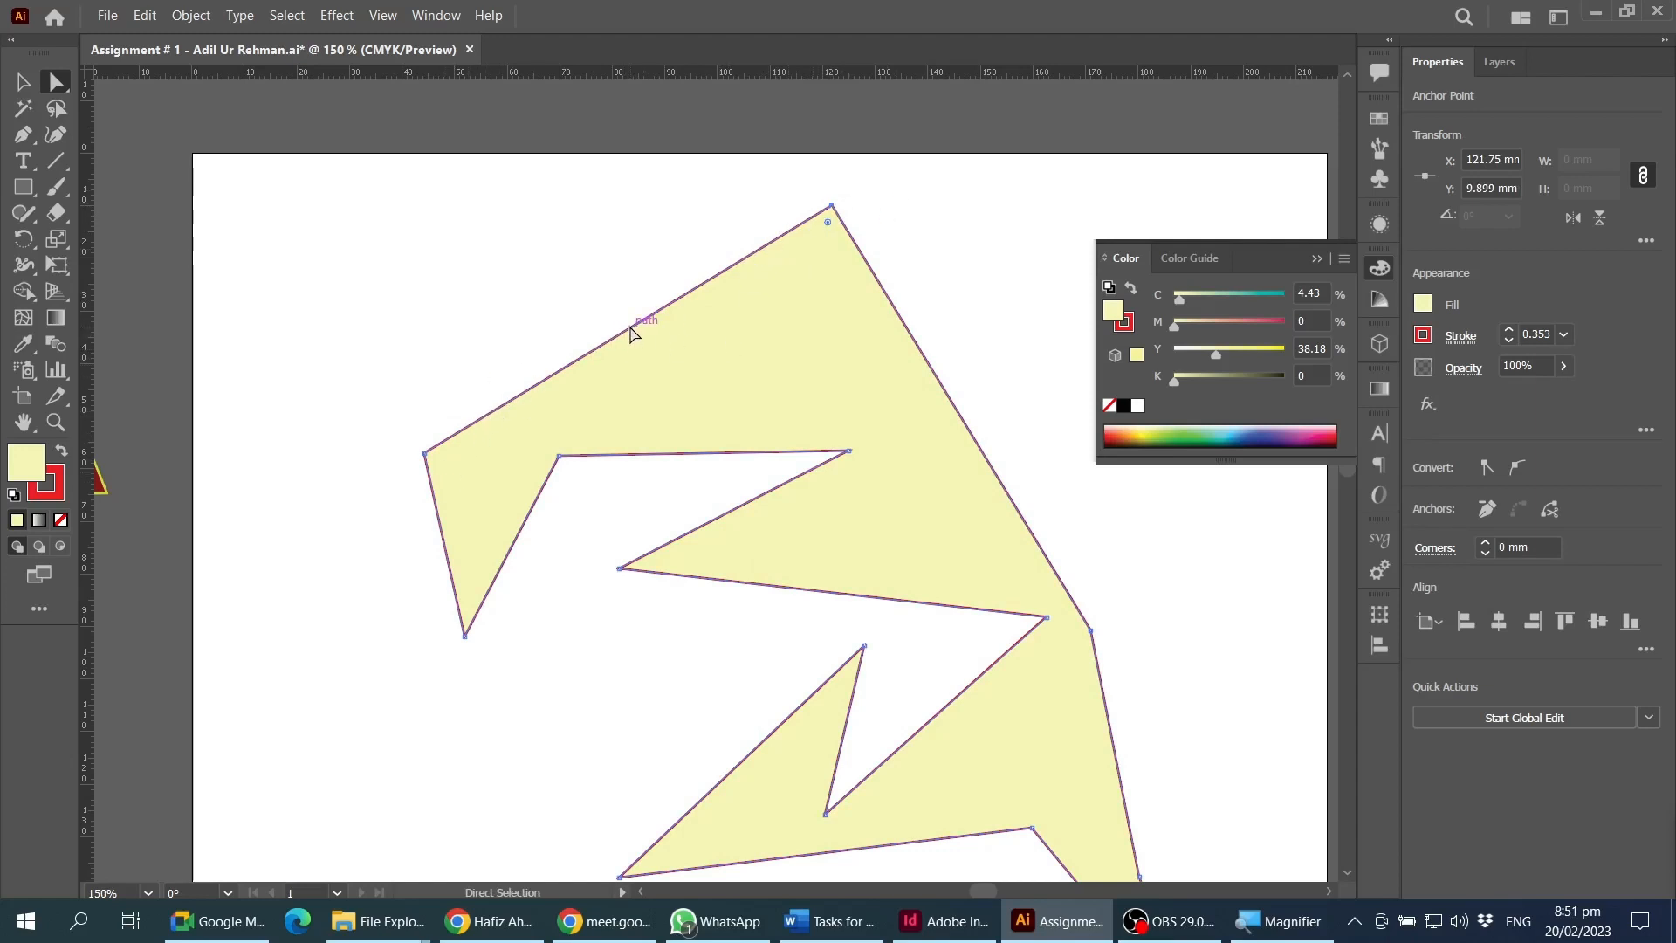
{"action": "mouse_move", "coordinate": [630, 328]}
{"action": "left_mouse_down"}
{"action": "mouse_move", "coordinate": [563, 197]}
{"action": "mouse_move", "coordinate": [637, 349]}
{"action": "mouse_move", "coordinate": [573, 156]}
{"action": "mouse_move", "coordinate": [662, 350]}
{"action": "mouse_move", "coordinate": [643, 345]}
{"action": "left_mouse_up"}
- Move the whole zigzag shape down and to the left on the artboard with the Selection tool
{"action": "scroll", "coordinate": [661, 389], "scroll_direction": "down", "scroll_amount": 2}
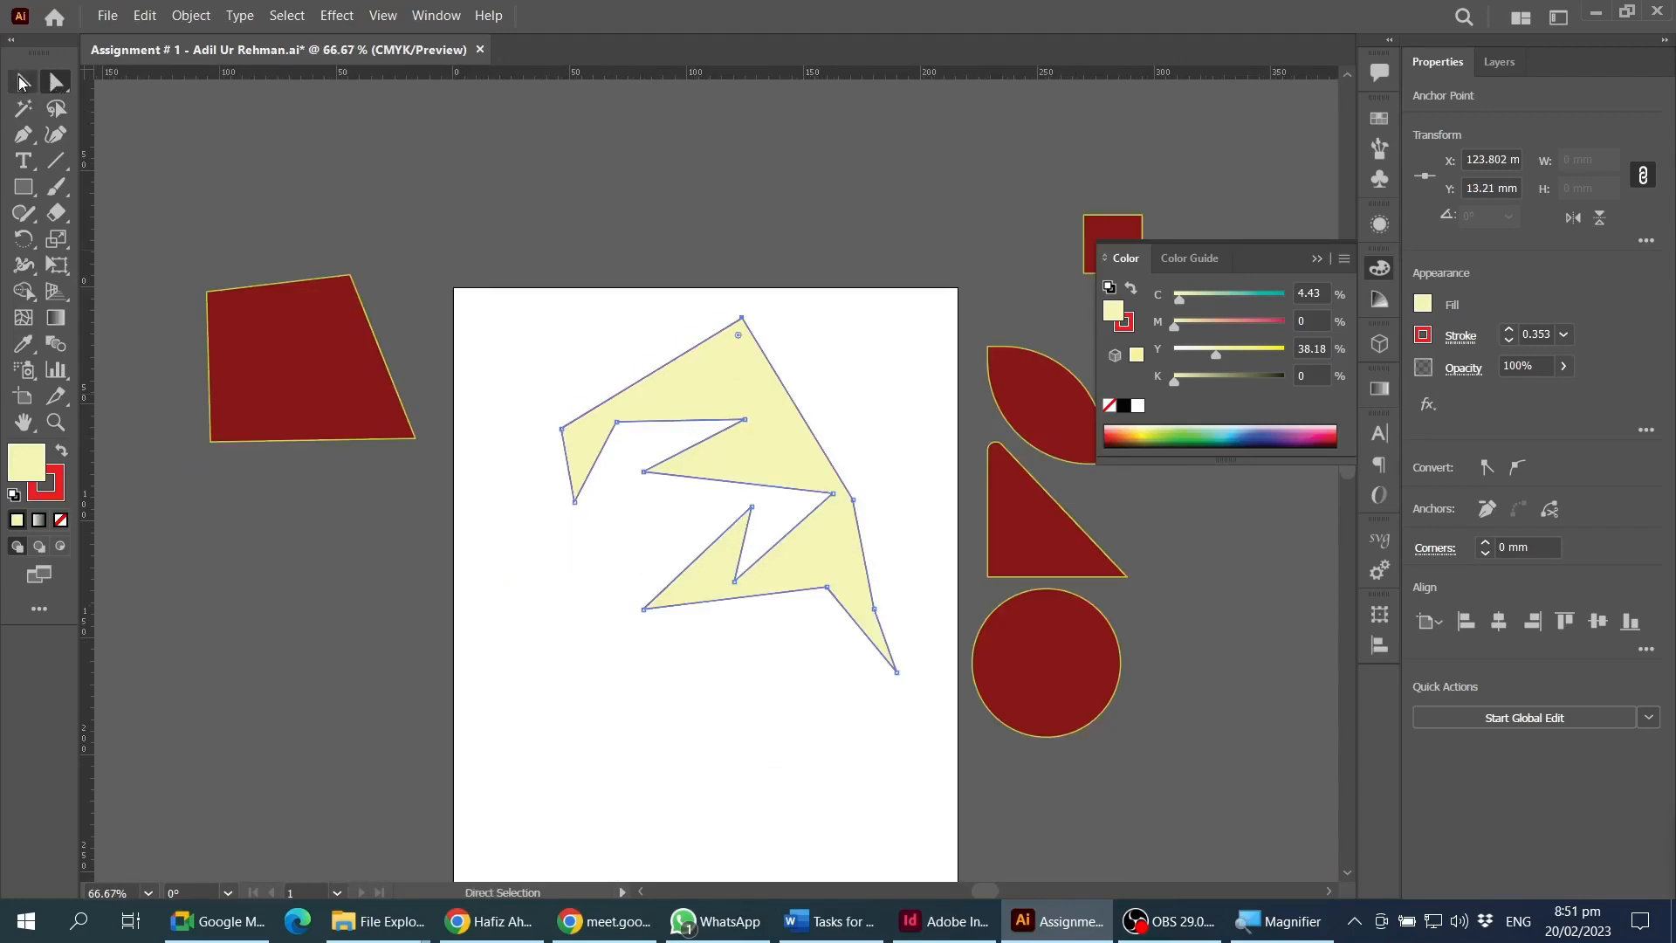
{"action": "left_click", "coordinate": [23, 82]}
{"action": "left_click_drag", "start_coordinate": [777, 431], "coordinate": [734, 471]}
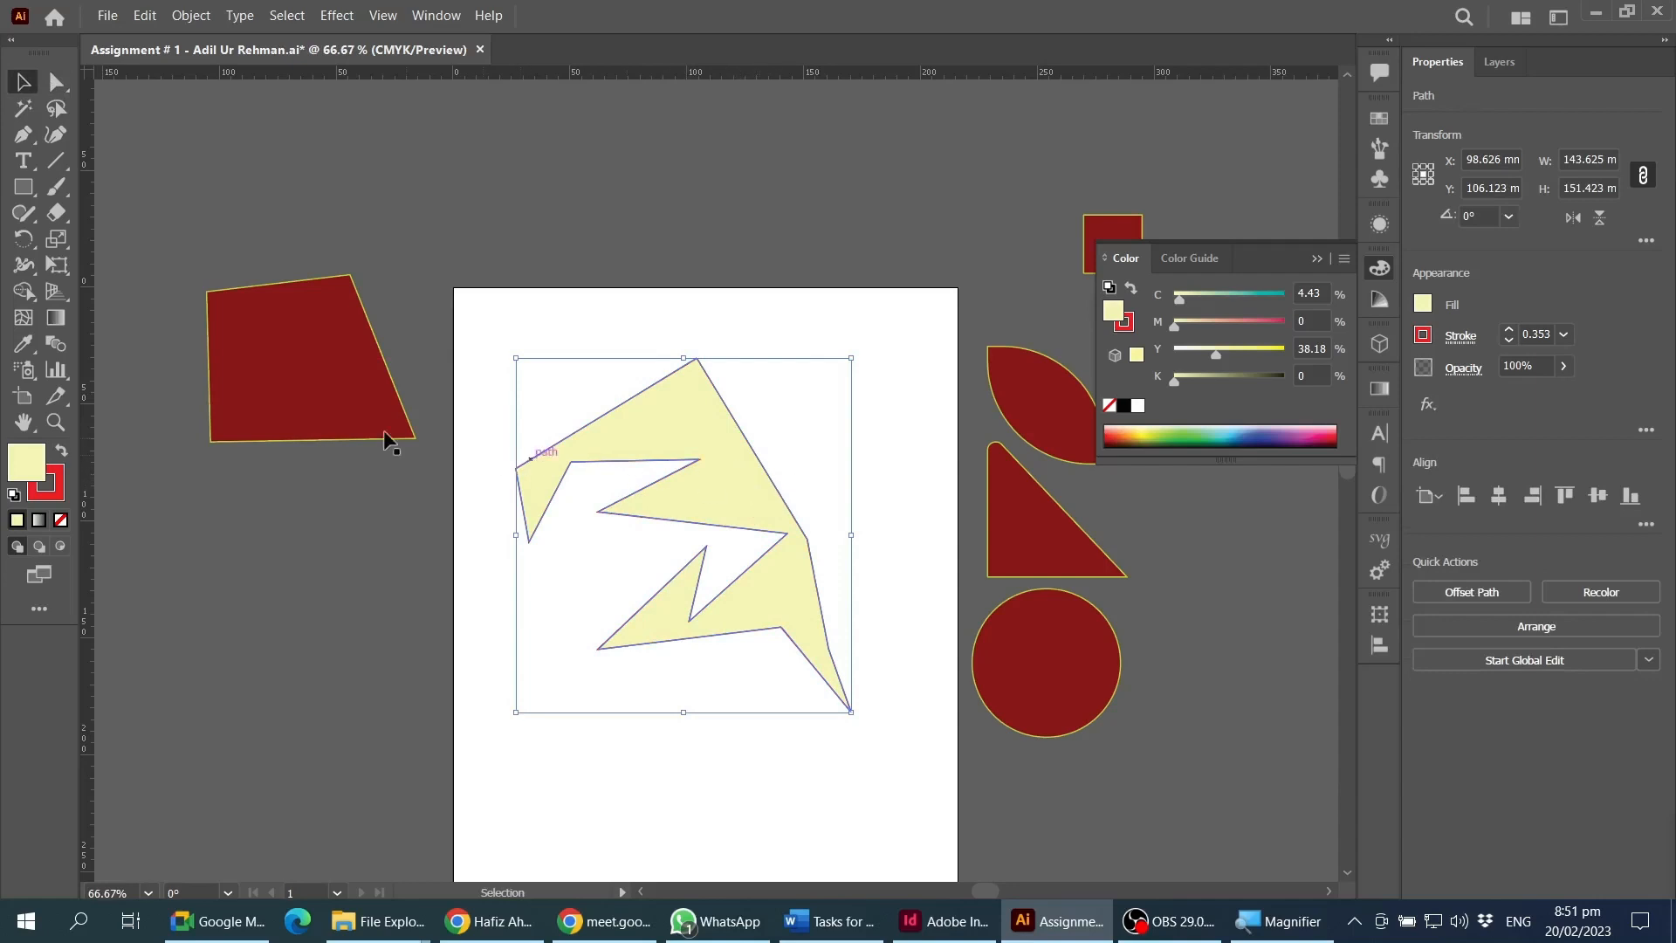
{"action": "scroll", "coordinate": [598, 480], "scroll_direction": "up", "scroll_amount": 1}
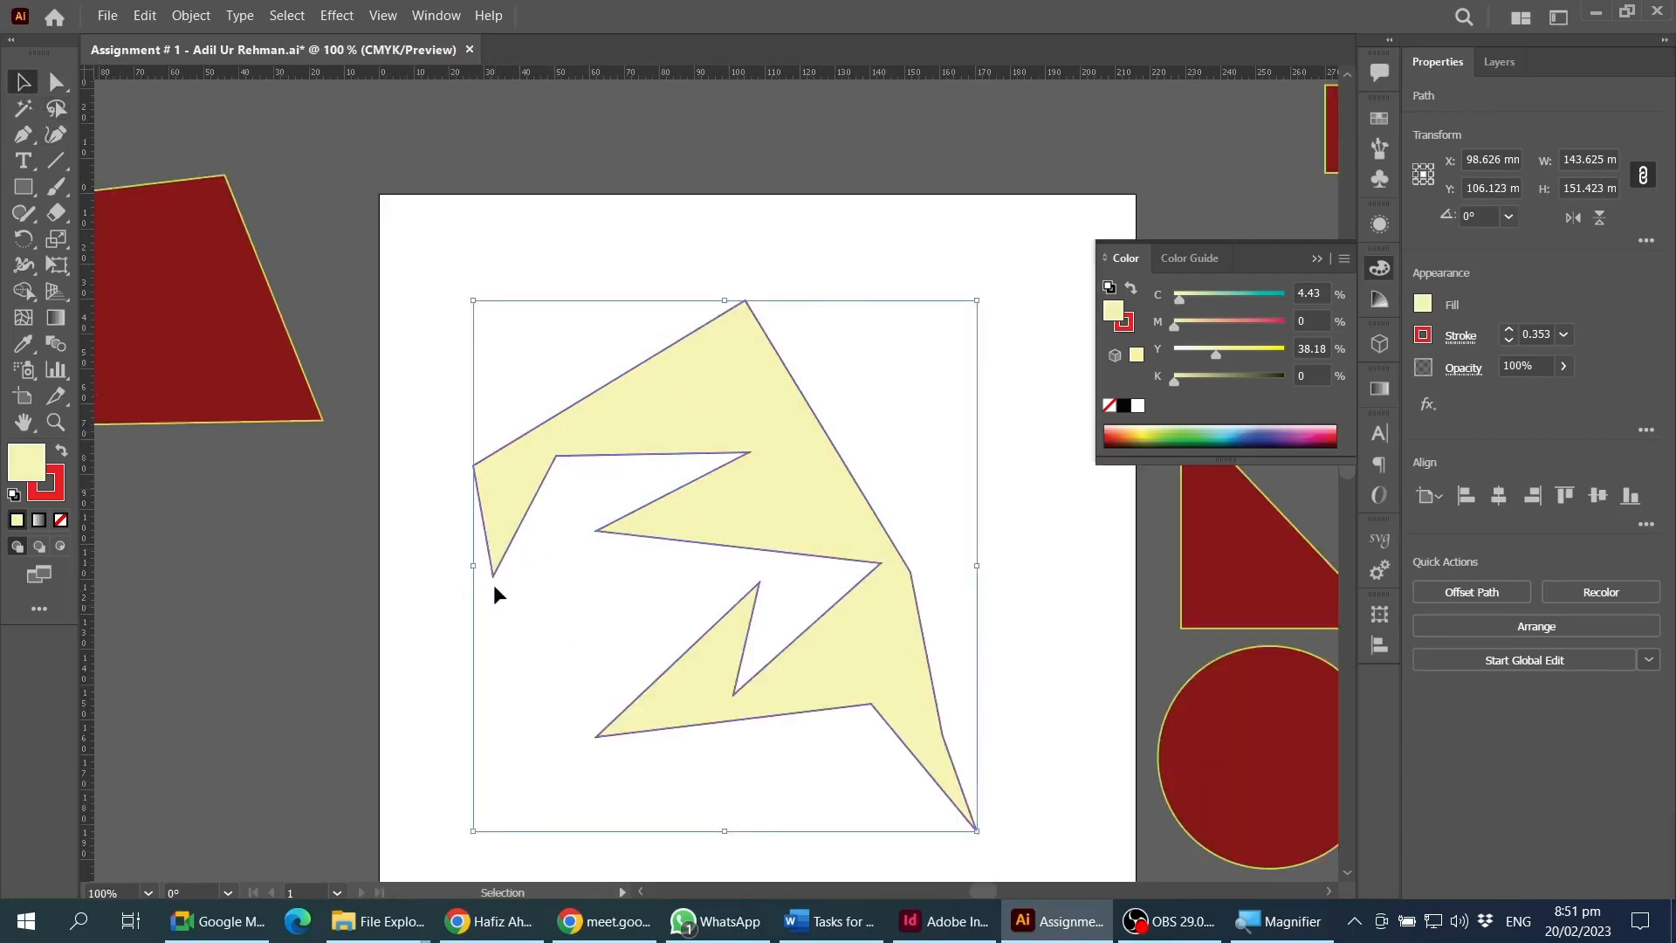
{"action": "scroll", "coordinate": [494, 584], "scroll_direction": "up", "scroll_amount": 4}
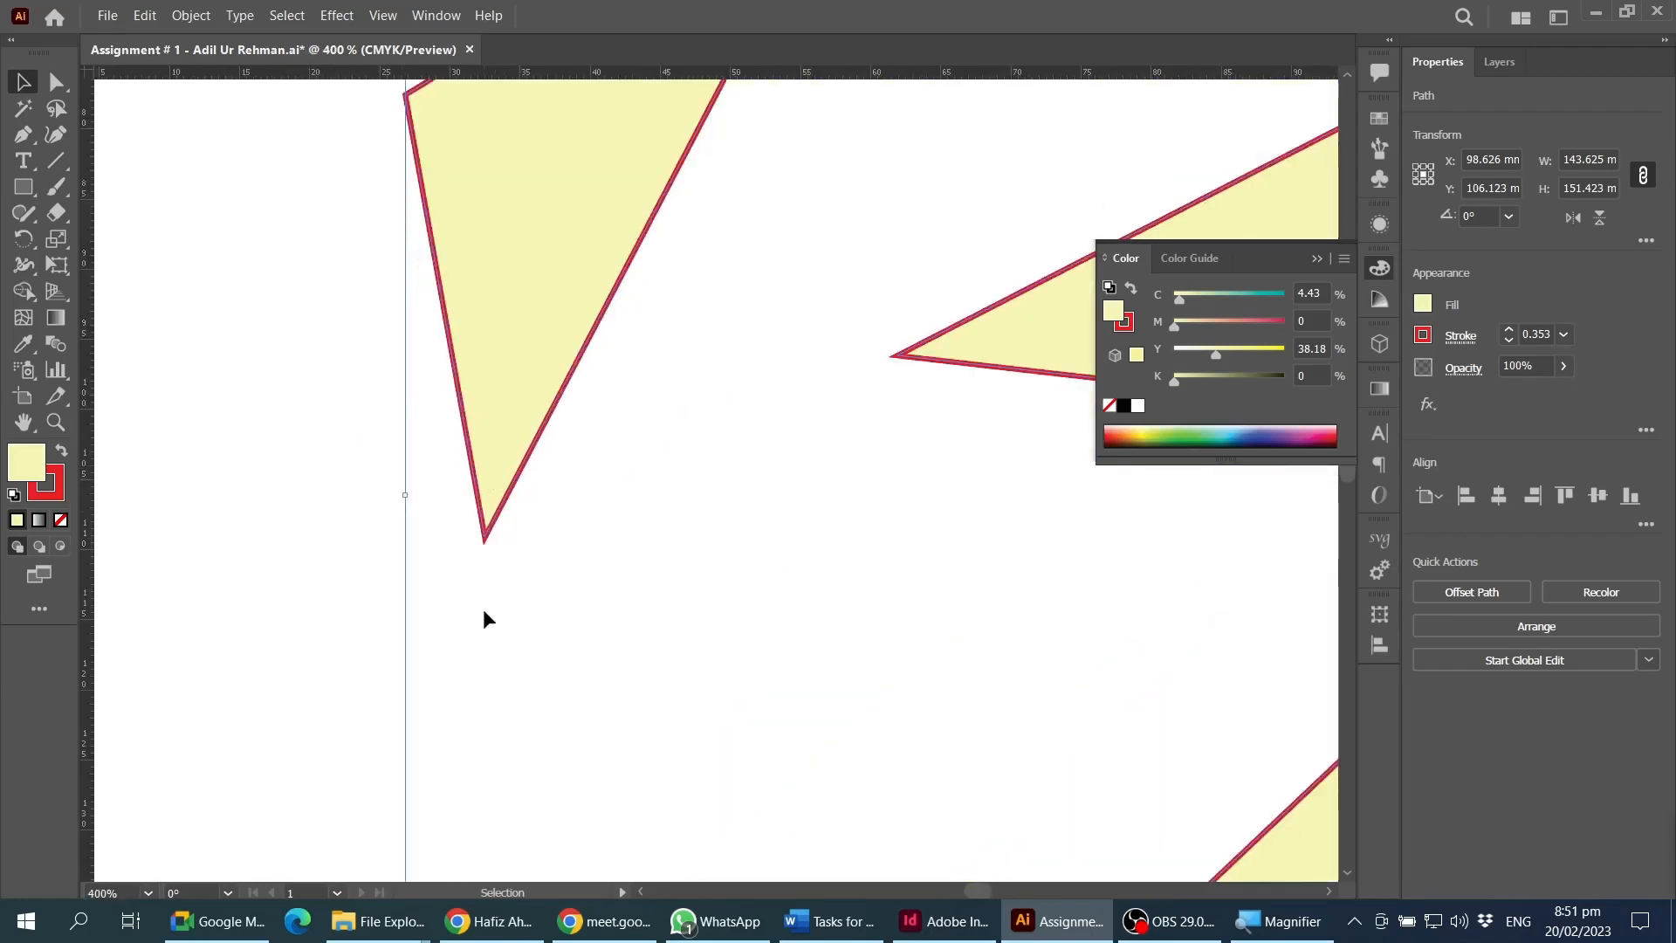
{"action": "scroll", "coordinate": [506, 737], "scroll_direction": "down", "scroll_amount": 5}
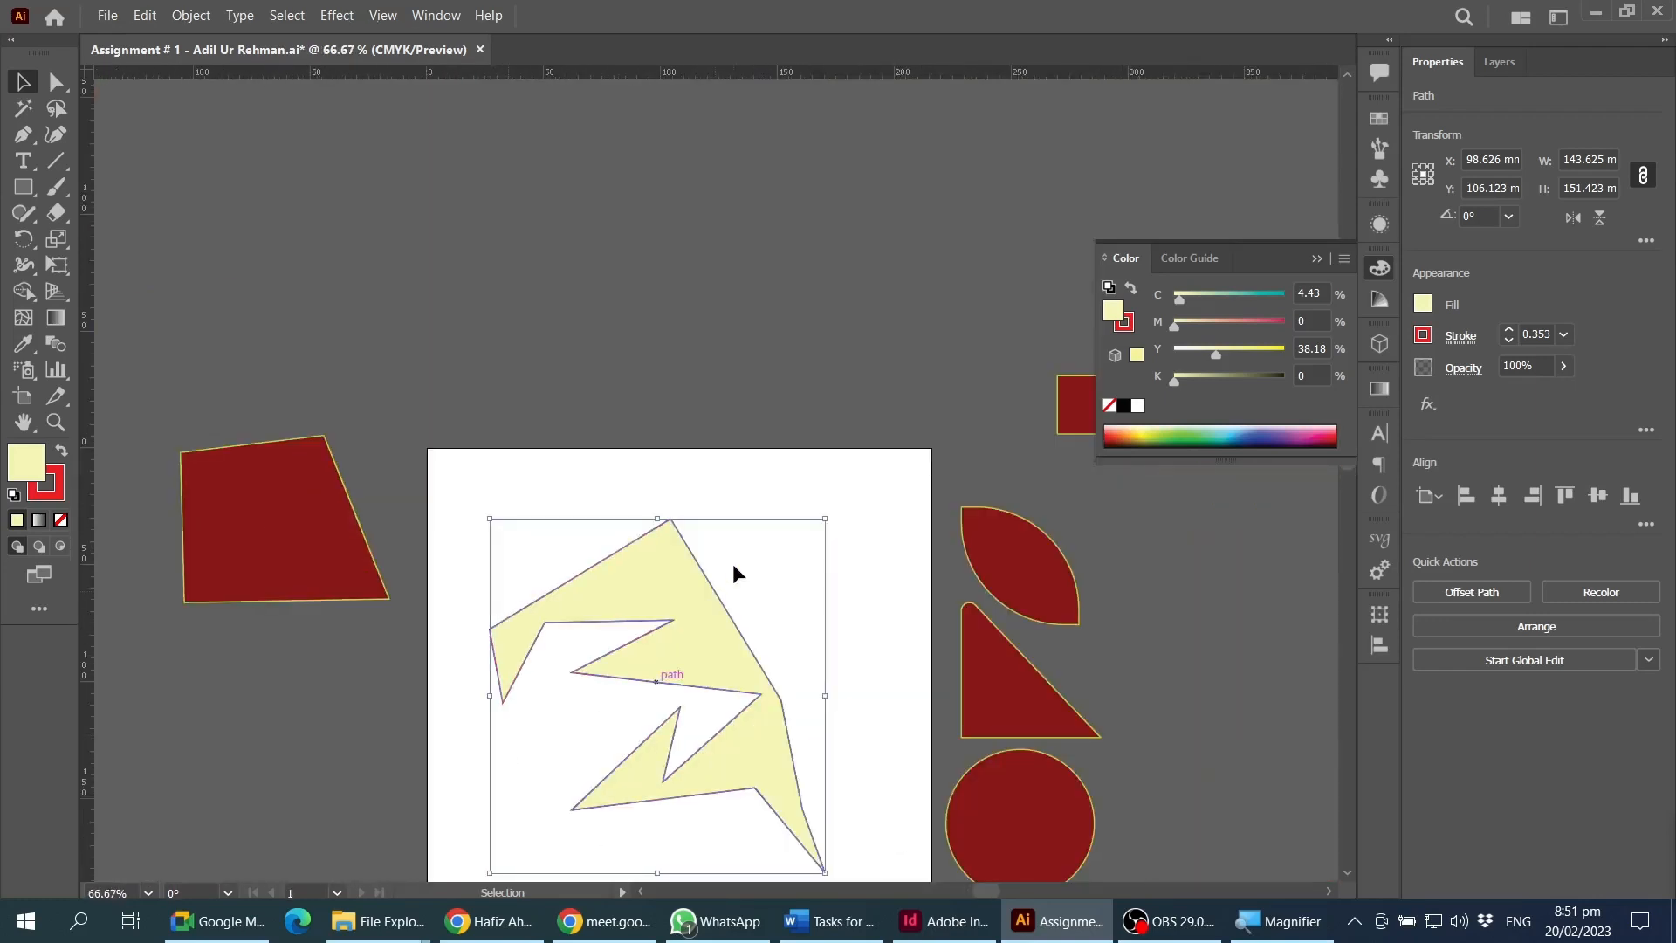
- Move the zigzag shape up and slightly to the right so its apex extends past the artboard's upper edge
{"action": "scroll", "coordinate": [731, 563], "scroll_direction": "down", "scroll_amount": 2}
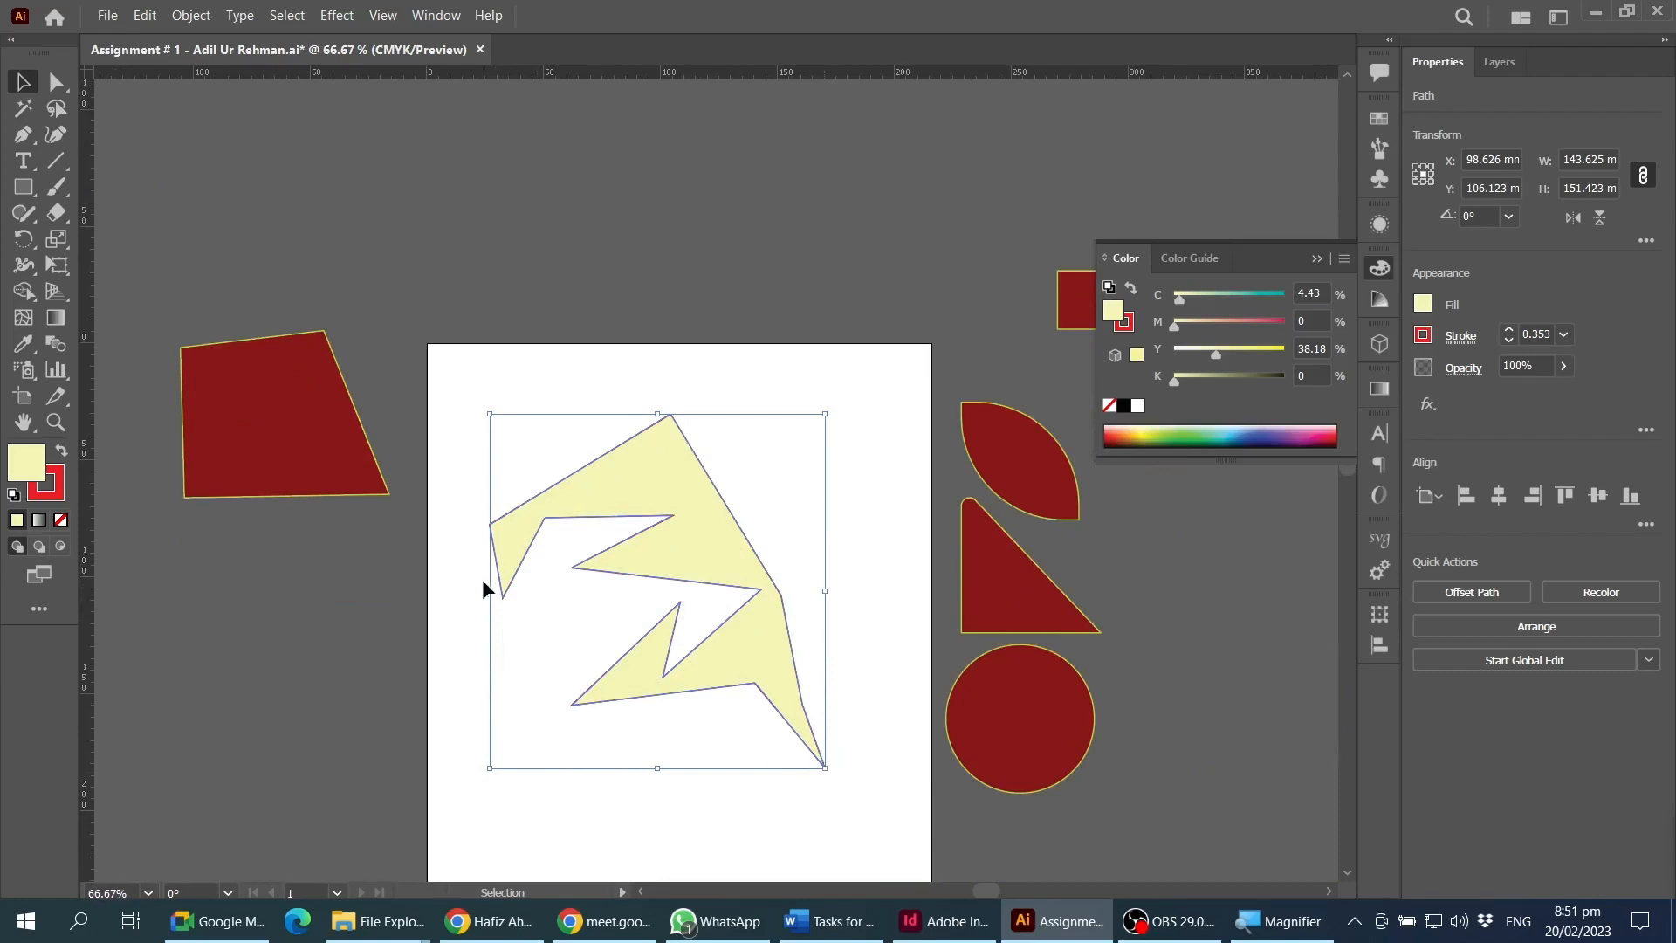
{"action": "left_click_drag", "start_coordinate": [499, 594], "coordinate": [528, 496]}
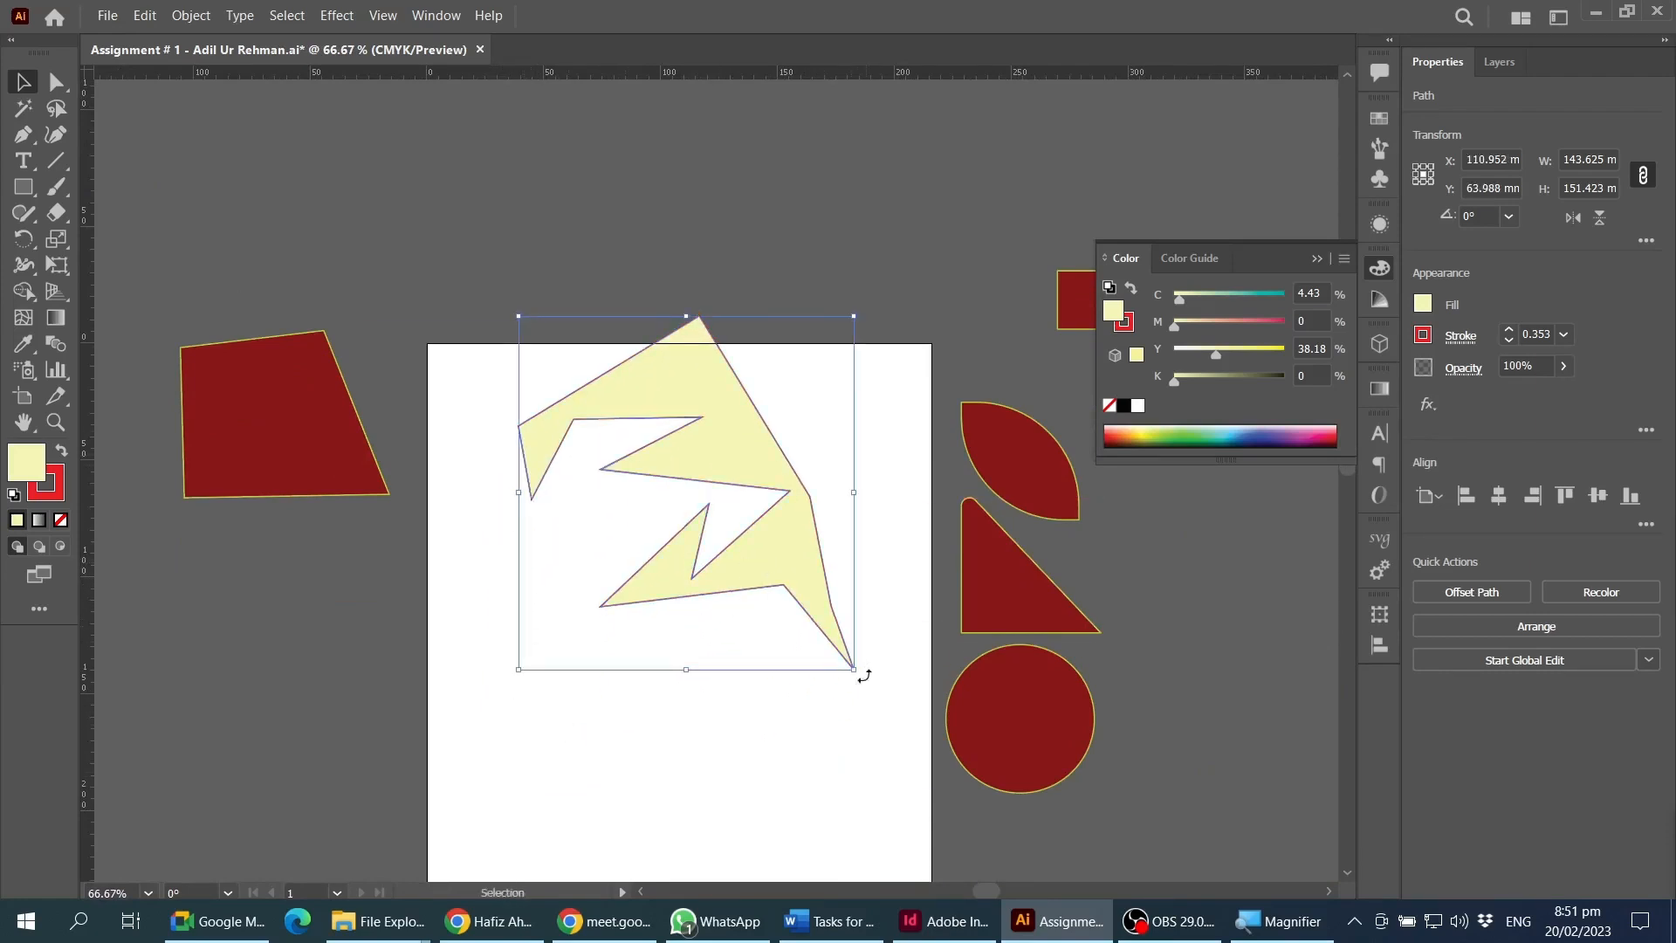
{"action": "left_click_drag", "start_coordinate": [852, 668], "coordinate": [853, 626]}
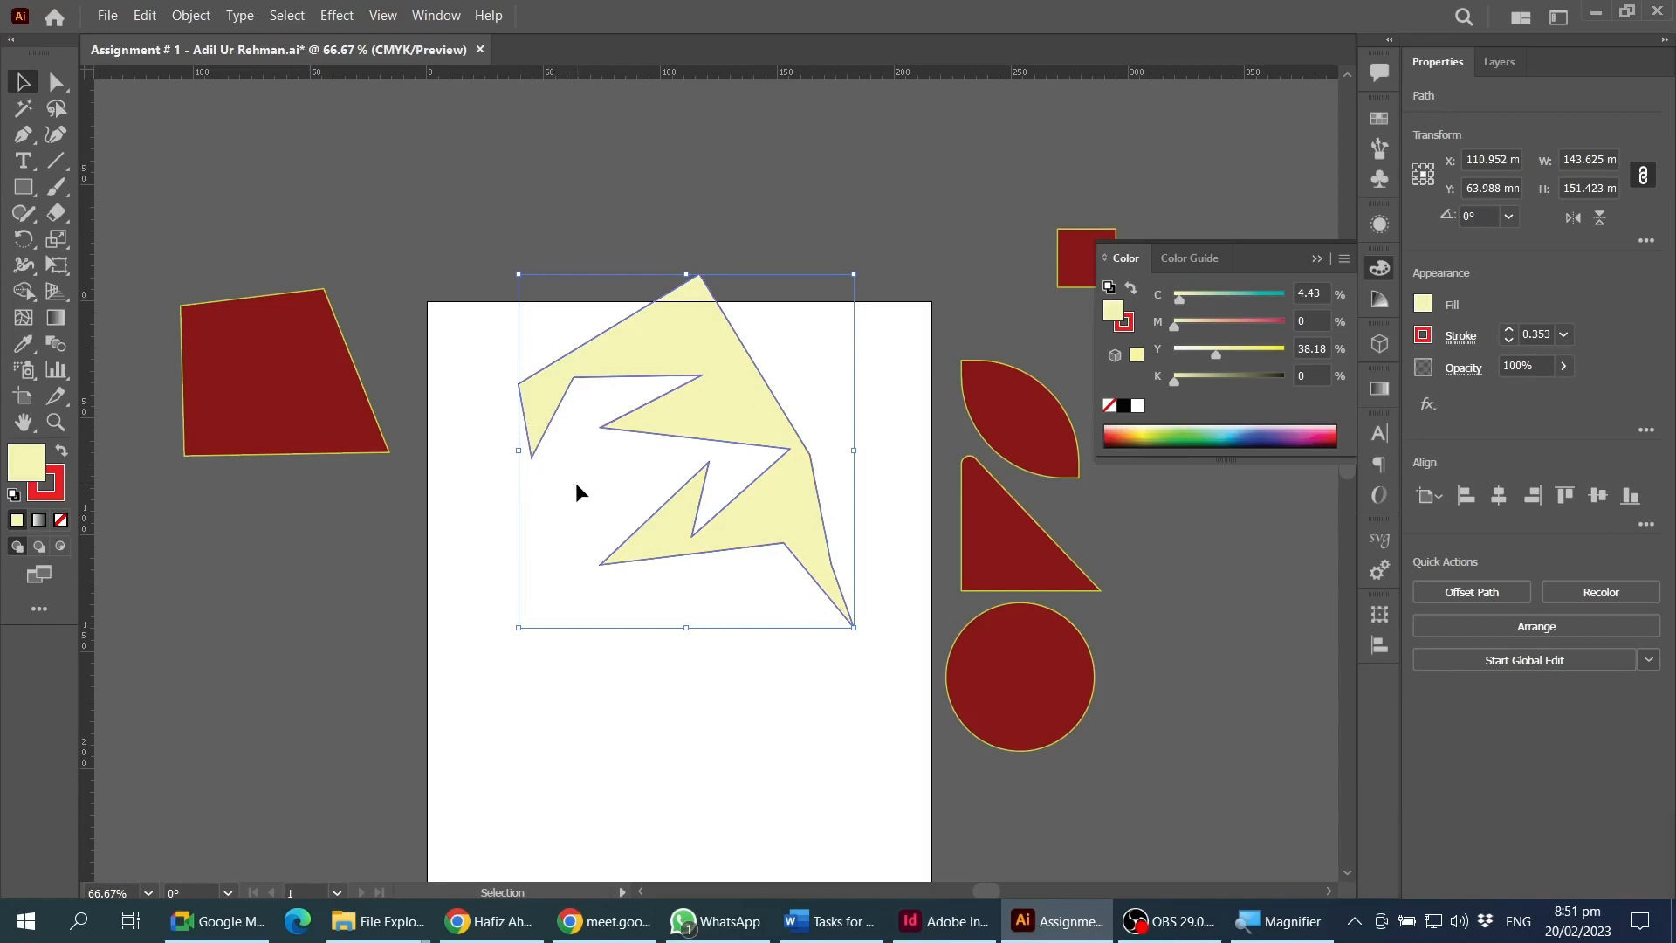
- Lengthen the zigzag's lower-left spike by moving its tip anchor down with the Direct Selection tool
{"action": "key", "text": "a"}
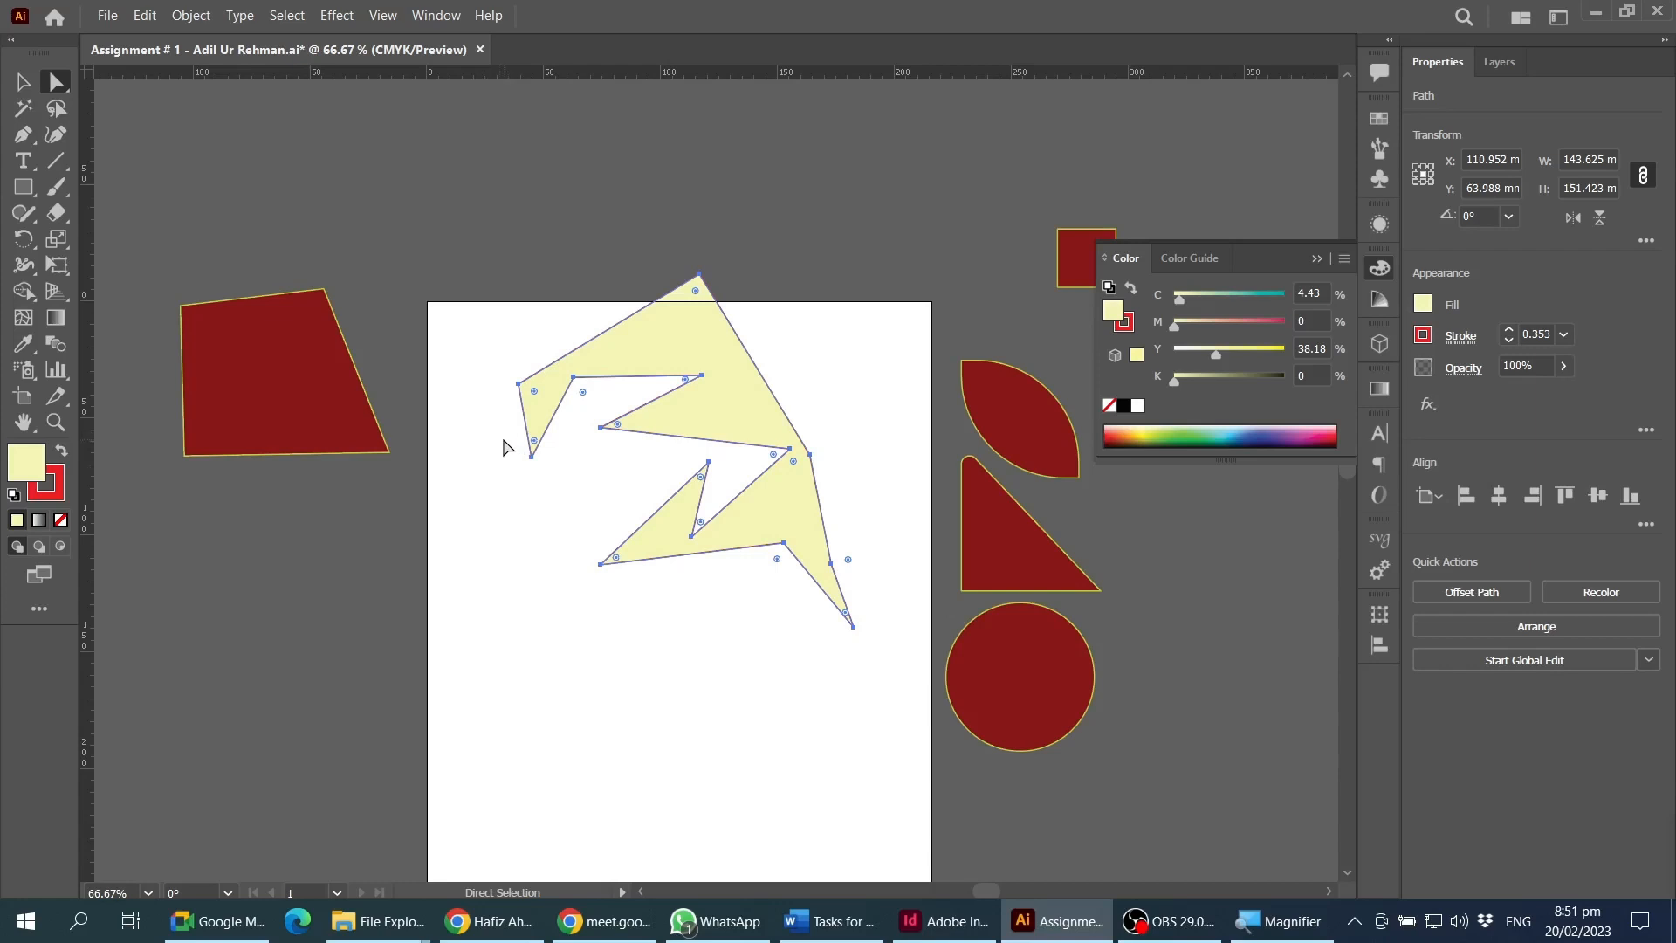
{"action": "left_click_drag", "start_coordinate": [502, 441], "coordinate": [576, 511]}
{"action": "left_click_drag", "start_coordinate": [531, 456], "coordinate": [529, 545]}
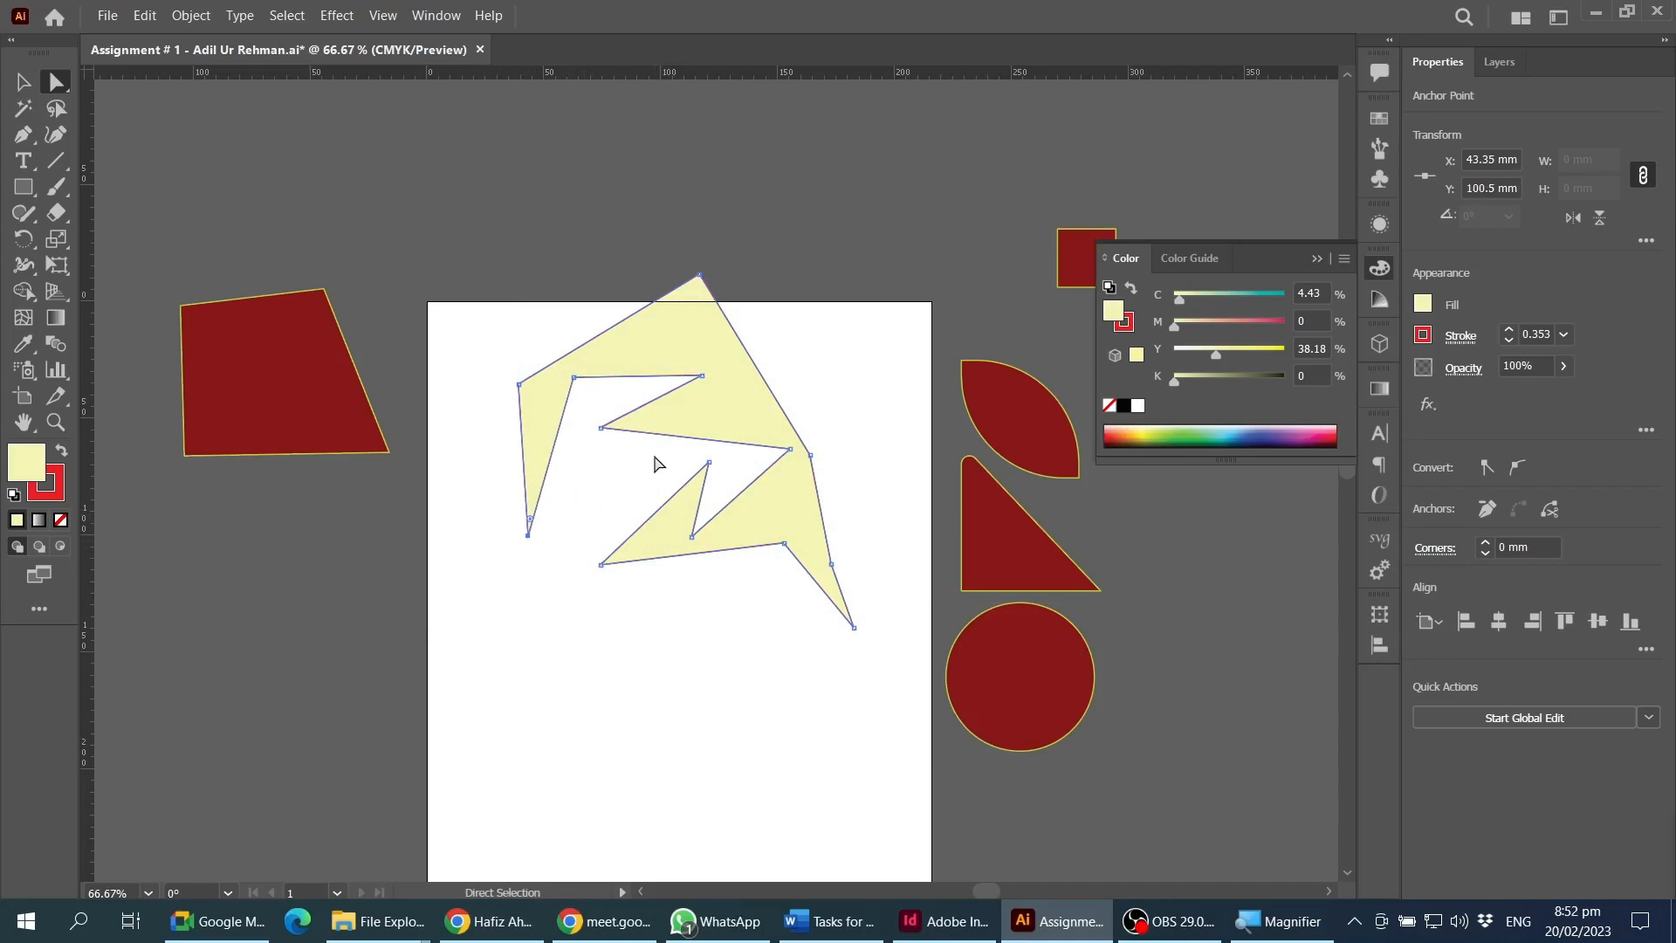
- Move the whole zigzag straight down with the Selection tool so it lies completely inside the artboard
{"action": "left_click", "coordinate": [24, 81]}
{"action": "left_click_drag", "start_coordinate": [701, 397], "coordinate": [759, 501]}
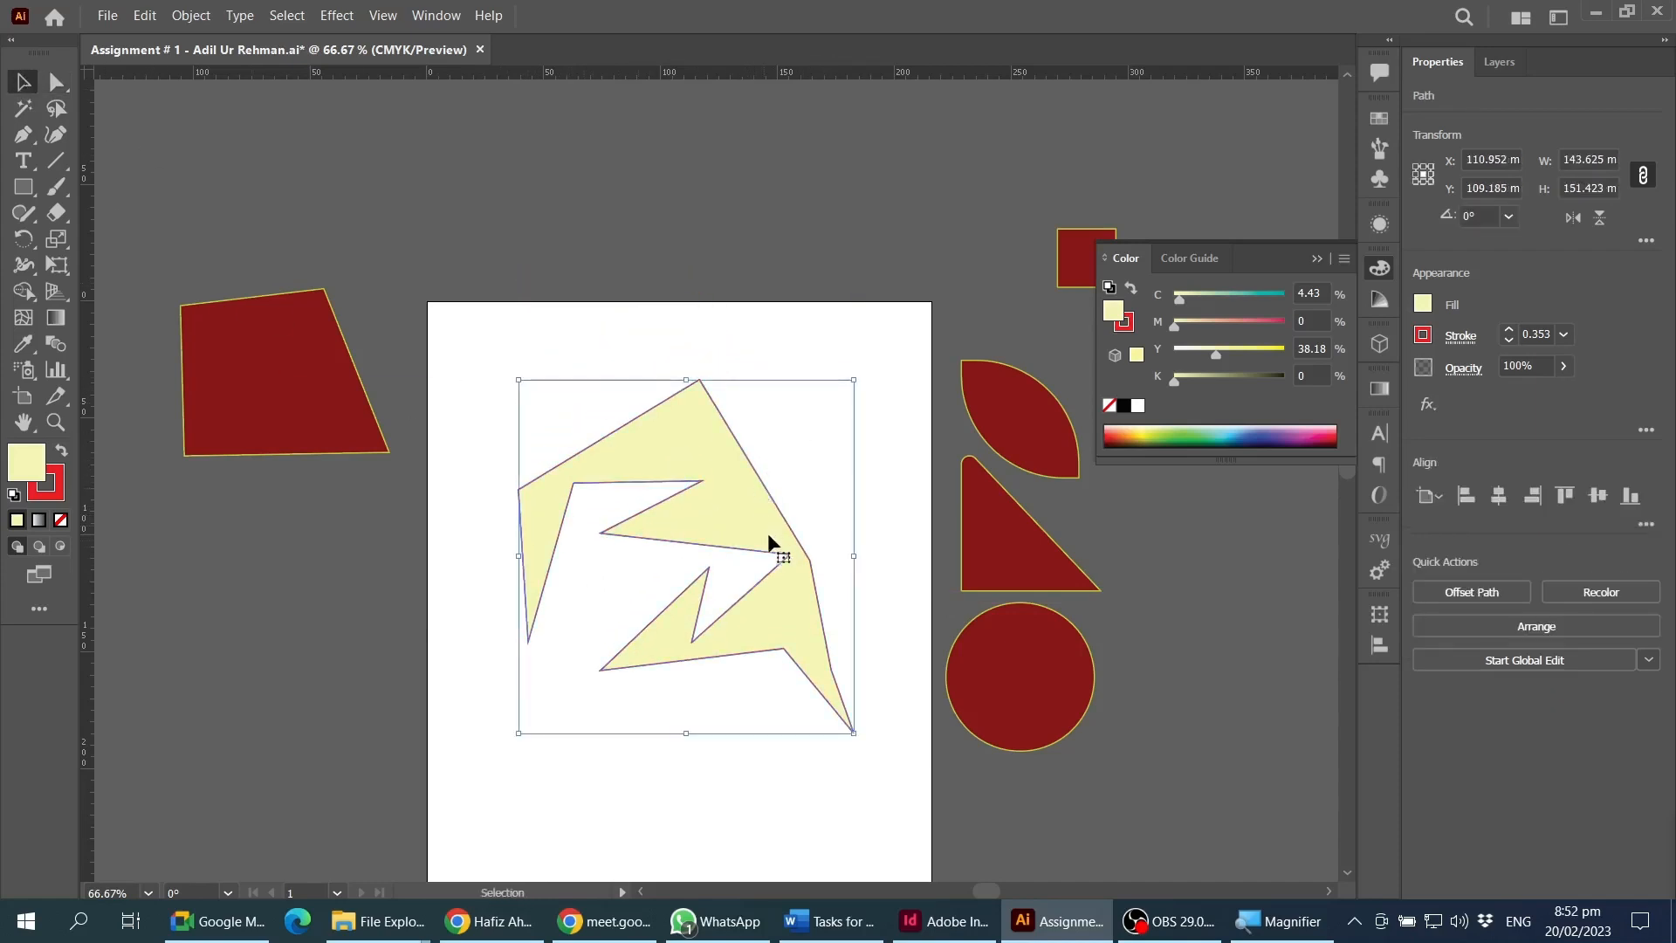
{"action": "scroll", "coordinate": [774, 543], "scroll_direction": "up", "scroll_amount": 1, "text": "alt"}
{"action": "scroll", "coordinate": [772, 569], "scroll_direction": "down", "scroll_amount": 1, "text": "alt"}
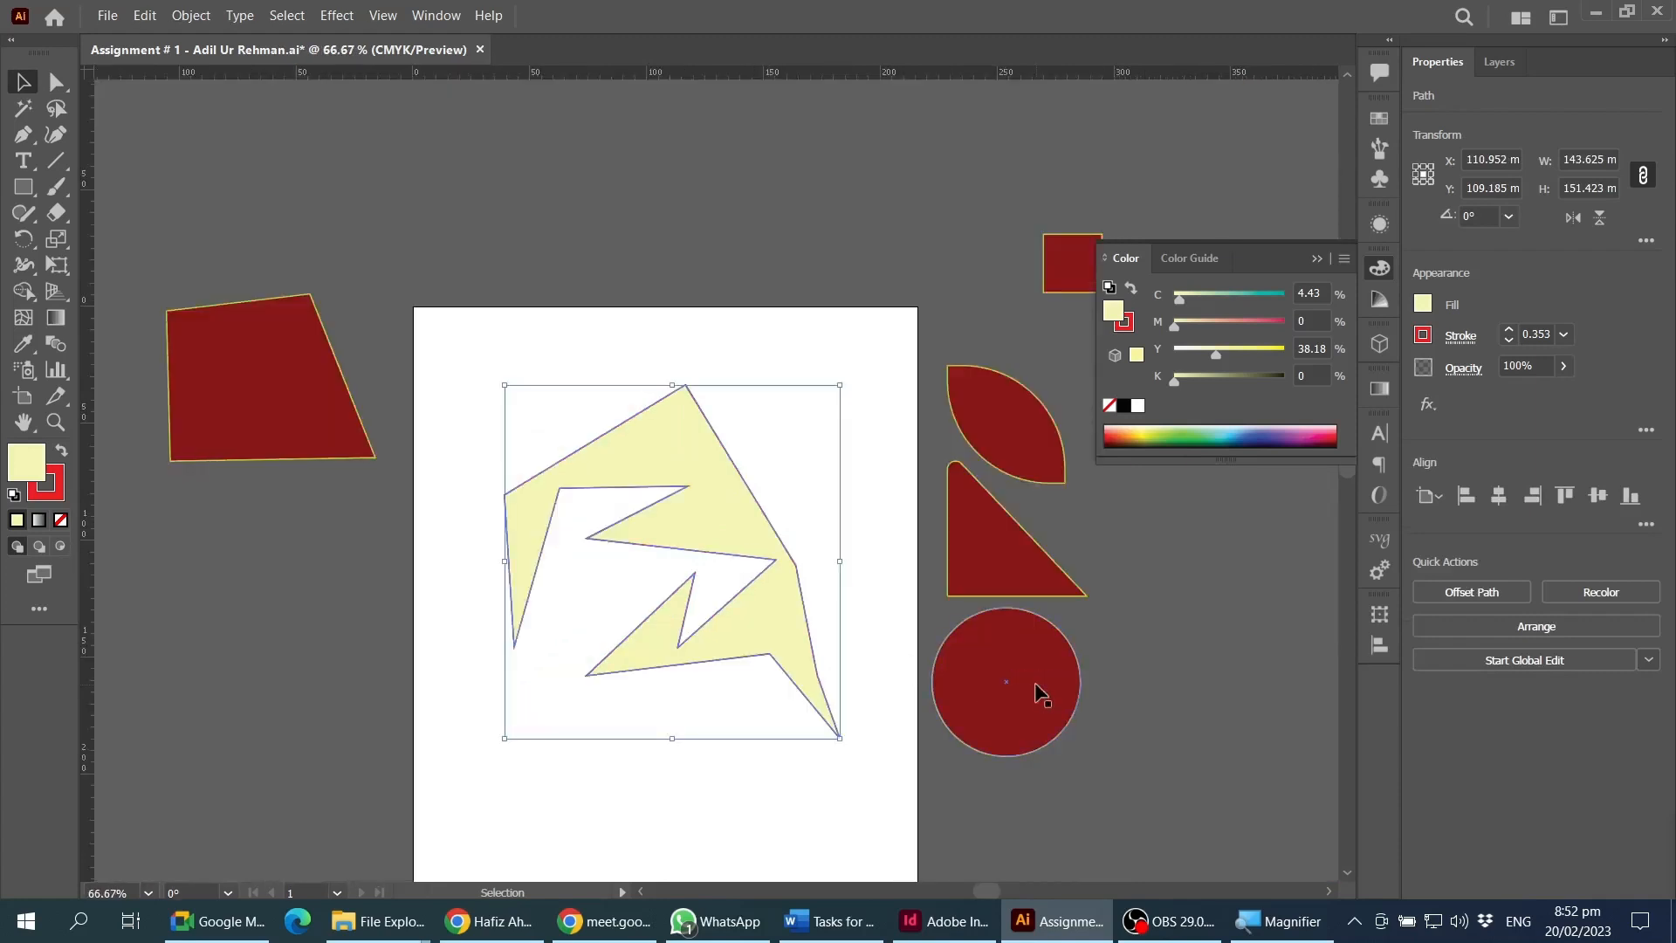
- Move the dark red circle onto the artboard beside the zigzag's apex and swap its fill and stroke colours
{"action": "left_click_drag", "start_coordinate": [1036, 690], "coordinate": [839, 416]}
{"action": "left_click", "coordinate": [61, 450]}
{"action": "left_click", "coordinate": [784, 268]}
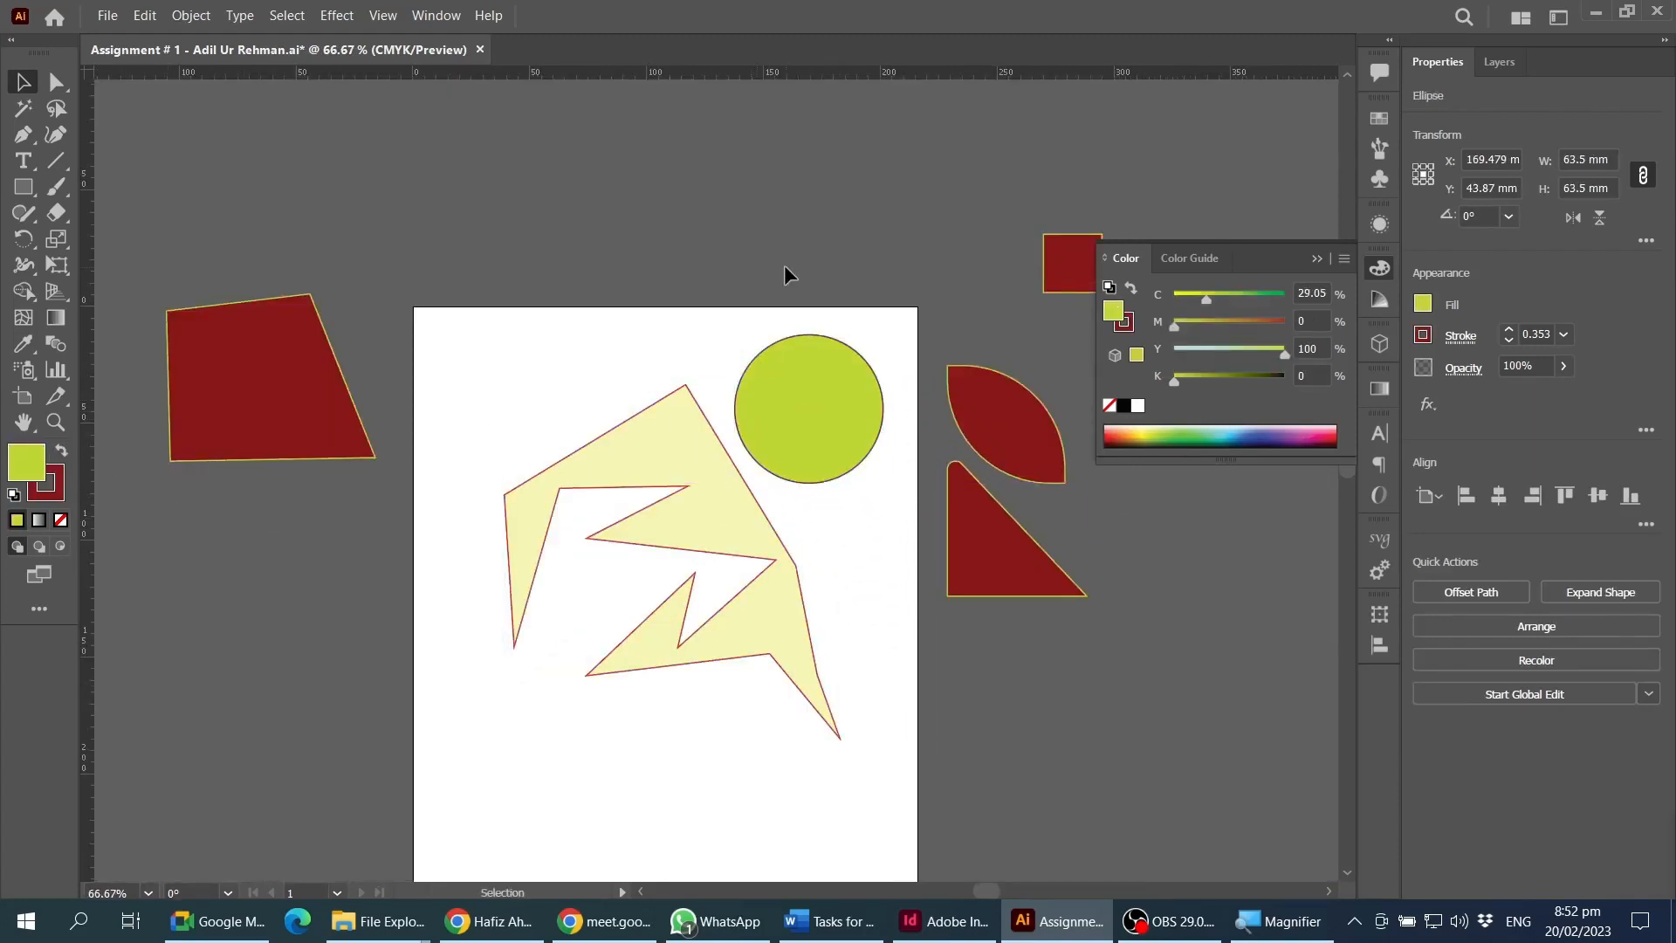
- Show the direction handles of the green circle's top anchor with the Direct Selection tool
{"action": "scroll", "coordinate": [810, 375], "scroll_direction": "up", "scroll_amount": 3, "text": "alt"}
{"action": "left_click", "coordinate": [821, 380]}
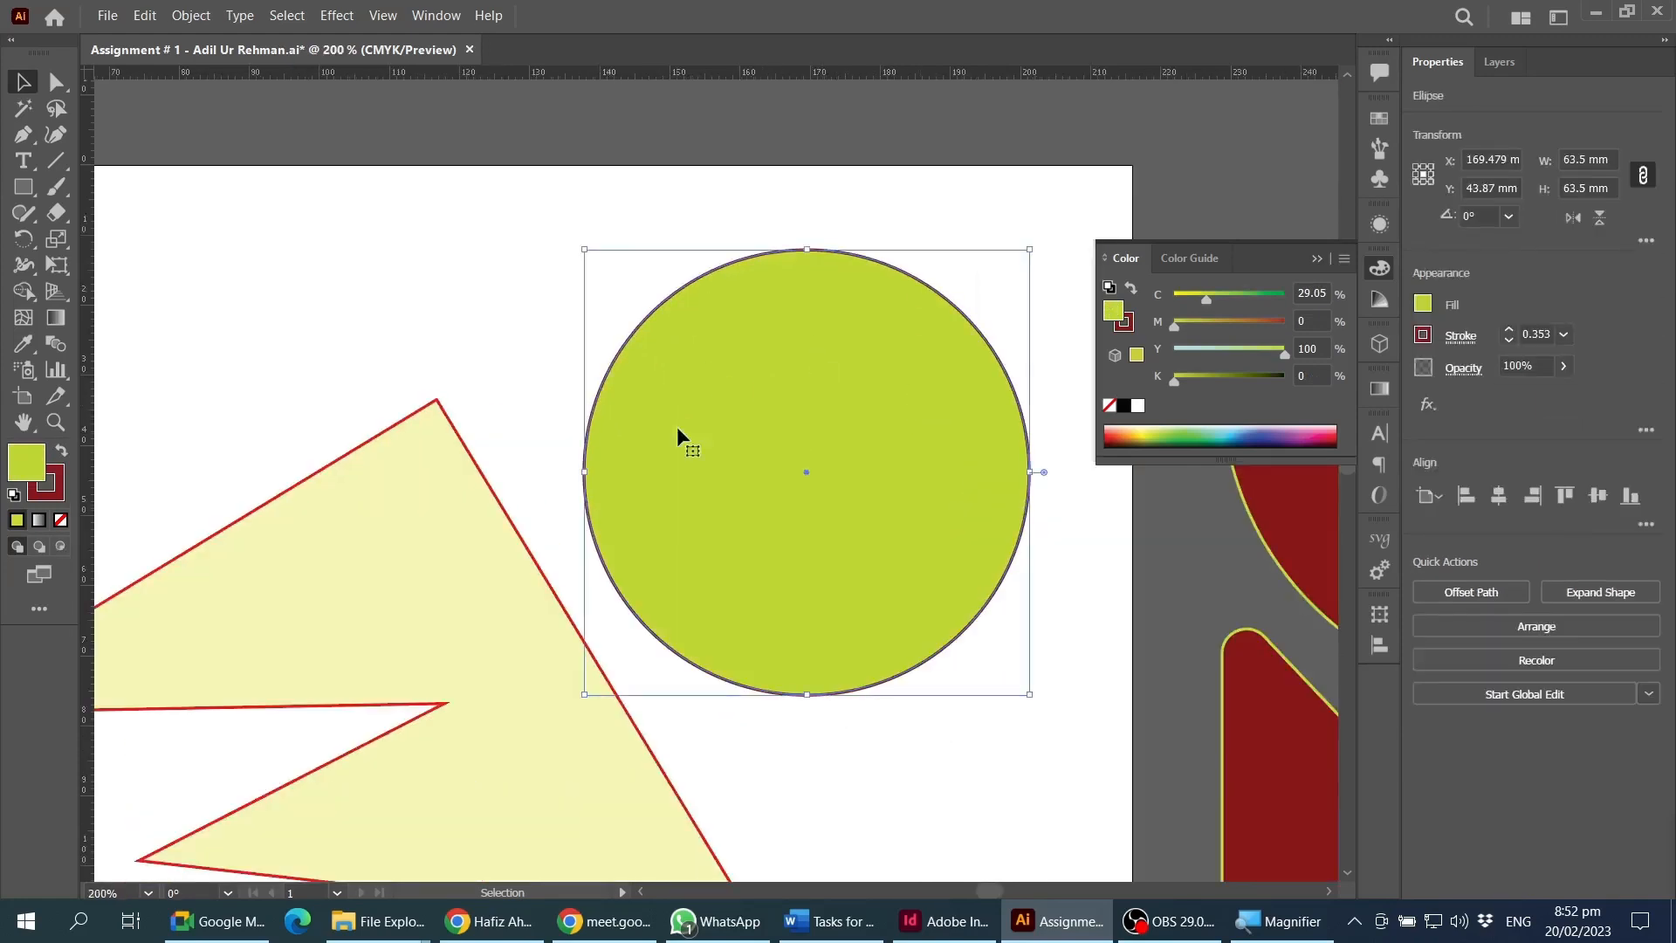
{"action": "key", "text": "a"}
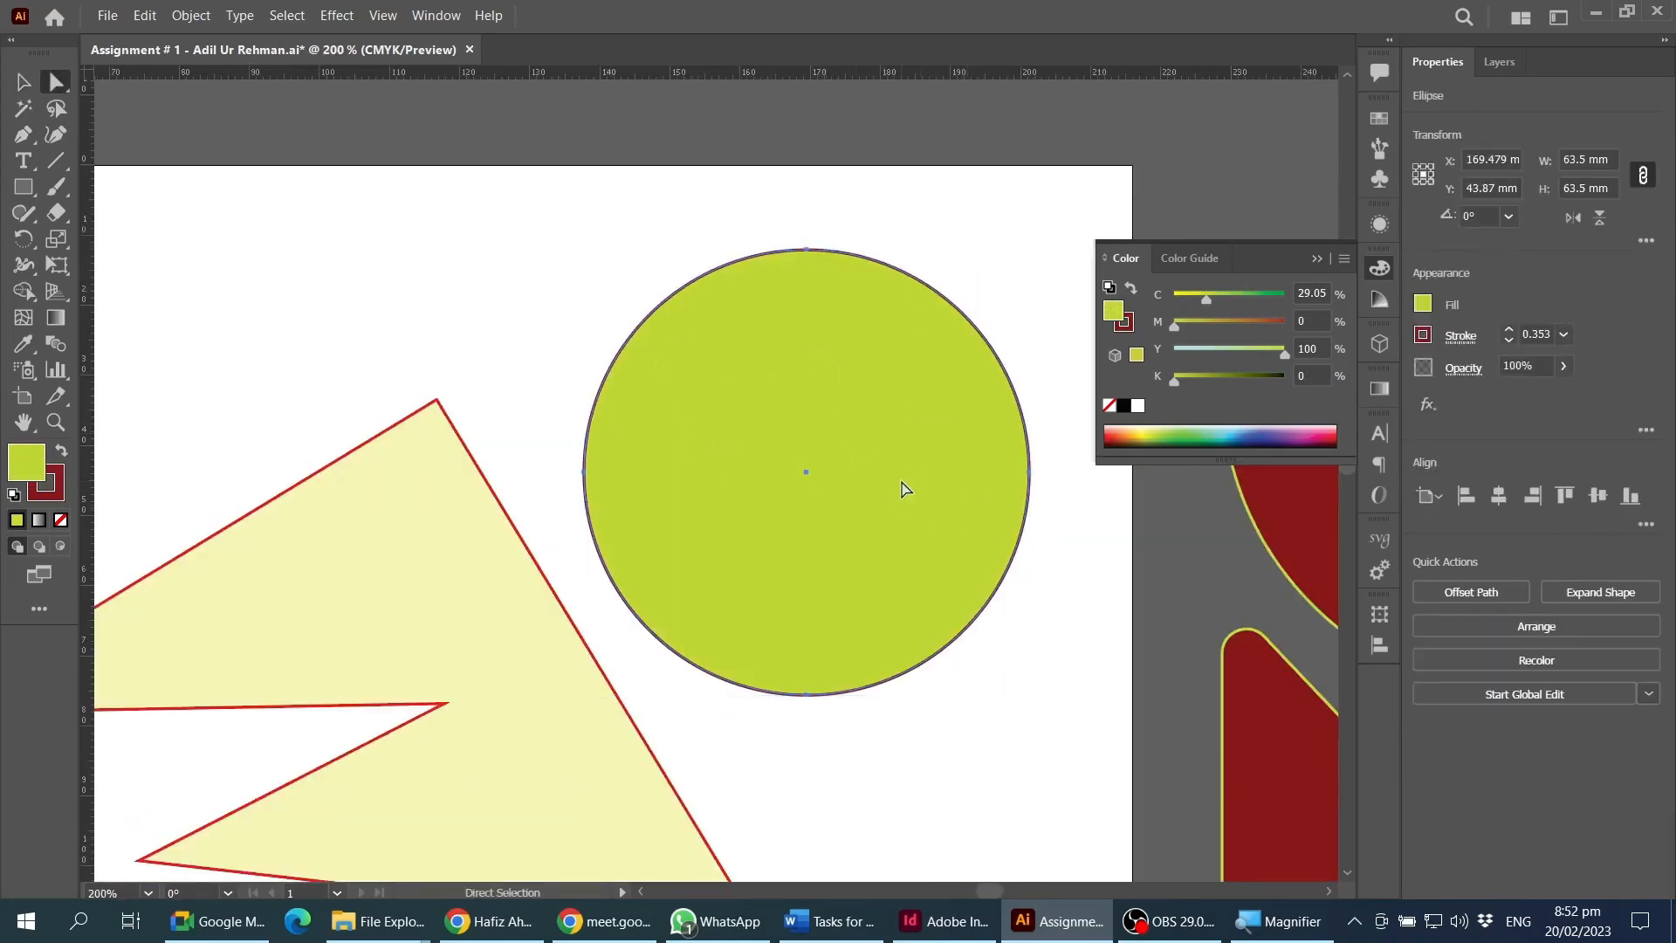
{"action": "left_click", "coordinate": [790, 217]}
{"action": "left_click_drag", "start_coordinate": [774, 208], "coordinate": [840, 286]}
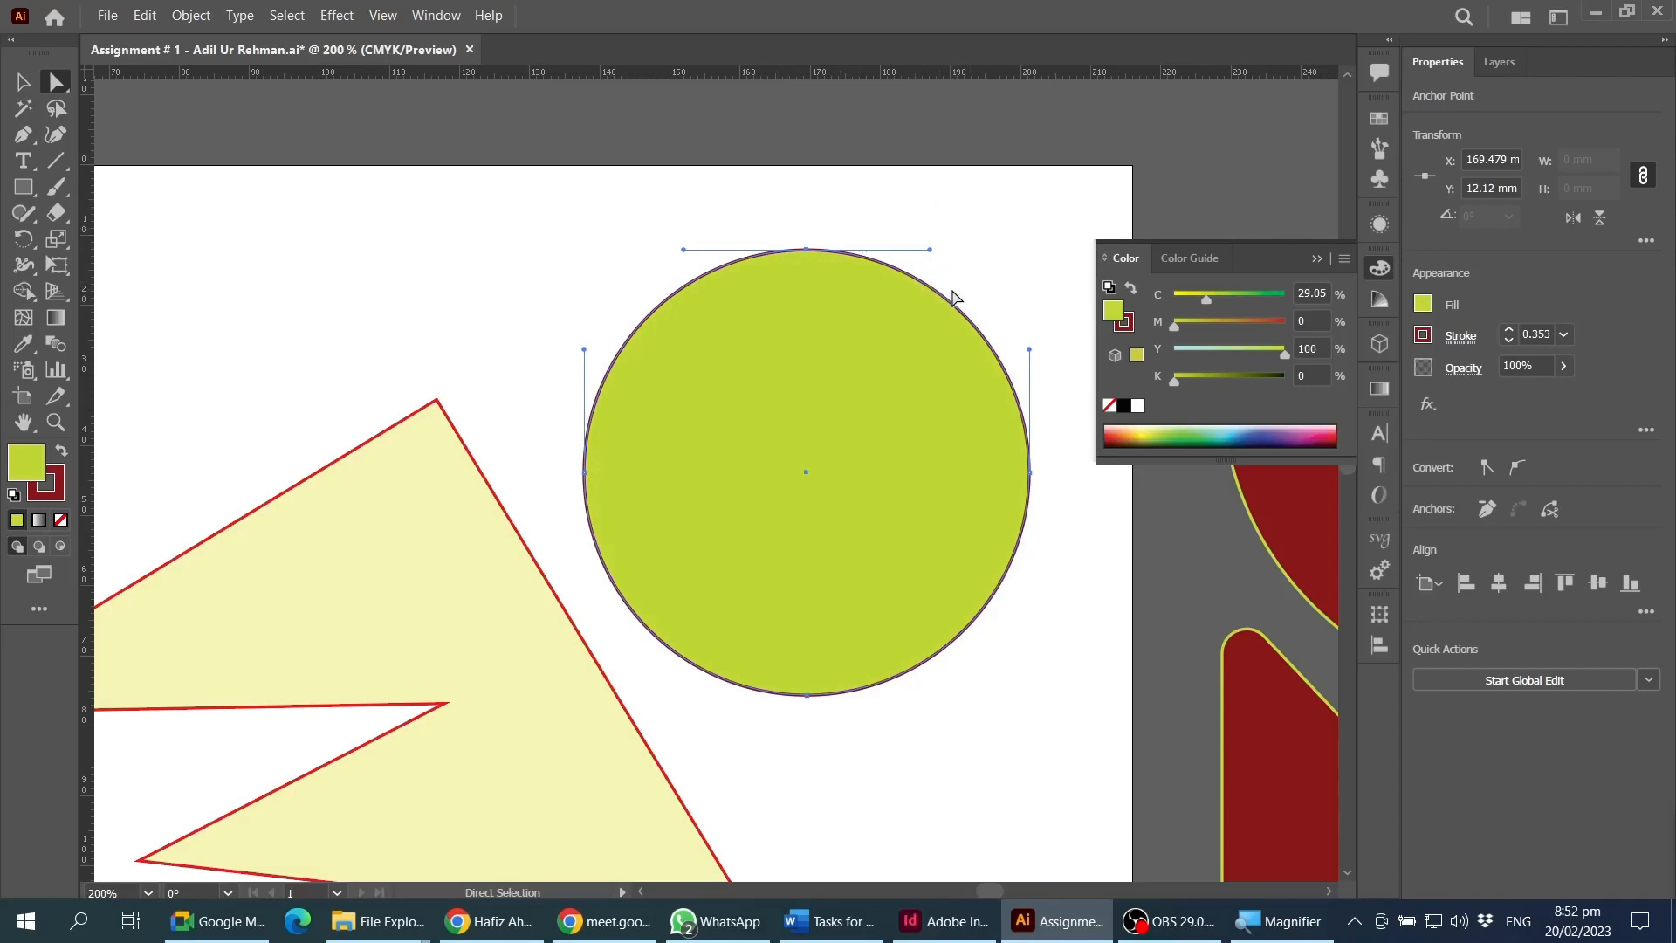
{"action": "left_click_drag", "start_coordinate": [782, 211], "coordinate": [827, 304]}
- Round the zigzag's top corner to a radius of about 9.9 mm and select the anchor at its right end
{"action": "left_click_drag", "start_coordinate": [410, 371], "coordinate": [479, 433]}
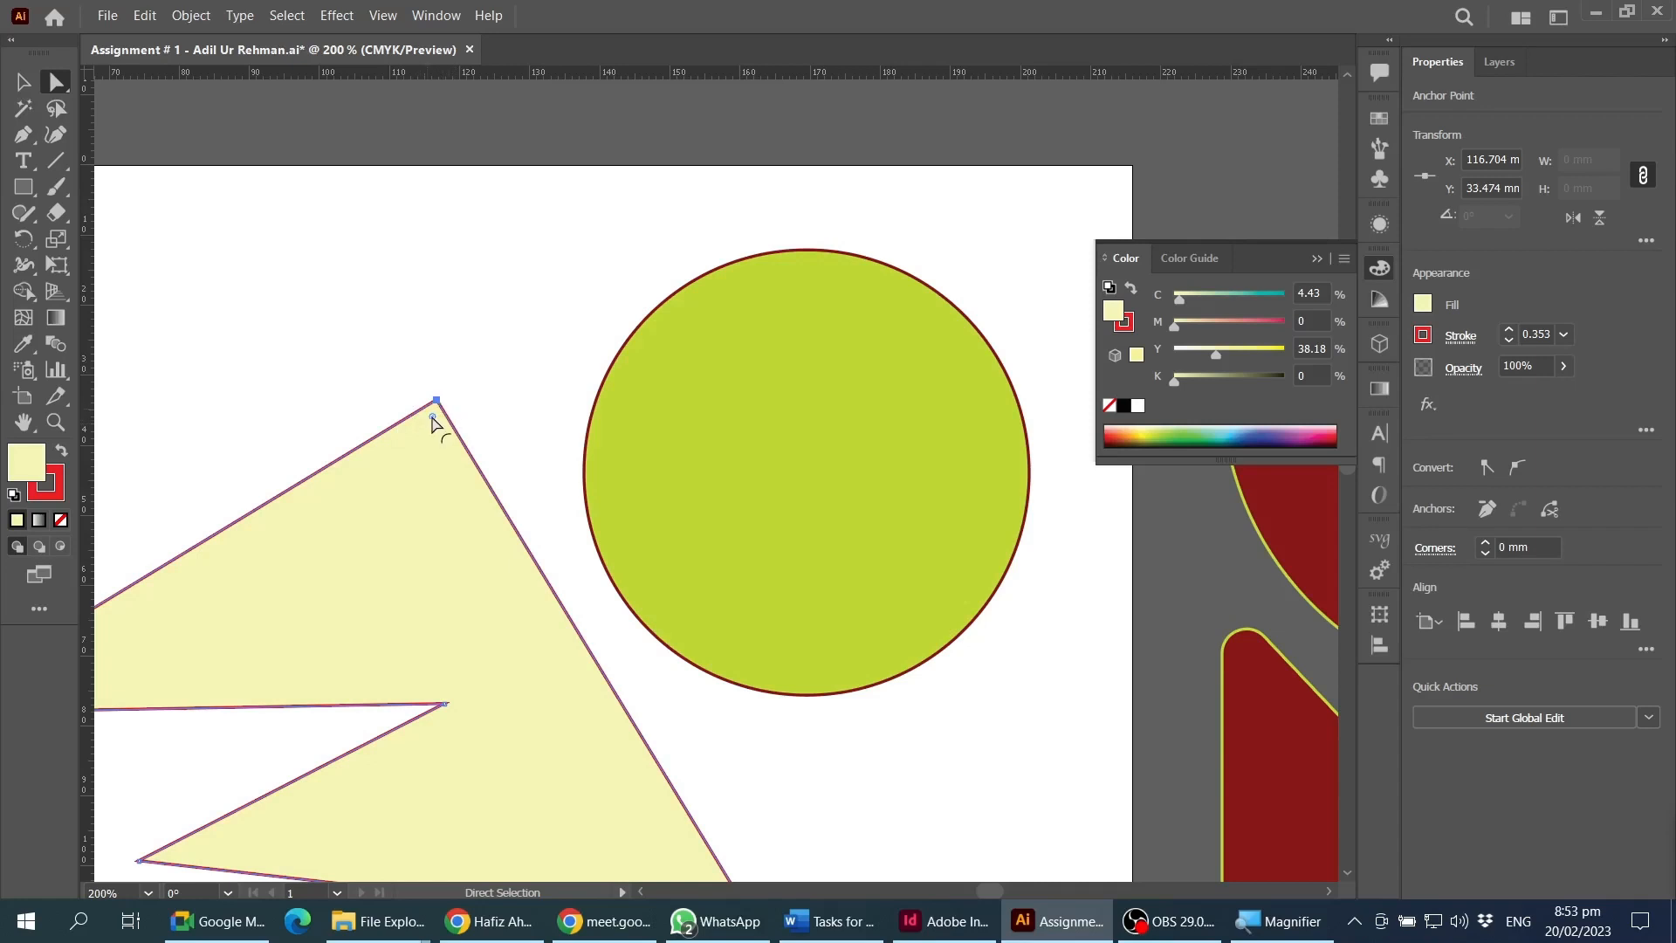
{"action": "left_click_drag", "start_coordinate": [433, 419], "coordinate": [415, 495]}
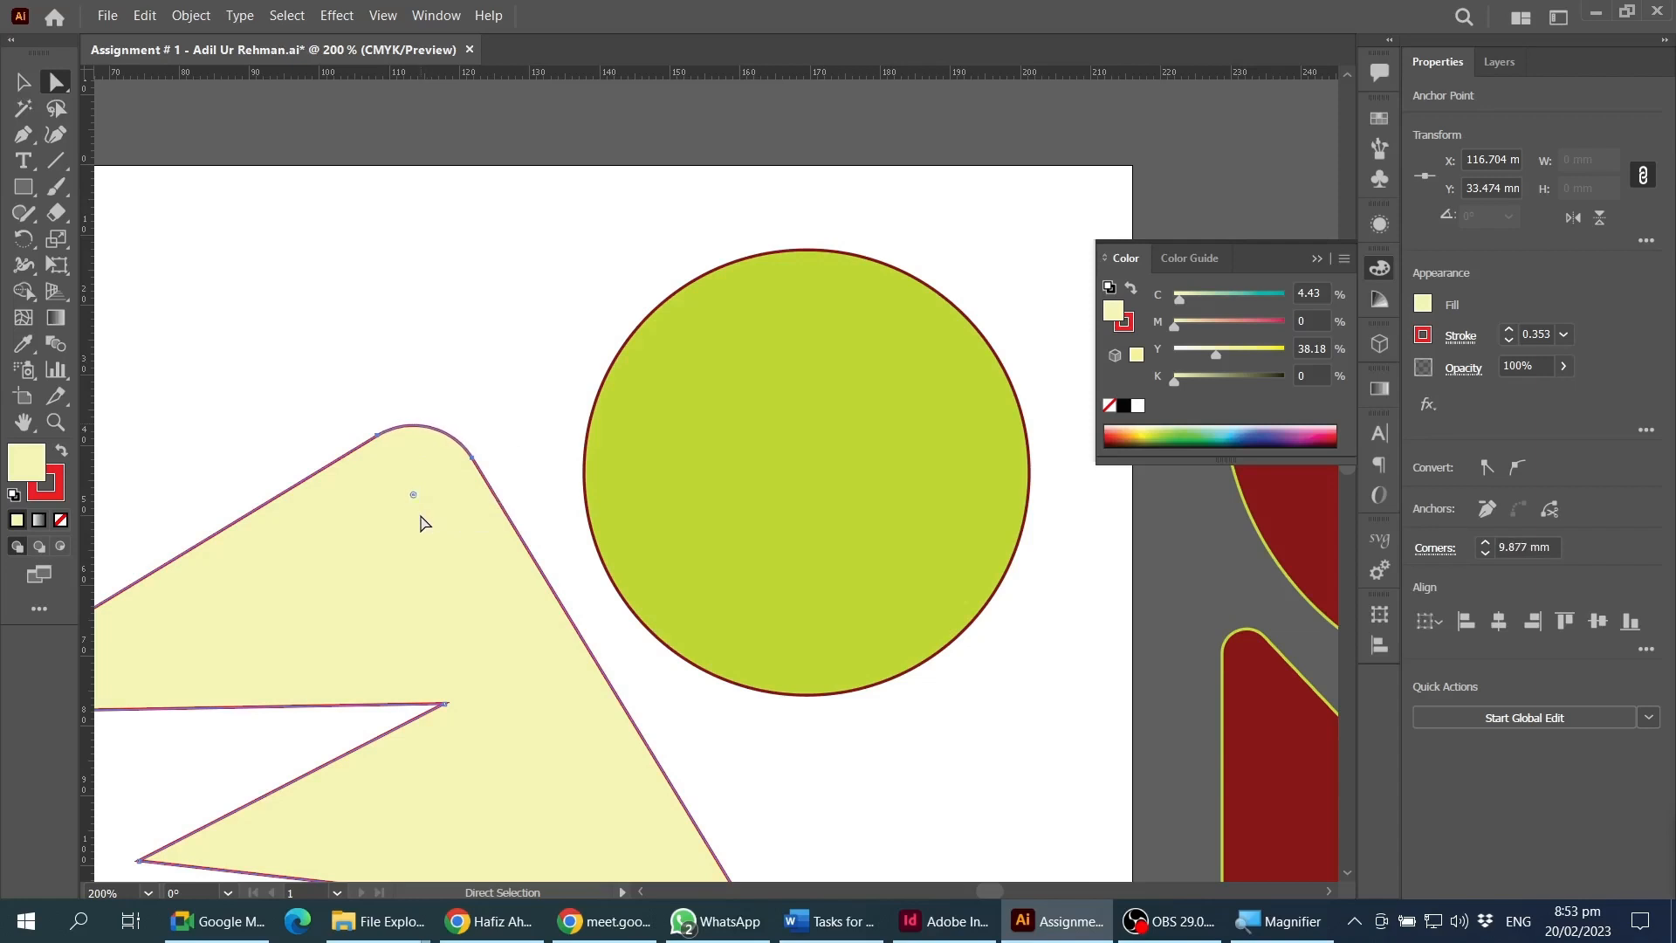
{"action": "left_click", "coordinate": [490, 445]}
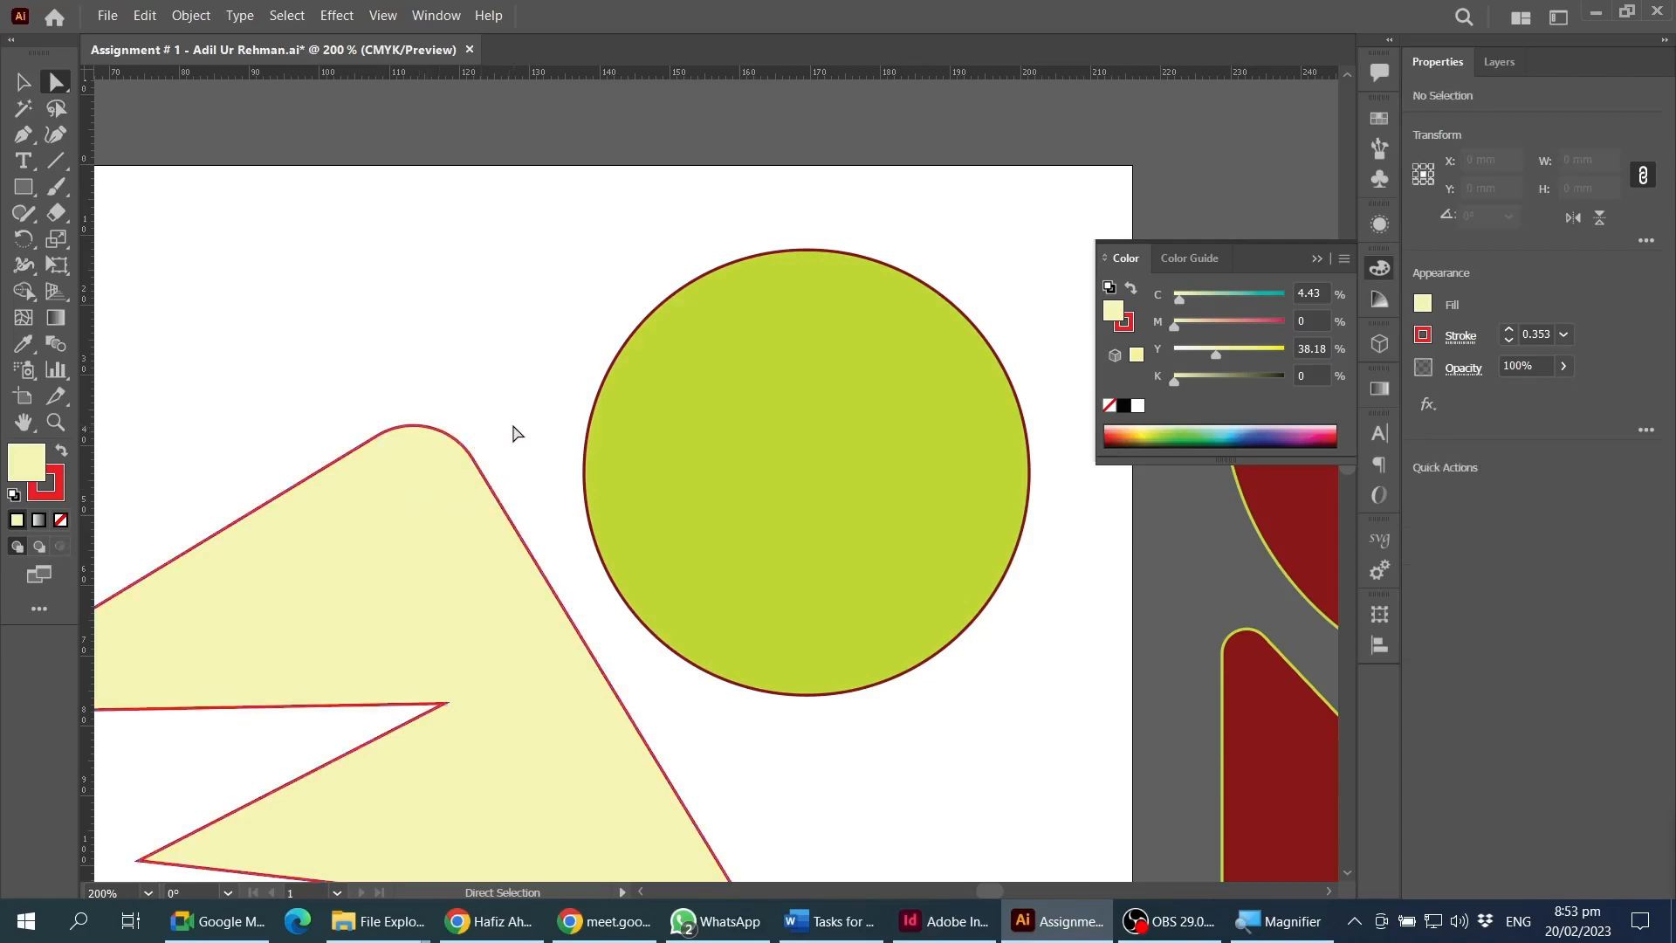
{"action": "left_click", "coordinate": [471, 458]}
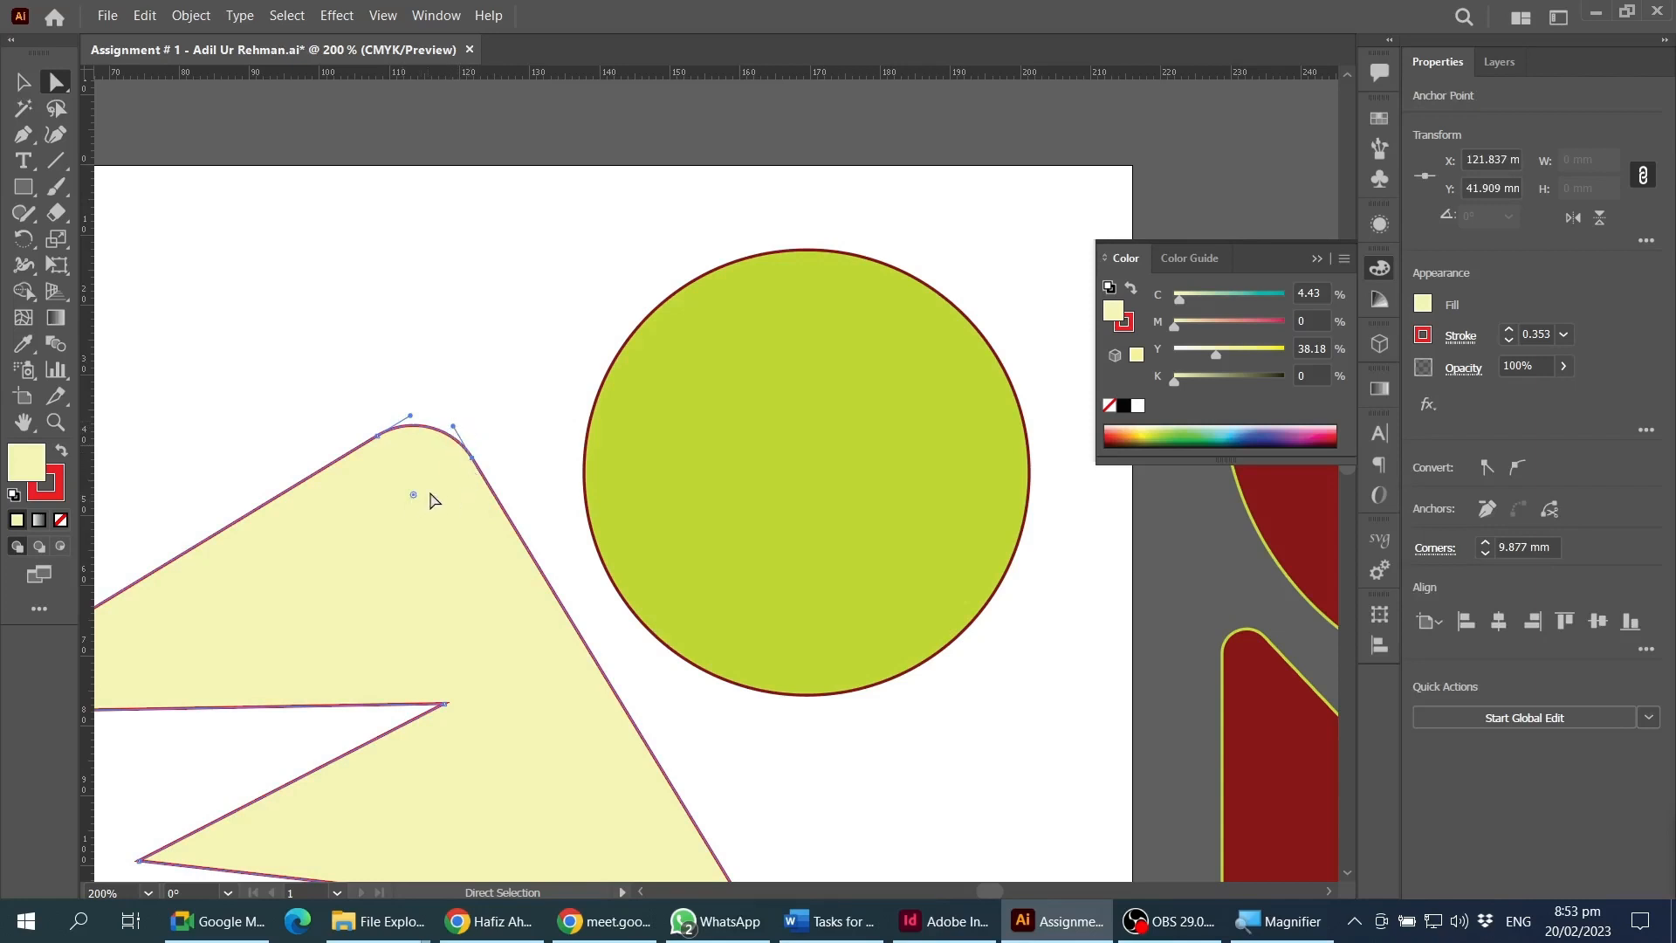
- Taper the top of the green circle by shortening the direction handles of its top anchor
{"action": "left_click", "coordinate": [820, 255]}
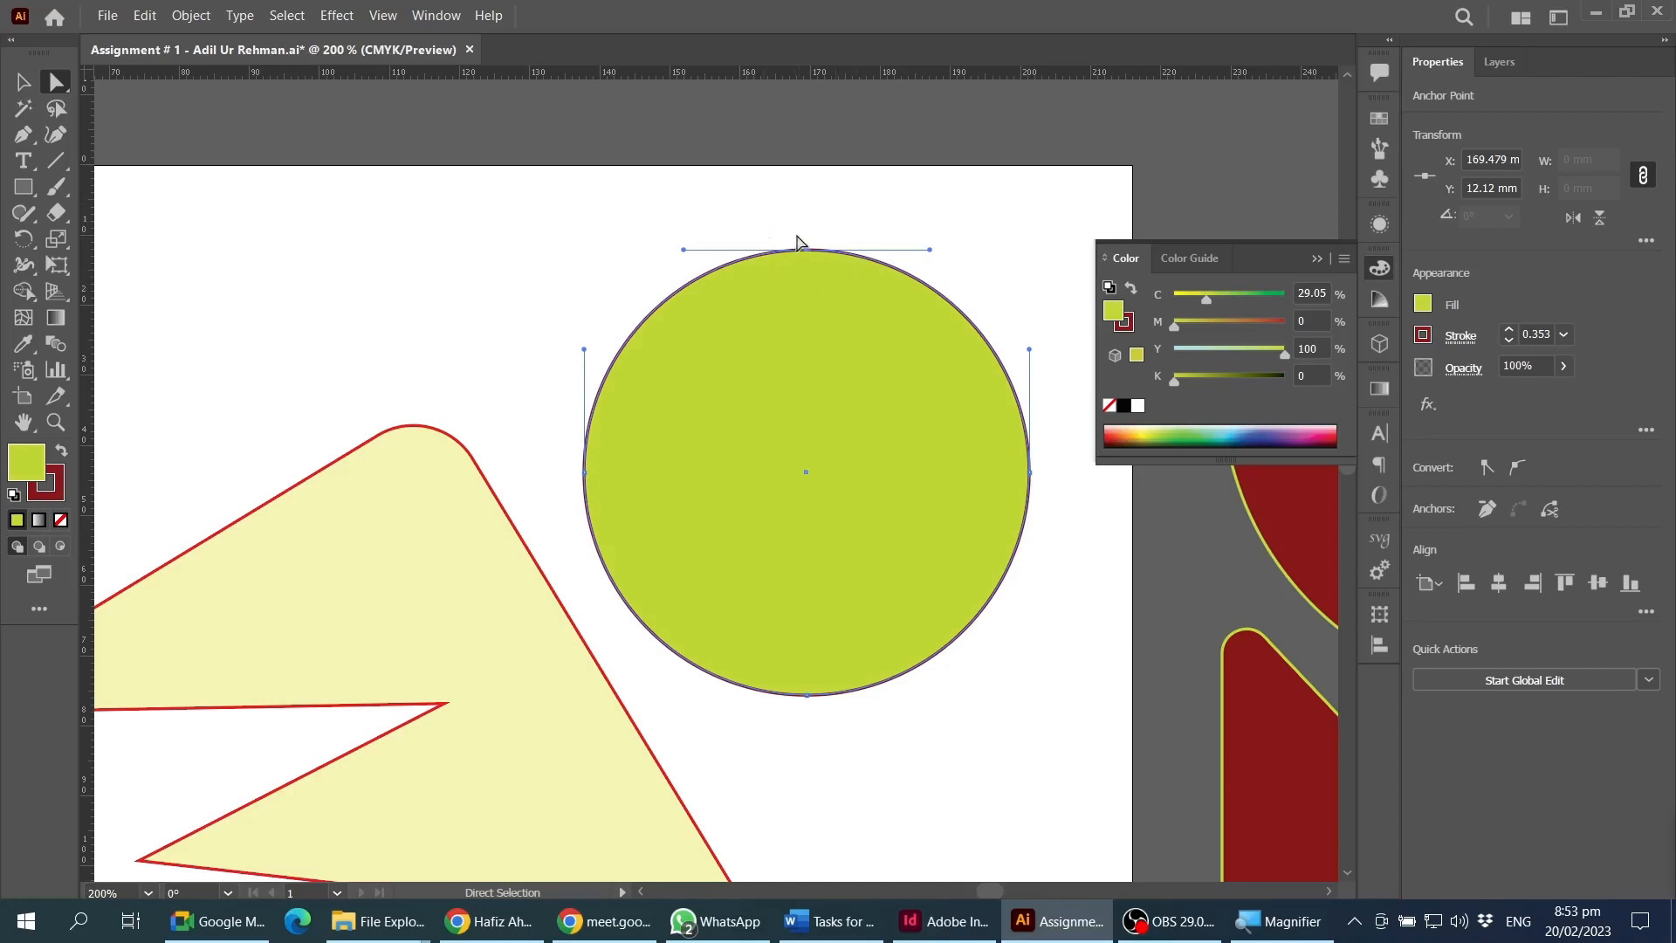
{"action": "left_click_drag", "start_coordinate": [789, 221], "coordinate": [824, 312]}
{"action": "left_click_drag", "start_coordinate": [928, 250], "coordinate": [884, 239]}
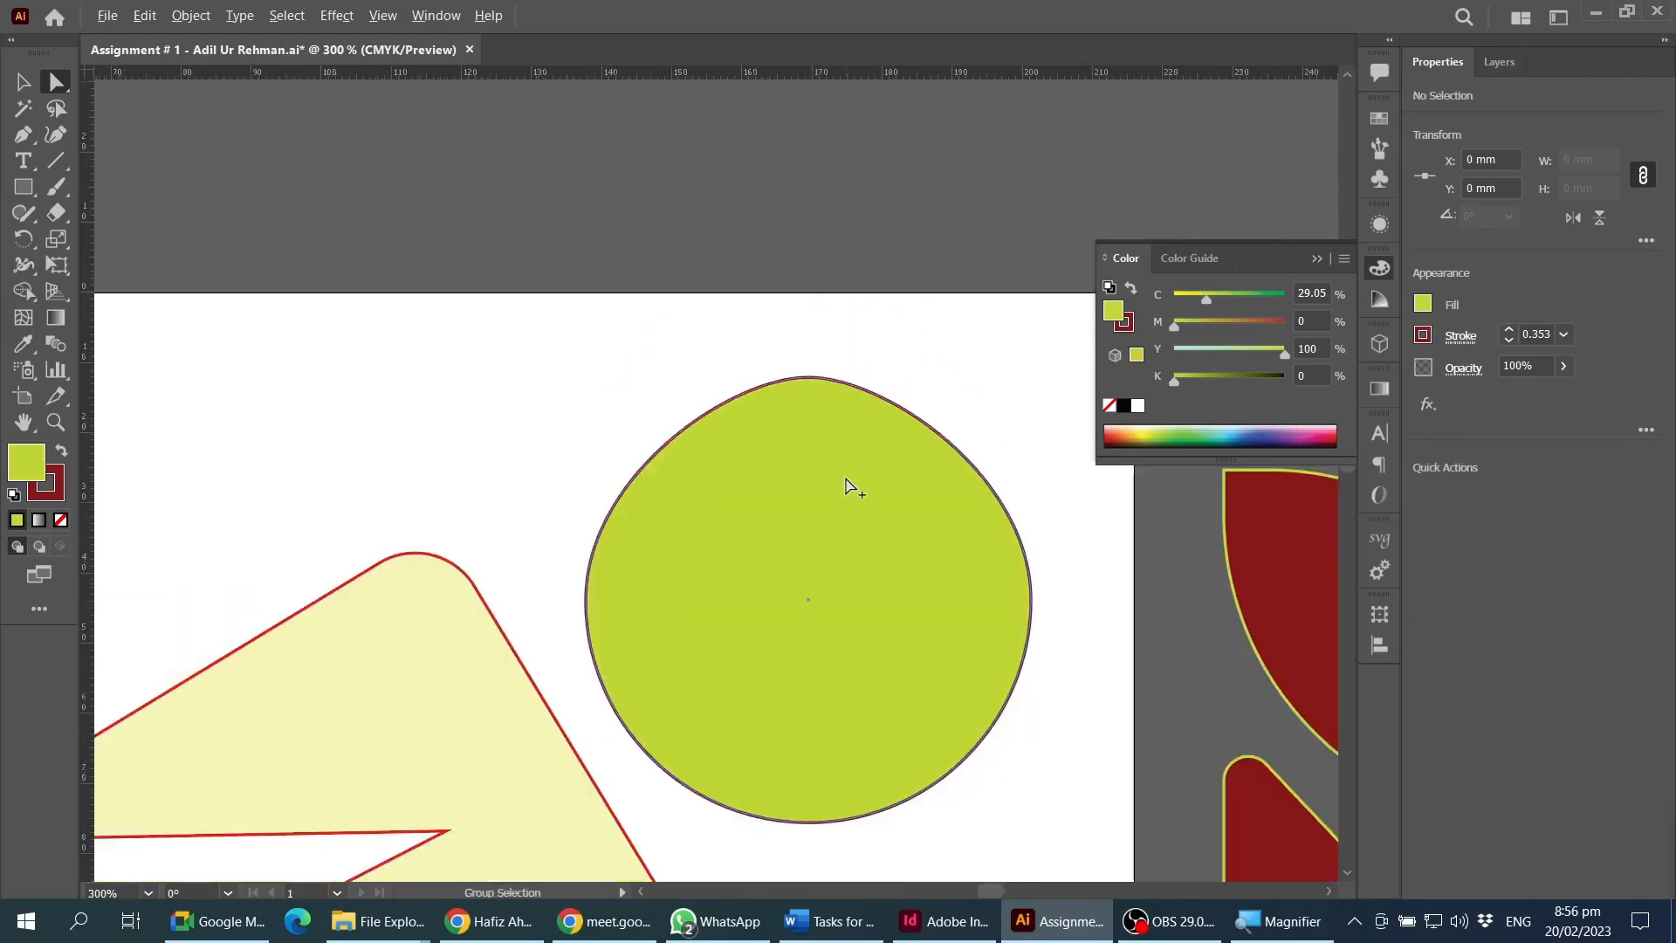
{"action": "scroll", "coordinate": [846, 489], "scroll_direction": "down", "scroll_amount": 5}
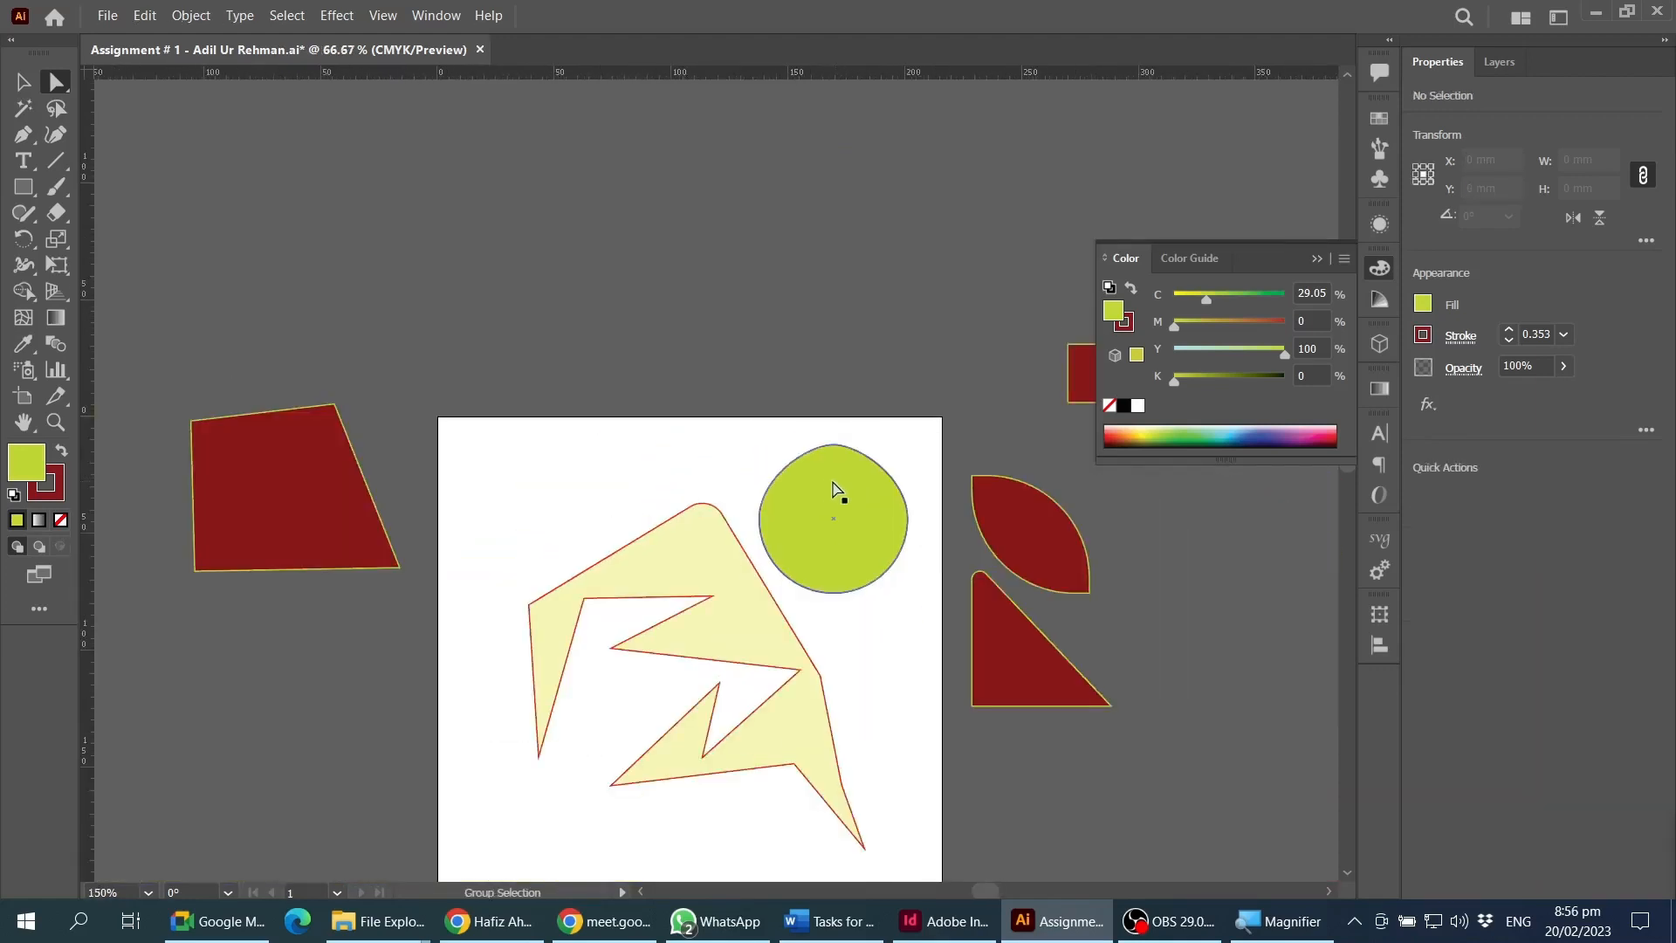
{"action": "scroll", "coordinate": [829, 486], "scroll_direction": "down", "scroll_amount": 5}
- Delete the zigzag's outer left edge segment with the Direct Selection tool to leave the path open there
{"action": "left_click", "coordinate": [737, 410]}
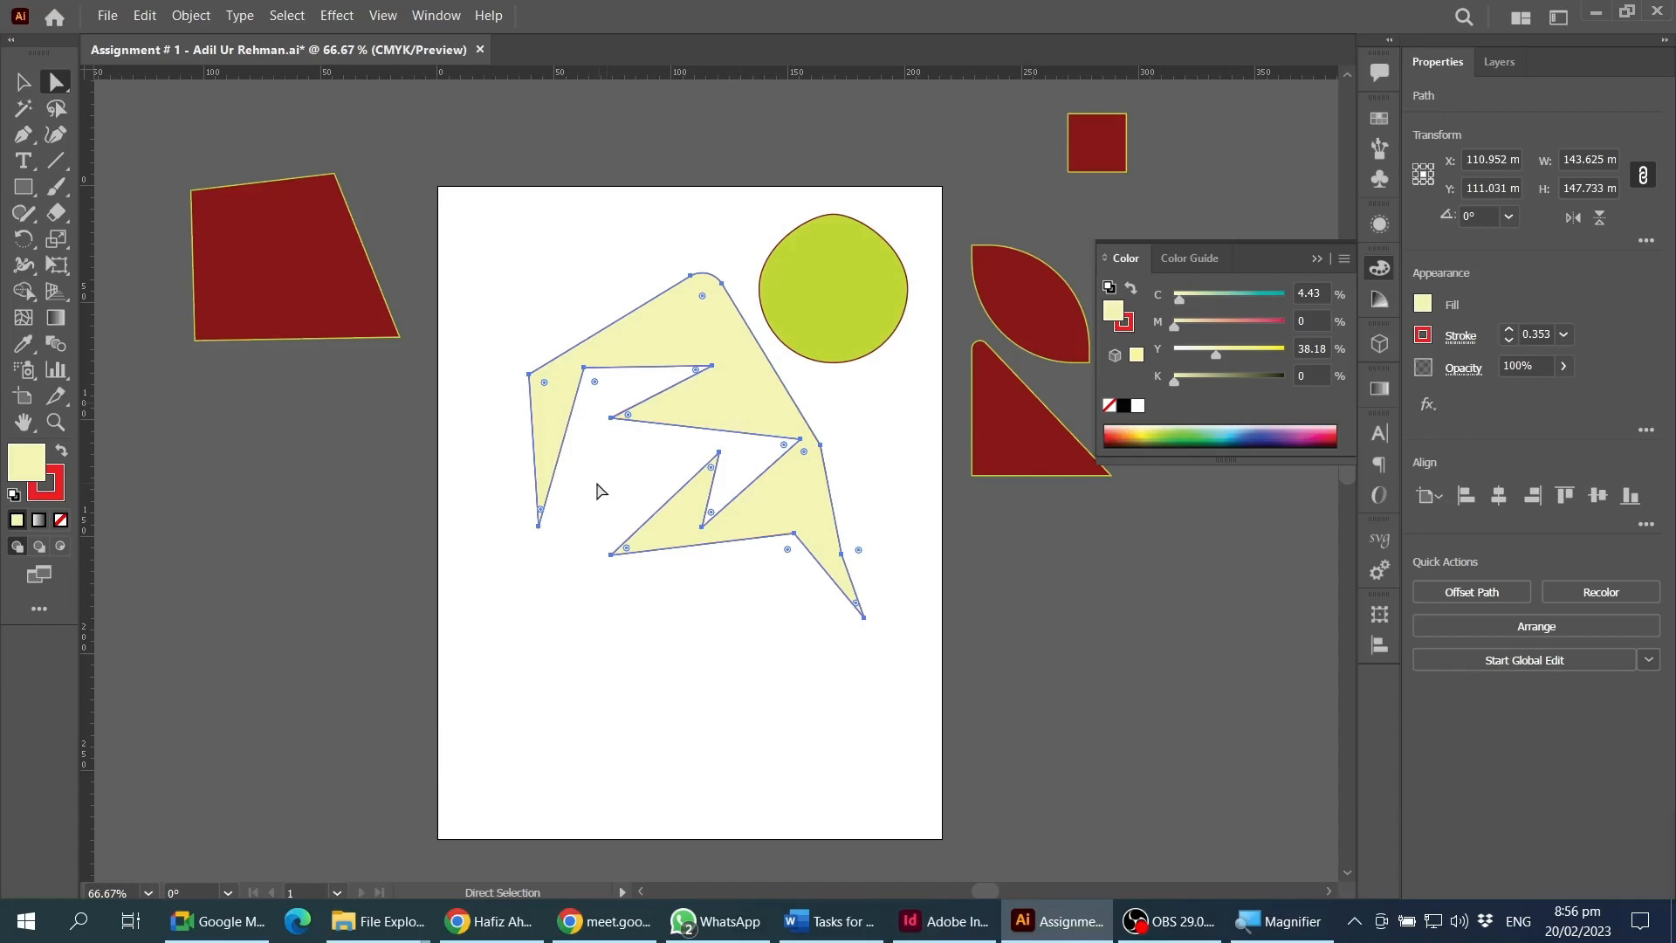
{"action": "scroll", "coordinate": [571, 476], "scroll_direction": "up", "scroll_amount": 4}
{"action": "left_click_drag", "start_coordinate": [590, 362], "coordinate": [690, 398]}
{"action": "scroll", "coordinate": [713, 525], "scroll_direction": "down", "scroll_amount": 1}
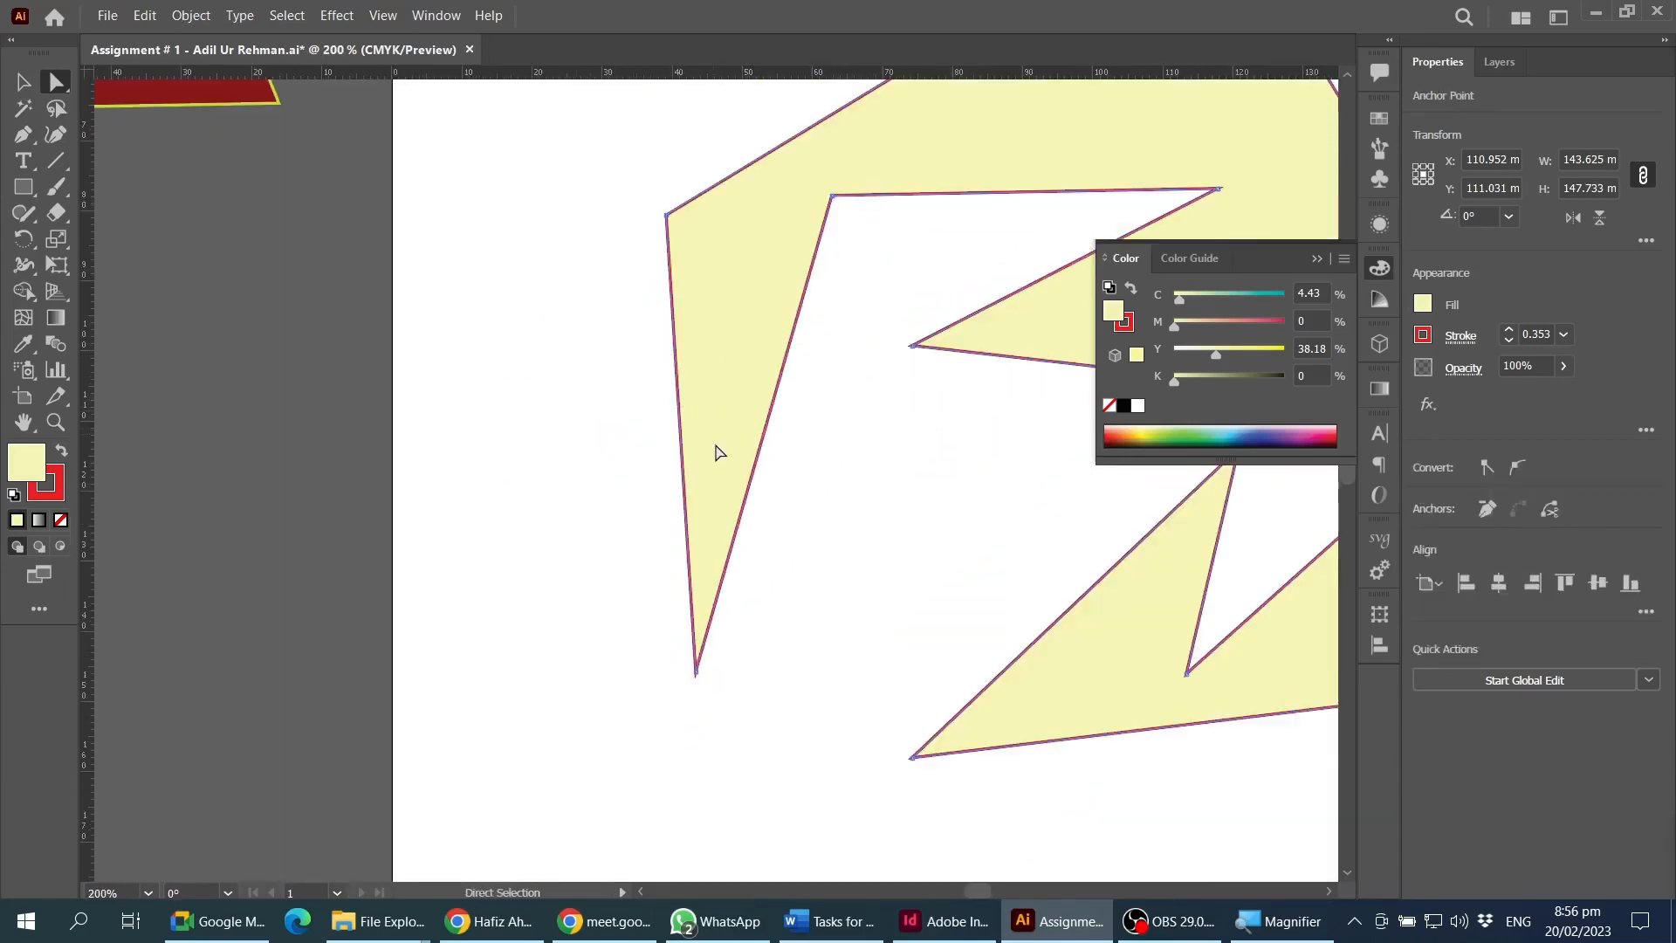
{"action": "key", "text": "Delete"}
{"action": "left_click", "coordinate": [632, 531]}
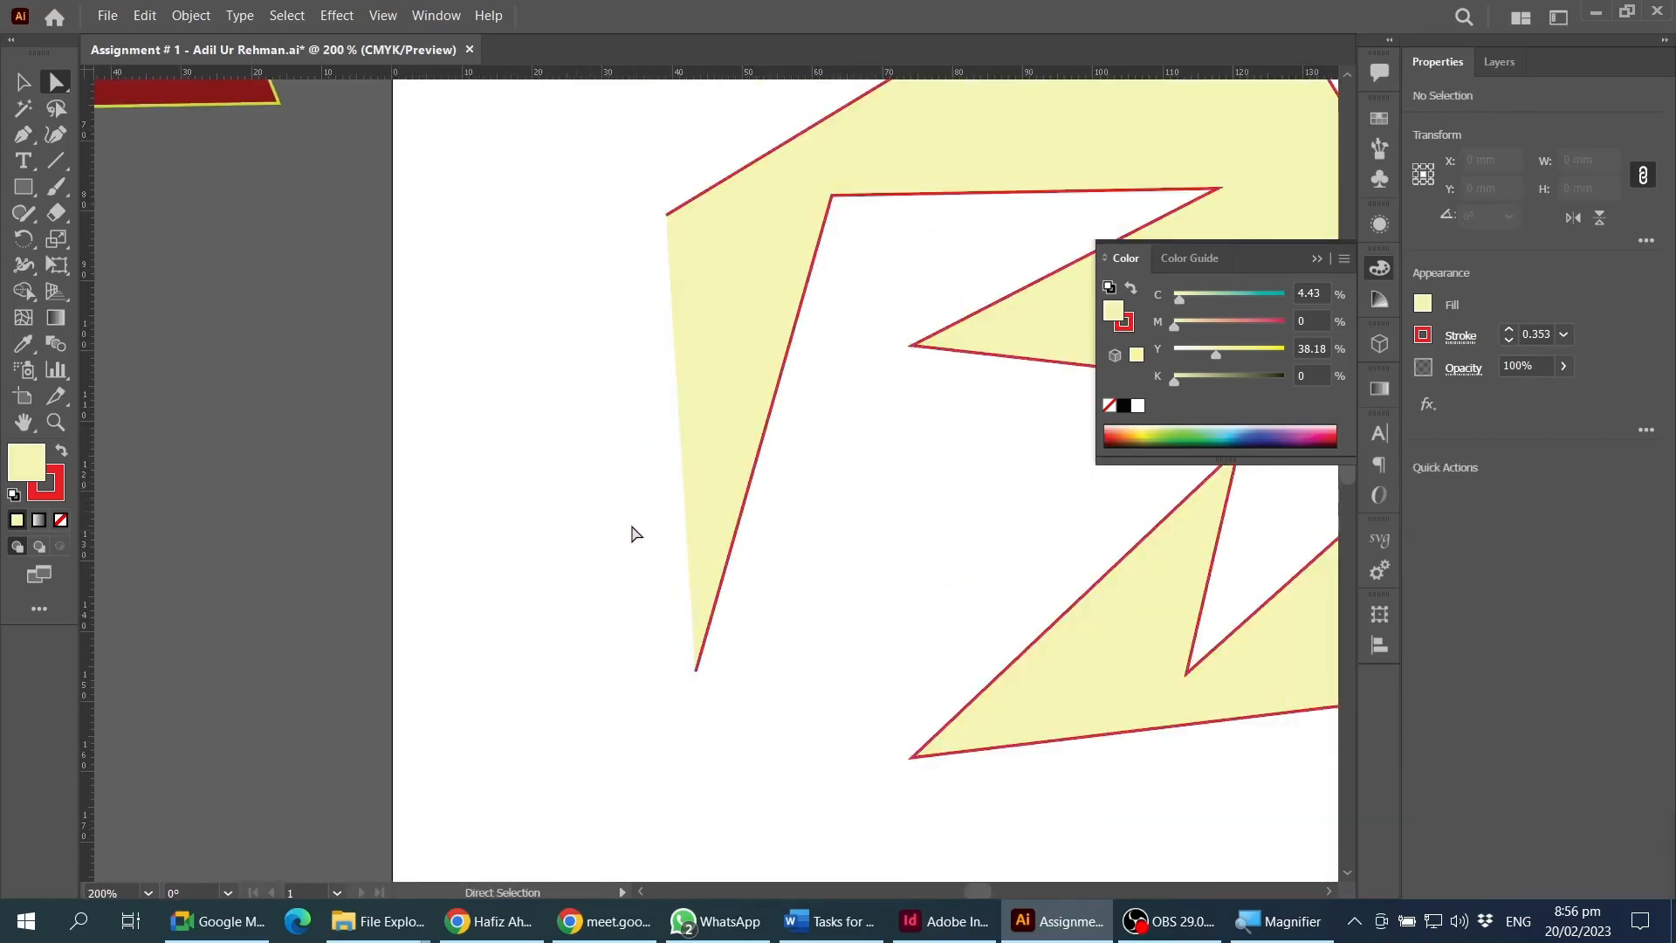
- Examine the opened zigzag path and the end anchor at its lower-left tip
{"action": "key", "text": "v"}
{"action": "scroll", "coordinate": [557, 763], "scroll_direction": "down", "scroll_amount": 2}
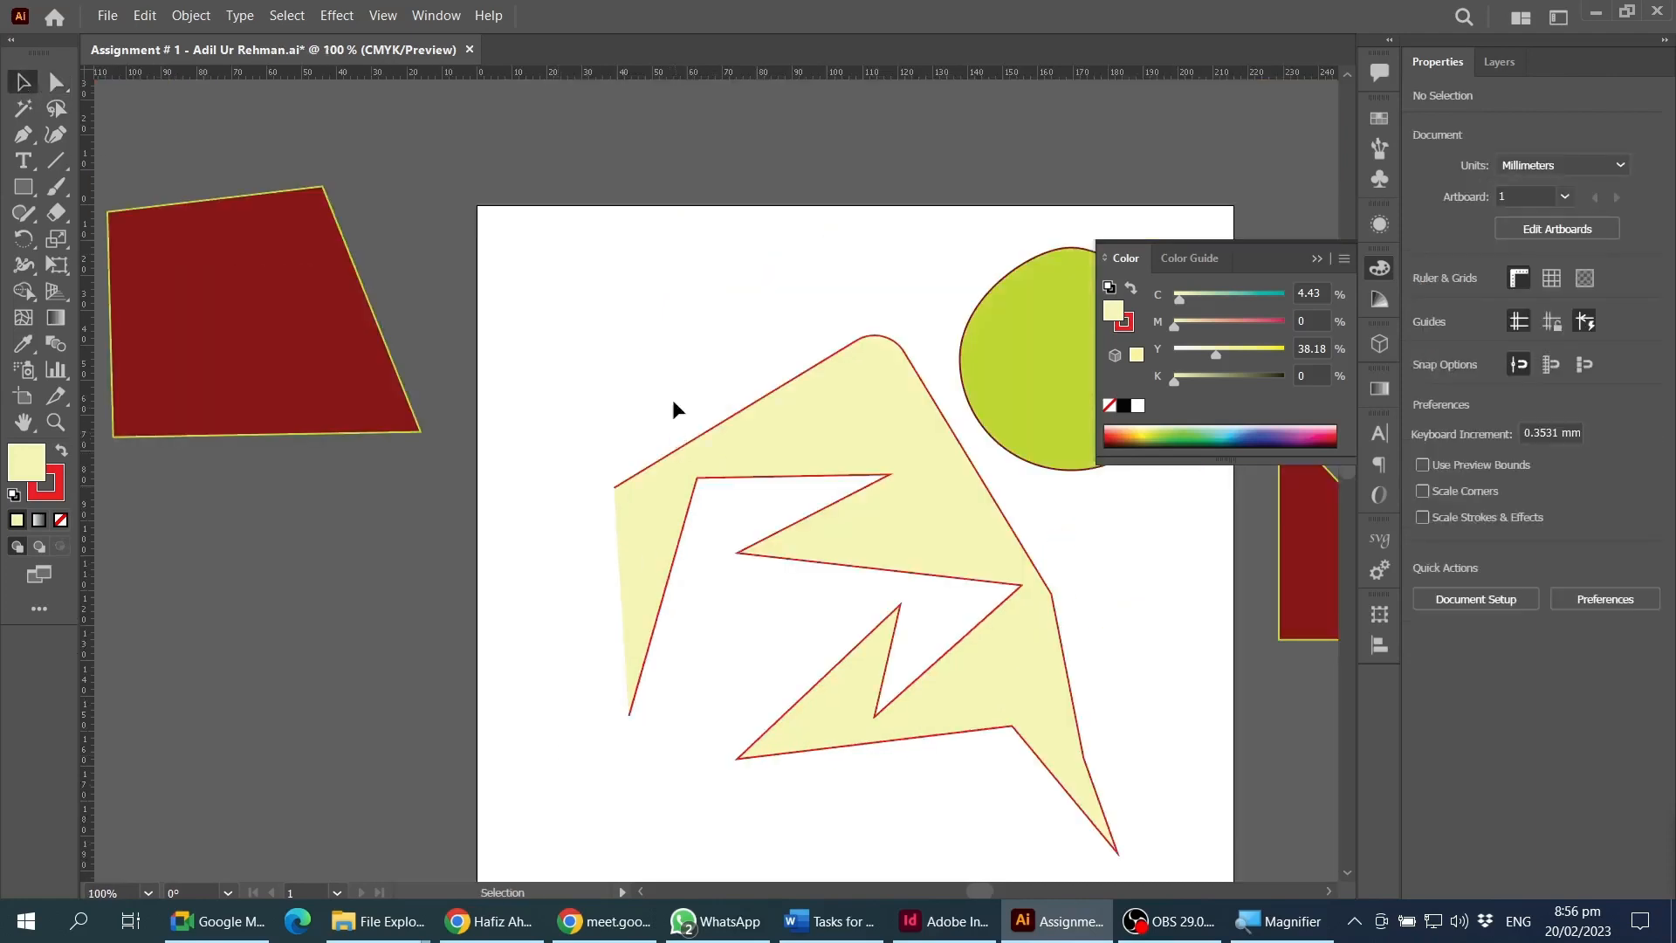
{"action": "left_click", "coordinate": [712, 463]}
{"action": "left_click", "coordinate": [681, 387]}
{"action": "left_click_drag", "start_coordinate": [584, 695], "coordinate": [659, 759]}
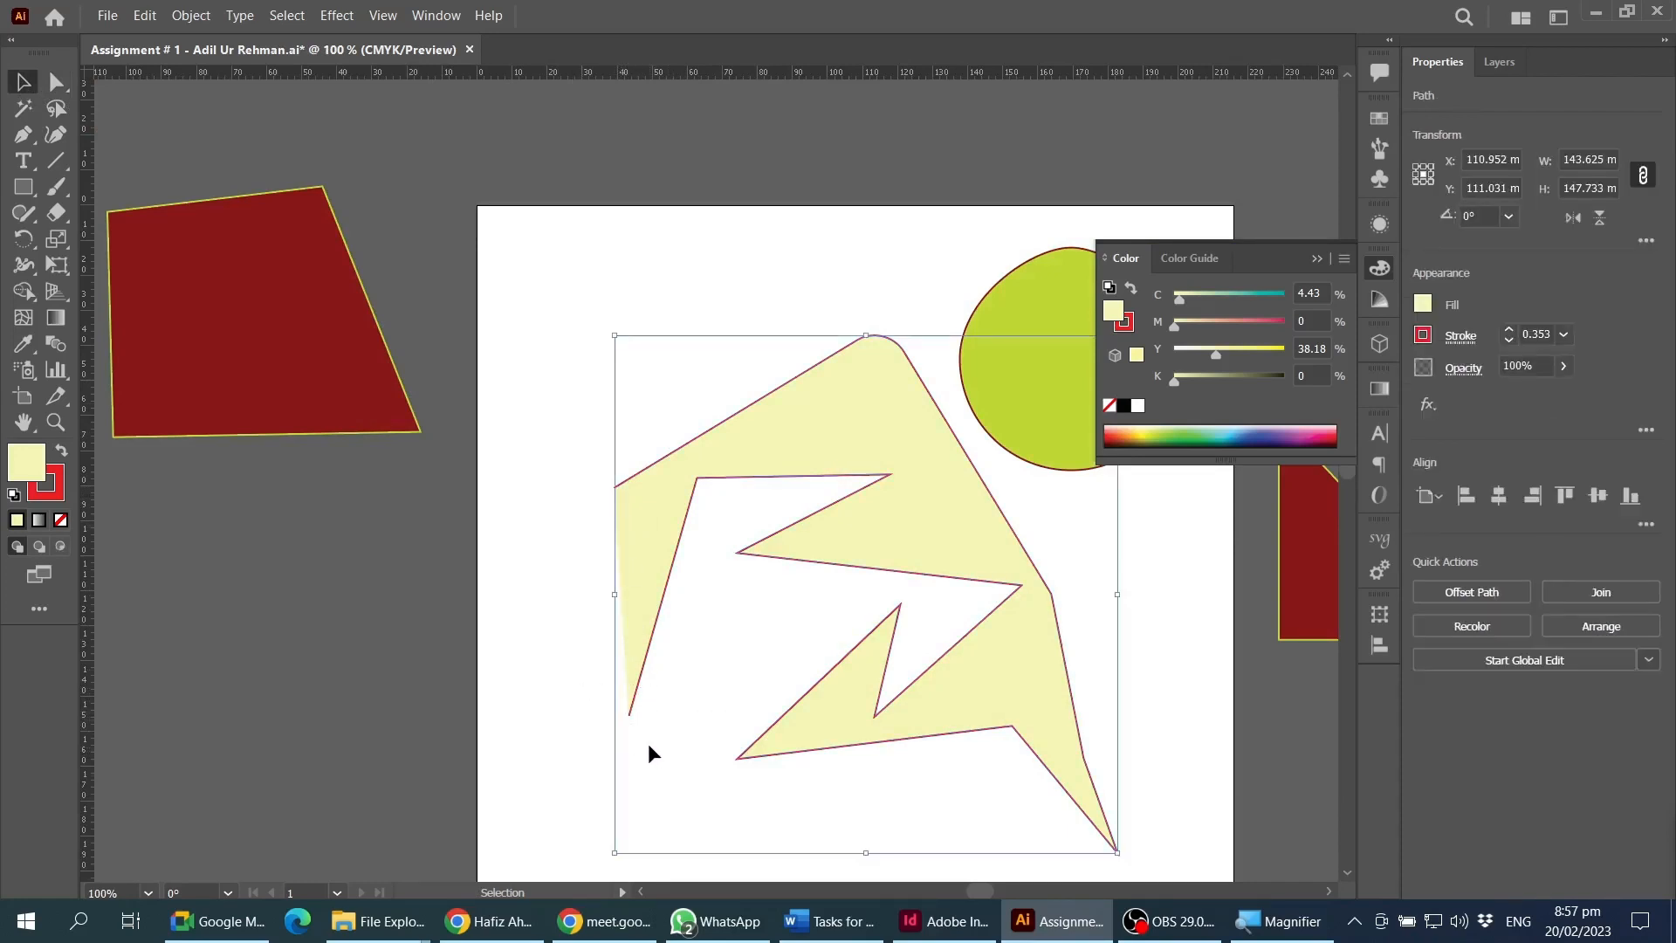
{"action": "key", "text": "a"}
{"action": "left_click_drag", "start_coordinate": [599, 711], "coordinate": [644, 755]}
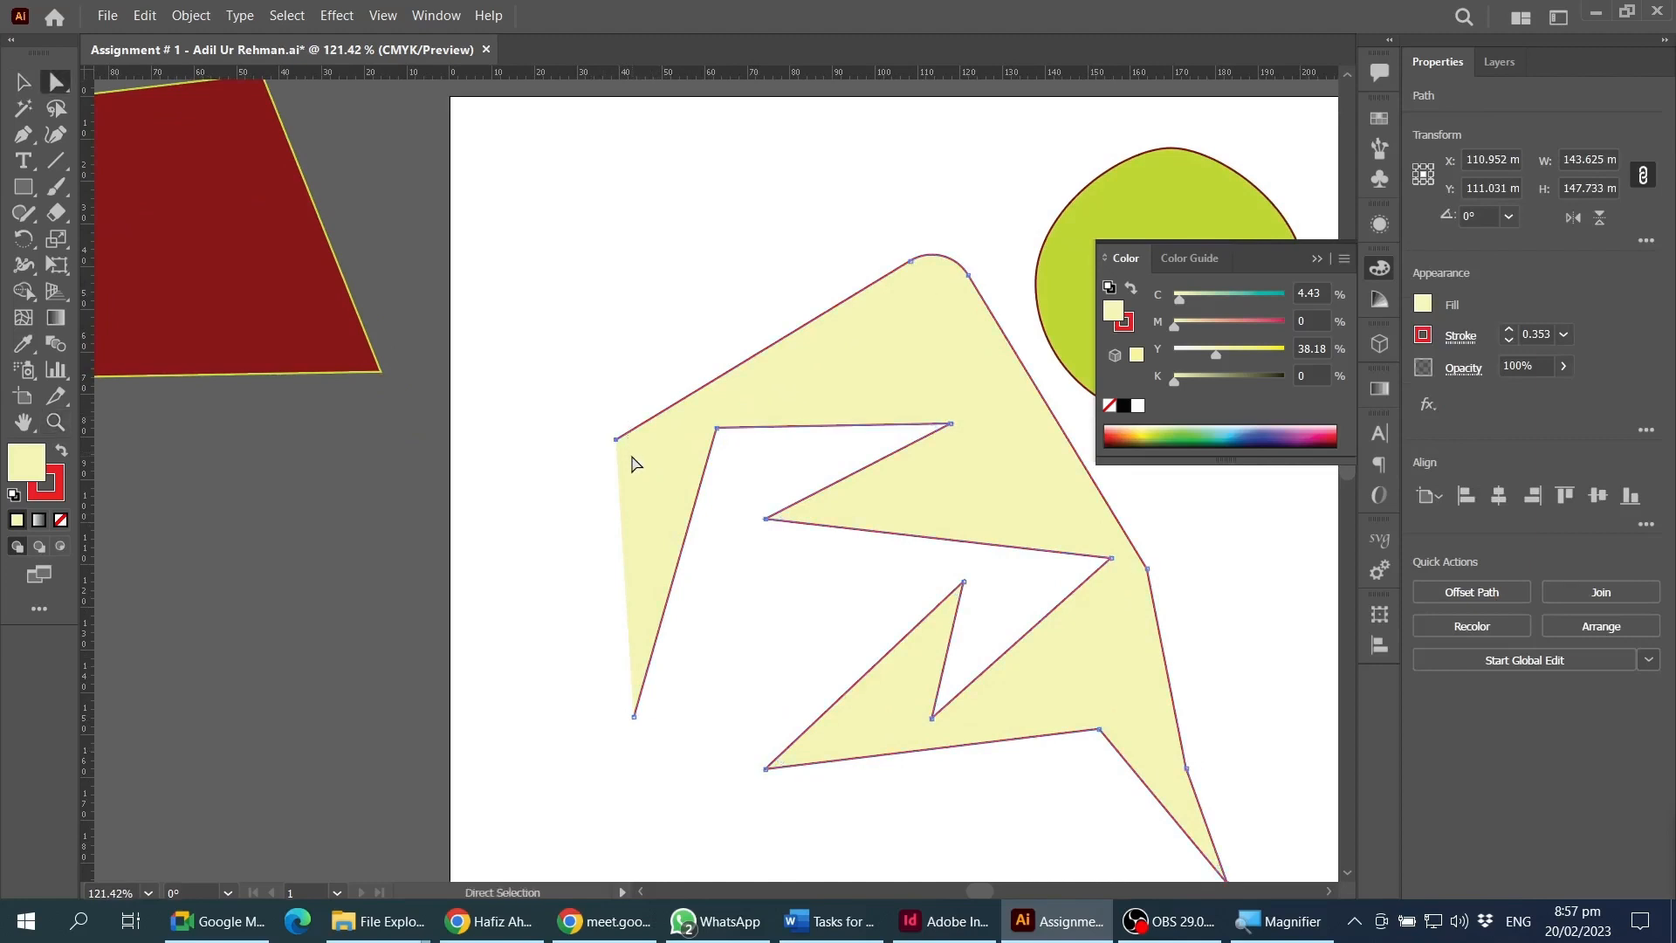
{"action": "left_click_drag", "start_coordinate": [599, 684], "coordinate": [653, 761]}
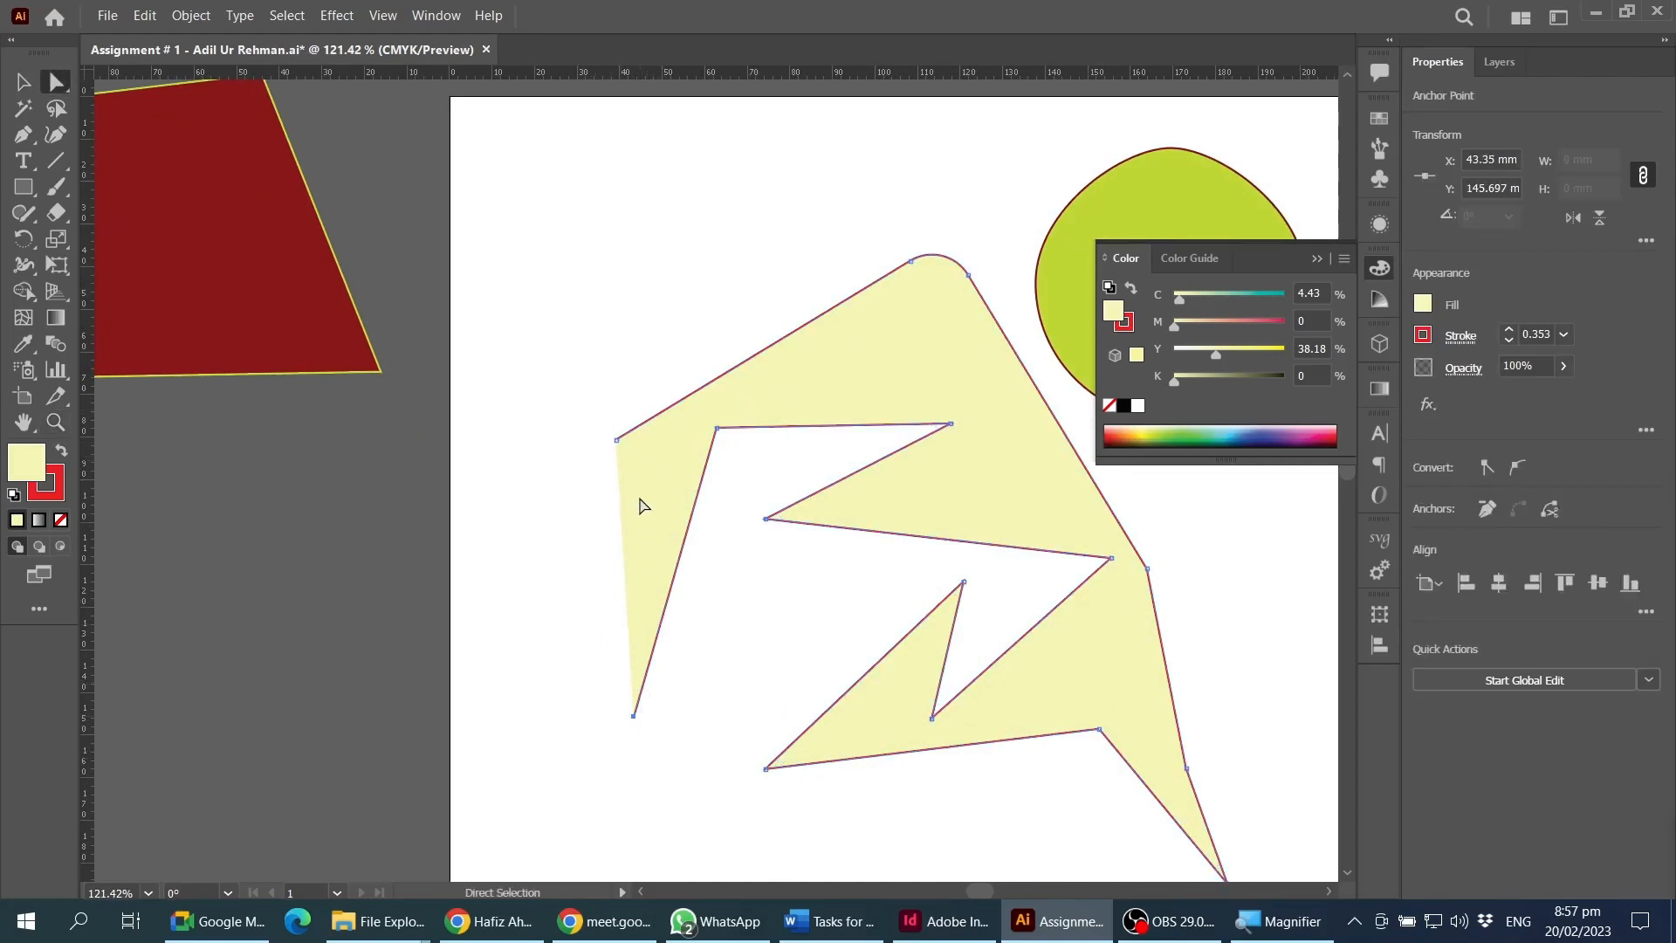
{"action": "left_click_drag", "start_coordinate": [634, 716], "coordinate": [633, 717]}
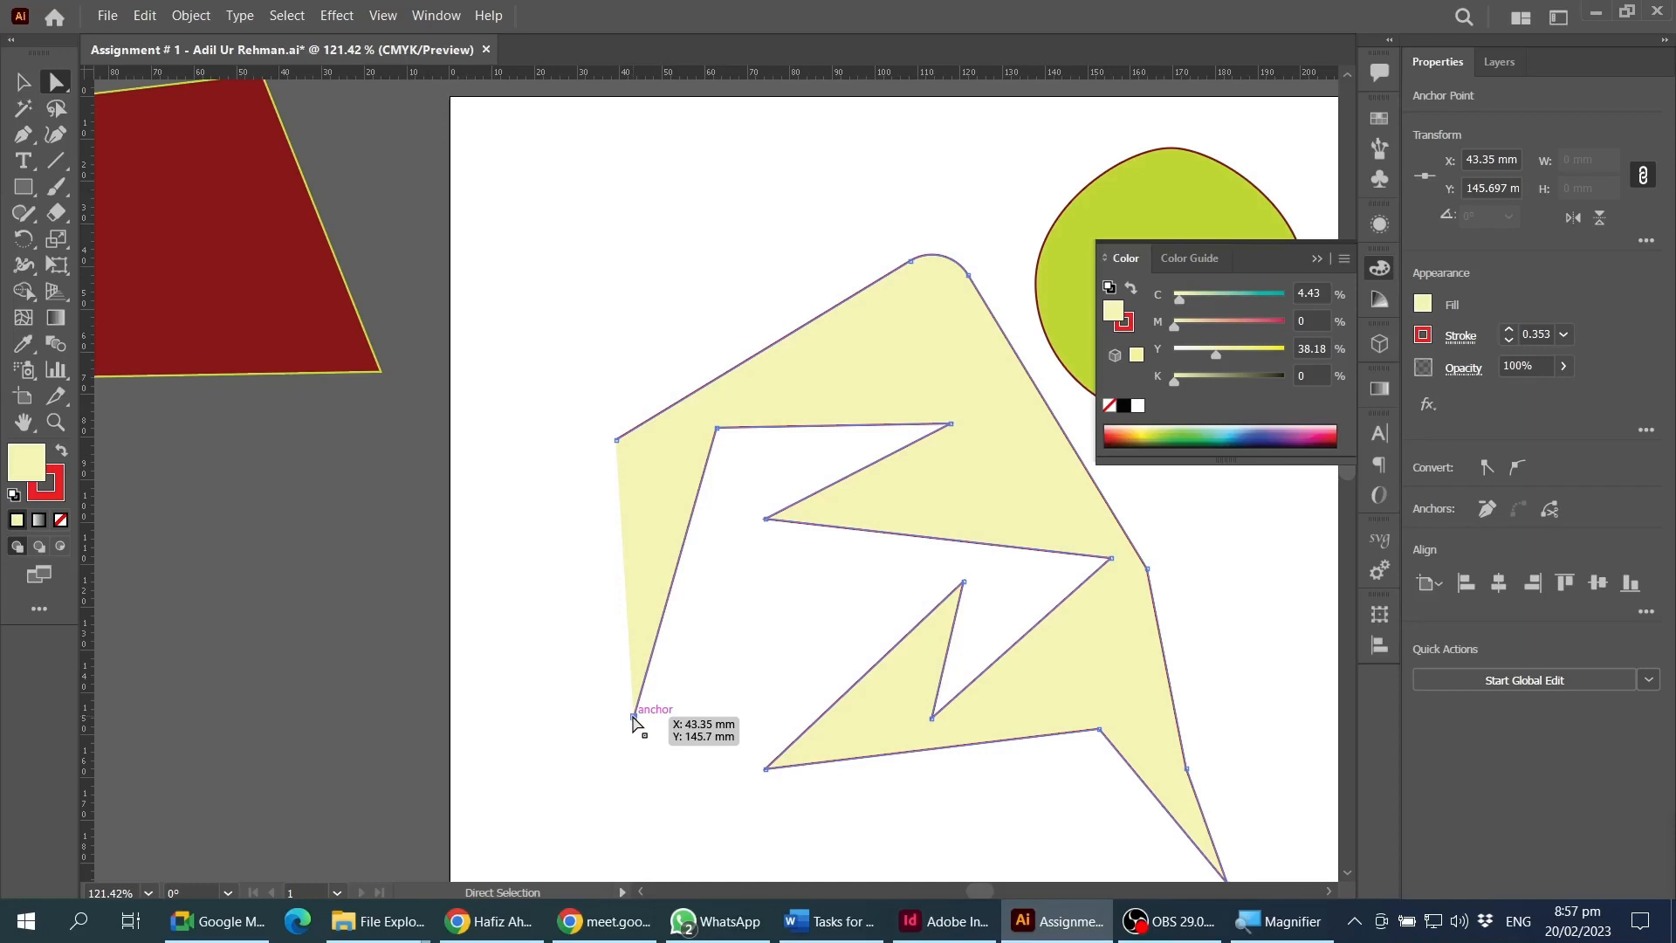
{"action": "left_click_drag", "start_coordinate": [631, 716], "coordinate": [635, 718]}
{"action": "key", "text": "ctrl+minus"}
{"action": "key", "text": "ctrl+minus"}
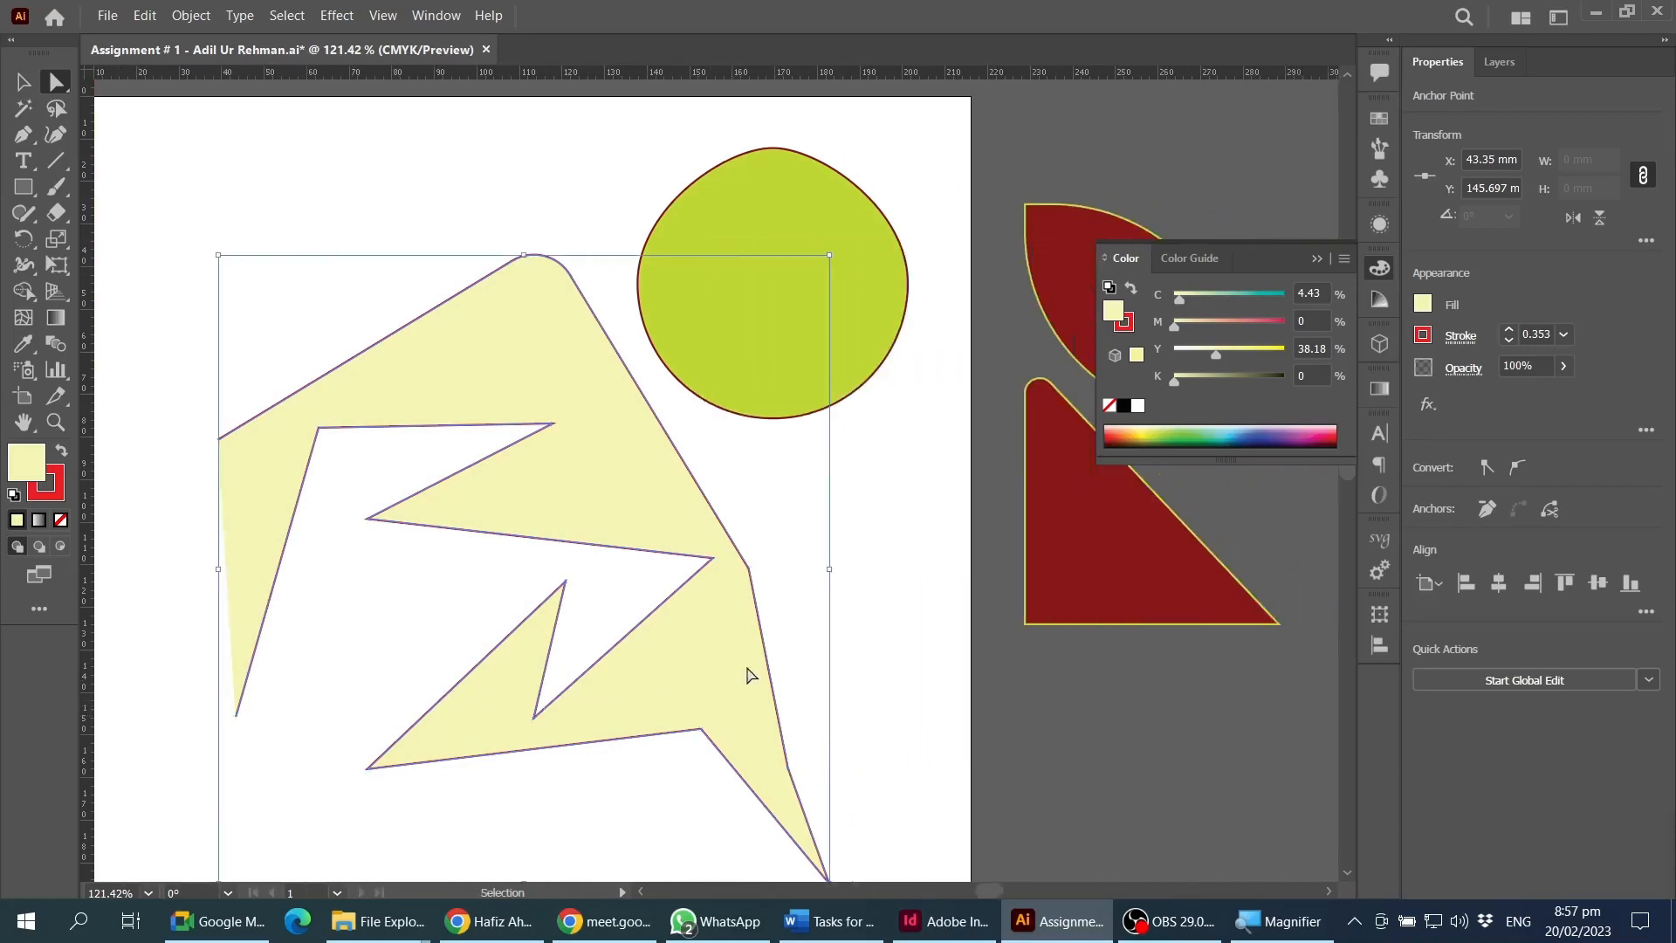
- Move the open zigzag off the artboard to the area below the dark red triangle
{"action": "key", "text": "v"}
{"action": "scroll", "coordinate": [809, 580], "scroll_direction": "down", "scroll_amount": 4}
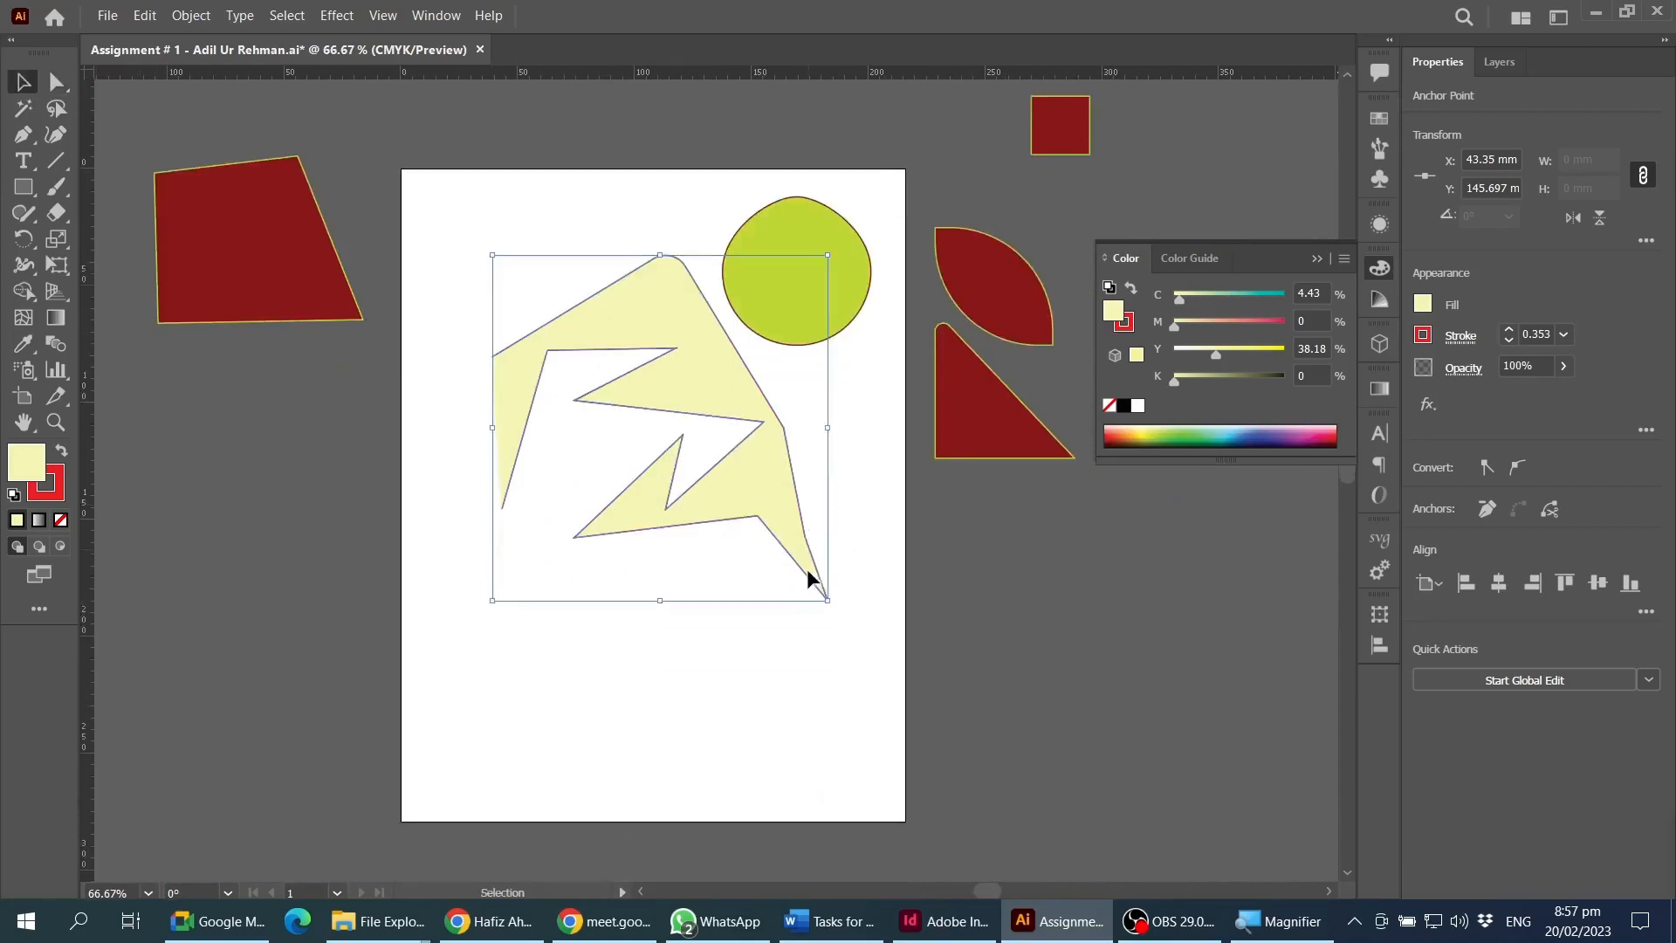
{"action": "left_click_drag", "start_coordinate": [774, 489], "coordinate": [1163, 673]}
{"action": "scroll", "coordinate": [688, 557], "scroll_direction": "up", "scroll_amount": 1}
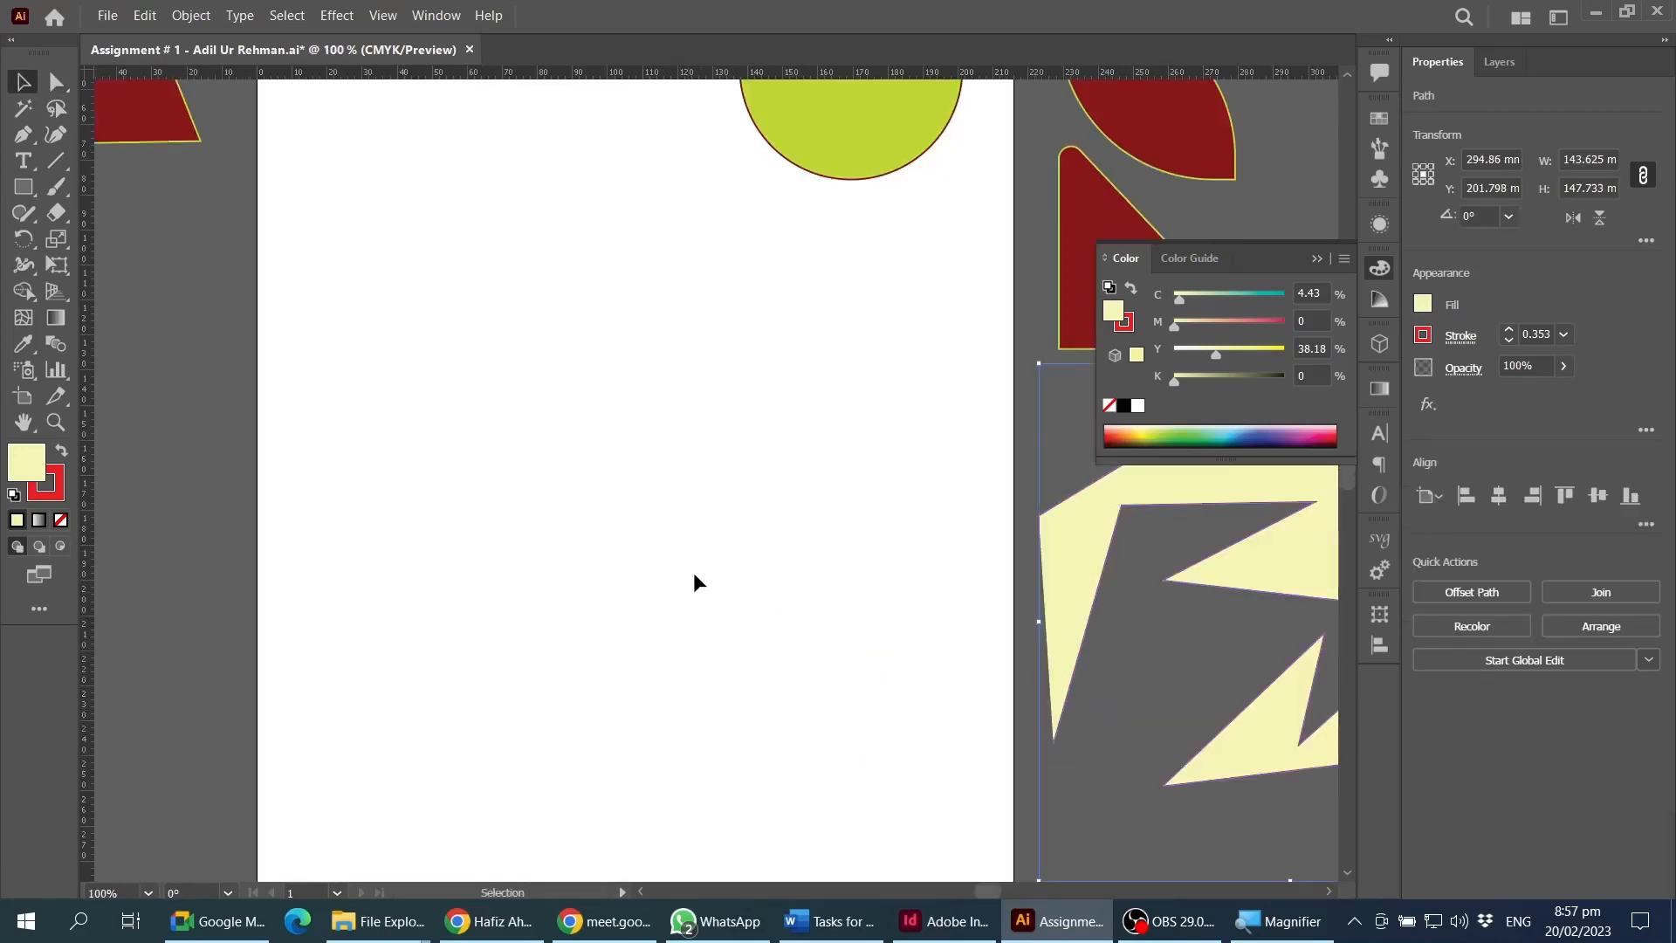
- Draw a circle about 71 mm in diameter with the Ellipse tool near the middle of the artboard
{"action": "left_click_drag", "start_coordinate": [24, 191], "coordinate": [88, 234]}
{"action": "left_click_drag", "start_coordinate": [542, 417], "coordinate": [790, 658]}
{"action": "key", "text": "v"}
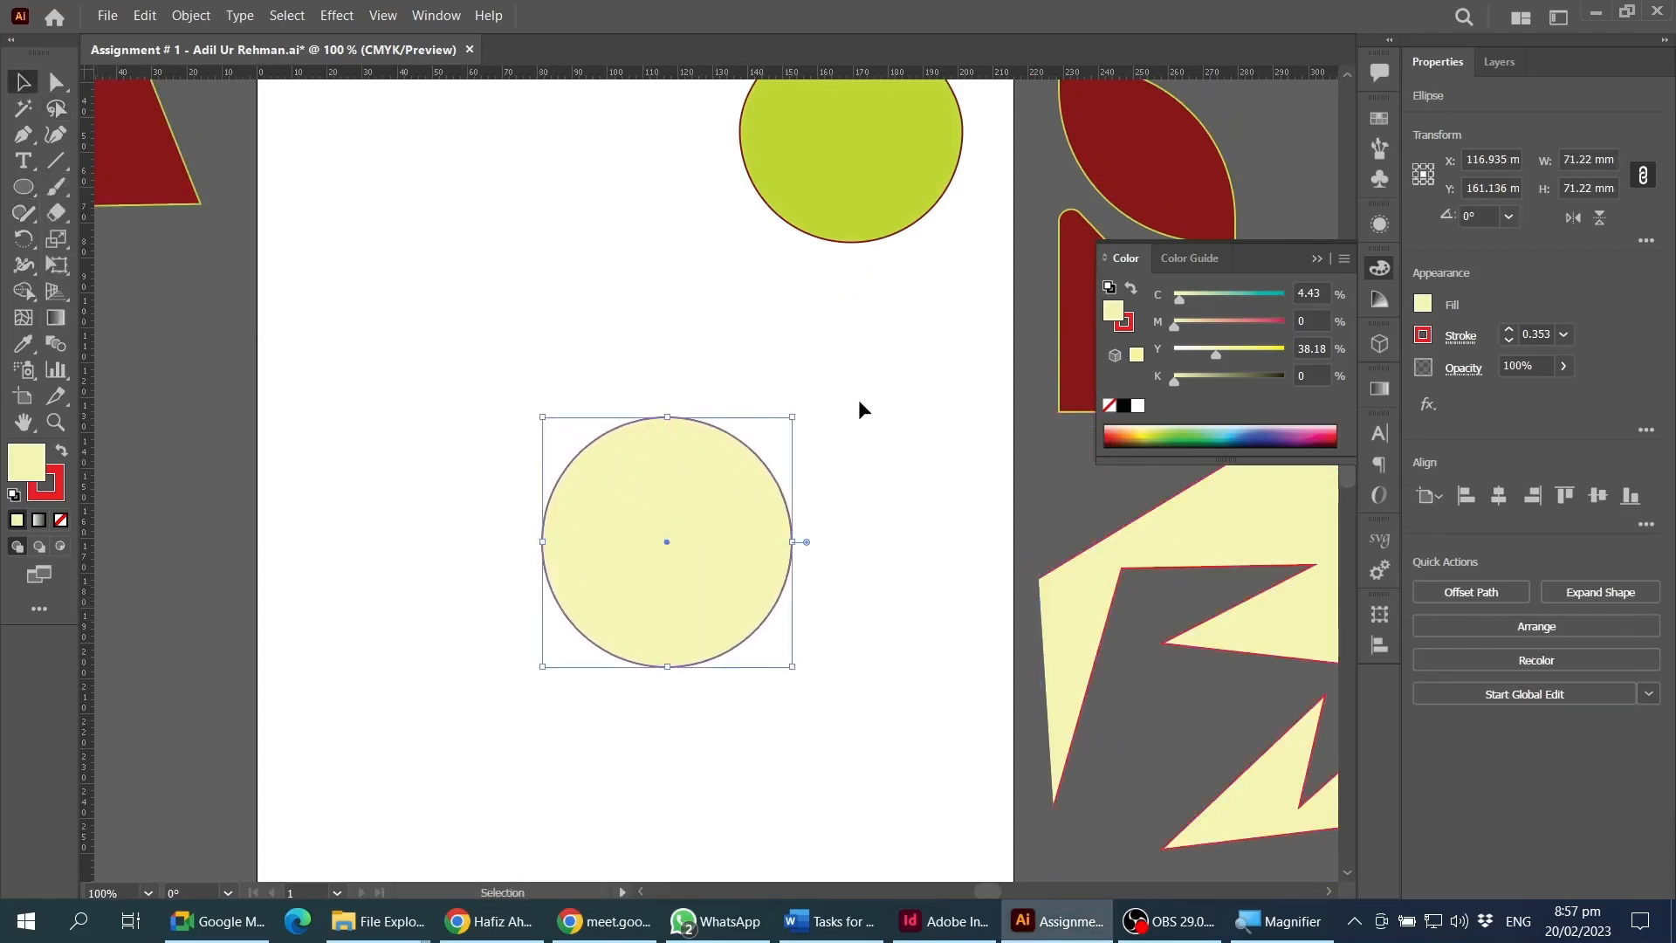
{"action": "scroll", "coordinate": [740, 495], "scroll_direction": "up", "scroll_amount": 1}
{"action": "scroll", "coordinate": [735, 490], "scroll_direction": "up", "scroll_amount": 1}
{"action": "left_click", "coordinate": [758, 305]}
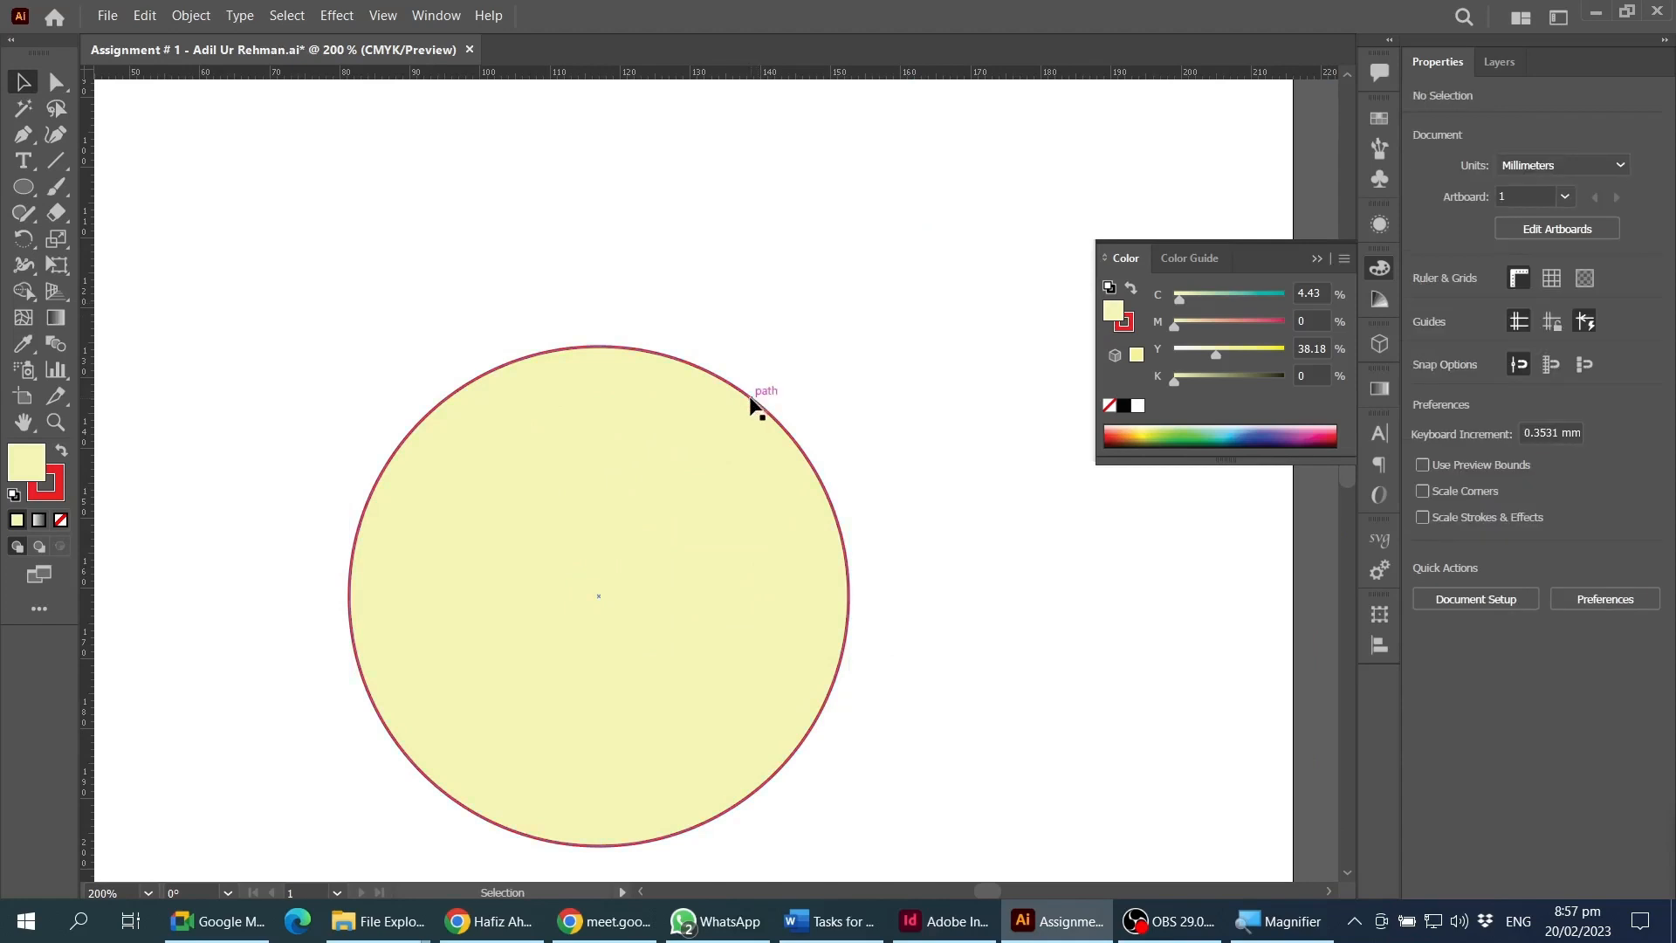
- Delete the upper-right arc segment of the pale yellow circle with the Direct Selection tool
{"action": "key", "text": "a"}
{"action": "left_click", "coordinate": [749, 398]}
{"action": "left_click_drag", "start_coordinate": [789, 373], "coordinate": [734, 460]}
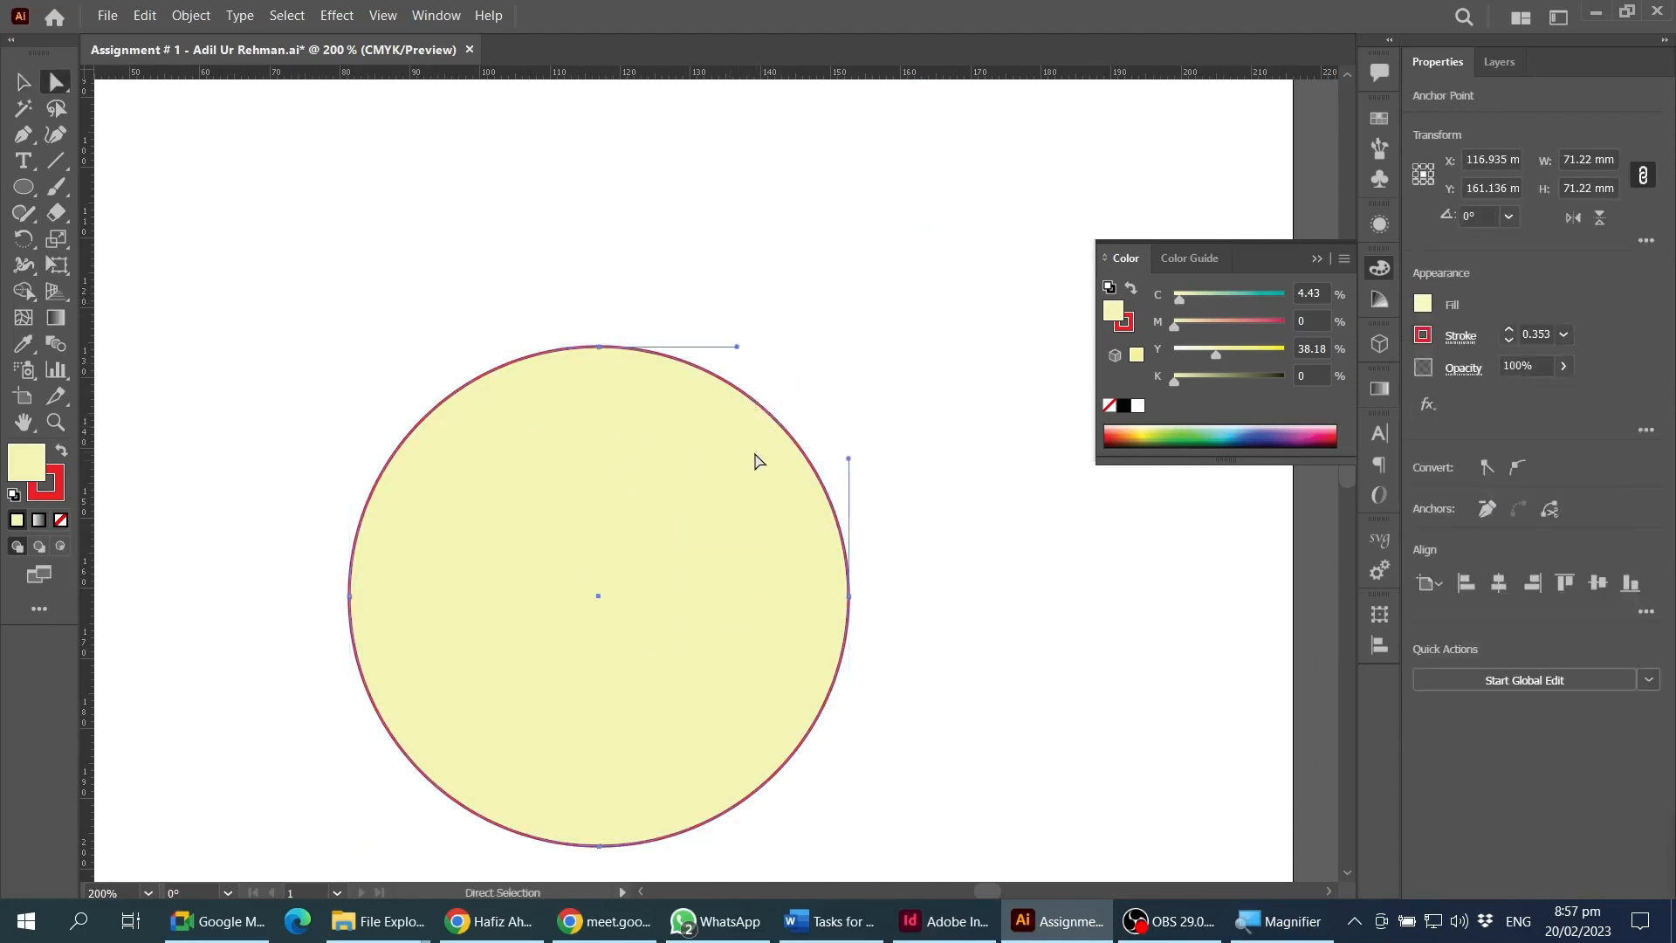
{"action": "key", "text": "Delete"}
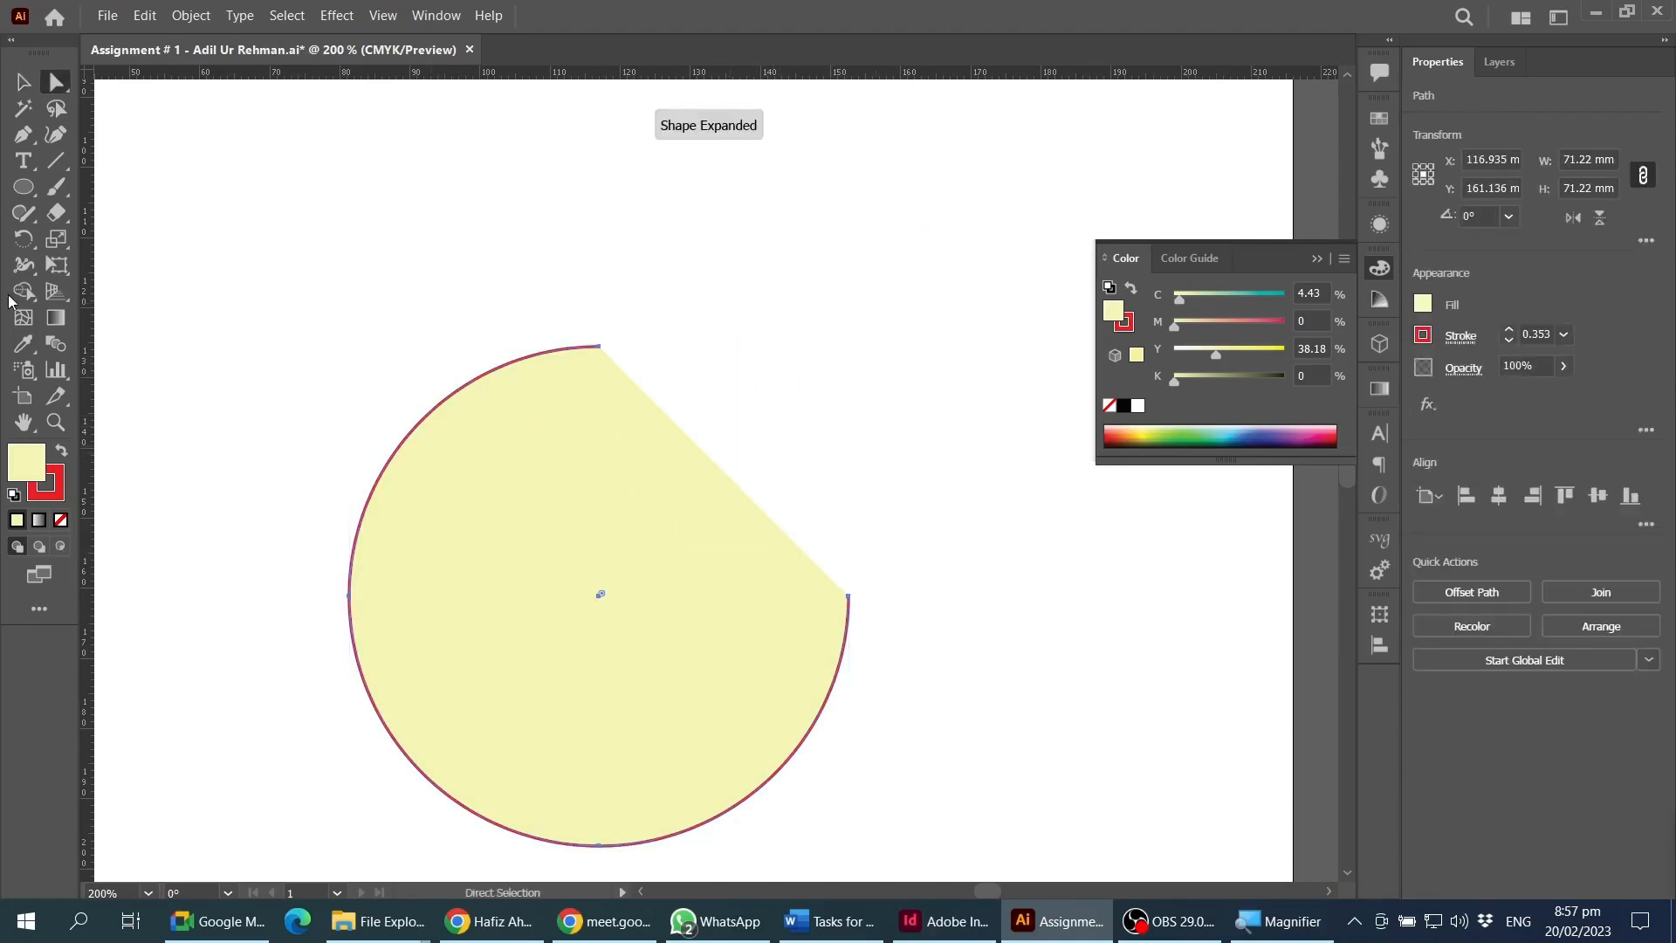
- Remove the pale yellow fill from the open circle, leaving only its red stroke
{"action": "left_click", "coordinate": [23, 81]}
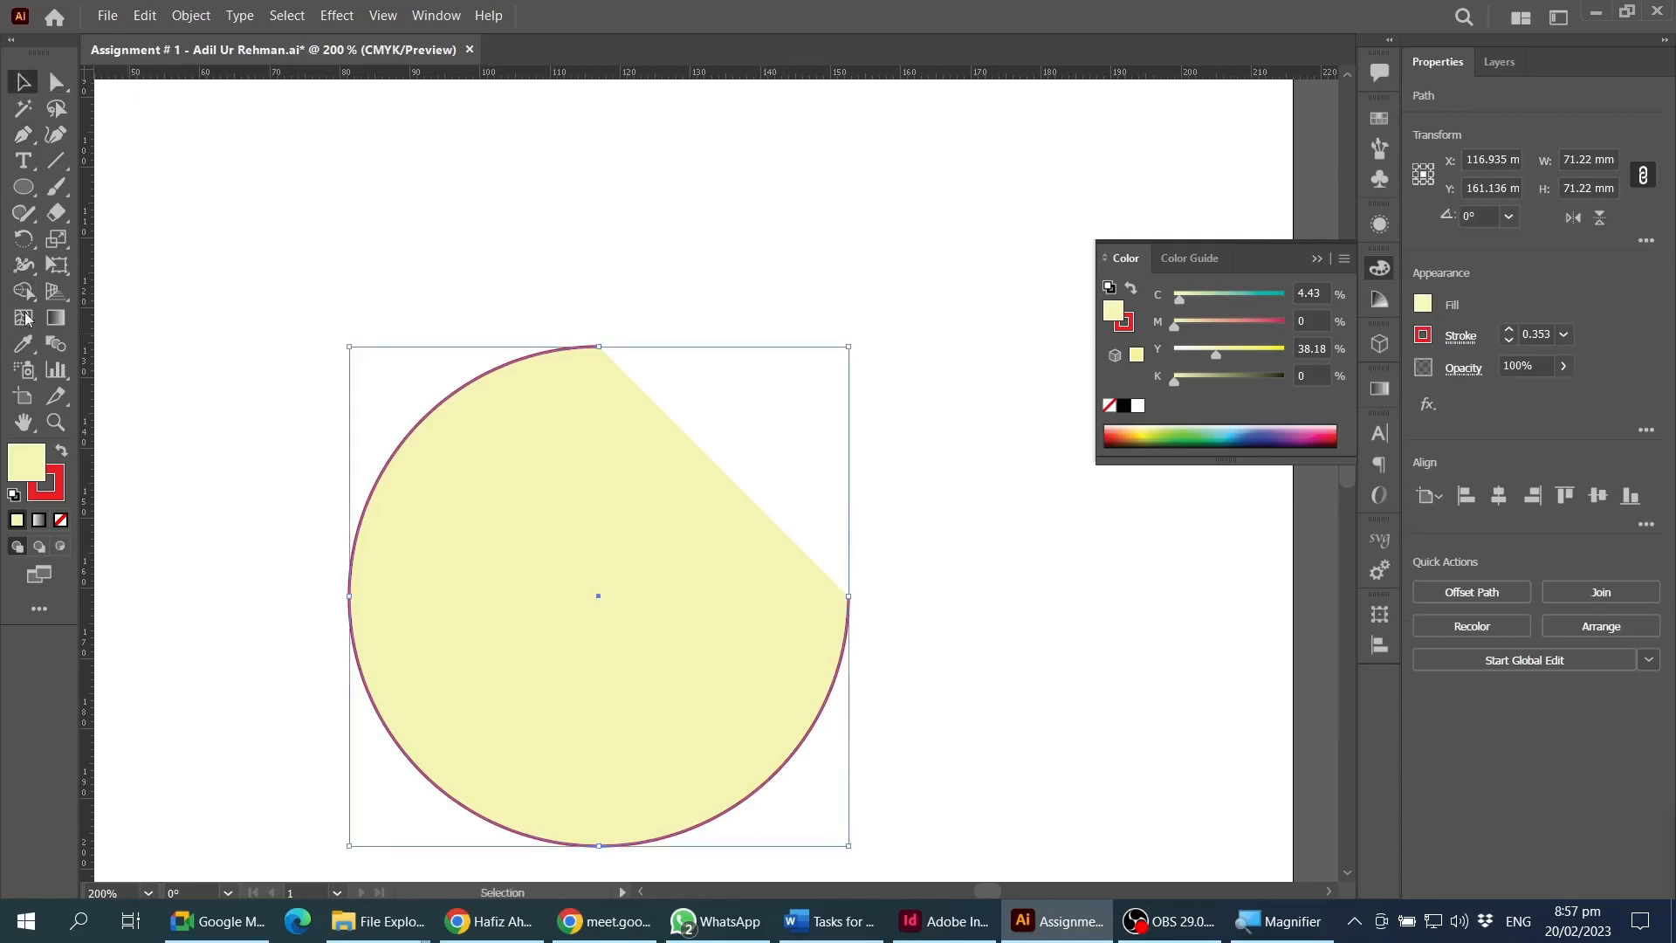
{"action": "double_click", "coordinate": [24, 461]}
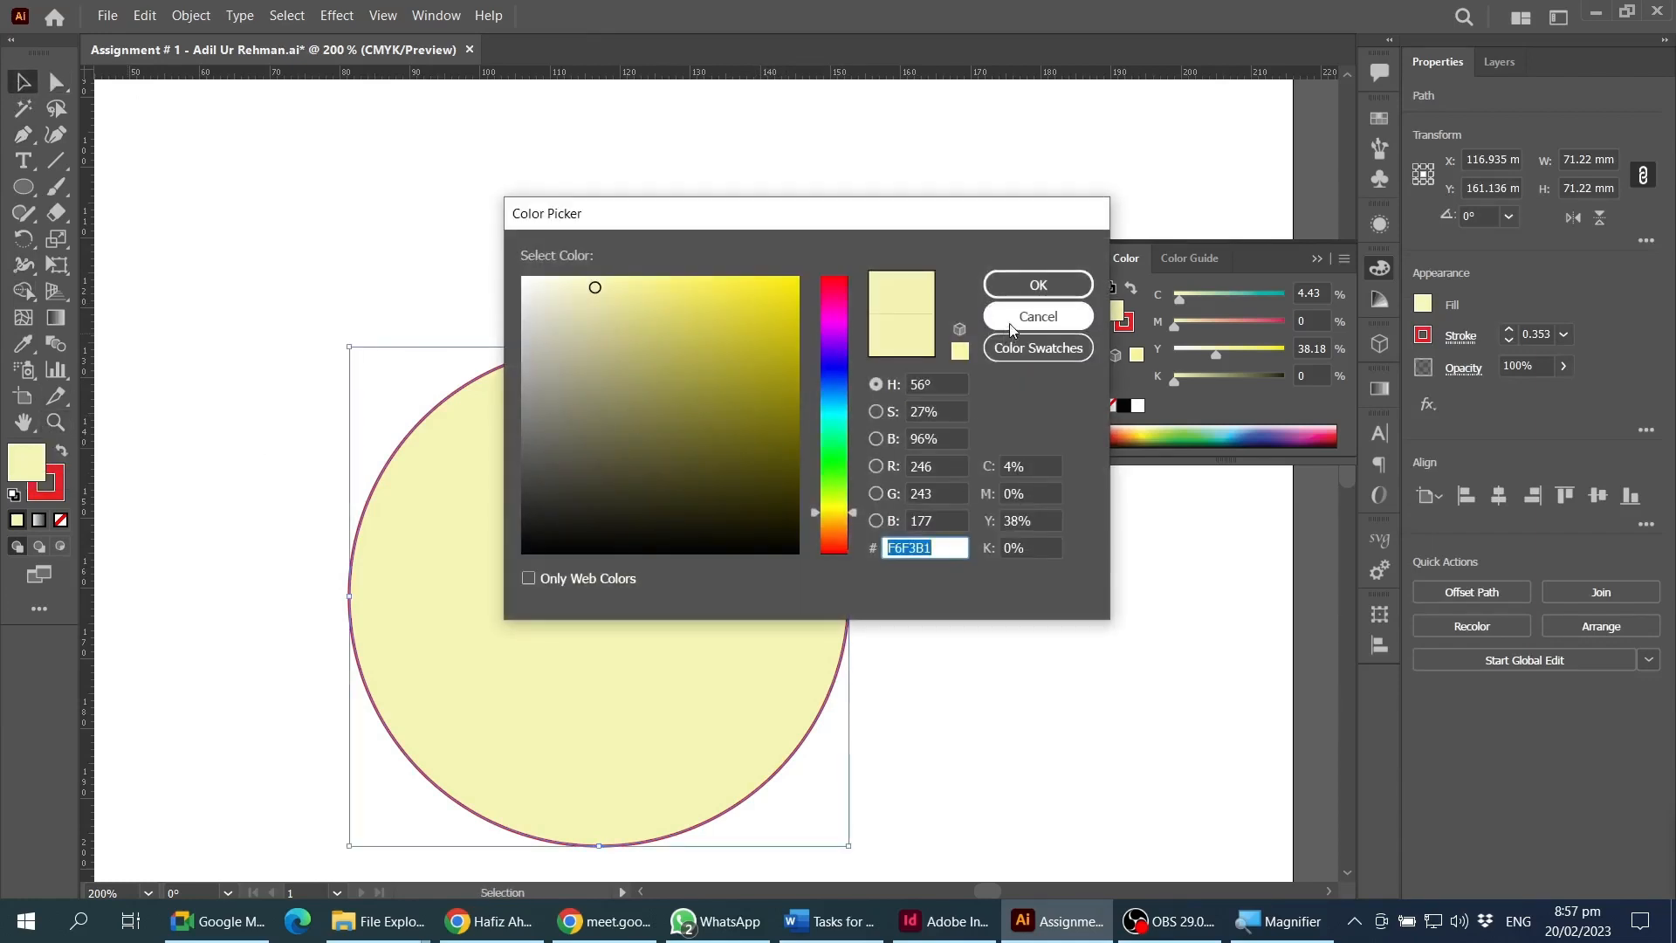
{"action": "left_click", "coordinate": [1036, 314]}
{"action": "left_click", "coordinate": [61, 519]}
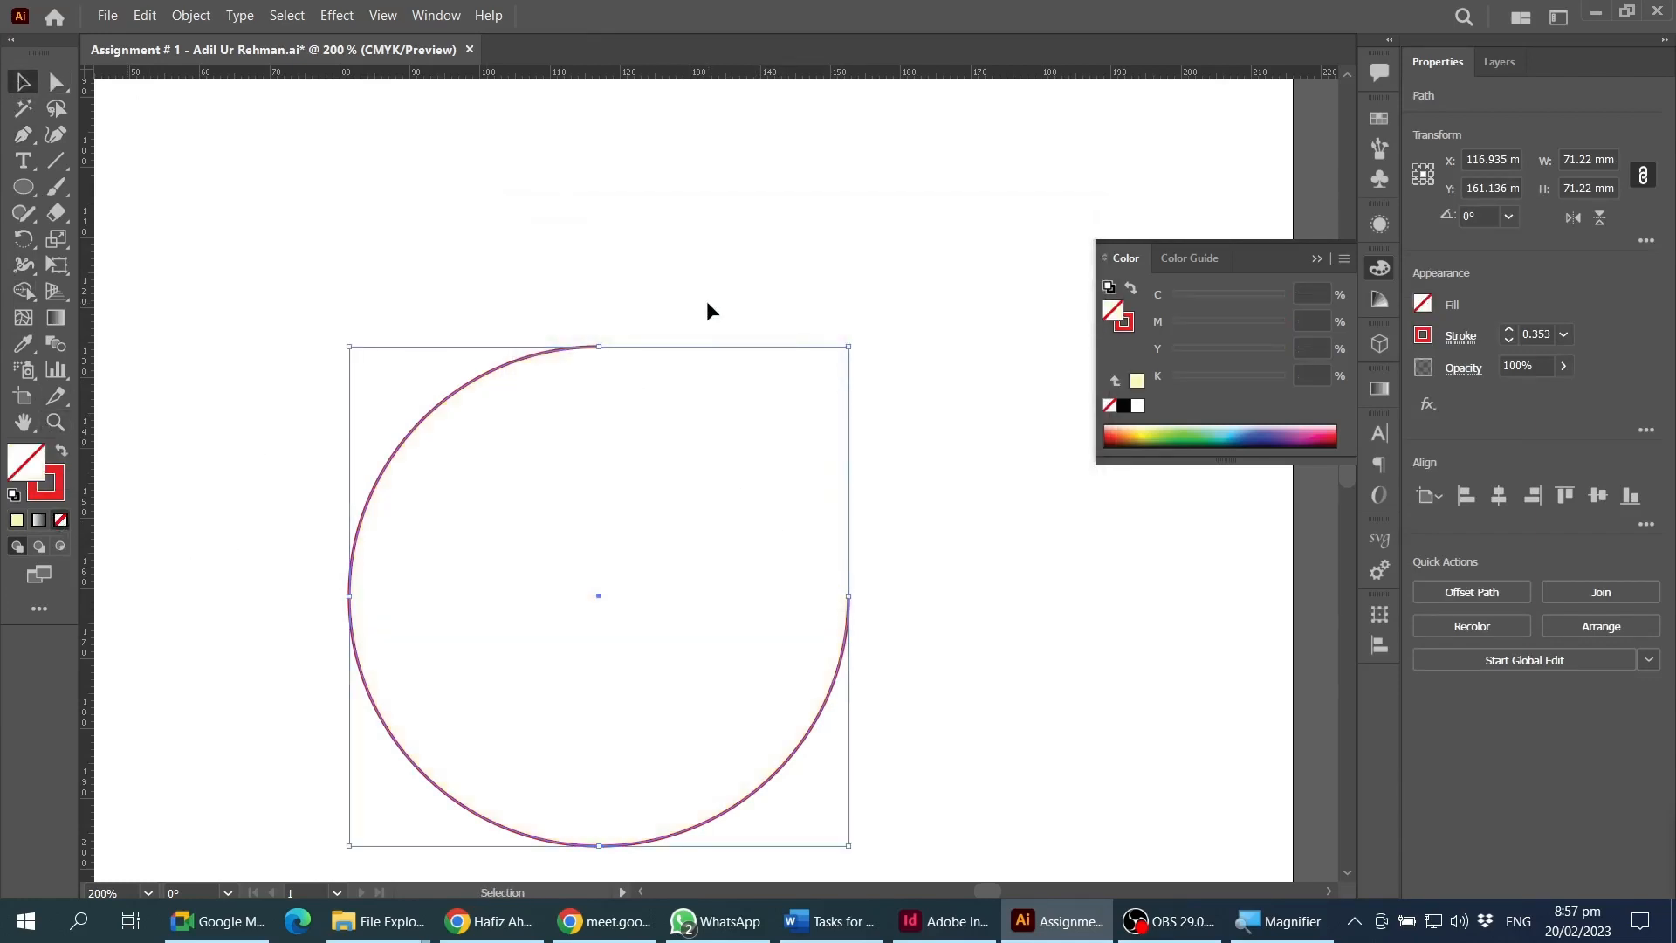
{"action": "left_click", "coordinate": [733, 472]}
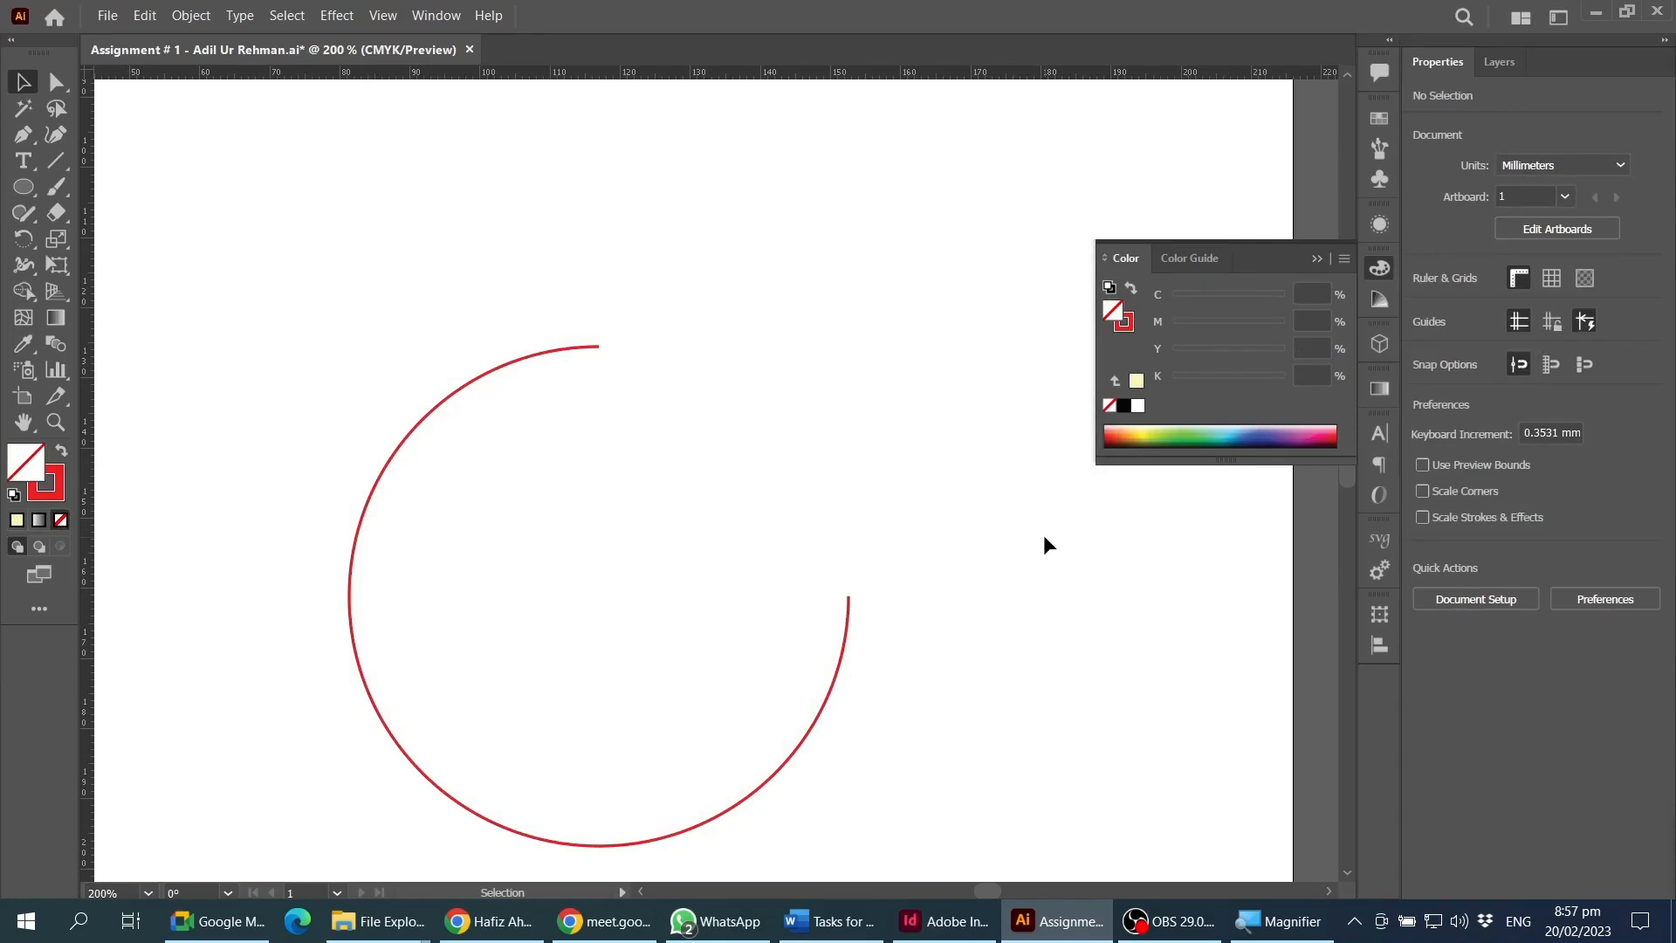
{"action": "scroll", "coordinate": [757, 575], "scroll_direction": "down", "scroll_amount": 2}
{"action": "scroll", "coordinate": [812, 594], "scroll_direction": "up", "scroll_amount": 1}
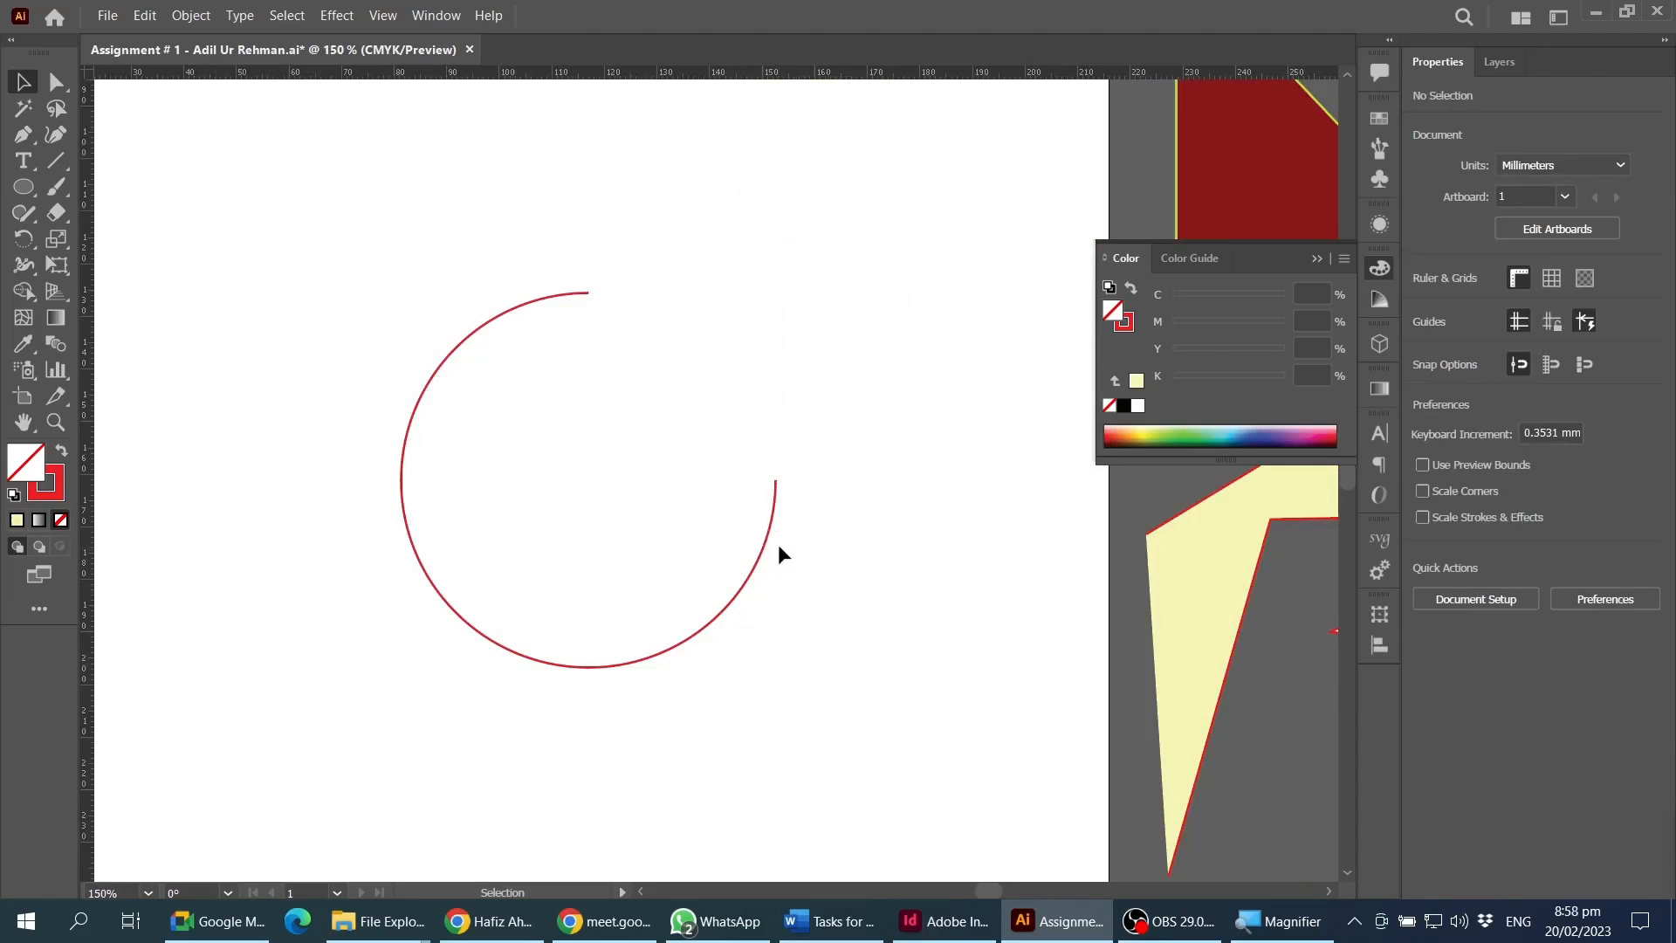
- Add an anchor point to the upper-left arc of the open circle with the Pen tool
{"action": "left_click_drag", "start_coordinate": [351, 252], "coordinate": [864, 774]}
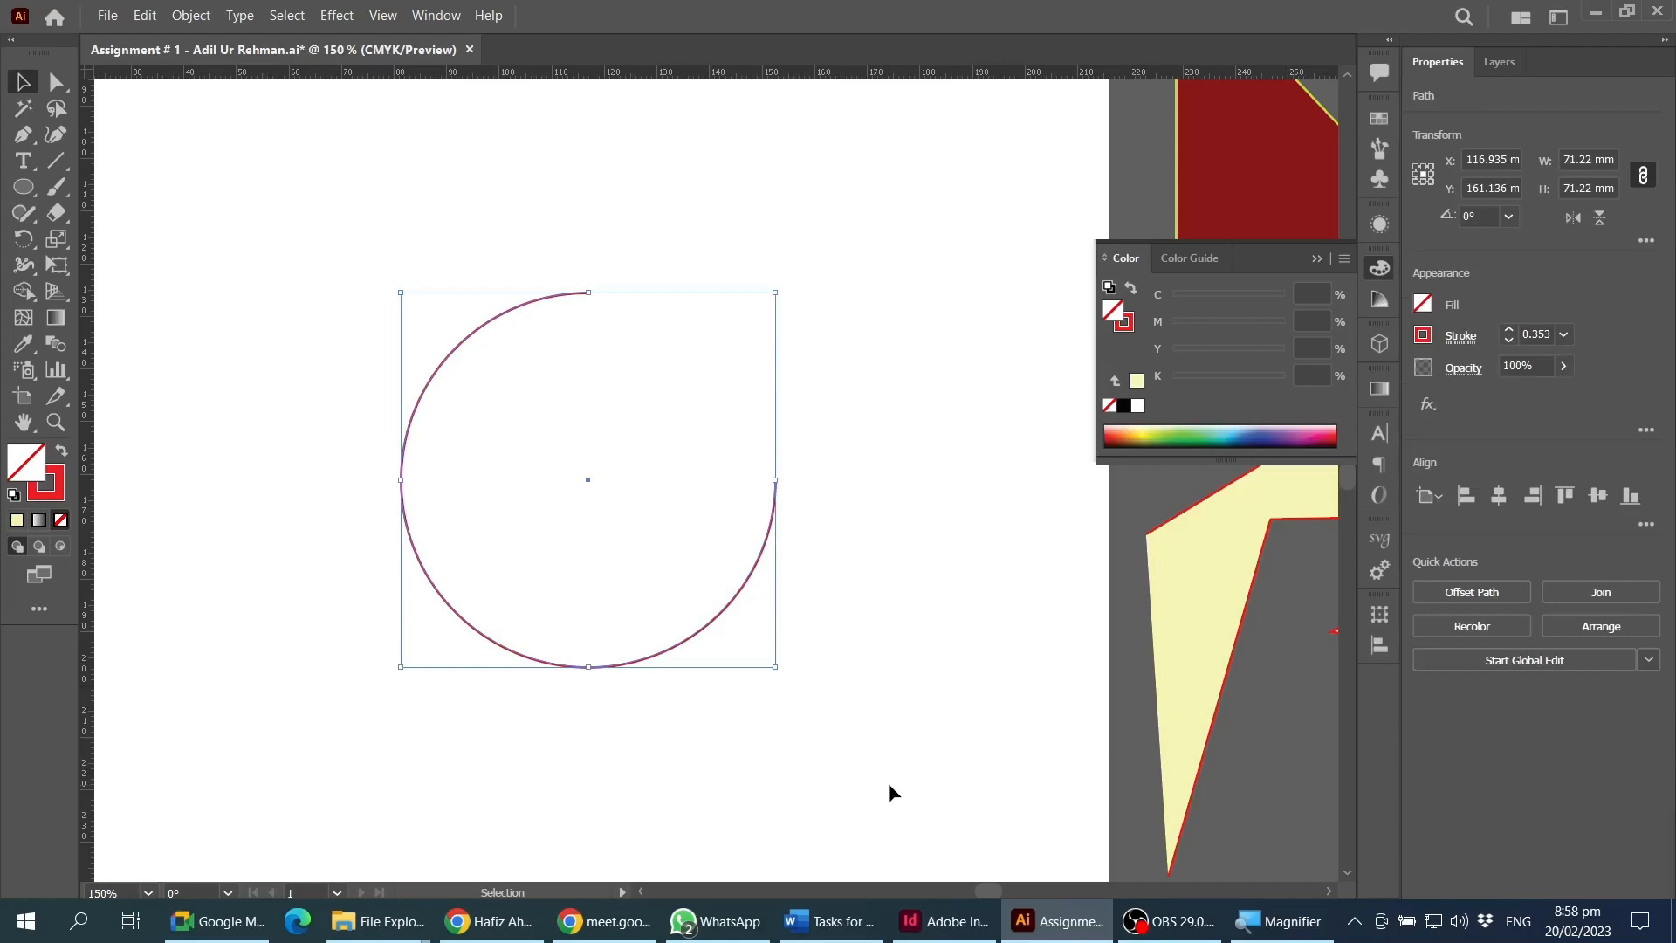
{"action": "left_click", "coordinate": [22, 135]}
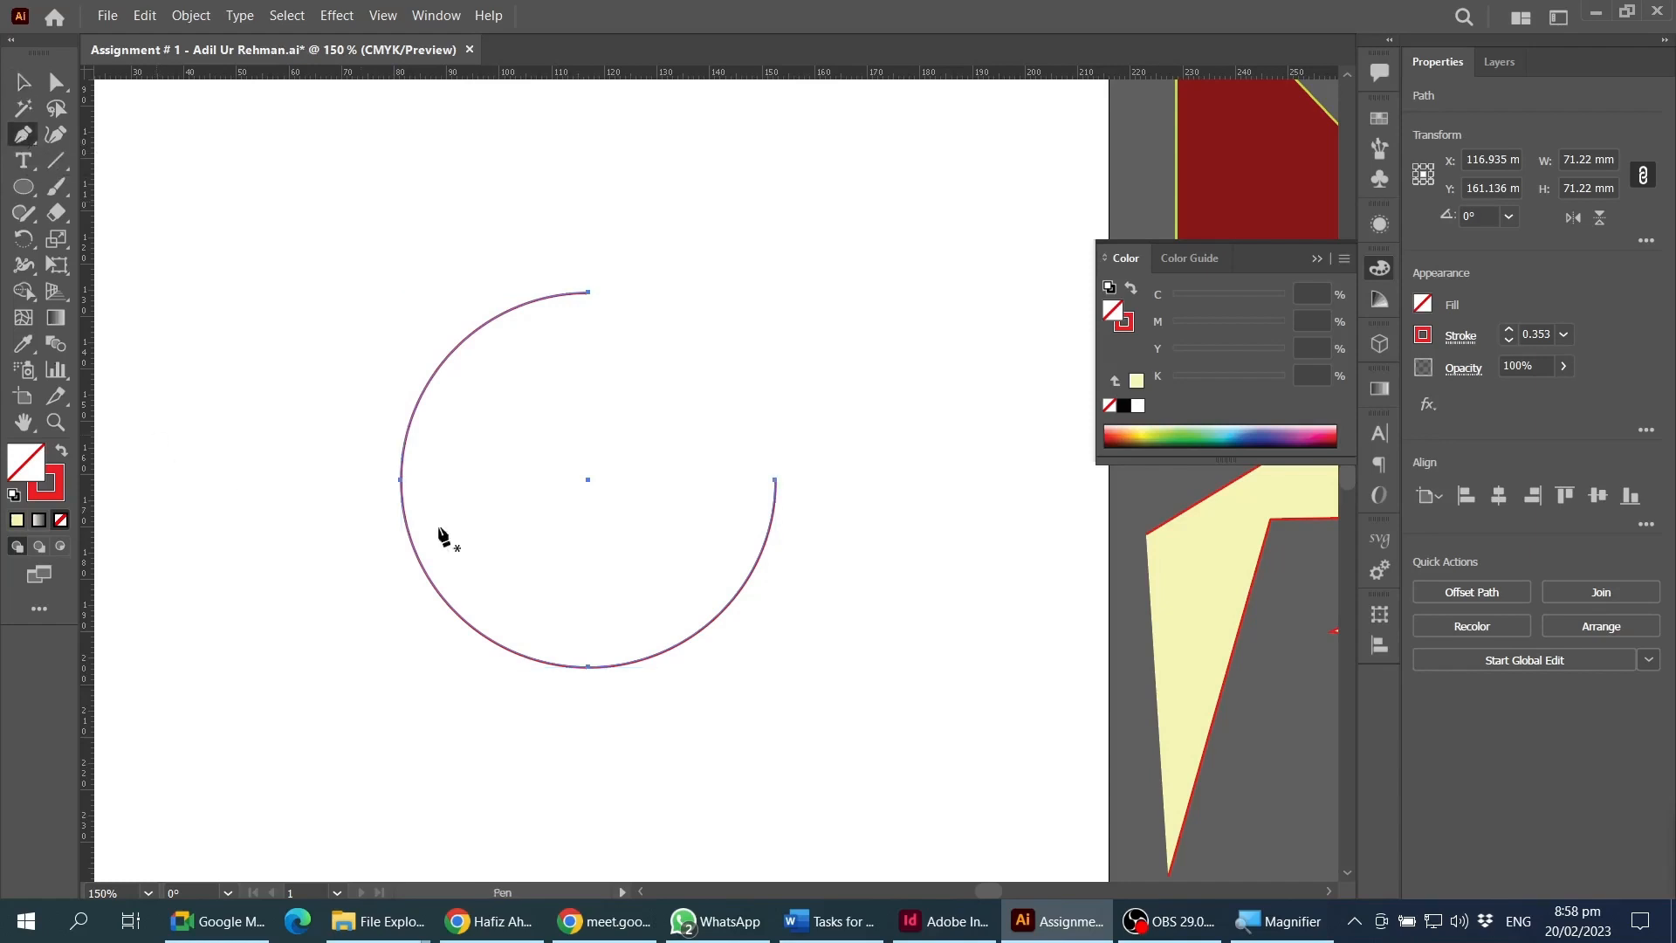
{"action": "scroll", "coordinate": [438, 394], "scroll_direction": "up", "scroll_amount": 3}
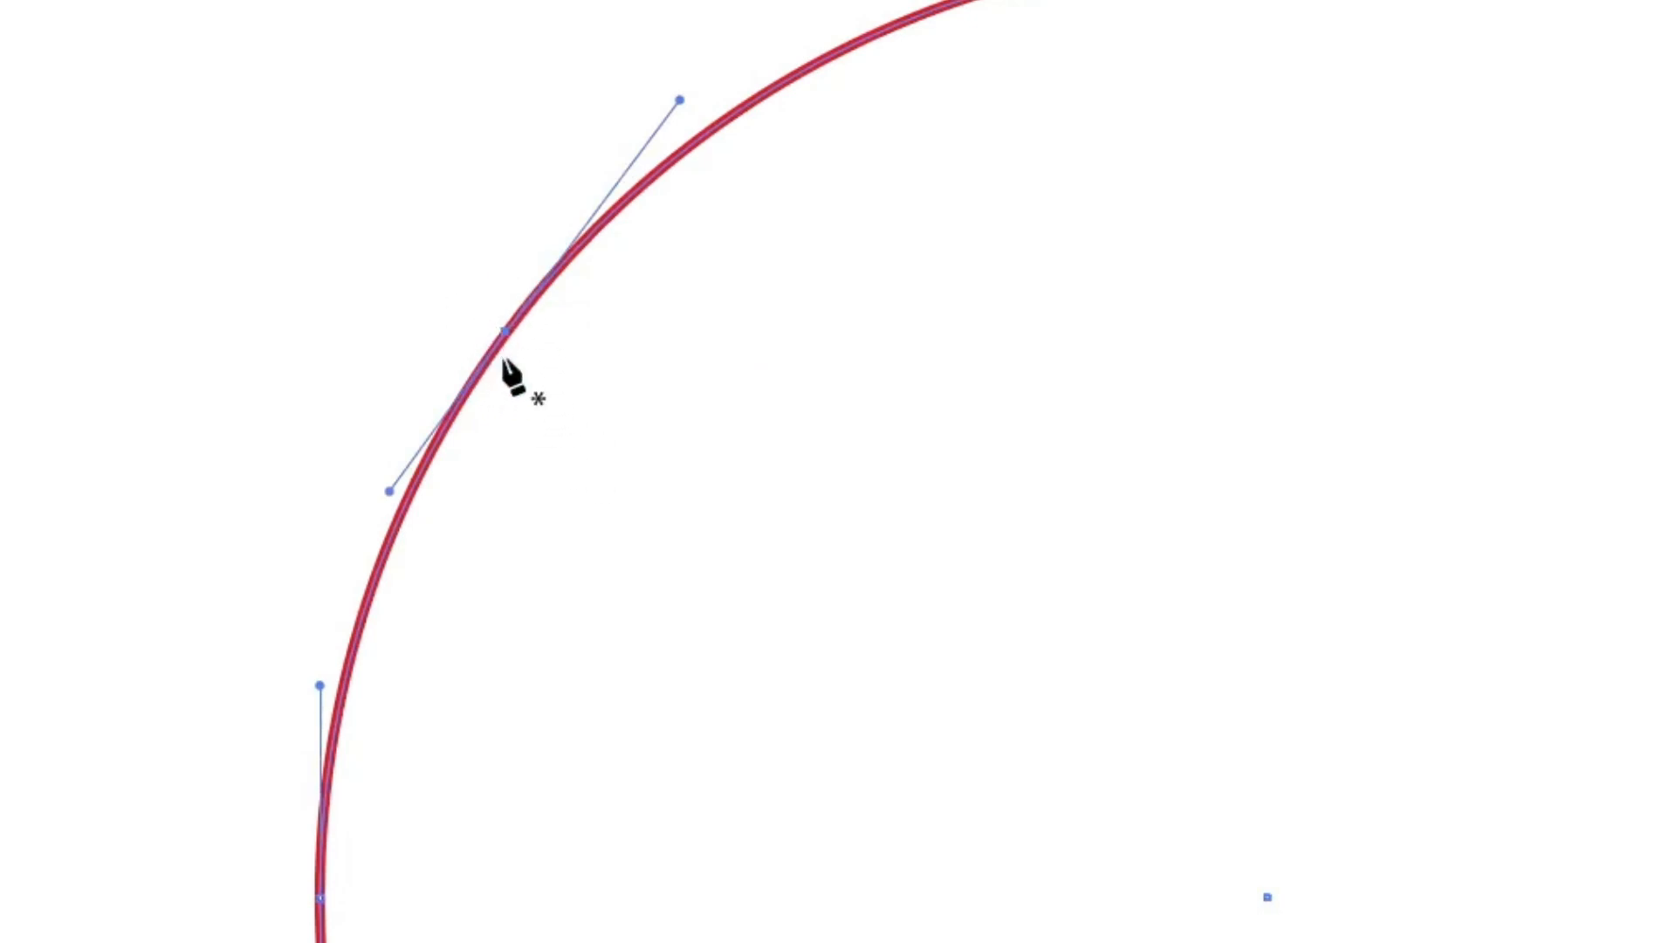
{"action": "scroll", "coordinate": [502, 497], "scroll_direction": "down", "scroll_amount": 4}
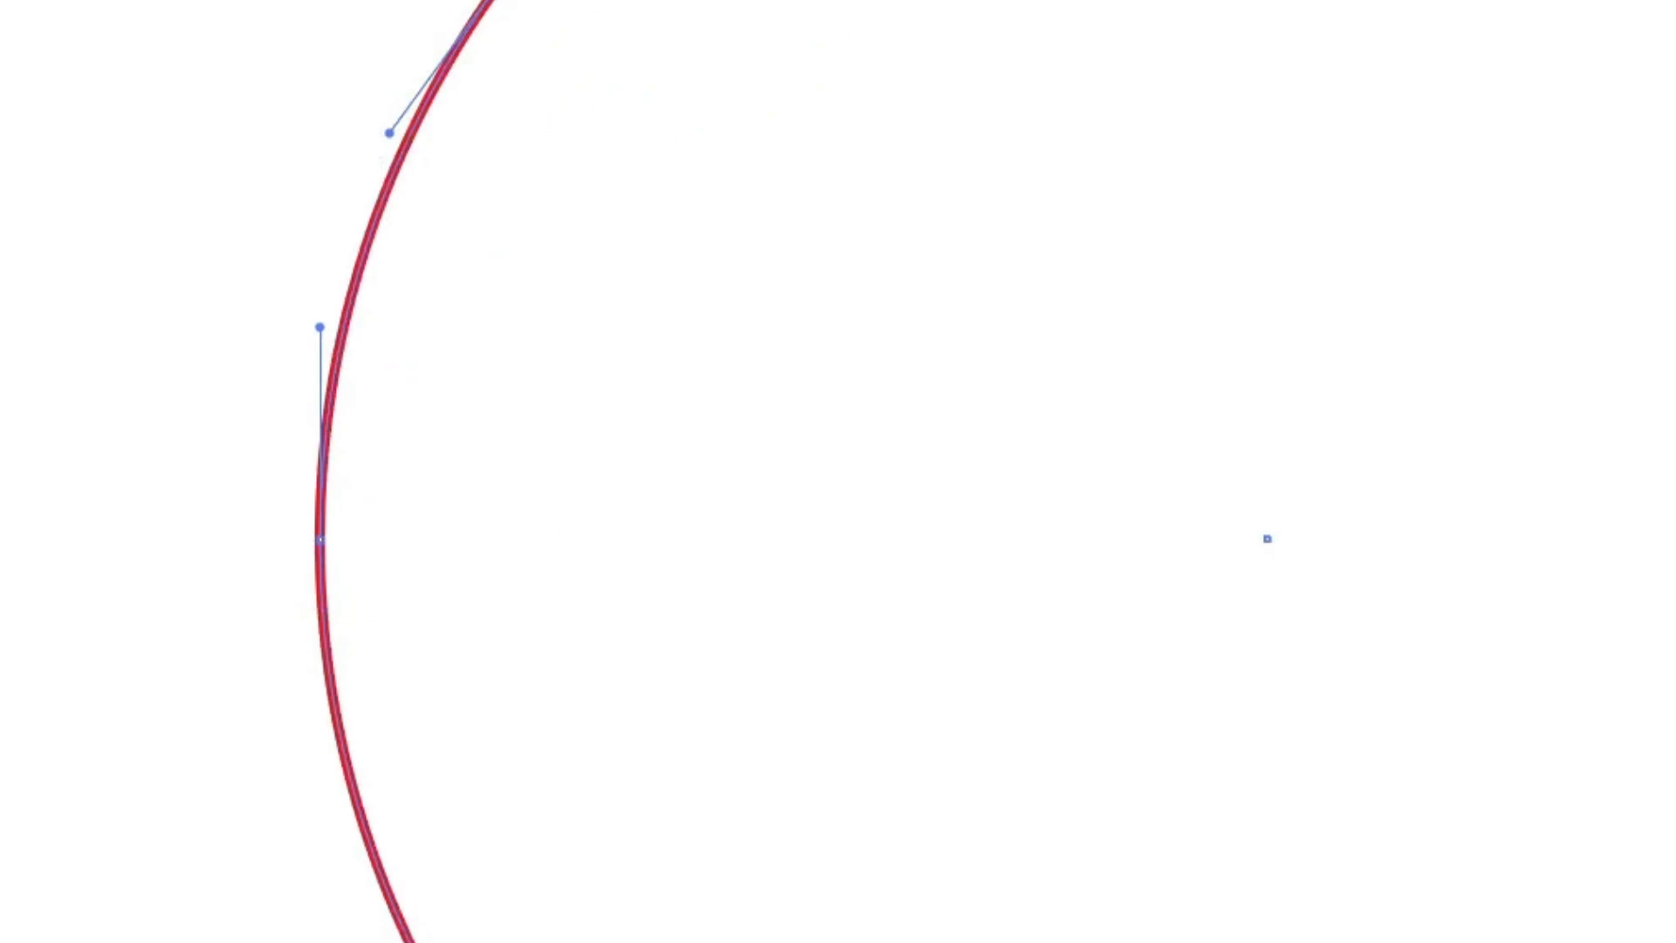
- Delete the open circle's leftmost anchor point with the Pen tool
{"action": "left_click_drag", "start_coordinate": [516, 496], "coordinate": [506, 379]}
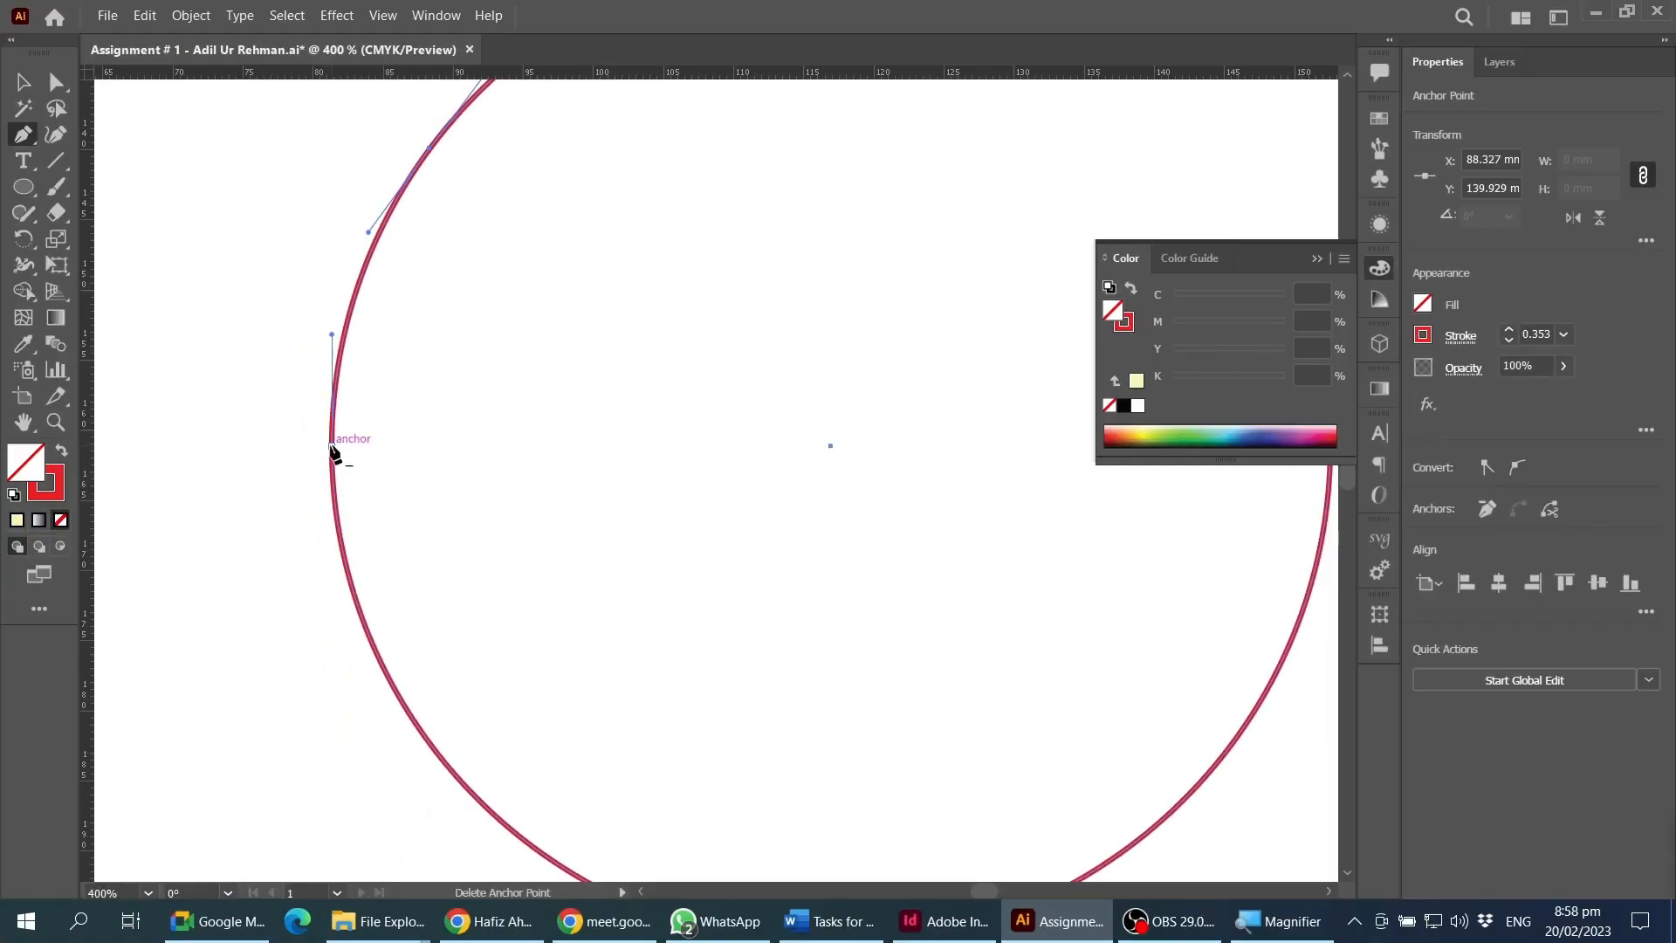
{"action": "left_click", "coordinate": [331, 447]}
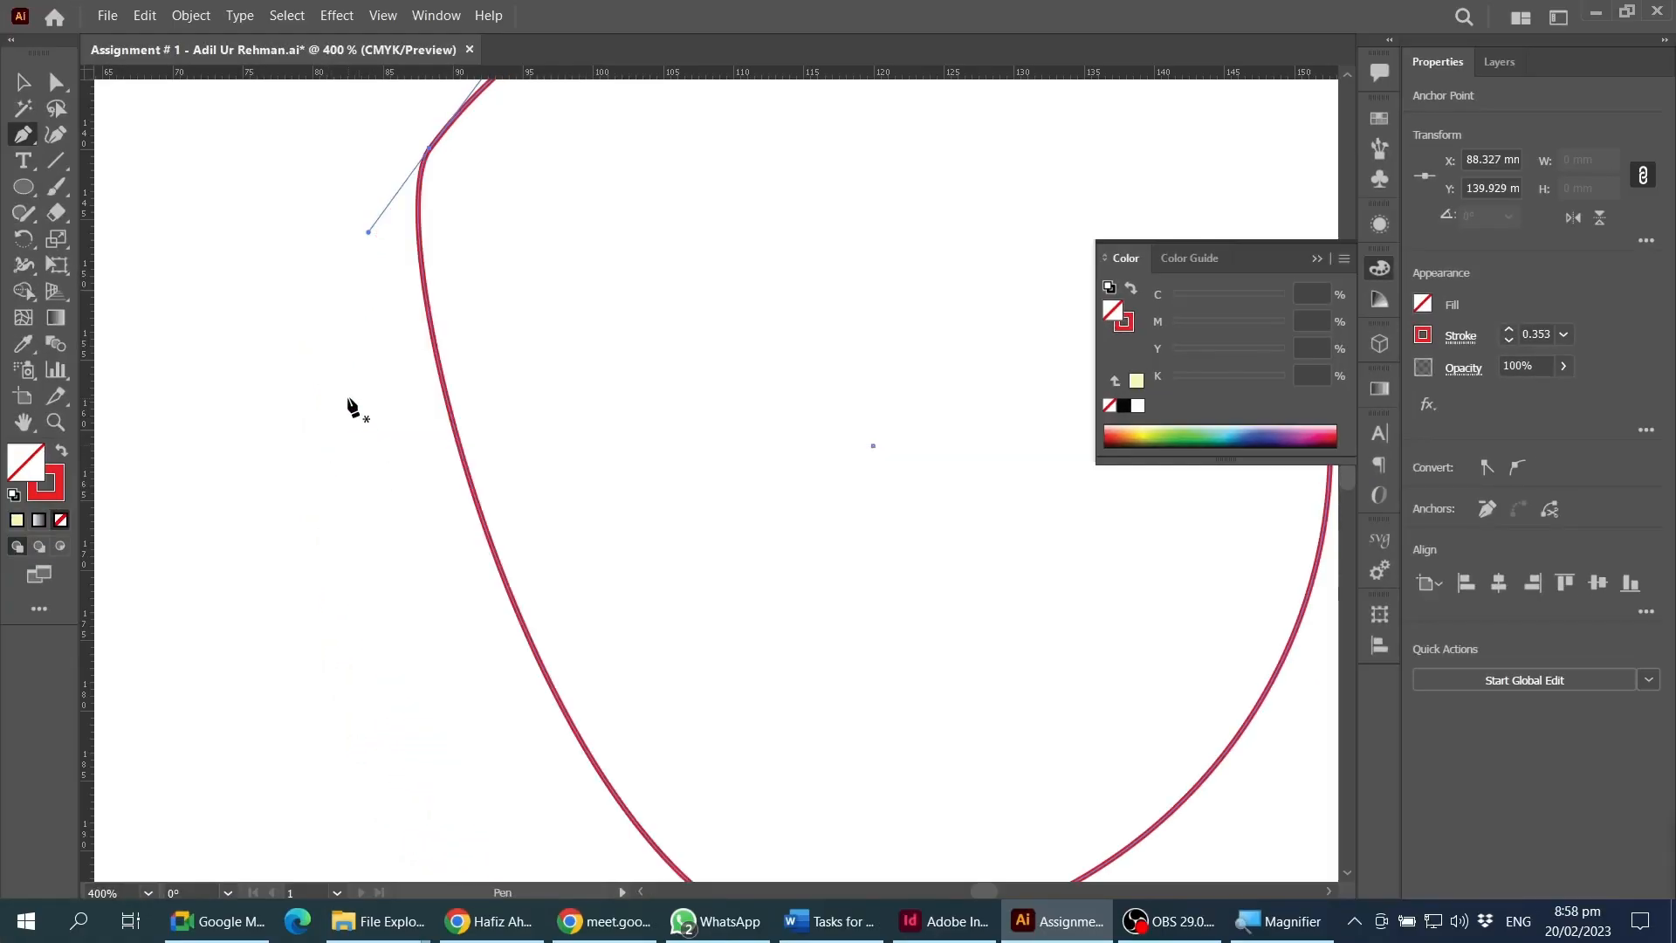
{"action": "key", "text": "v"}
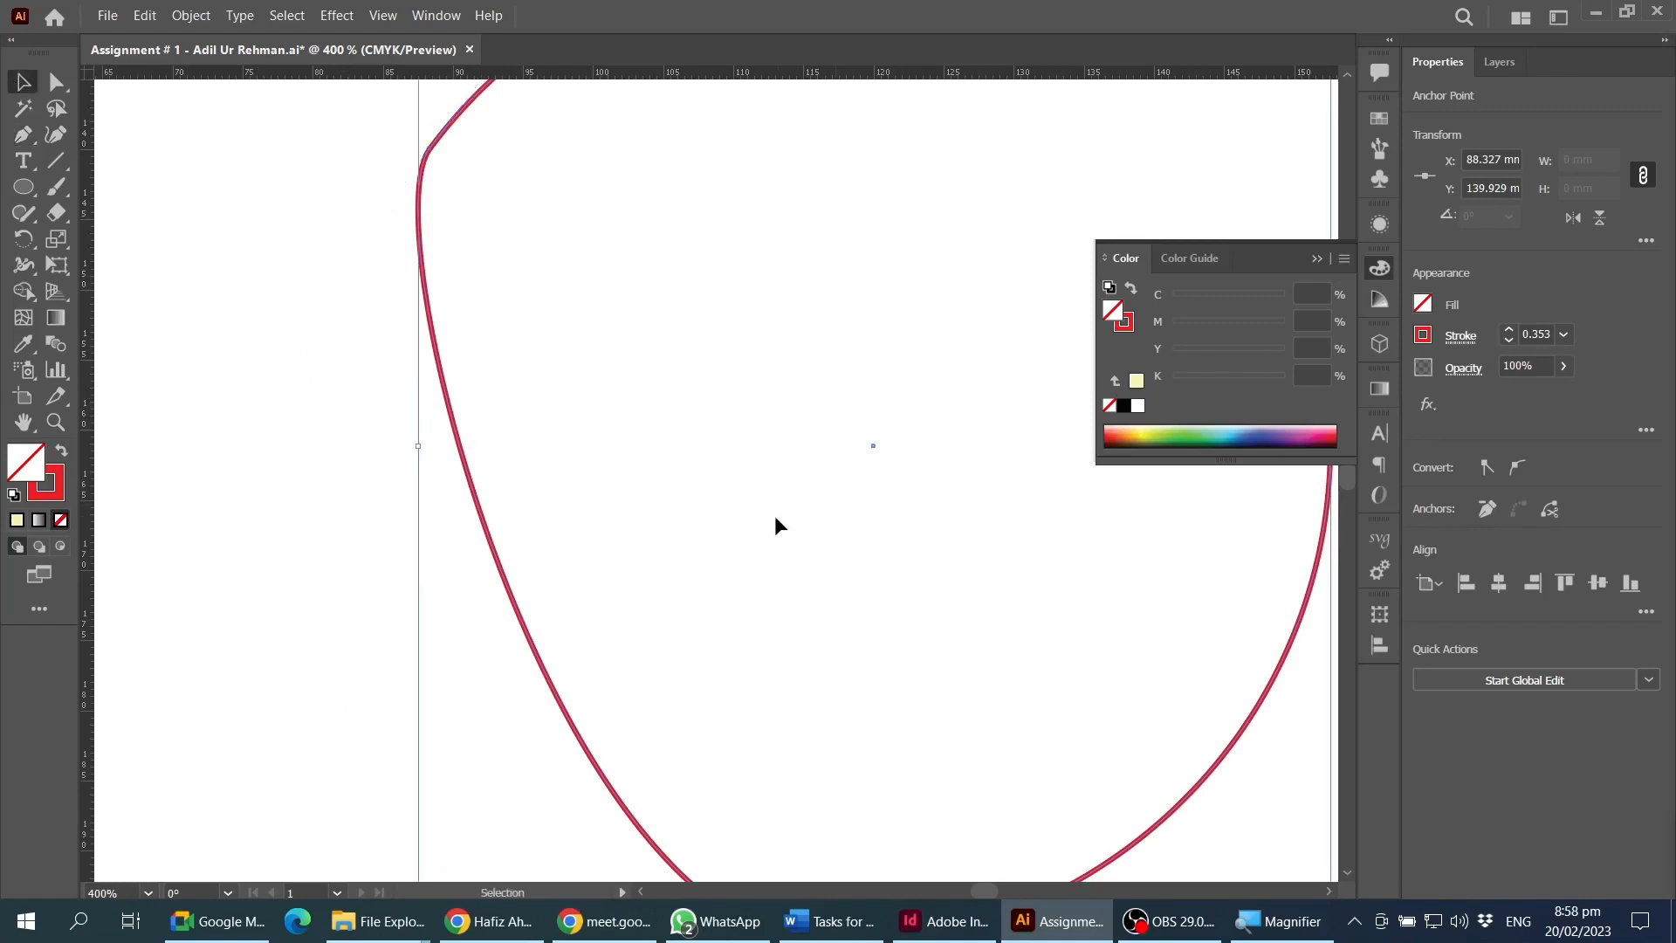
{"action": "scroll", "coordinate": [768, 519], "scroll_direction": "down", "scroll_amount": 2}
{"action": "scroll", "coordinate": [769, 522], "scroll_direction": "down", "scroll_amount": 1}
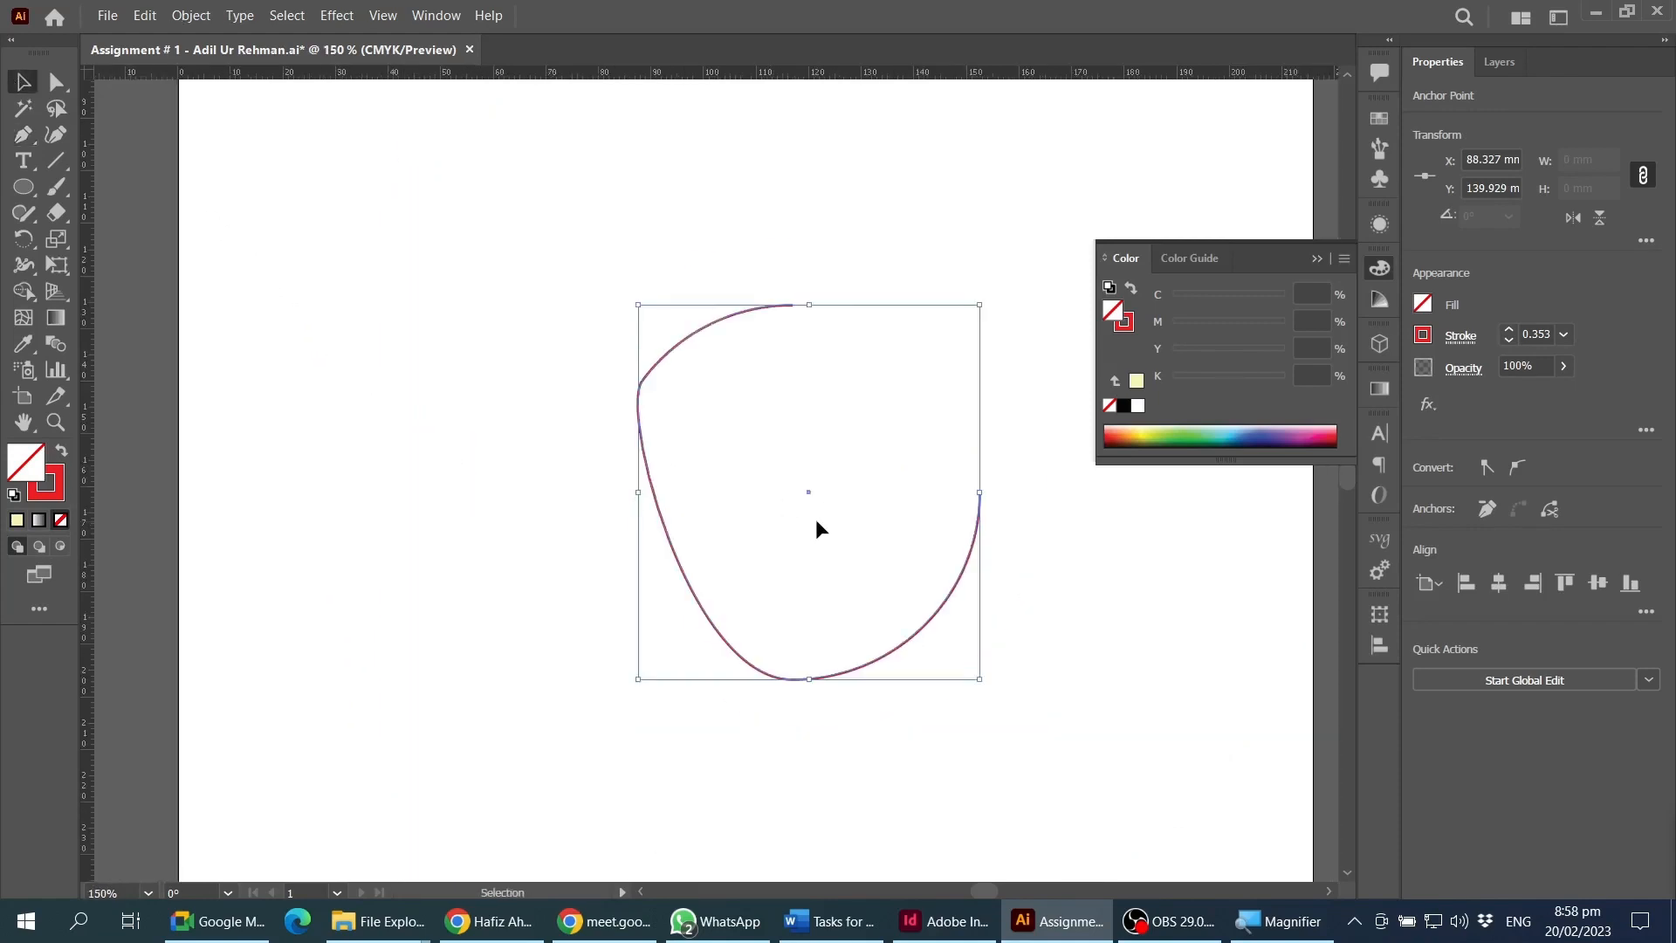
{"action": "left_click_drag", "start_coordinate": [961, 300], "coordinate": [863, 436]}
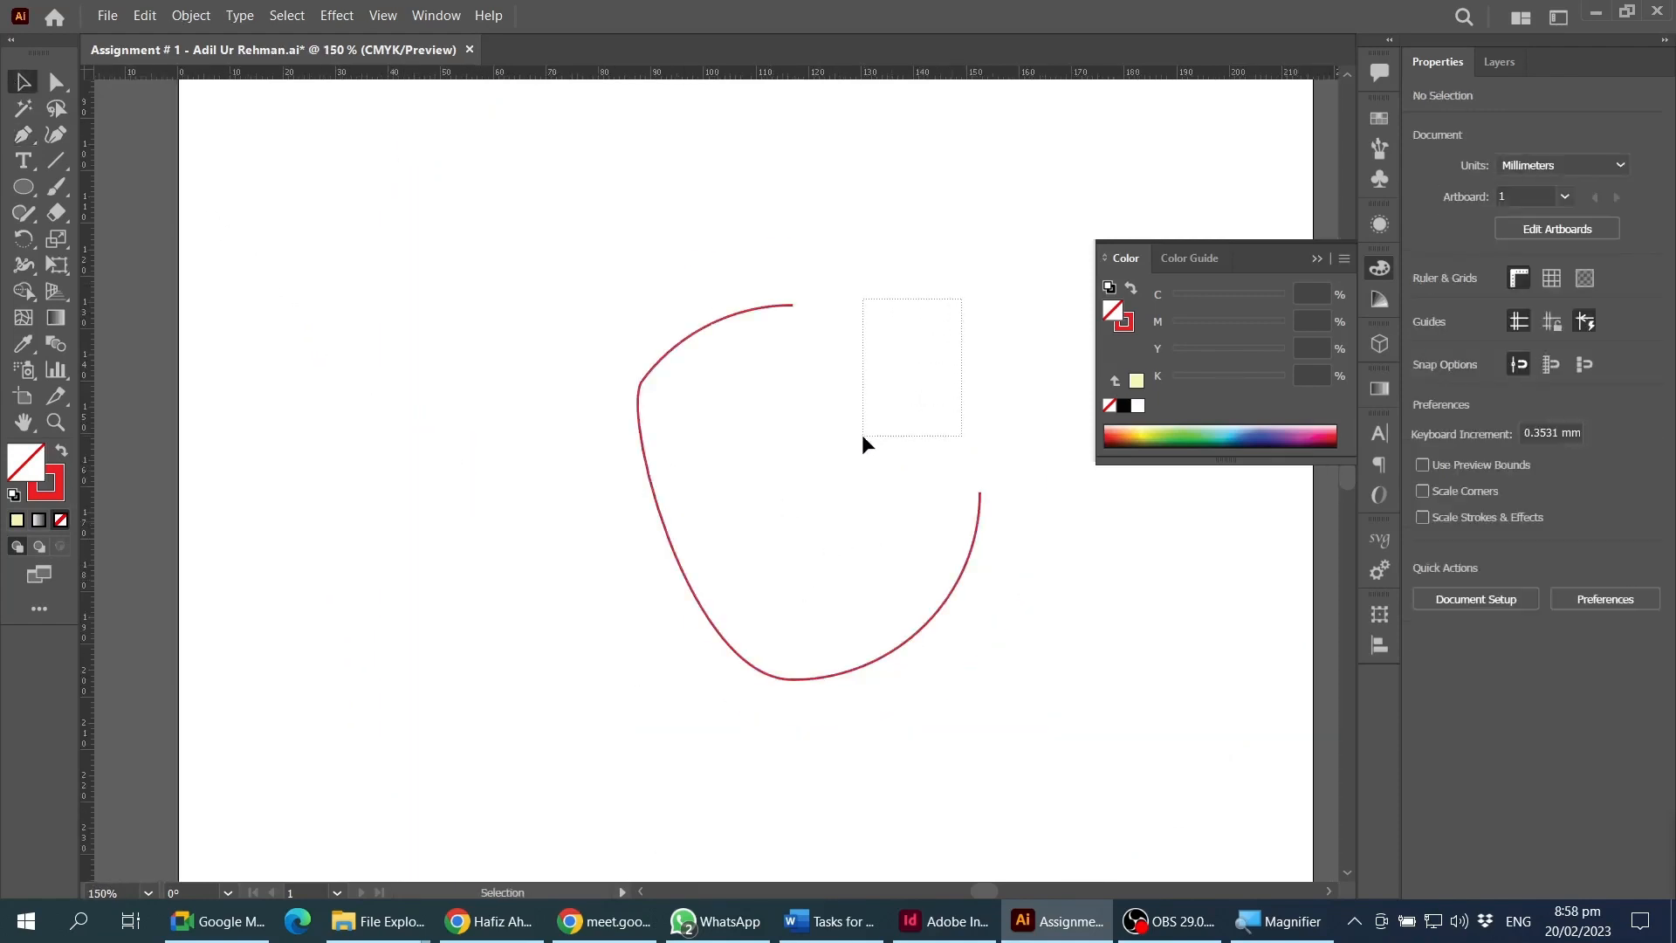
{"action": "left_click_drag", "start_coordinate": [921, 299], "coordinate": [851, 433]}
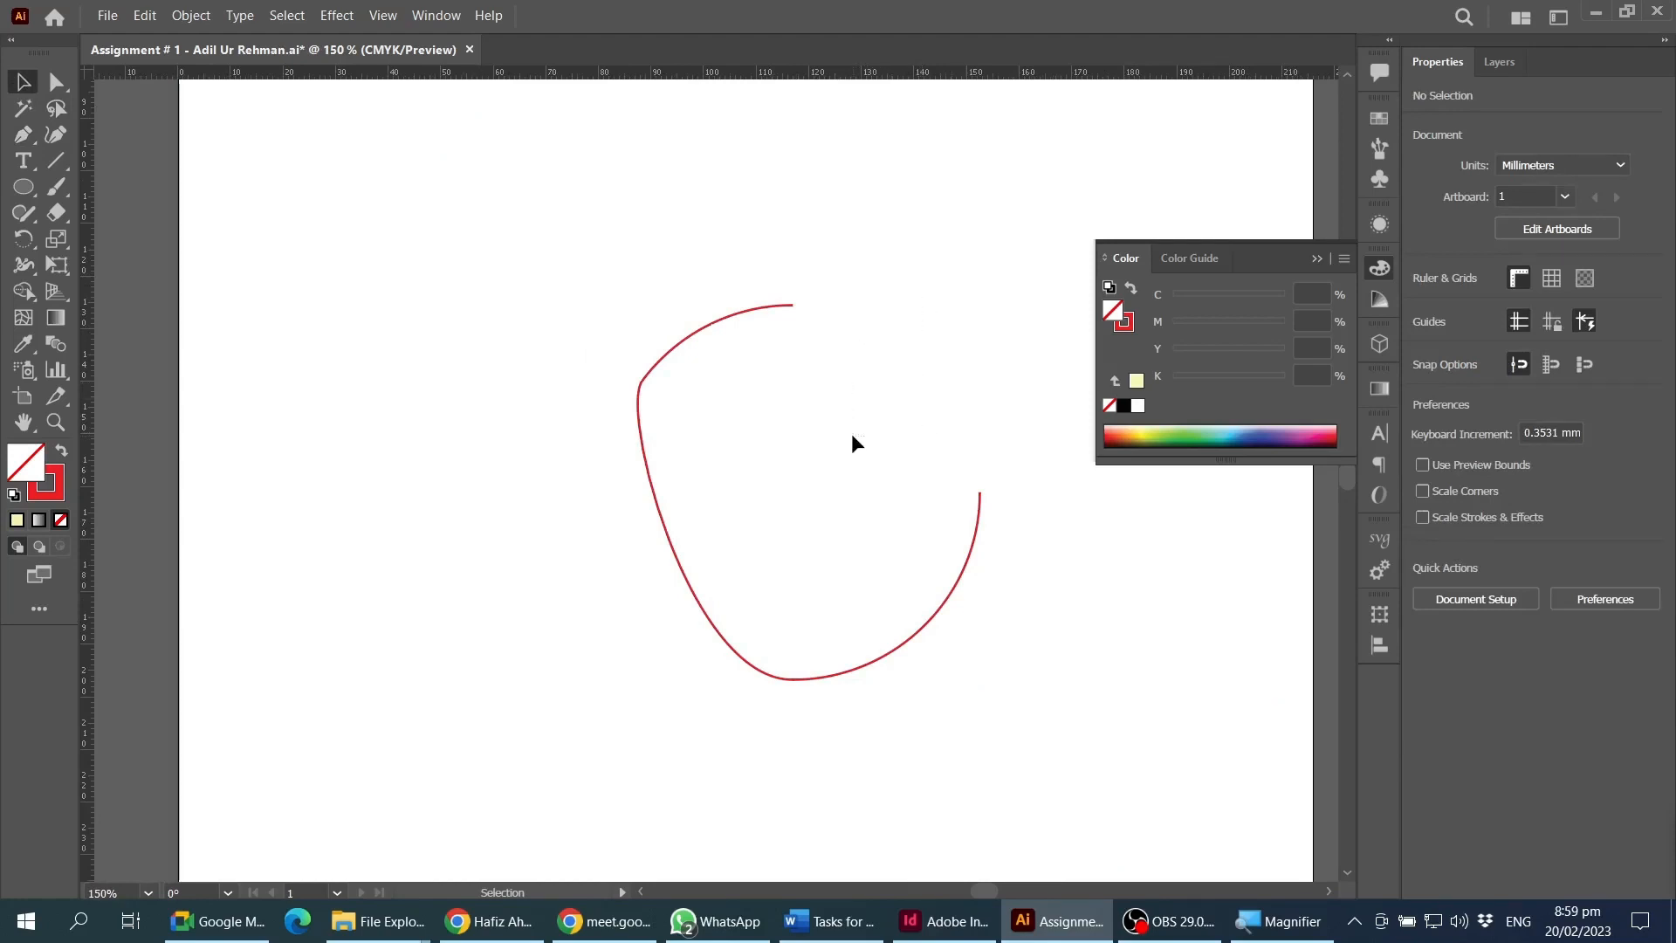
{"action": "left_click_drag", "start_coordinate": [590, 490], "coordinate": [715, 552]}
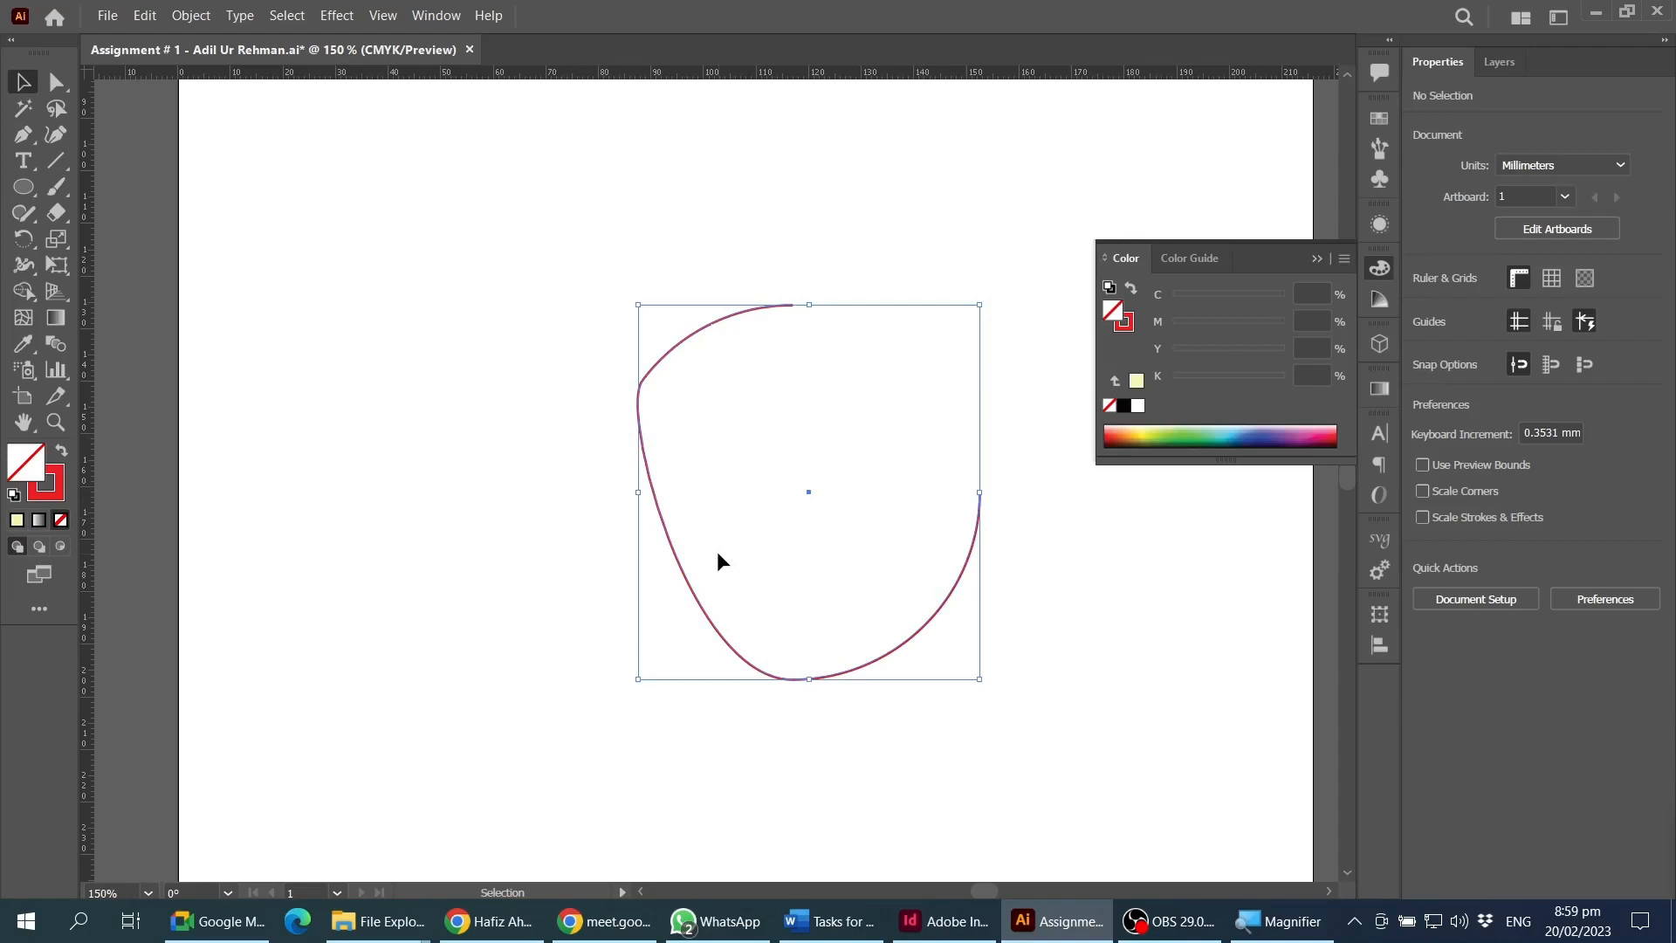
{"action": "left_click", "coordinate": [585, 574]}
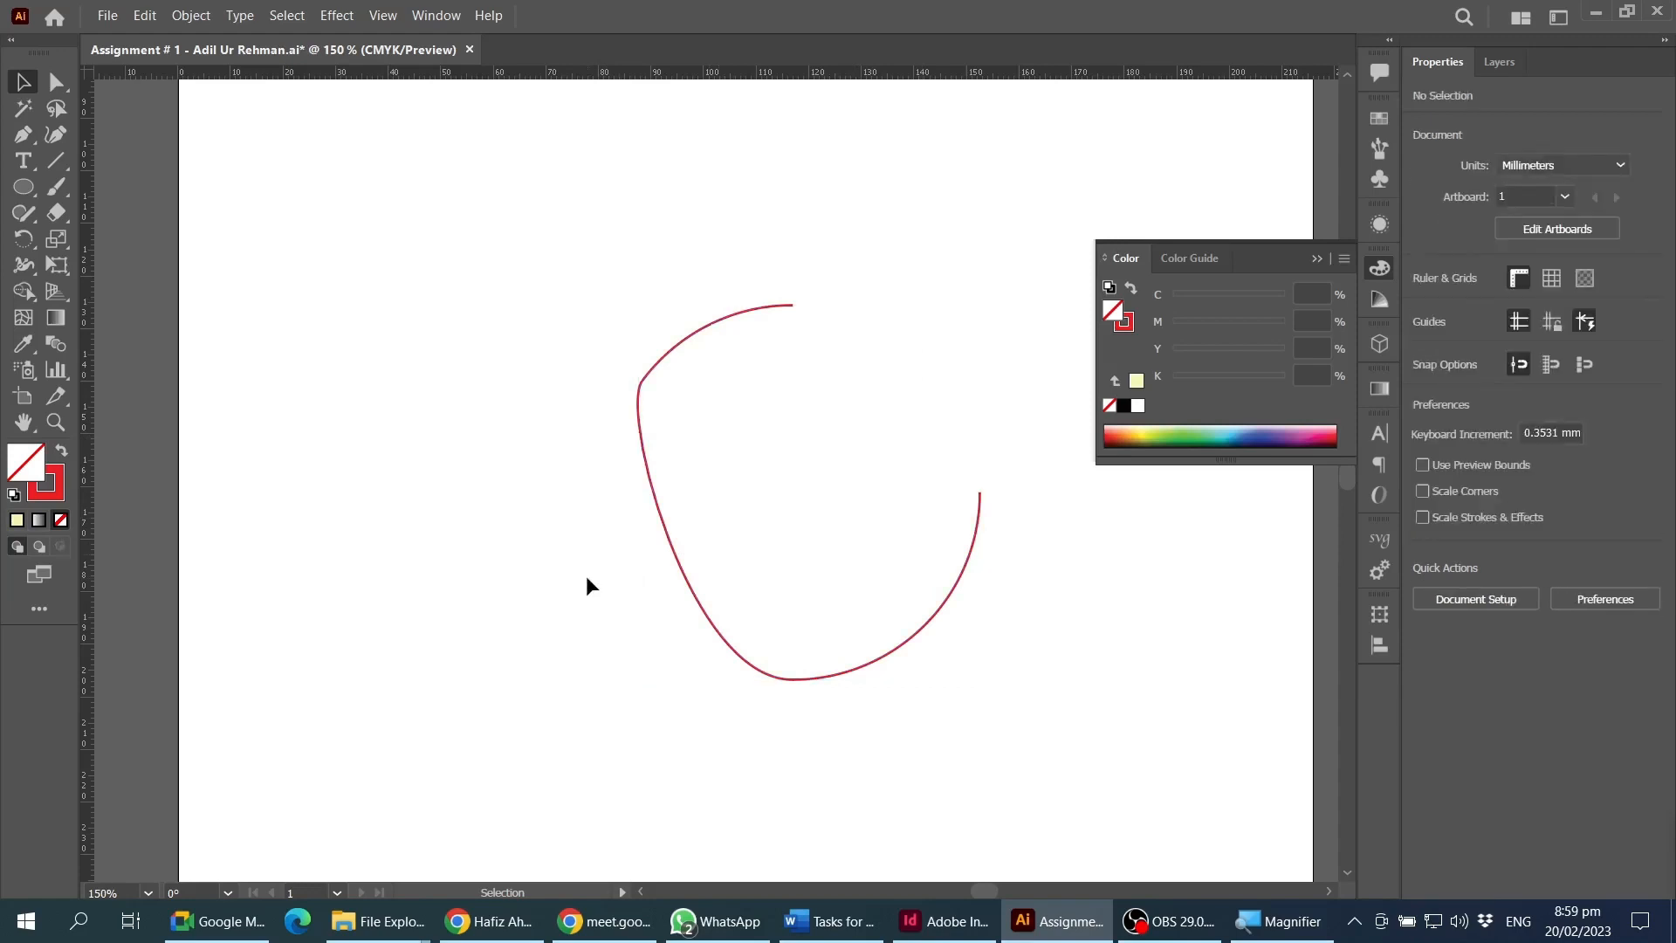
- Try deleting the path's upper-left anchor with the Direct Selection tool, and undo the deletion
{"action": "key", "text": "a"}
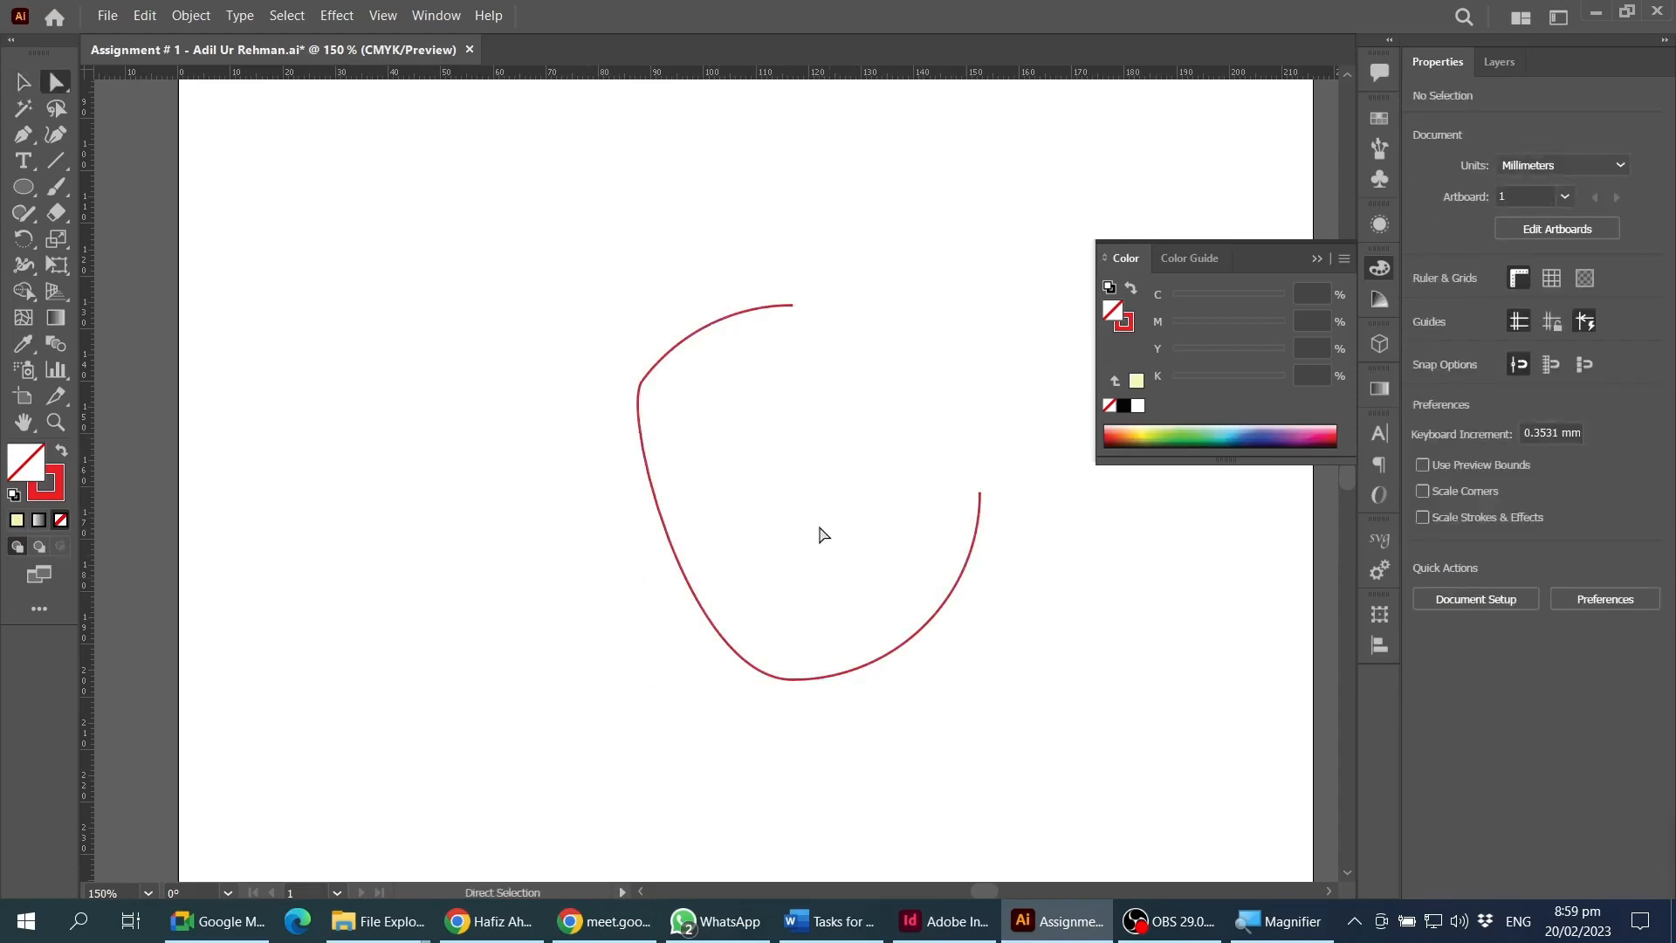
{"action": "left_click_drag", "start_coordinate": [760, 213], "coordinate": [842, 353]}
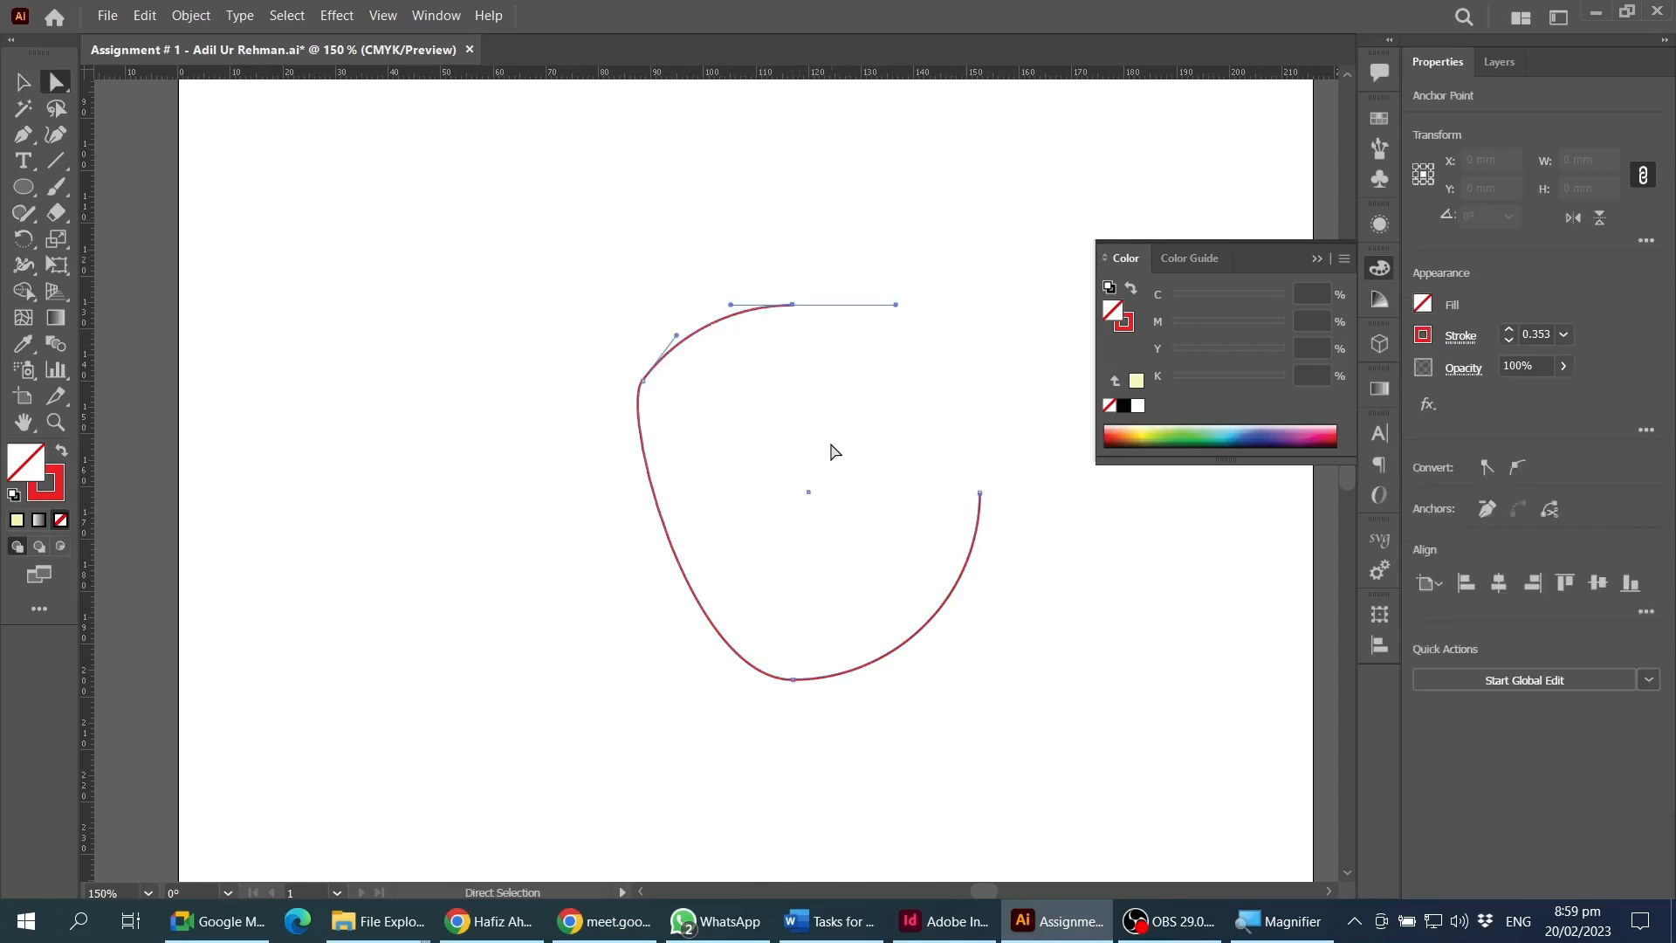
{"action": "left_click_drag", "start_coordinate": [600, 361], "coordinate": [746, 459]}
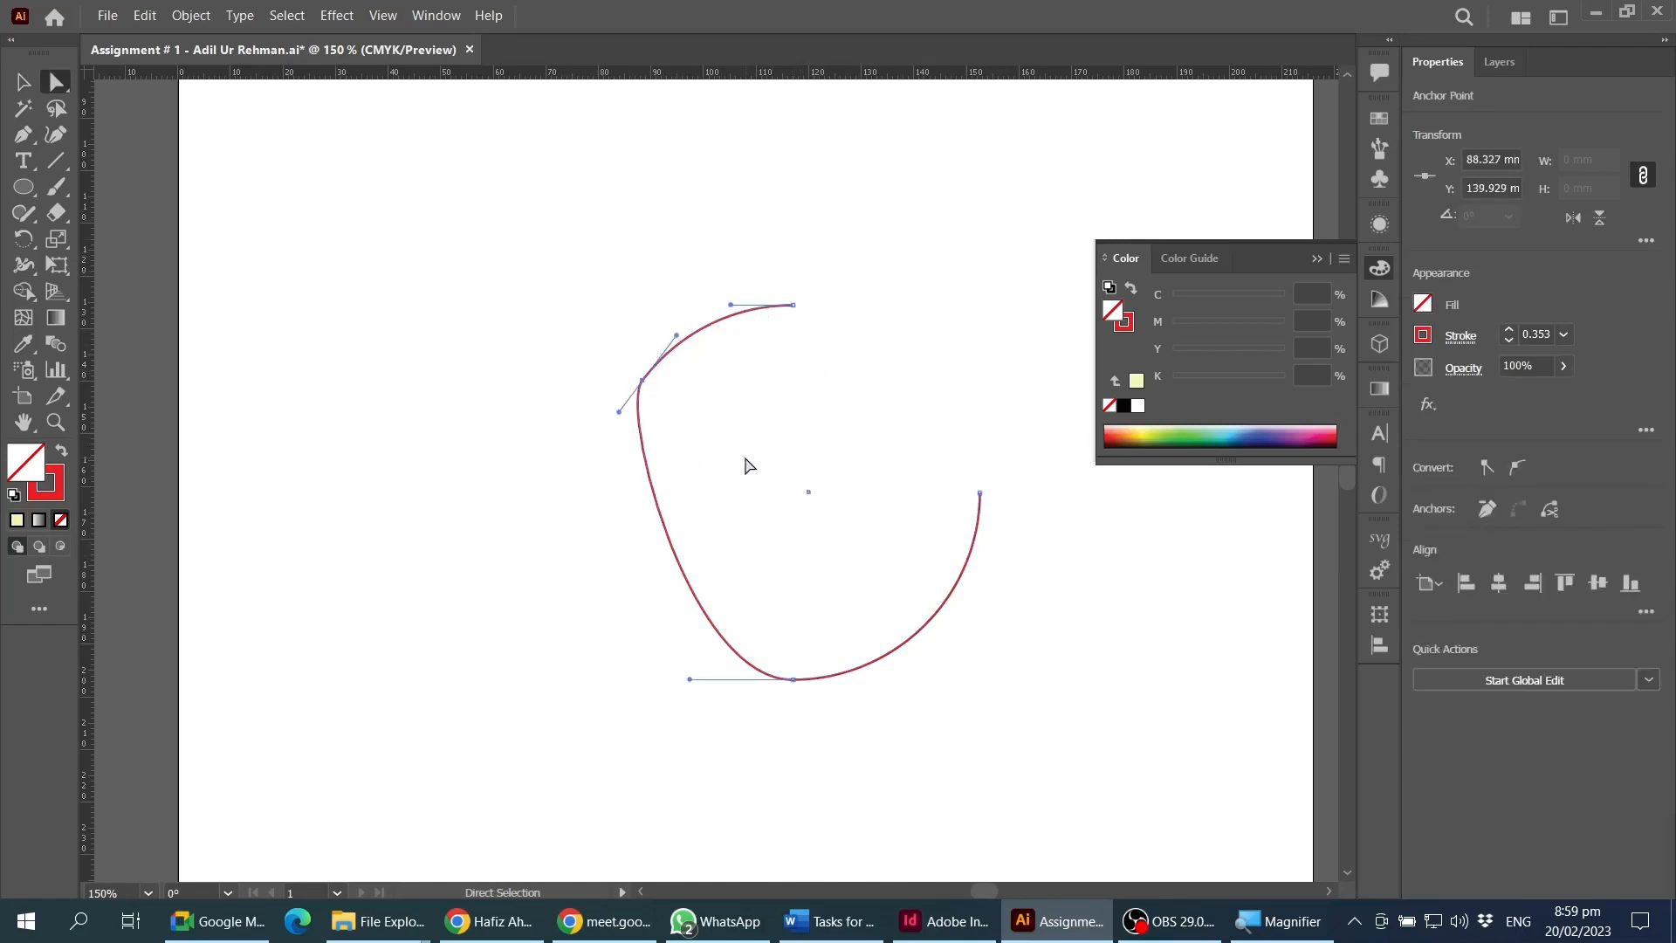
{"action": "key", "text": "Delete"}
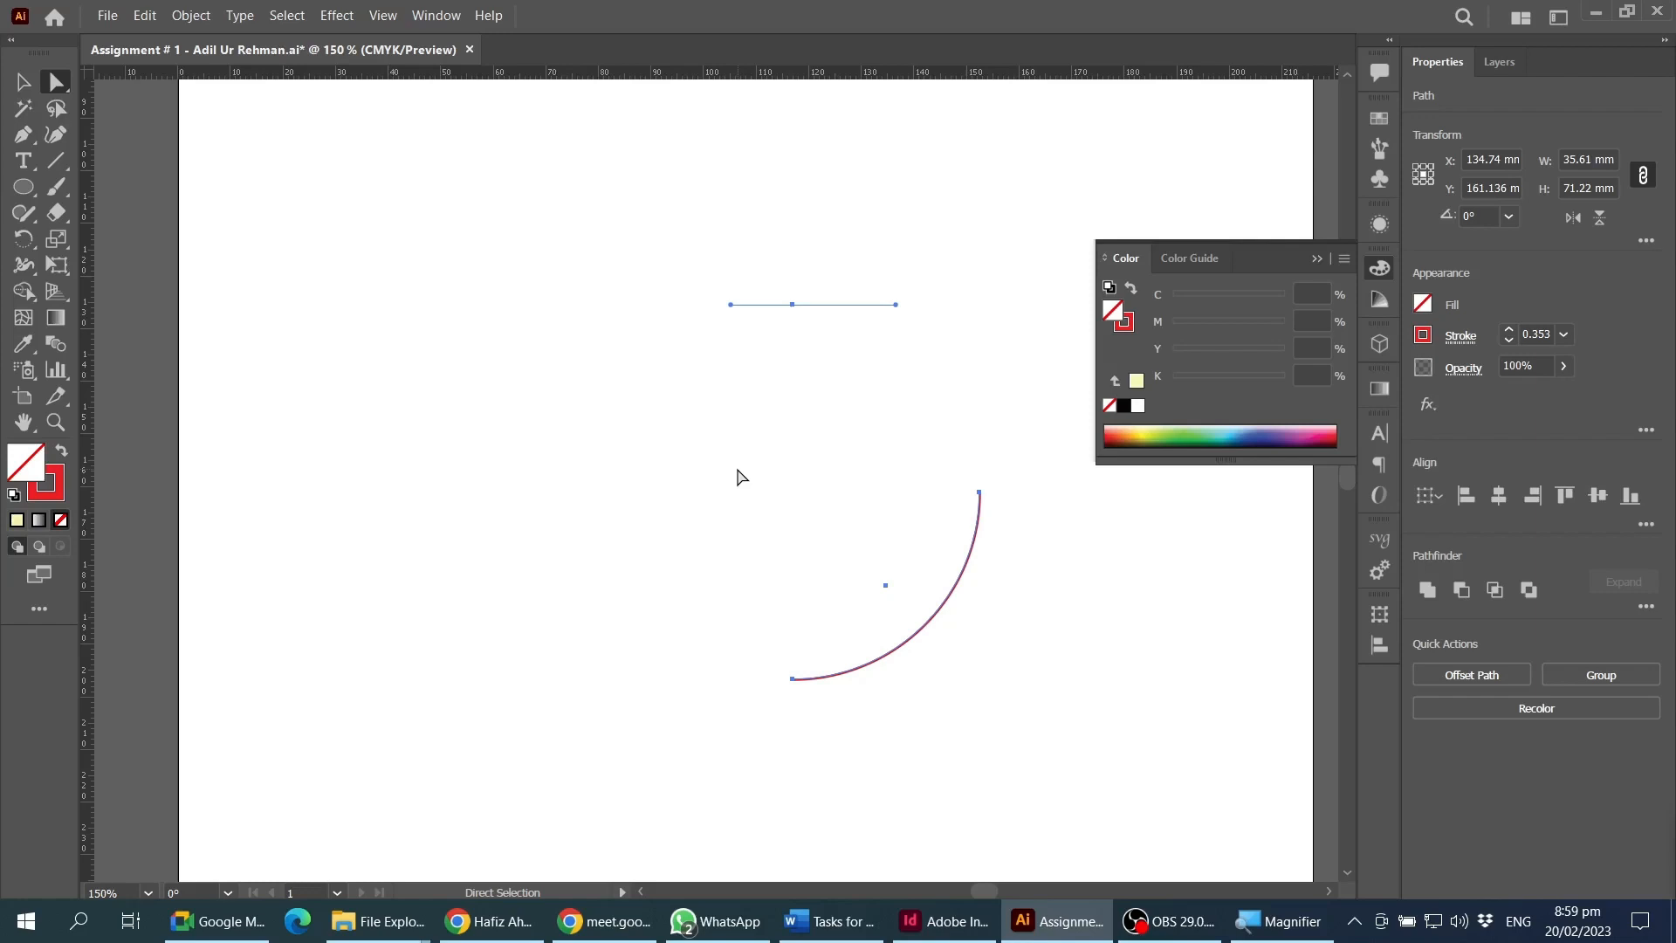
{"action": "key", "text": "ctrl+z"}
- Remove the upper-left anchor from the path with the Pen tool, keeping the path connected
{"action": "scroll", "coordinate": [684, 423], "scroll_direction": "up", "scroll_amount": 2}
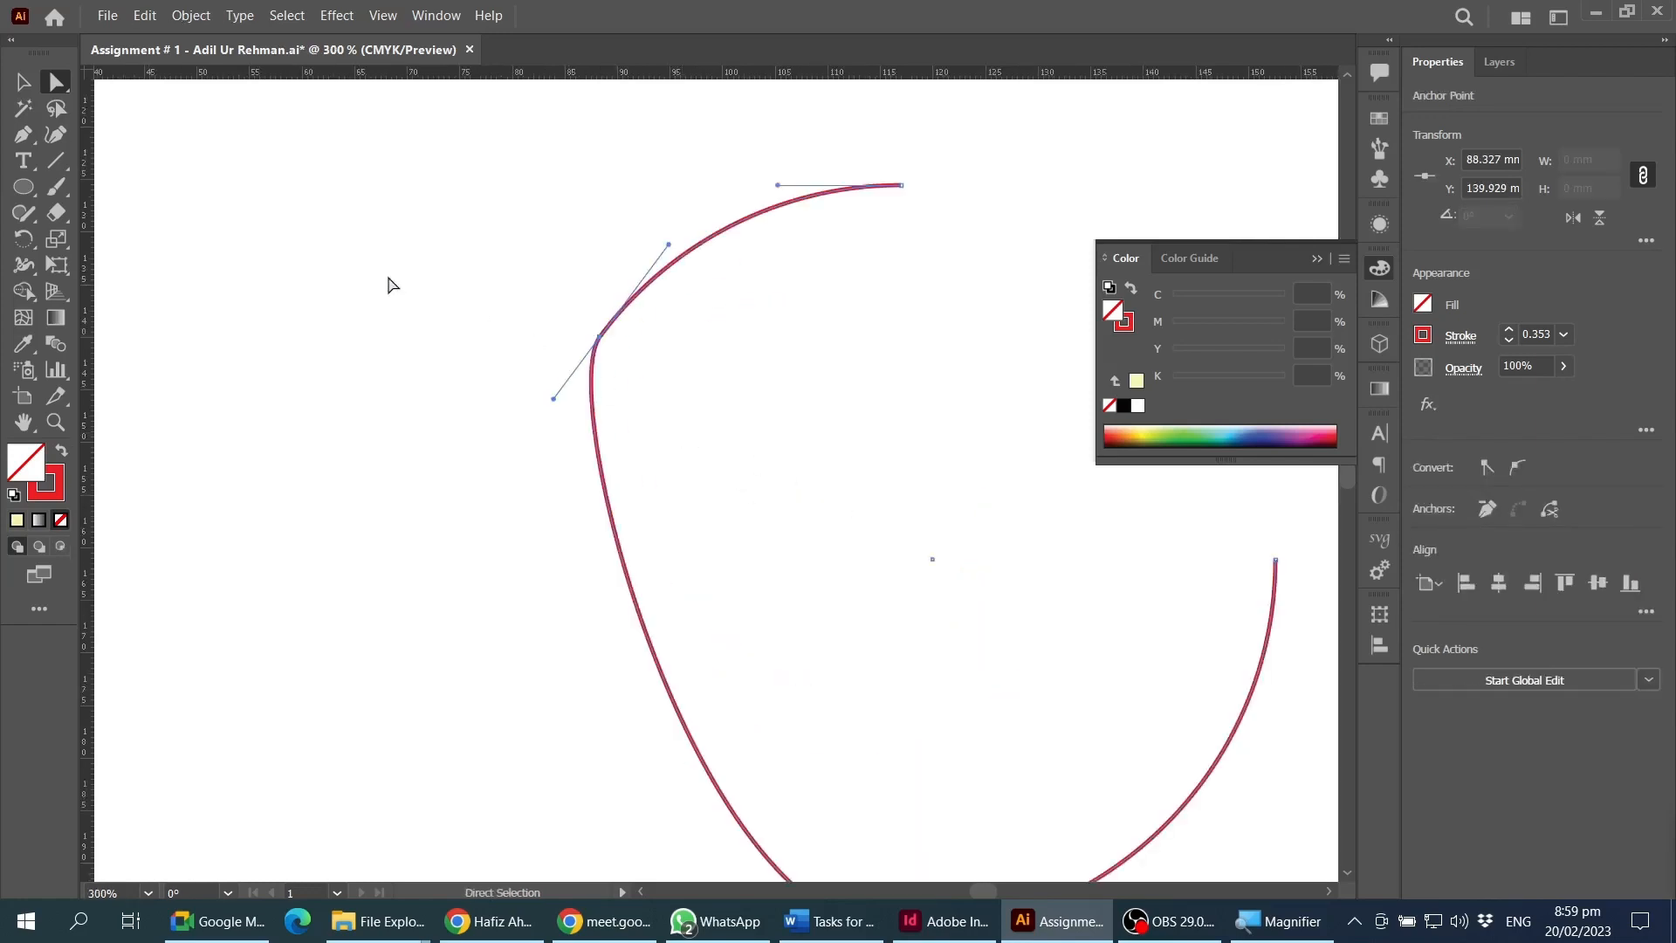
{"action": "left_click", "coordinate": [22, 134]}
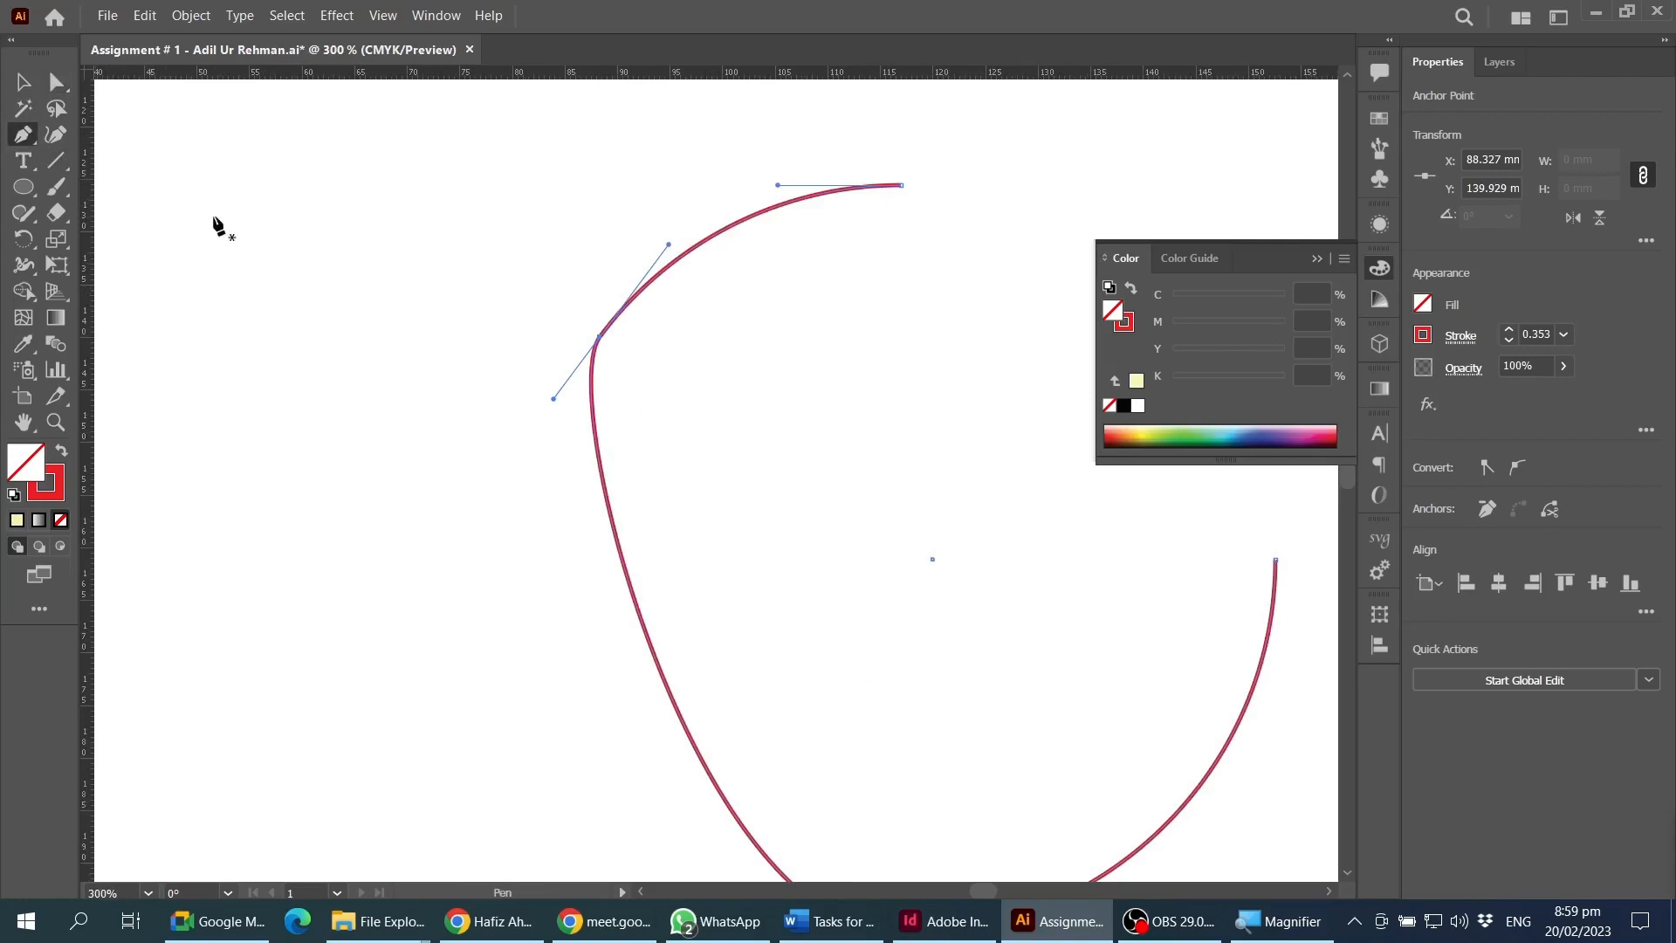
{"action": "left_click", "coordinate": [598, 336]}
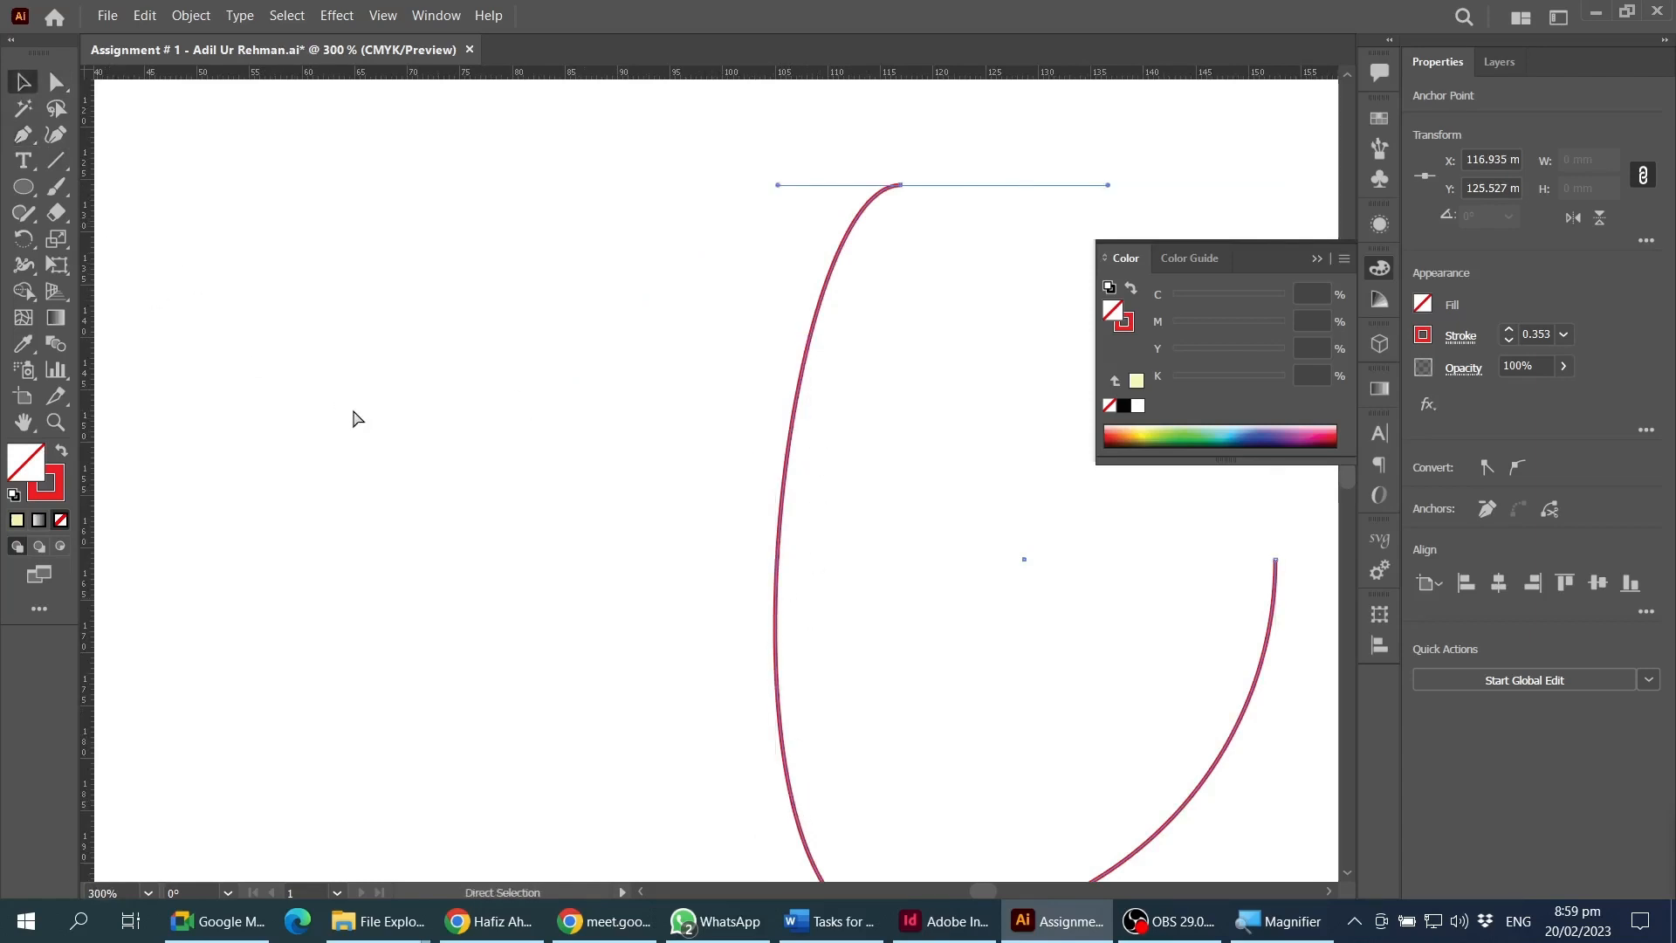
- Undo both Pen tool anchor deletions and deselect the open circle
{"action": "key", "text": "ctrl+z"}
{"action": "key", "text": "ctrl+z"}
{"action": "scroll", "coordinate": [783, 503], "scroll_direction": "down", "scroll_amount": 2}
{"action": "left_click", "coordinate": [815, 437]}
{"action": "key", "text": "a"}
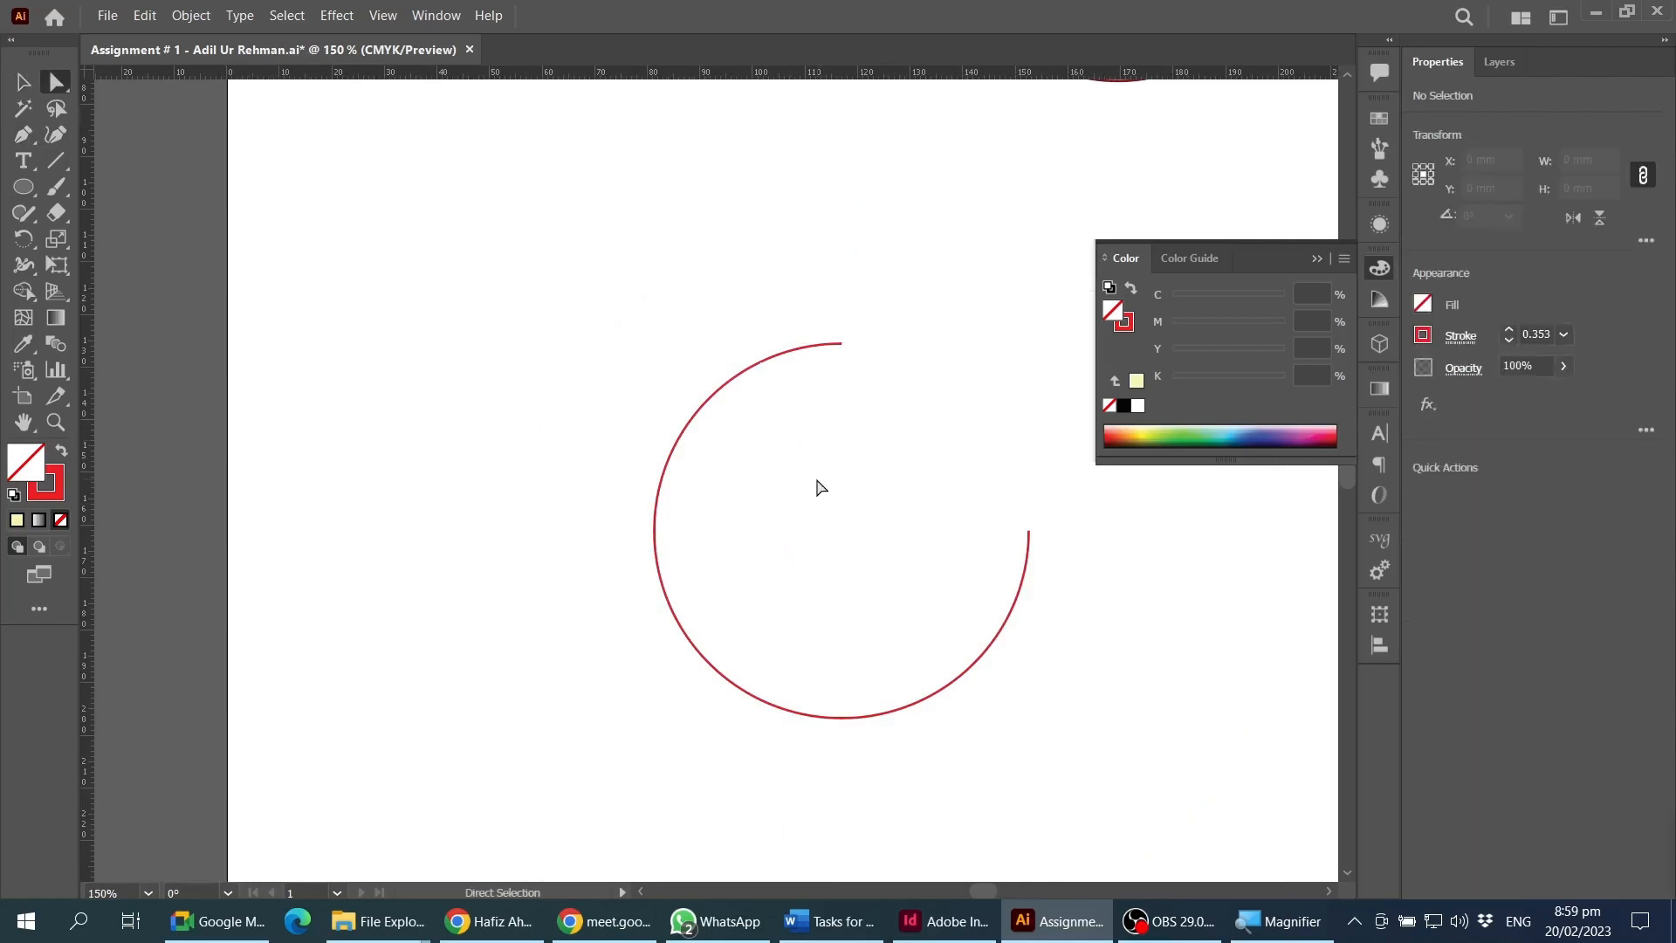
- Examine the open circle's upper-left anchor, lower-right segment and bottom anchor with their direction handles
{"action": "left_click_drag", "start_coordinate": [648, 337], "coordinate": [776, 471]}
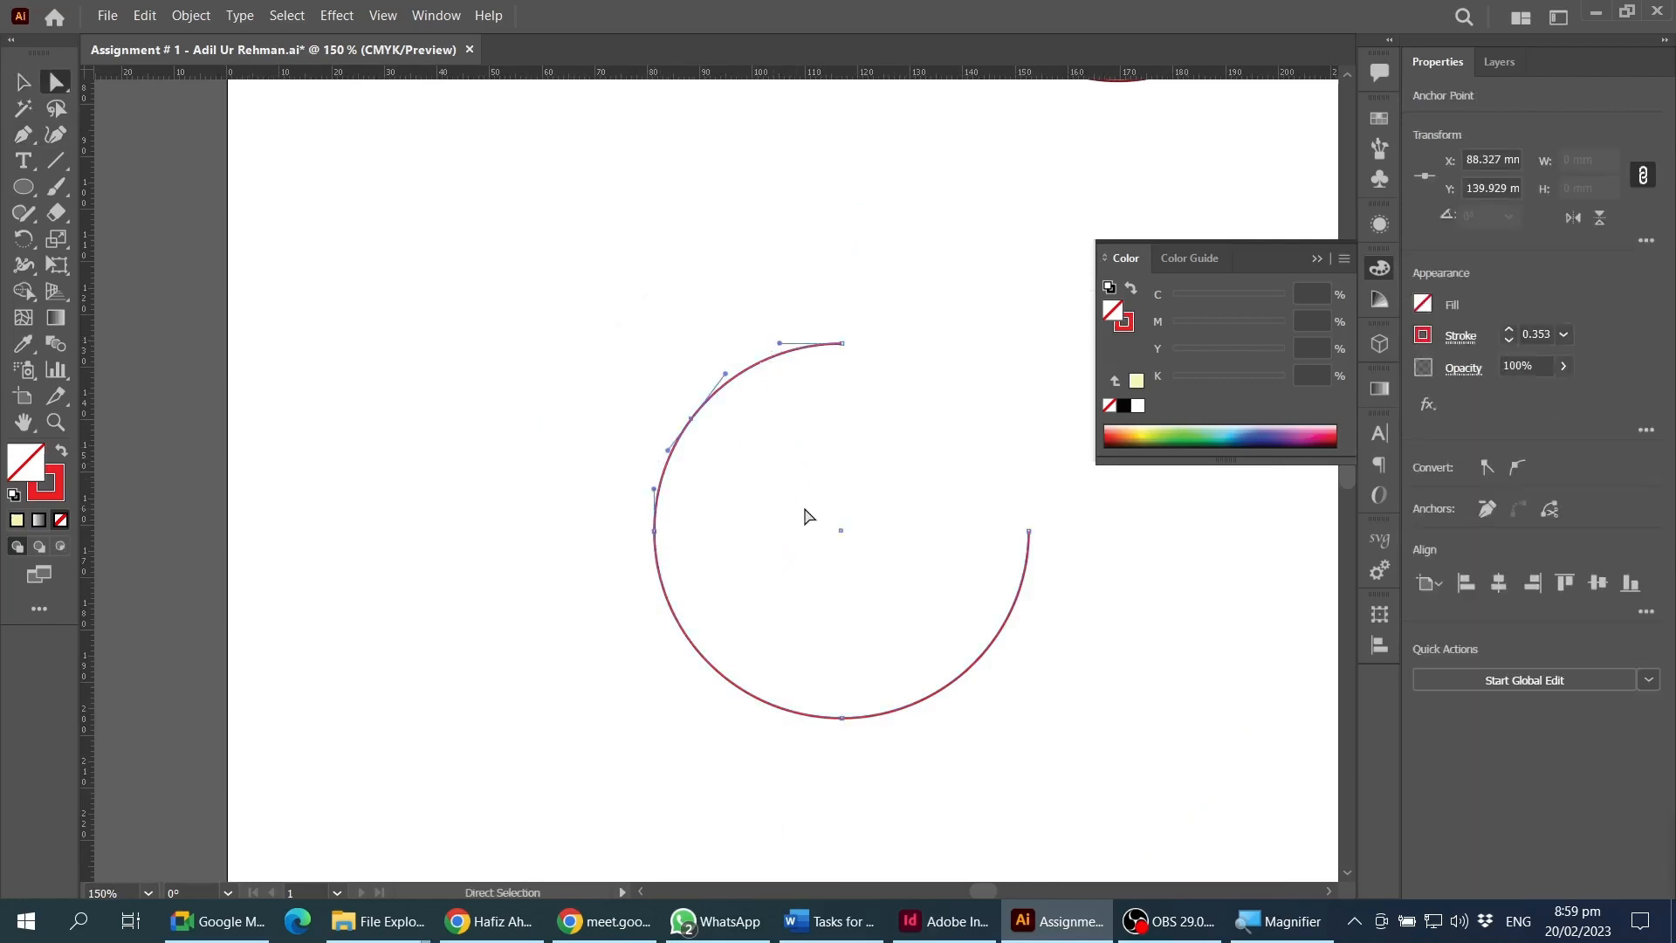
{"action": "left_click", "coordinate": [842, 541]}
{"action": "scroll", "coordinate": [842, 541], "scroll_direction": "down", "scroll_amount": 2}
{"action": "left_click_drag", "start_coordinate": [1018, 618], "coordinate": [958, 550]}
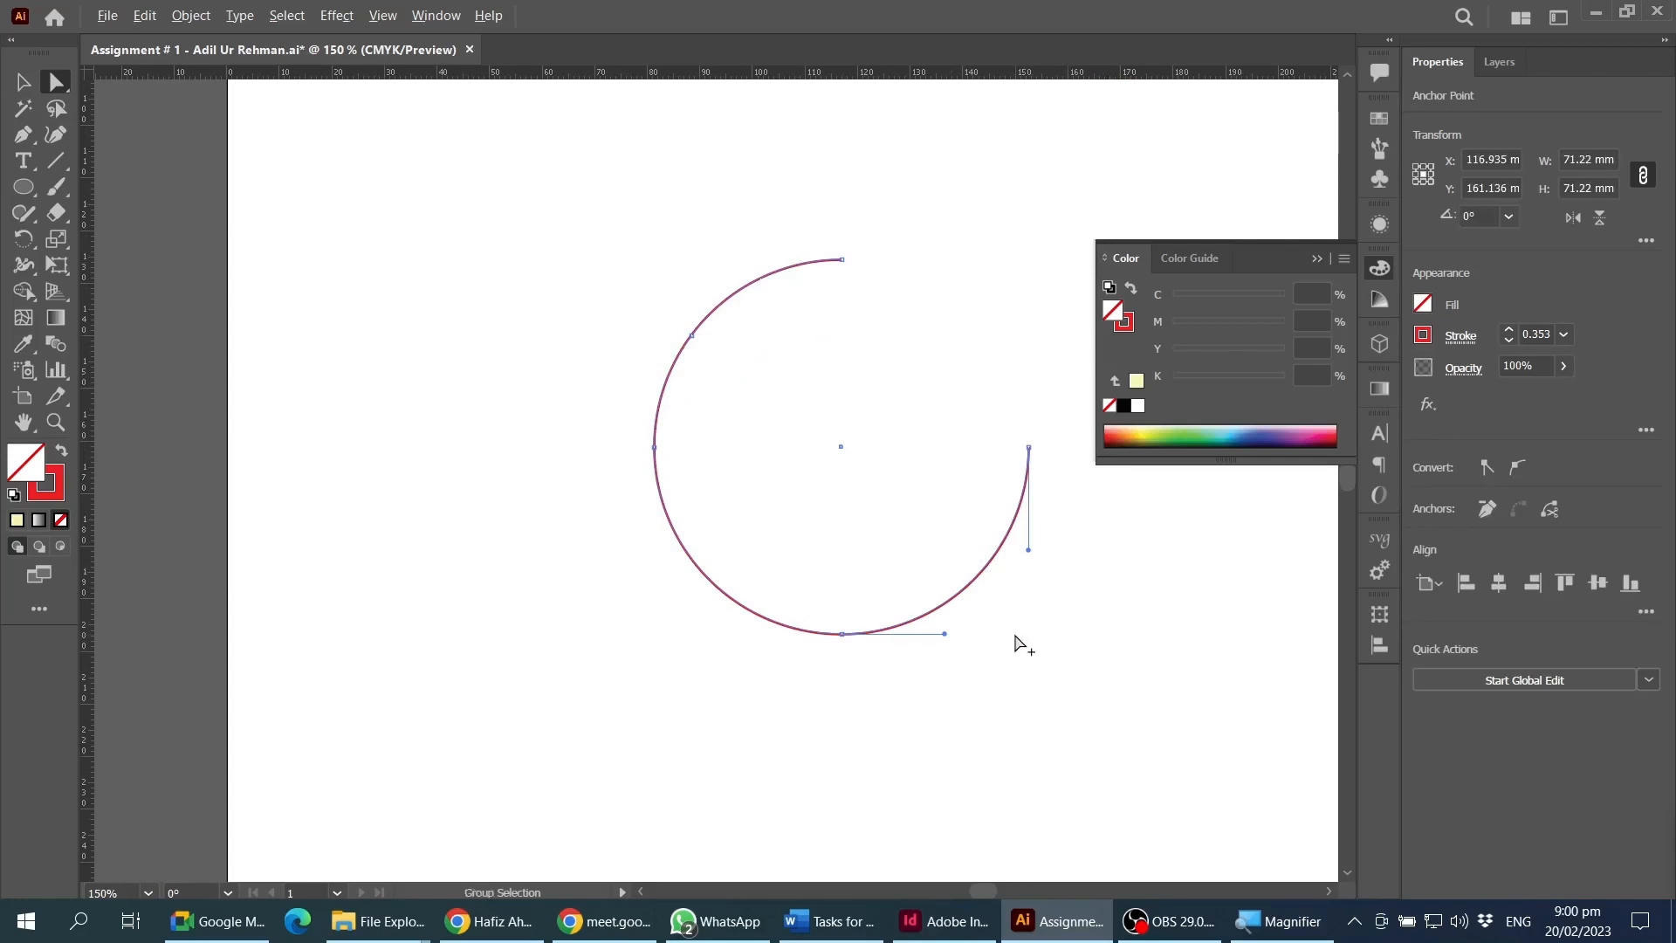
{"action": "scroll", "coordinate": [1017, 644], "scroll_direction": "up", "scroll_amount": 1}
{"action": "scroll", "coordinate": [1016, 644], "scroll_direction": "up", "scroll_amount": 1}
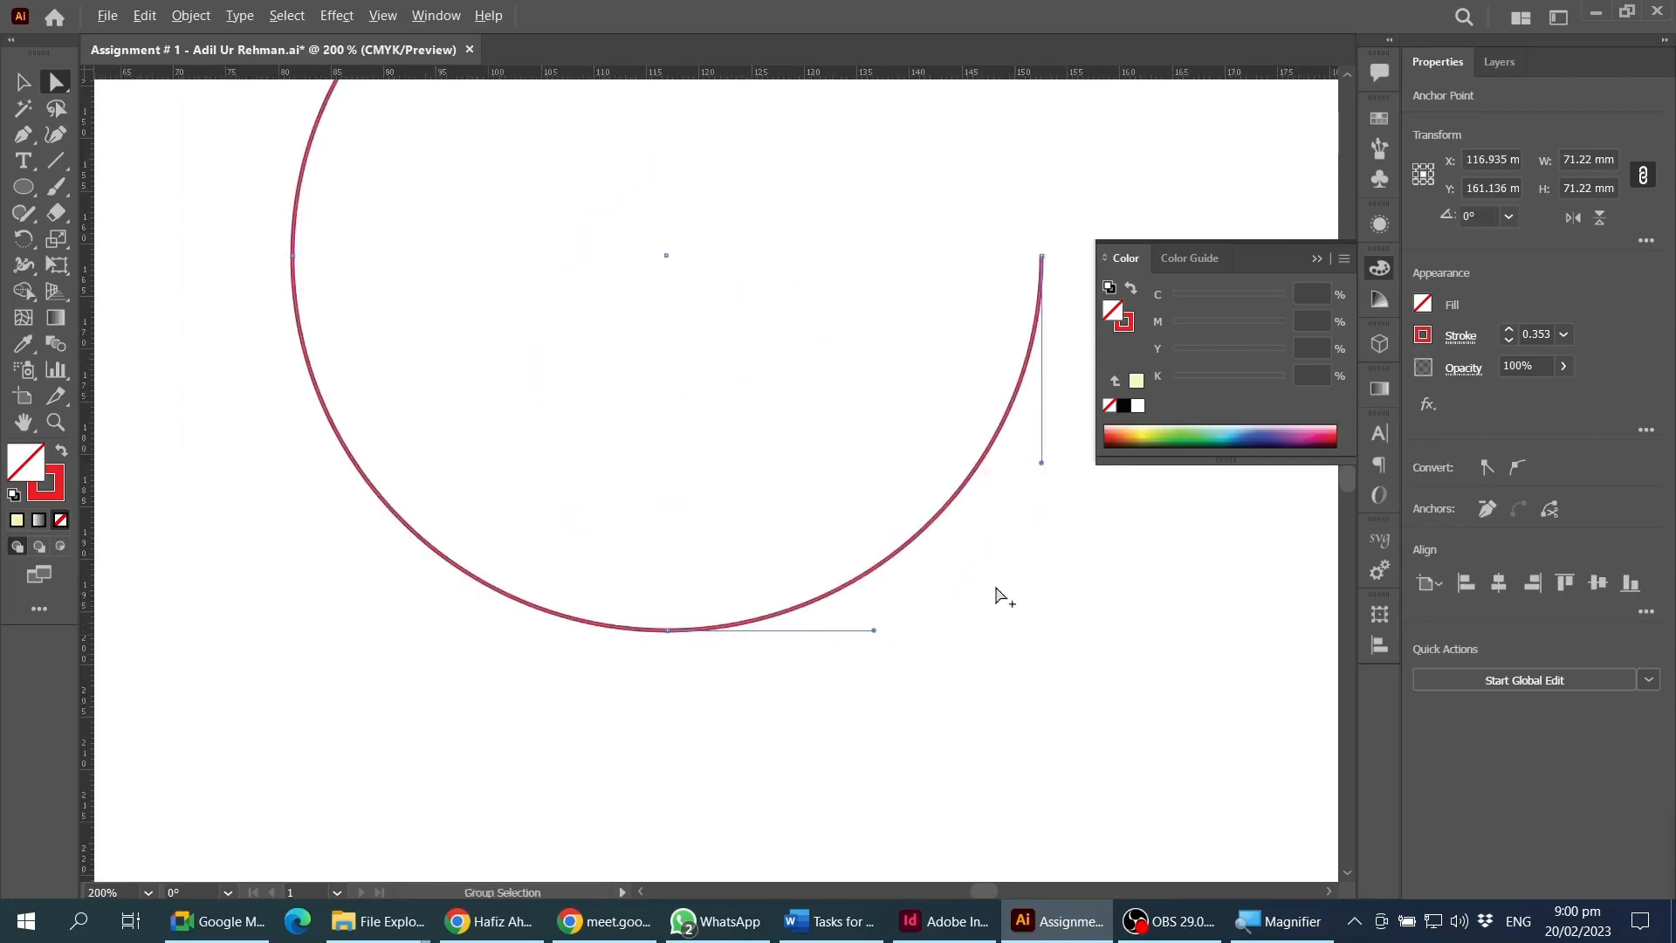
{"action": "left_click", "coordinate": [1042, 256]}
{"action": "left_click_drag", "start_coordinate": [610, 553], "coordinate": [775, 702]}
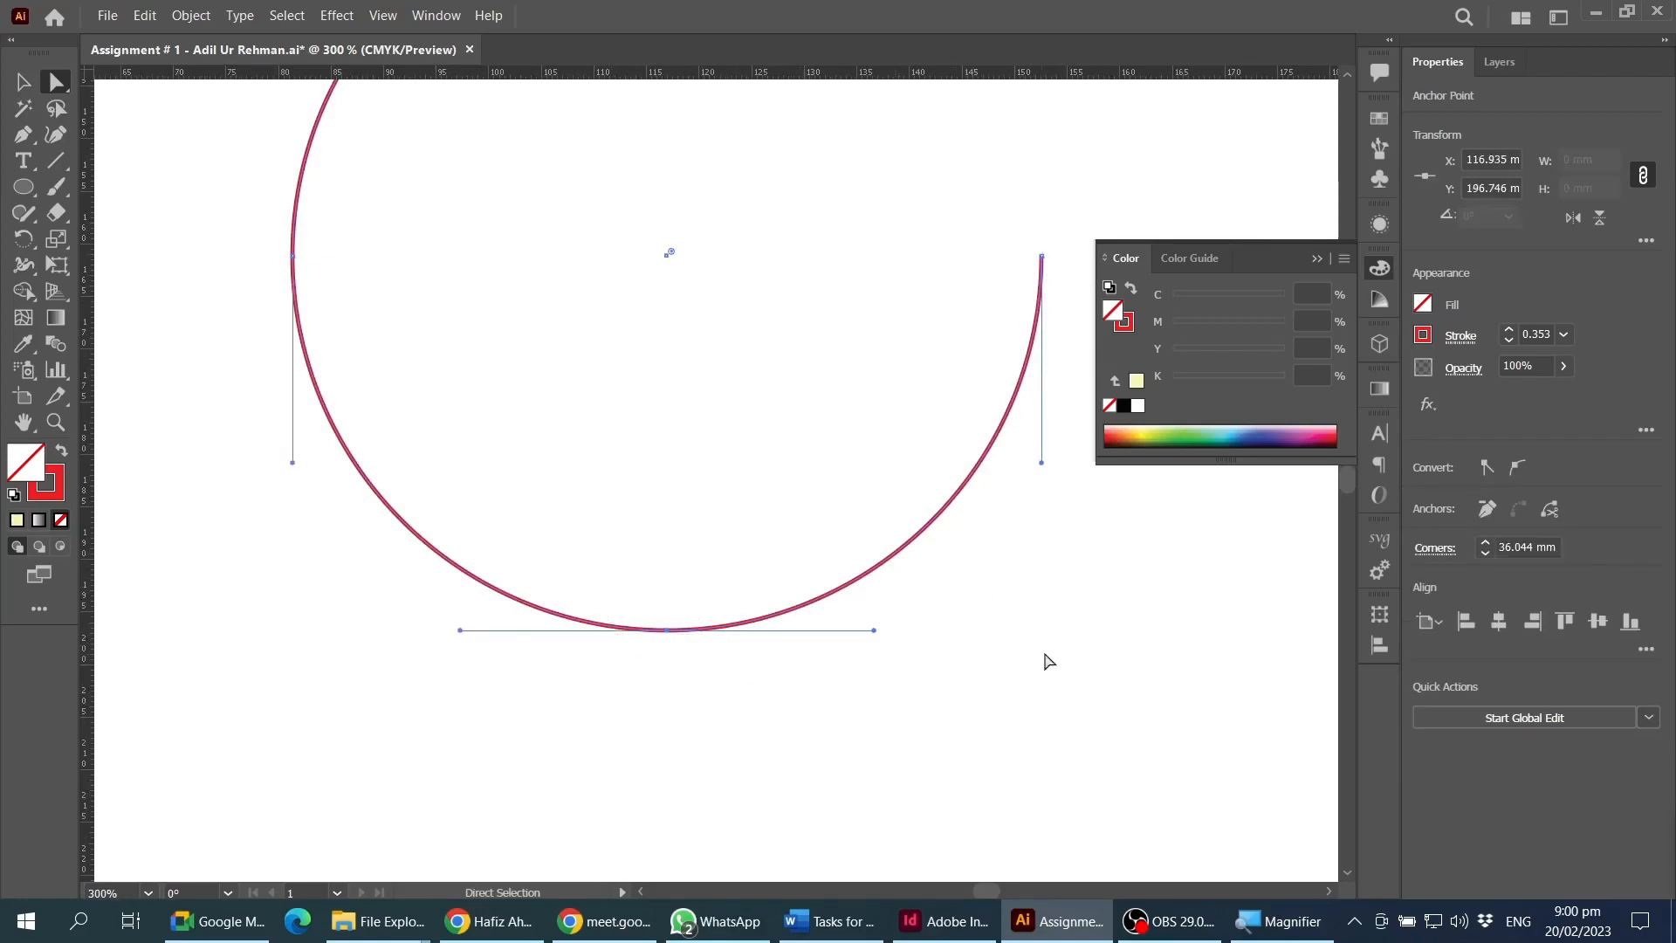
- Delete the lower-right arc segment of the open circle and select the stray anchor it leaves behind
{"action": "left_click_drag", "start_coordinate": [1039, 625], "coordinate": [826, 385]}
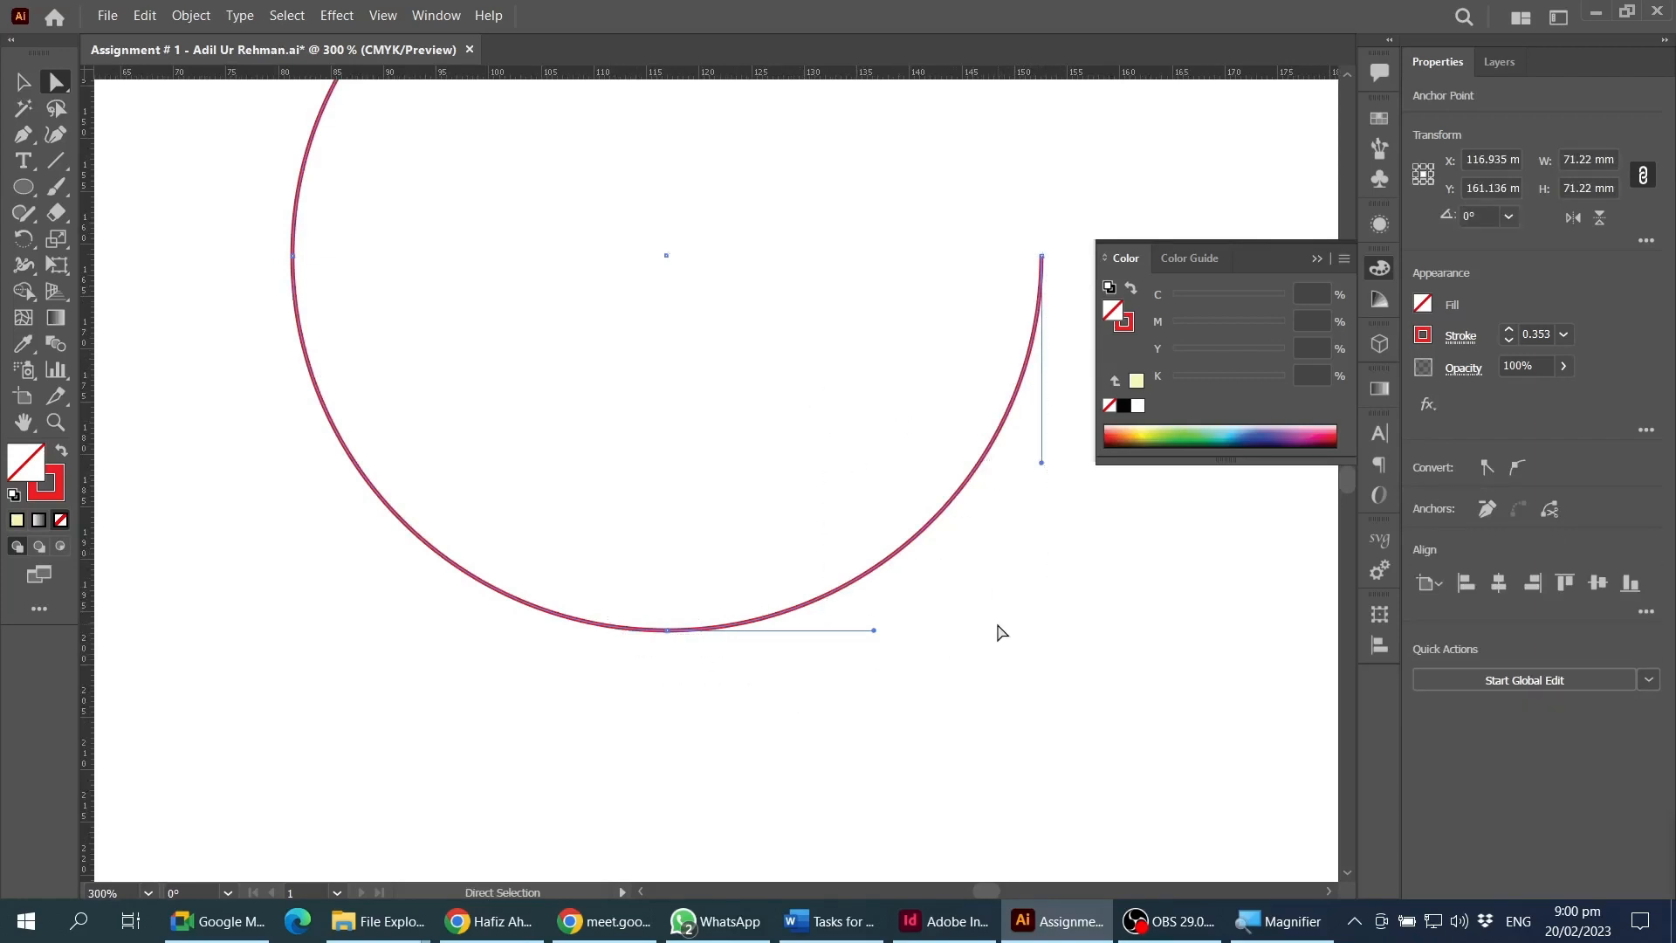
{"action": "left_click_drag", "start_coordinate": [963, 559], "coordinate": [902, 480]}
{"action": "key", "text": "Delete"}
{"action": "scroll", "coordinate": [900, 583], "scroll_direction": "down", "scroll_amount": 2}
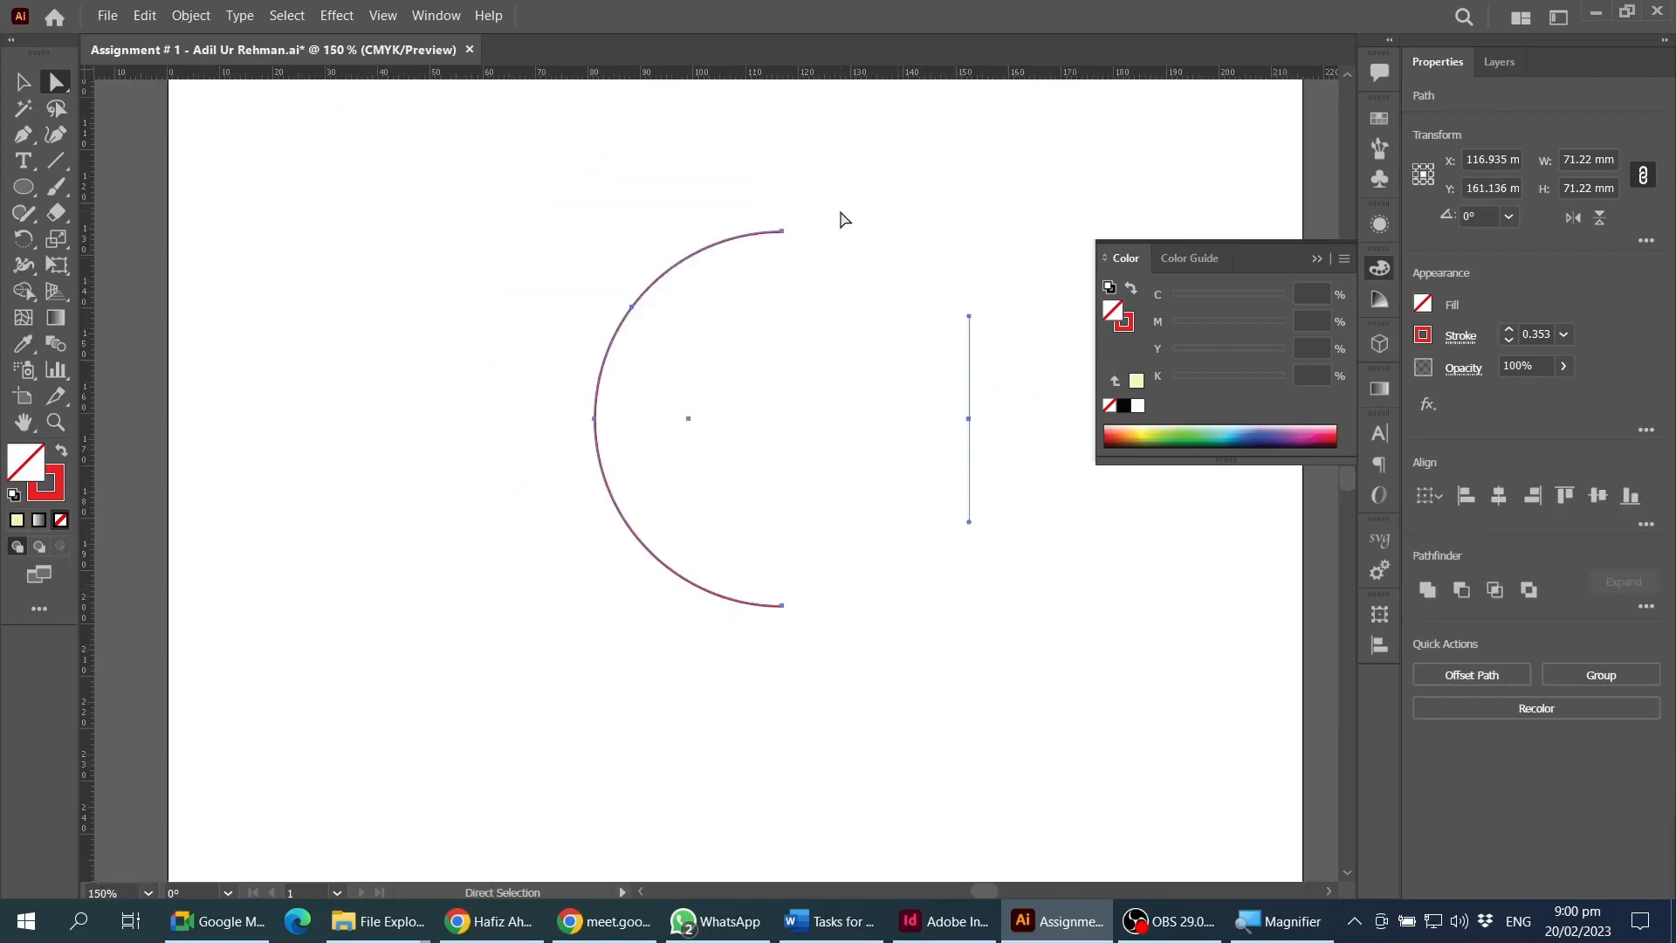
{"action": "left_click", "coordinate": [916, 579]}
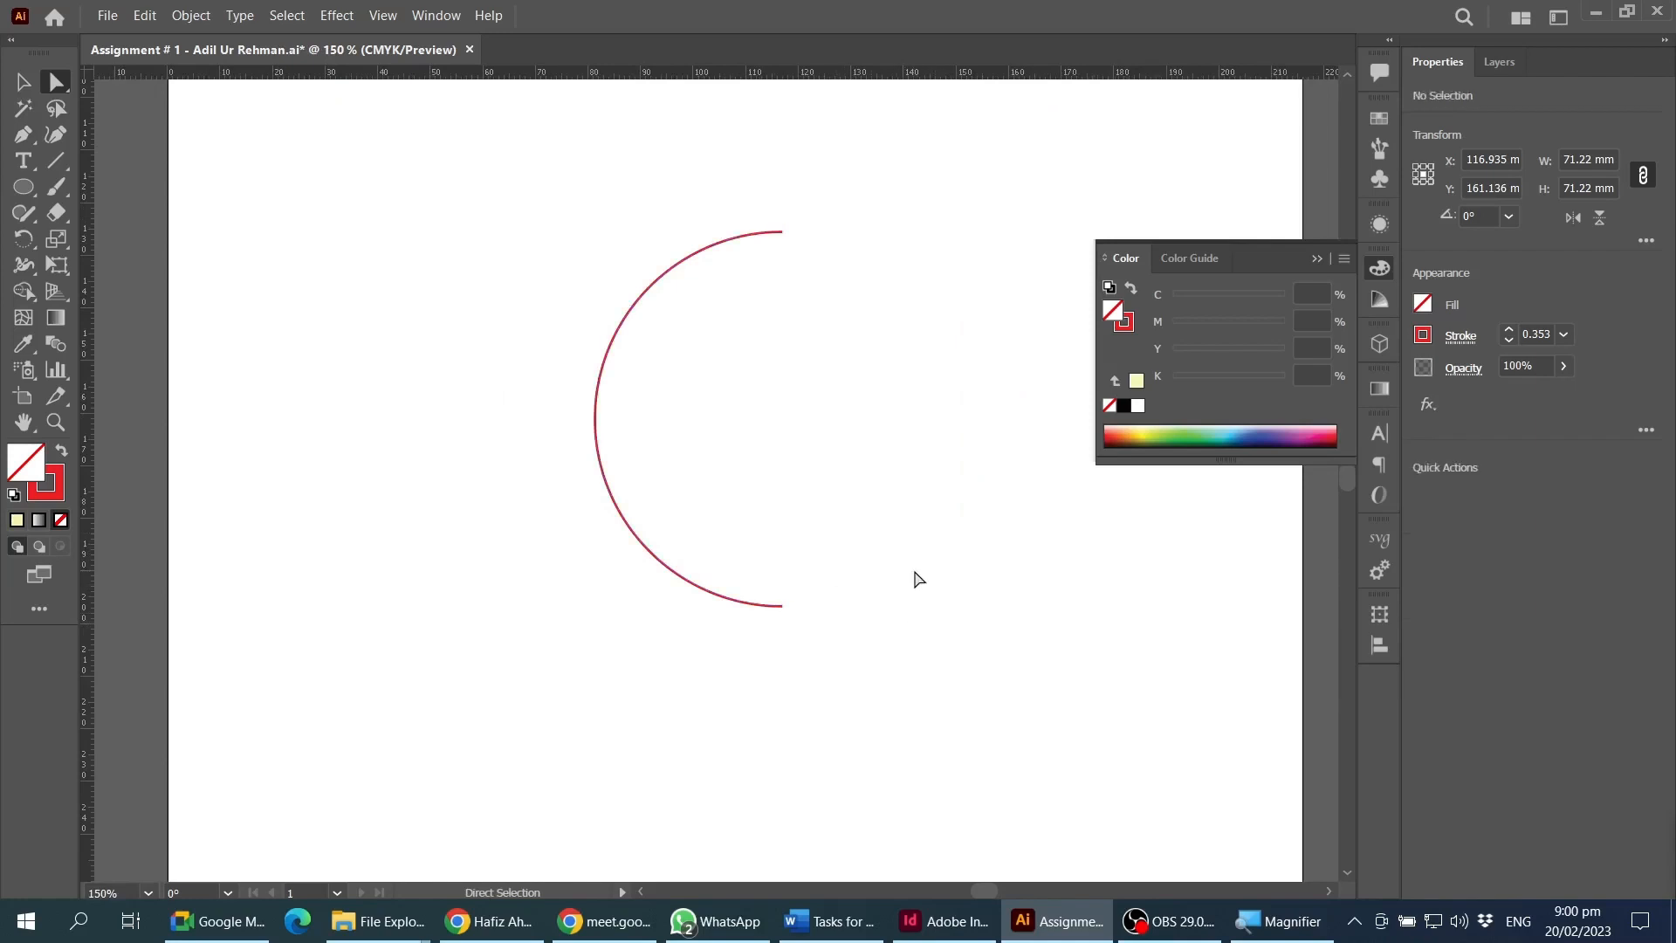
{"action": "left_click_drag", "start_coordinate": [943, 411], "coordinate": [1085, 598]}
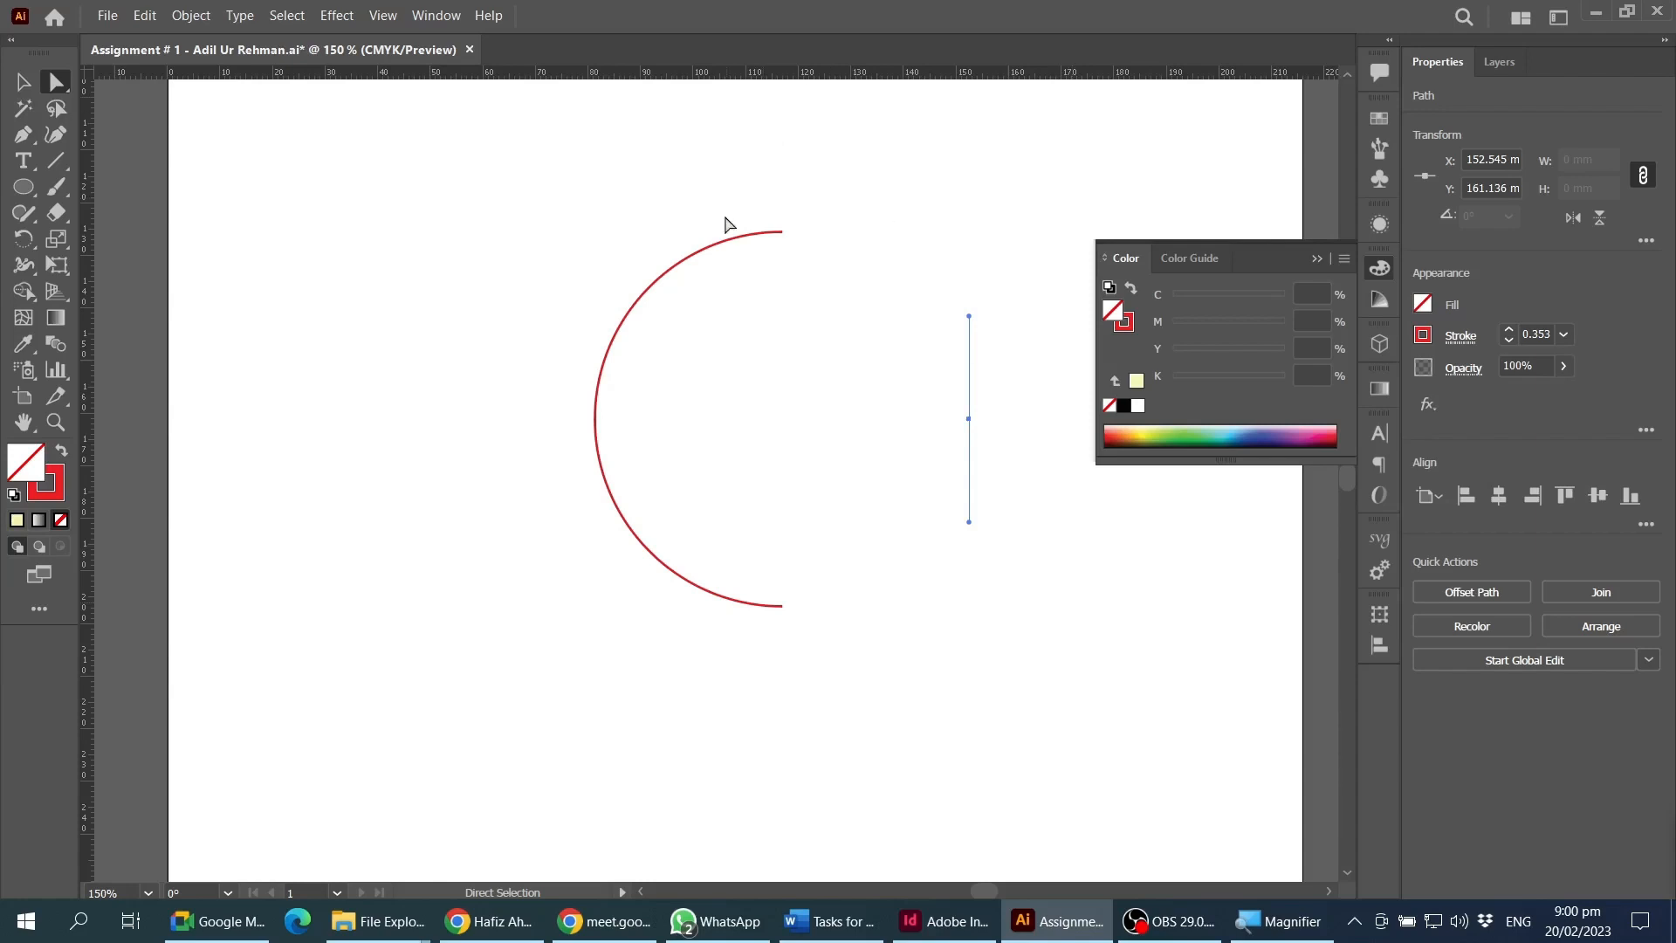
- Undo the lower-right arc deletion and the added upper-left anchor, and switch to the Selection tool
{"action": "key", "text": "ctrl+z"}
{"action": "key", "text": "ctrl+z"}
{"action": "key", "text": "ctrl+z"}
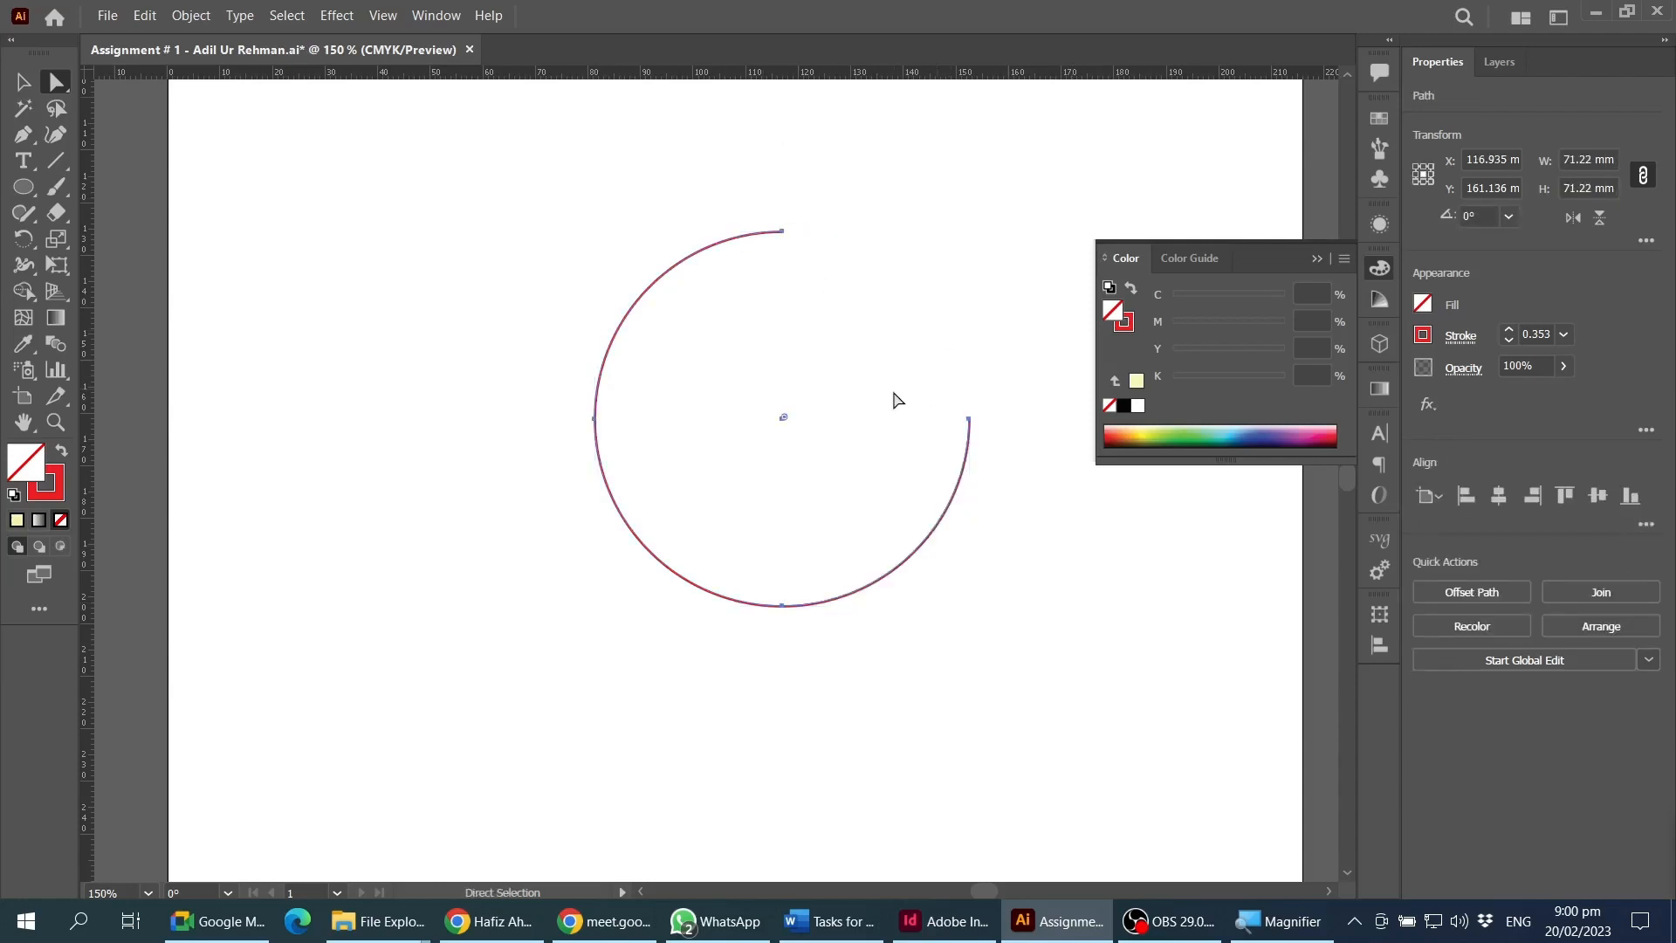
{"action": "left_click", "coordinate": [22, 82]}
{"action": "scroll", "coordinate": [488, 426], "scroll_direction": "down", "scroll_amount": 2, "text": "alt"}
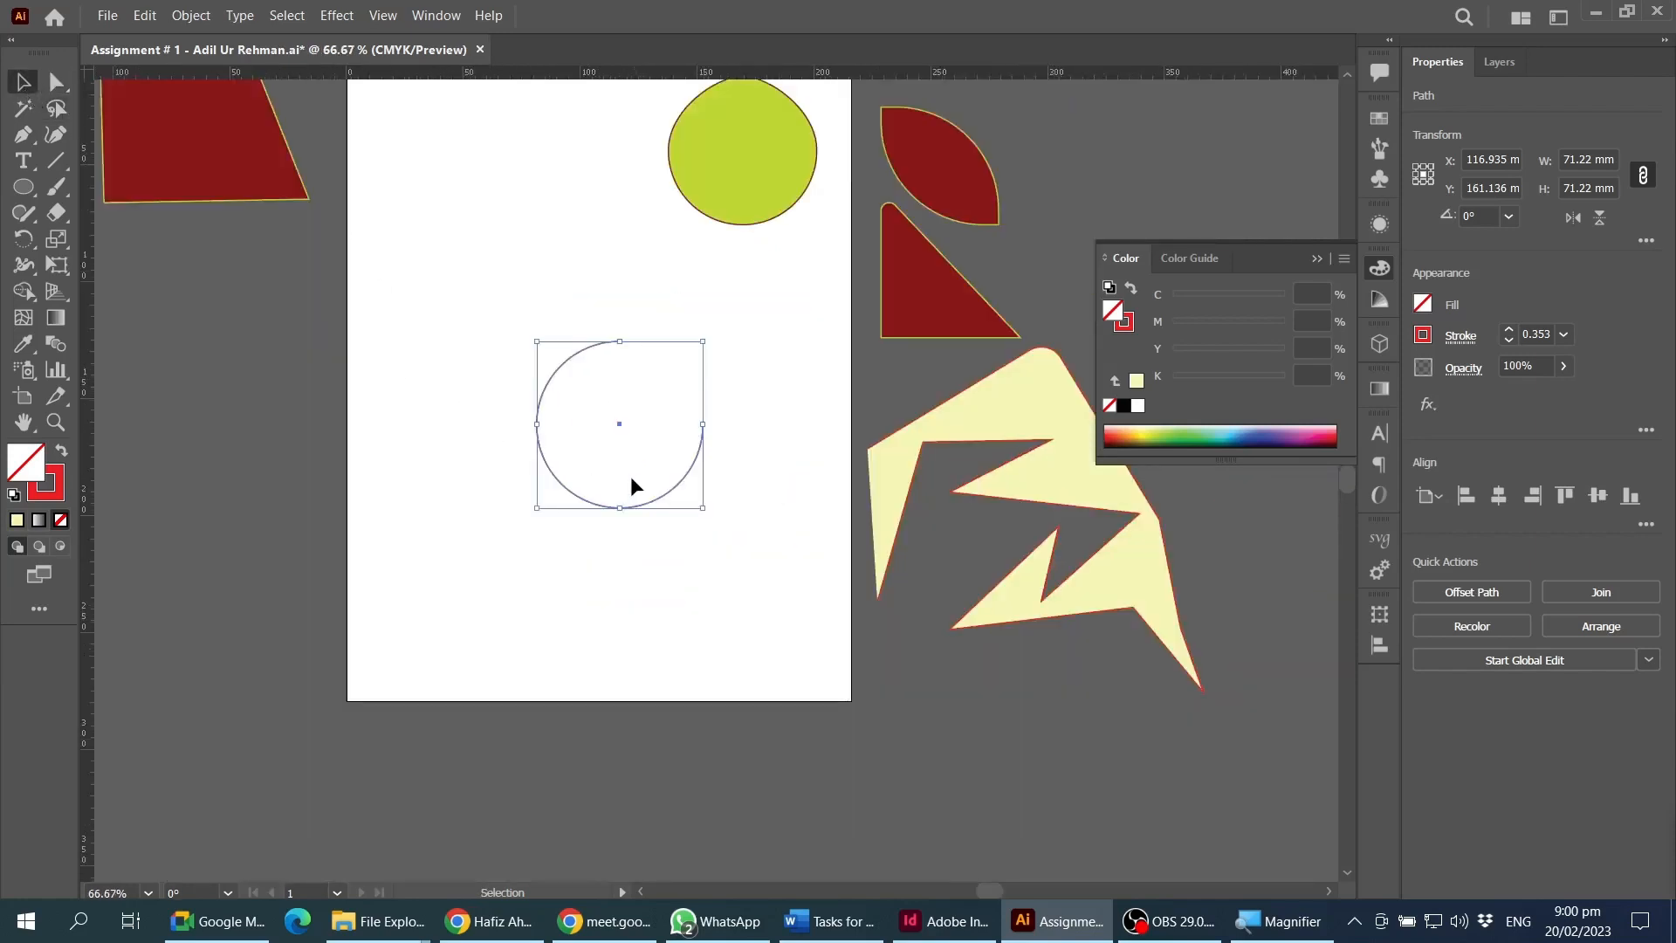
- Move the open circle up and aside, and place two identical circles about 55 mm wide, one directly below the other
{"action": "left_click_drag", "start_coordinate": [630, 485], "coordinate": [751, 453]}
{"action": "key", "text": "ctrl+1"}
{"action": "left_click", "coordinate": [23, 186]}
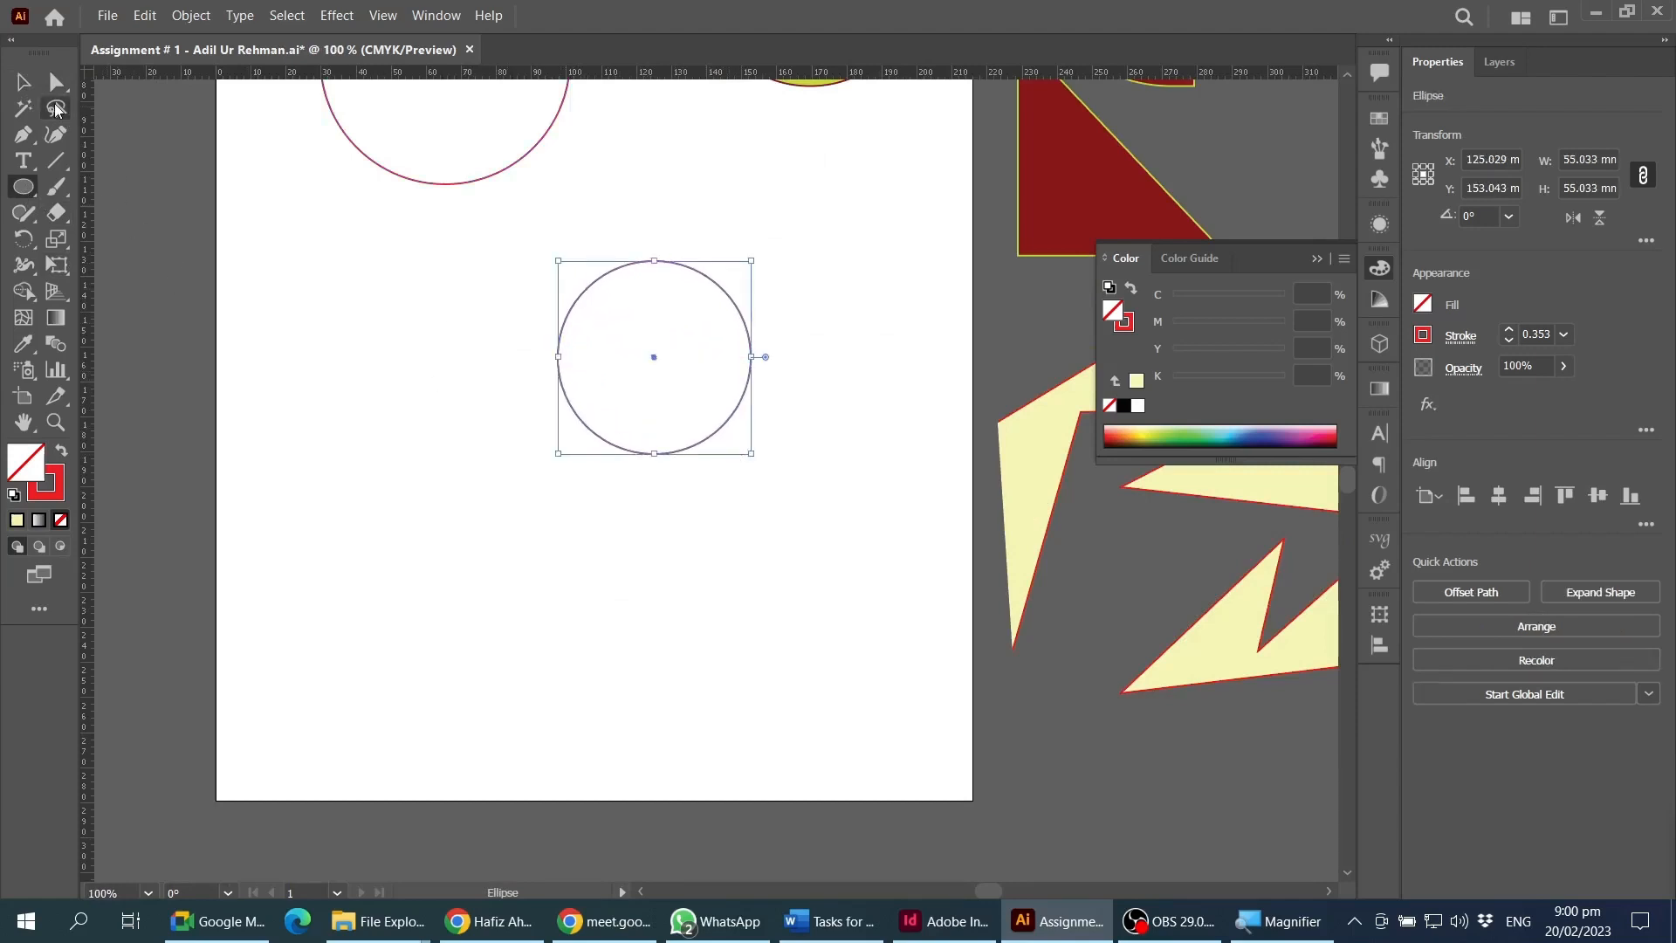
{"action": "key", "text": "v"}
{"action": "left_click_drag", "start_coordinate": [653, 357], "coordinate": [654, 585], "text": "alt"}
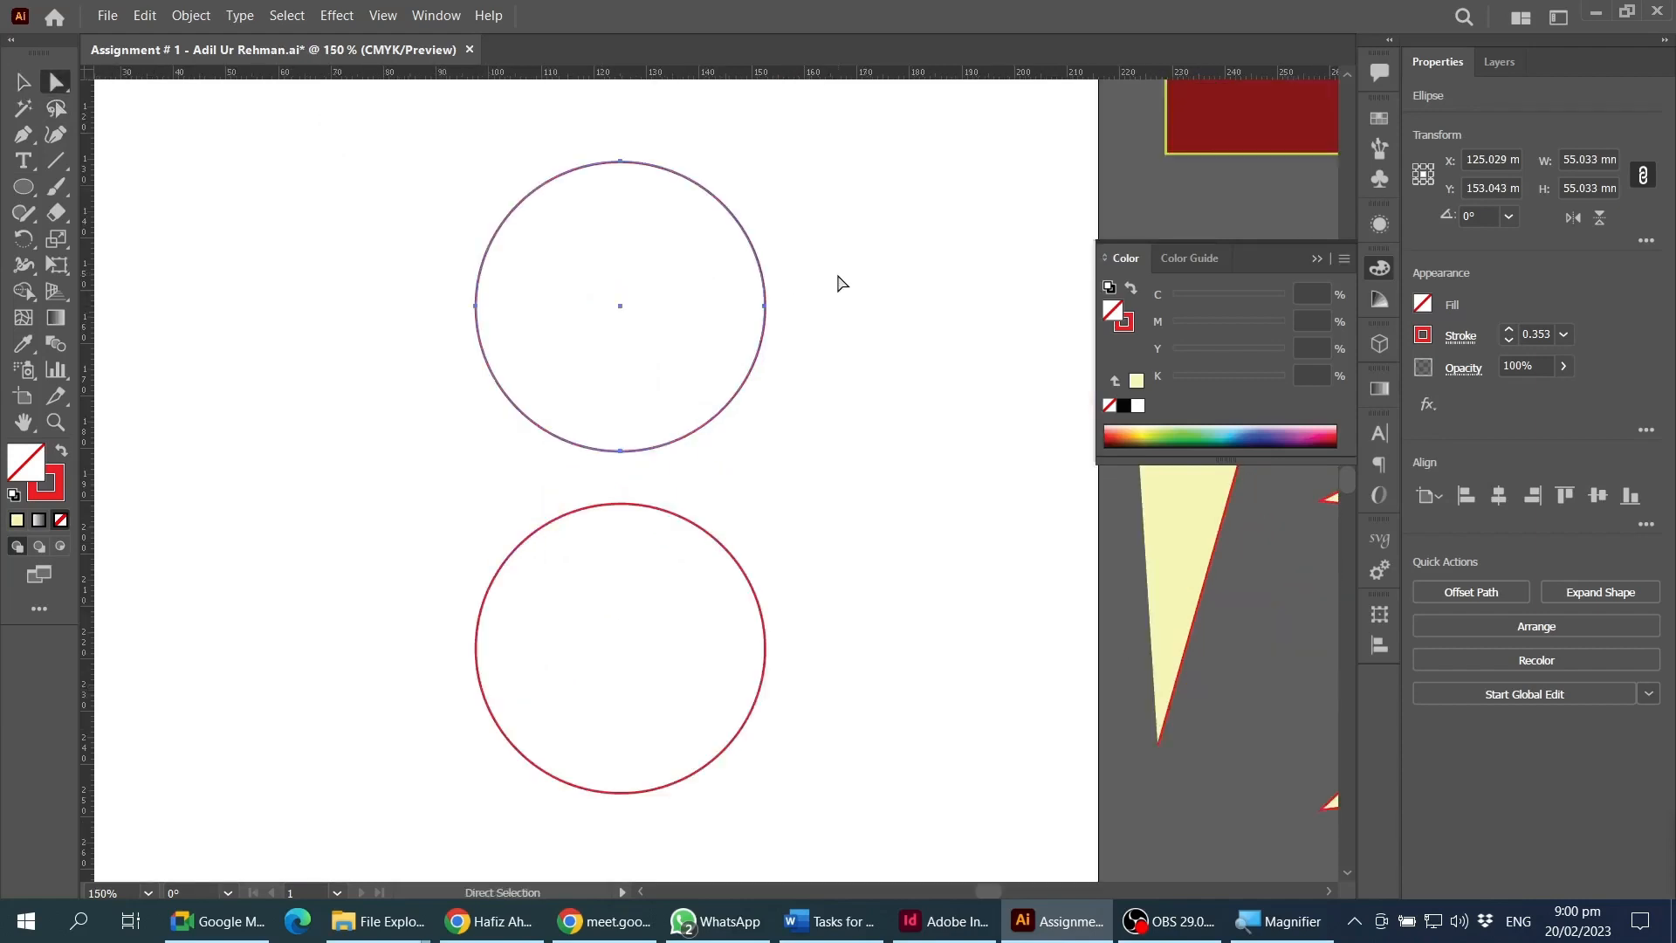
- Delete the upper circle's right anchor point outright, and remove the lower circle's right anchor with the Pen tool
{"action": "left_click", "coordinate": [766, 307]}
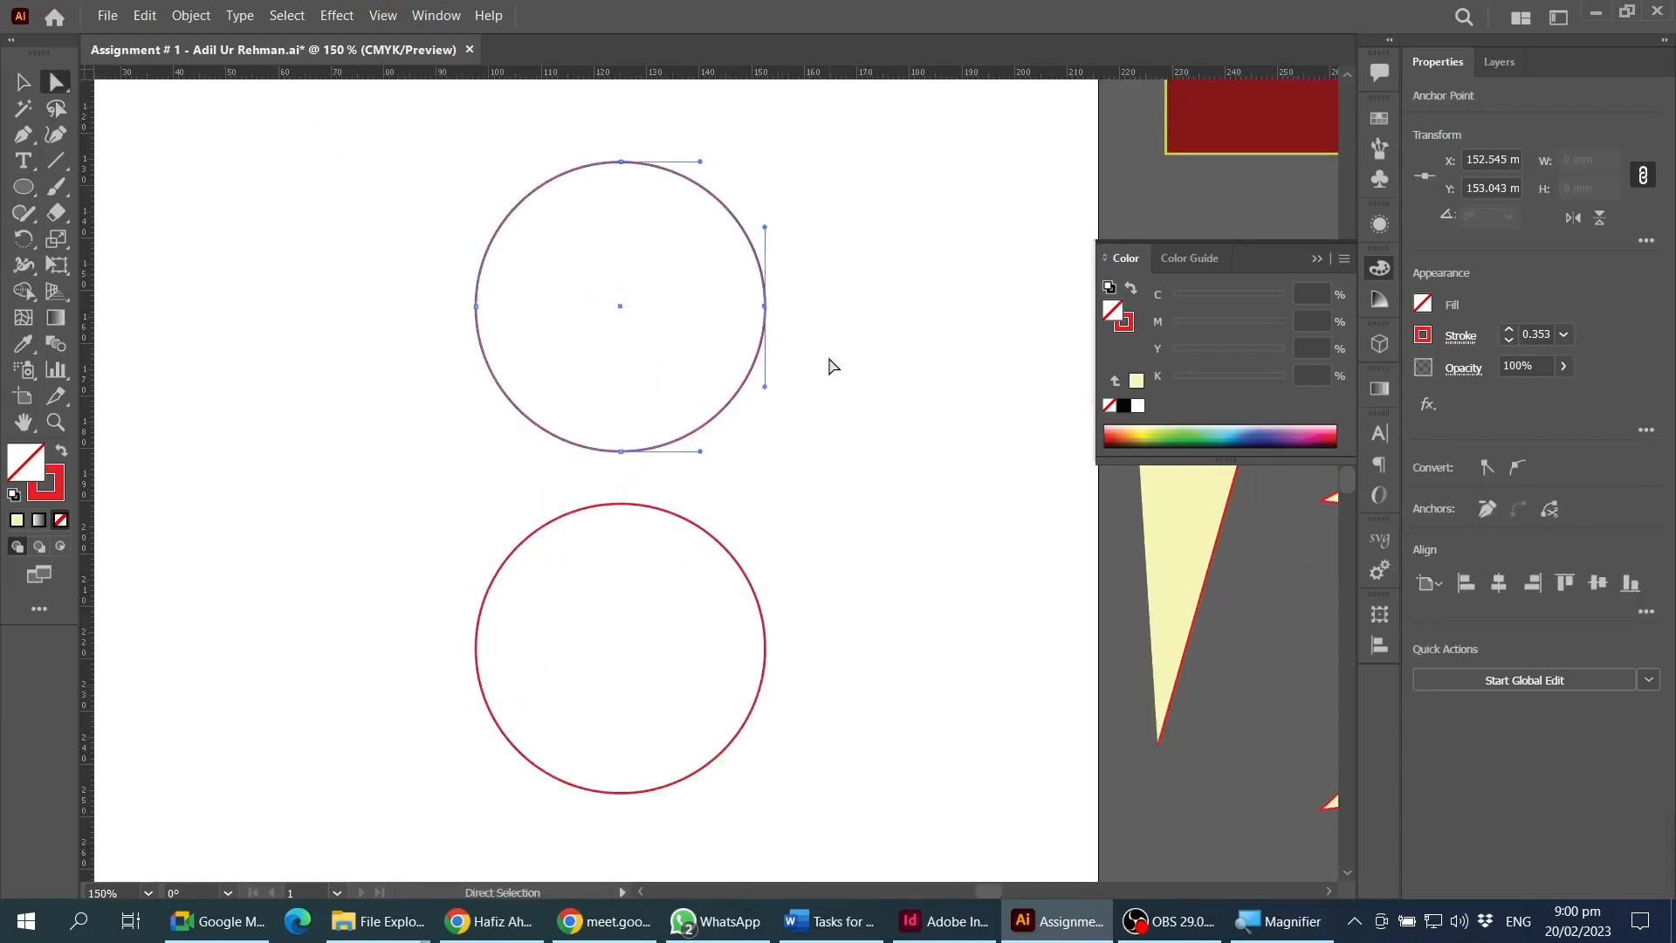
{"action": "key", "text": "Delete"}
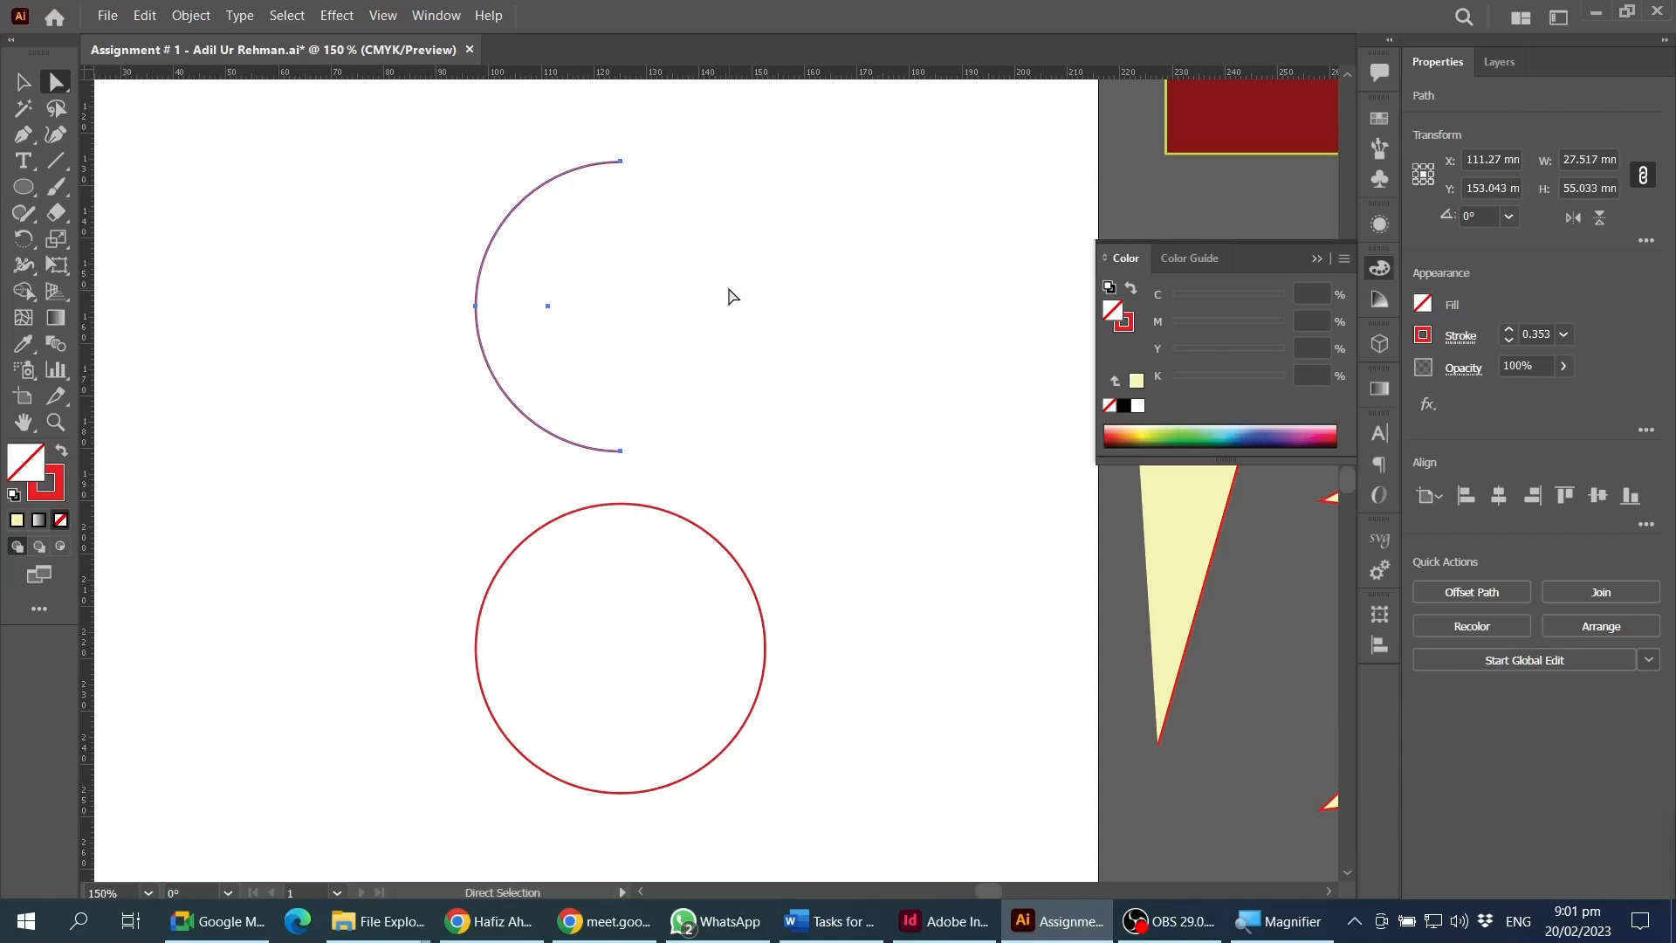
{"action": "scroll", "coordinate": [759, 515], "scroll_direction": "down", "scroll_amount": 3}
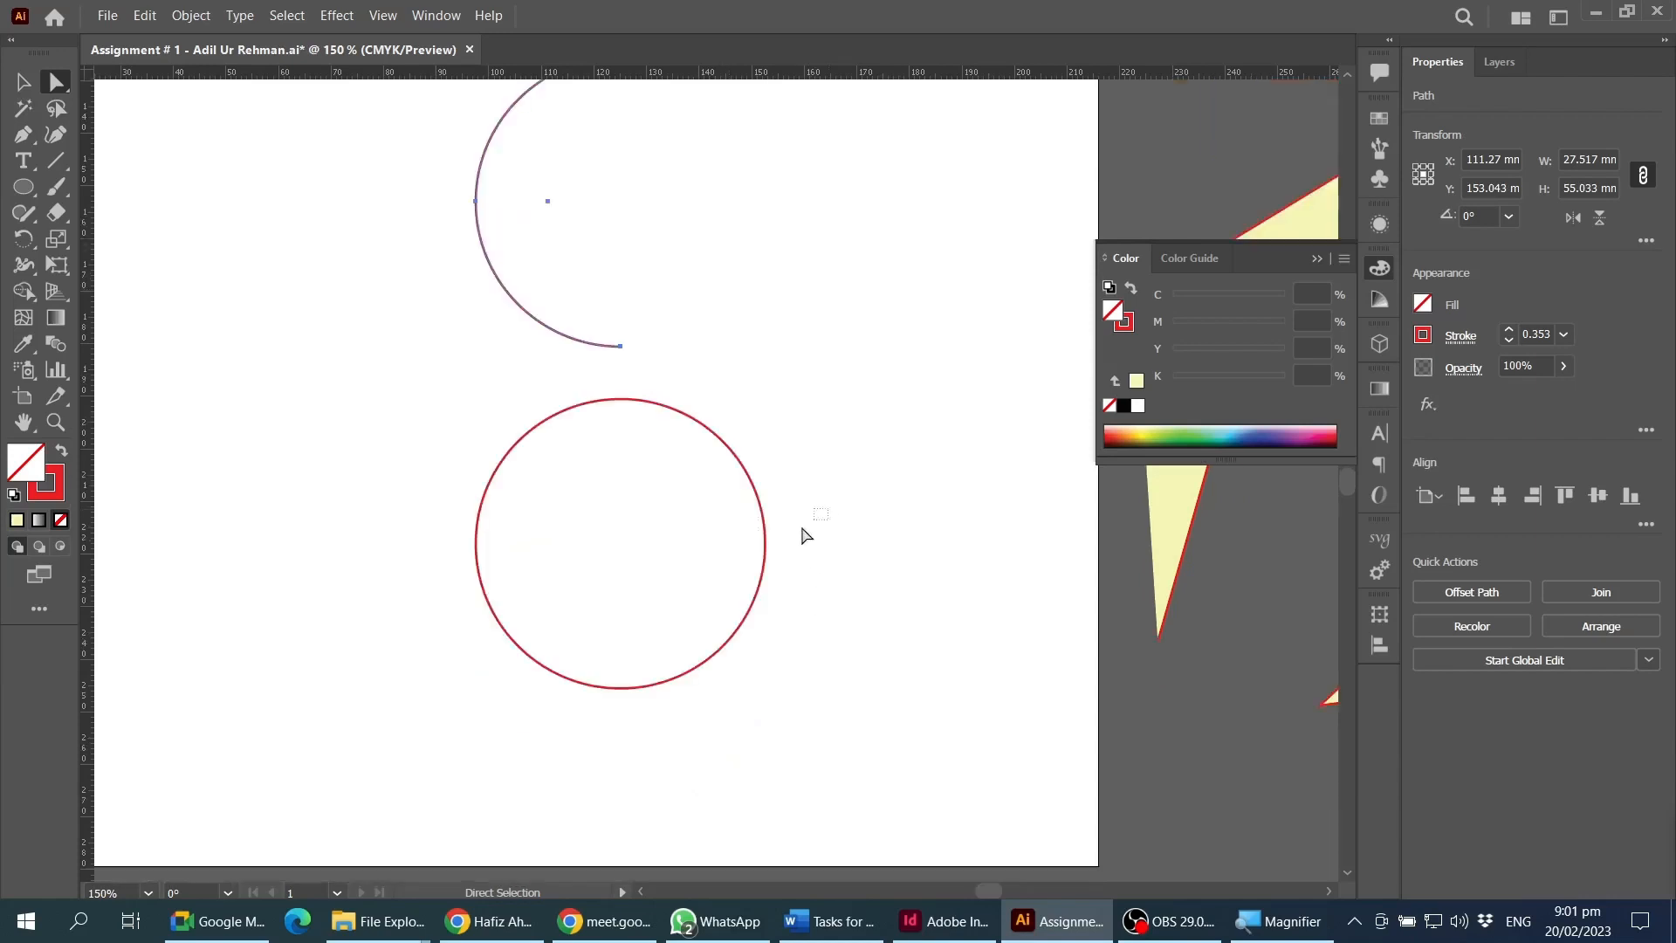
{"action": "left_click_drag", "start_coordinate": [800, 535], "coordinate": [718, 617]}
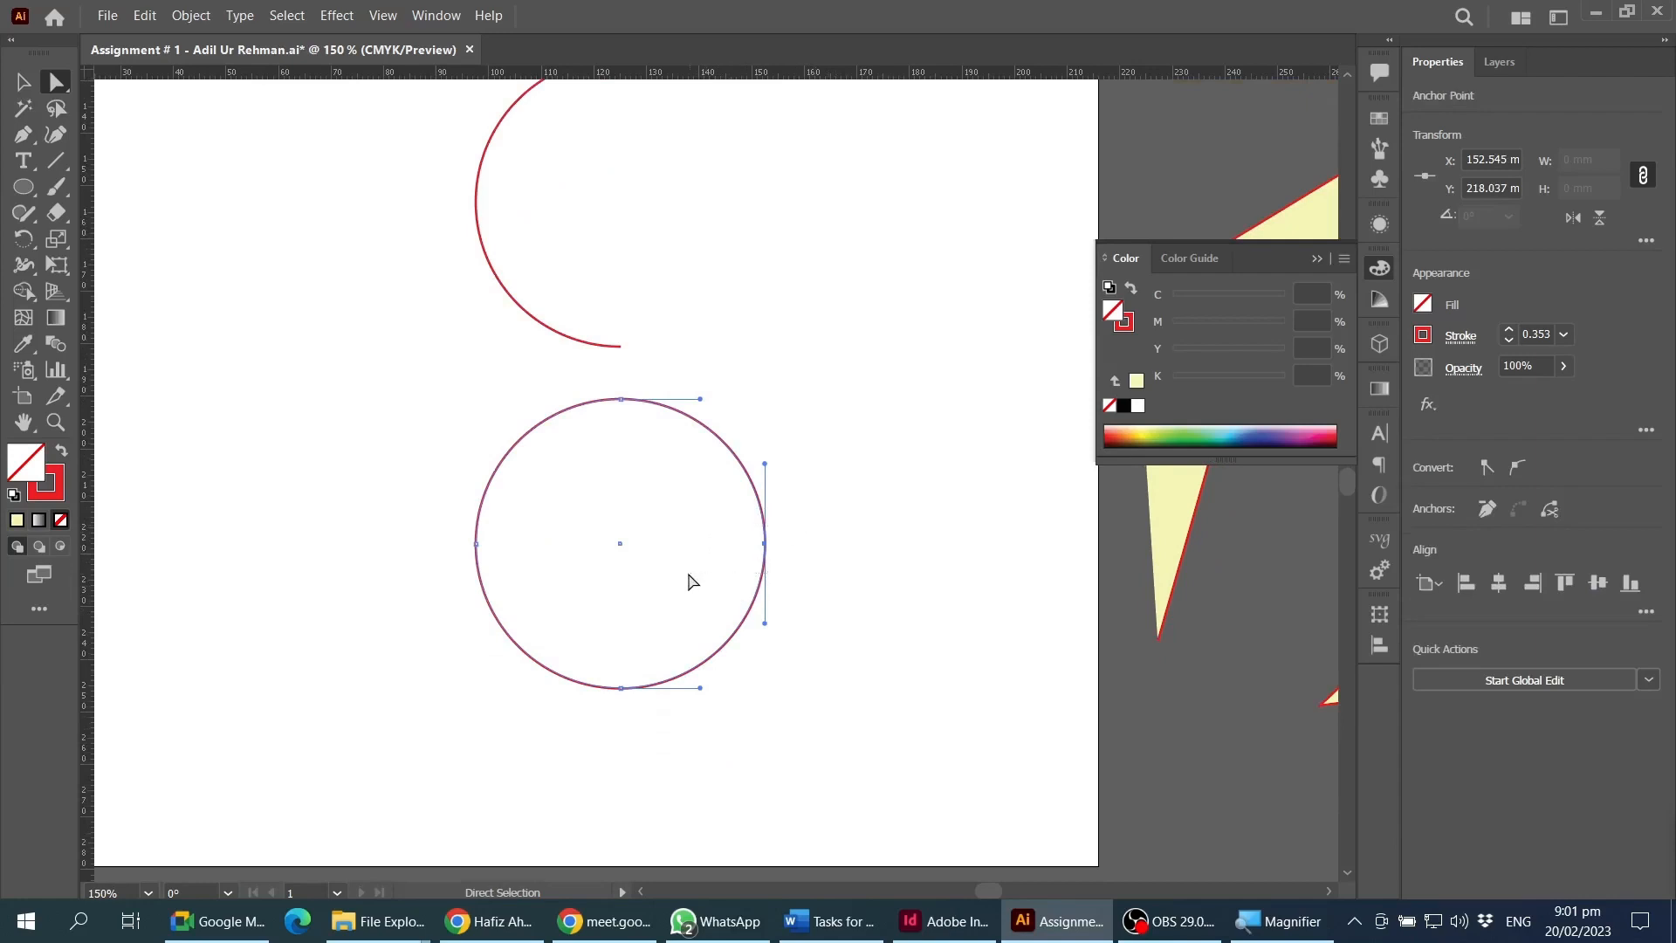
{"action": "key", "text": "p"}
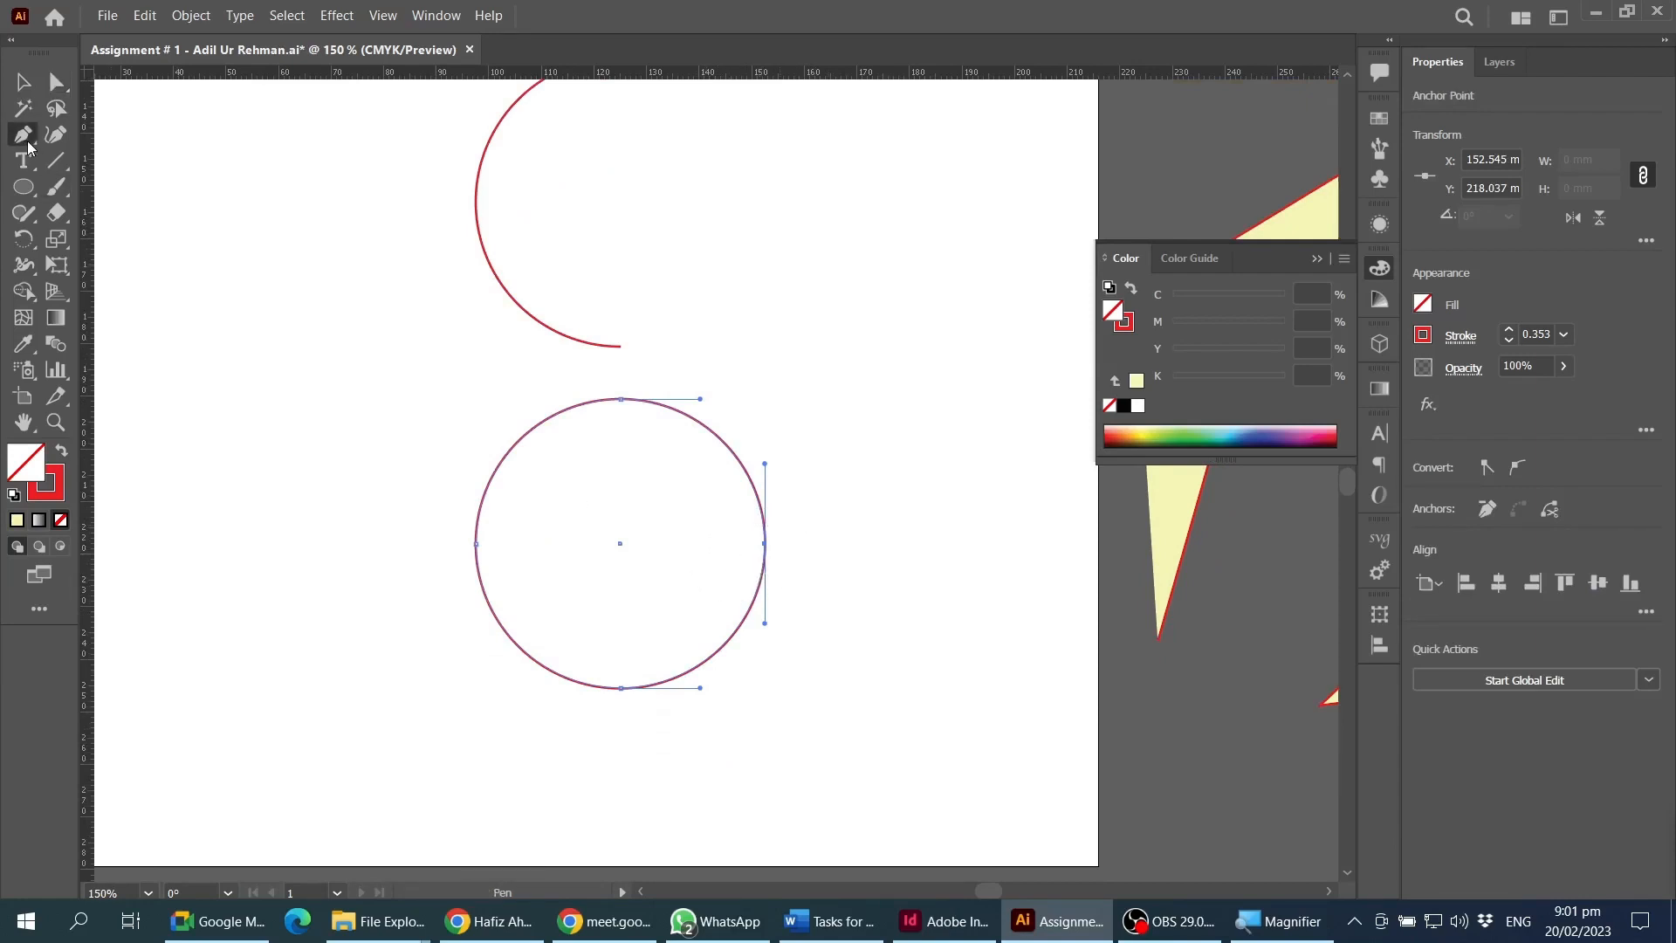
{"action": "left_click", "coordinate": [765, 543]}
{"action": "left_click", "coordinate": [23, 81]}
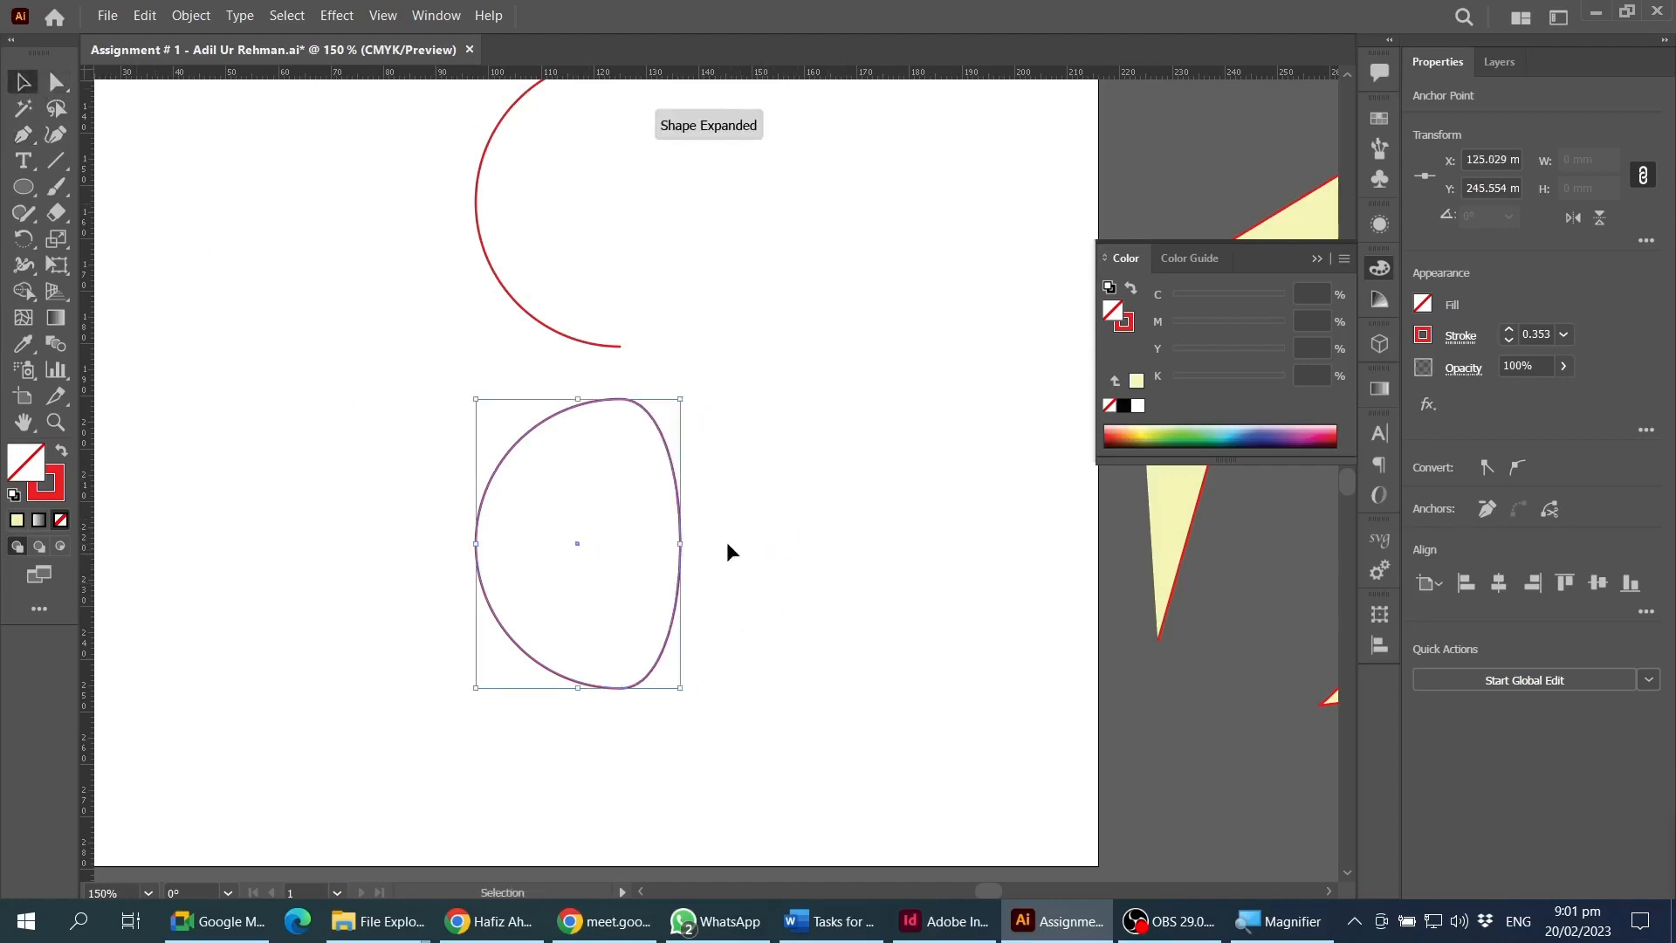
- Move the open half circle and the reshaped lower circle together off the artboard to its left
{"action": "scroll", "coordinate": [729, 576], "scroll_direction": "up", "scroll_amount": 3}
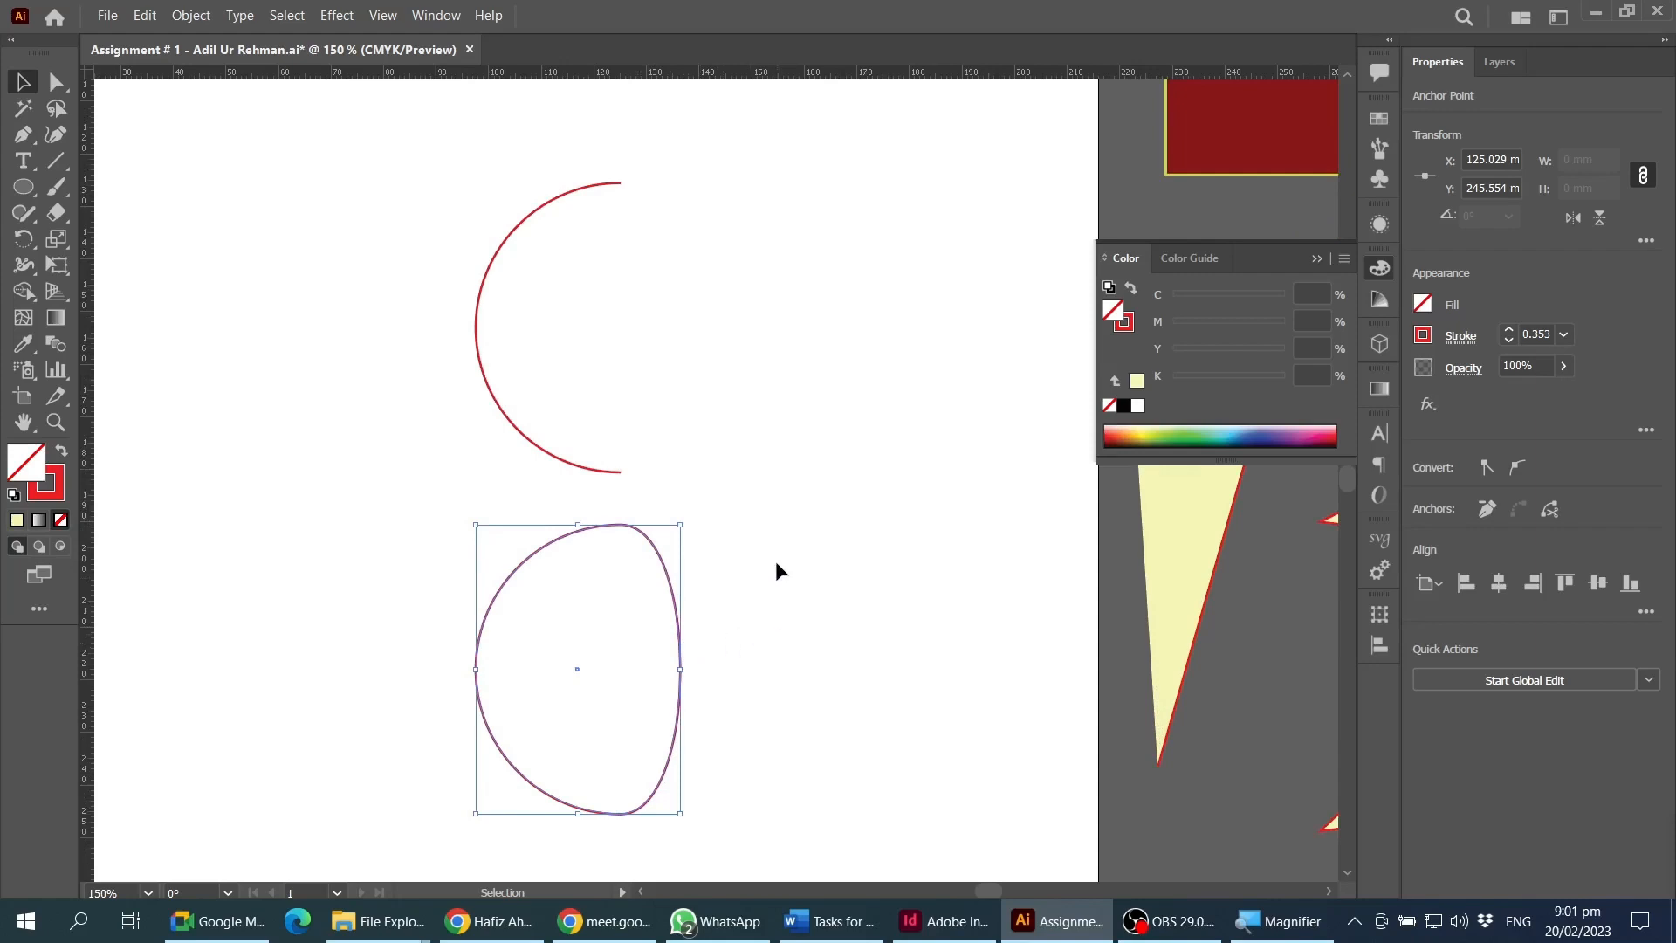
{"action": "left_click_drag", "start_coordinate": [366, 247], "coordinate": [684, 694]}
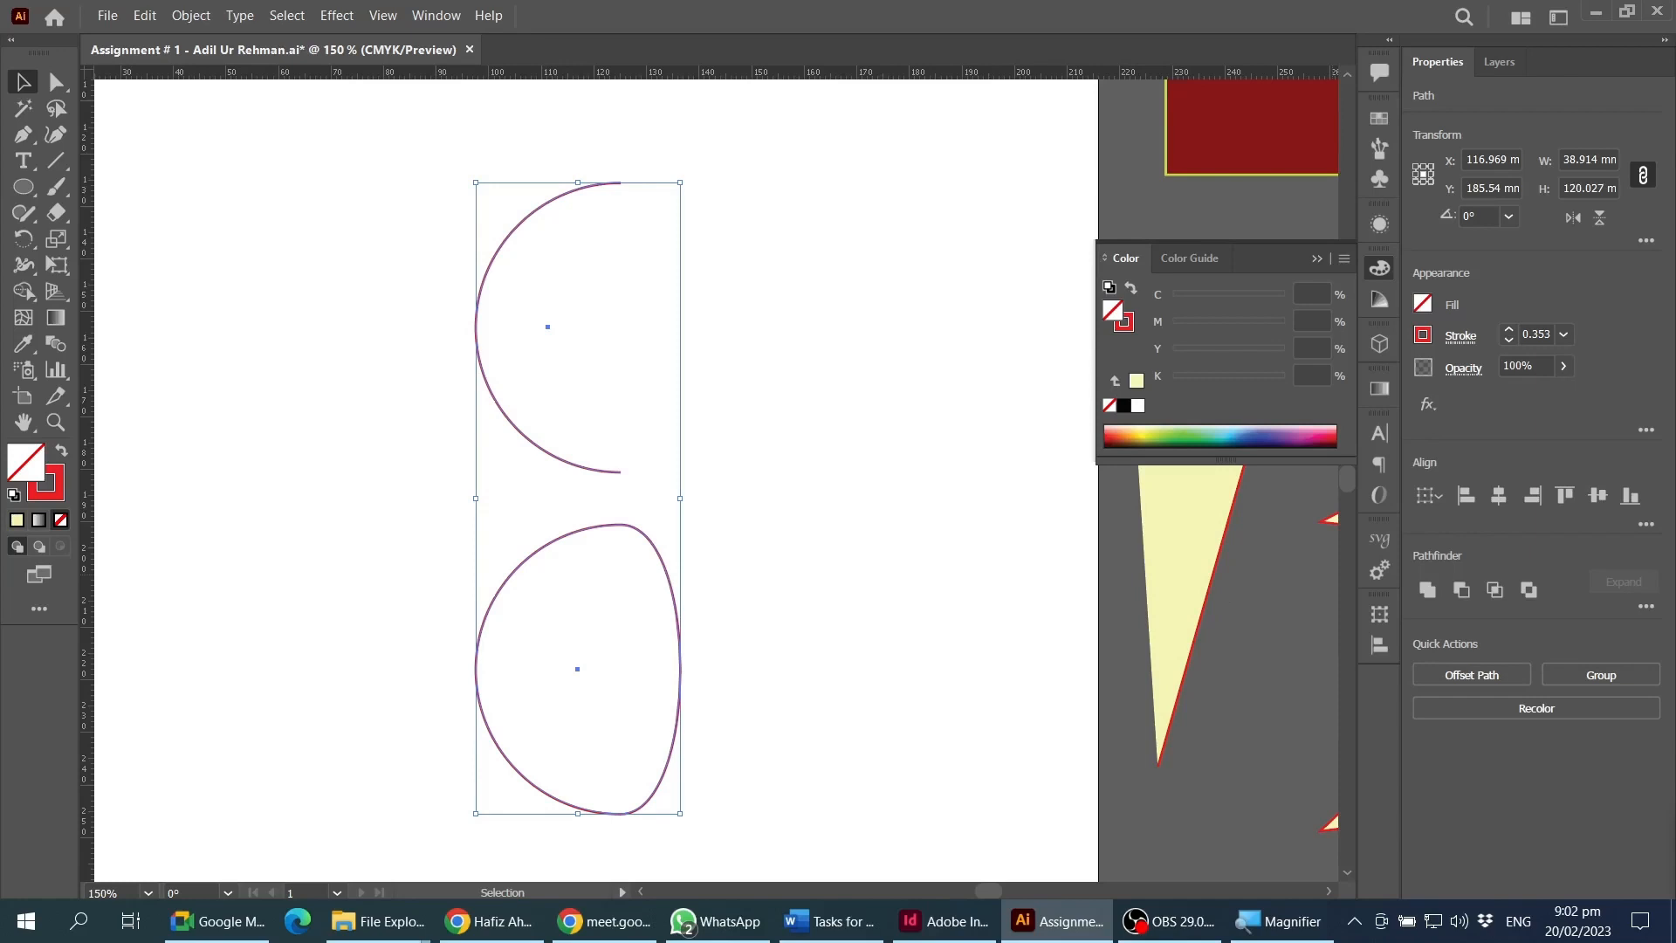
{"action": "scroll", "coordinate": [1119, 713], "scroll_direction": "down", "scroll_amount": 1}
{"action": "left_click", "coordinate": [892, 556]}
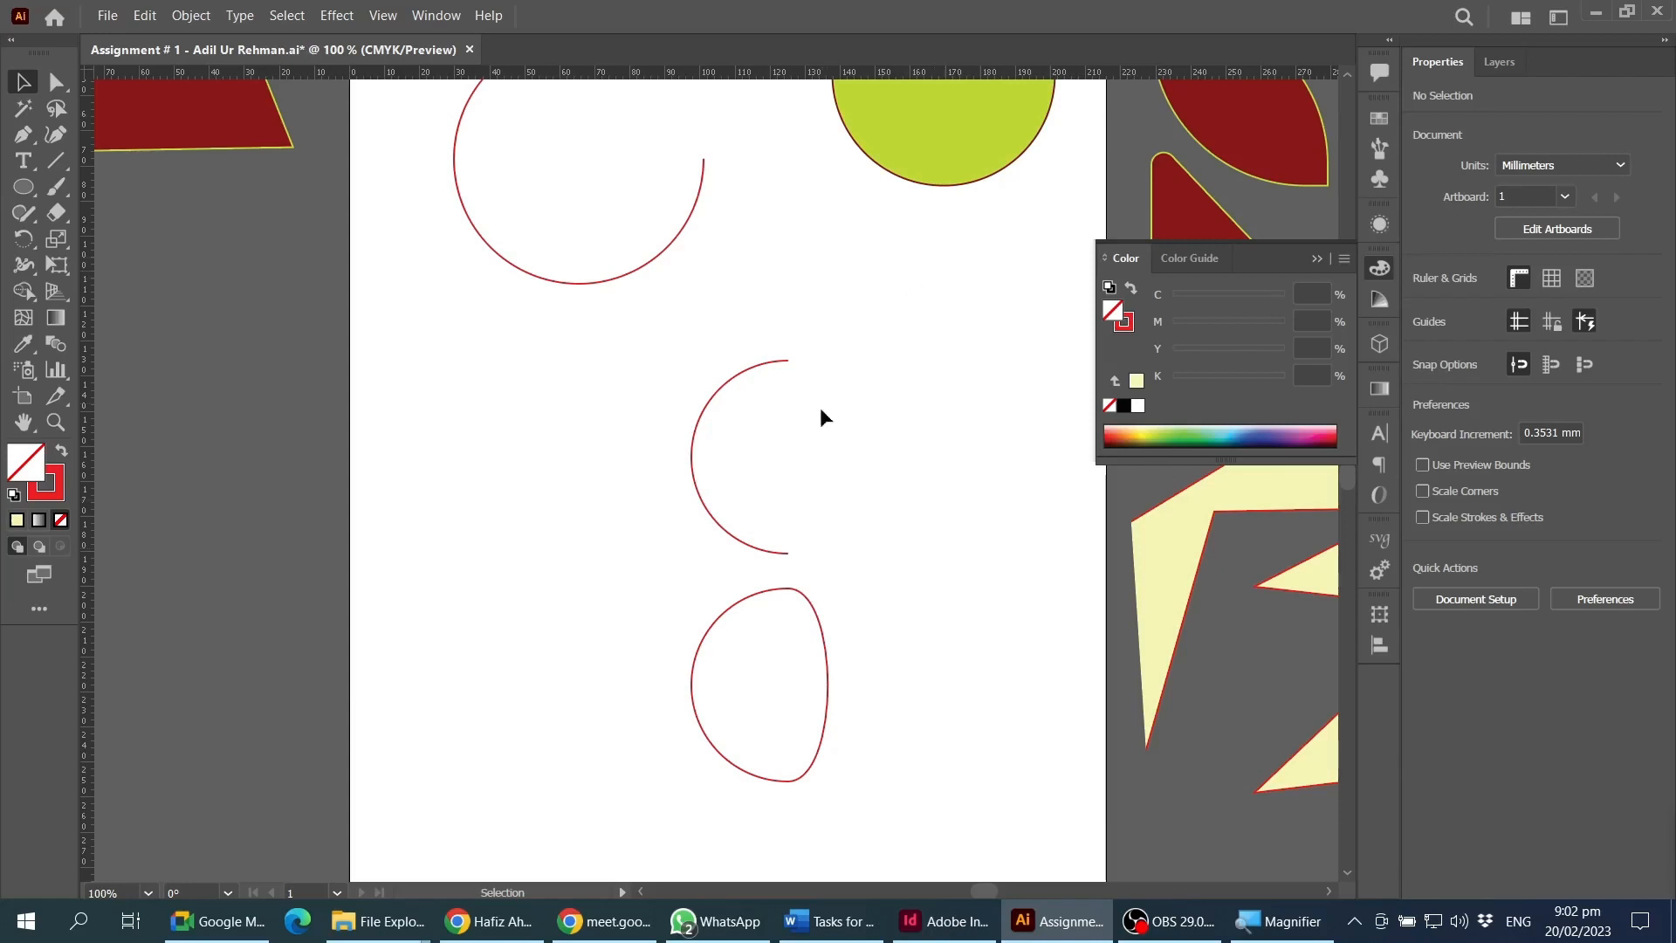
{"action": "left_click_drag", "start_coordinate": [807, 460], "coordinate": [761, 510]}
{"action": "left_click_drag", "start_coordinate": [535, 404], "coordinate": [698, 611]}
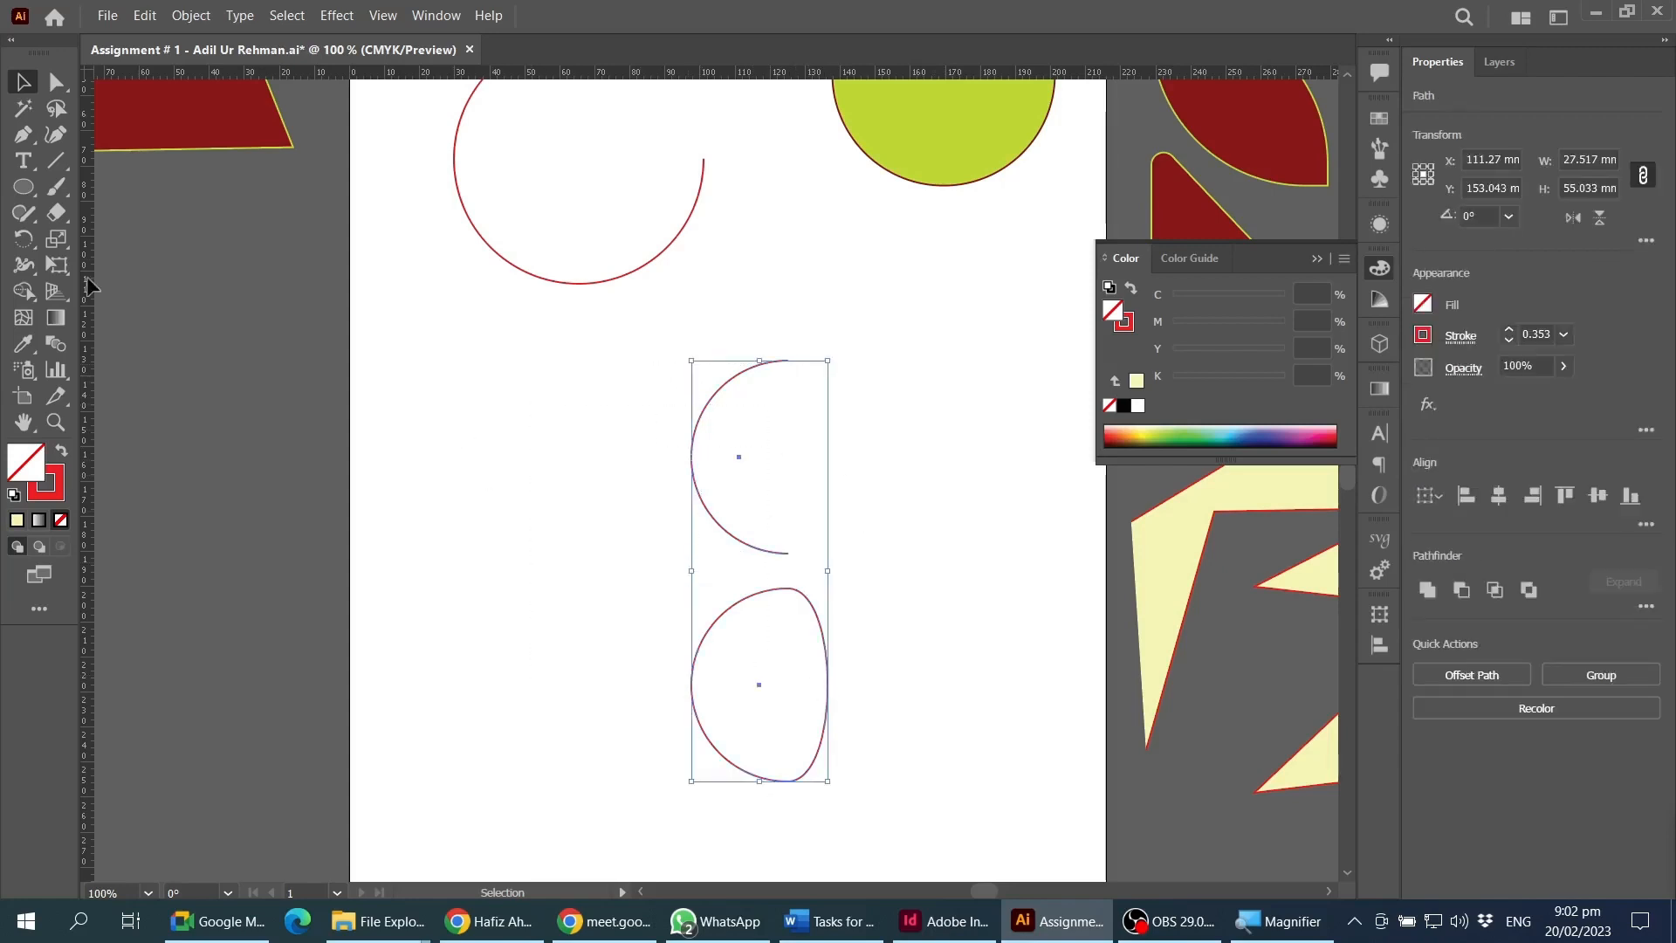
{"action": "left_click_drag", "start_coordinate": [747, 686], "coordinate": [221, 563]}
{"action": "left_click", "coordinate": [328, 402]}
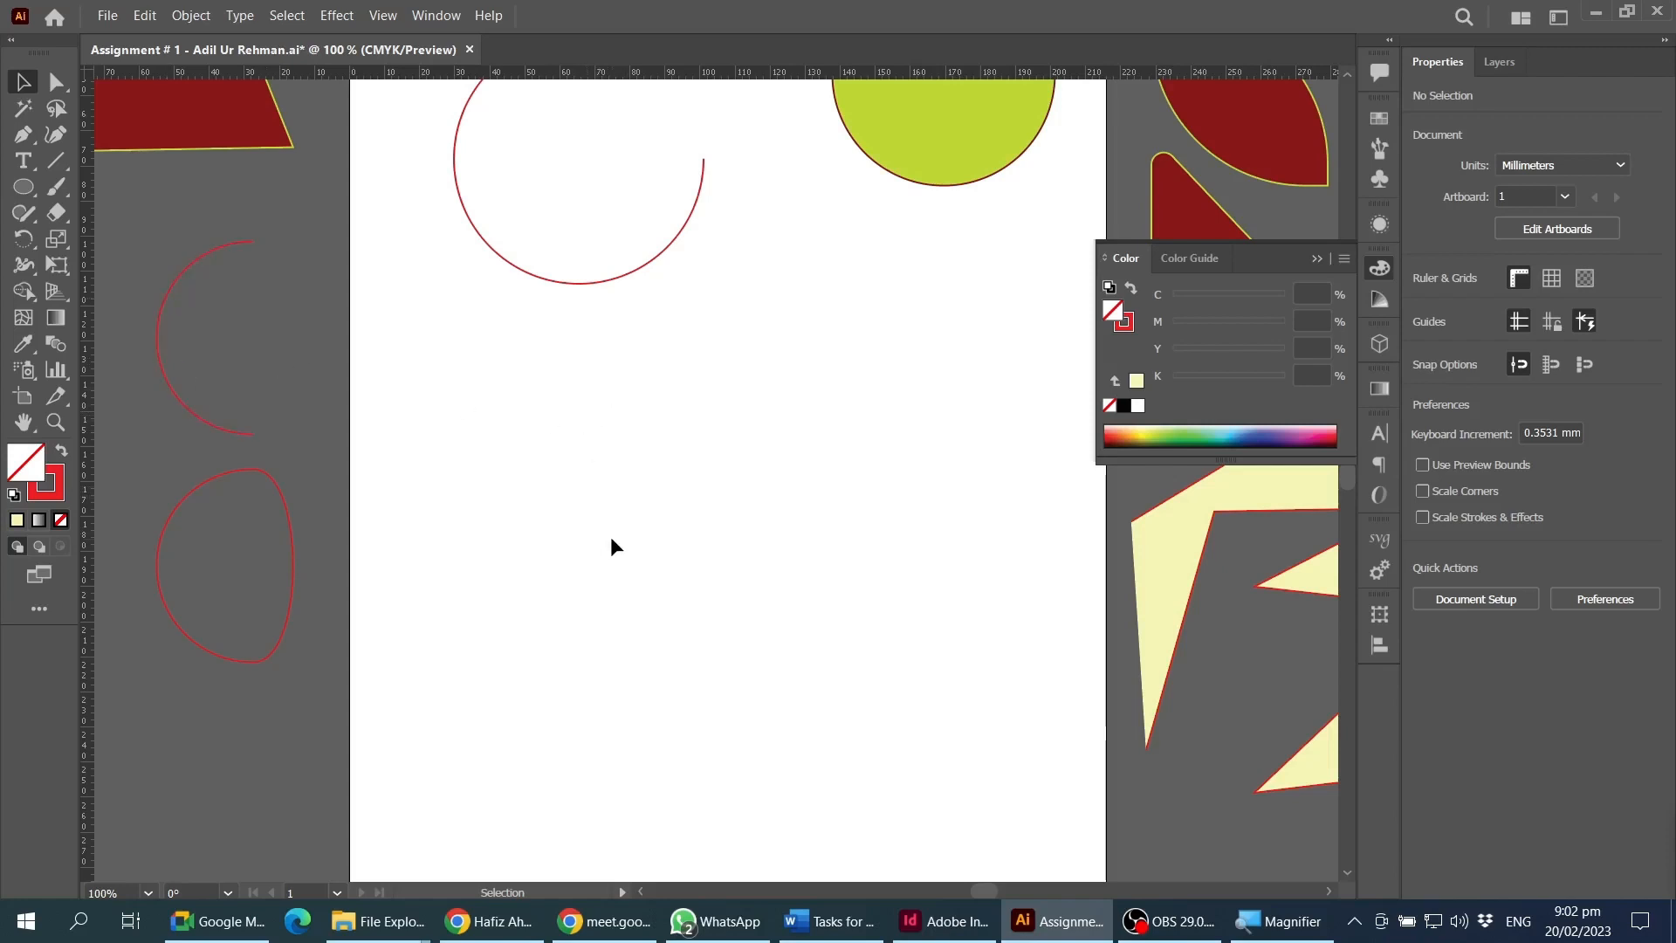
{"action": "scroll", "coordinate": [460, 245], "scroll_direction": "down", "scroll_amount": 1}
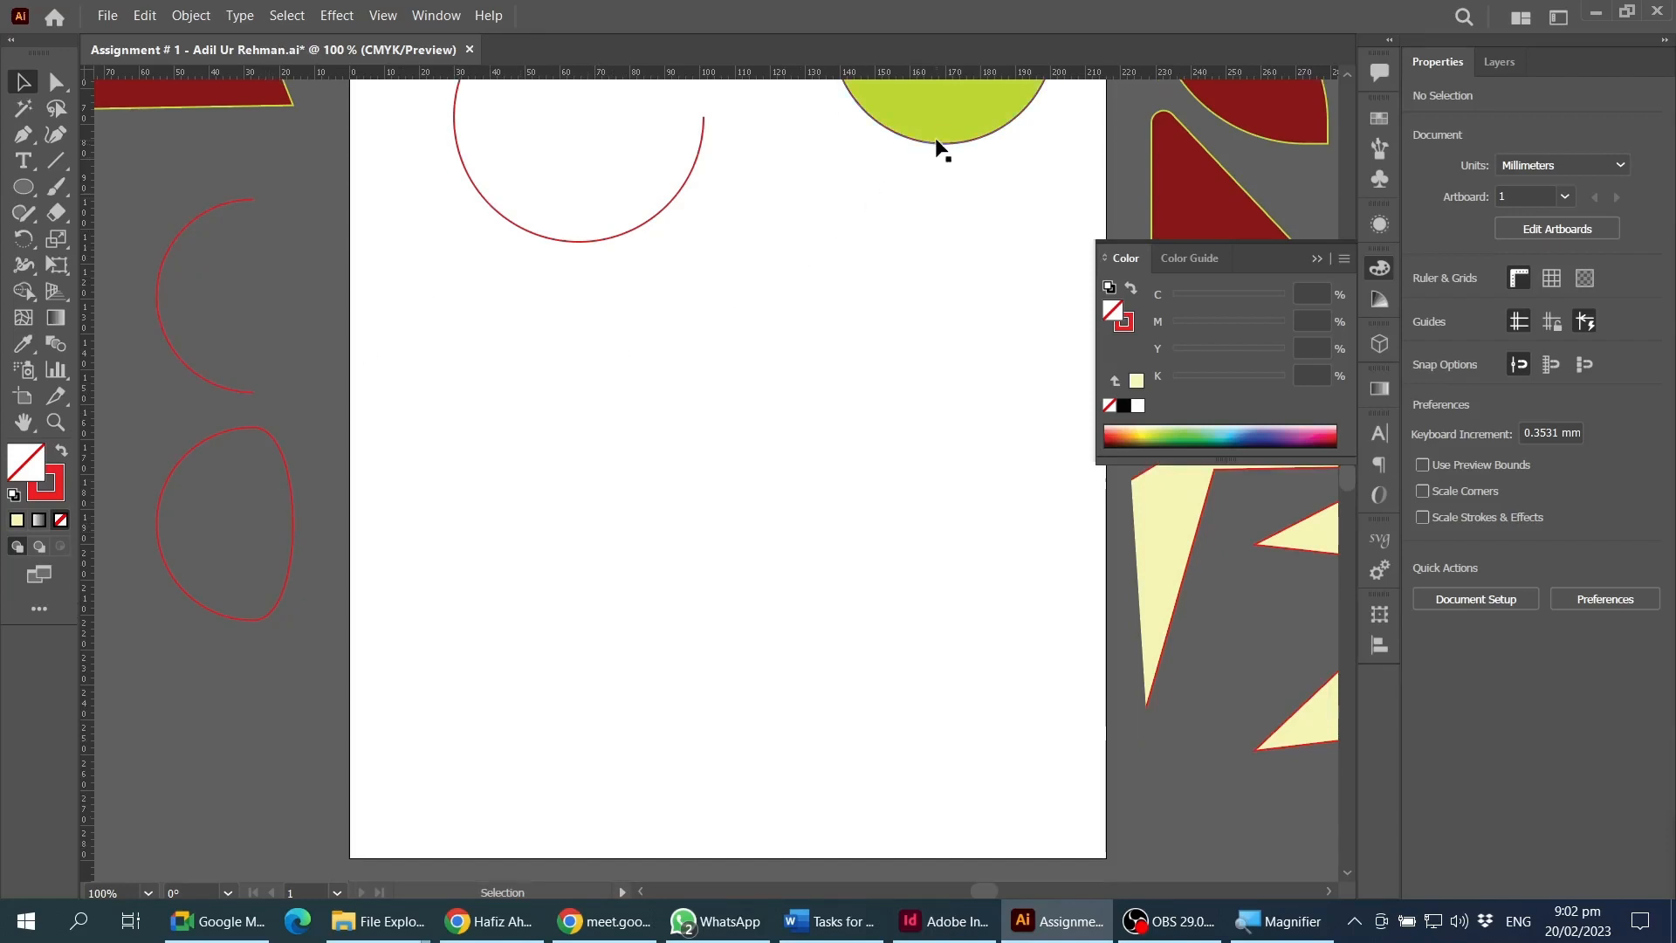
{"action": "left_click_drag", "start_coordinate": [939, 144], "coordinate": [823, 561]}
{"action": "key", "text": "ctrl+z"}
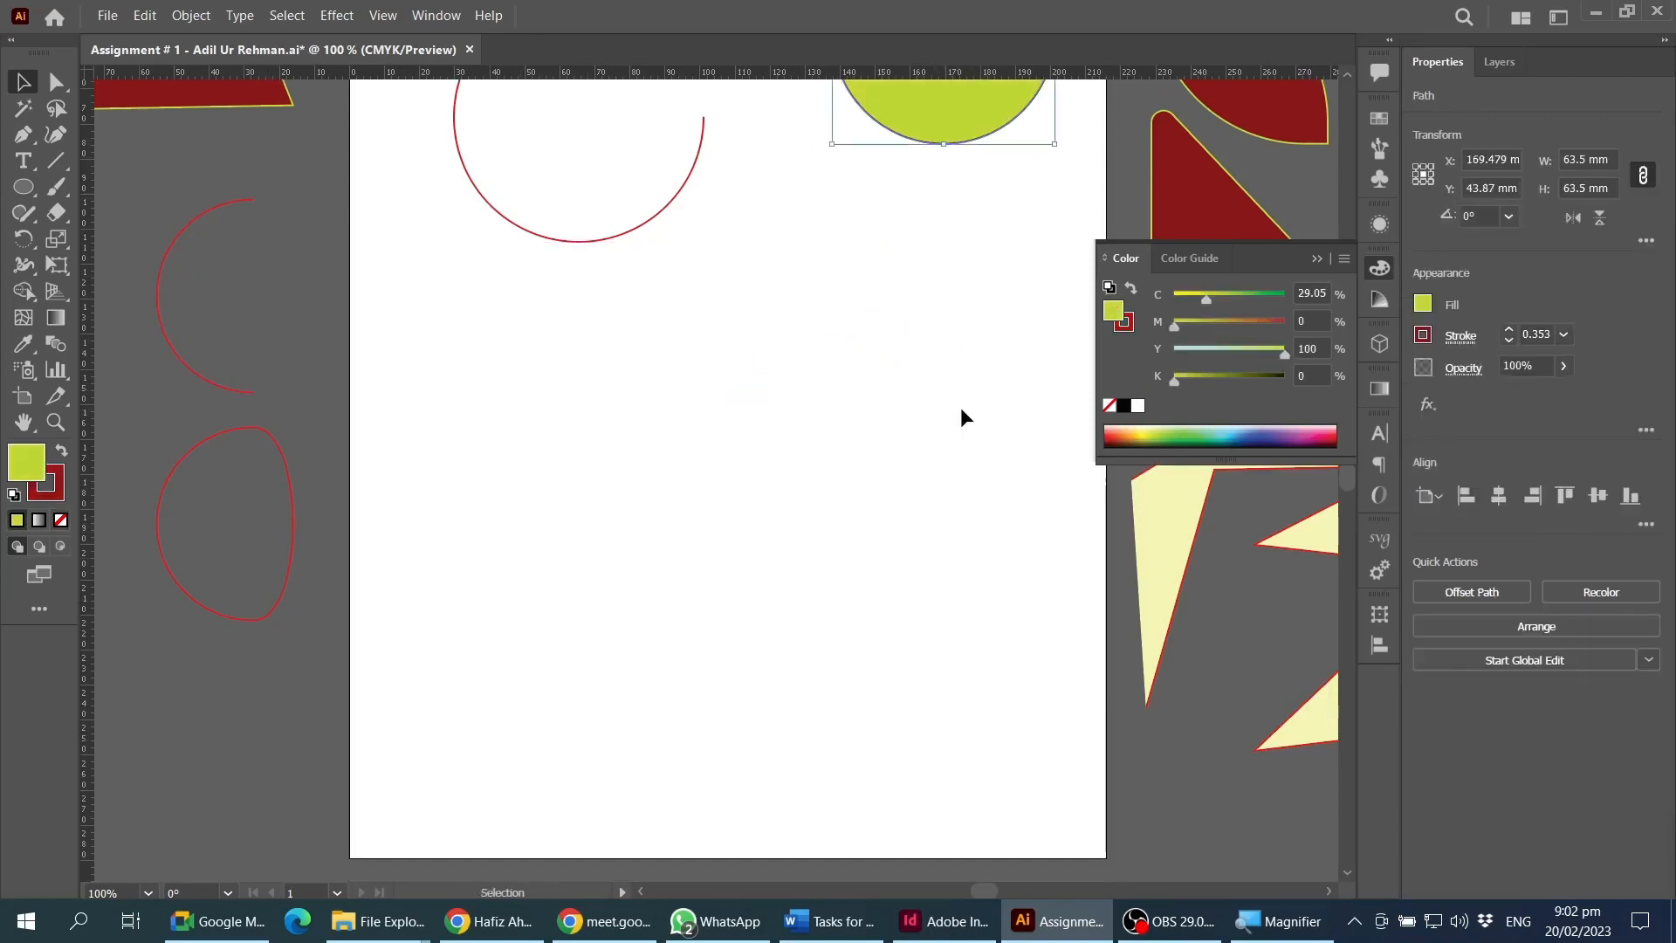
{"action": "left_click", "coordinate": [756, 492]}
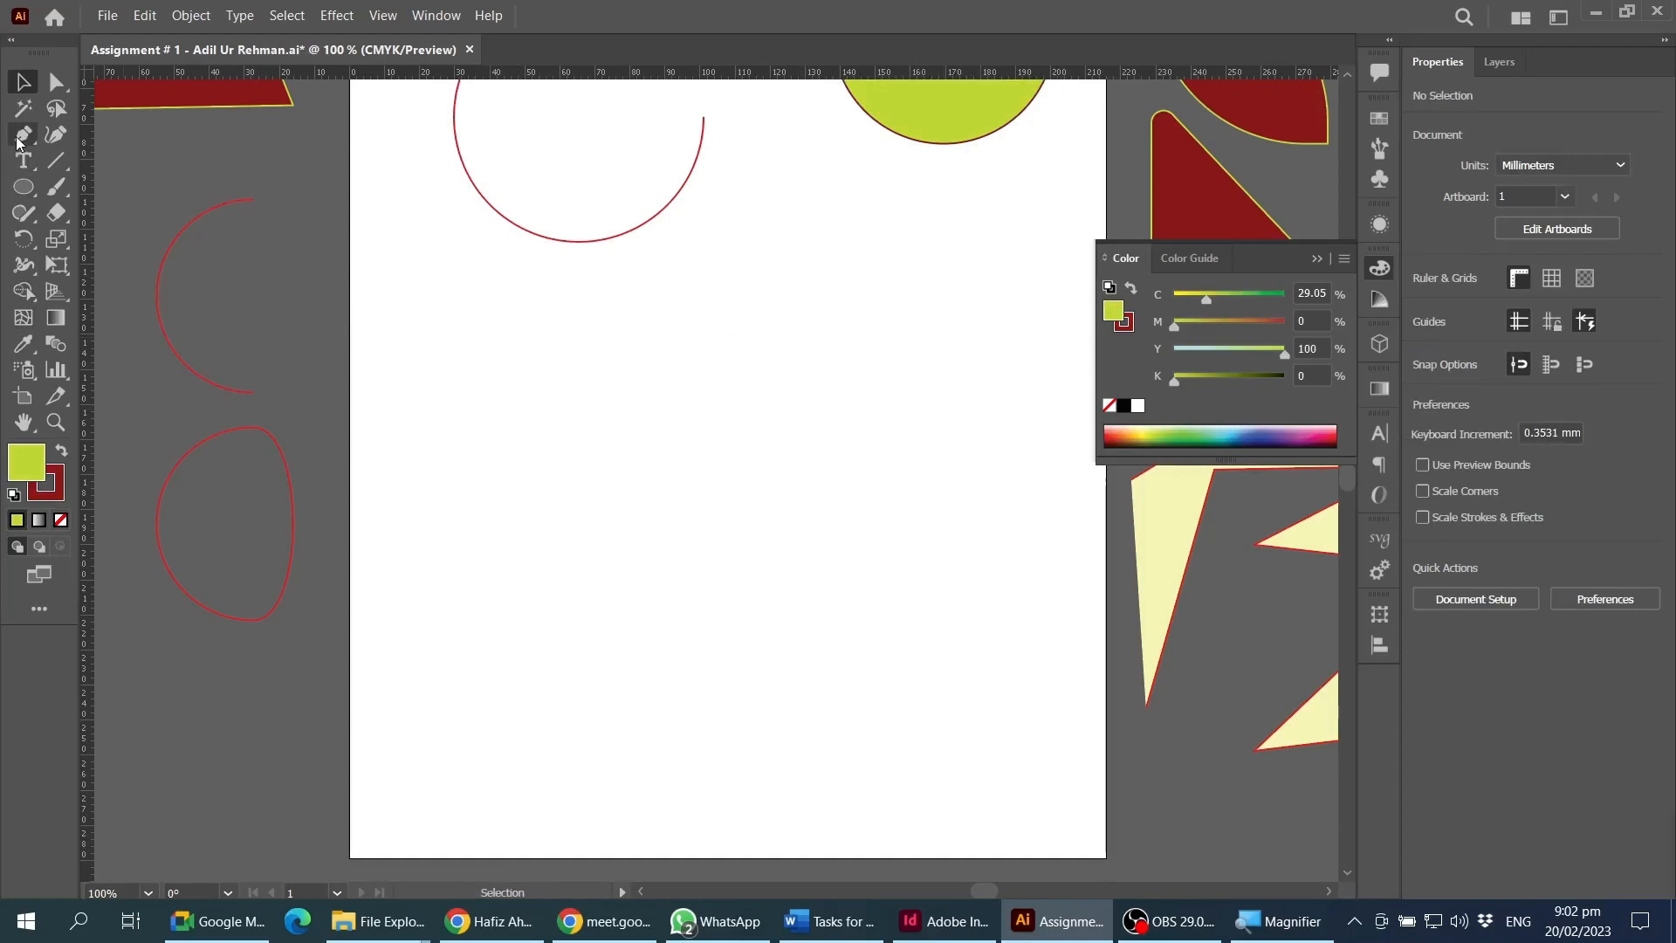
- Draw a horizontal straight line about 155 mm long across the middle of the artboard with the Line Segment tool
{"action": "left_click", "coordinate": [52, 164]}
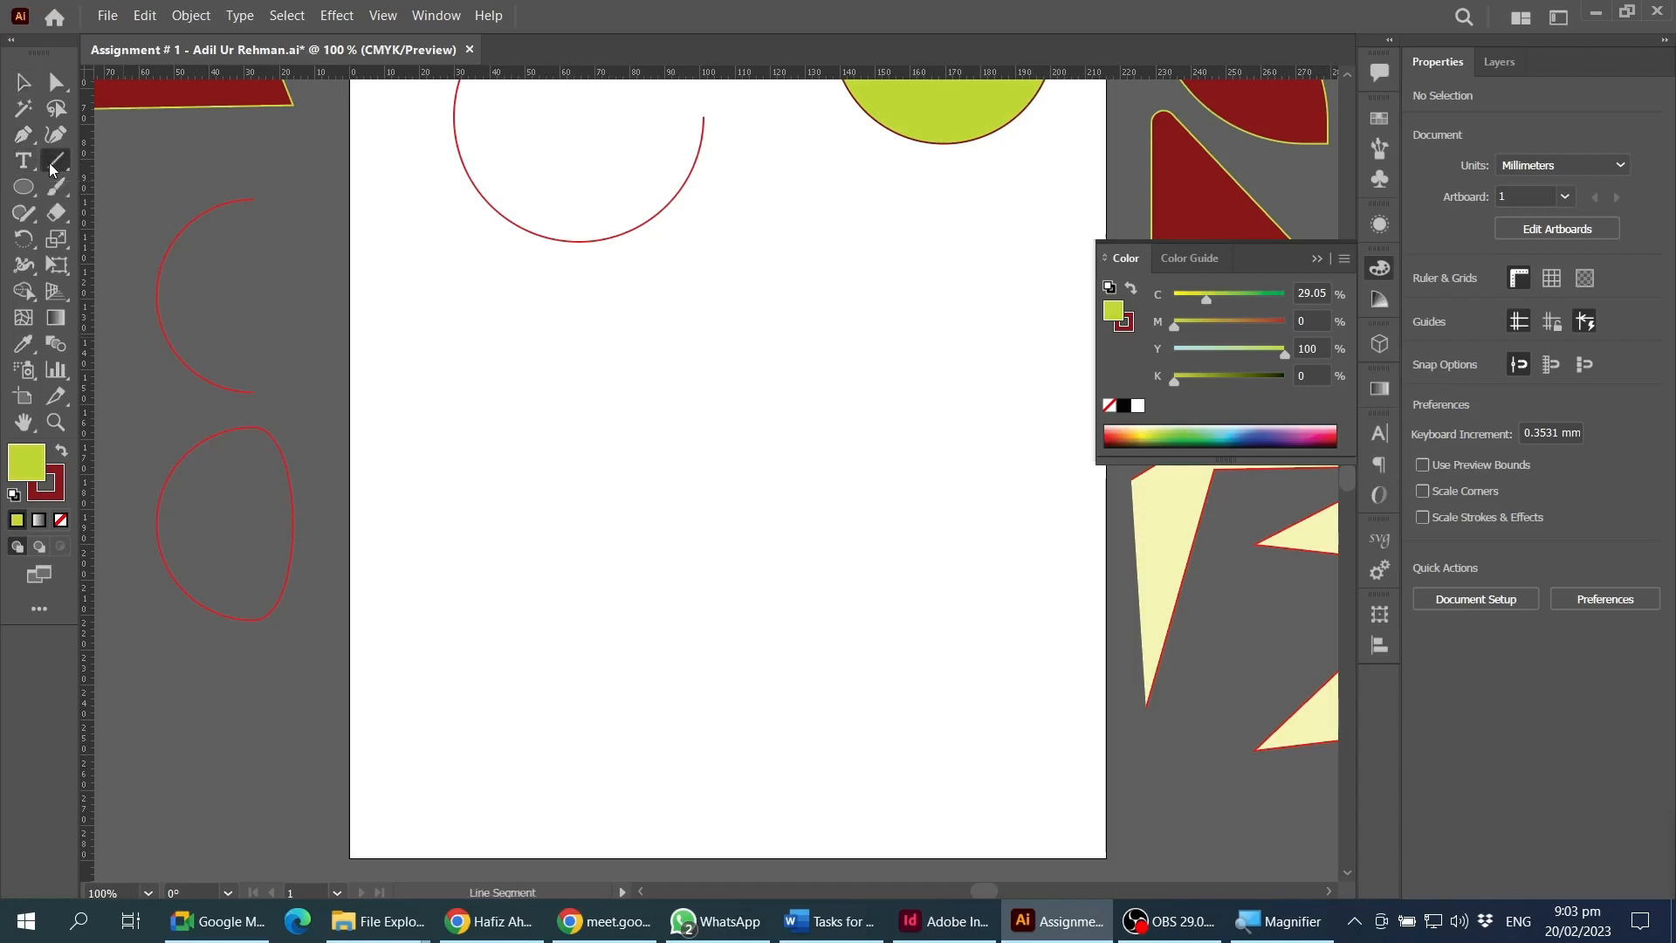
{"action": "mouse_move", "coordinate": [468, 393]}
{"action": "left_mouse_down"}
{"action": "mouse_move", "coordinate": [955, 394]}
{"action": "mouse_move", "coordinate": [935, 478]}
{"action": "mouse_move", "coordinate": [936, 332]}
{"action": "left_mouse_up"}
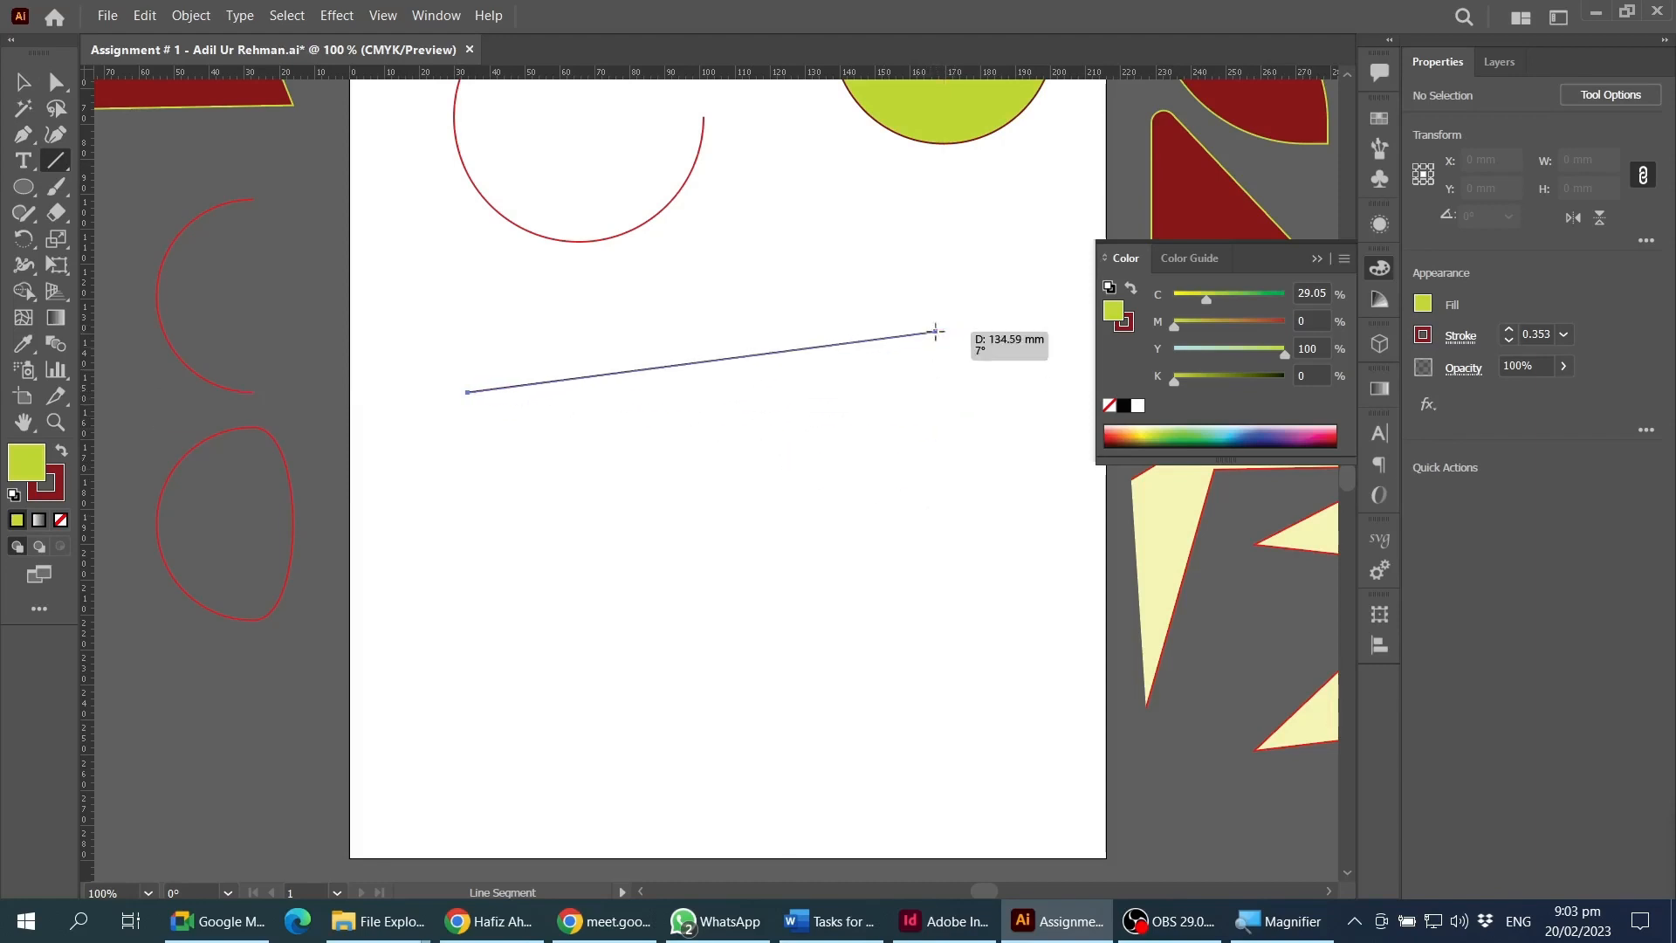
{"action": "left_click_drag", "start_coordinate": [935, 332], "coordinate": [935, 332]}
{"action": "mouse_move", "coordinate": [934, 331]}
{"action": "left_mouse_down"}
{"action": "mouse_move", "coordinate": [939, 374]}
{"action": "mouse_move", "coordinate": [922, 303]}
{"action": "mouse_move", "coordinate": [914, 367]}
{"action": "mouse_move", "coordinate": [943, 369]}
{"action": "mouse_move", "coordinate": [909, 306]}
{"action": "mouse_move", "coordinate": [920, 356]}
{"action": "mouse_move", "coordinate": [886, 422]}
{"action": "mouse_move", "coordinate": [902, 365]}
{"action": "mouse_move", "coordinate": [777, 384]}
{"action": "mouse_move", "coordinate": [799, 397]}
{"action": "mouse_move", "coordinate": [898, 353]}
{"action": "mouse_move", "coordinate": [1027, 426]}
{"action": "mouse_move", "coordinate": [815, 411]}
{"action": "mouse_move", "coordinate": [777, 282]}
{"action": "mouse_move", "coordinate": [815, 292]}
{"action": "mouse_move", "coordinate": [788, 190]}
{"action": "mouse_move", "coordinate": [838, 382]}
{"action": "mouse_move", "coordinate": [898, 404]}
{"action": "mouse_move", "coordinate": [977, 373]}
{"action": "mouse_move", "coordinate": [830, 384]}
{"action": "mouse_move", "coordinate": [866, 384]}
{"action": "mouse_move", "coordinate": [852, 578]}
{"action": "mouse_move", "coordinate": [675, 497]}
{"action": "mouse_move", "coordinate": [632, 555]}
{"action": "mouse_move", "coordinate": [802, 703]}
{"action": "mouse_move", "coordinate": [717, 682]}
{"action": "mouse_move", "coordinate": [716, 742]}
{"action": "mouse_move", "coordinate": [777, 702]}
{"action": "mouse_move", "coordinate": [634, 602]}
{"action": "mouse_move", "coordinate": [594, 508]}
{"action": "mouse_move", "coordinate": [476, 612]}
{"action": "mouse_move", "coordinate": [480, 633]}
{"action": "mouse_move", "coordinate": [442, 214]}
{"action": "mouse_move", "coordinate": [466, 297]}
{"action": "mouse_move", "coordinate": [466, 687]}
{"action": "mouse_move", "coordinate": [443, 399]}
{"action": "mouse_move", "coordinate": [820, 825]}
{"action": "mouse_move", "coordinate": [758, 389]}
{"action": "mouse_move", "coordinate": [698, 696]}
{"action": "mouse_move", "coordinate": [860, 465]}
{"action": "mouse_move", "coordinate": [855, 430]}
{"action": "mouse_move", "coordinate": [943, 404]}
{"action": "mouse_move", "coordinate": [1008, 410]}
{"action": "left_mouse_up"}
{"action": "key", "text": "shift"}
{"action": "key", "text": "v"}
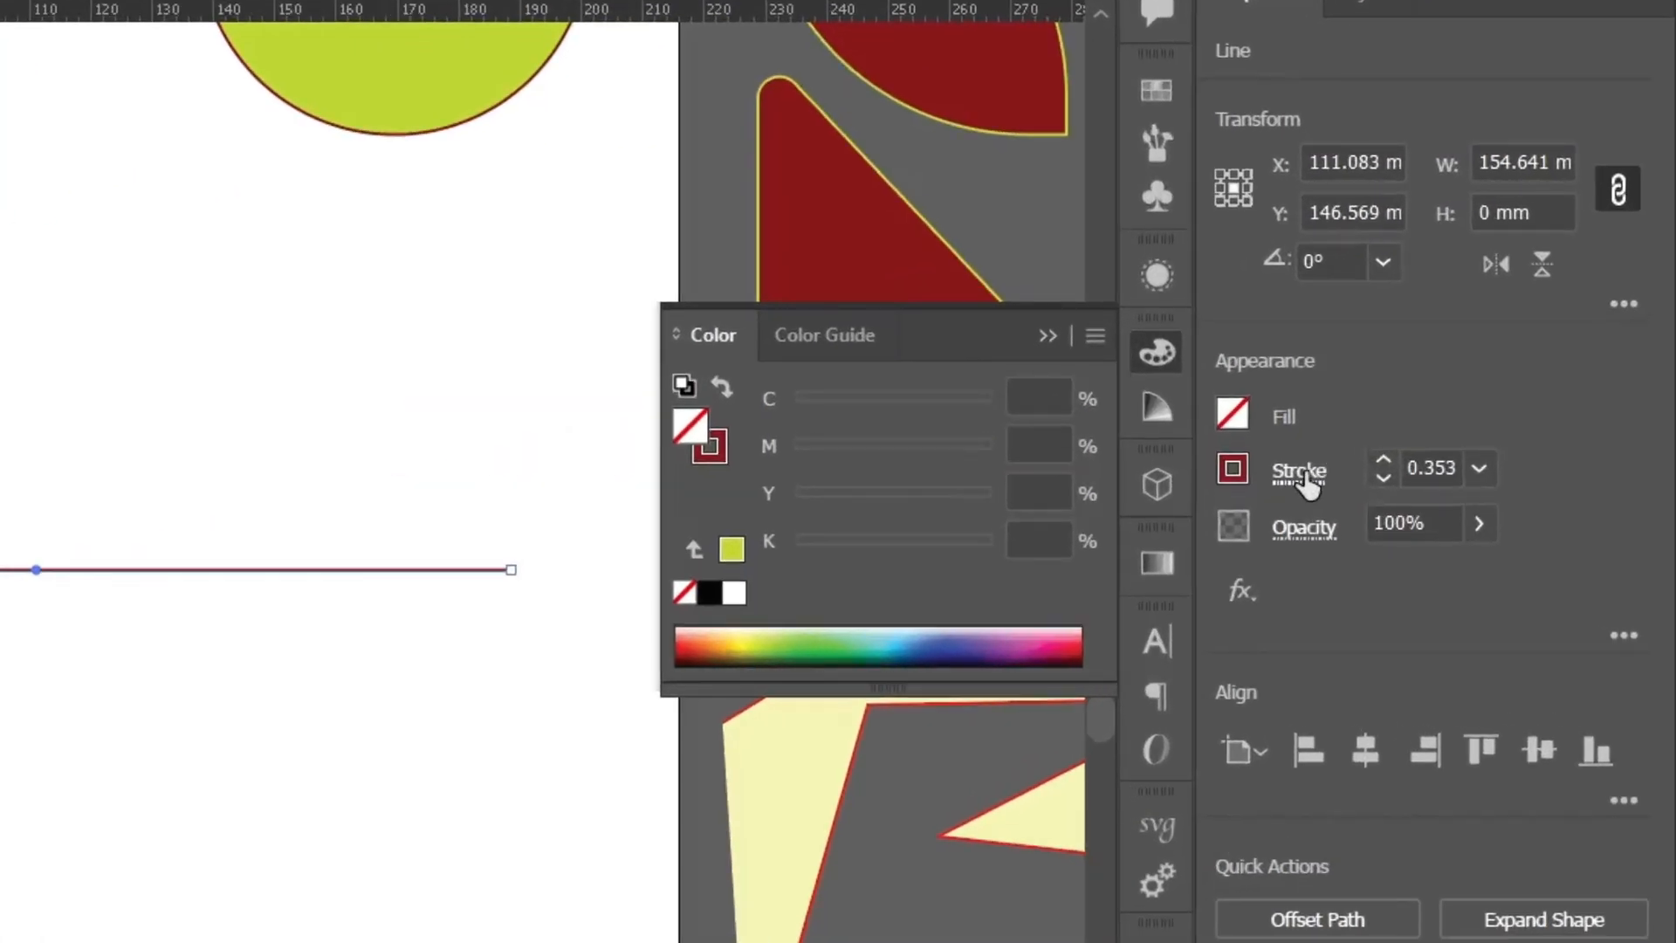
- Collapse the floating colour controls and show the full stroke options beside the selected line
{"action": "left_click", "coordinate": [1300, 475]}
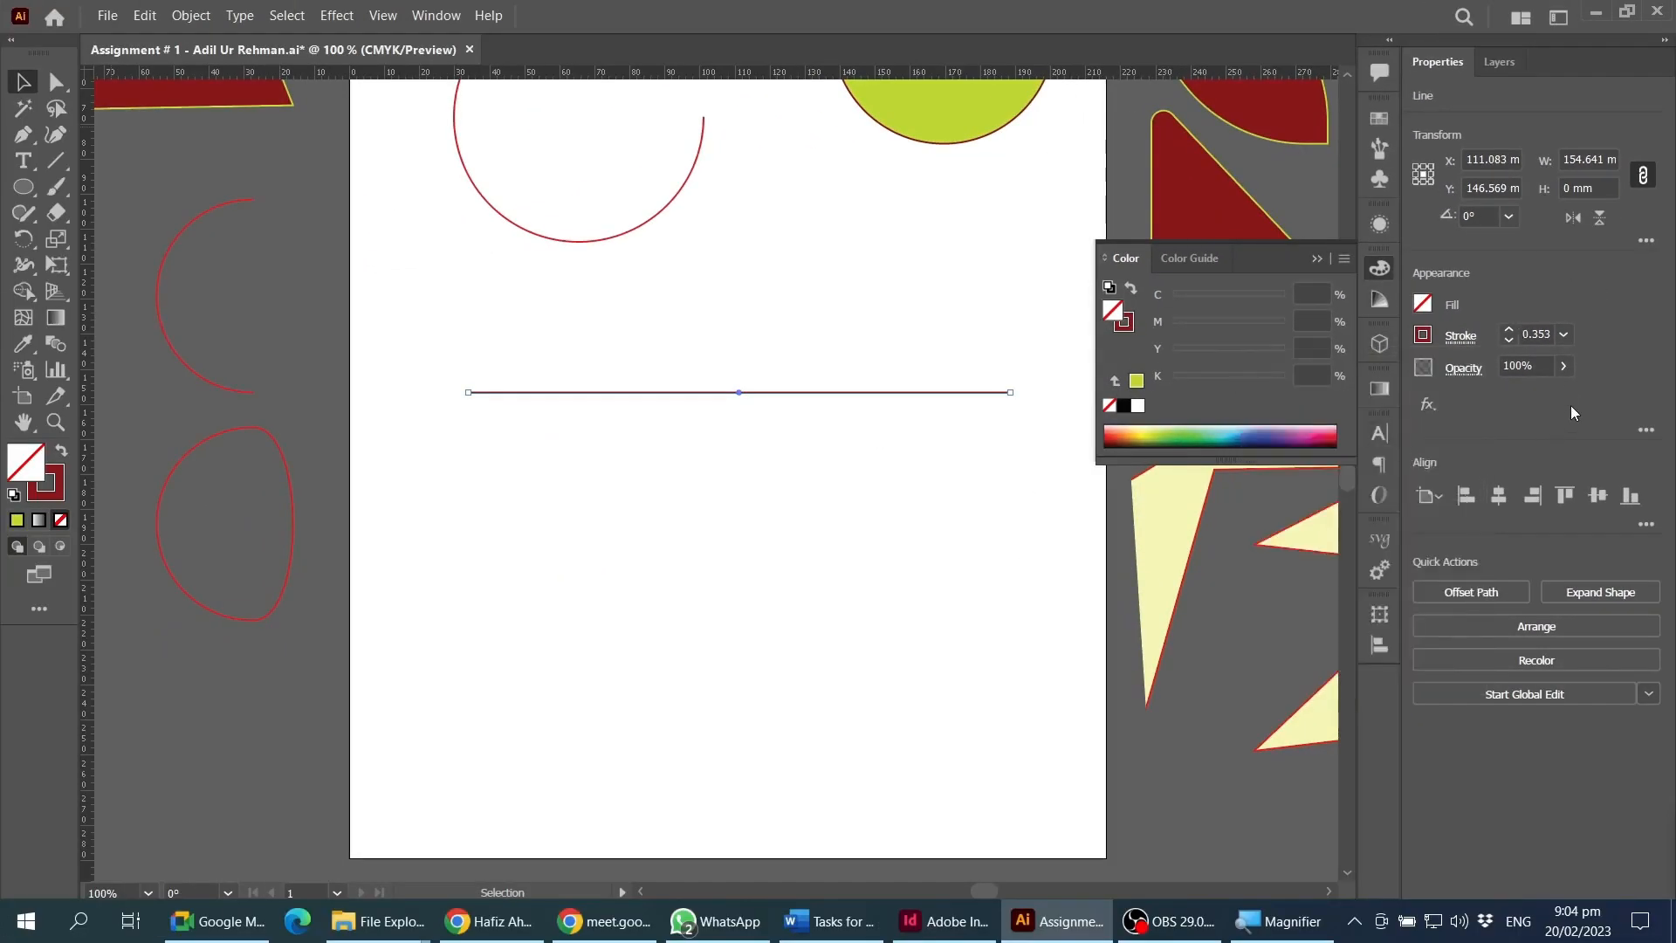
{"action": "left_click", "coordinate": [1318, 258]}
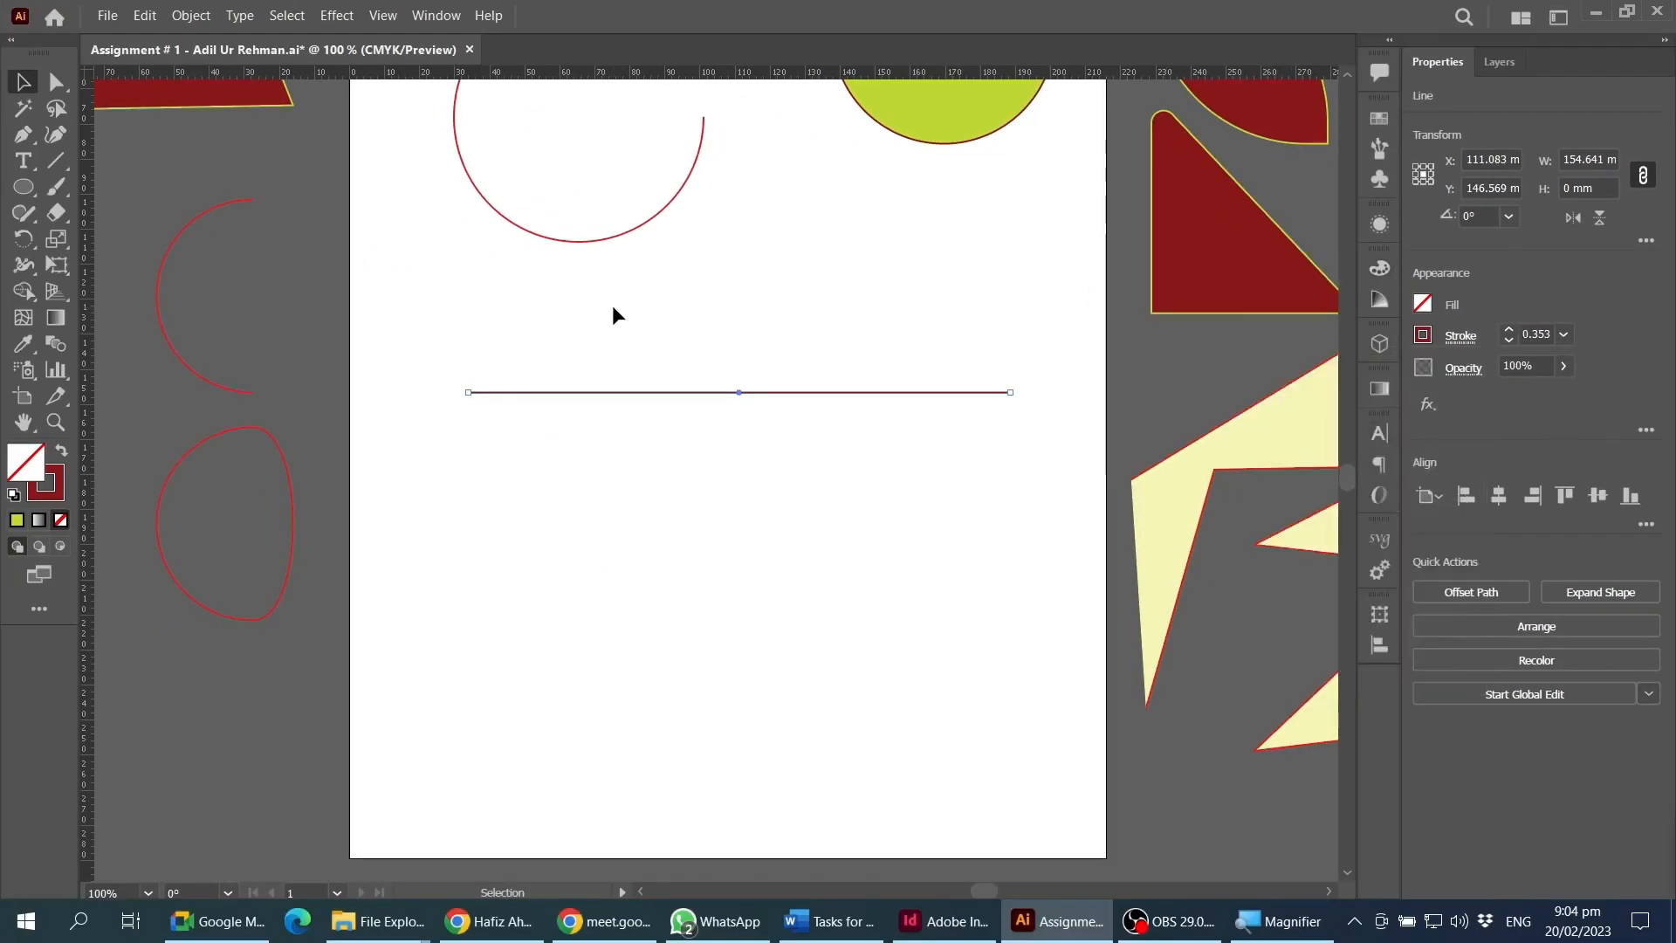
{"action": "scroll", "coordinate": [505, 245], "scroll_direction": "up", "scroll_amount": 2}
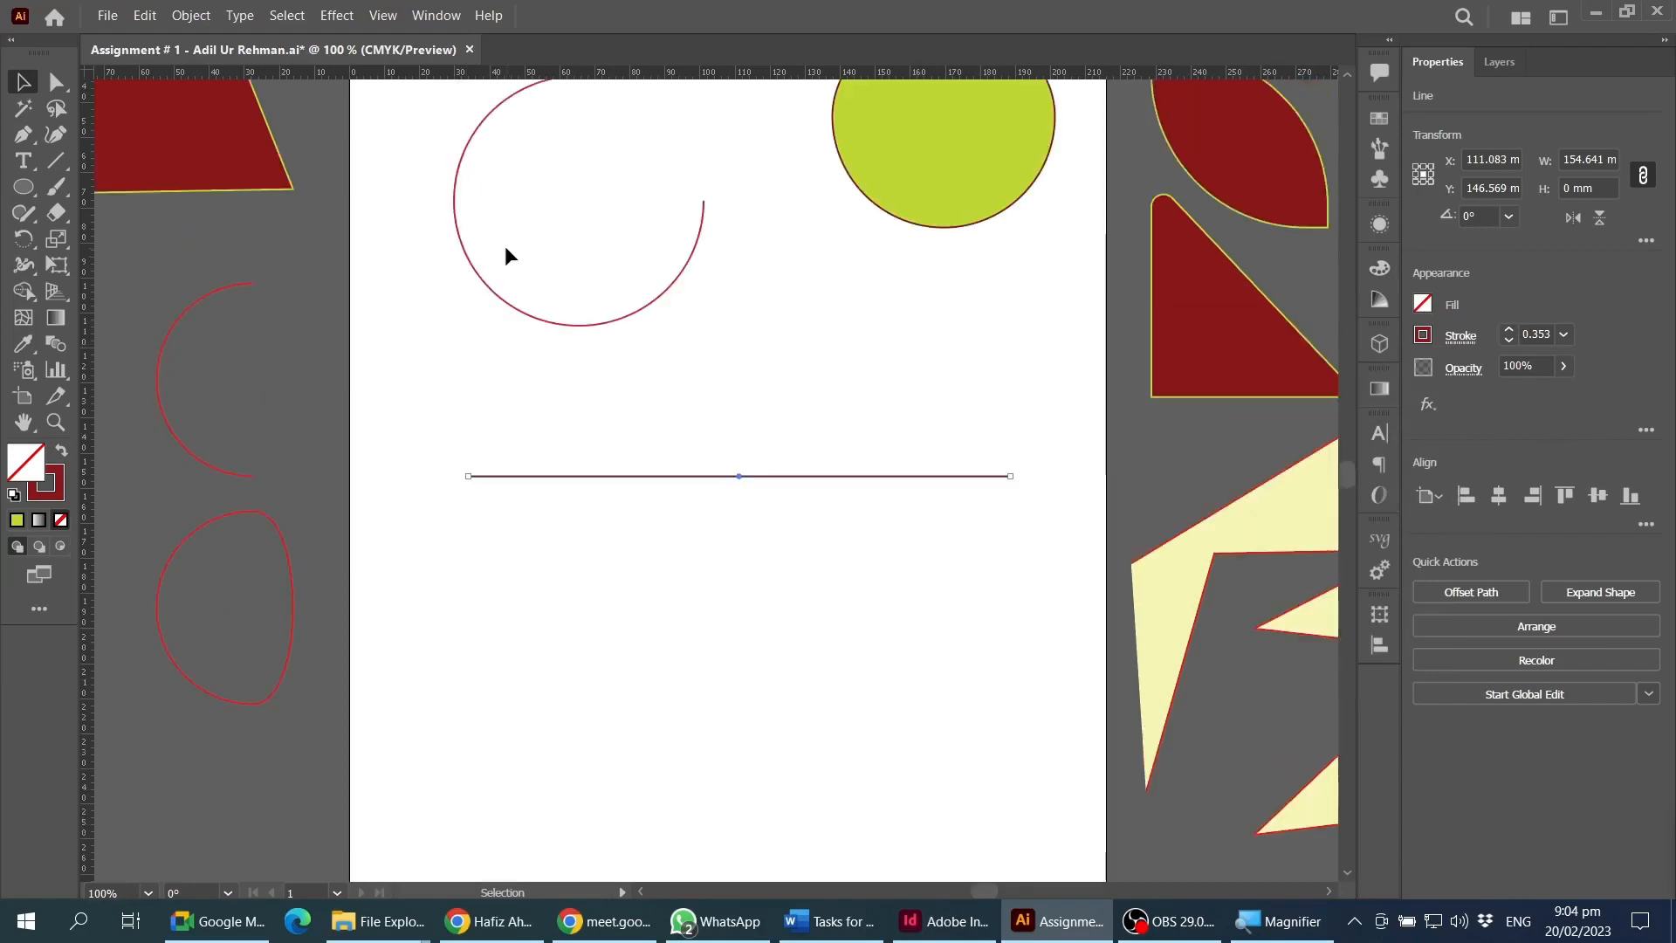
{"action": "left_click", "coordinate": [431, 21]}
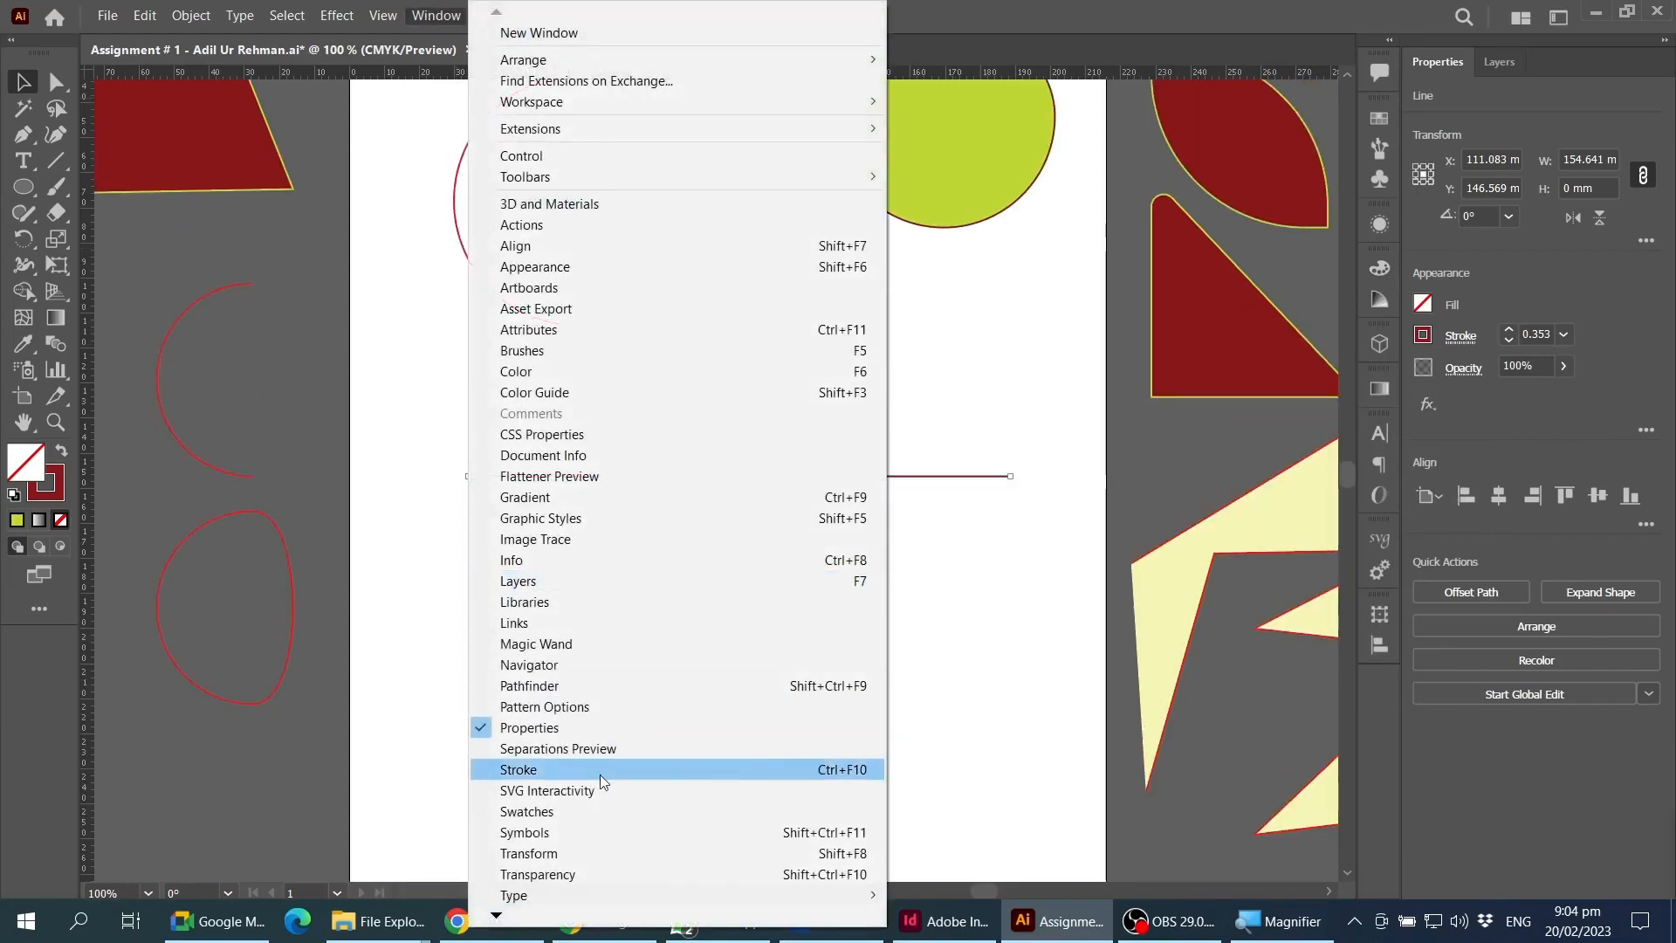
{"action": "left_click", "coordinate": [489, 772]}
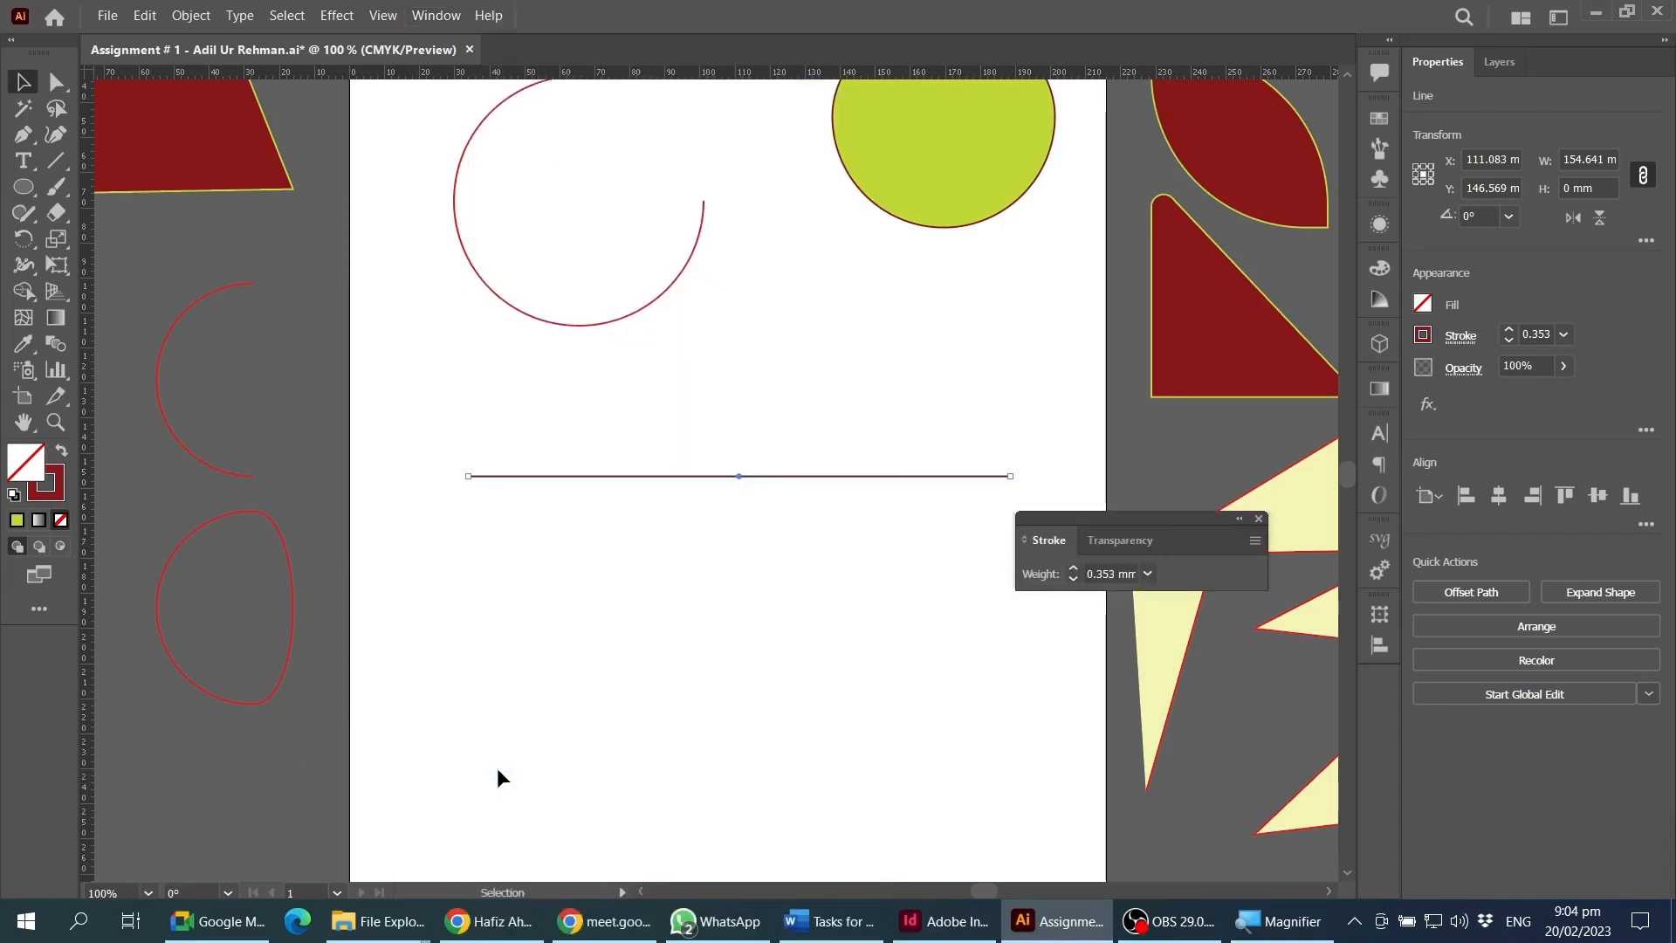
{"action": "left_click_drag", "start_coordinate": [1124, 520], "coordinate": [979, 320]}
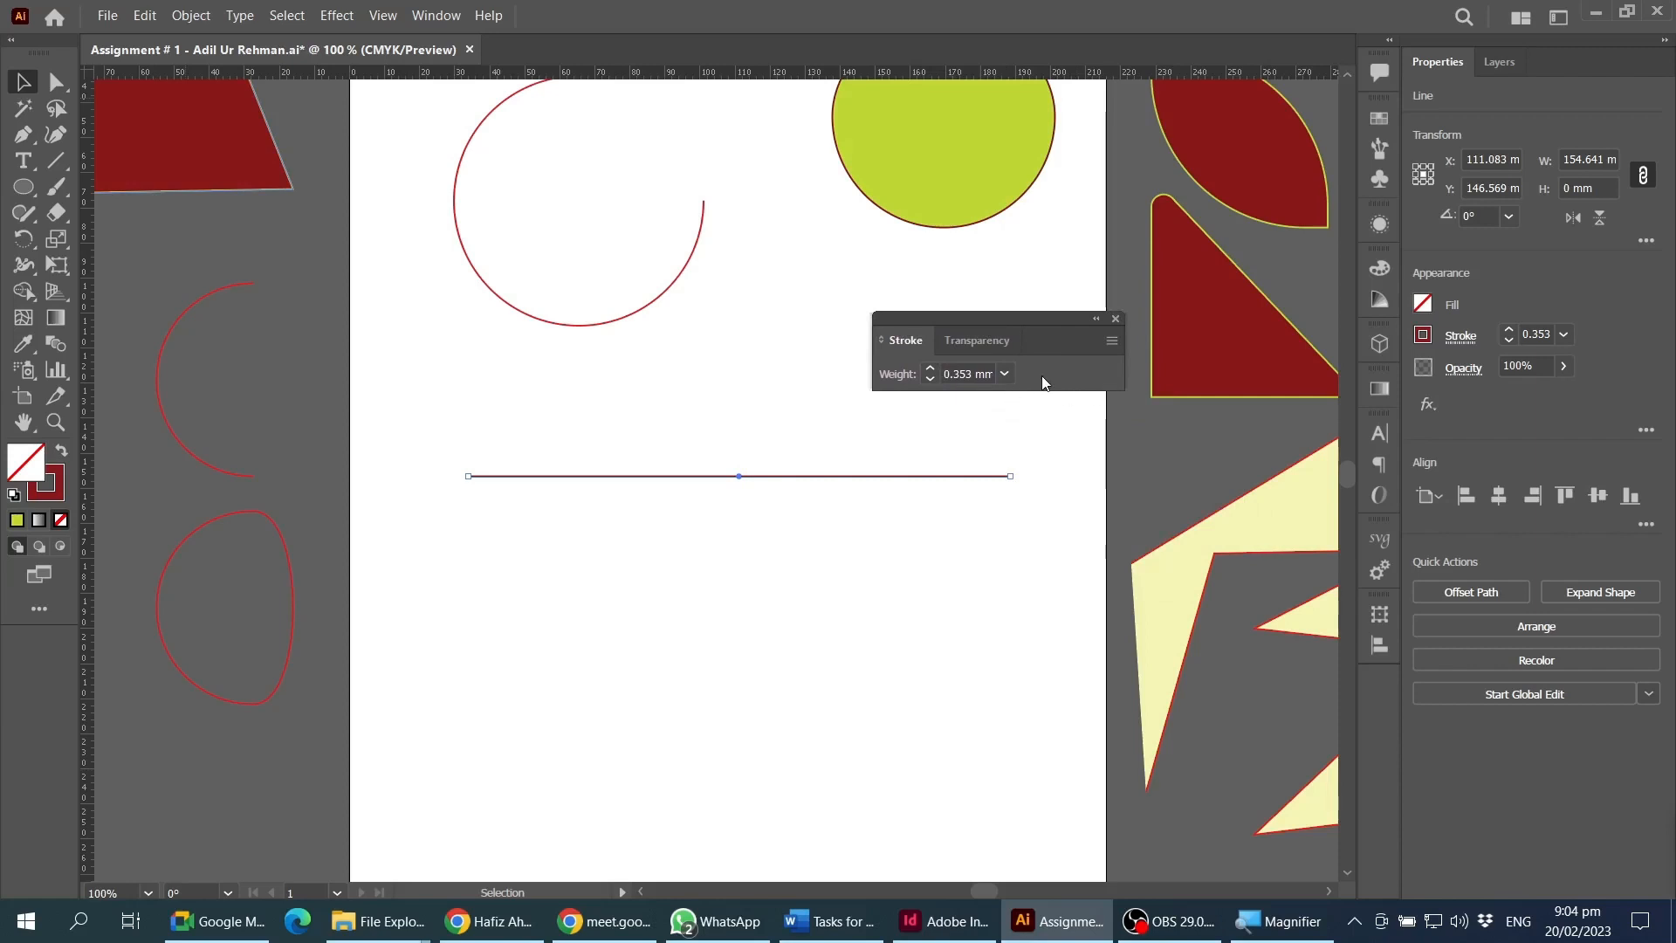
{"action": "left_click", "coordinate": [957, 366]}
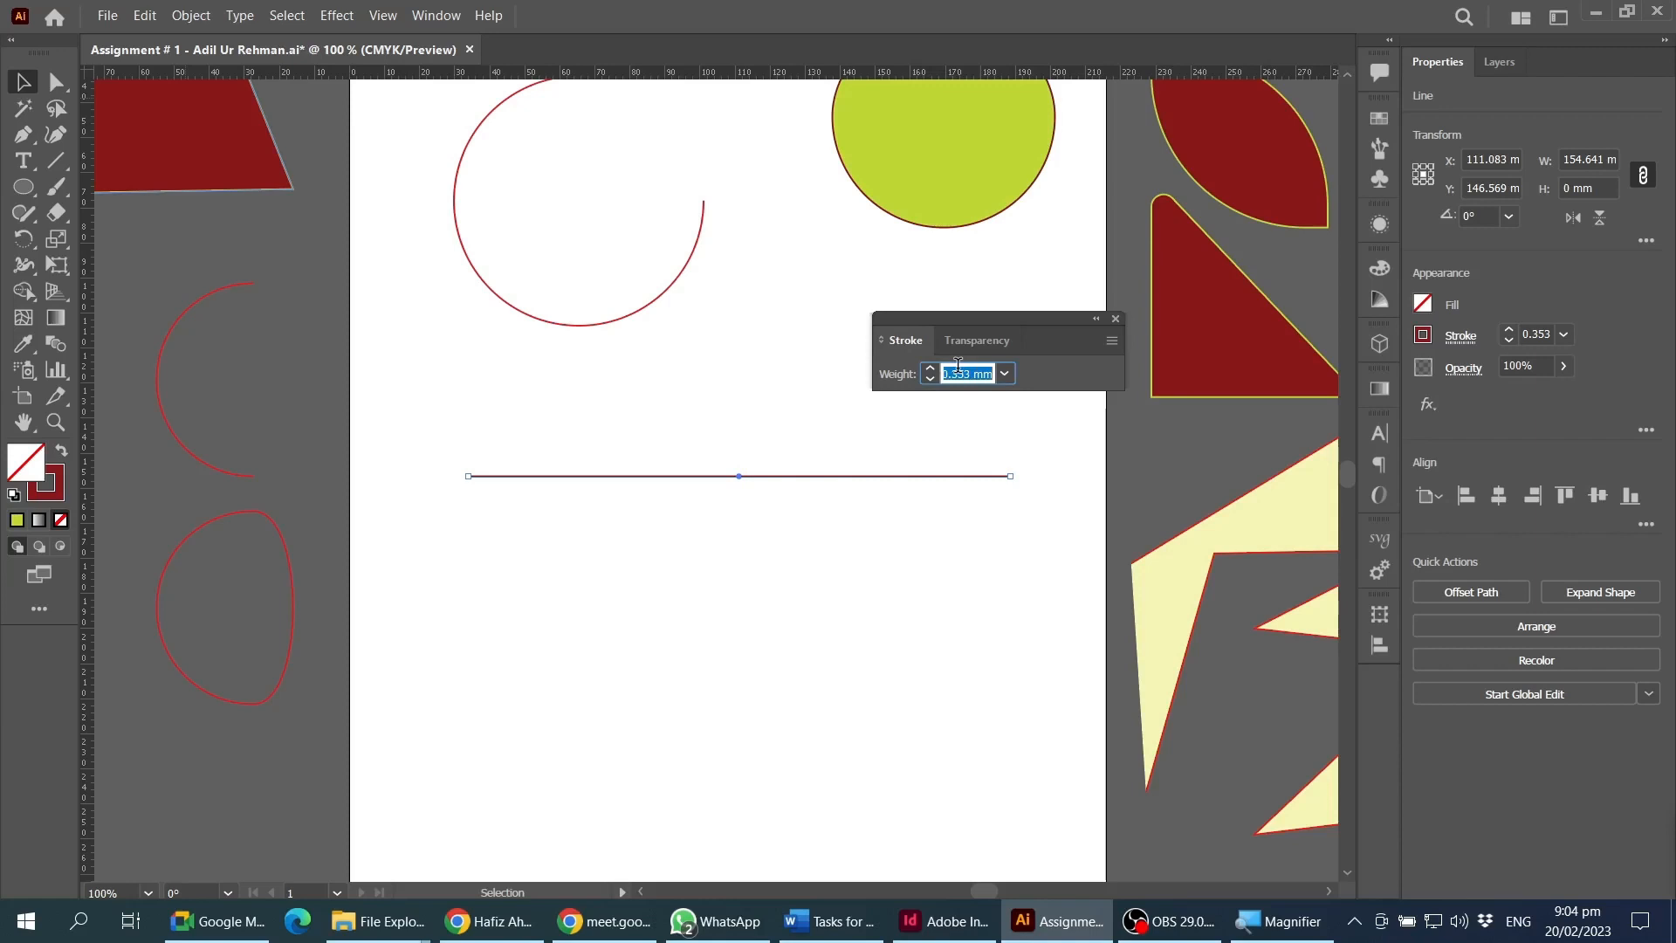
{"action": "left_click", "coordinate": [1111, 342]}
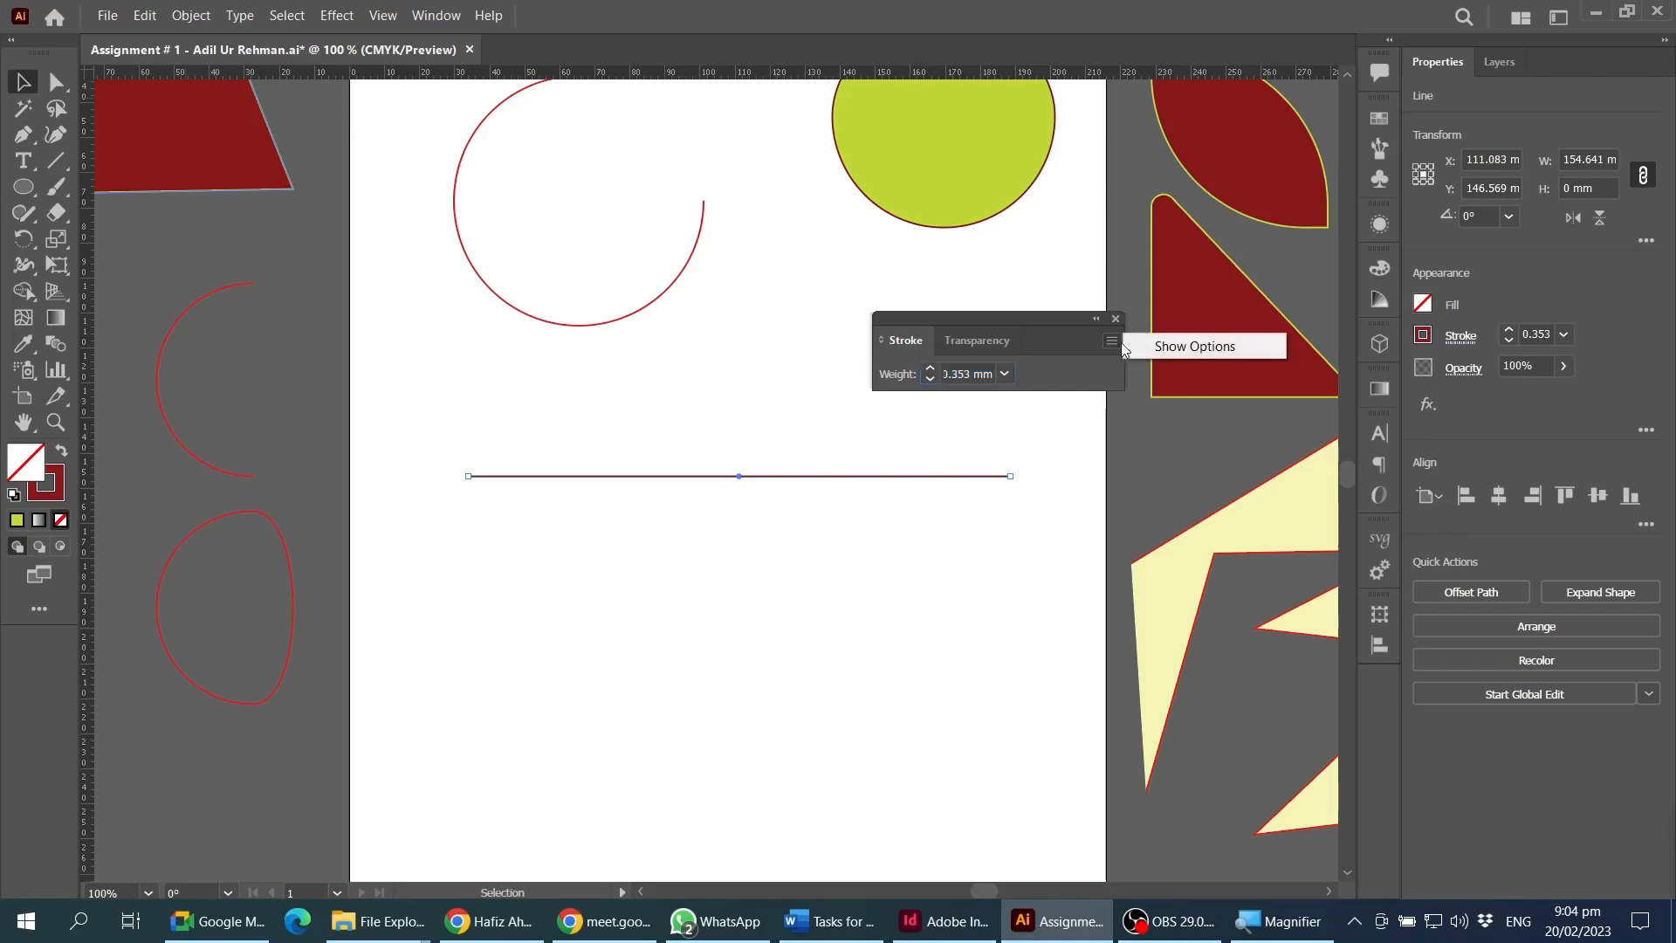
{"action": "left_click", "coordinate": [1217, 347]}
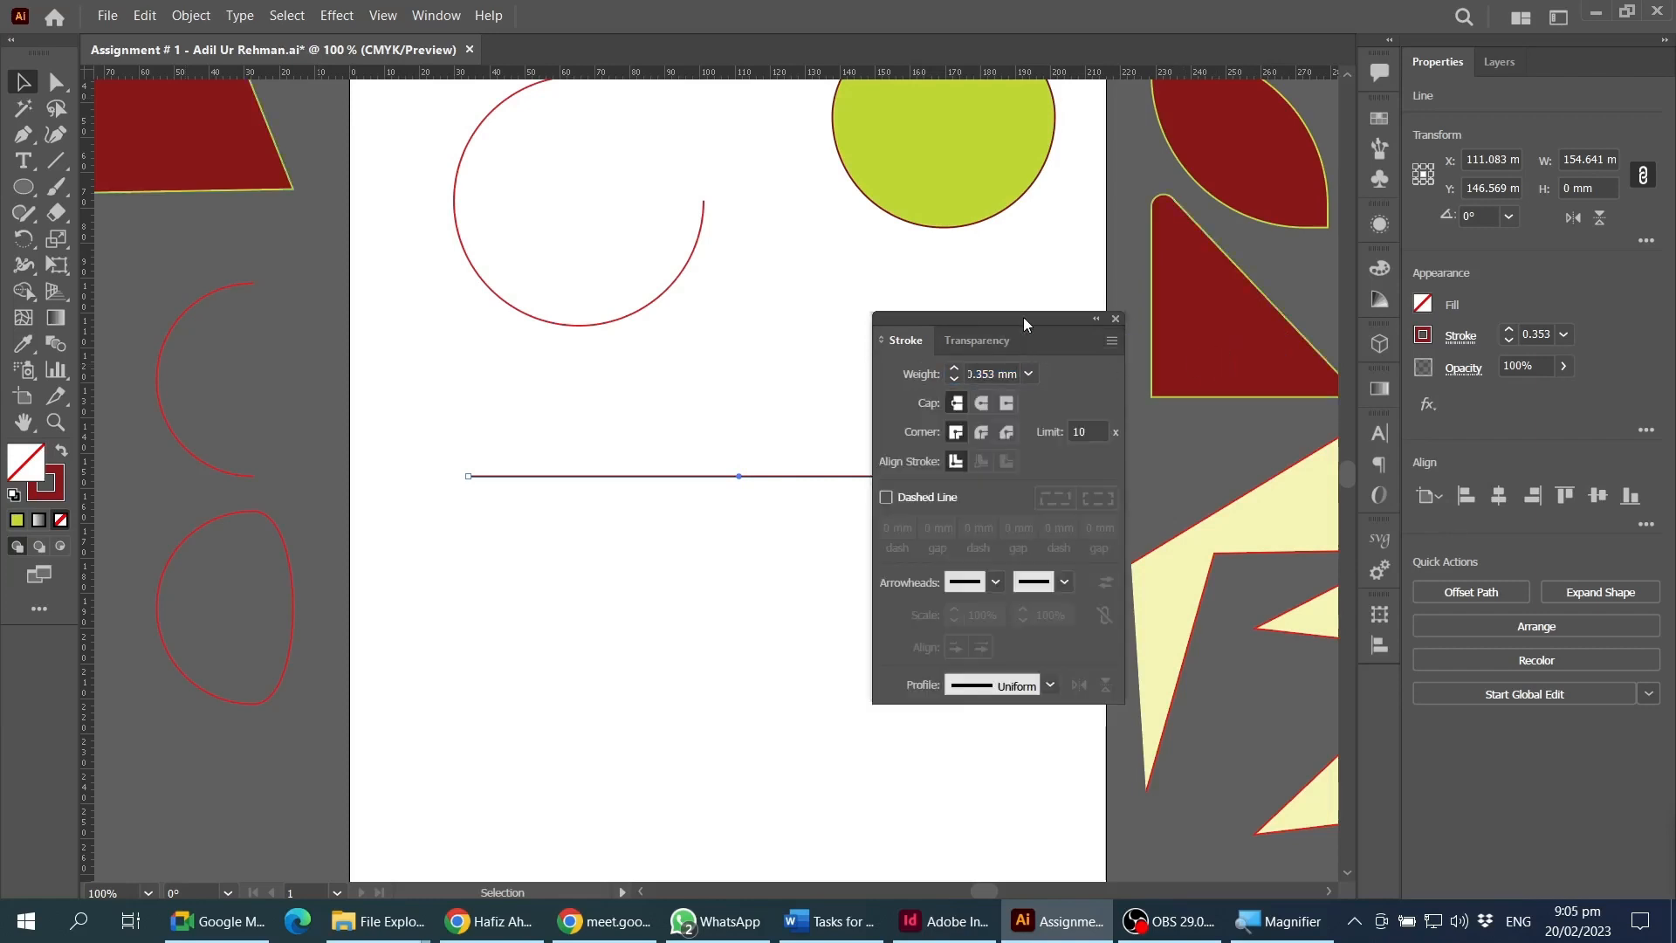
{"action": "mouse_move", "coordinate": [1024, 320]}
{"action": "left_mouse_down"}
{"action": "mouse_move", "coordinate": [1155, 262]}
{"action": "mouse_move", "coordinate": [1202, 182]}
{"action": "mouse_move", "coordinate": [1202, 202]}
{"action": "left_mouse_up"}
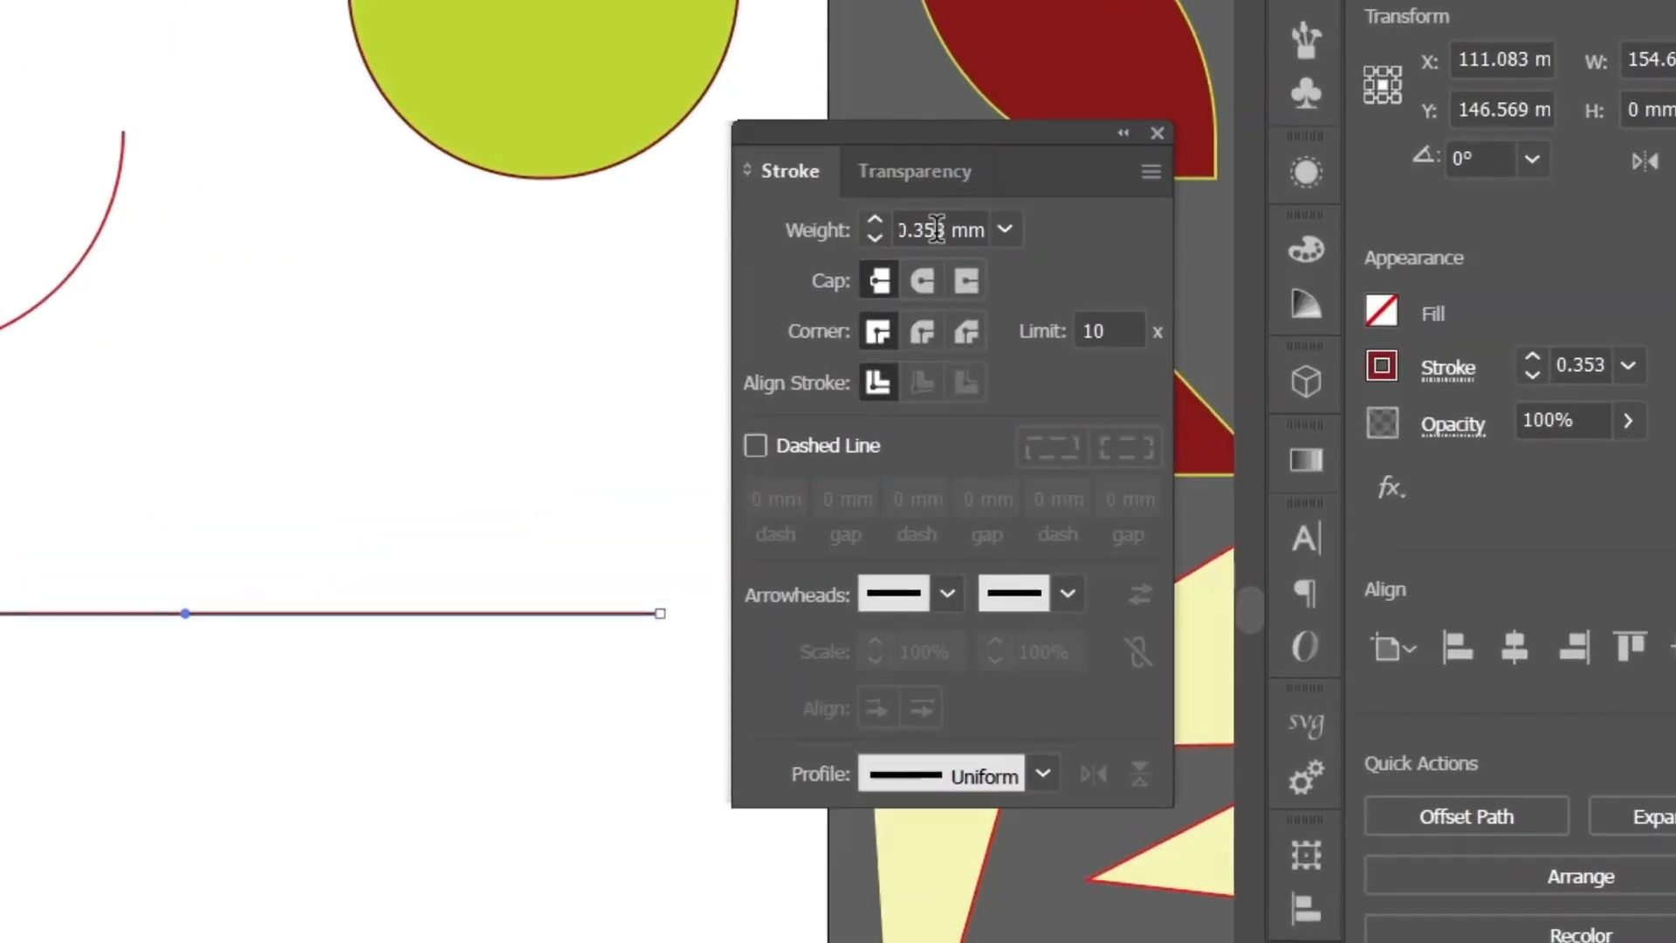
- Set the horizontal line's stroke weight to the 5 mm preset
{"action": "left_click", "coordinate": [1002, 229]}
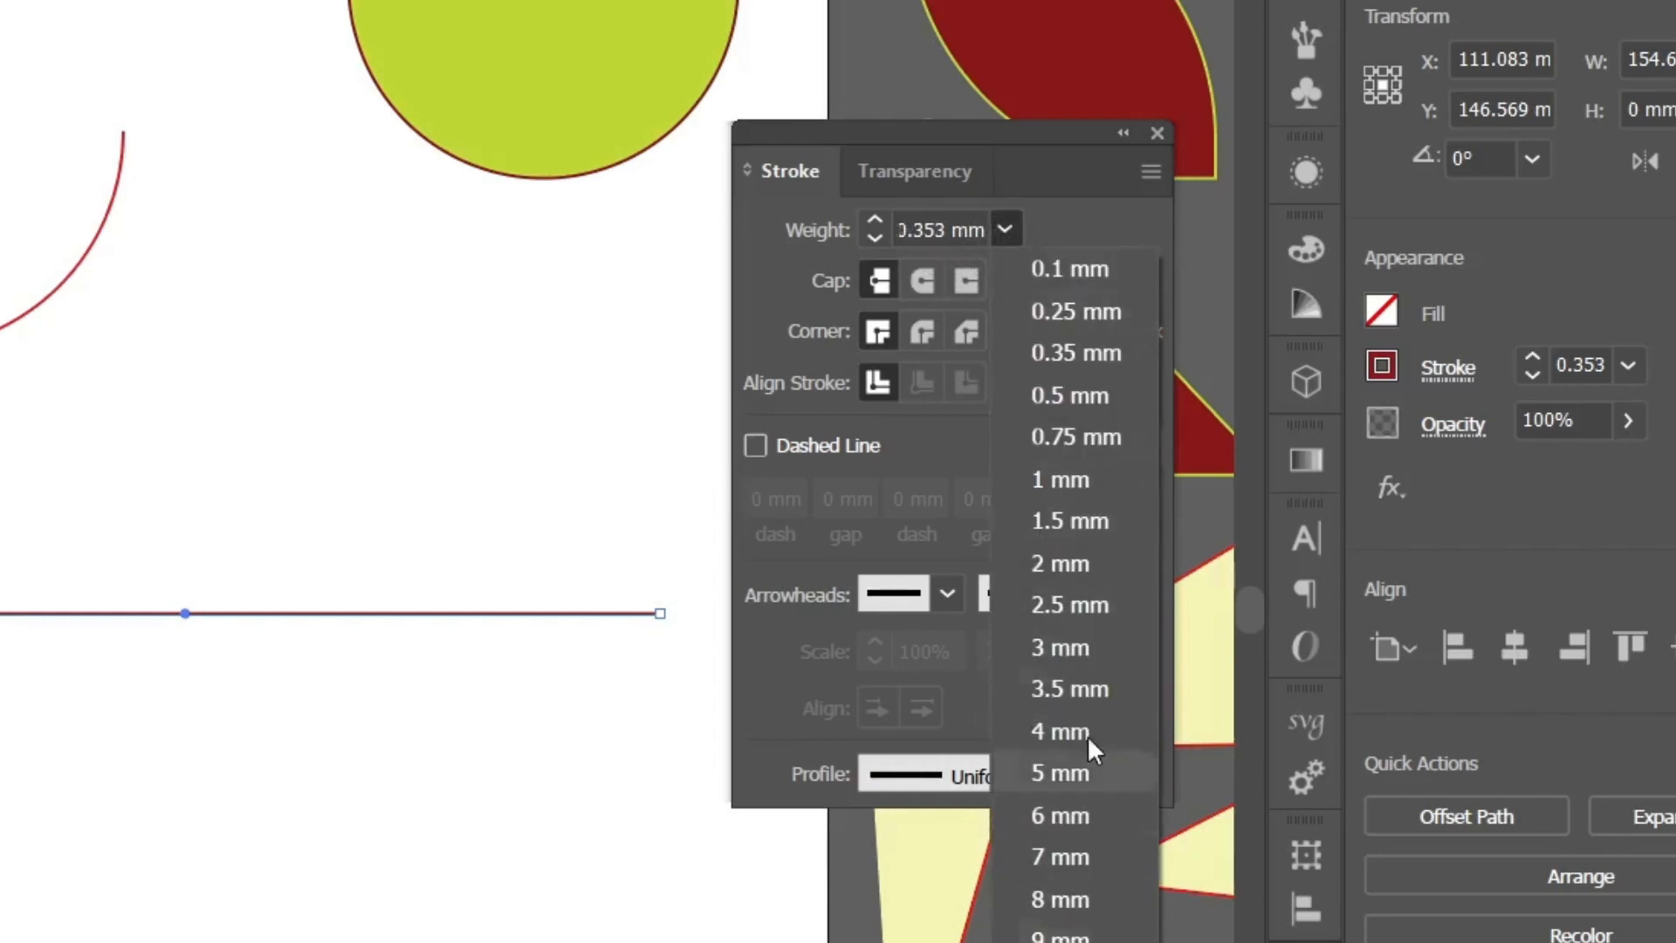
{"action": "left_click", "coordinate": [944, 228]}
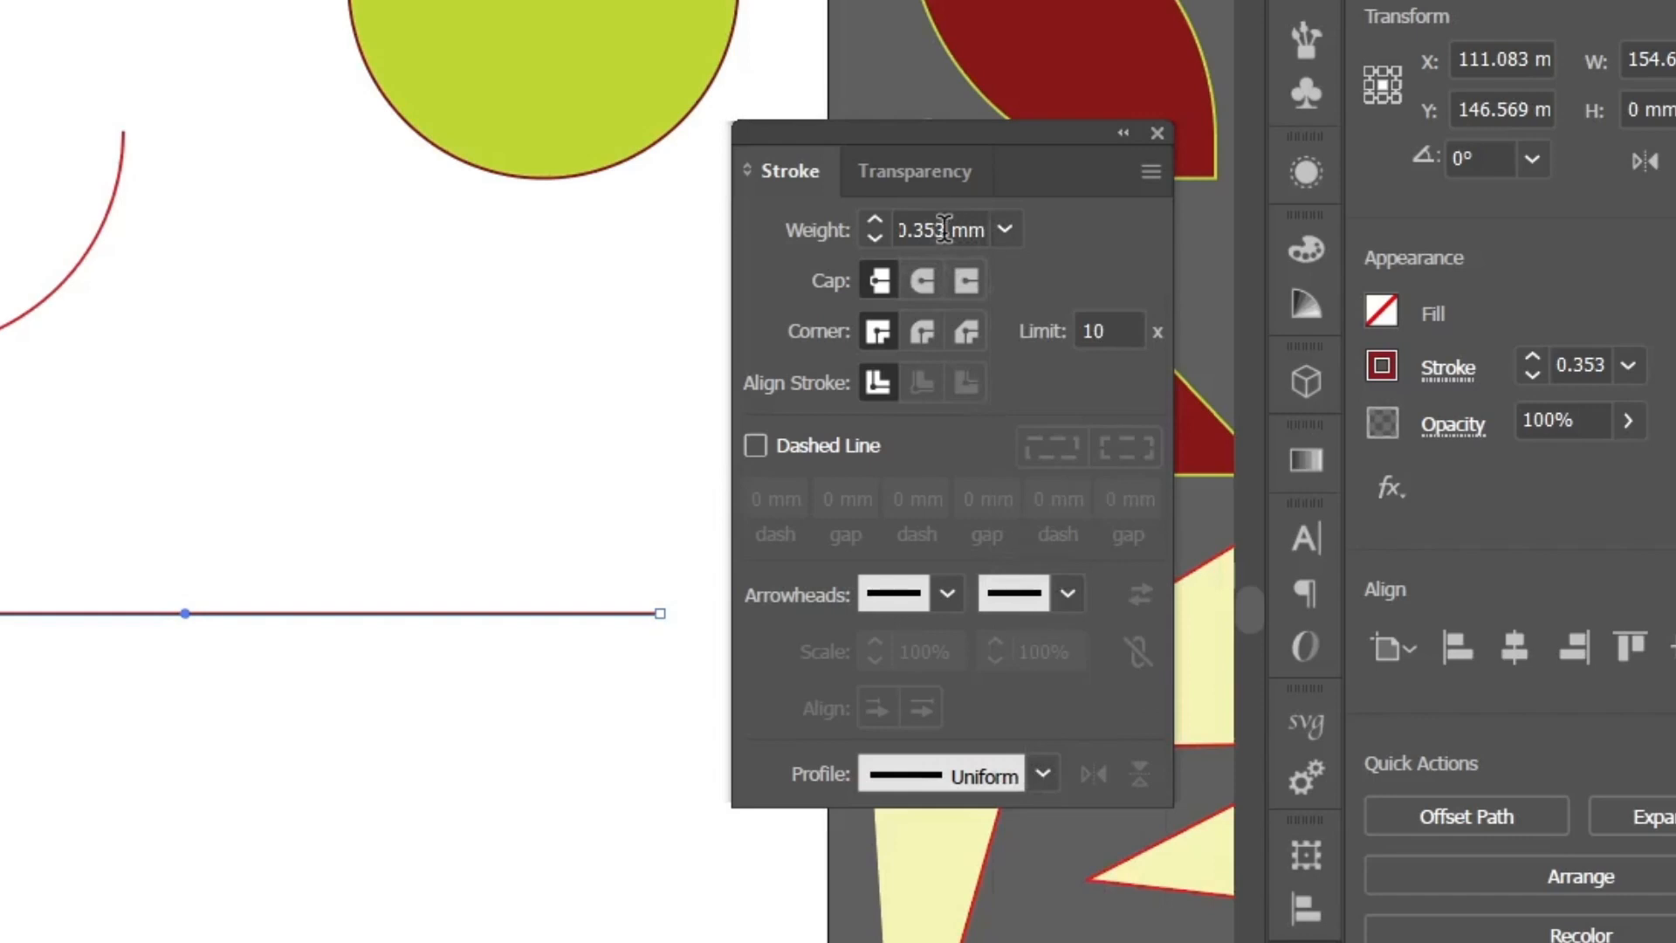
{"action": "left_click", "coordinate": [960, 229]}
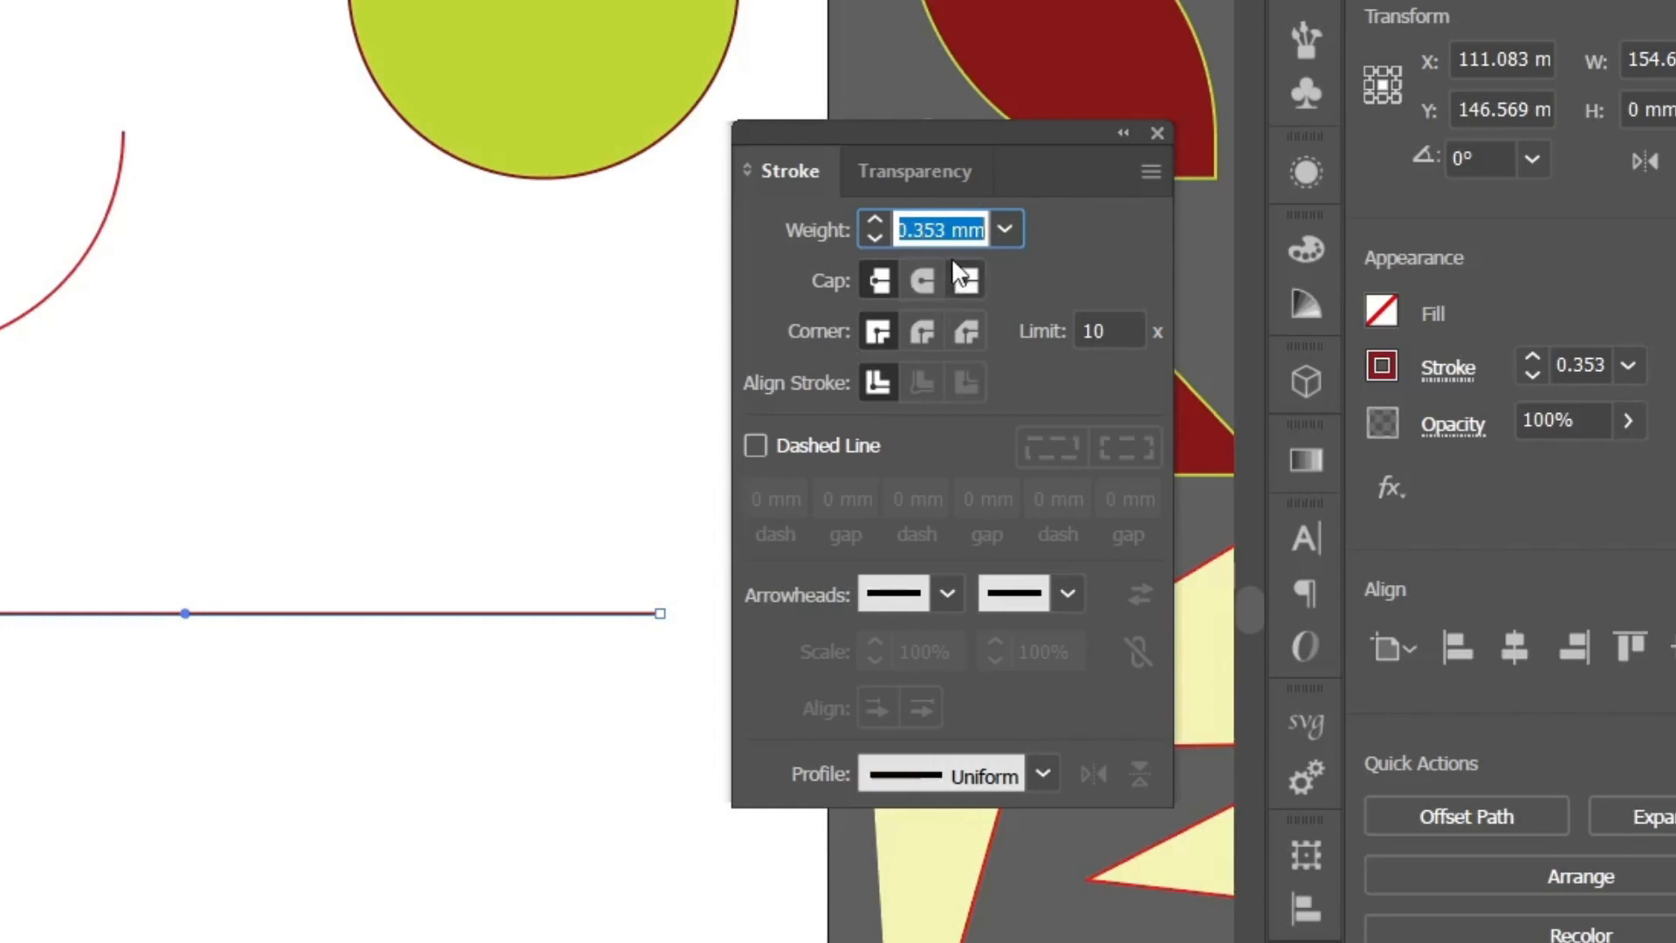
{"action": "left_click", "coordinate": [1006, 229]}
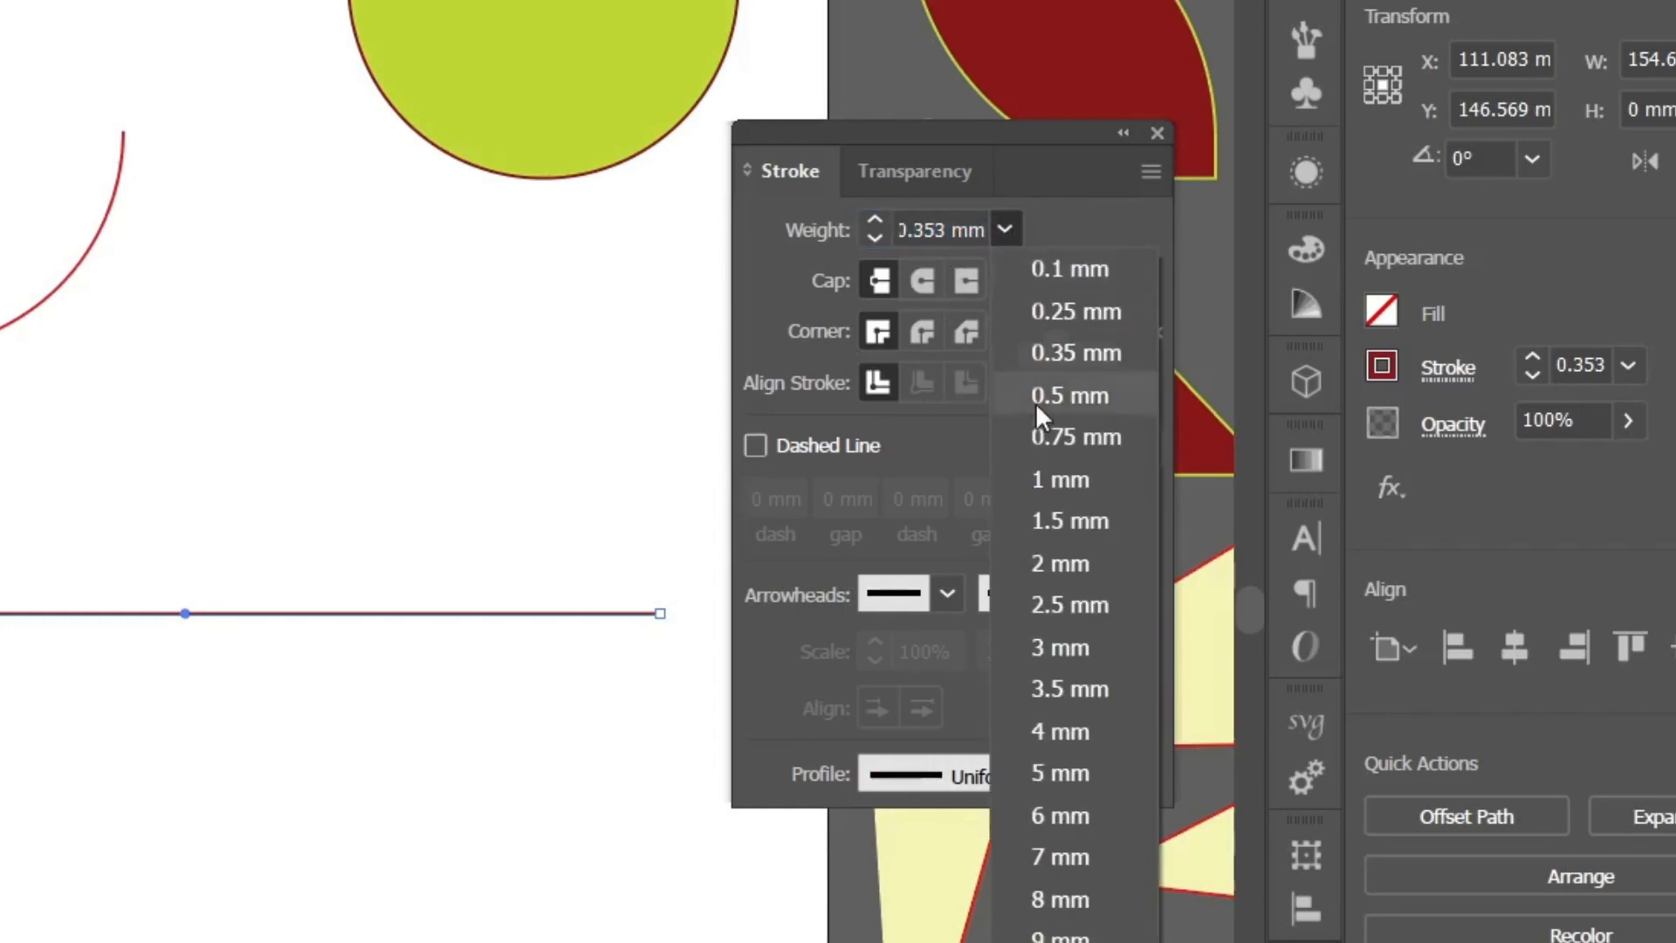
{"action": "left_click", "coordinate": [1054, 768]}
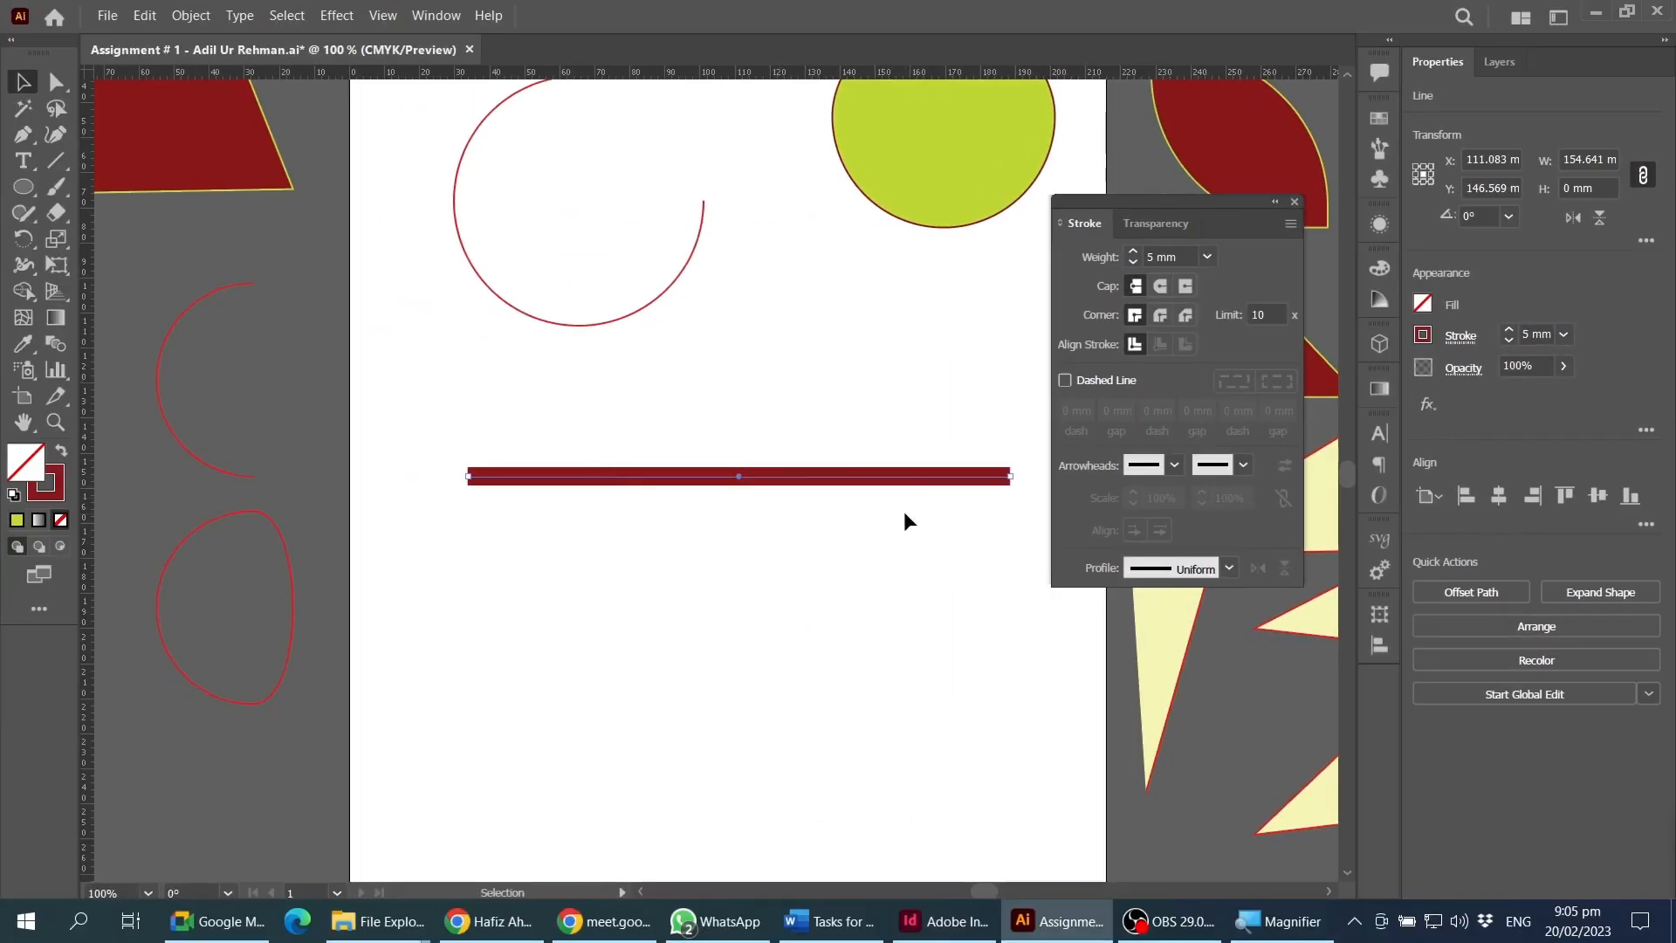
- Move the stroke options clear of the artwork and duplicate the thick line about 15 mm below the original
{"action": "left_click", "coordinate": [812, 419]}
{"action": "mouse_move", "coordinate": [1224, 239]}
{"action": "left_mouse_down"}
{"action": "mouse_move", "coordinate": [1229, 199]}
{"action": "mouse_move", "coordinate": [1249, 200]}
{"action": "left_mouse_up"}
{"action": "left_click_drag", "start_coordinate": [732, 479], "coordinate": [742, 530]}
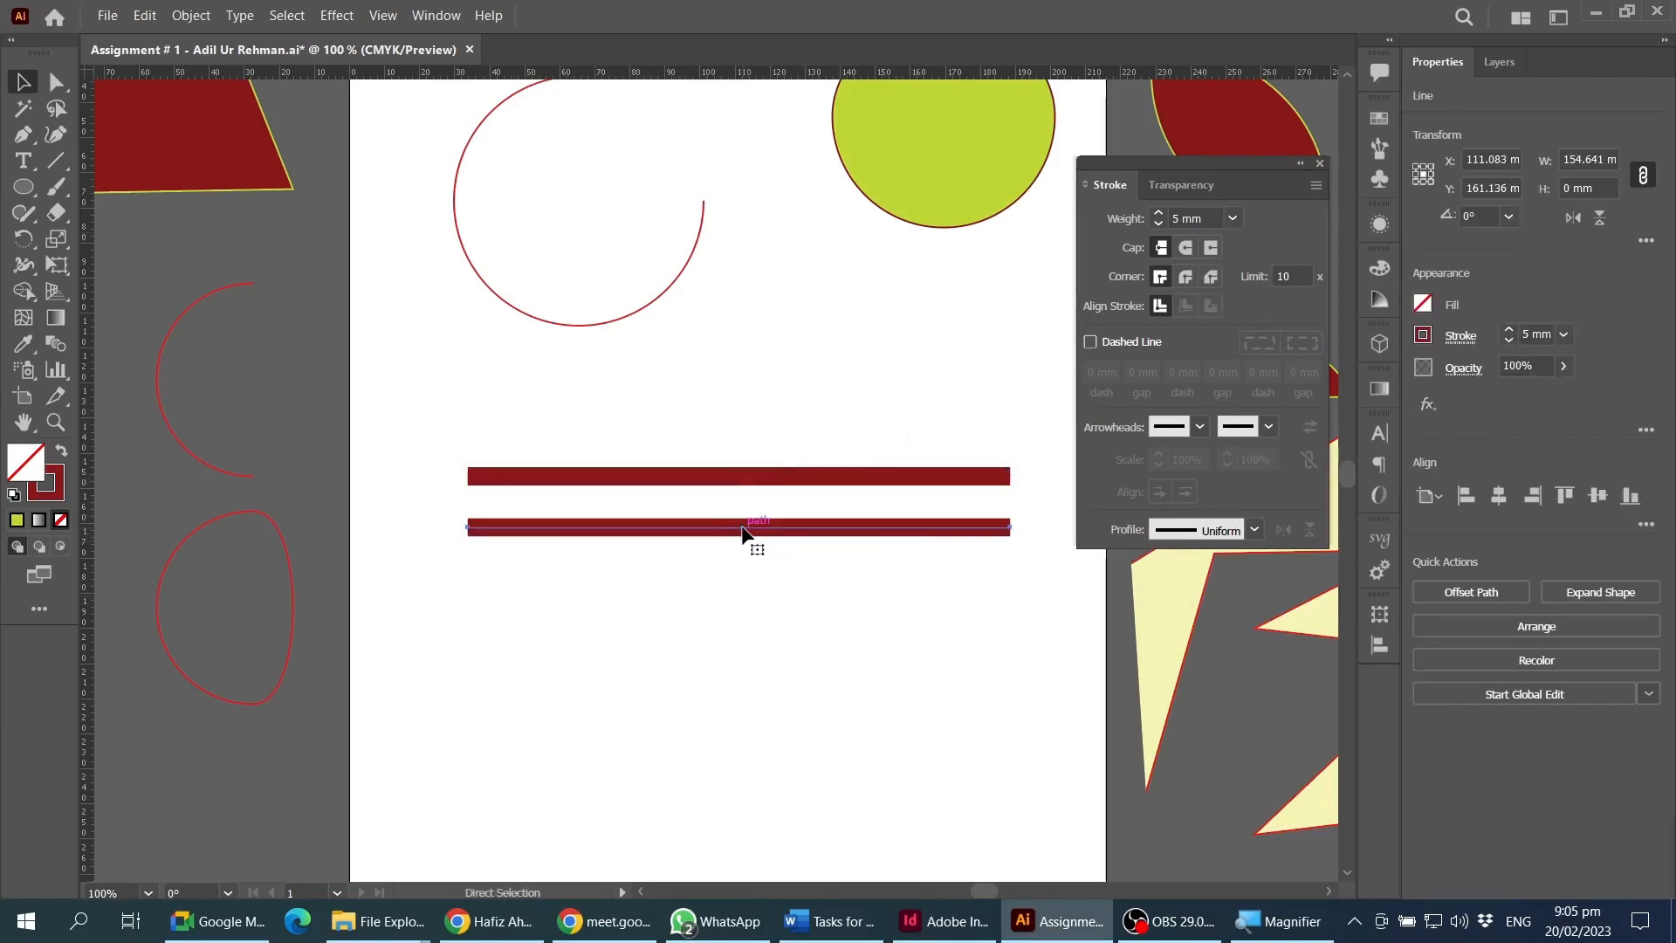
- Undo the last duplicate and copy the thick line about 11 mm below the original, with the stroke options moved clear
{"action": "key", "text": "ctrl+z"}
{"action": "scroll", "coordinate": [737, 553], "scroll_direction": "down", "scroll_amount": 1}
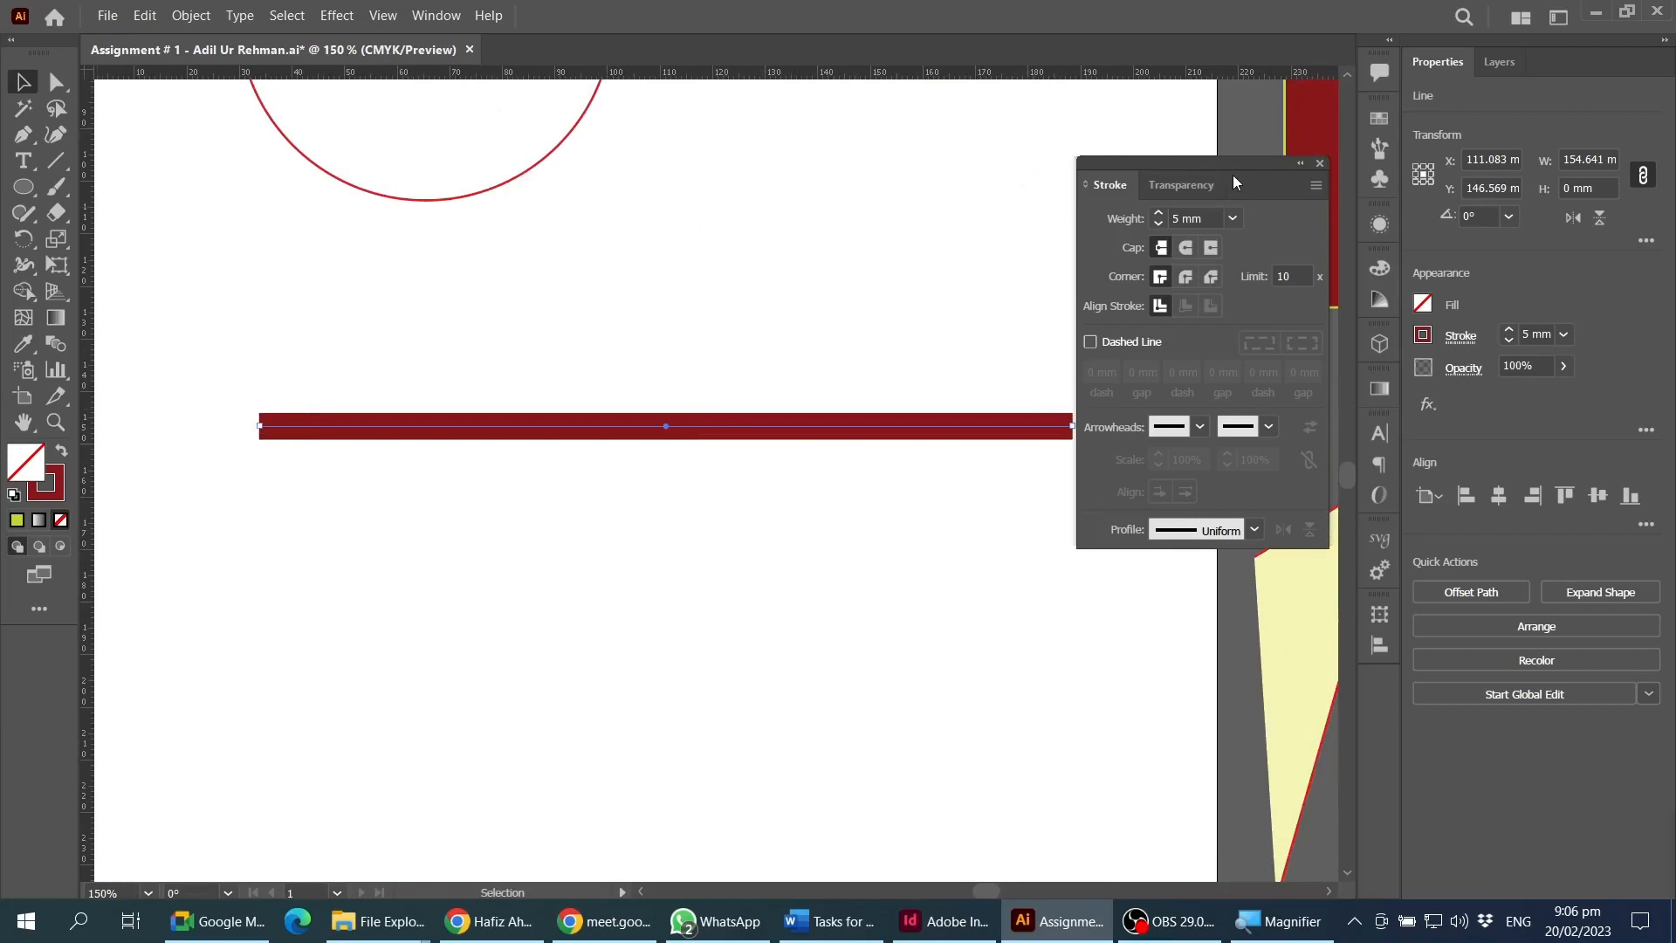
{"action": "left_click_drag", "start_coordinate": [1230, 185], "coordinate": [1302, 124]}
{"action": "left_click_drag", "start_coordinate": [695, 434], "coordinate": [669, 491]}
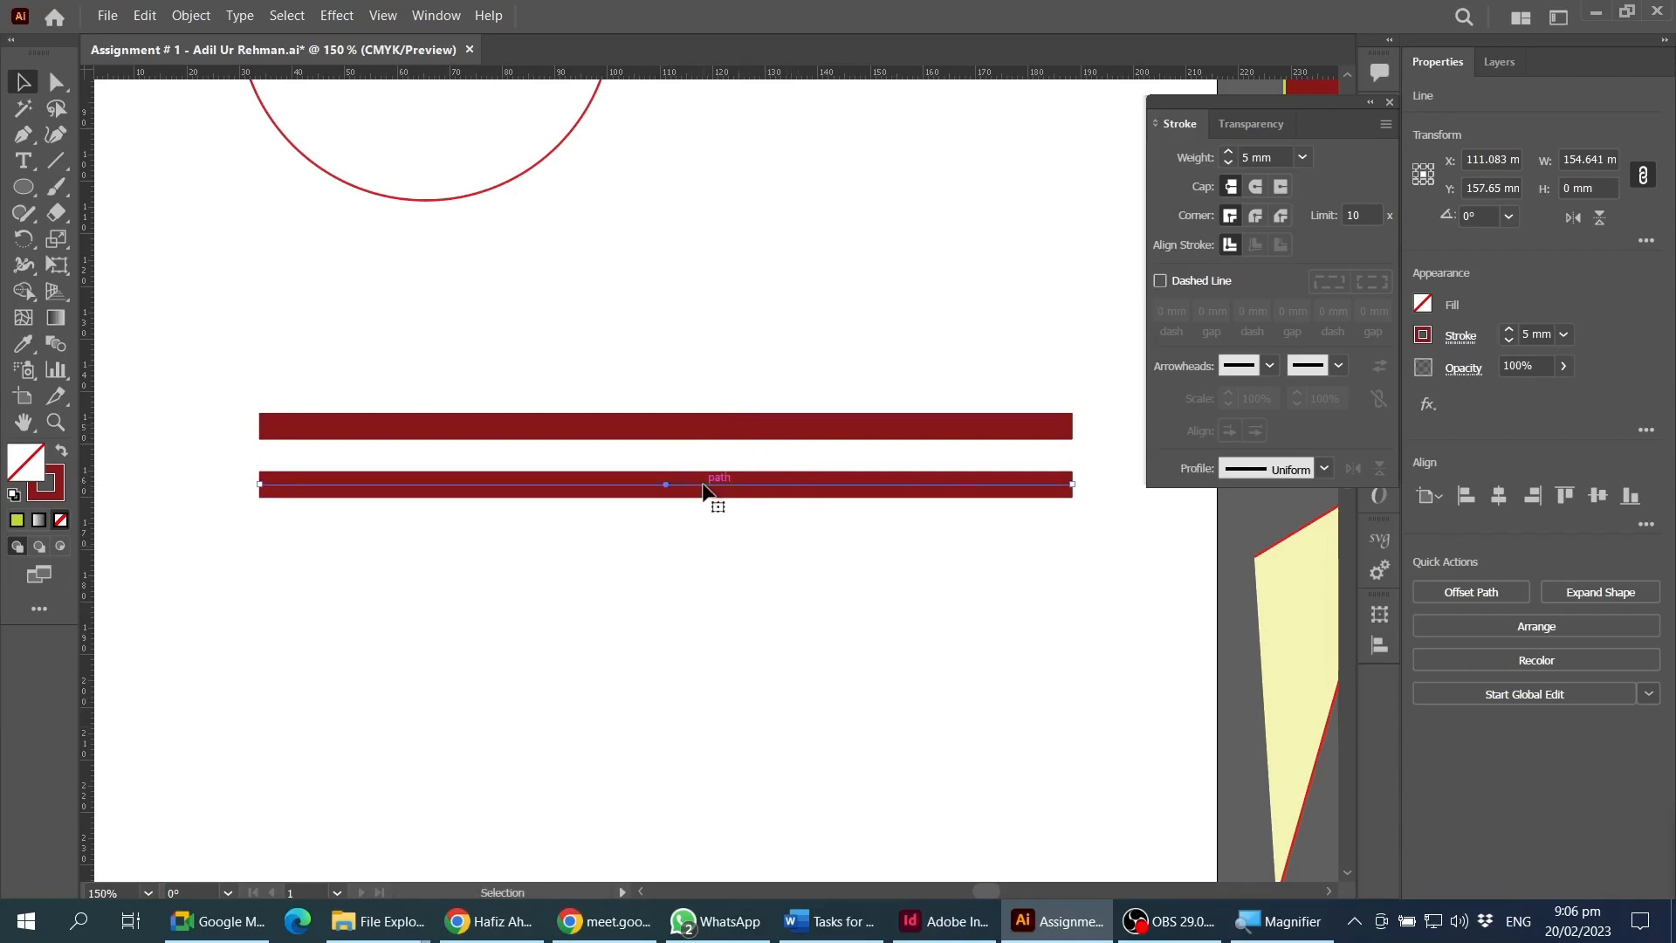
- Repeat the line duplication at the same 11 mm spacing until 20 lines run down past the artboard
{"action": "key", "text": "ctrl"}
{"action": "key", "text": "ctrl+d"}
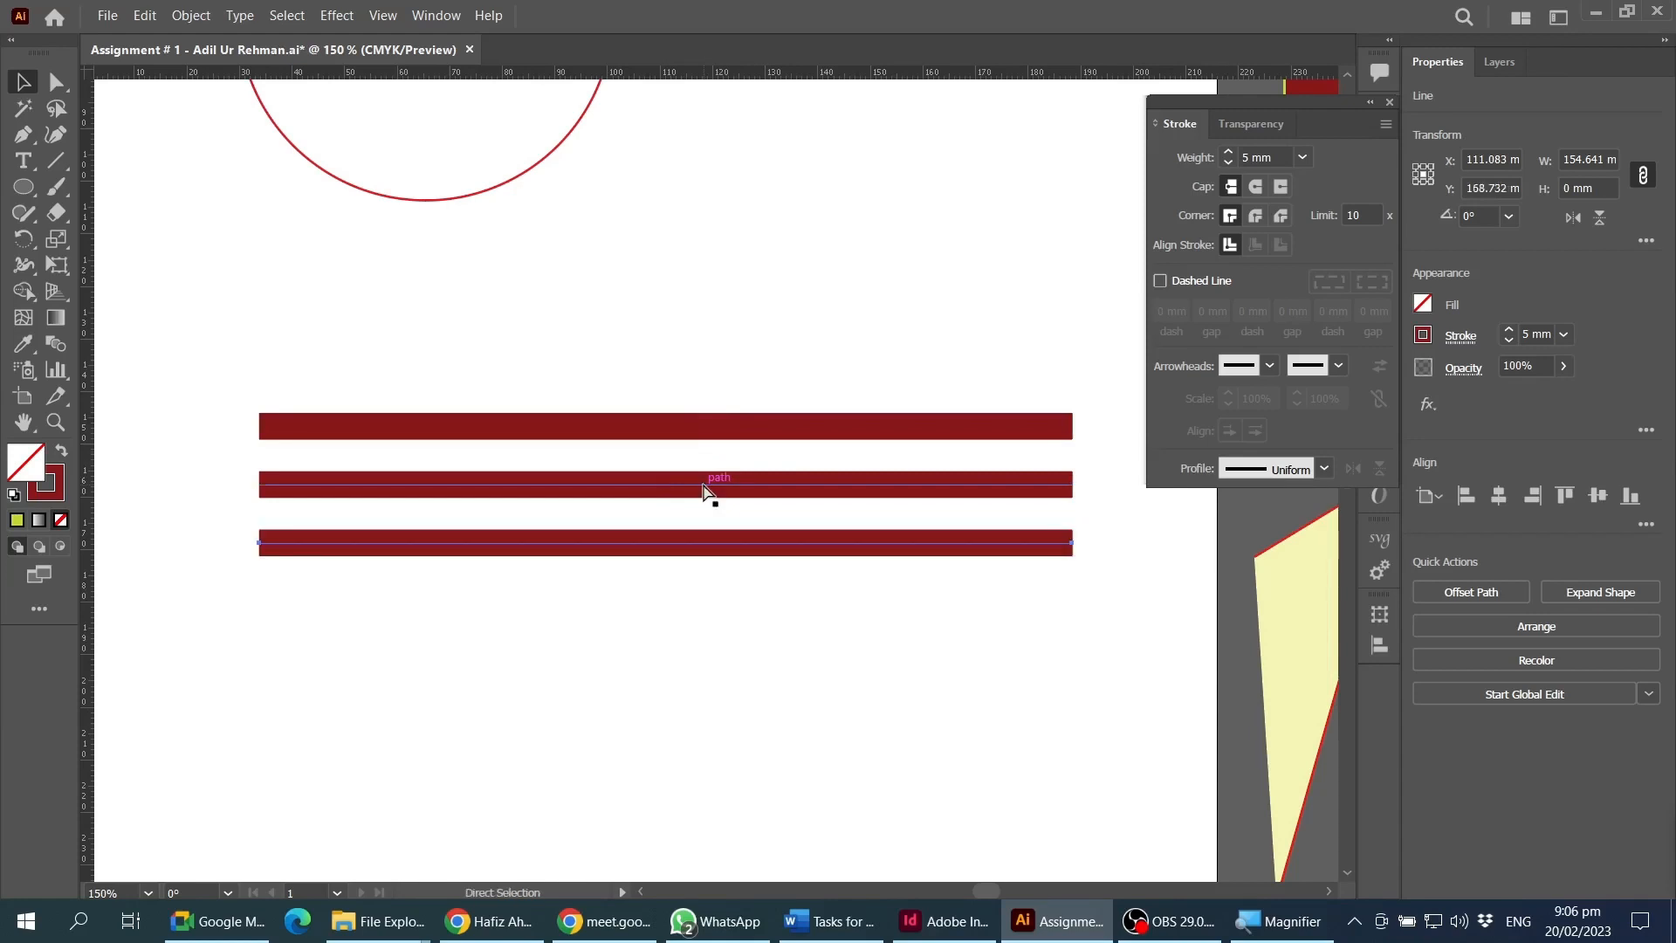
{"action": "scroll", "coordinate": [706, 491], "scroll_direction": "down", "scroll_amount": 1}
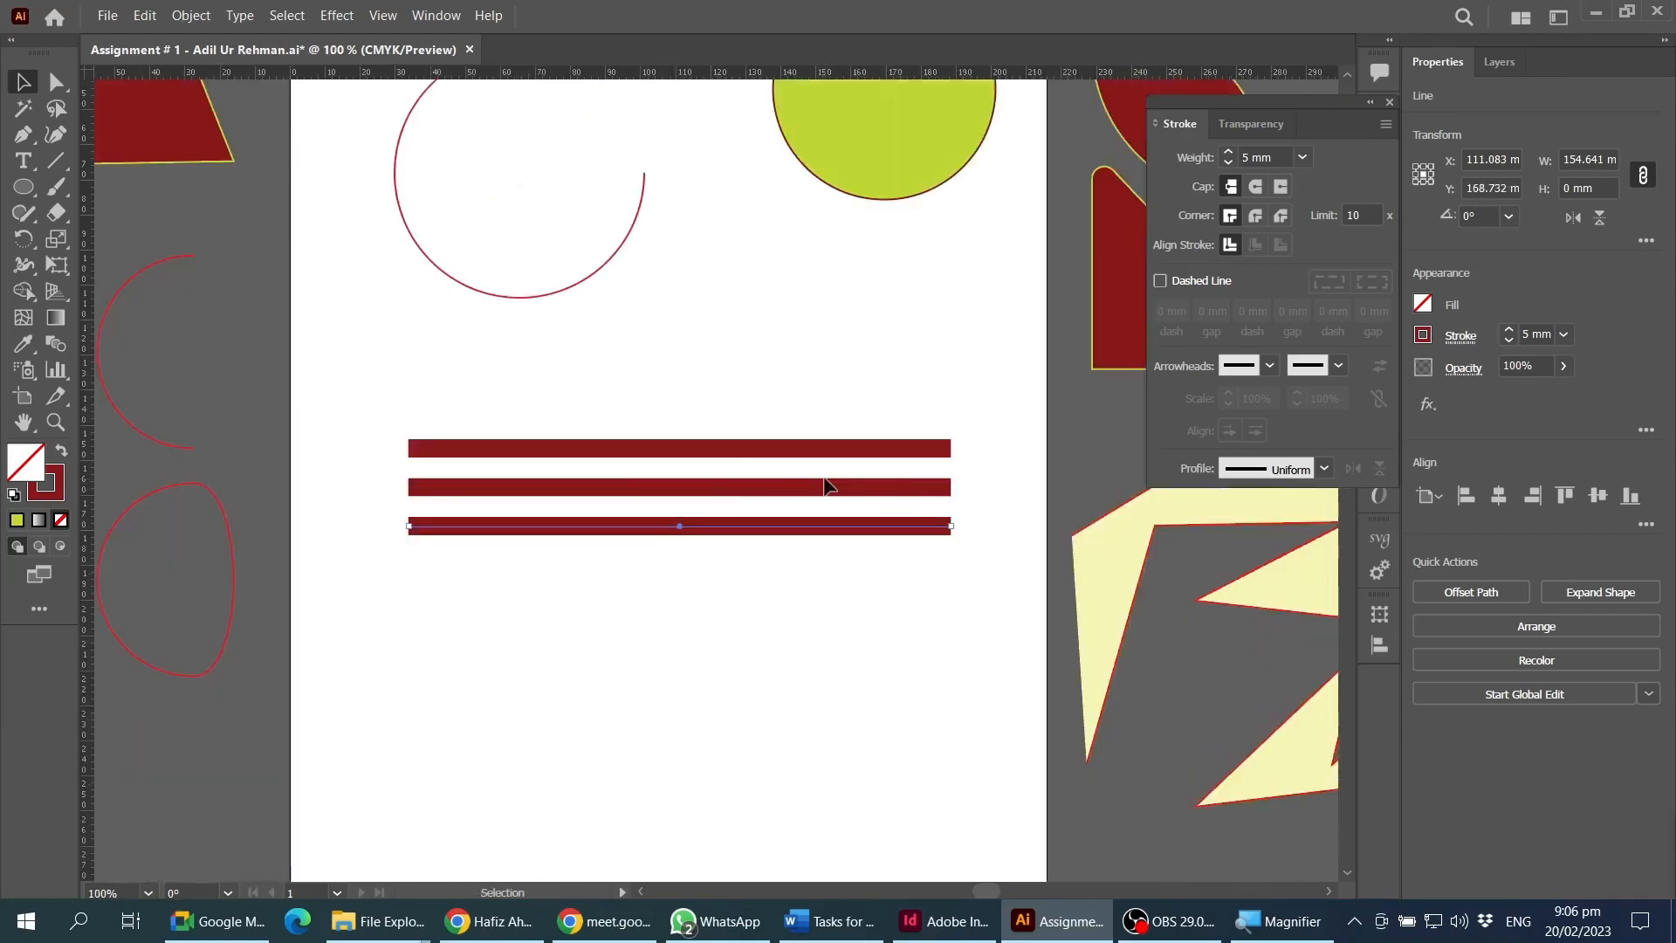
{"action": "scroll", "coordinate": [829, 487], "scroll_direction": "down", "scroll_amount": 1}
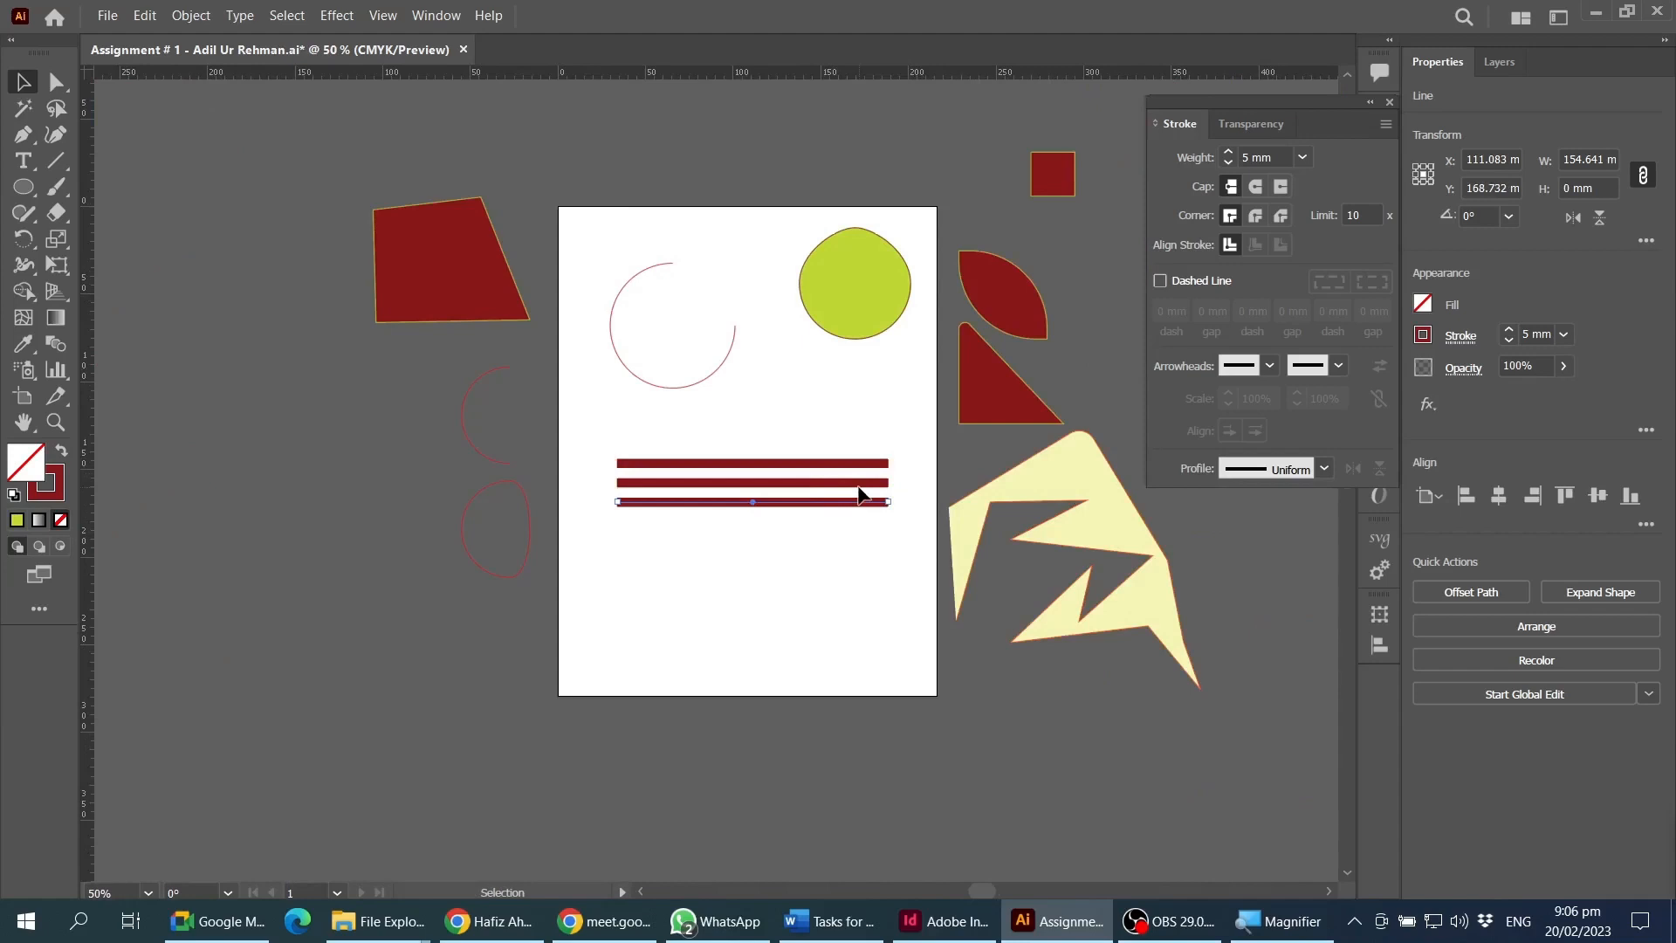
{"action": "key", "text": "ctrl+d"}
{"action": "key", "text": "ctrl+d"}
{"action": "key", "text": "ctrl+d"}
{"action": "key", "text": "ctrl+d"}
{"action": "key", "text": "ctrl+d"}
{"action": "key", "text": "ctrl+d"}
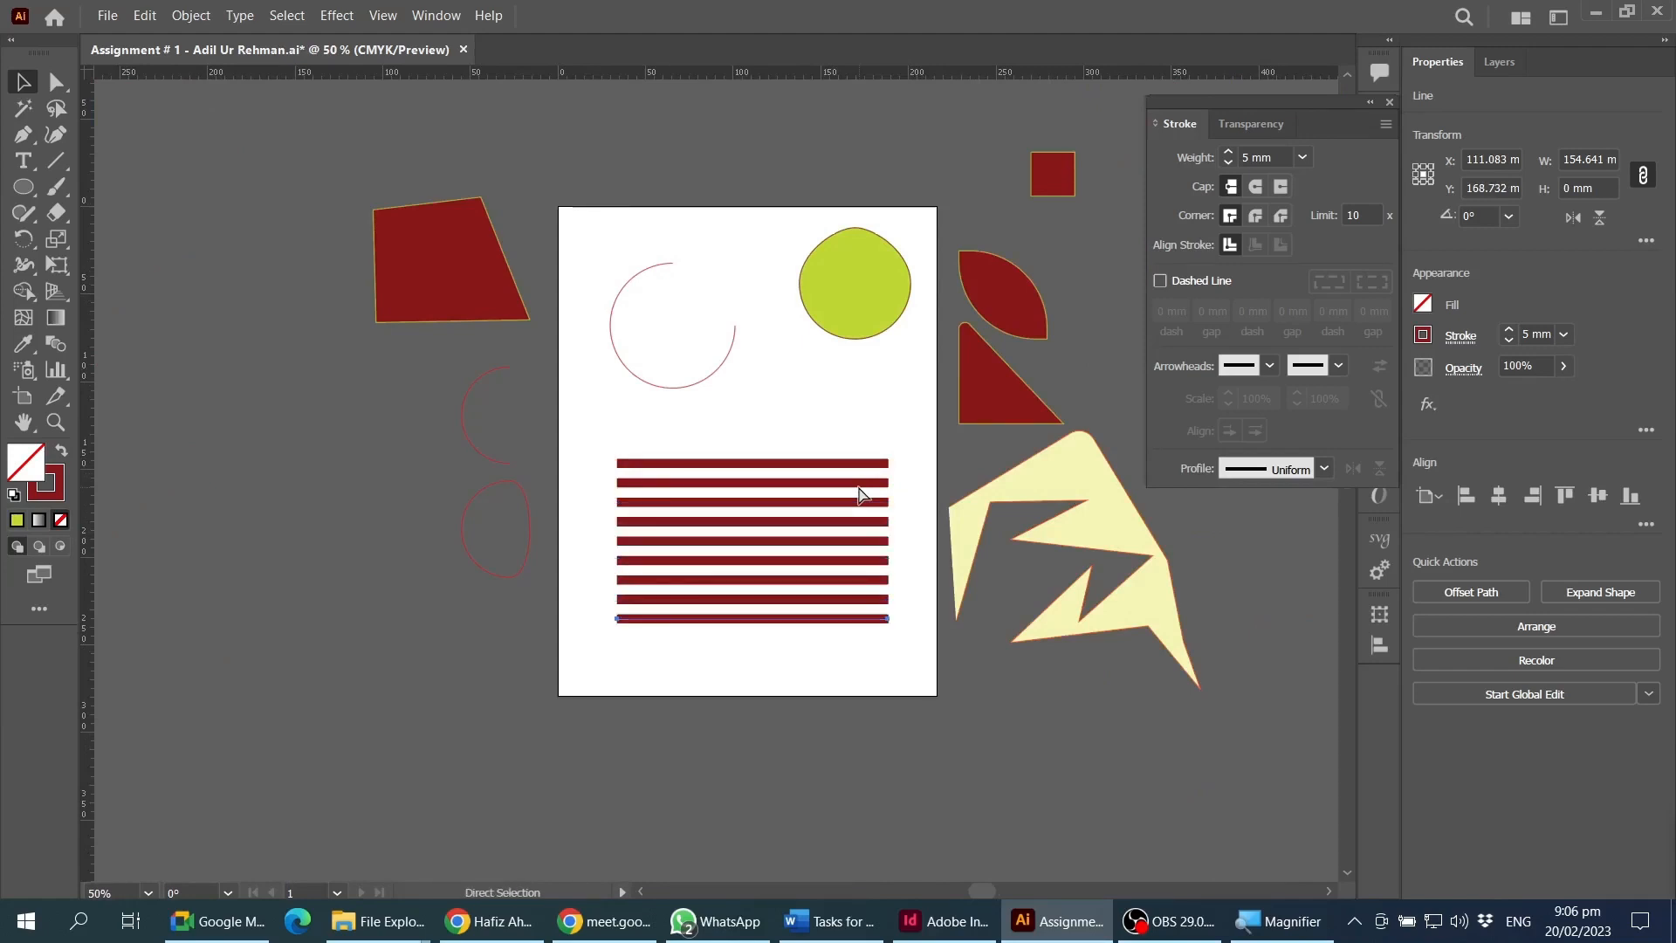
{"action": "key", "text": "ctrl+d"}
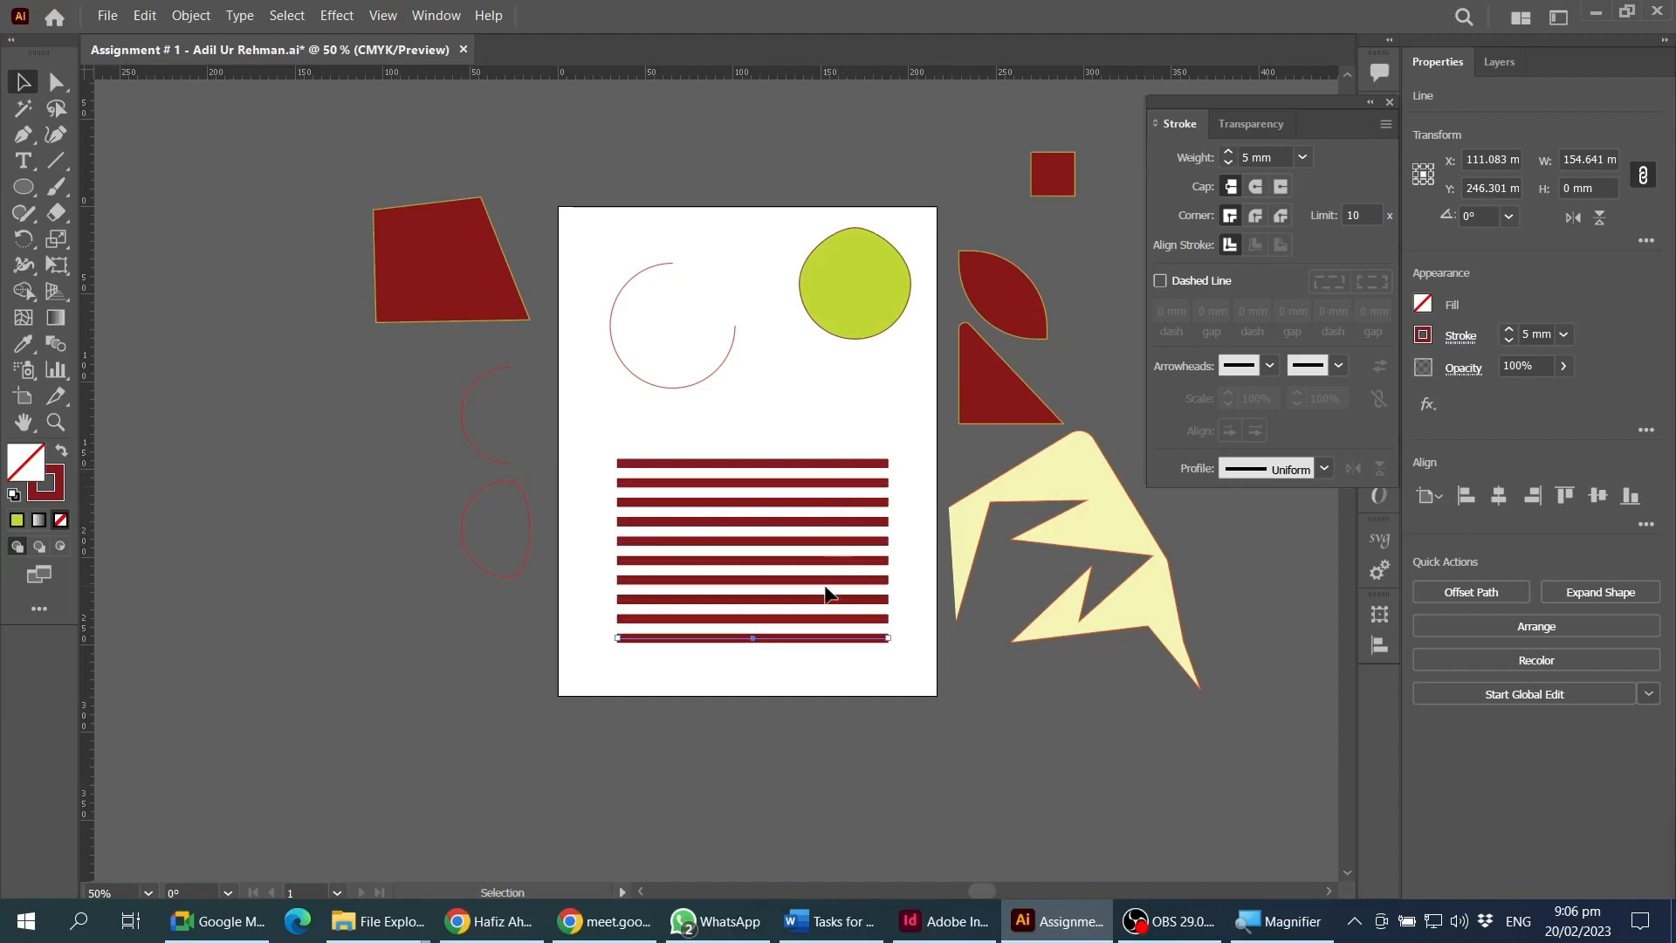
{"action": "key", "text": "ctrl+d"}
{"action": "key", "text": "ctrl+d"}
{"action": "key", "text": "ctrl+d"}
{"action": "key", "text": "ctrl+d"}
{"action": "key", "text": "ctrl+d"}
{"action": "key", "text": "ctrl+d"}
{"action": "key", "text": "ctrl+d"}
{"action": "key", "text": "ctrl+d"}
{"action": "key", "text": "ctrl+d"}
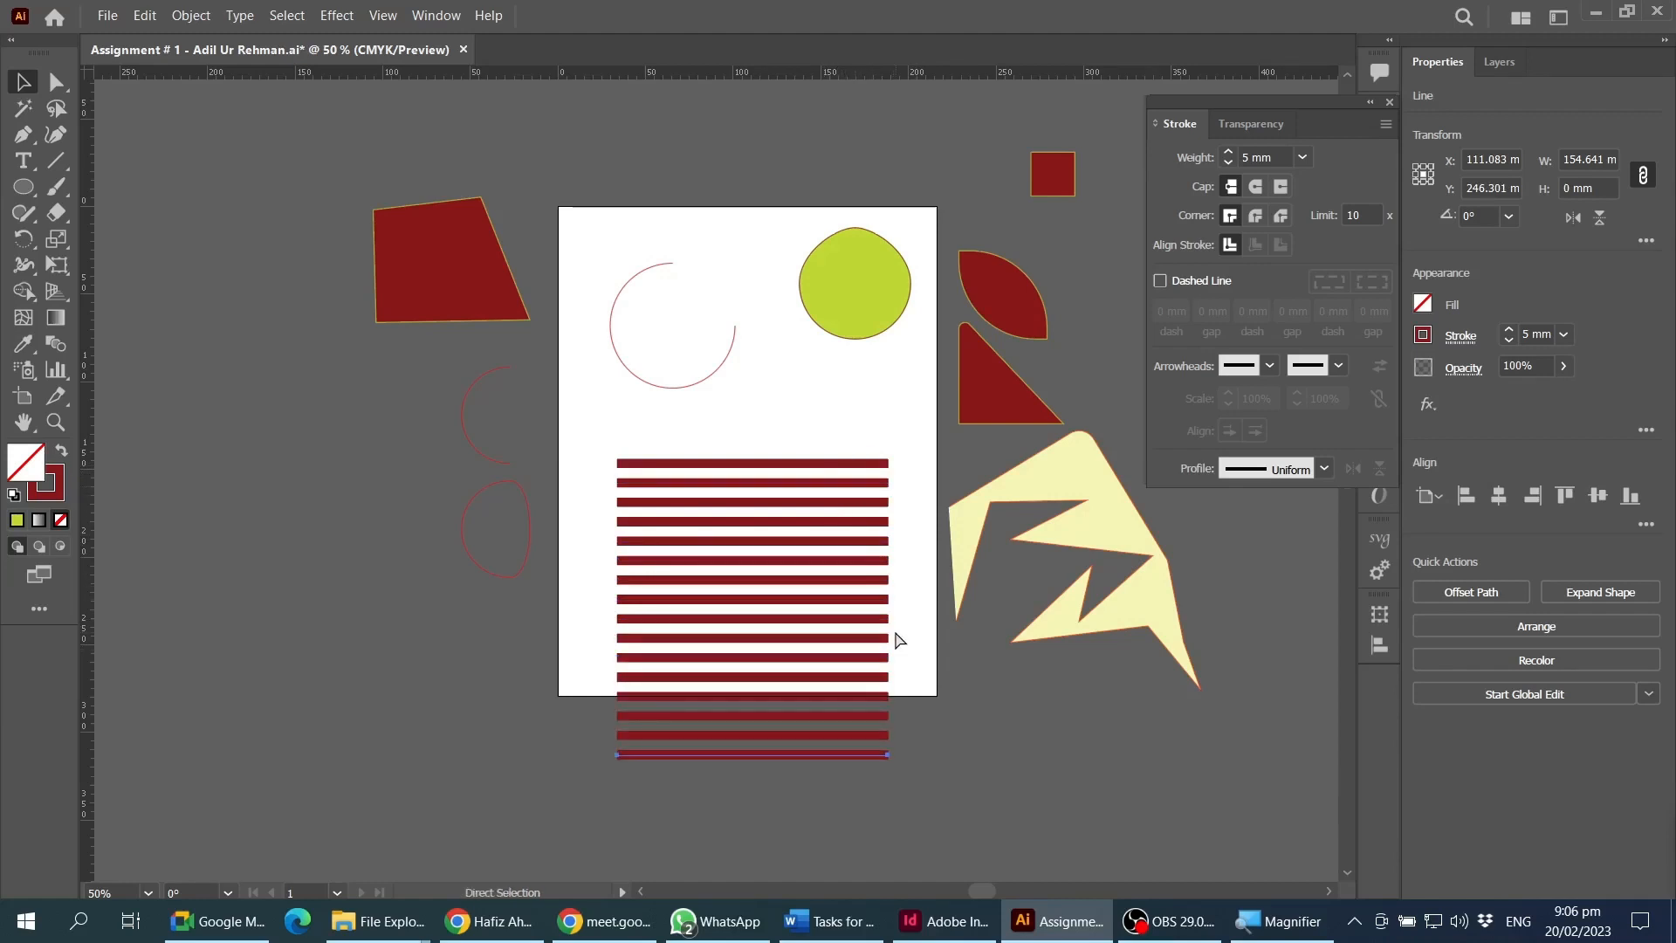
{"action": "key", "text": "ctrl+d"}
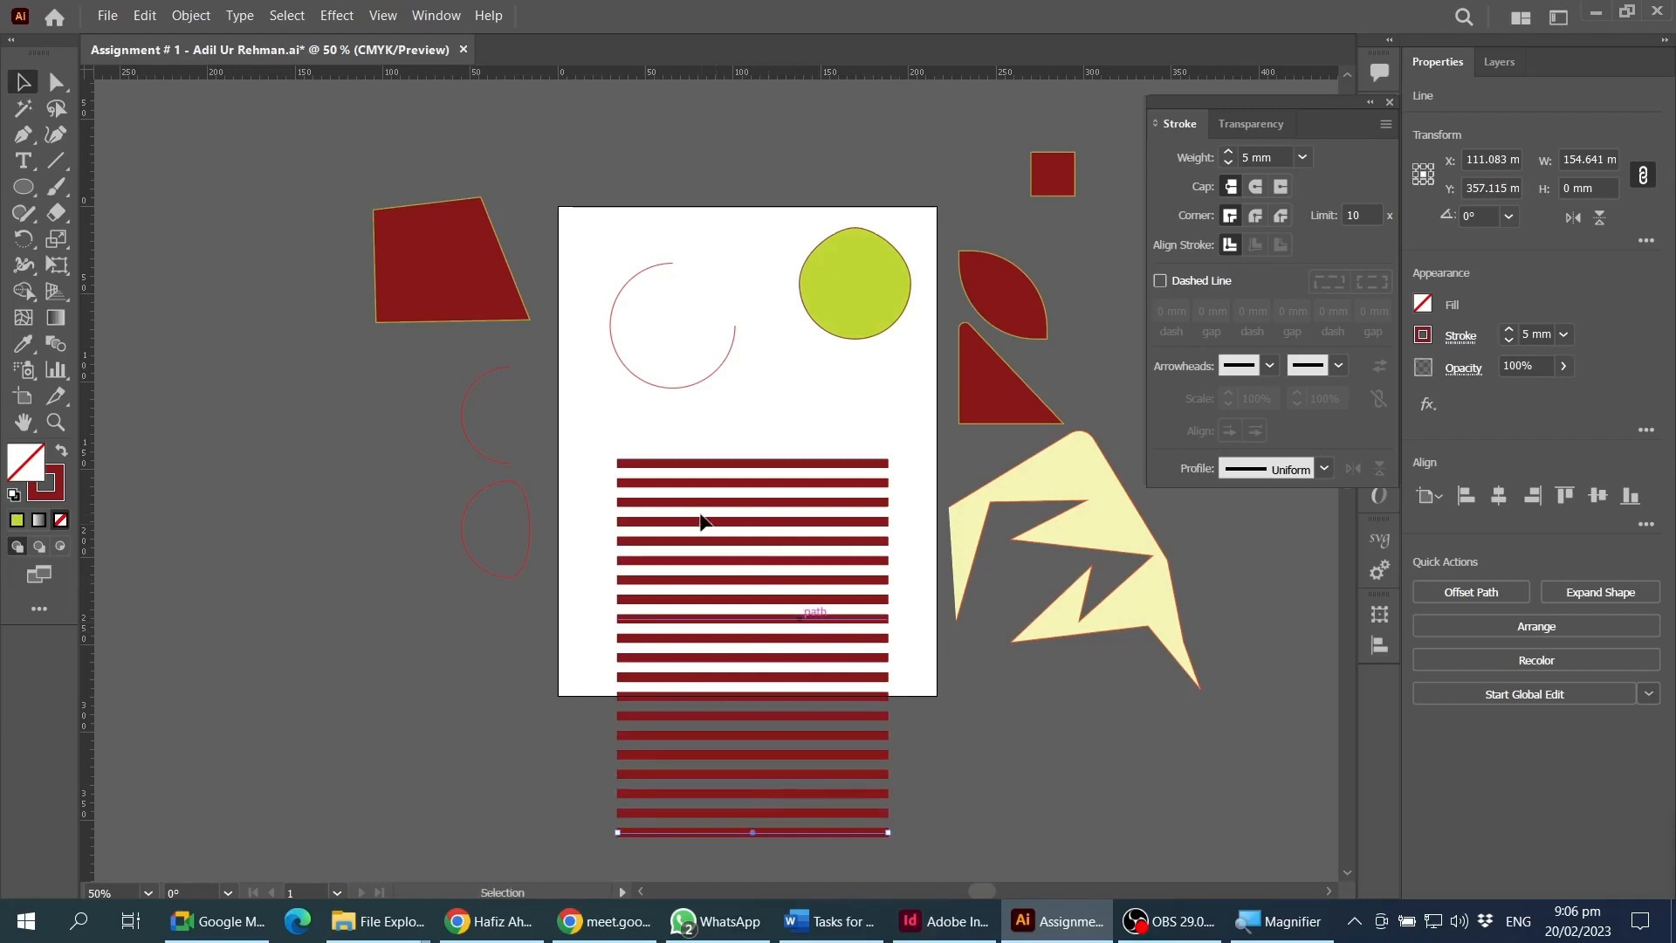
- Delete all the duplicated lines except the top four and clear the selection
{"action": "scroll", "coordinate": [733, 506], "scroll_direction": "down", "scroll_amount": 2}
{"action": "left_click_drag", "start_coordinate": [908, 807], "coordinate": [713, 479]}
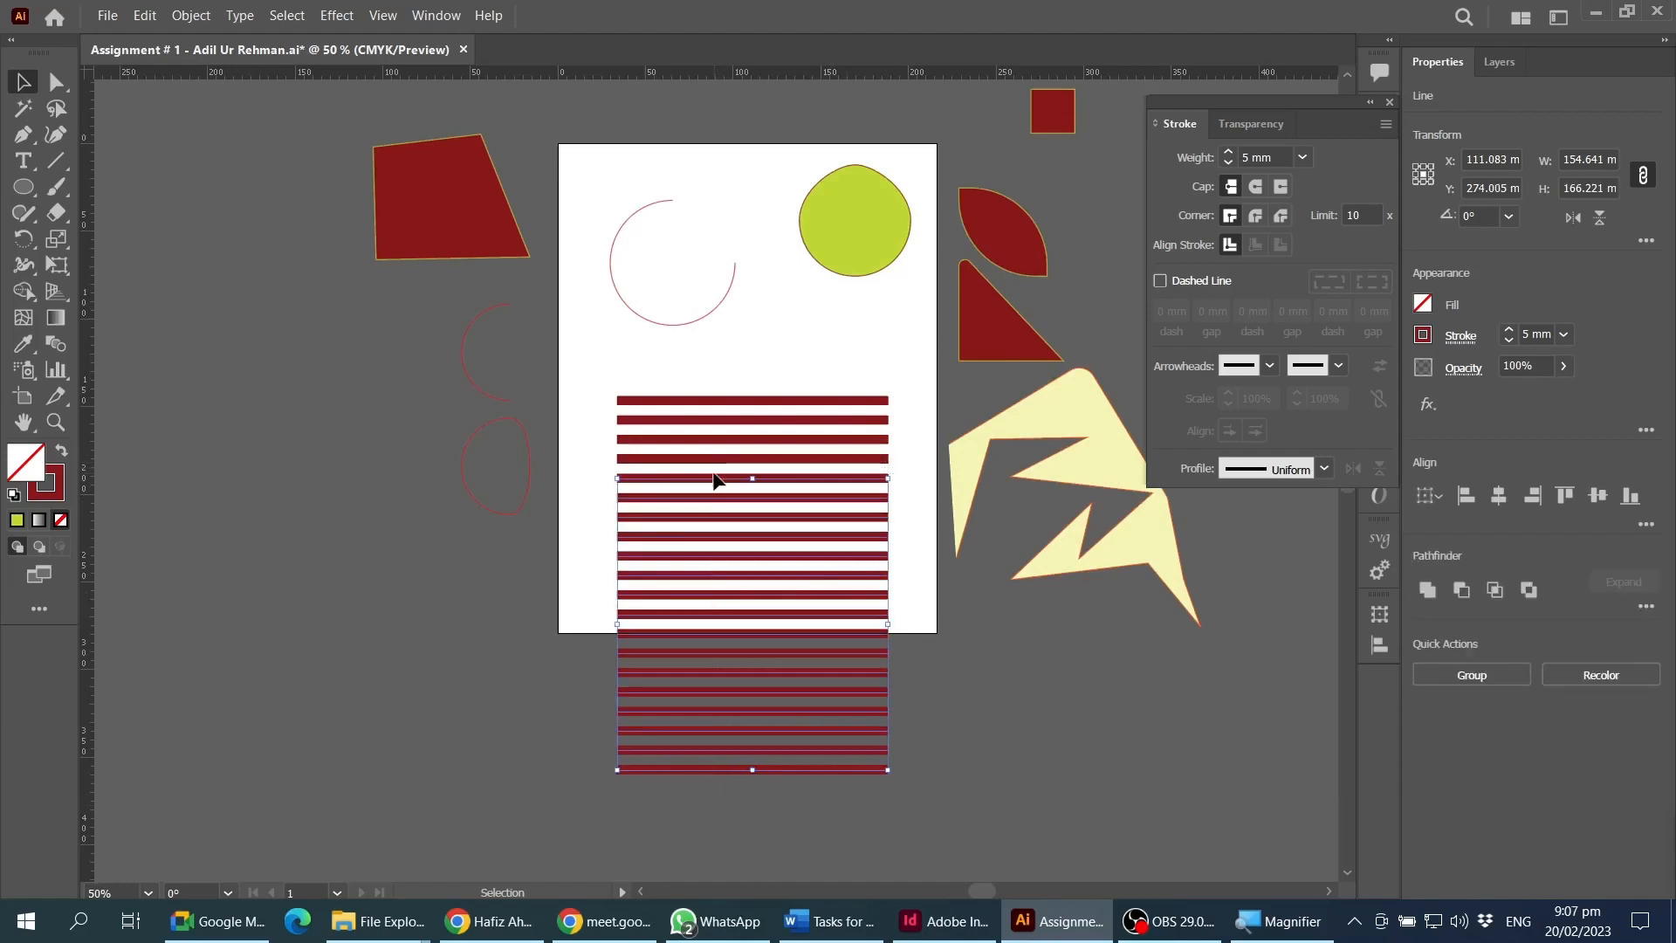
{"action": "key", "text": "Delete"}
{"action": "key", "text": "ctrl+equal"}
{"action": "key", "text": "ctrl+equal"}
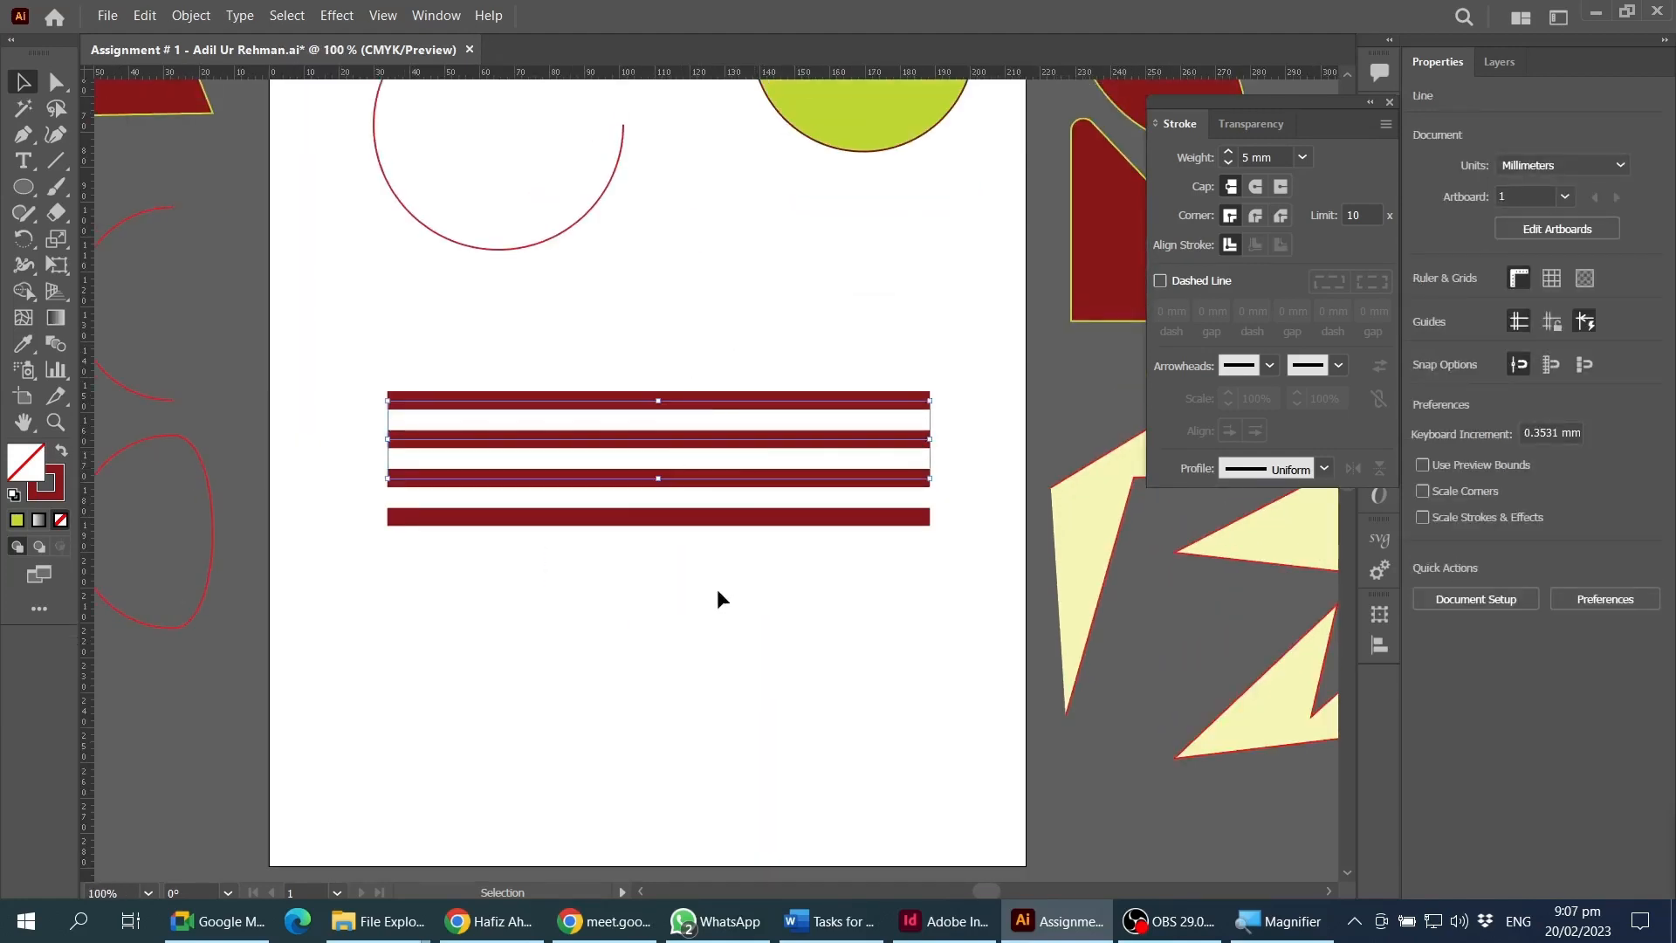
{"action": "left_click", "coordinate": [721, 599]}
- Spread the four lines apart vertically, with the lowest about 42 mm farther down and the highest slightly up
{"action": "left_click_drag", "start_coordinate": [729, 522], "coordinate": [730, 679]}
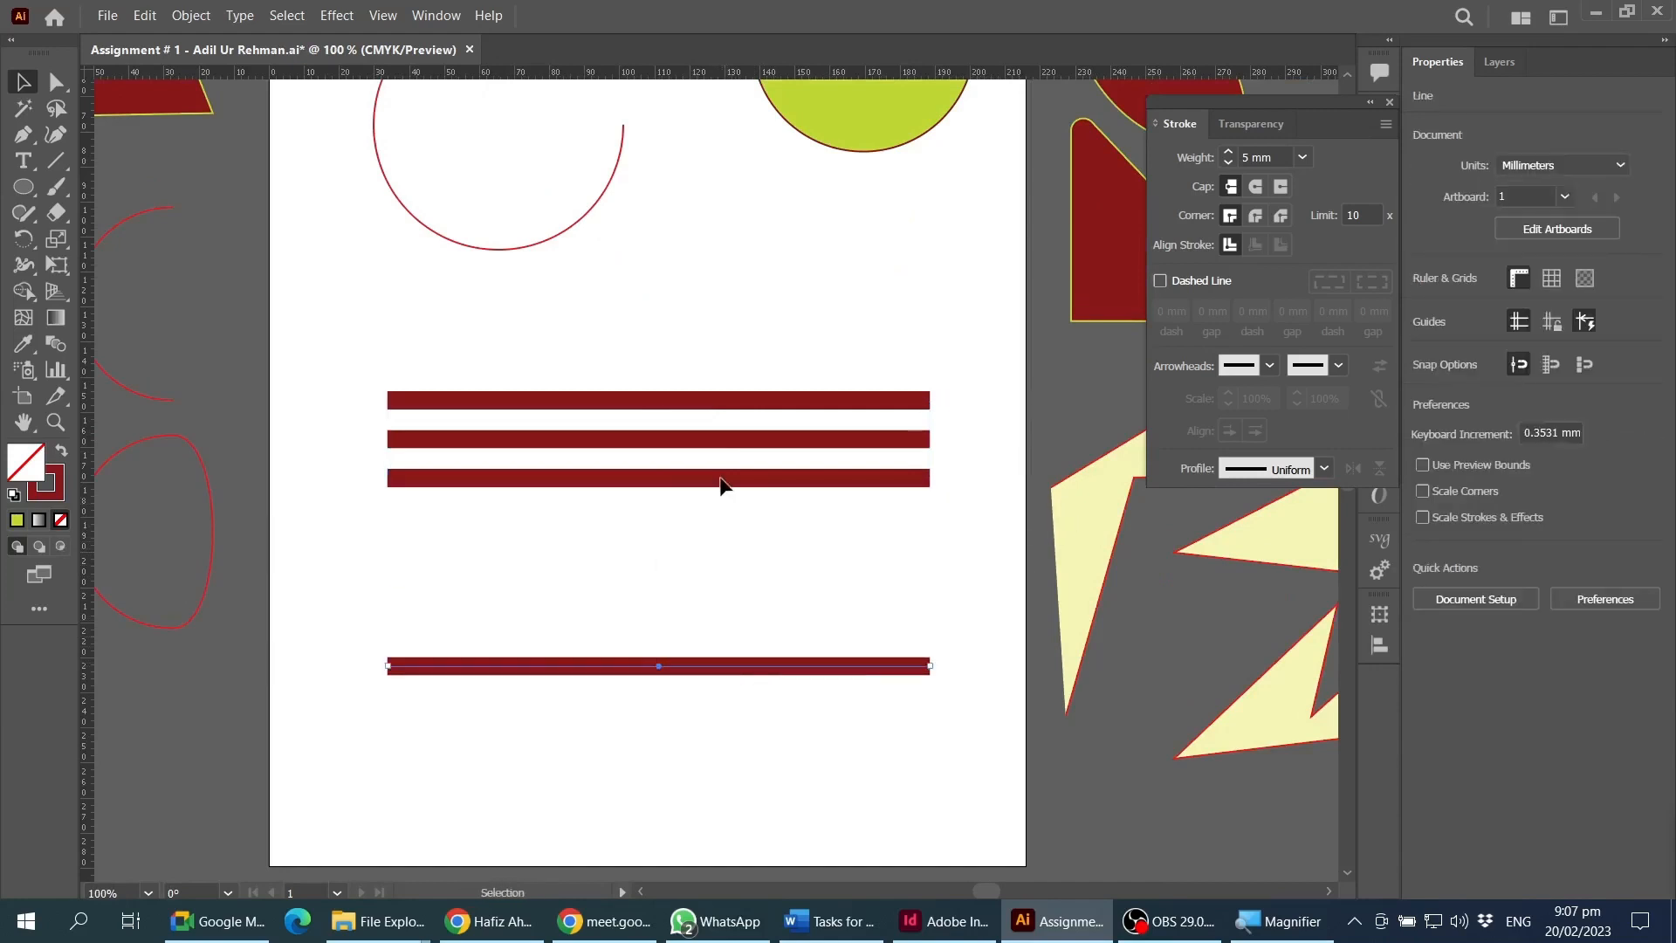
{"action": "left_click_drag", "start_coordinate": [721, 485], "coordinate": [720, 548]}
{"action": "left_click_drag", "start_coordinate": [730, 449], "coordinate": [729, 489]}
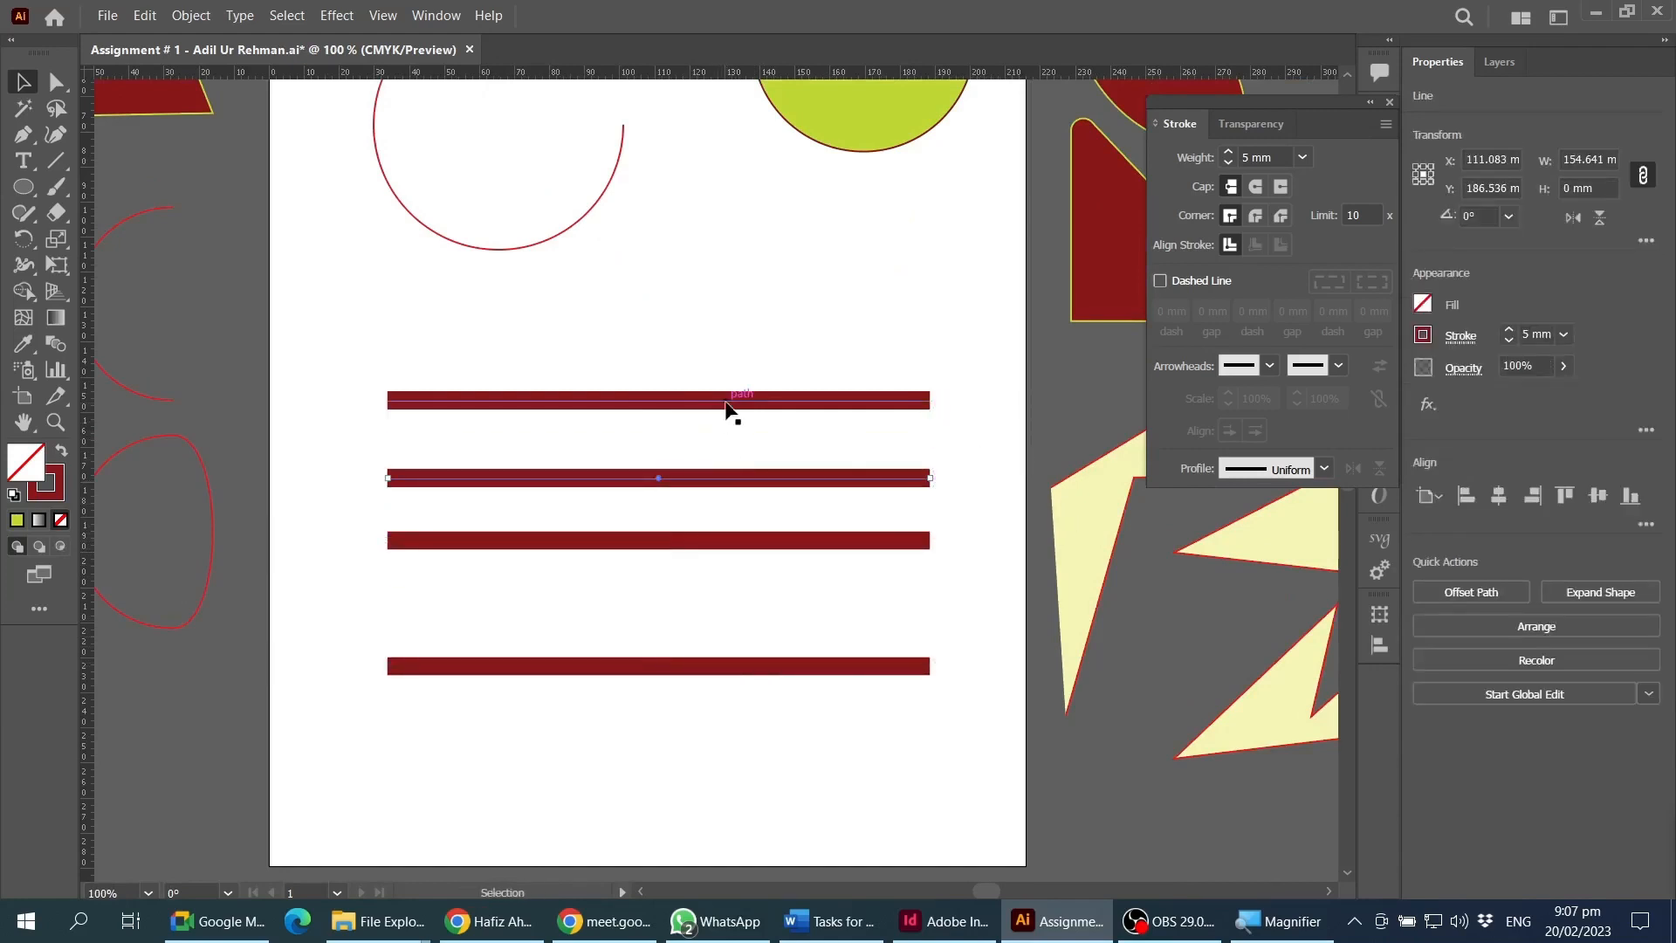
{"action": "left_click_drag", "start_coordinate": [725, 402], "coordinate": [729, 366]}
- Set the stroke weight of all four lines to 15 mm
{"action": "left_click_drag", "start_coordinate": [635, 295], "coordinate": [811, 867]}
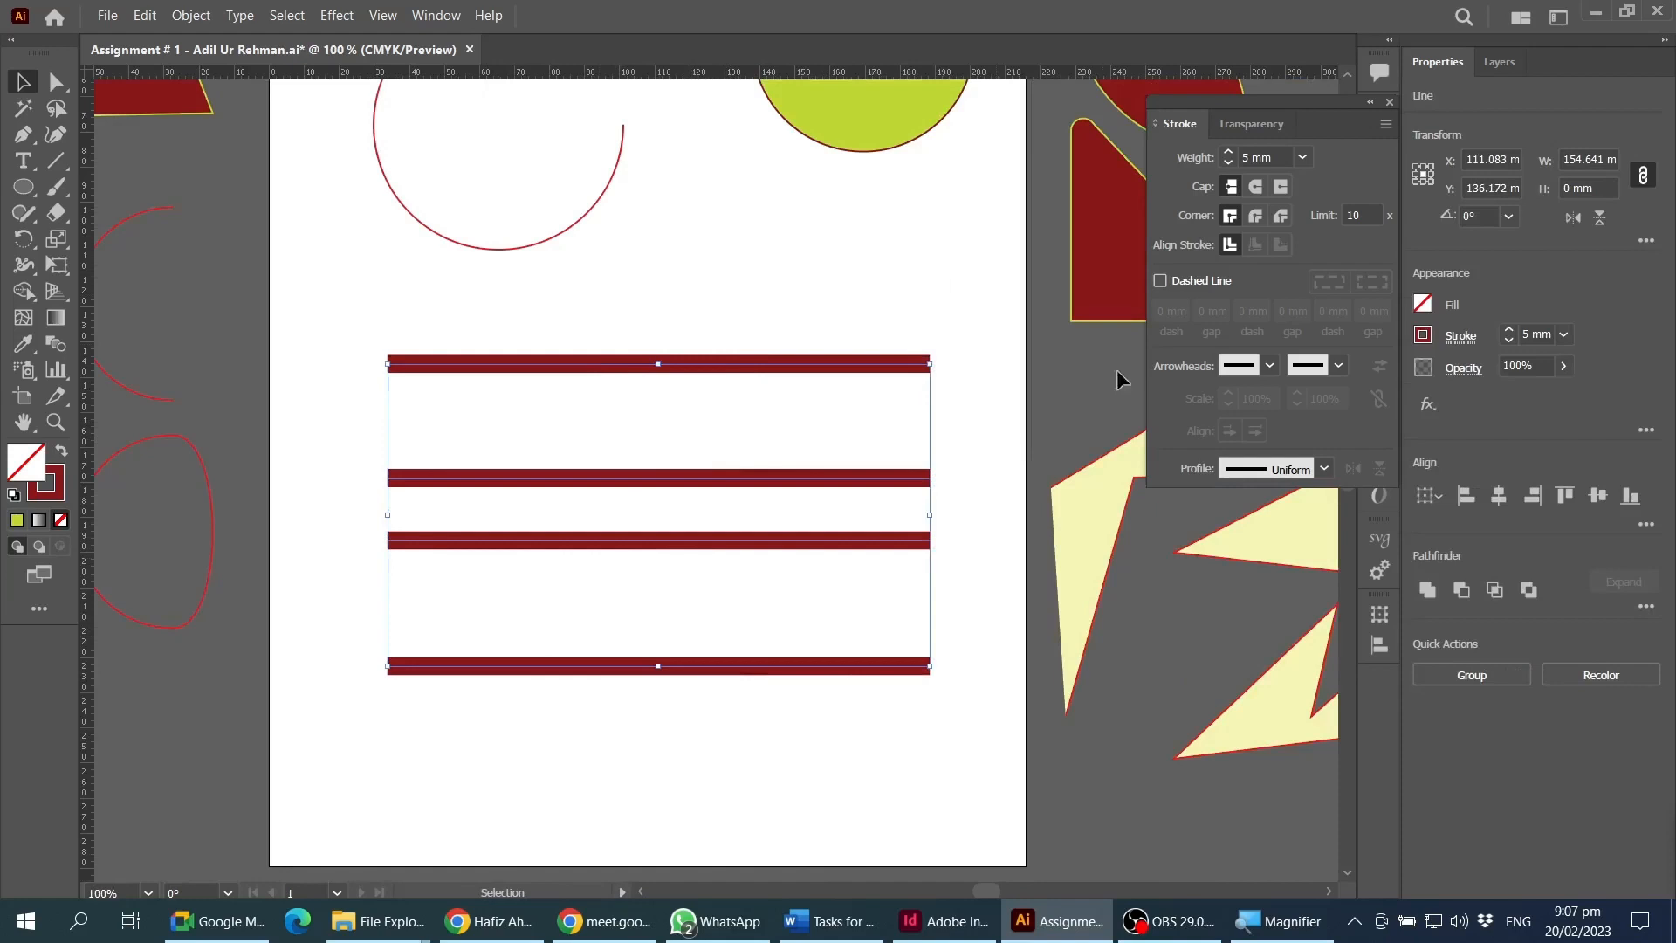
{"action": "double_click", "coordinate": [1256, 158]}
{"action": "type", "text": "15"}
{"action": "key", "text": "Return"}
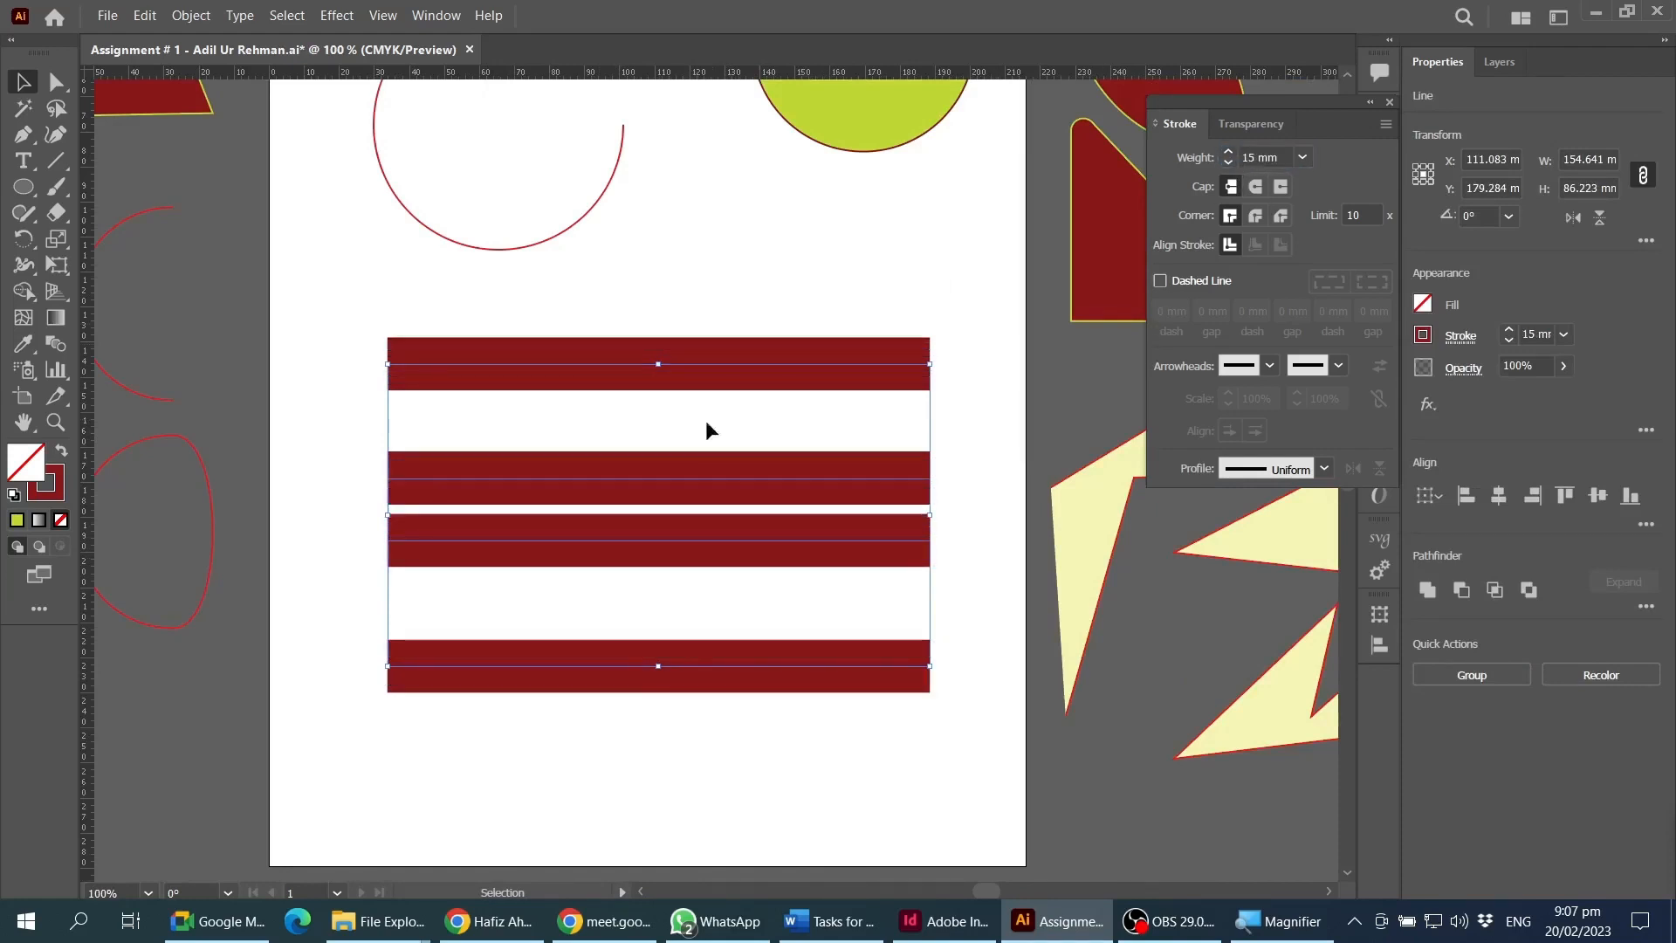
- Even out the gaps by moving the second line up about 7 mm and the third line slightly down
{"action": "left_click", "coordinate": [660, 433]}
{"action": "left_click_drag", "start_coordinate": [660, 477], "coordinate": [658, 451]}
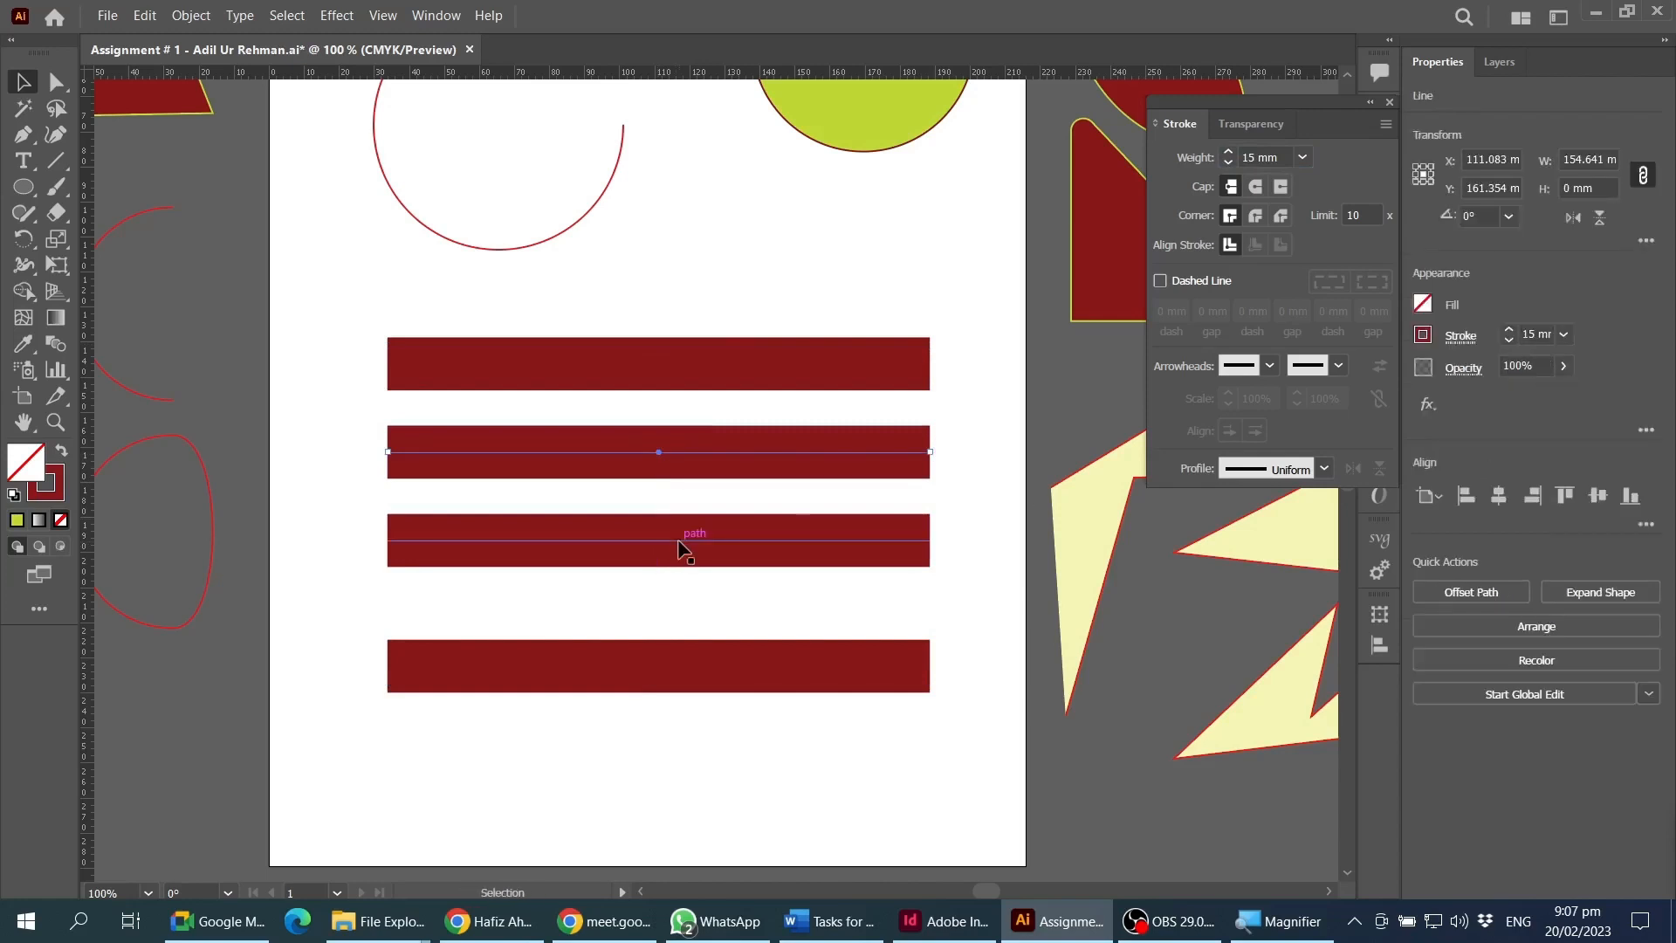
{"action": "left_click_drag", "start_coordinate": [679, 542], "coordinate": [679, 555]}
{"action": "left_click", "coordinate": [954, 471]}
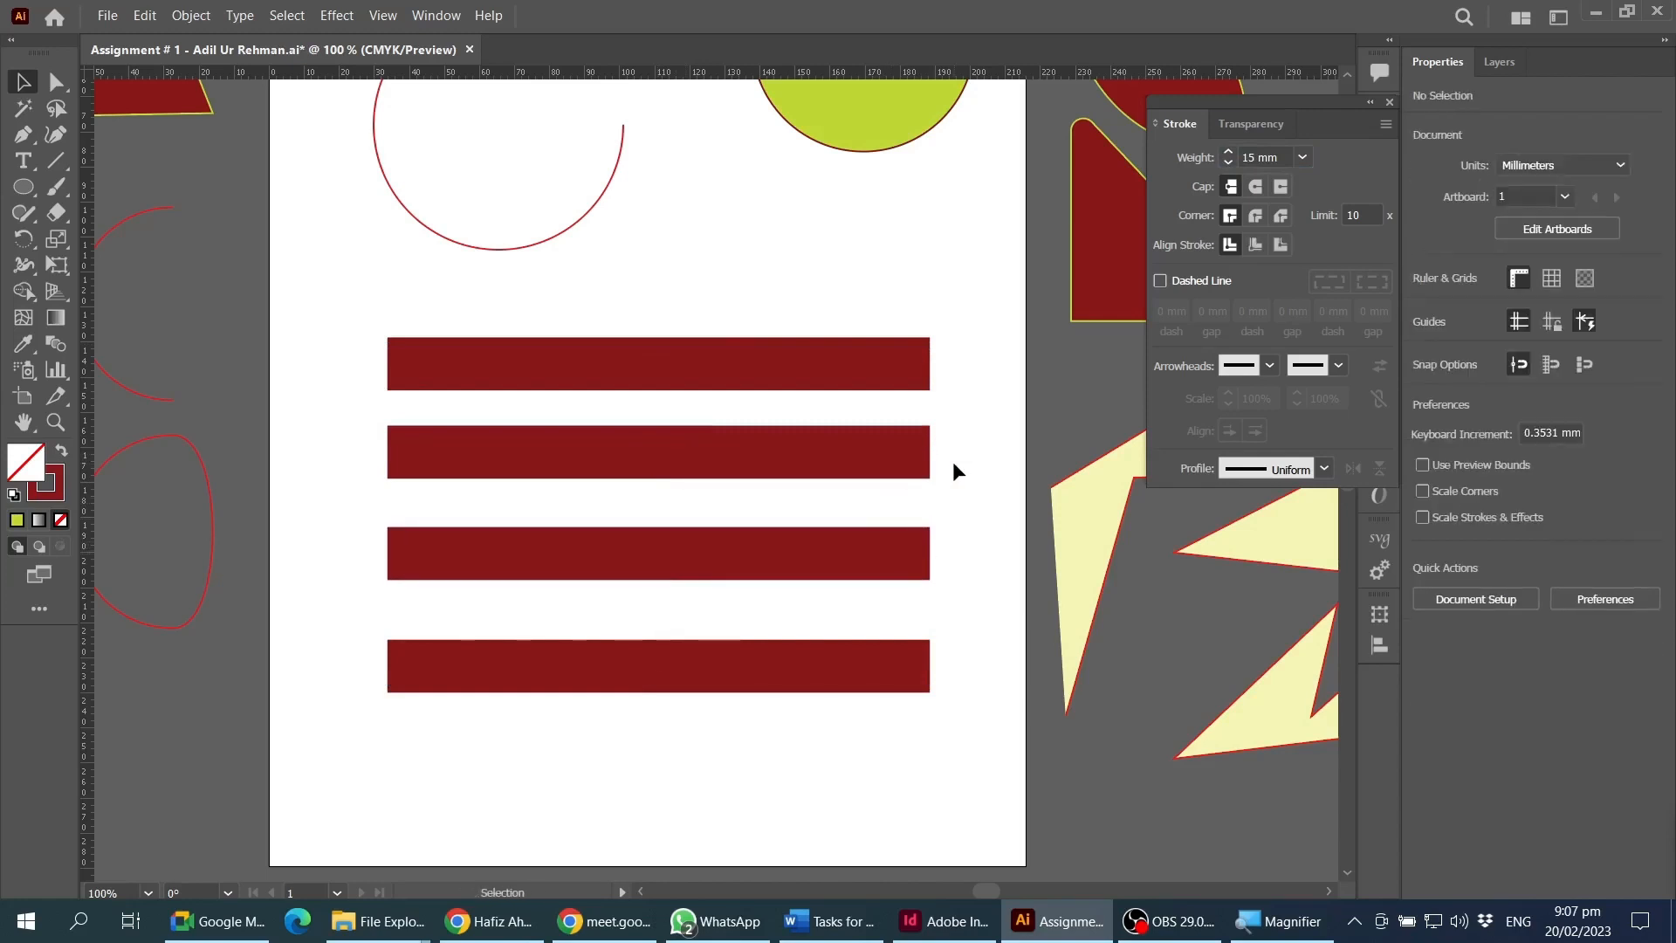
- Select the top line and place the stroke options close beside the lines
{"action": "scroll", "coordinate": [954, 472], "scroll_direction": "up", "scroll_amount": 1, "text": "alt"}
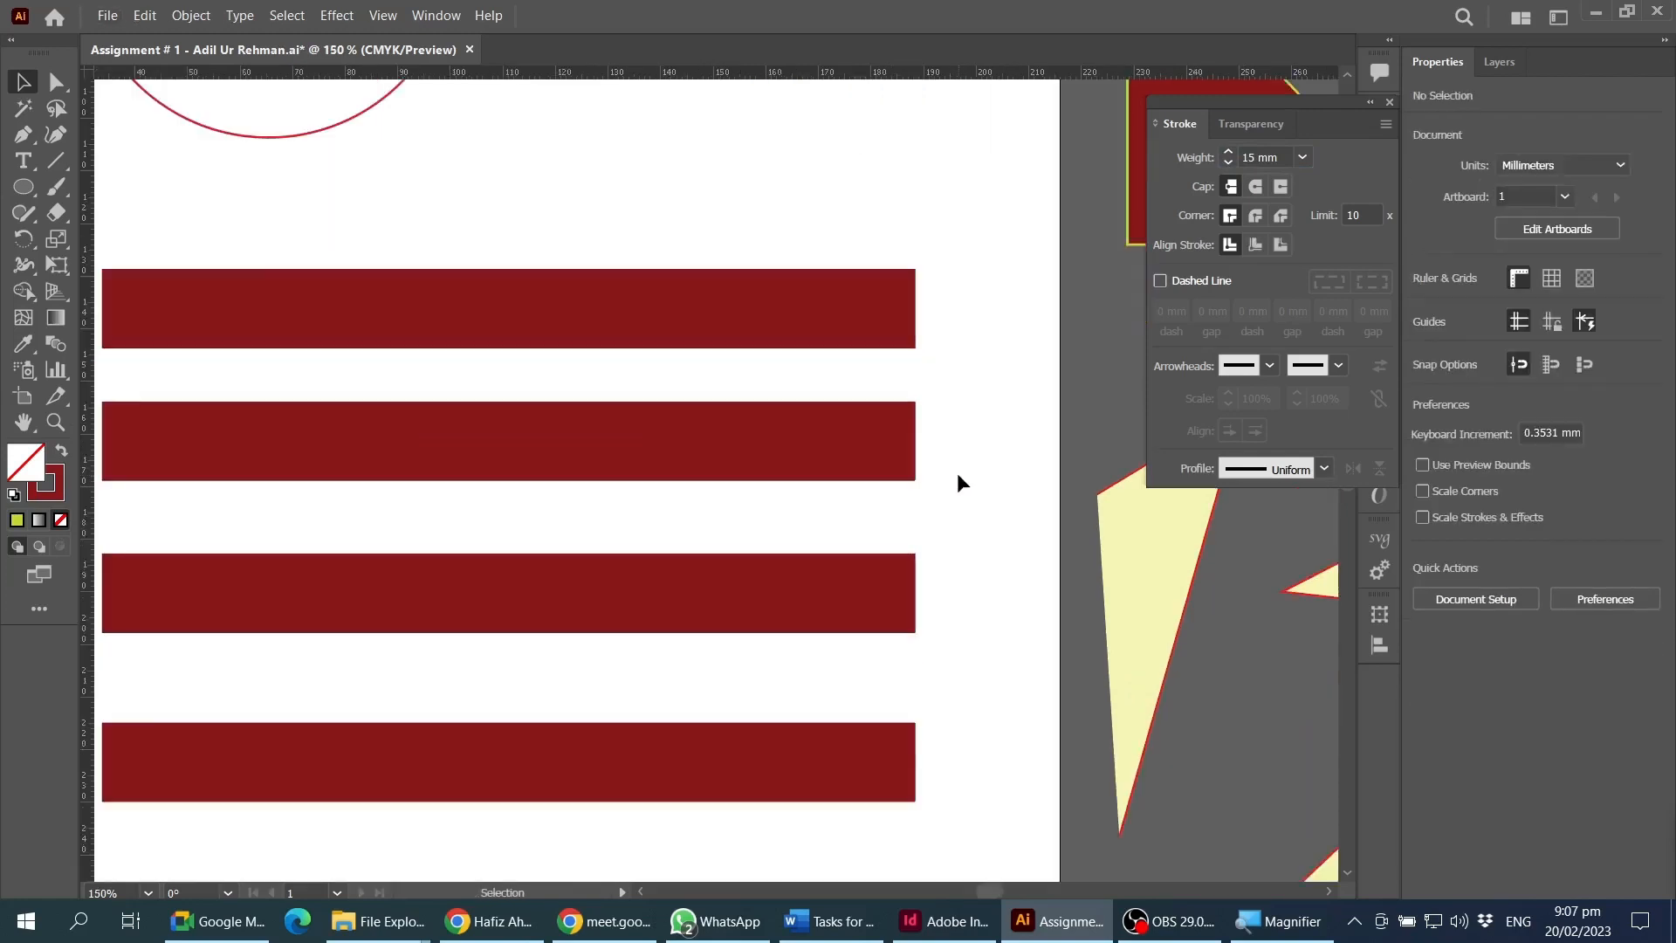
{"action": "left_click", "coordinate": [683, 312]}
{"action": "scroll", "coordinate": [842, 405], "scroll_direction": "left", "scroll_amount": 3}
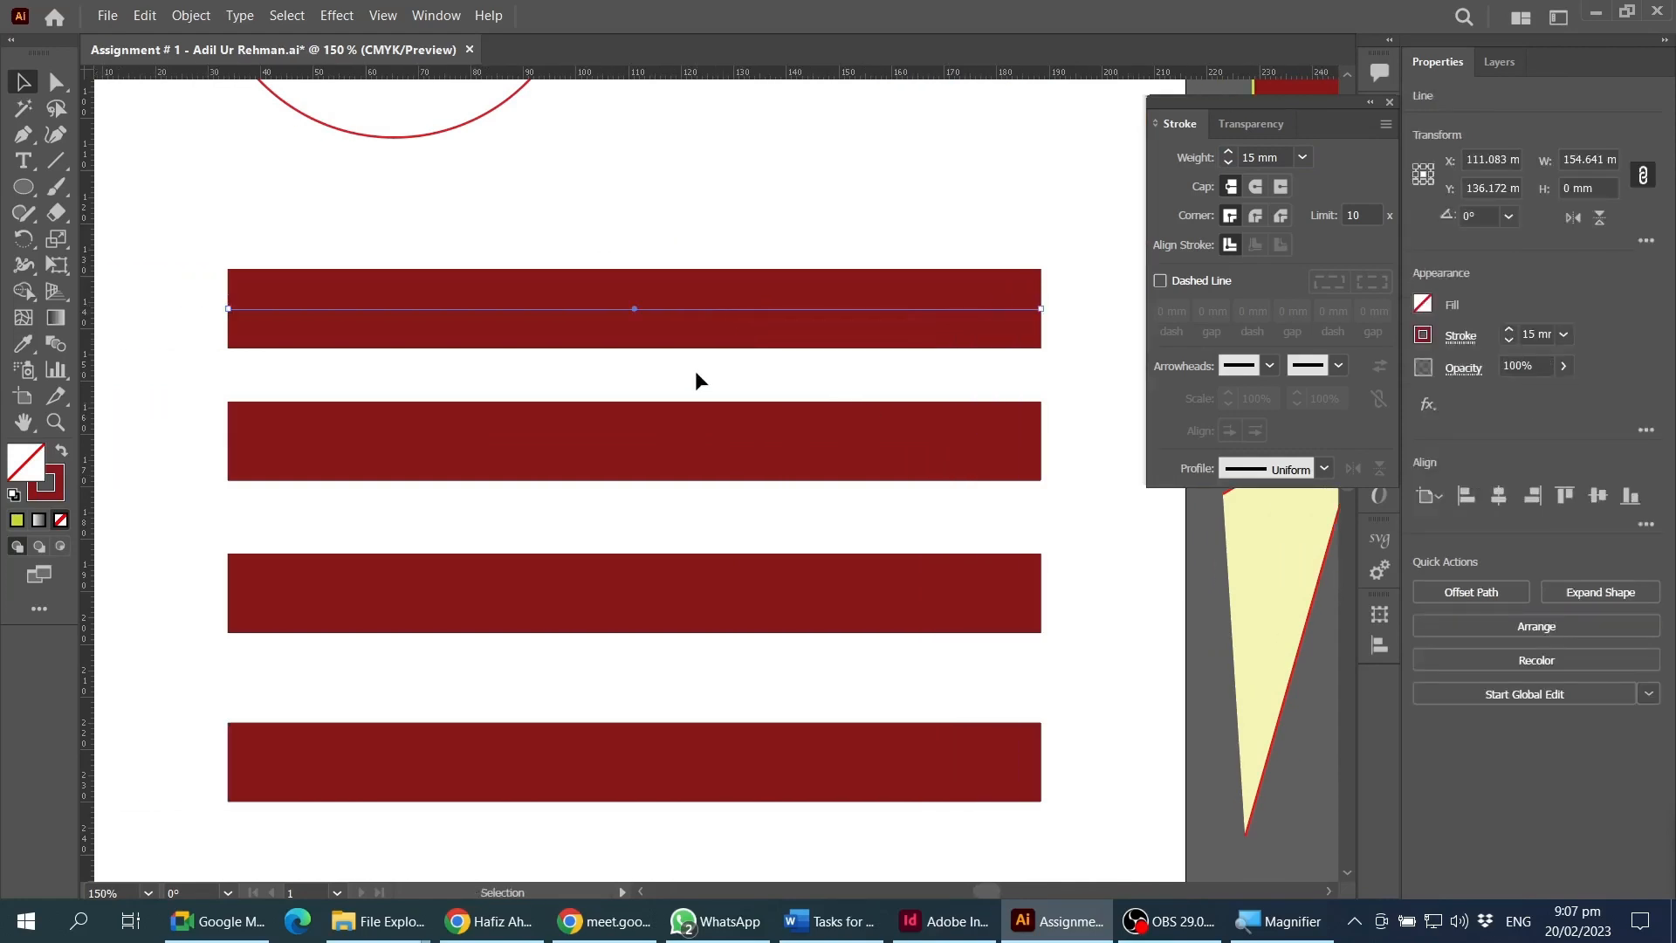
{"action": "left_click_drag", "start_coordinate": [1257, 102], "coordinate": [1190, 177]}
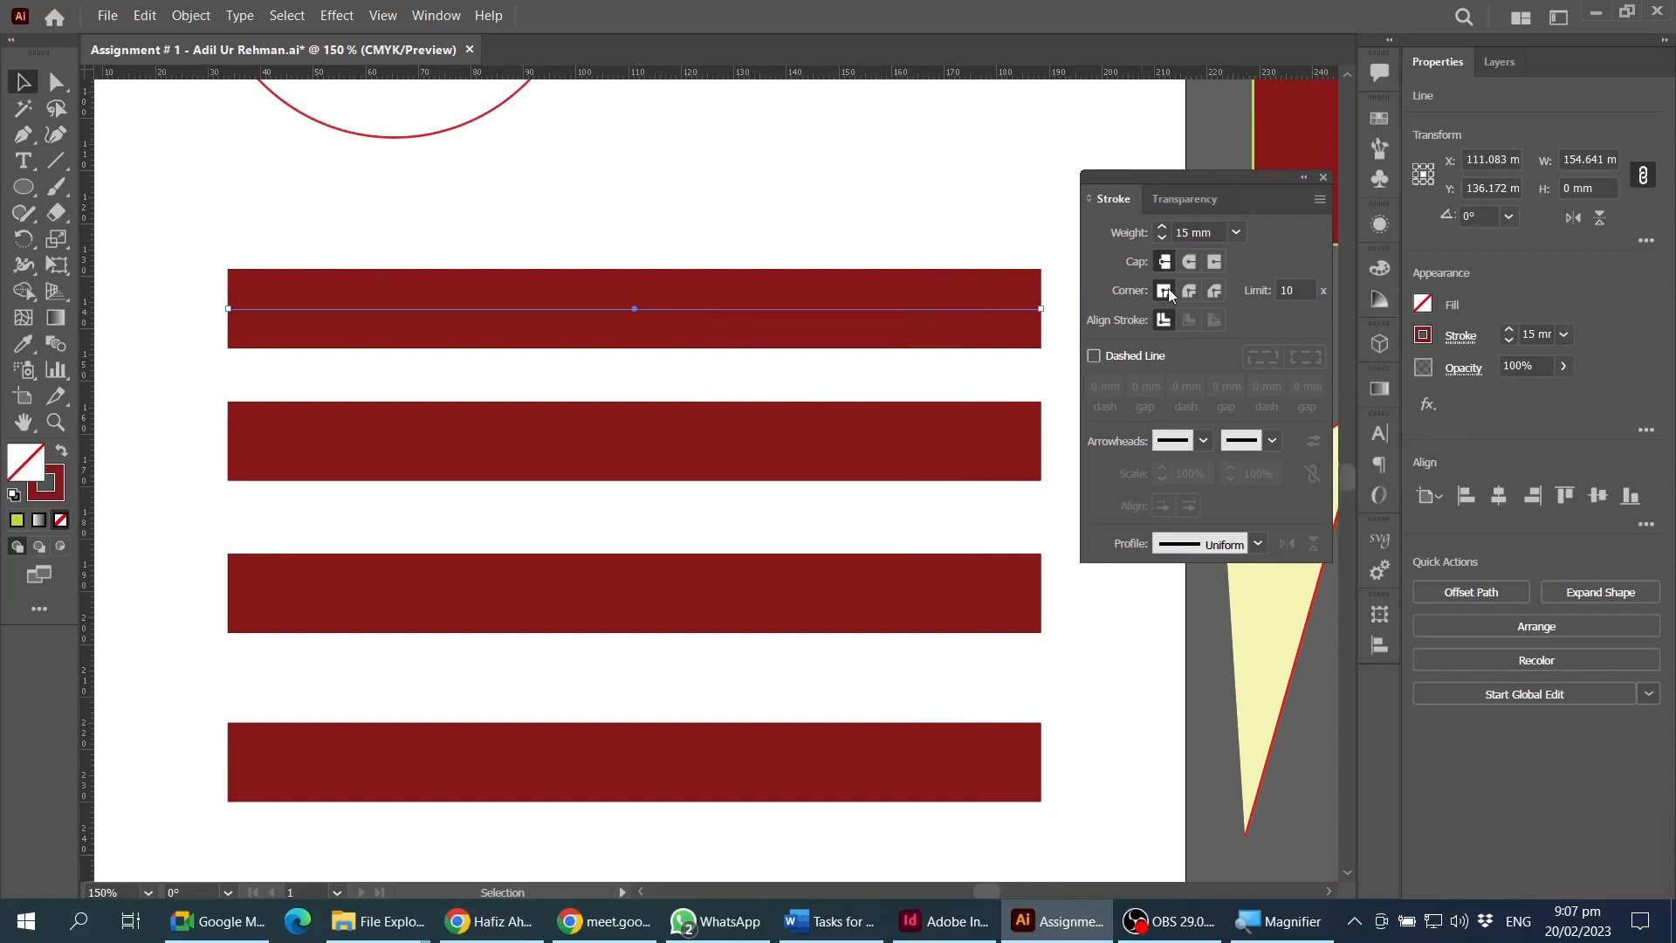
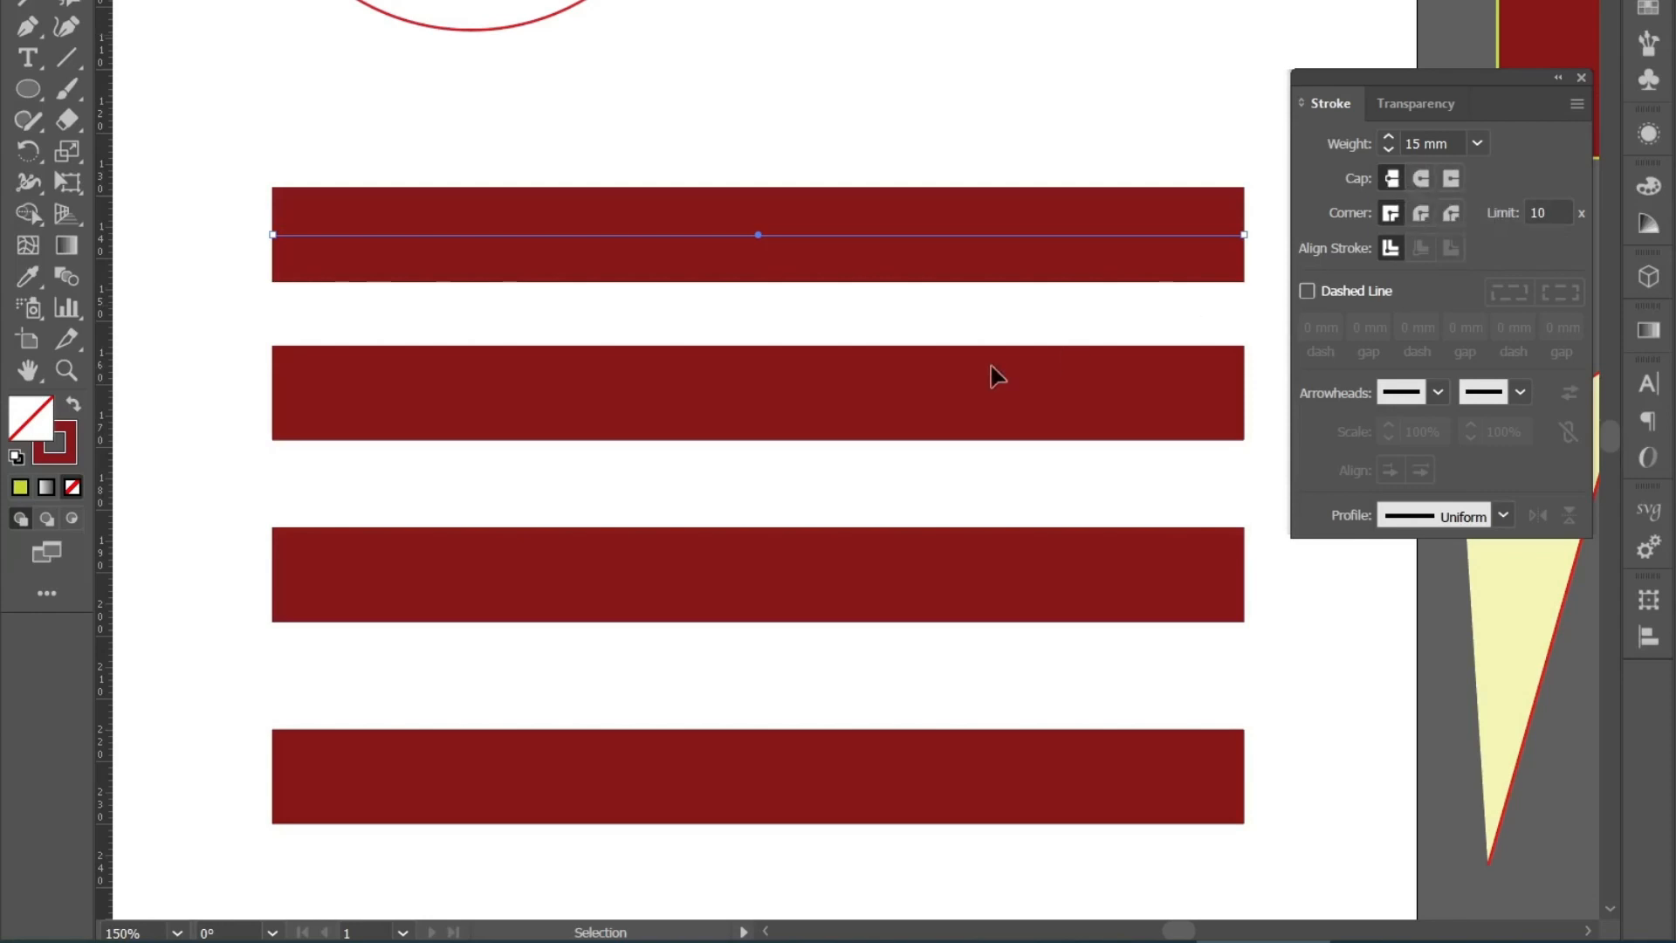
- Recolour the strokes of all four lines light pink (M 57.57%, Y 30.05%) and clear the selection
{"action": "left_click_drag", "start_coordinate": [875, 135], "coordinate": [811, 810]}
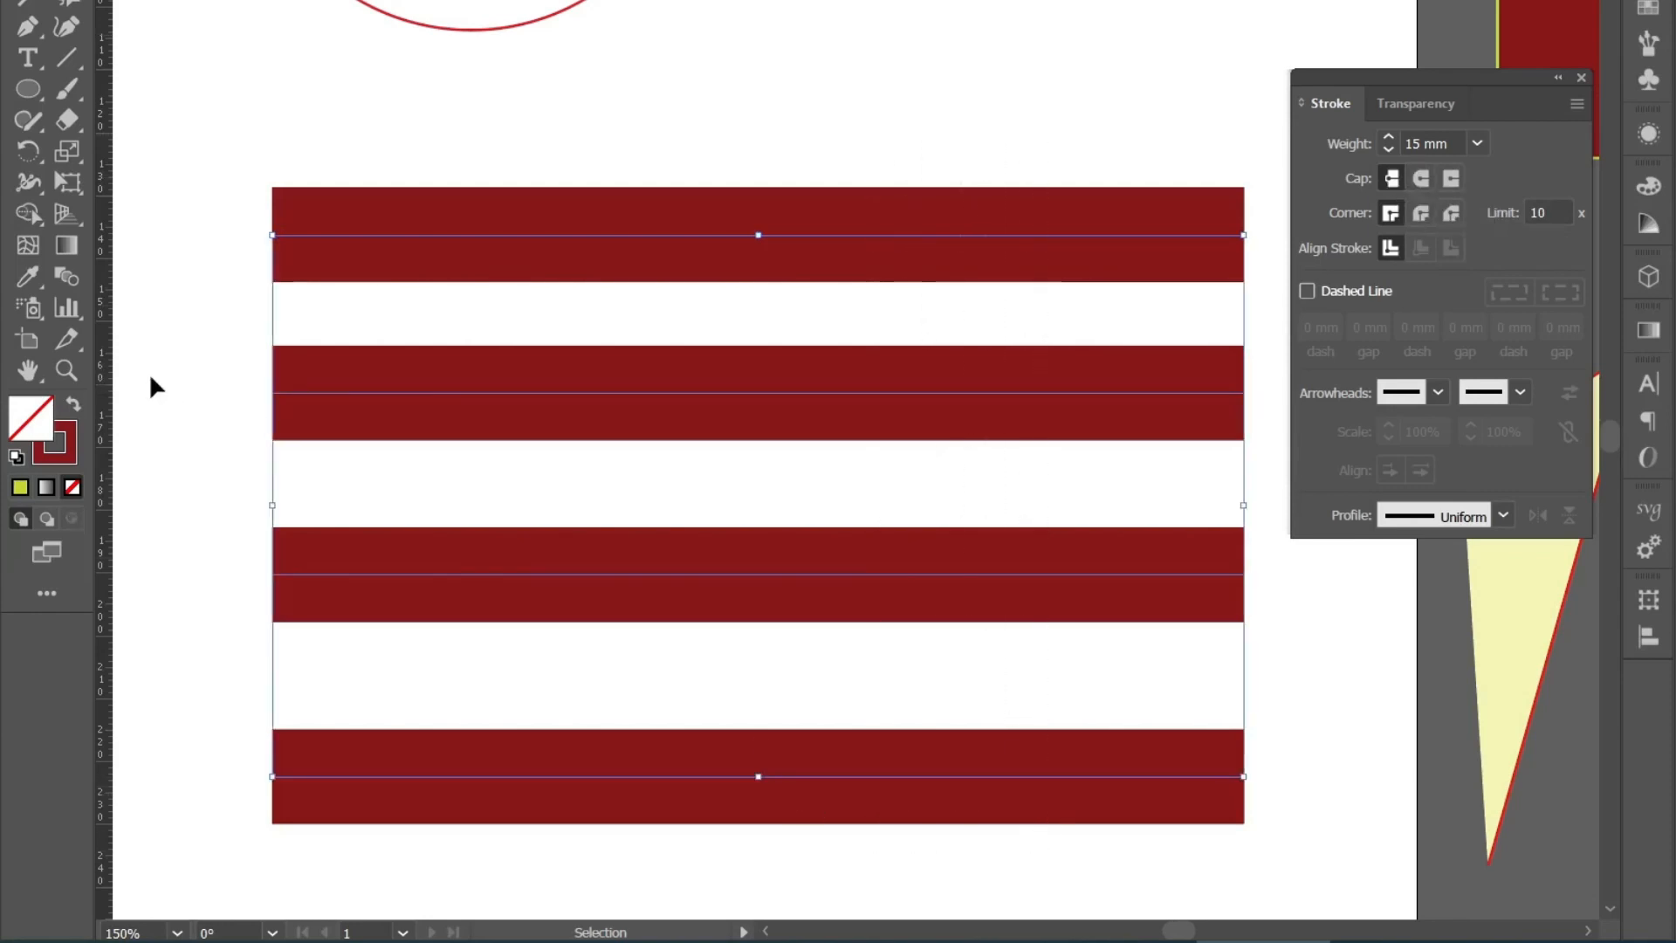
{"action": "double_click", "coordinate": [54, 441]}
{"action": "left_click_drag", "start_coordinate": [864, 272], "coordinate": [769, 202]}
{"action": "left_click", "coordinate": [1240, 206]}
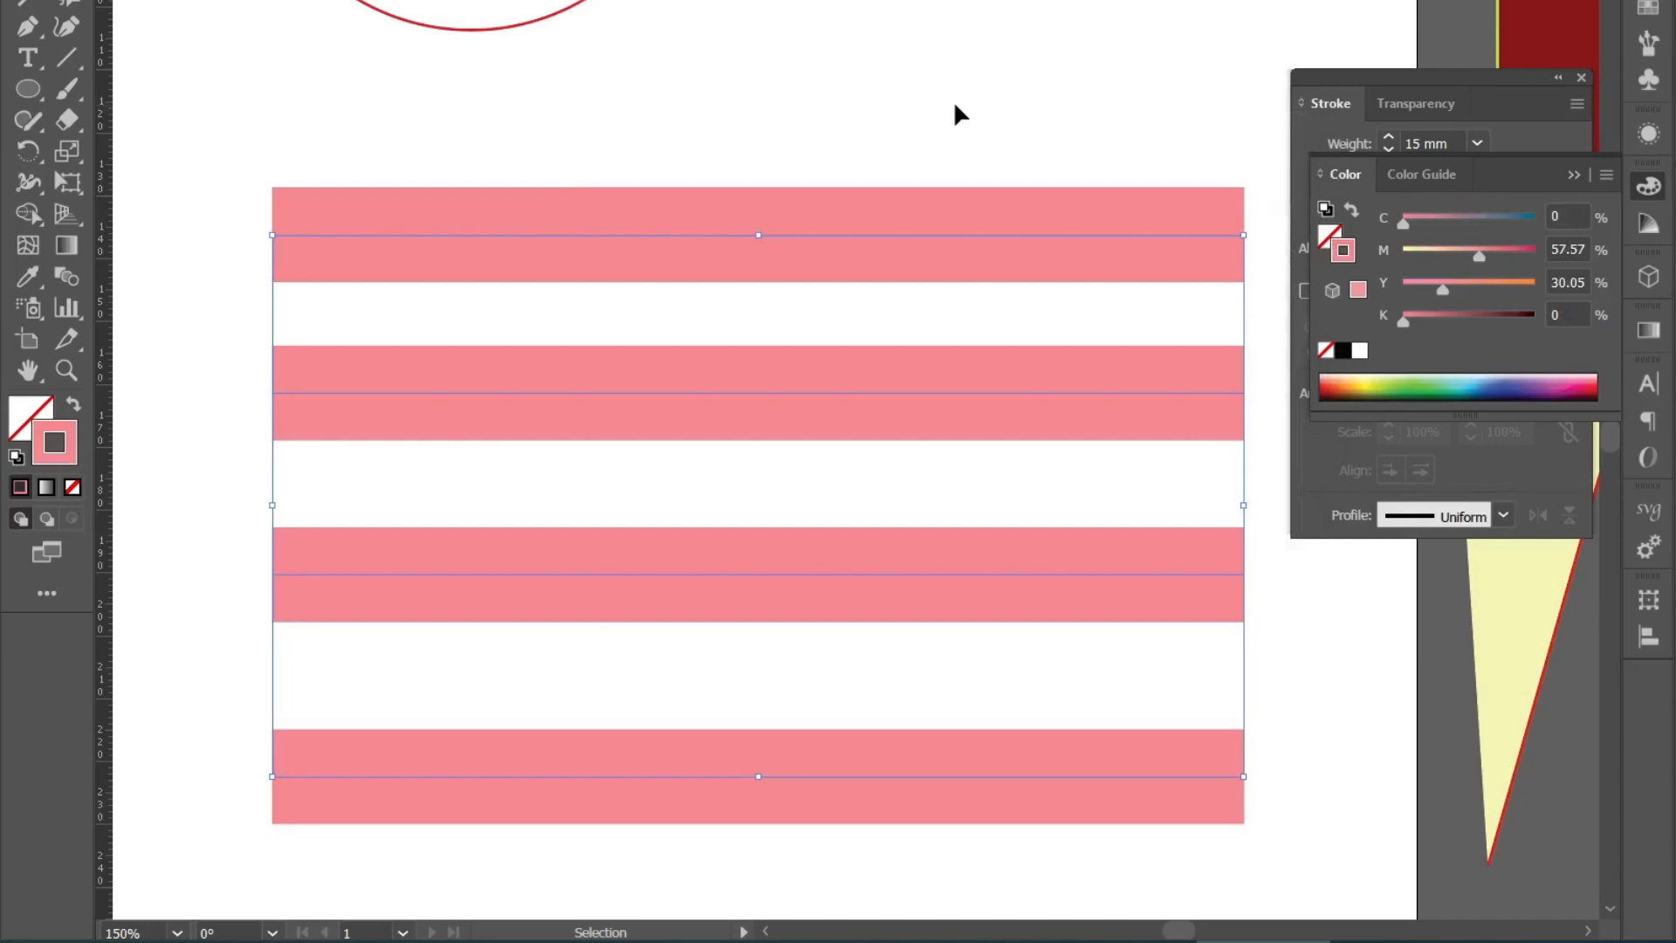
{"action": "left_click", "coordinate": [953, 106]}
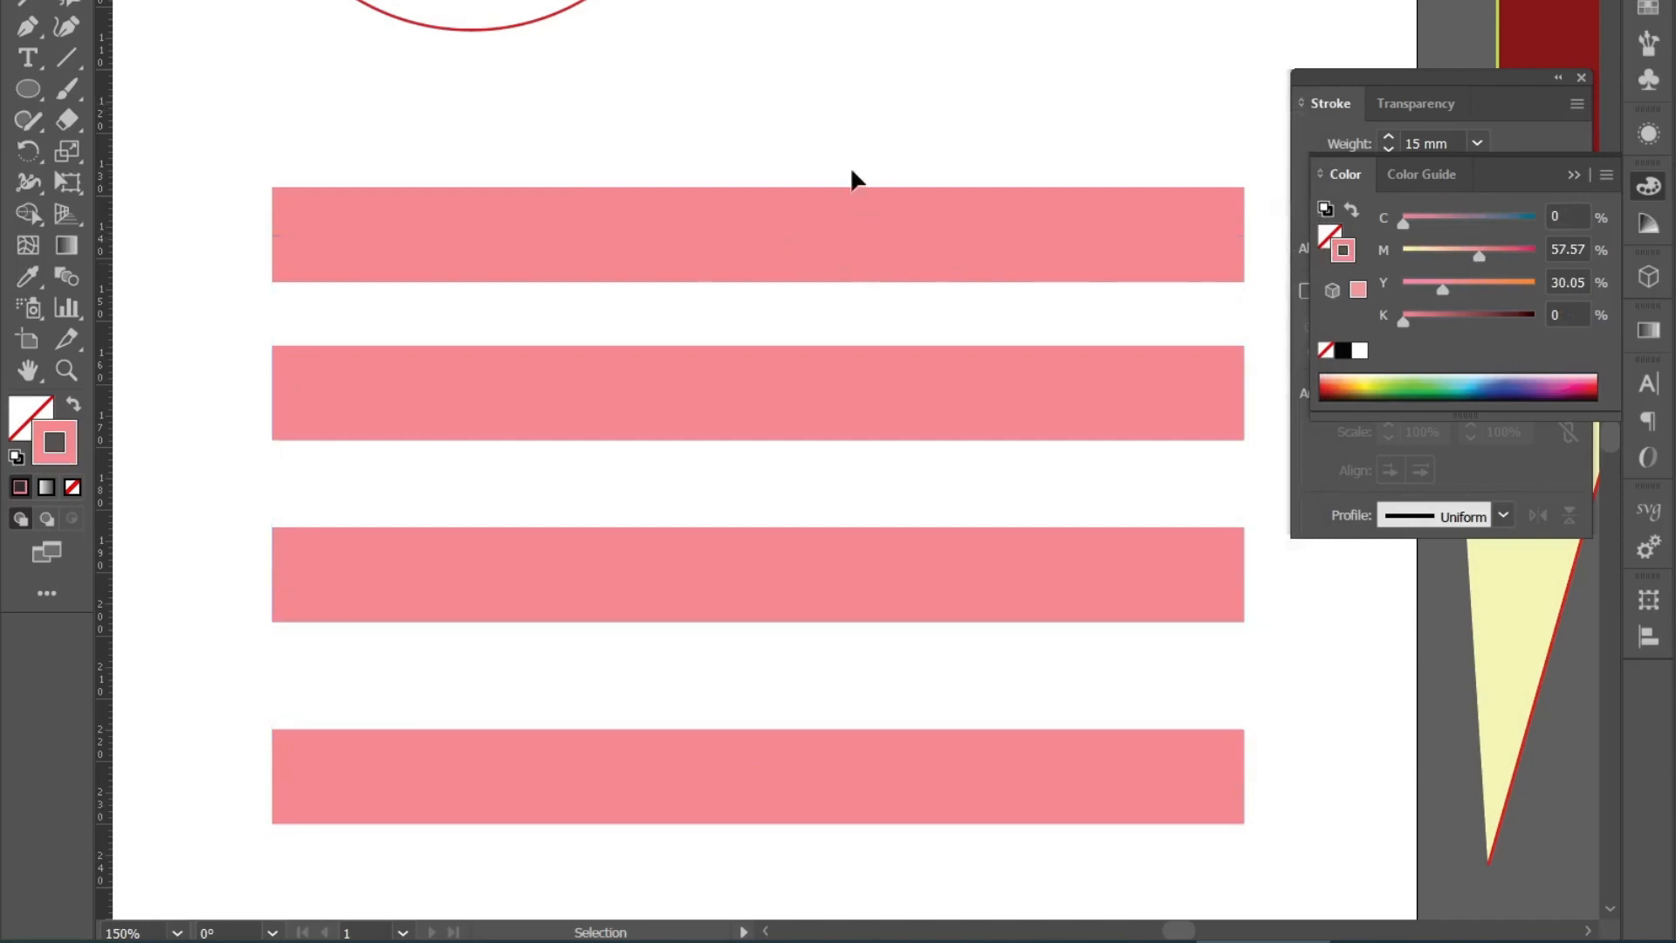
- Give the second line from the top round caps and inspect its rounded end
{"action": "left_click_drag", "start_coordinate": [865, 167], "coordinate": [995, 370]}
{"action": "scroll", "coordinate": [908, 297], "scroll_direction": "down", "scroll_amount": 3}
{"action": "left_click", "coordinate": [1533, 148]}
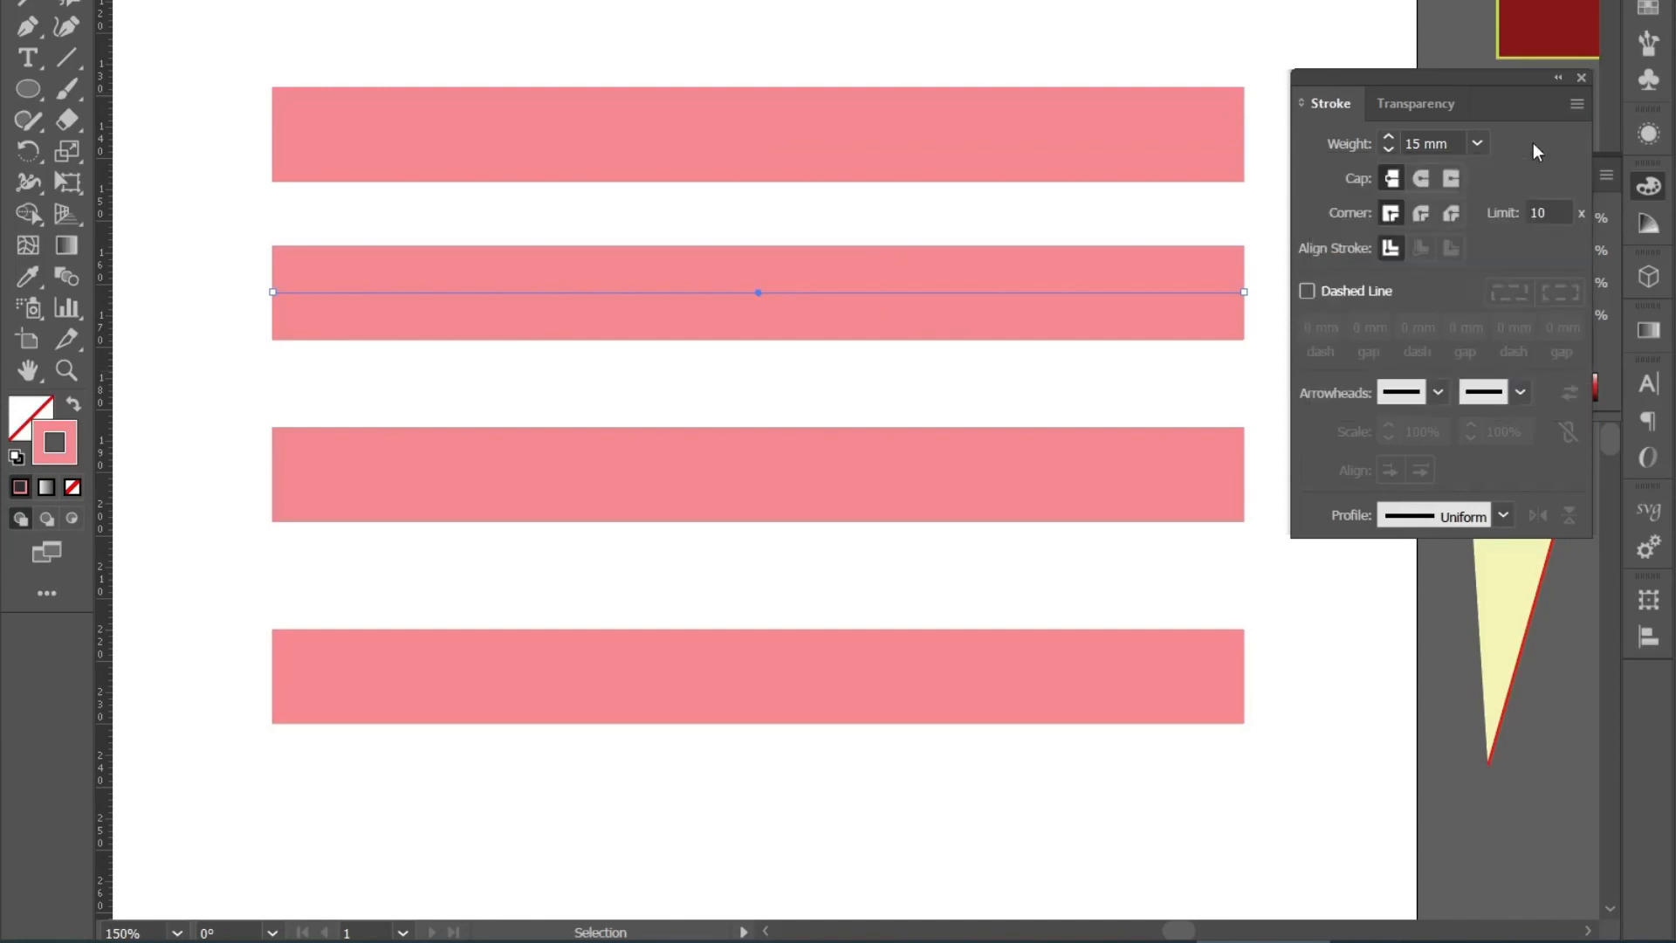
{"action": "left_click", "coordinate": [1422, 179]}
{"action": "scroll", "coordinate": [1161, 489], "scroll_direction": "right", "scroll_amount": 1}
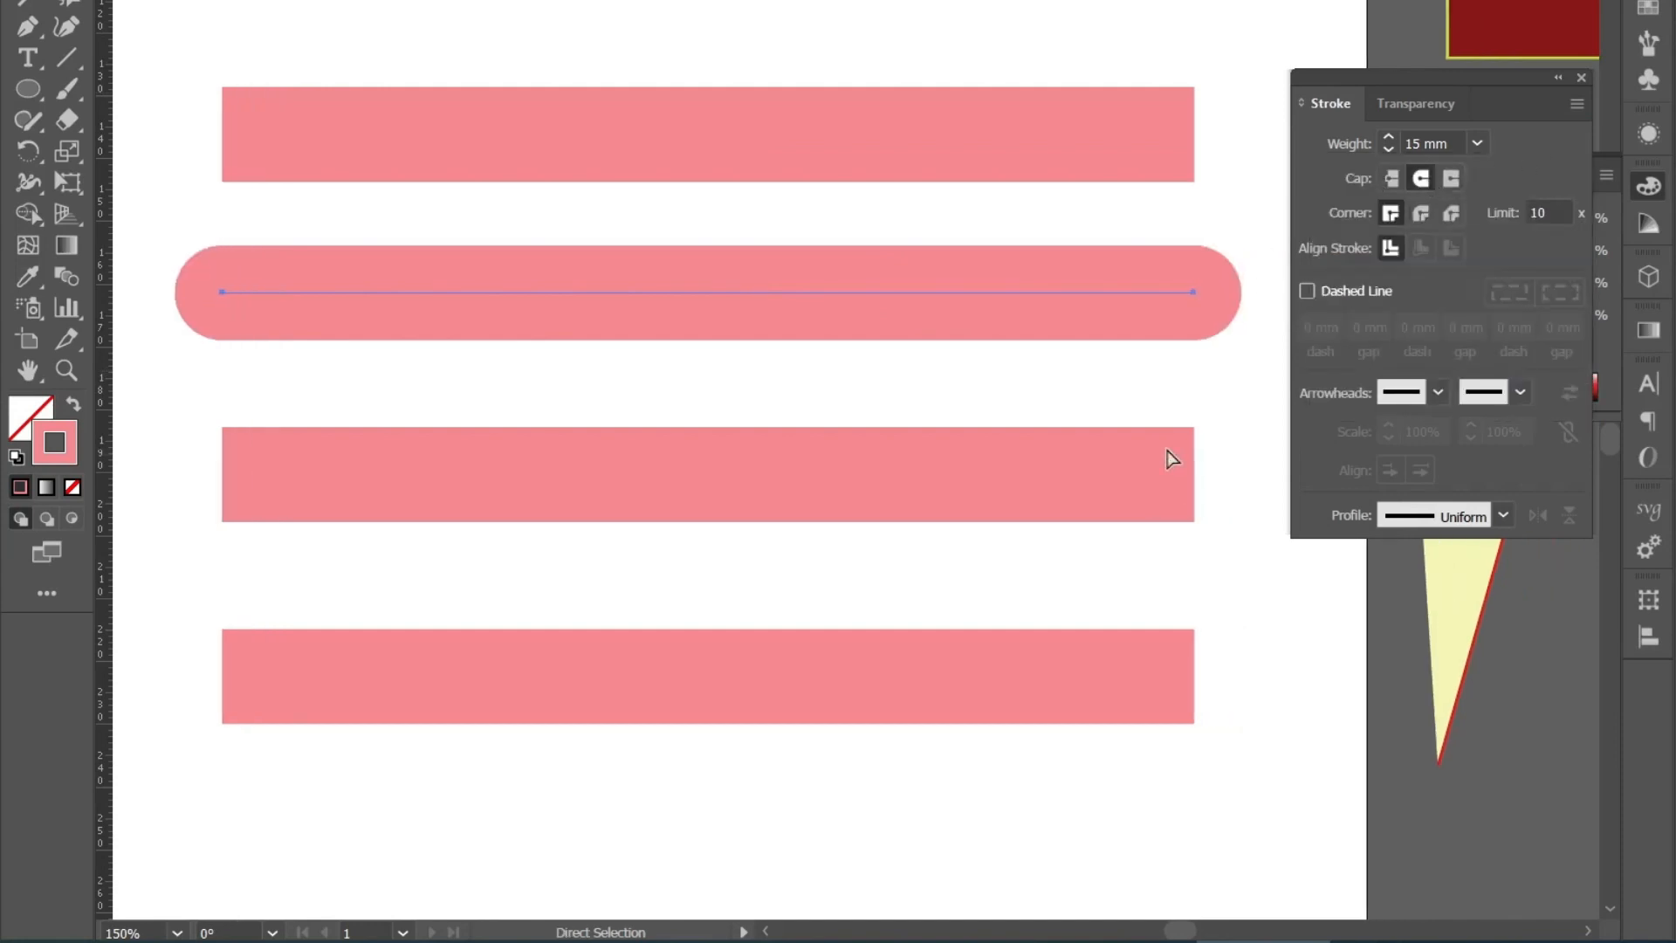
{"action": "left_click", "coordinate": [1252, 405]}
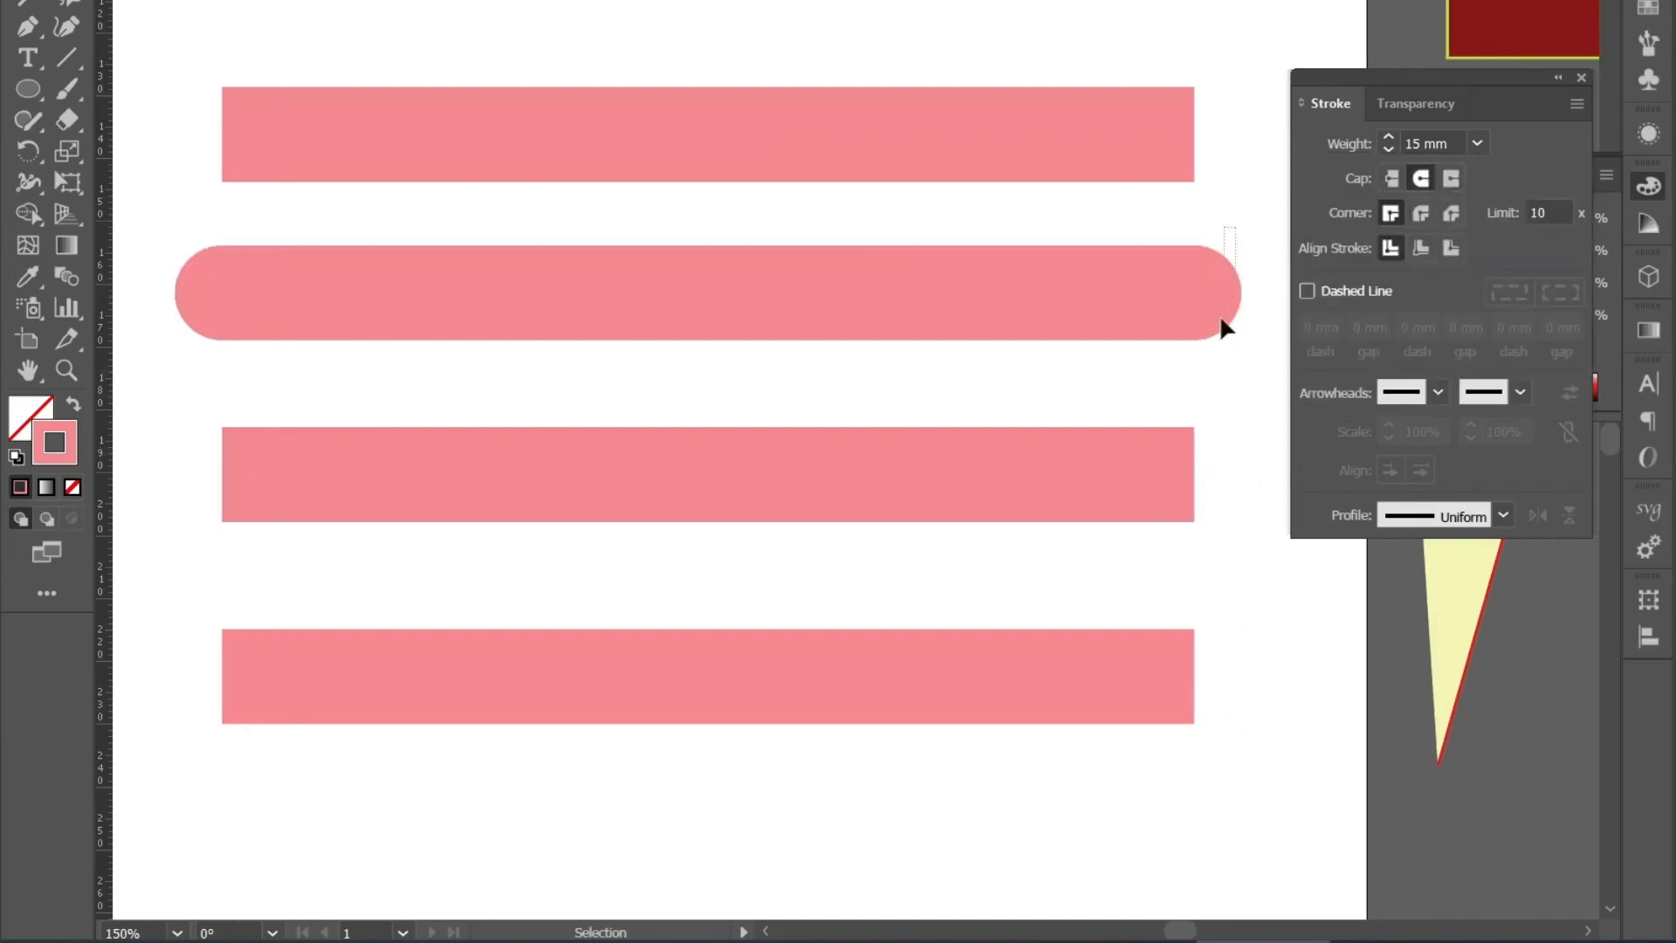
{"action": "left_click", "coordinate": [1222, 325]}
{"action": "left_click", "coordinate": [1217, 404]}
- Give the third line from the top projecting caps
{"action": "scroll", "coordinate": [1257, 414], "scroll_direction": "down", "scroll_amount": 2}
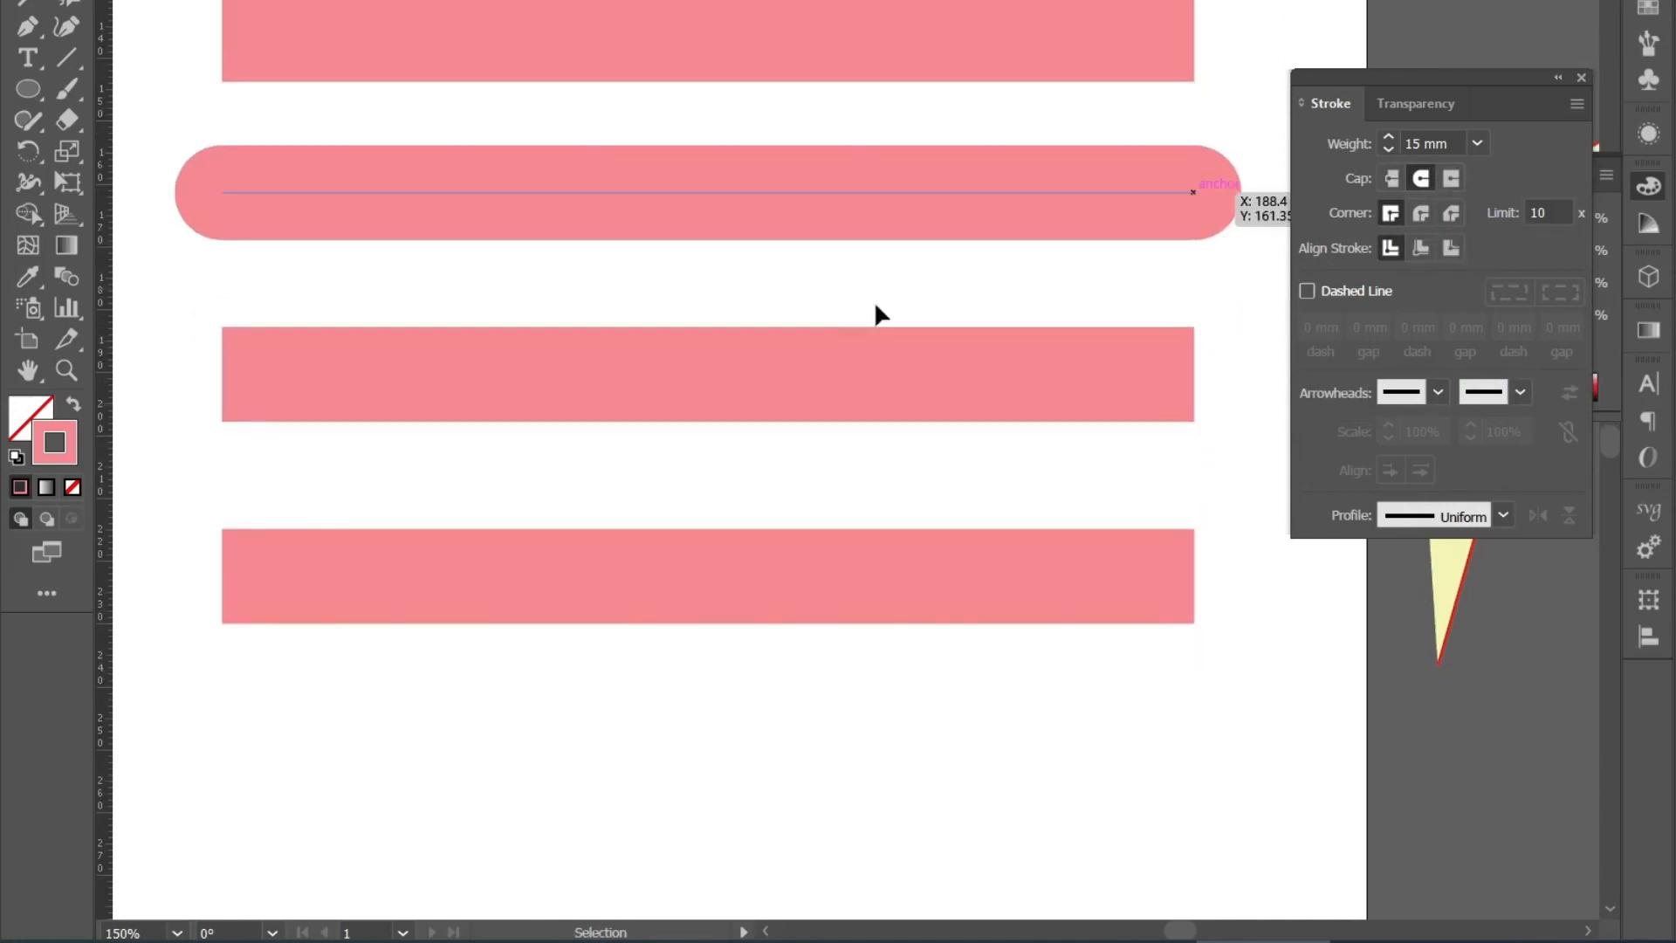
{"action": "left_click", "coordinate": [916, 384]}
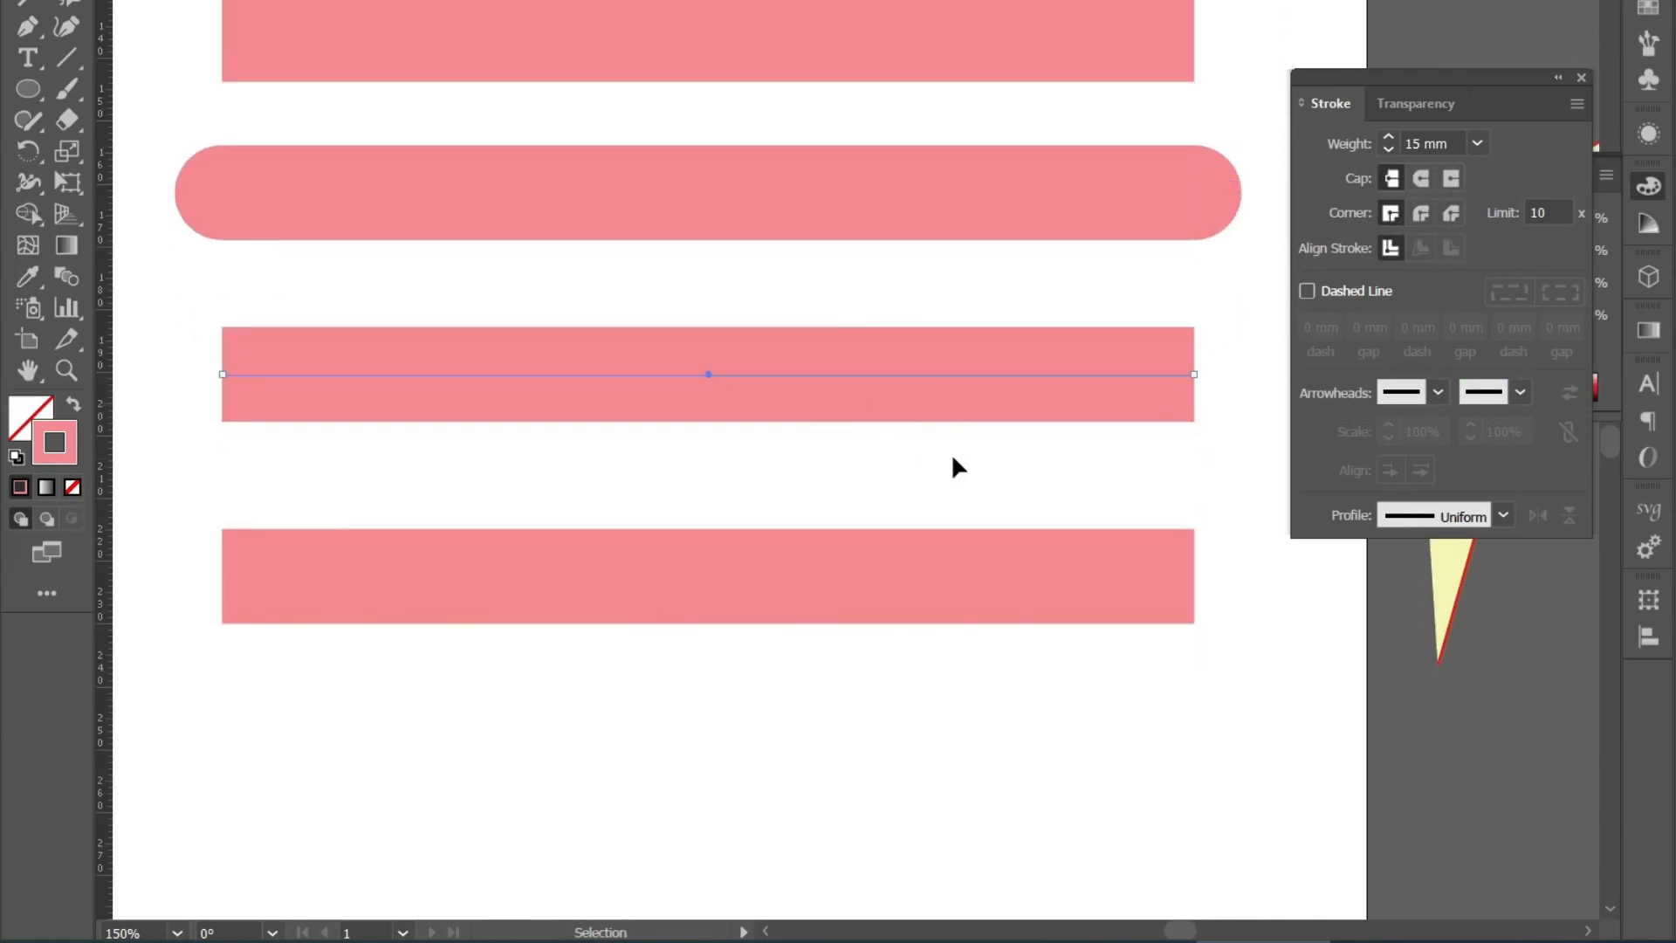
{"action": "left_click", "coordinate": [1451, 179]}
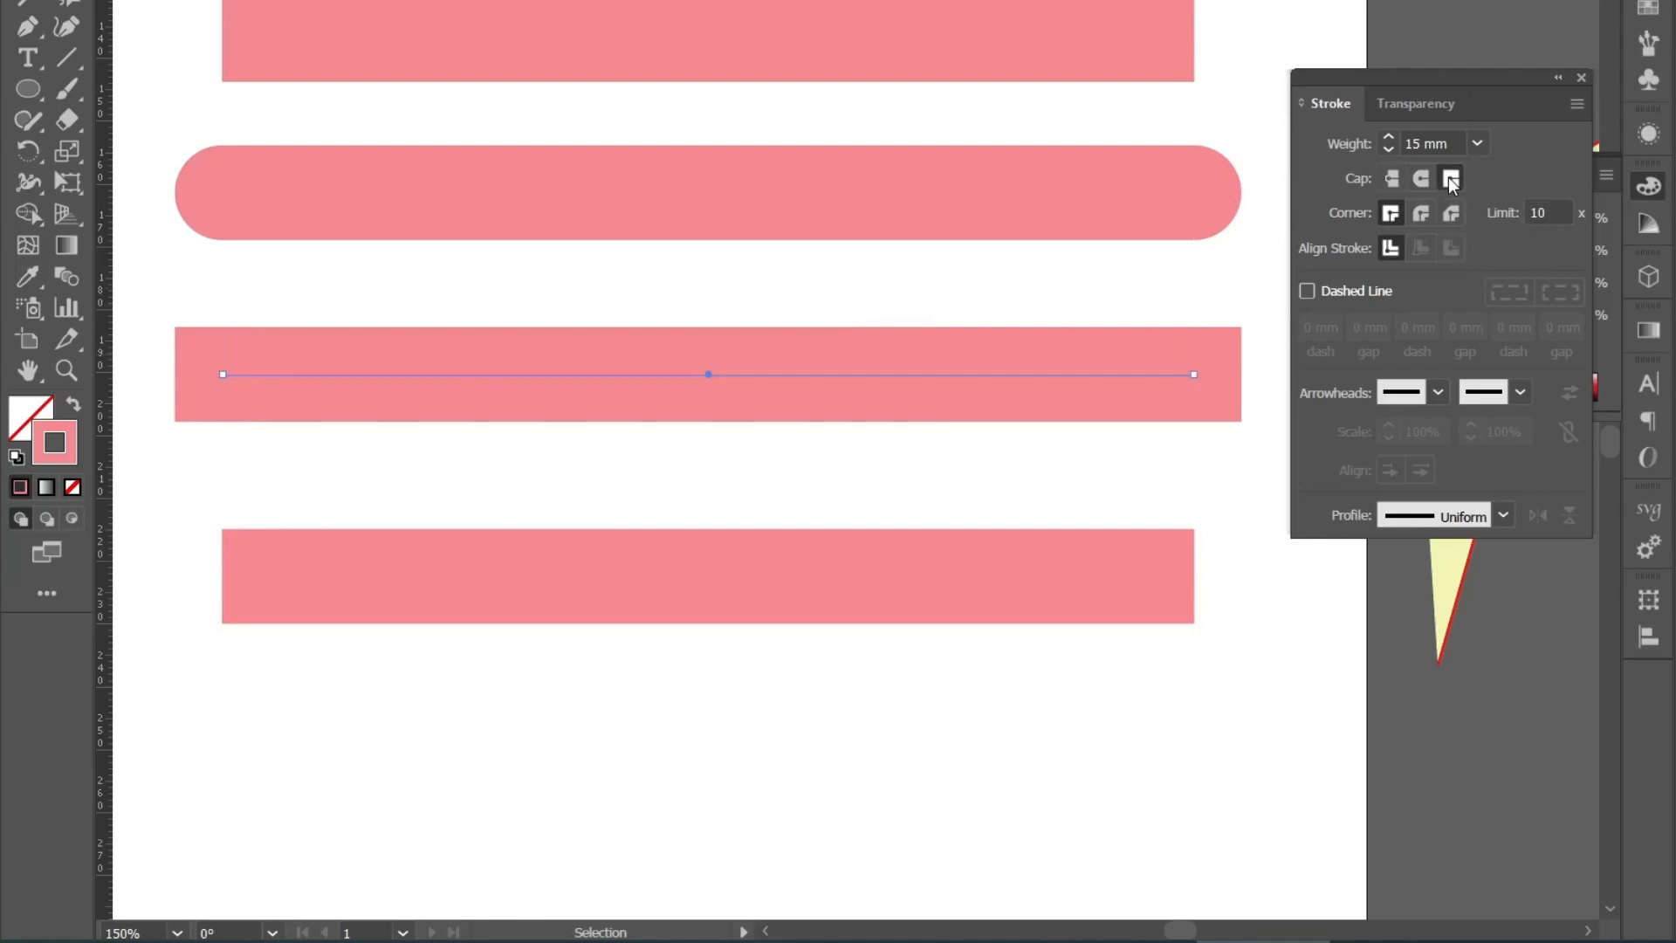
- Select the top three lines together and individually to compare how their butt, round and projecting caps meet the path ends
{"action": "scroll", "coordinate": [1248, 512], "scroll_direction": "up", "scroll_amount": 1}
{"action": "scroll", "coordinate": [1209, 562], "scroll_direction": "up", "scroll_amount": 2}
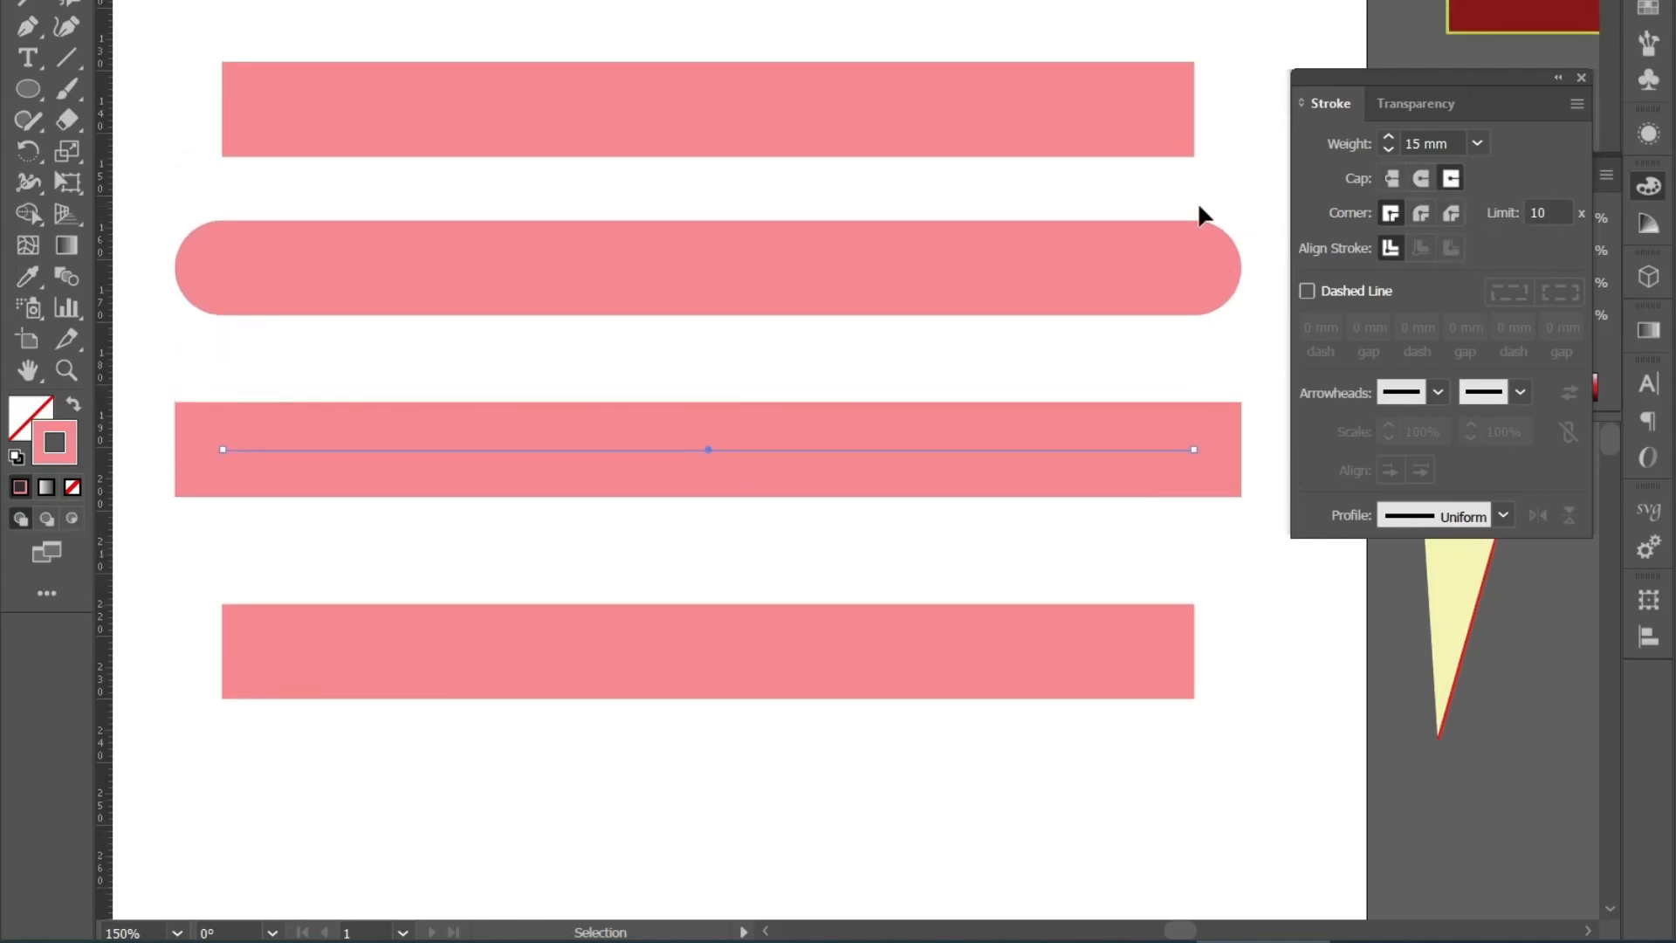
{"action": "left_click_drag", "start_coordinate": [1004, 28], "coordinate": [1124, 540]}
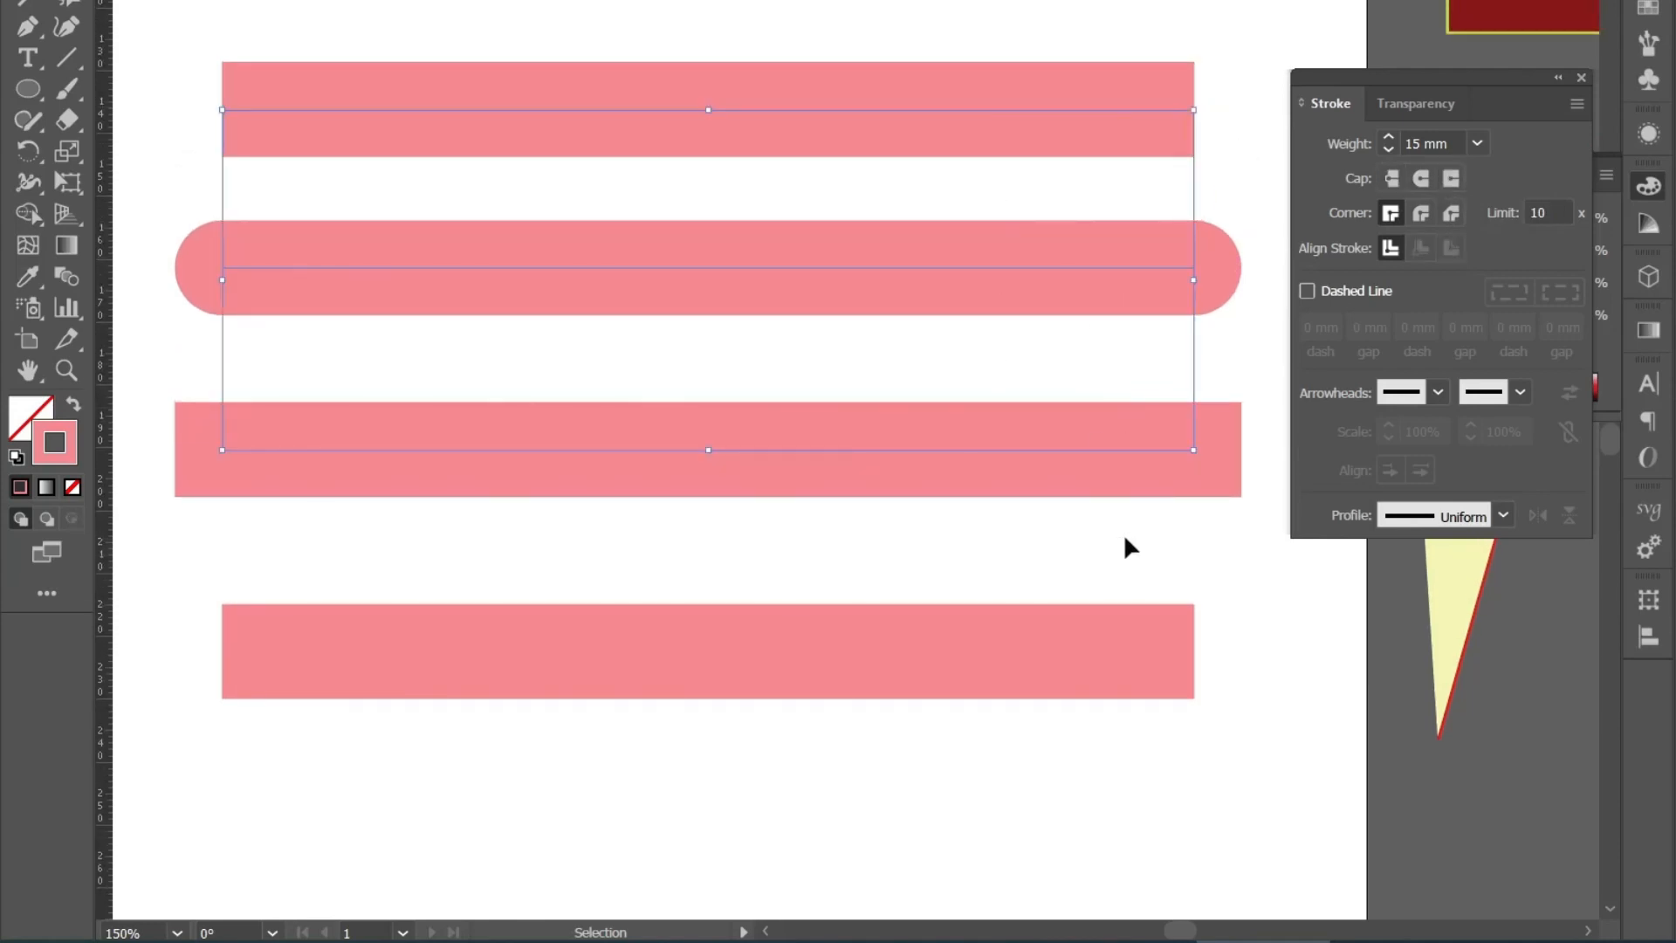
{"action": "left_click_drag", "start_coordinate": [1088, 9], "coordinate": [1163, 309]}
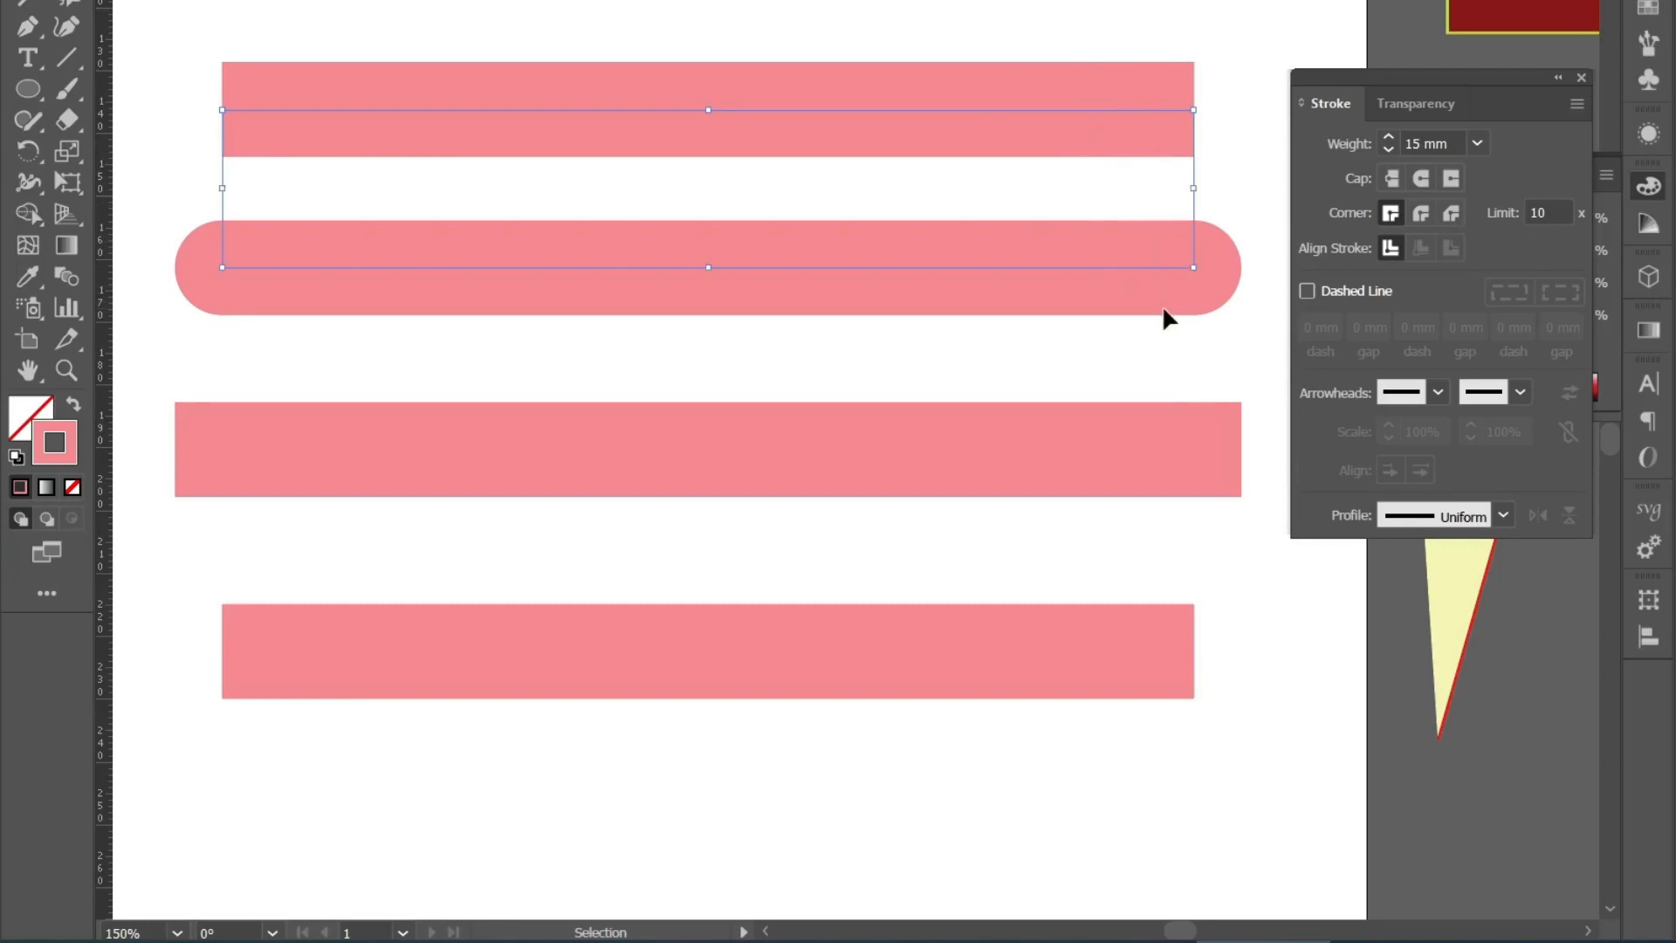
{"action": "left_click_drag", "start_coordinate": [1203, 27], "coordinate": [1132, 180]}
{"action": "left_click_drag", "start_coordinate": [1270, 205], "coordinate": [1130, 344]}
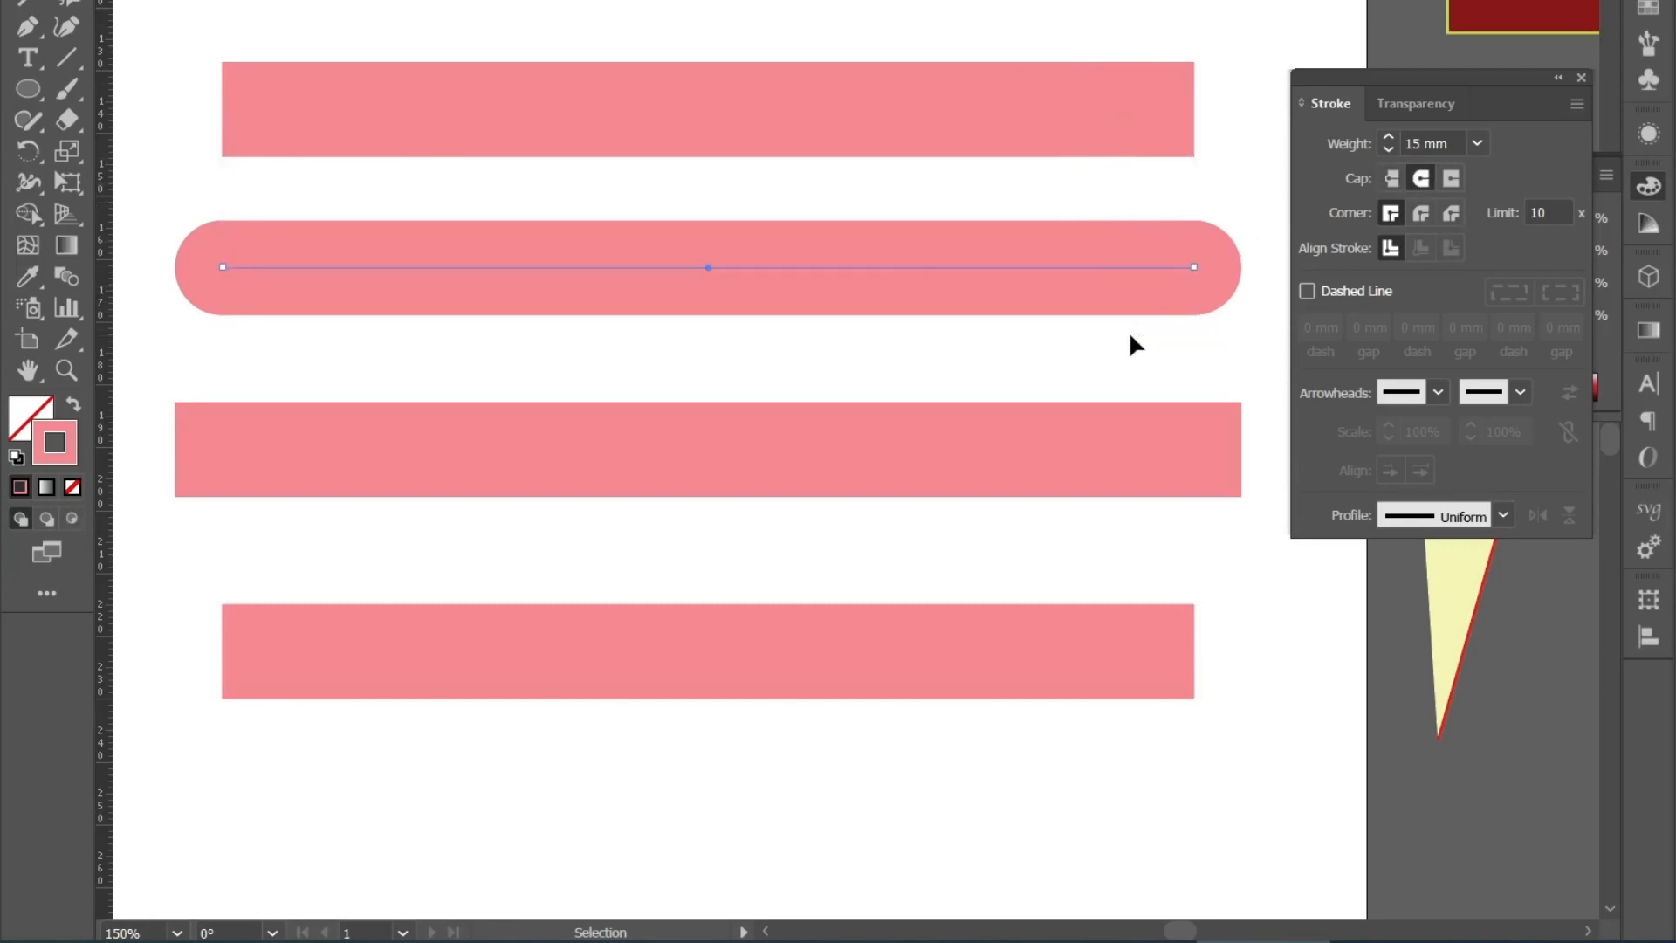
{"action": "scroll", "coordinate": [1126, 330], "scroll_direction": "right", "scroll_amount": 2}
{"action": "left_click_drag", "start_coordinate": [1228, 361], "coordinate": [1101, 521]}
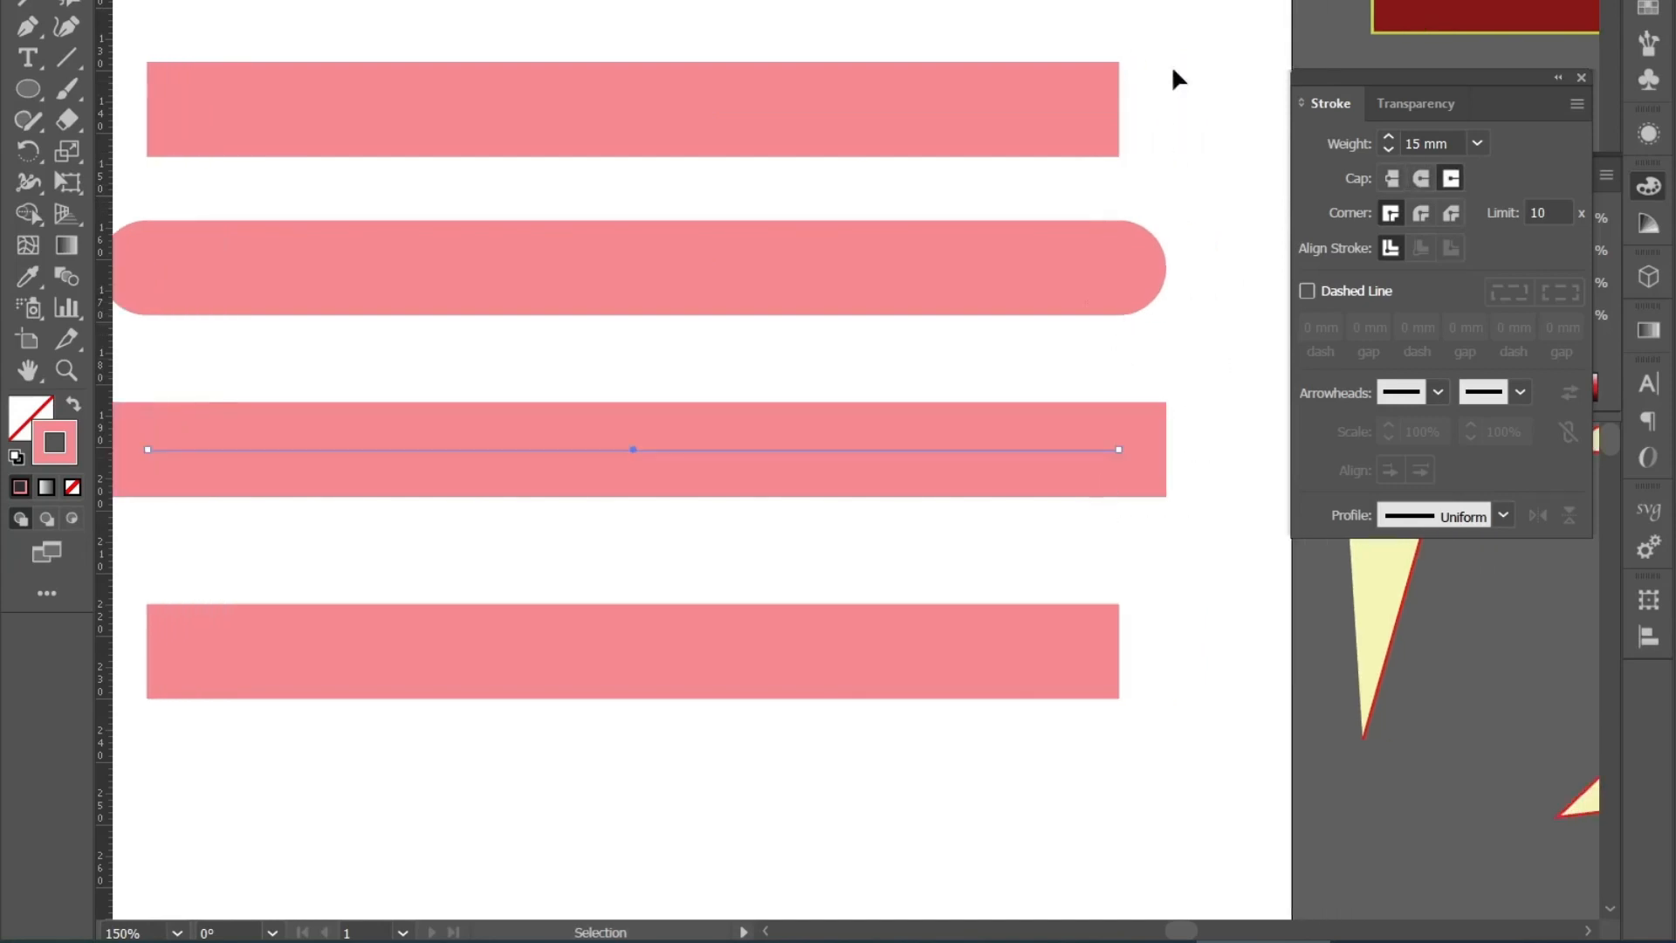
- Select the top three lines together, then the top and third individually, to examine where their paths end relative to the caps
{"action": "left_click_drag", "start_coordinate": [1167, 19], "coordinate": [992, 174]}
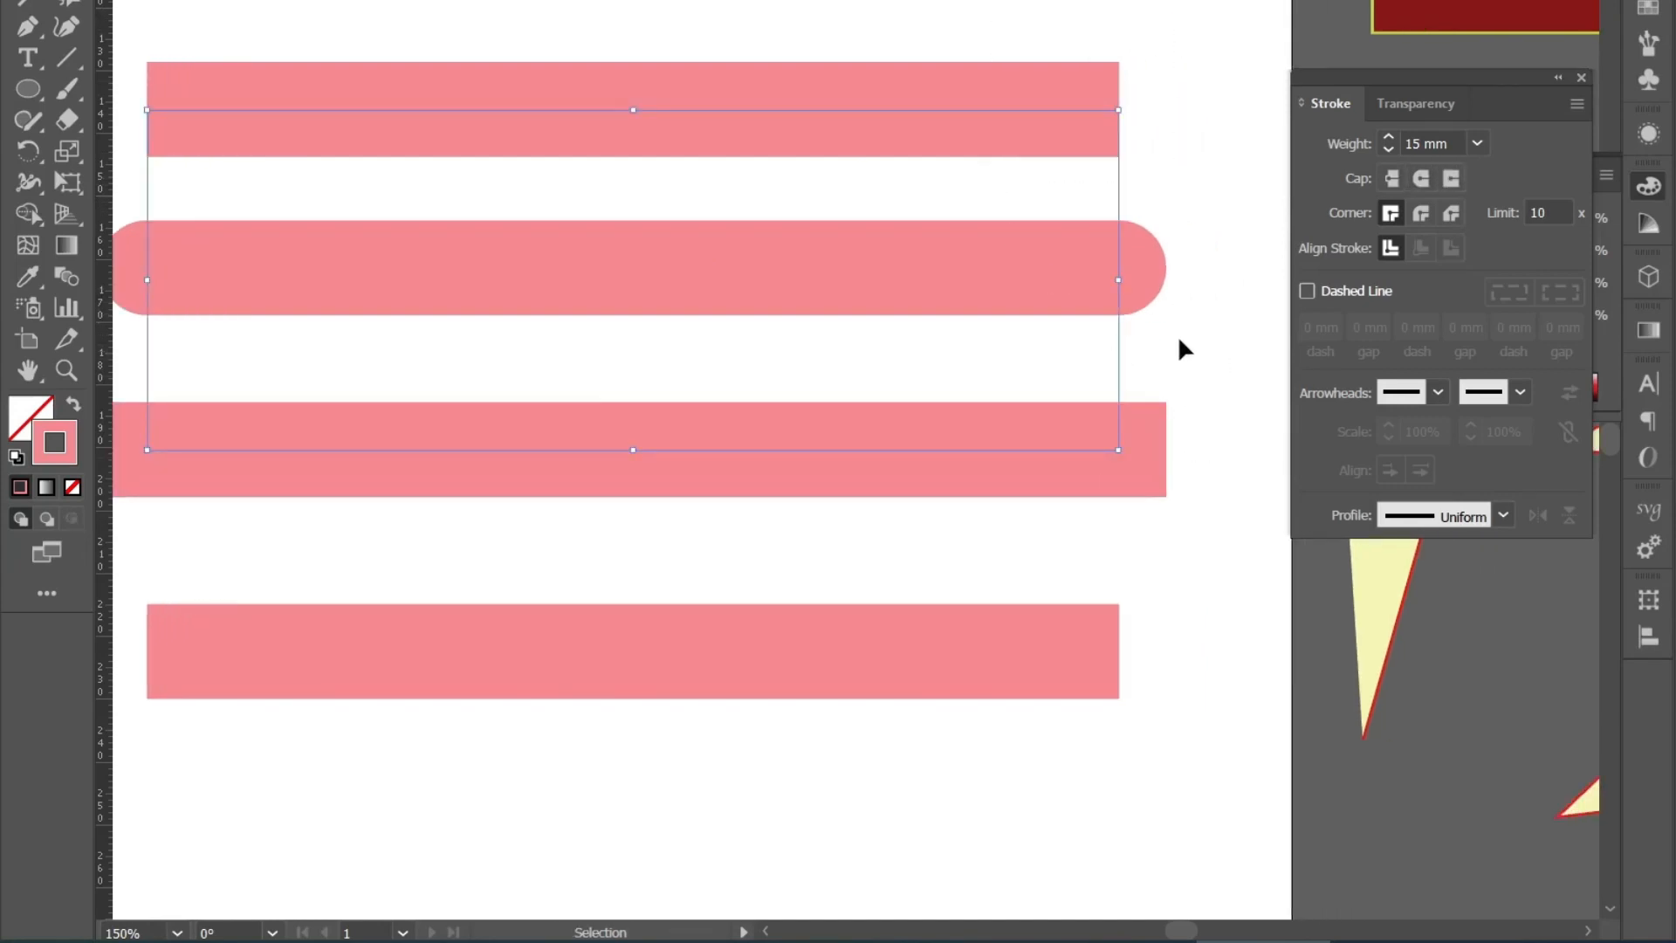
{"action": "scroll", "coordinate": [1176, 335], "scroll_direction": "up", "scroll_amount": 1}
{"action": "scroll", "coordinate": [1178, 345], "scroll_direction": "up", "scroll_amount": 2}
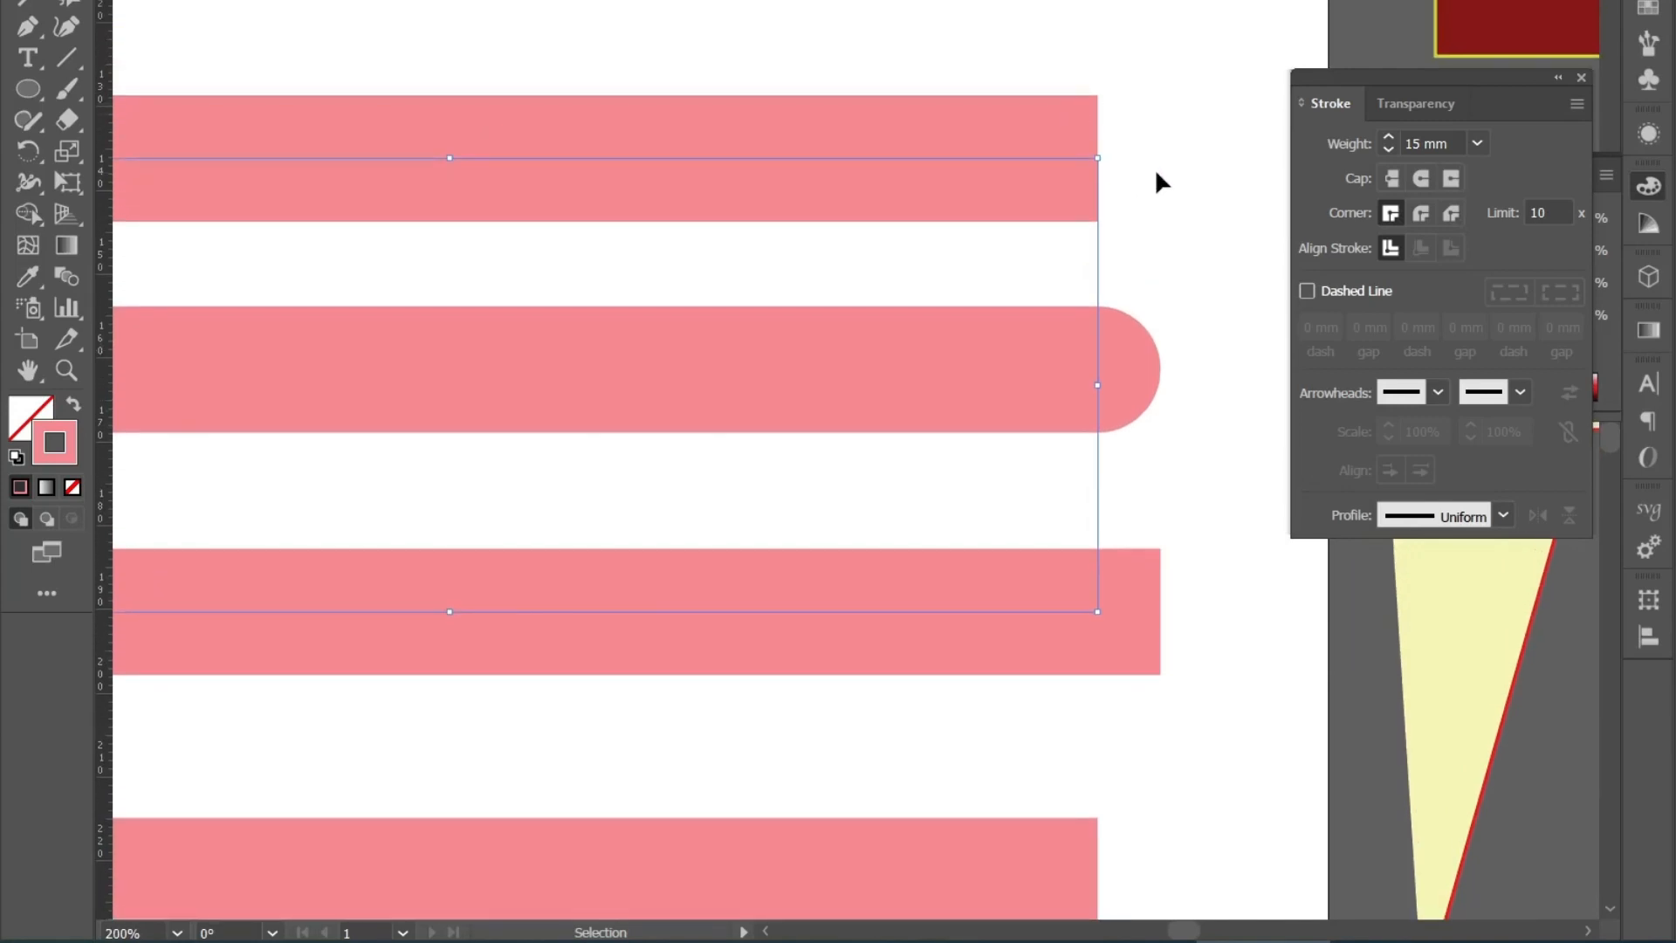
{"action": "left_click", "coordinate": [1154, 168]}
{"action": "left_click", "coordinate": [1086, 159]}
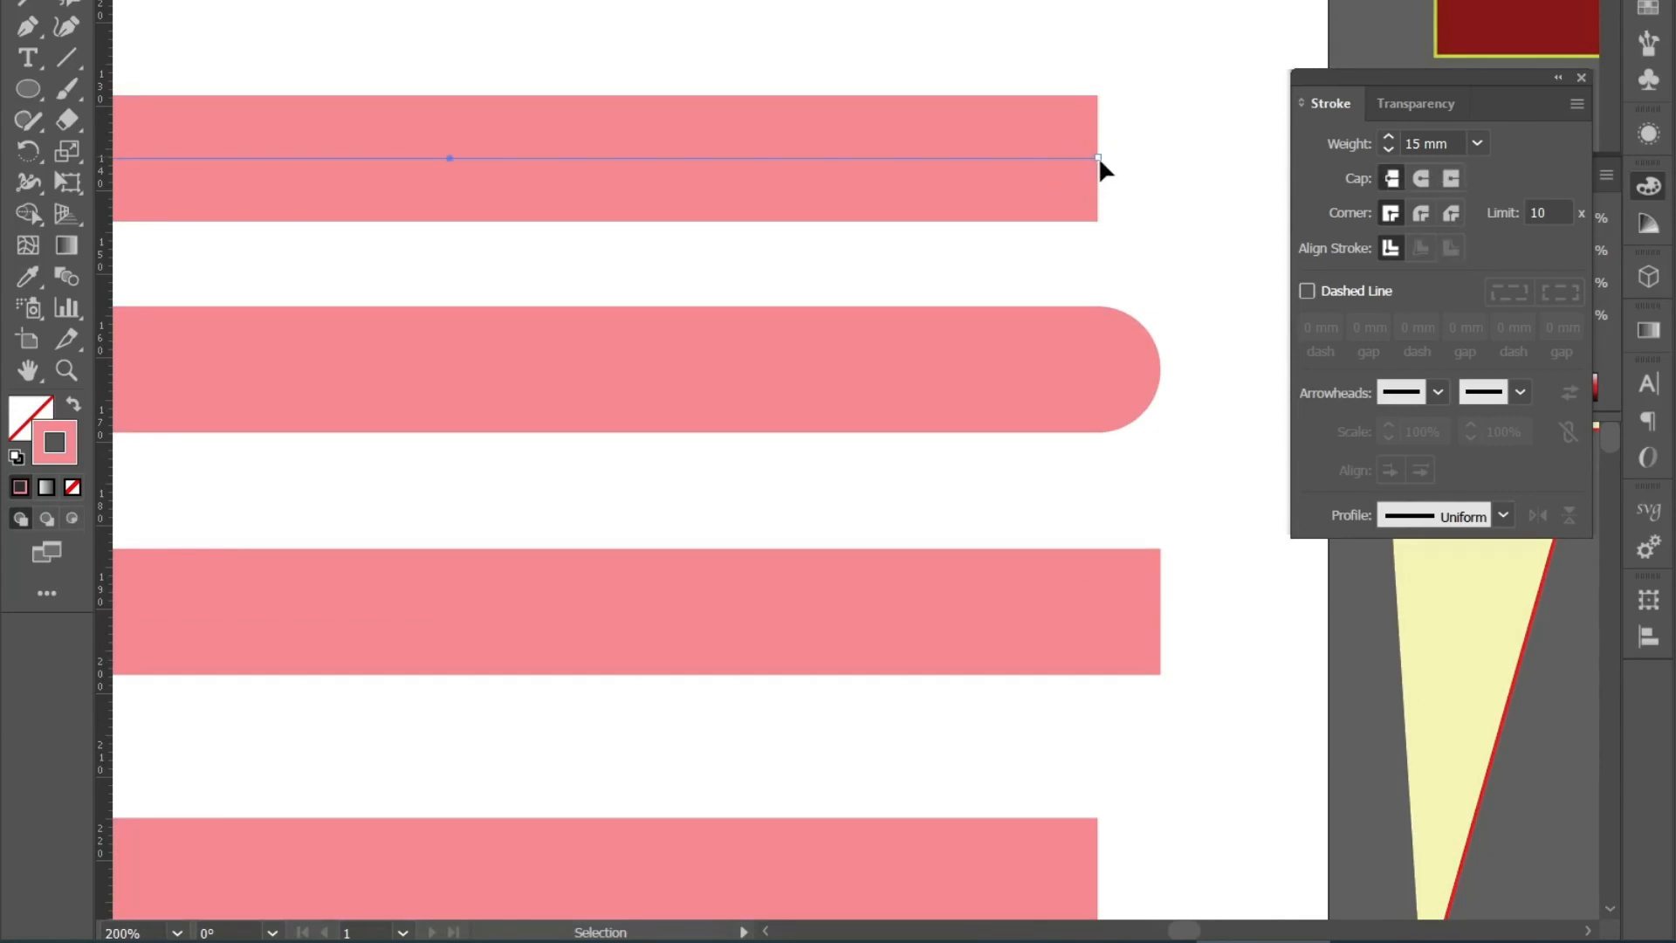
{"action": "left_click", "coordinate": [1086, 610]}
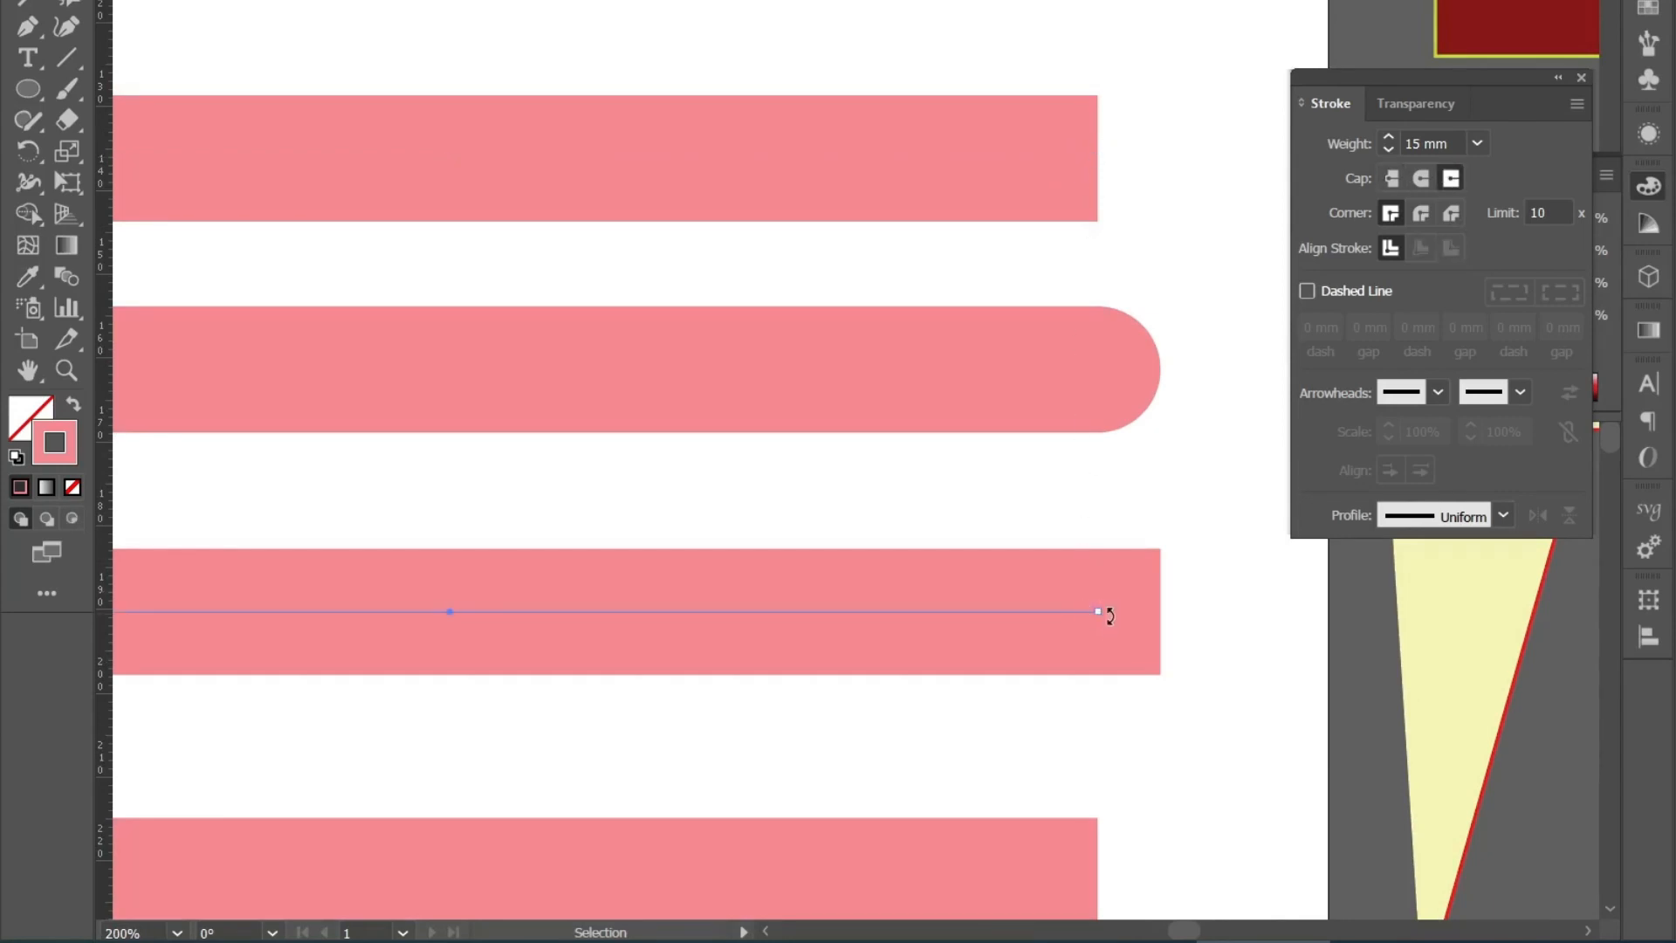
{"action": "left_click", "coordinate": [1010, 155]}
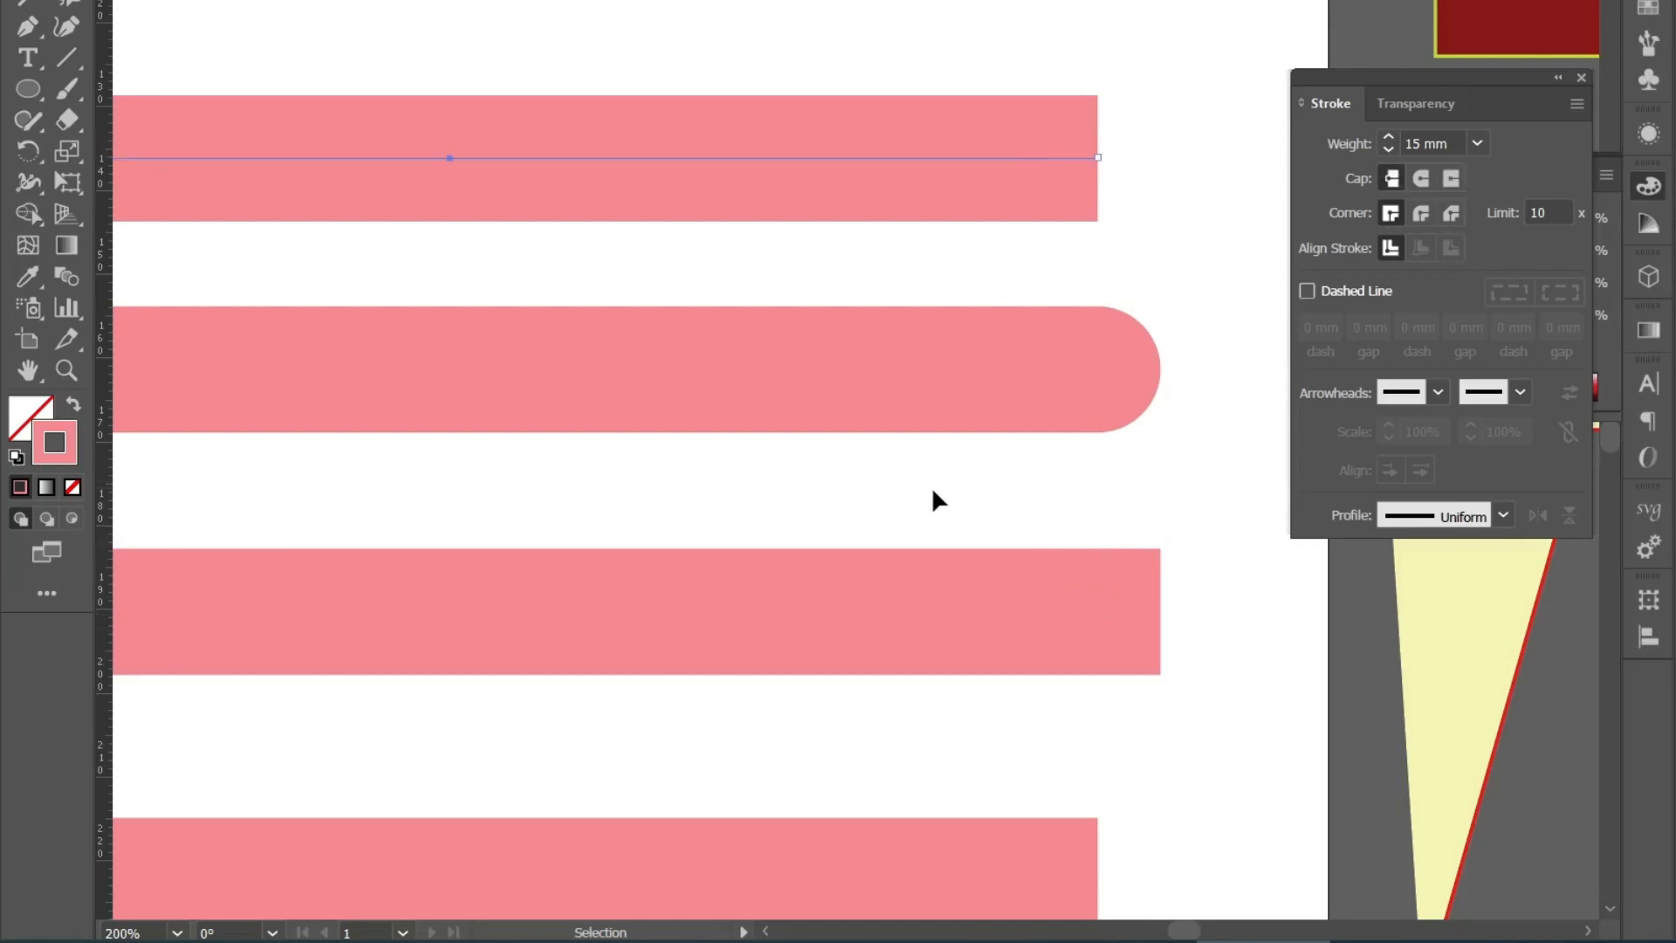
{"action": "left_click_drag", "start_coordinate": [930, 485], "coordinate": [1161, 727]}
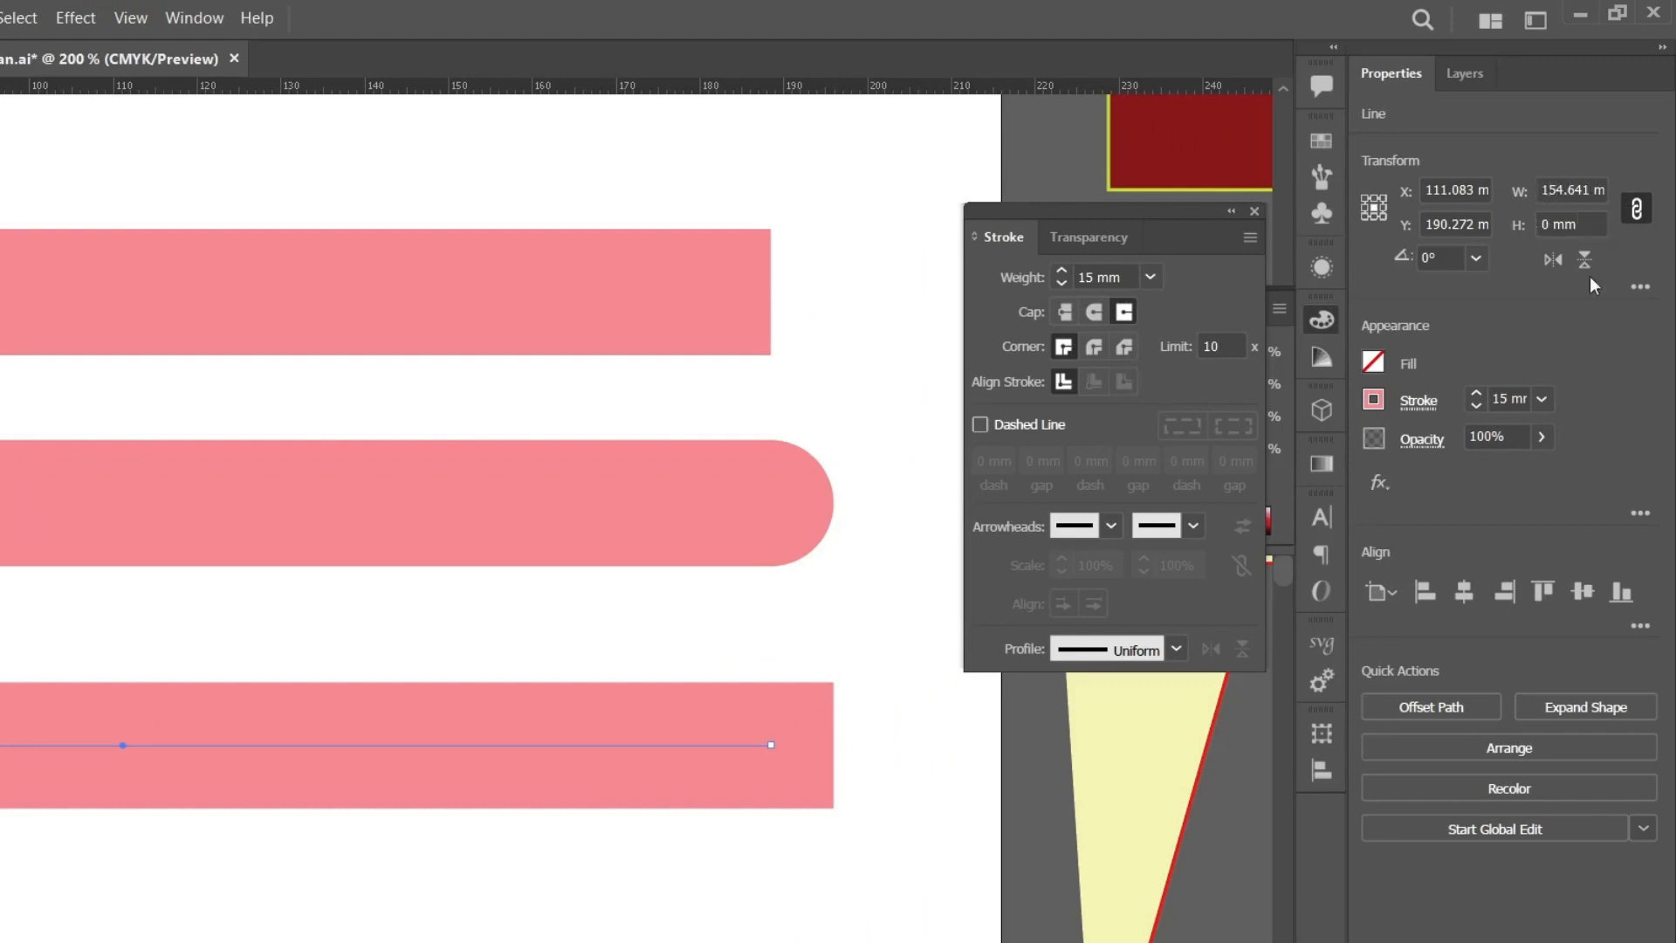
- Compare the path widths of the top and third lines and select the third line's end anchor
{"action": "left_click_drag", "start_coordinate": [536, 195], "coordinate": [662, 369]}
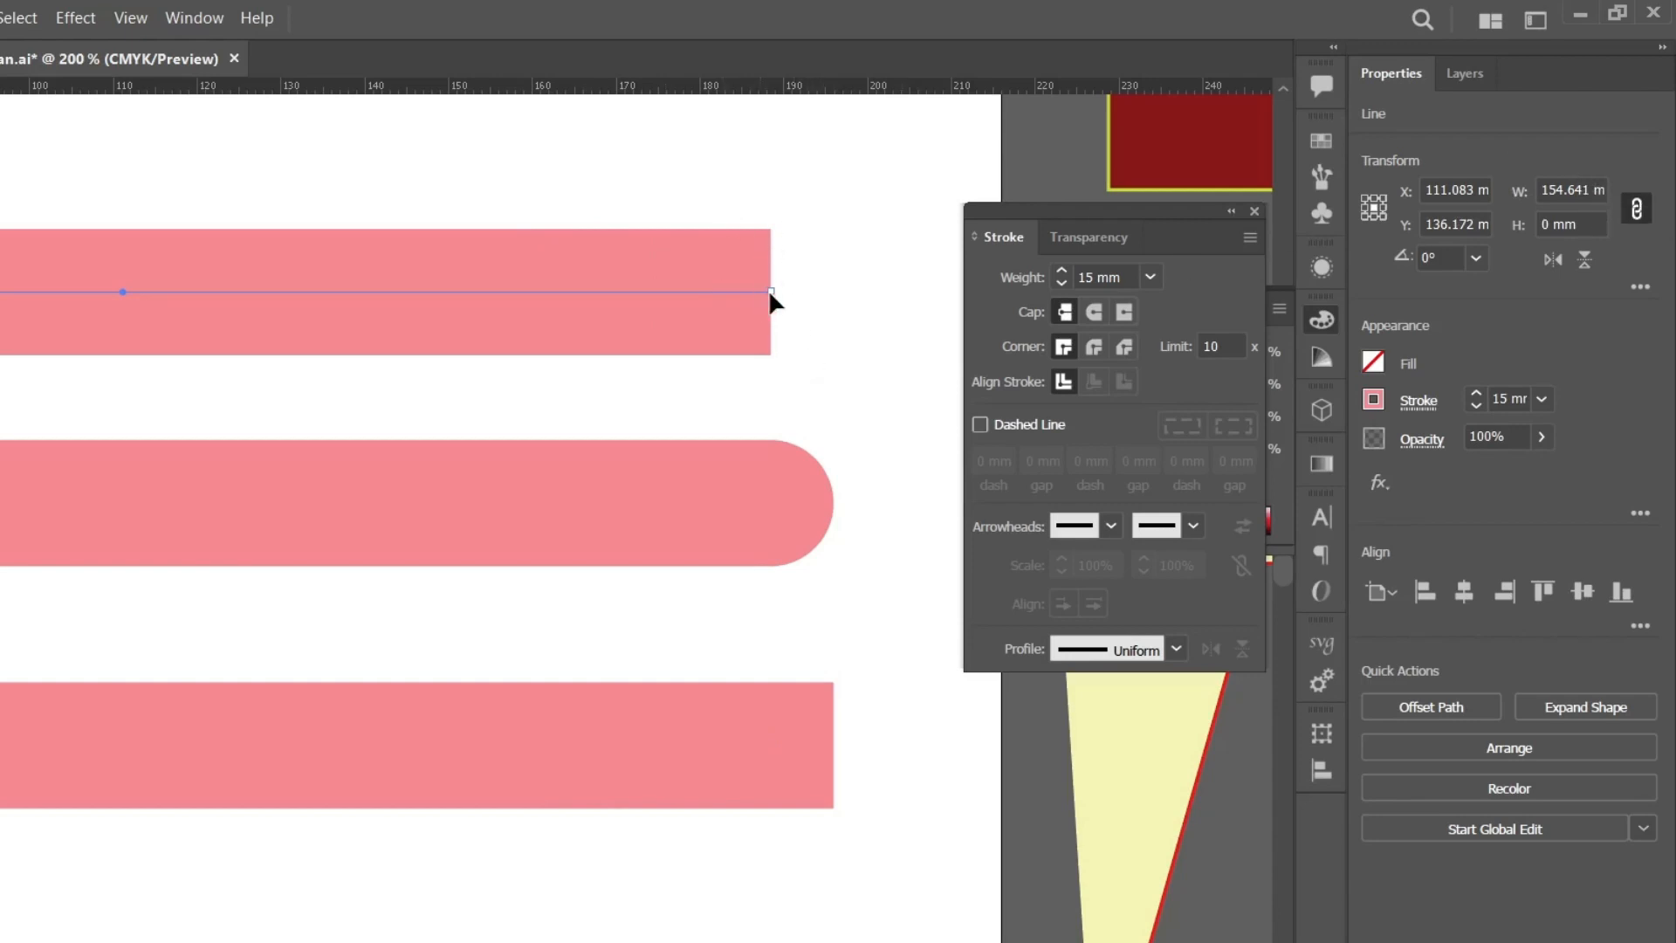
{"action": "left_click", "coordinate": [779, 766]}
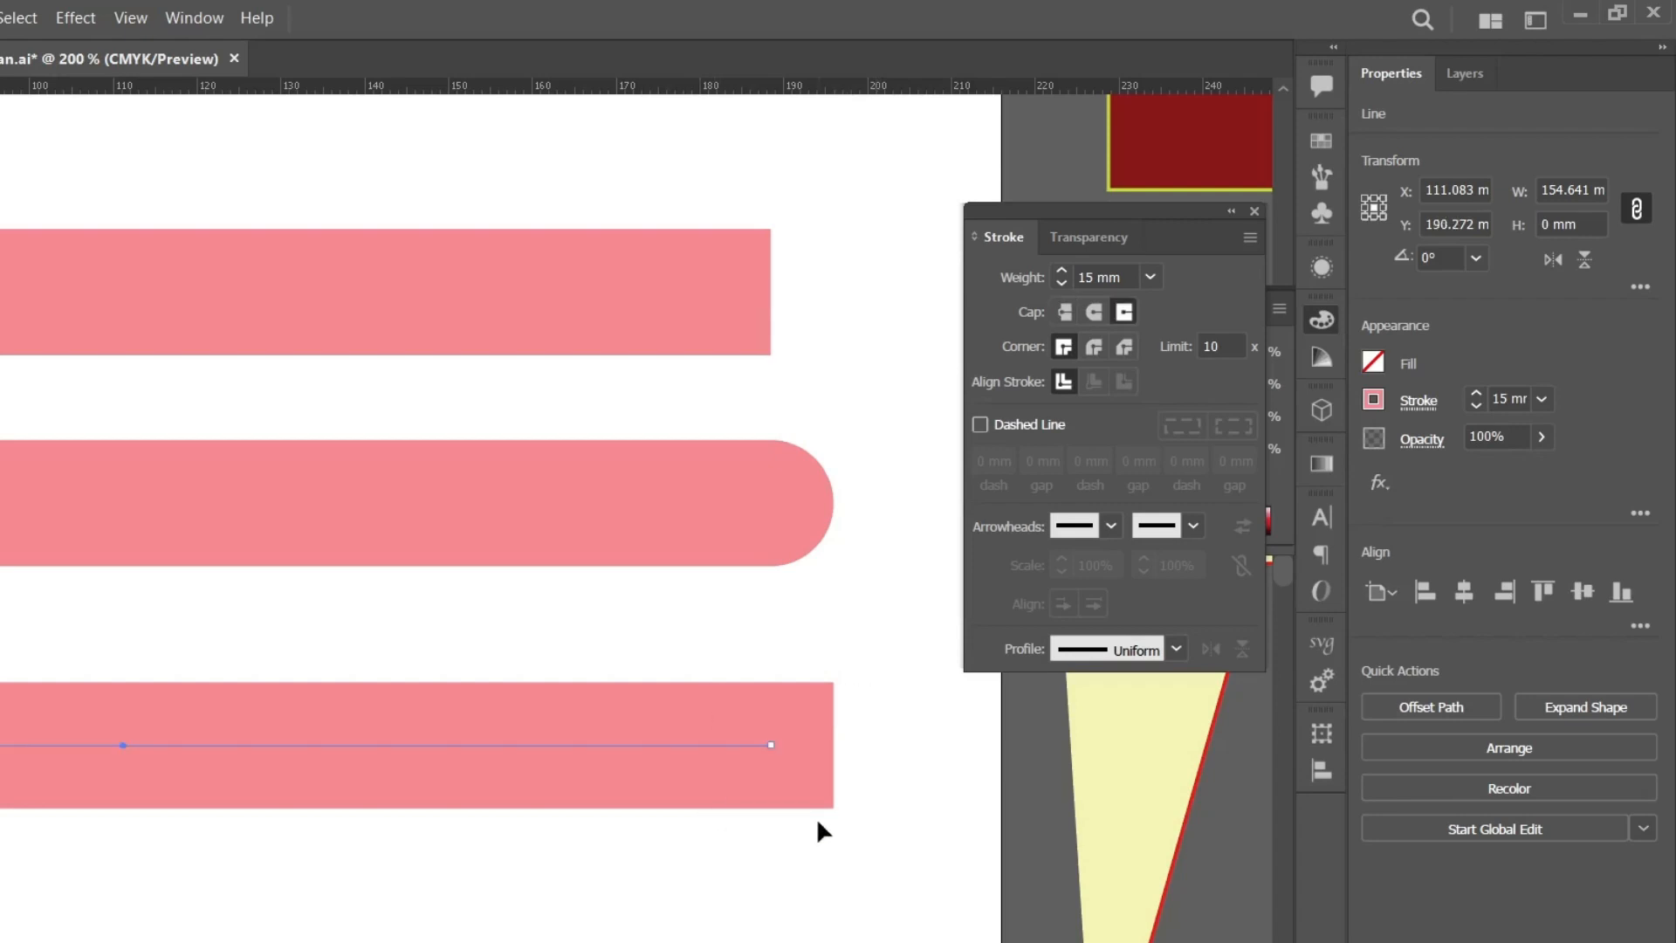
{"action": "left_click_drag", "start_coordinate": [870, 722], "coordinate": [702, 799]}
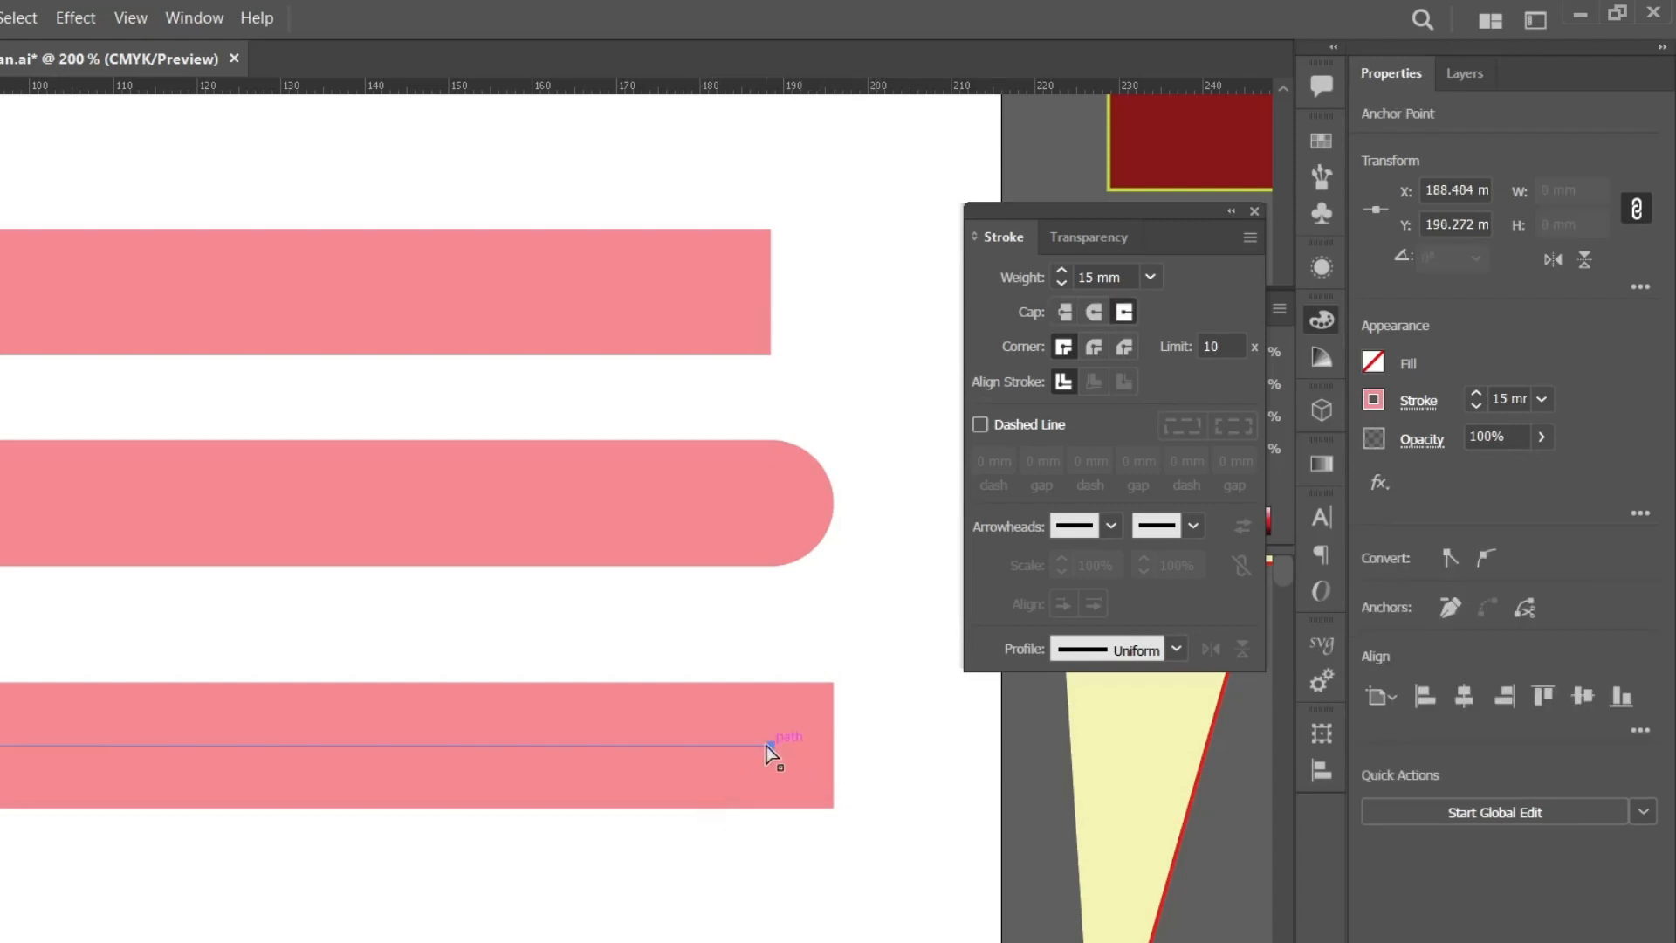
{"action": "left_click_drag", "start_coordinate": [769, 745], "coordinate": [772, 748]}
{"action": "key", "text": "ctrl+1"}
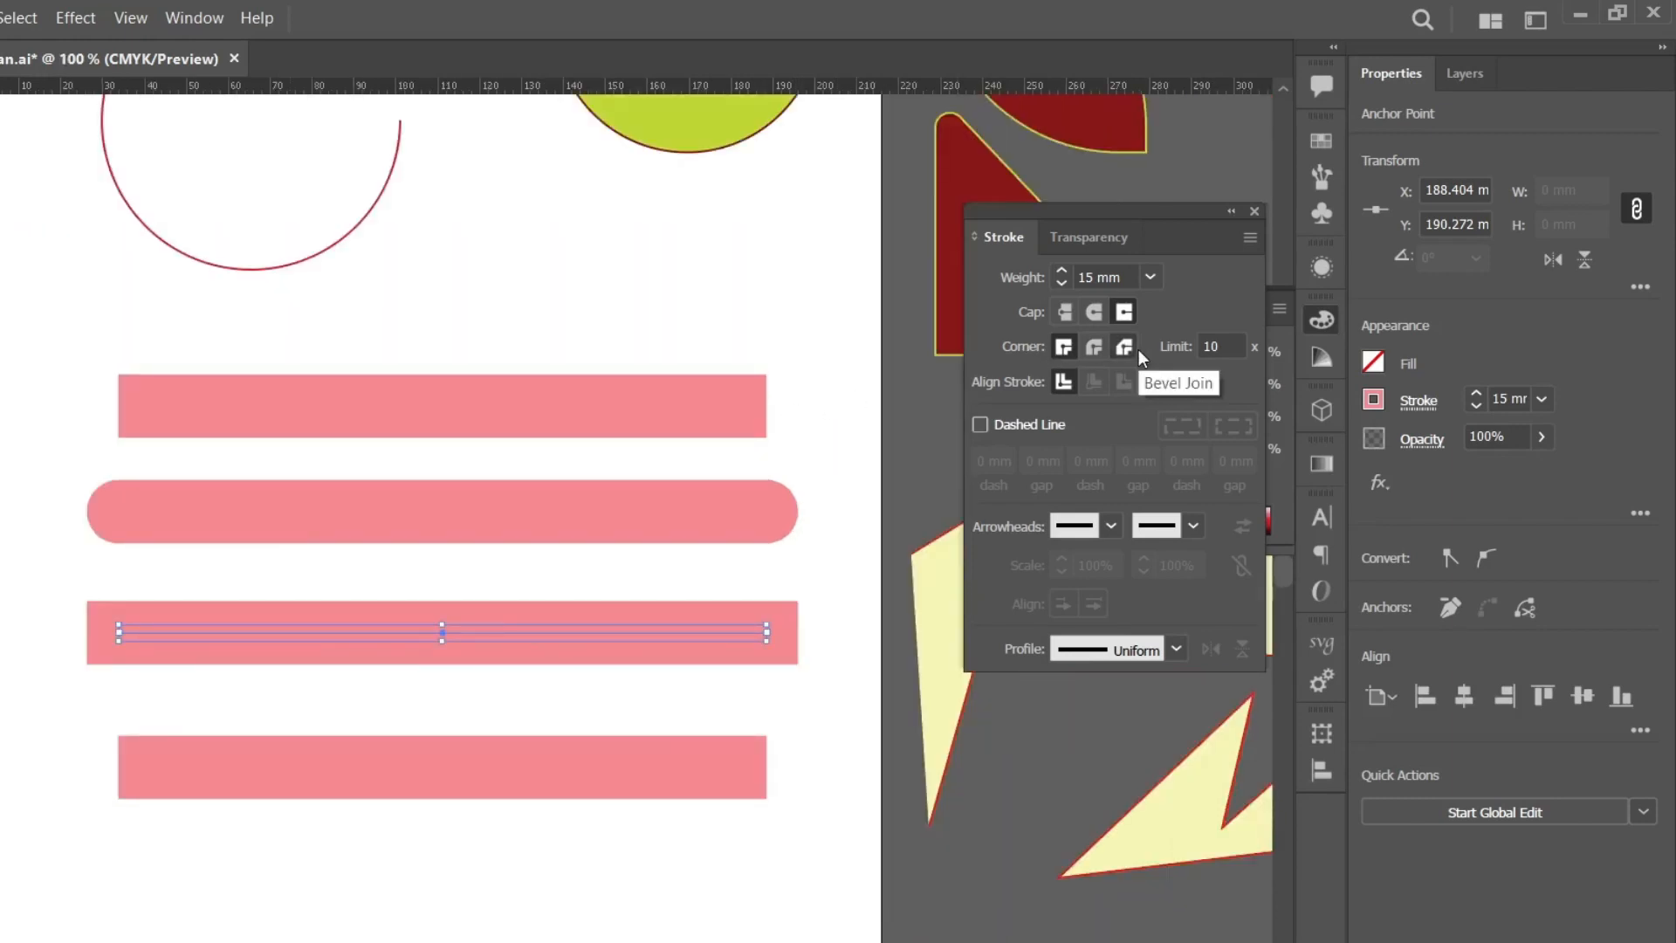
- Delete the bottom line and draw a square about 33 mm wide below the three remaining lines
{"action": "left_click", "coordinate": [240, 751]}
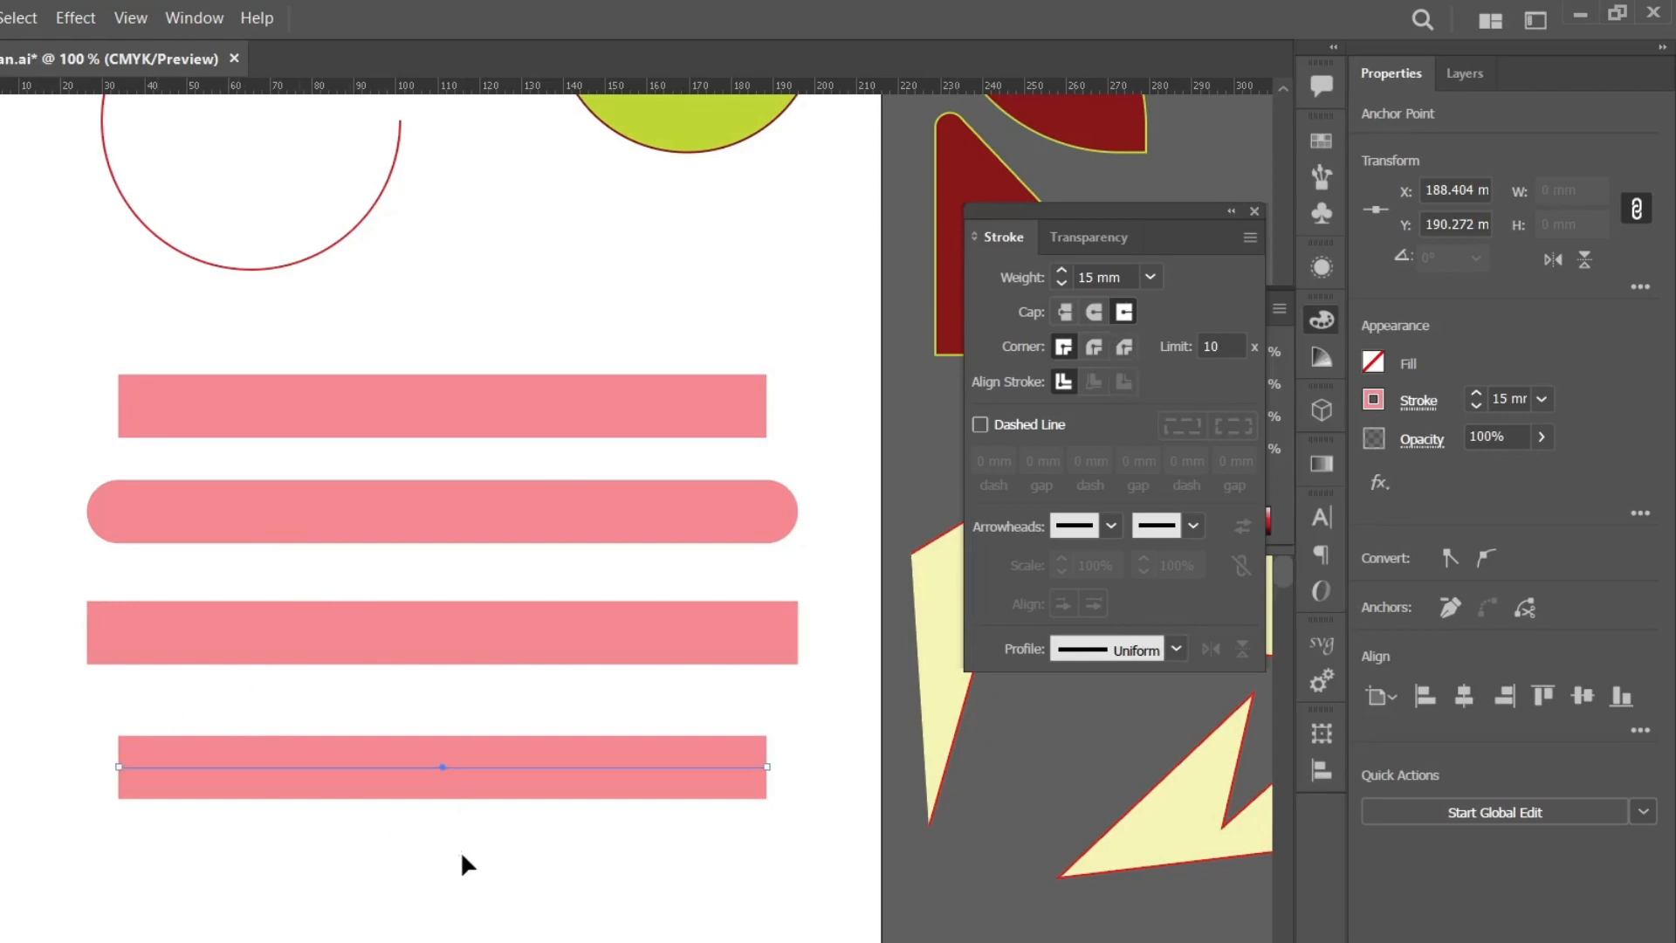
{"action": "key", "text": "Delete"}
{"action": "scroll", "coordinate": [497, 766], "scroll_direction": "down", "scroll_amount": 2}
{"action": "scroll", "coordinate": [519, 750], "scroll_direction": "down", "scroll_amount": 1}
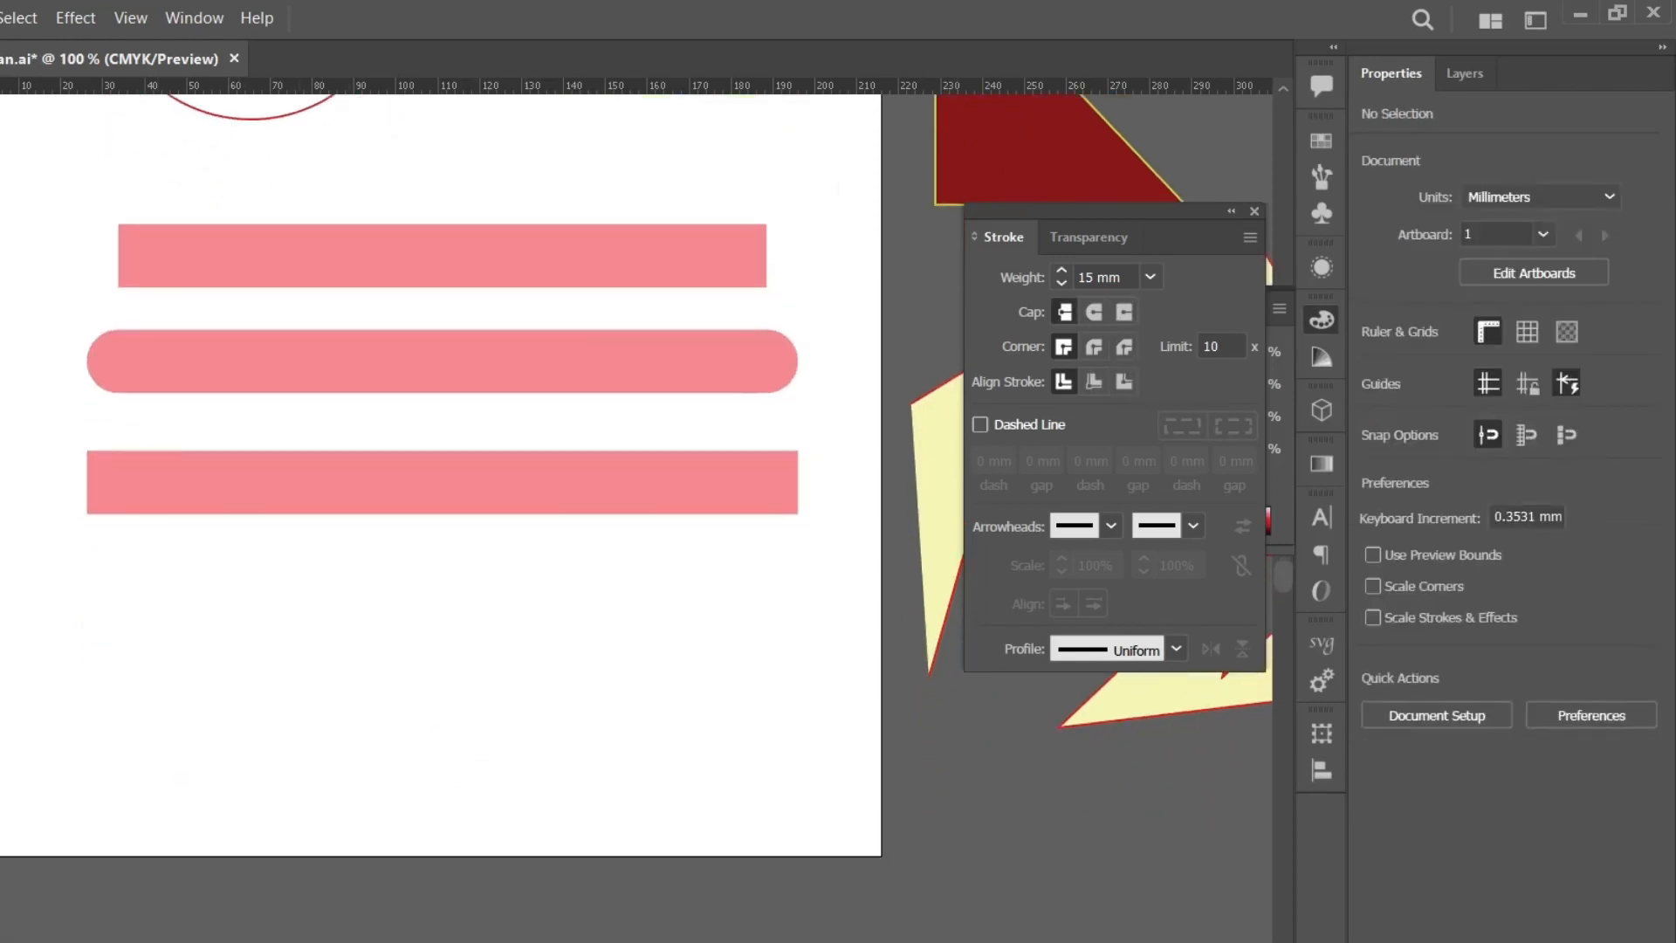
{"action": "left_click_drag", "start_coordinate": [109, 578], "coordinate": [248, 717]}
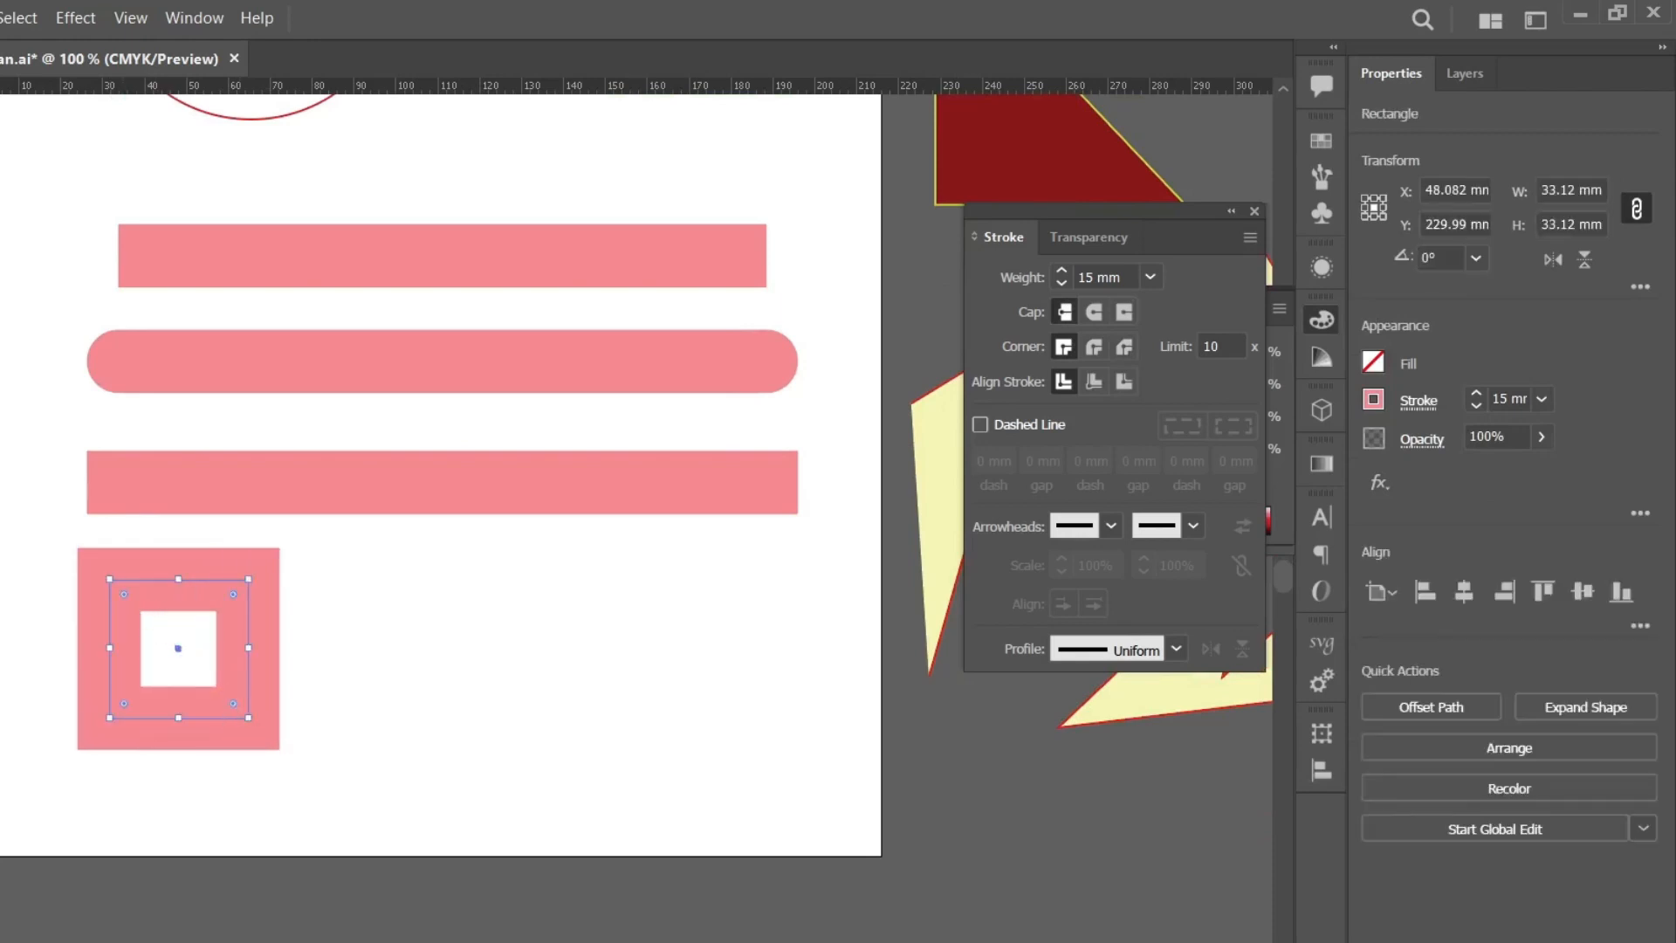
- Set the new square's stroke weight to 5 mm
{"action": "left_click", "coordinate": [1121, 277]}
{"action": "type", "text": "56"}
{"action": "key", "text": "Return"}
{"action": "left_click", "coordinate": [1085, 281]}
{"action": "type", "text": "5"}
{"action": "key", "text": "Return"}
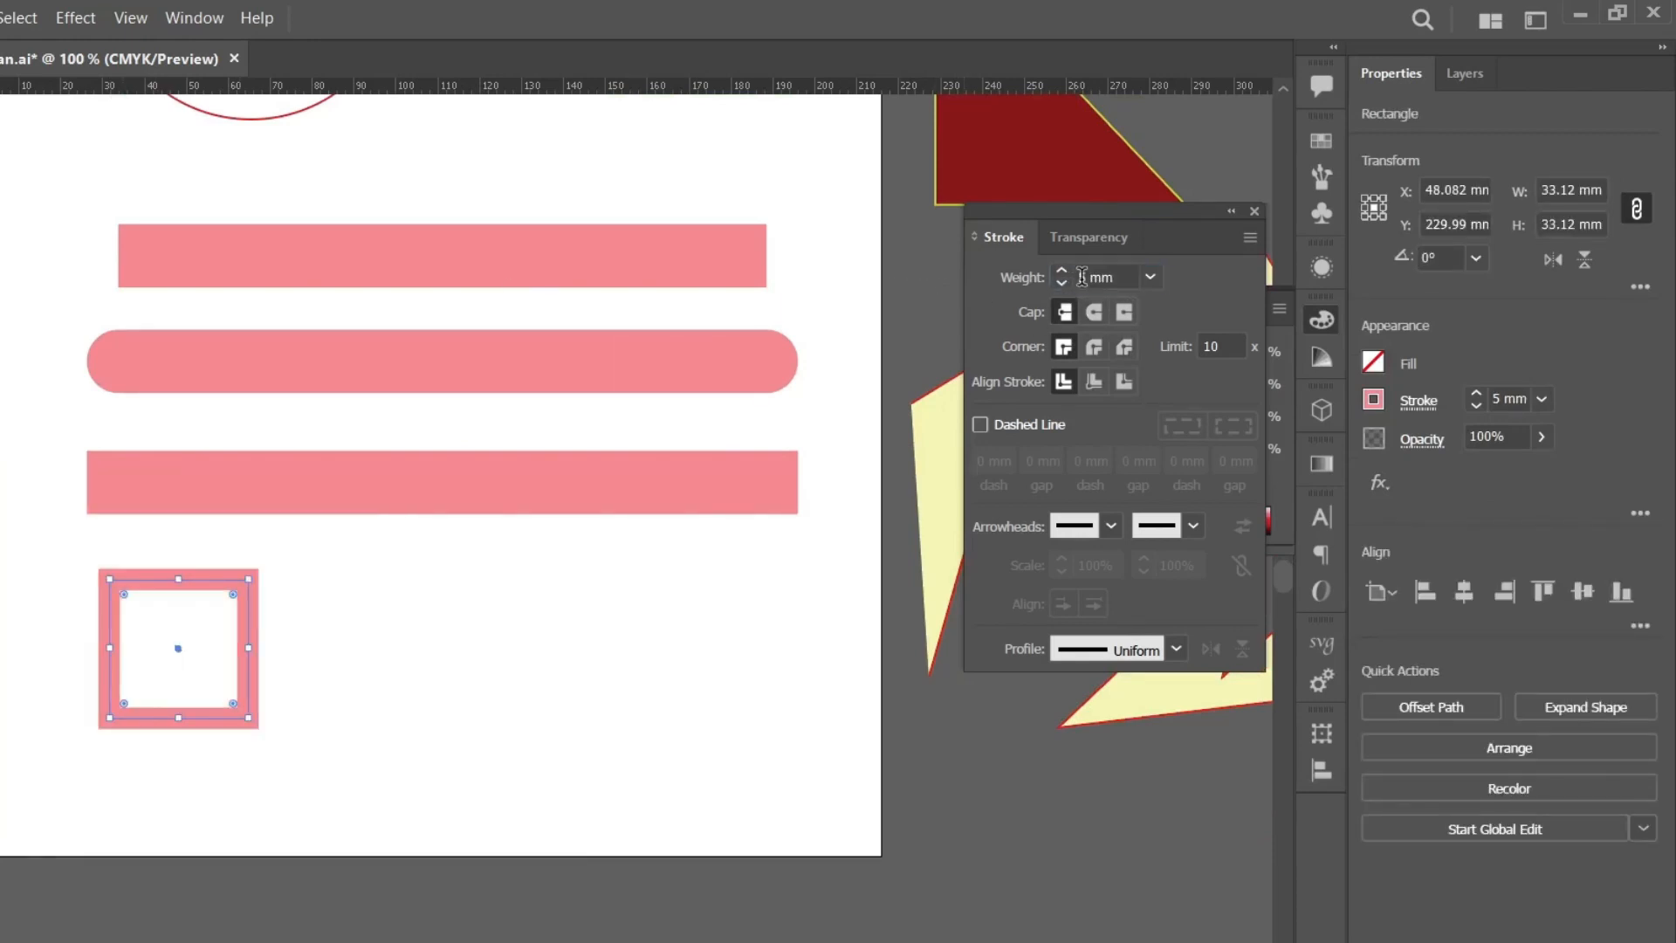
- Duplicate the square horizontally and repeat the copy to make an evenly spaced row of three squares
{"action": "left_click_drag", "start_coordinate": [182, 643], "coordinate": [375, 644], "text": "alt"}
{"action": "key", "text": "ctrl+d"}
{"action": "scroll", "coordinate": [376, 651], "scroll_direction": "up", "scroll_amount": 2, "text": "alt"}
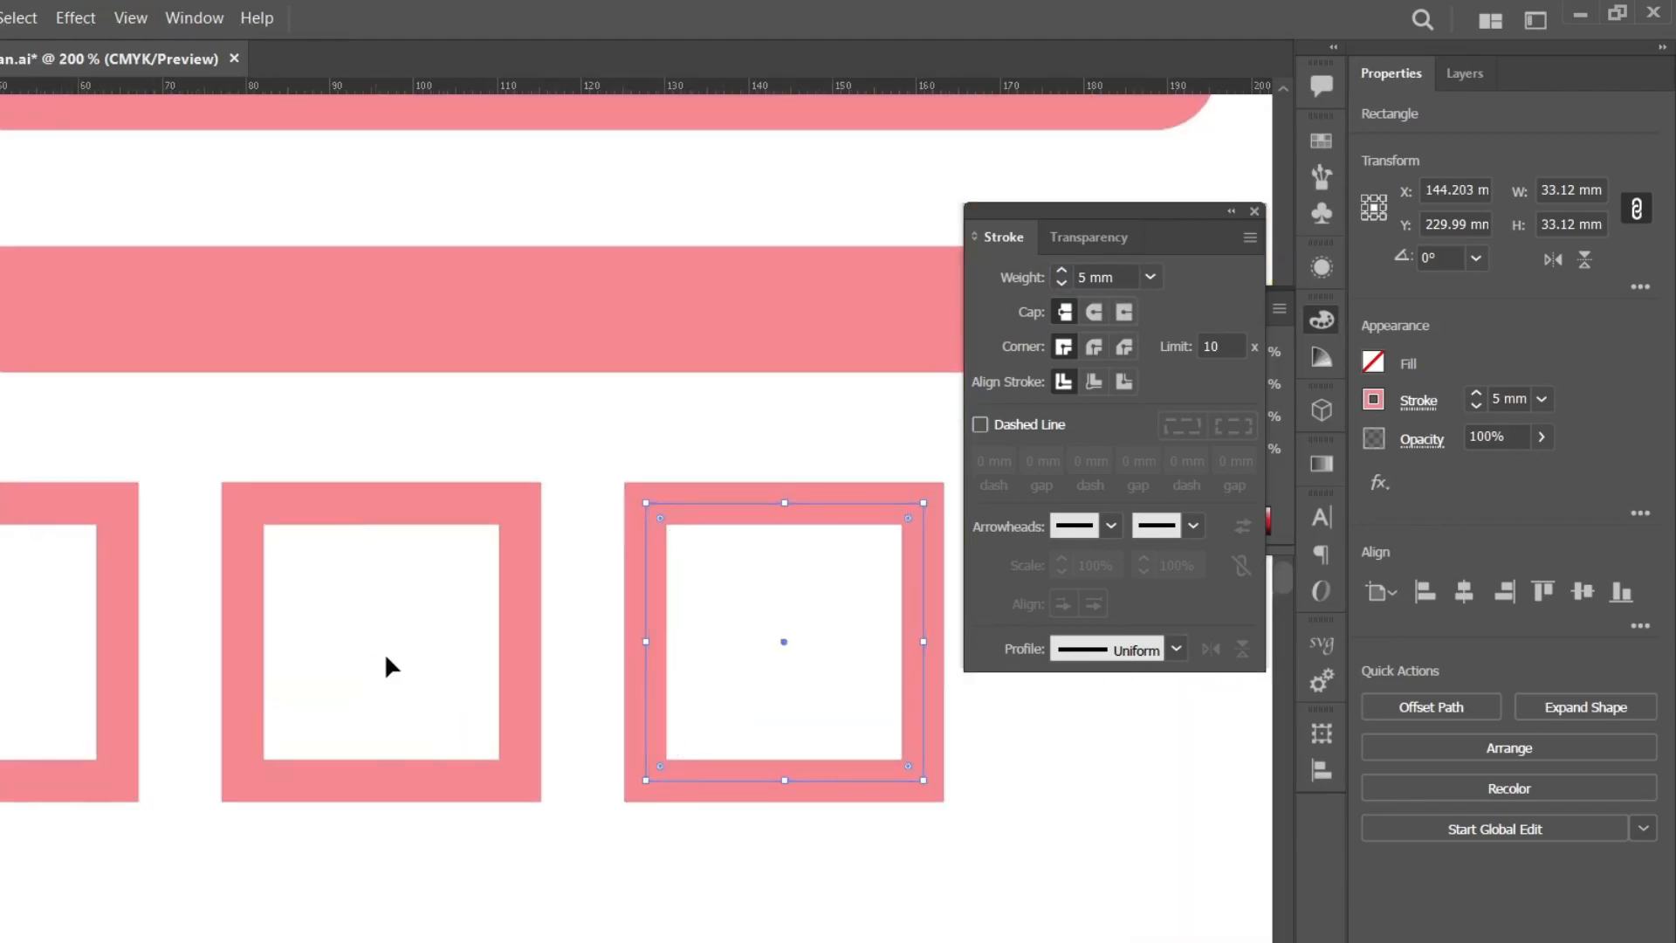
- Select the first square and detach the Stroke settings from their panel group so they float over the artboard
{"action": "scroll", "coordinate": [384, 652], "scroll_direction": "left", "scroll_amount": 3}
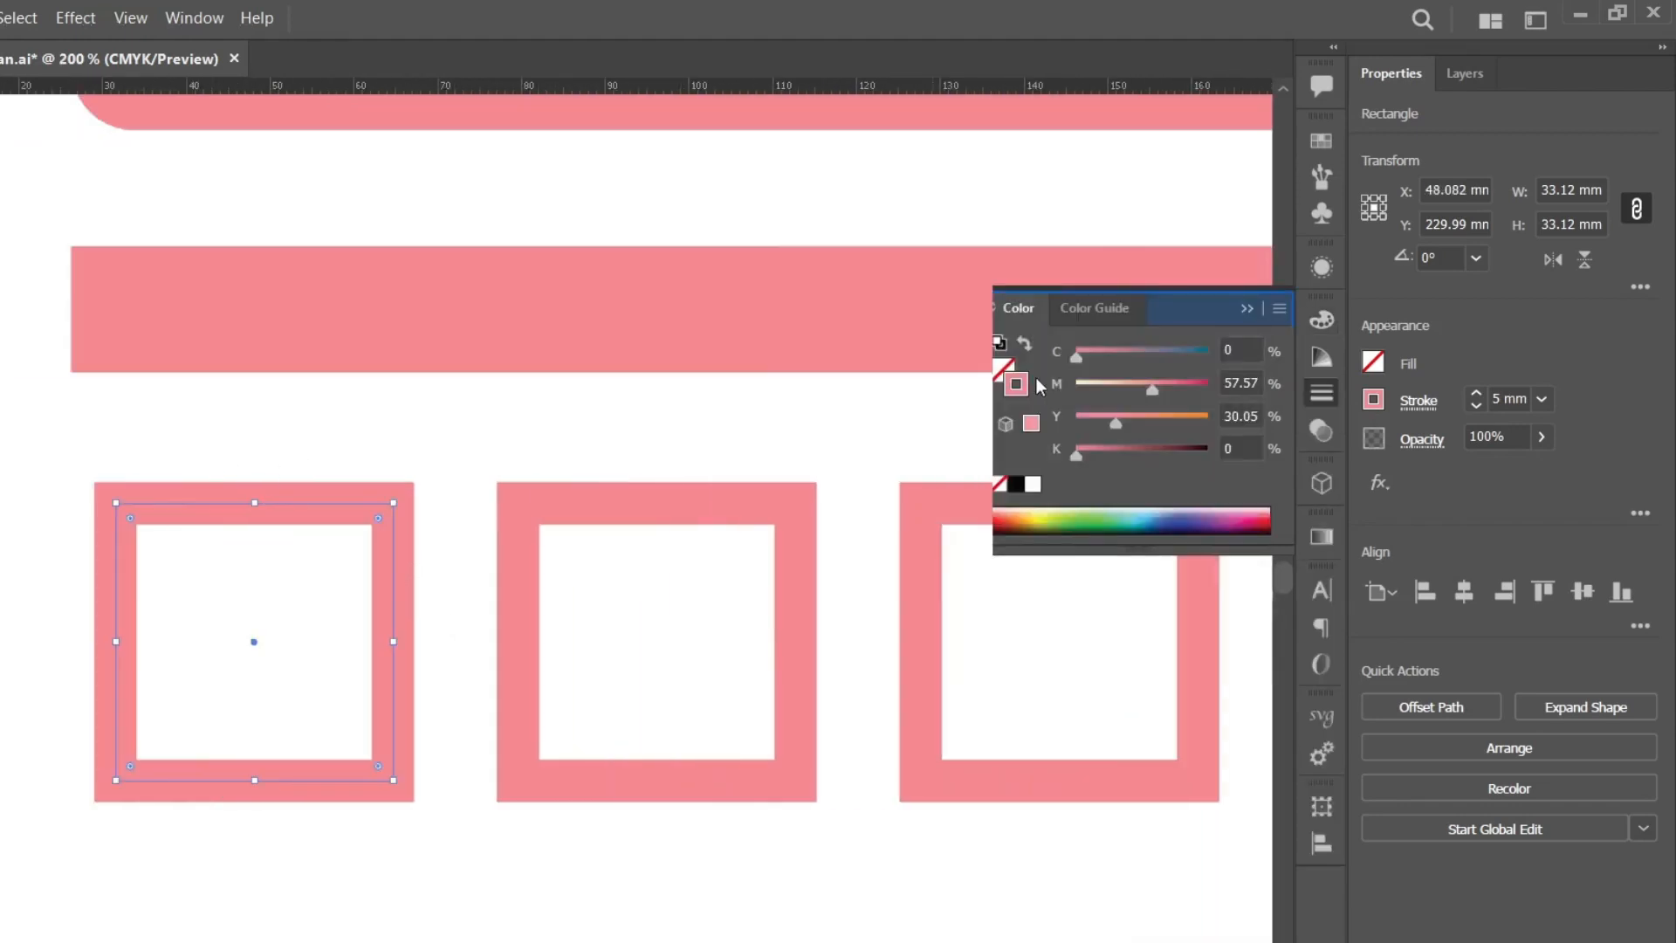
{"action": "left_click_drag", "start_coordinate": [1036, 384], "coordinate": [1043, 354]}
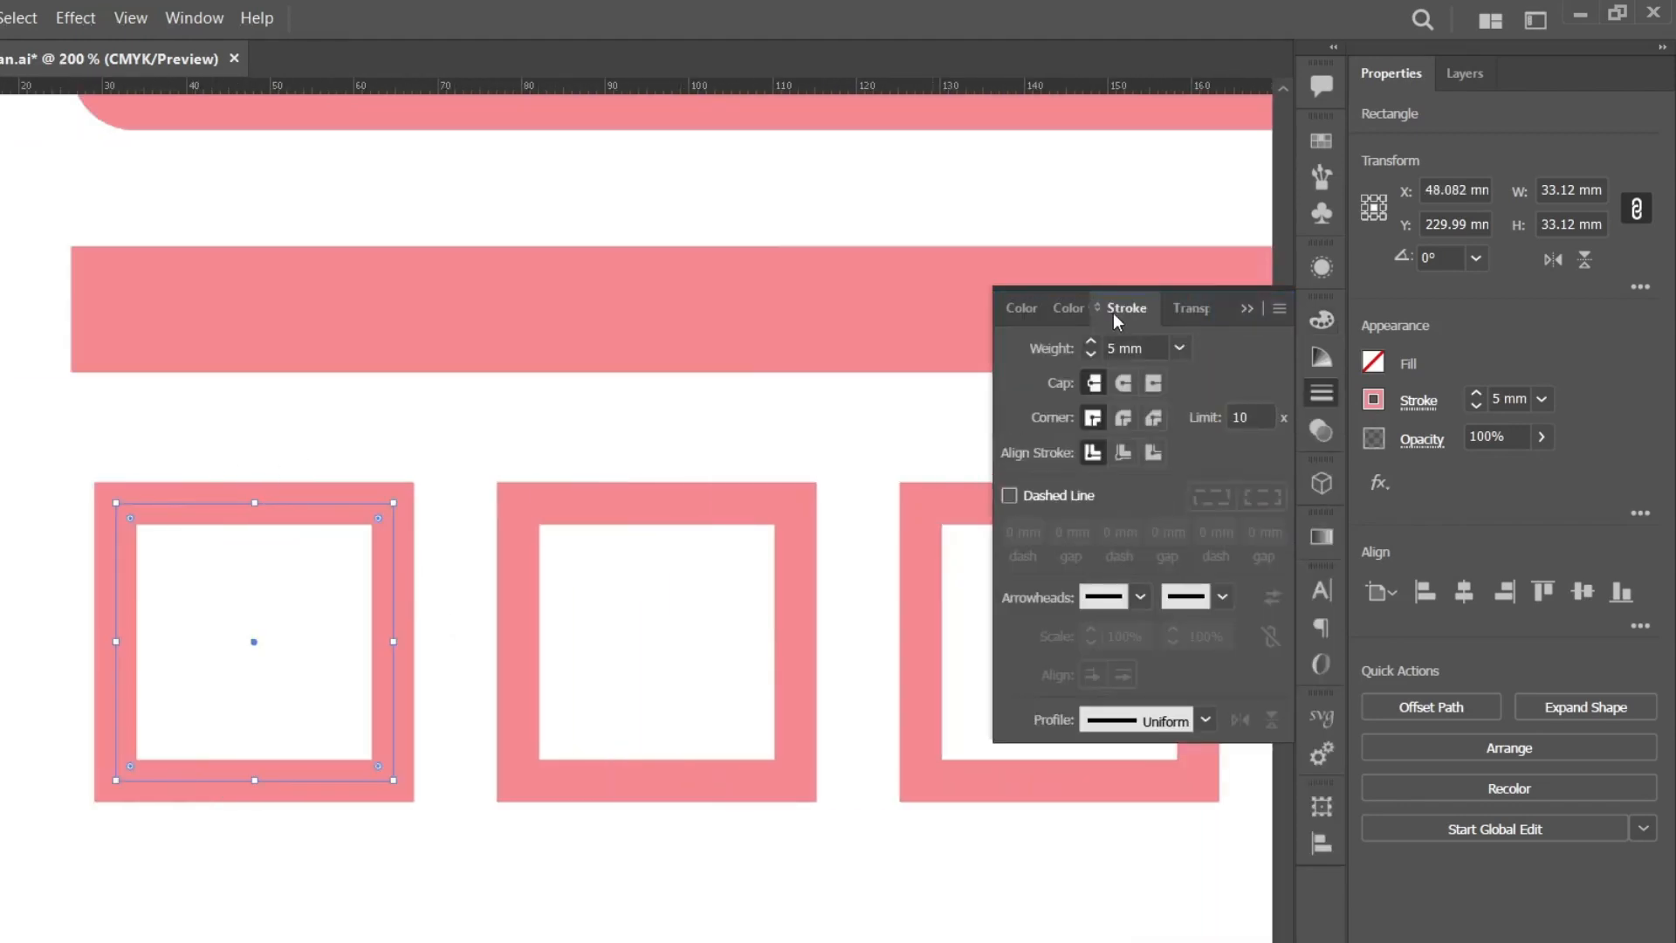
{"action": "mouse_move", "coordinate": [1129, 312]}
{"action": "left_mouse_down"}
{"action": "mouse_move", "coordinate": [768, 335]}
{"action": "mouse_move", "coordinate": [747, 208]}
{"action": "left_mouse_up"}
{"action": "key", "text": "ctrl+="}
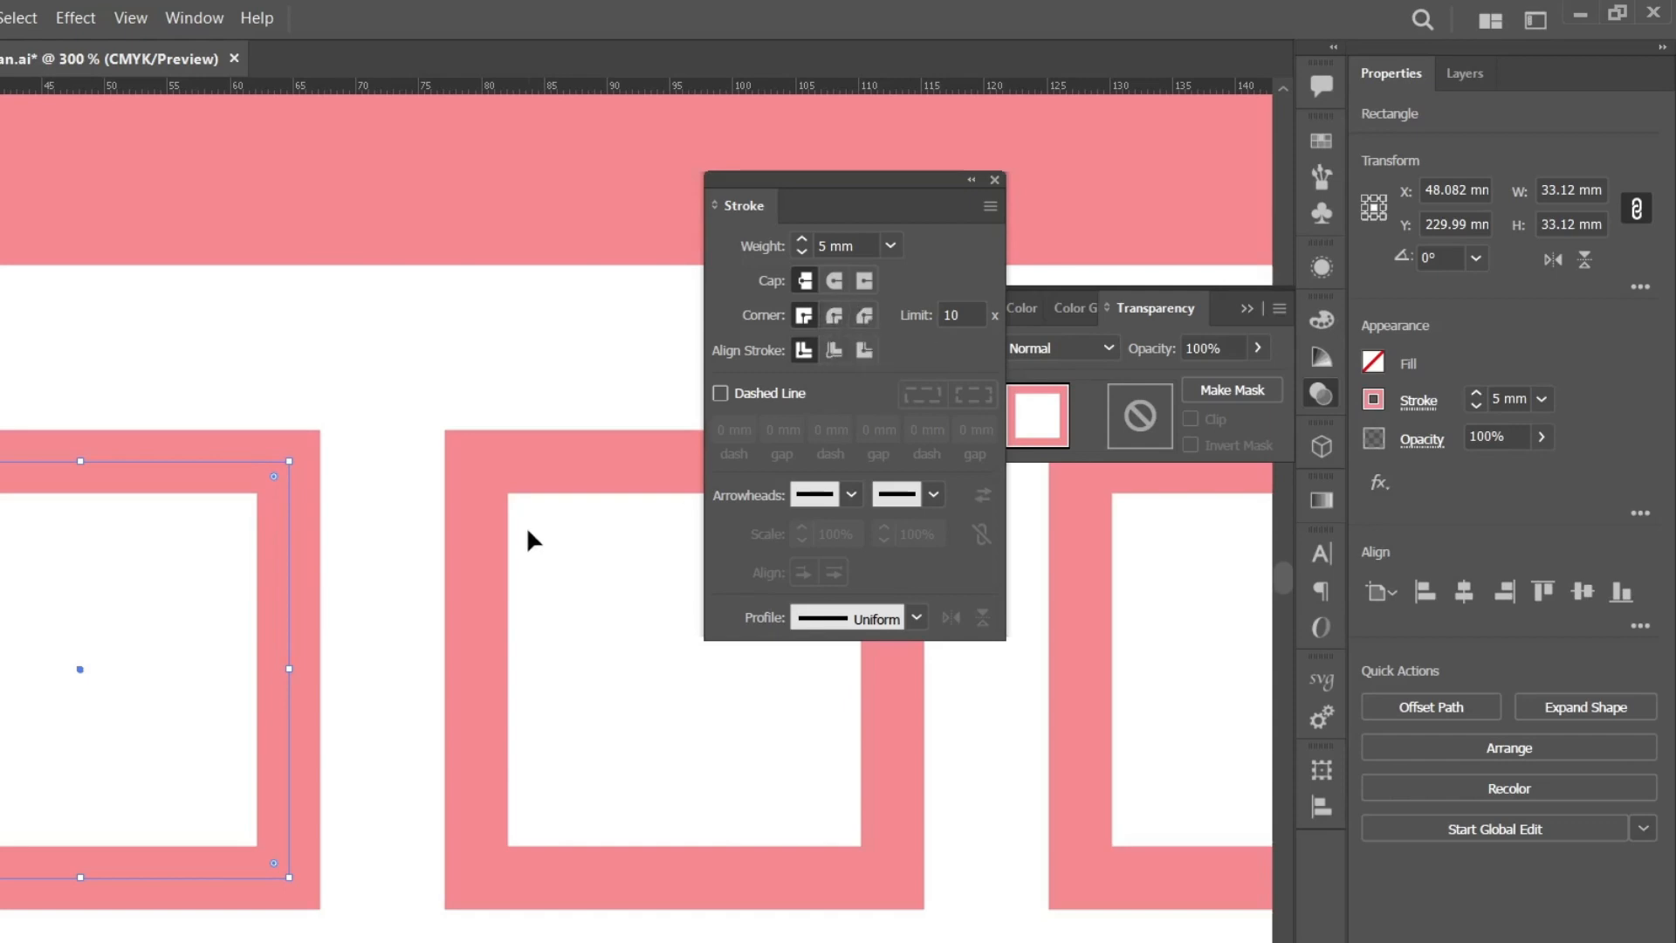
- Give the middle square a round join at its corners
{"action": "scroll", "coordinate": [524, 529], "scroll_direction": "down", "scroll_amount": 2}
{"action": "scroll", "coordinate": [474, 615], "scroll_direction": "right", "scroll_amount": 3}
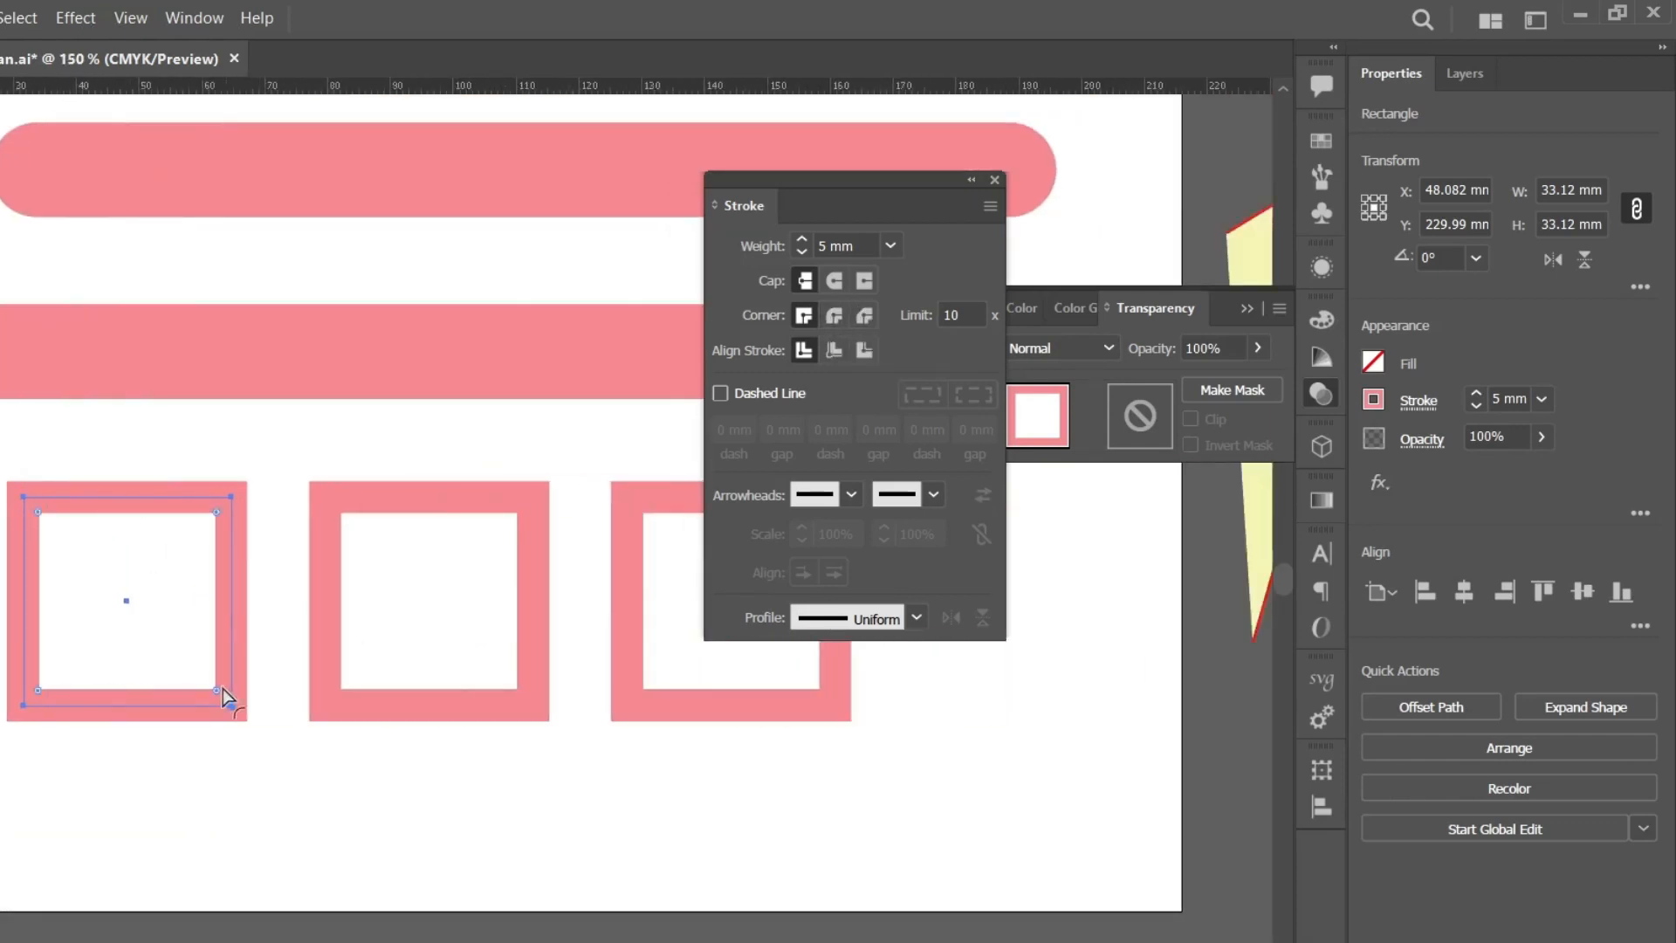
{"action": "scroll", "coordinate": [288, 663], "scroll_direction": "right", "scroll_amount": 1}
{"action": "left_click", "coordinate": [355, 624]}
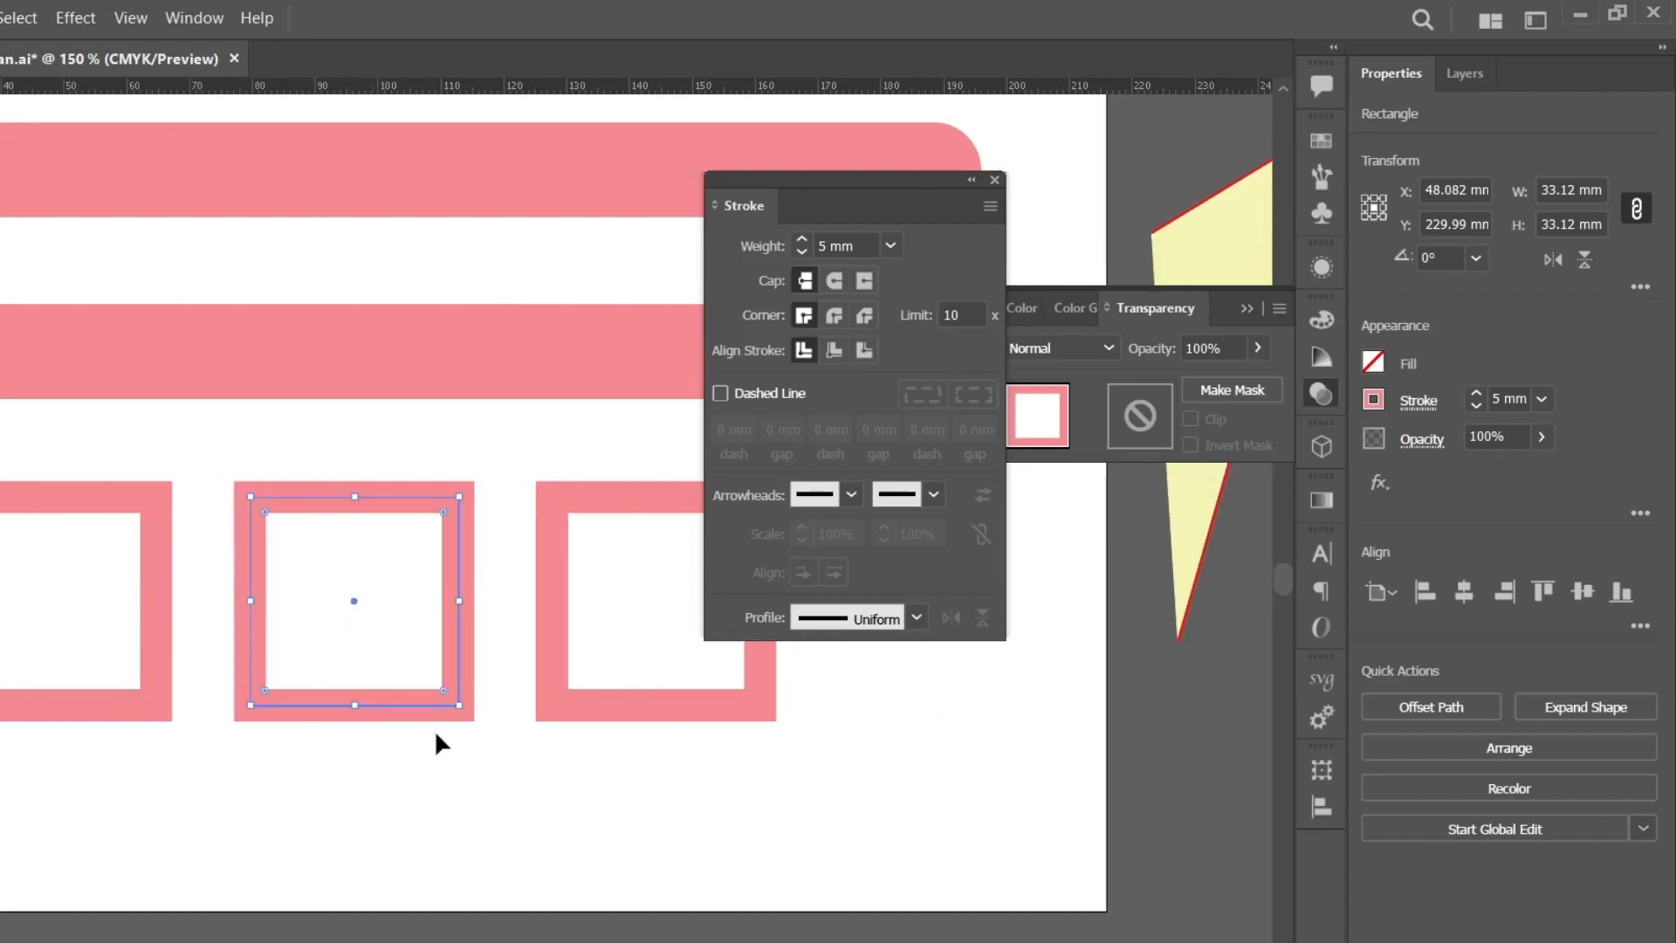
{"action": "left_click", "coordinate": [834, 320]}
- Give the third square a bevel join at its corners and clear the selection
{"action": "scroll", "coordinate": [504, 610], "scroll_direction": "right", "scroll_amount": 1}
{"action": "left_click", "coordinate": [459, 642]}
{"action": "left_click_drag", "start_coordinate": [537, 453], "coordinate": [642, 796]}
{"action": "left_click", "coordinate": [864, 316]}
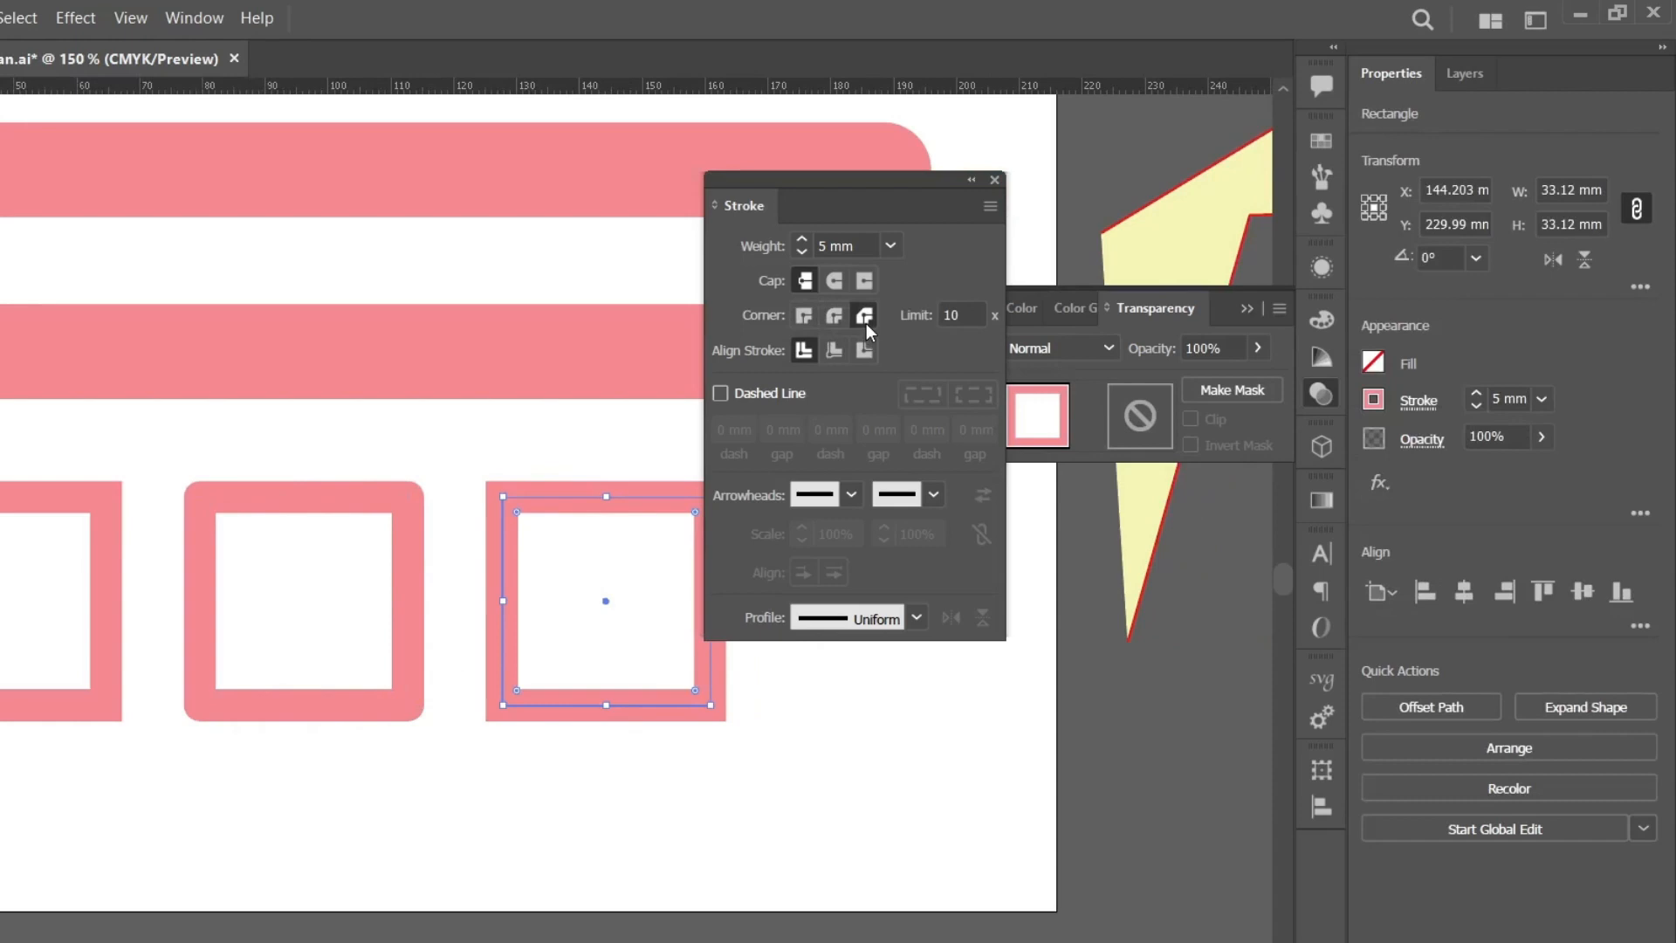
{"action": "left_click", "coordinate": [516, 819]}
- Move the Stroke settings off the squares and select one corner anchor on each square to examine its round, bevel or mitre join
{"action": "scroll", "coordinate": [140, 434], "scroll_direction": "up", "scroll_amount": 2}
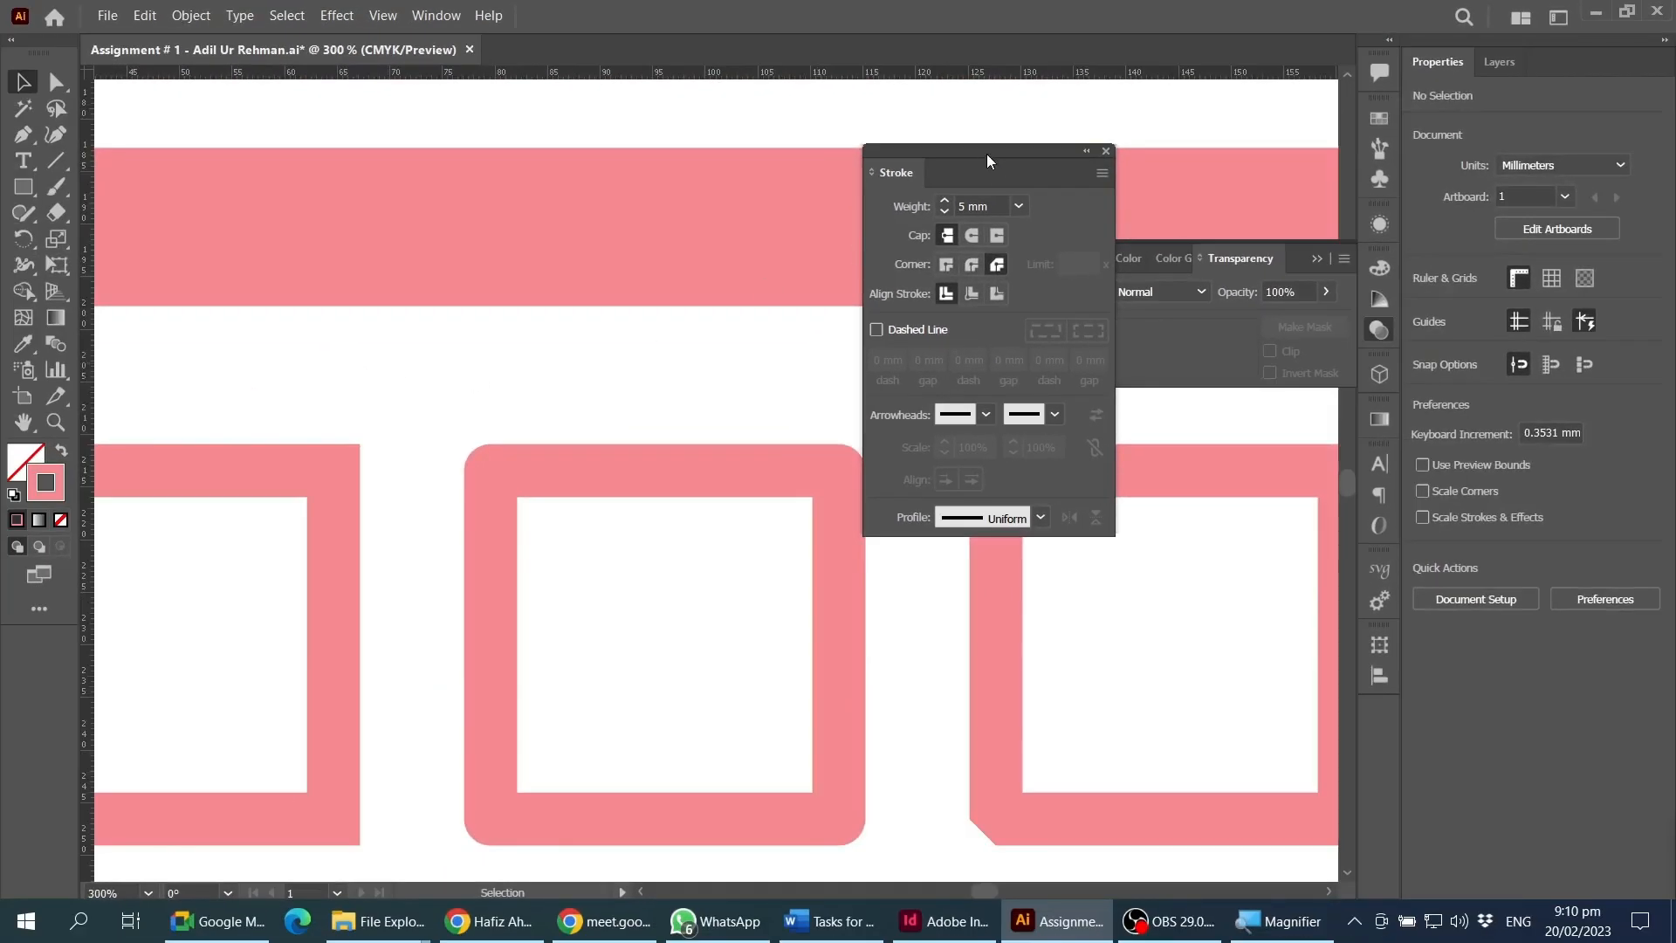
{"action": "mouse_move", "coordinate": [989, 161]}
{"action": "left_mouse_down"}
{"action": "mouse_move", "coordinate": [1397, 180]}
{"action": "mouse_move", "coordinate": [1454, 226]}
{"action": "left_mouse_up"}
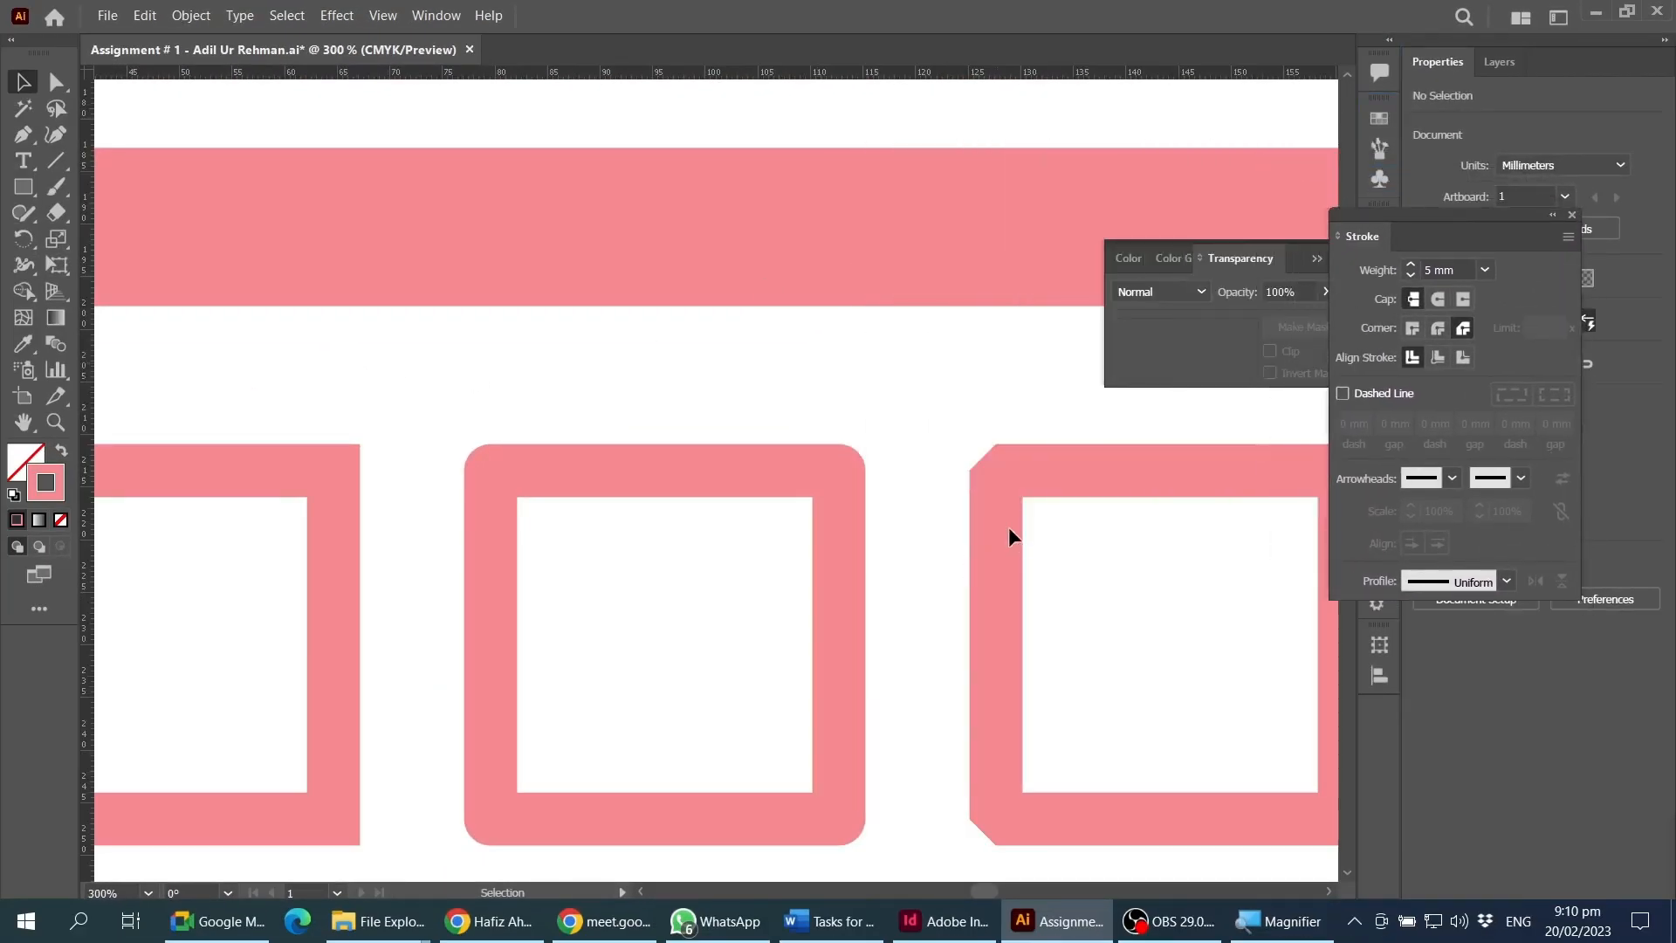
{"action": "scroll", "coordinate": [1008, 535], "scroll_direction": "up", "scroll_amount": 1}
{"action": "key", "text": "a"}
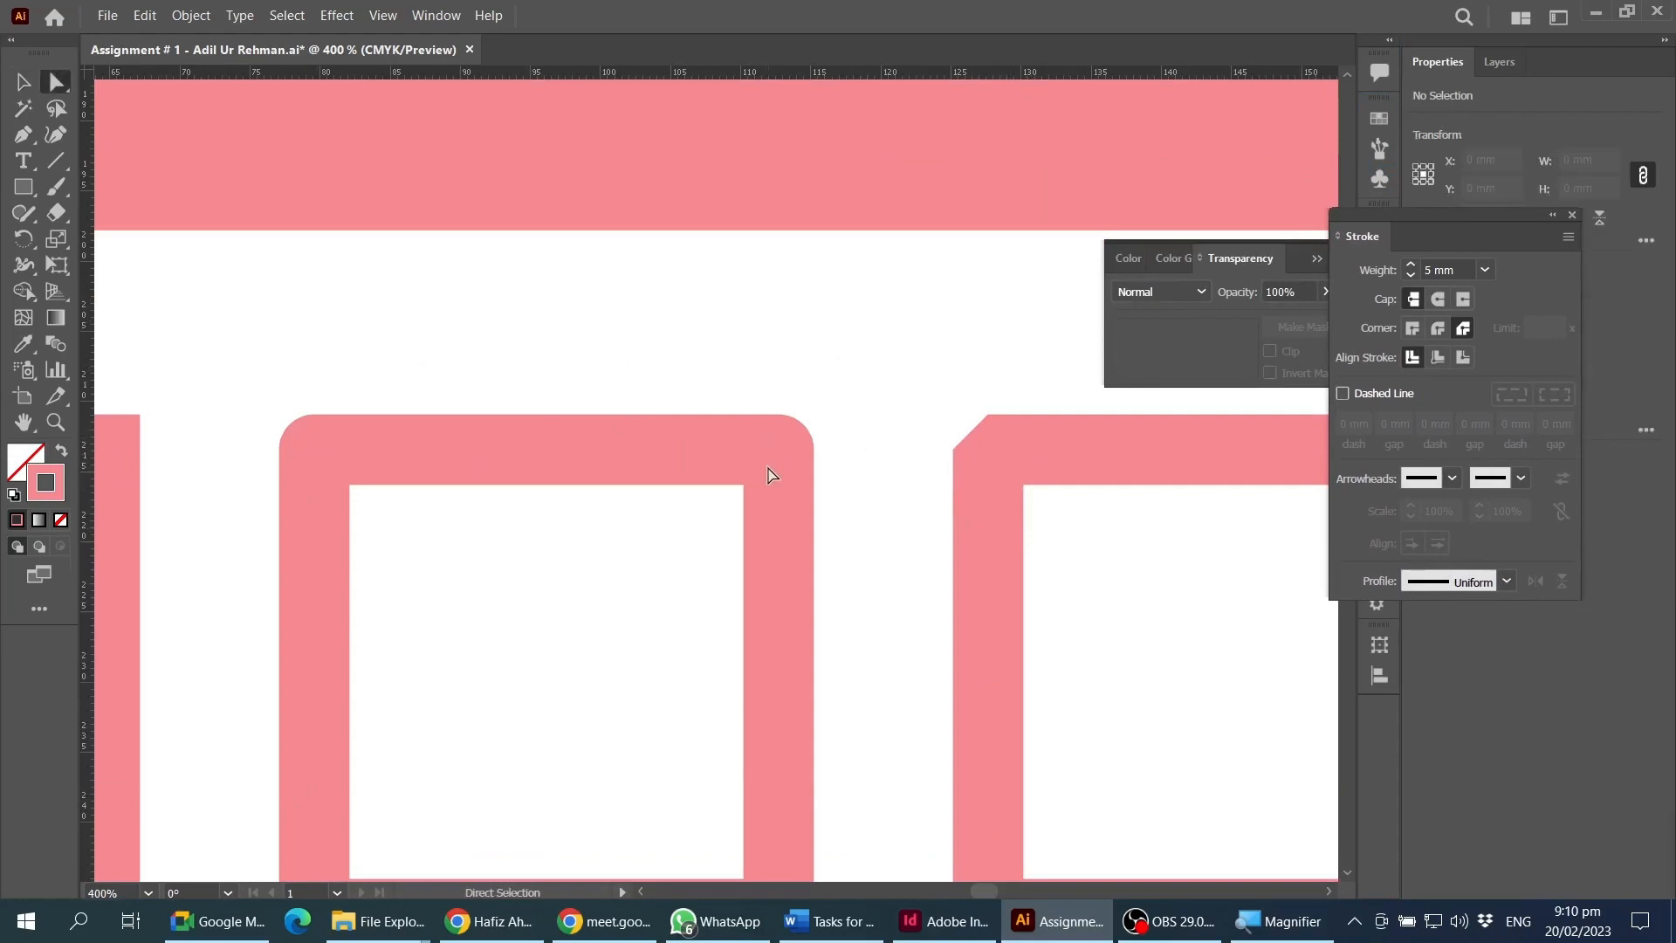
{"action": "left_click_drag", "start_coordinate": [710, 378], "coordinate": [902, 588]}
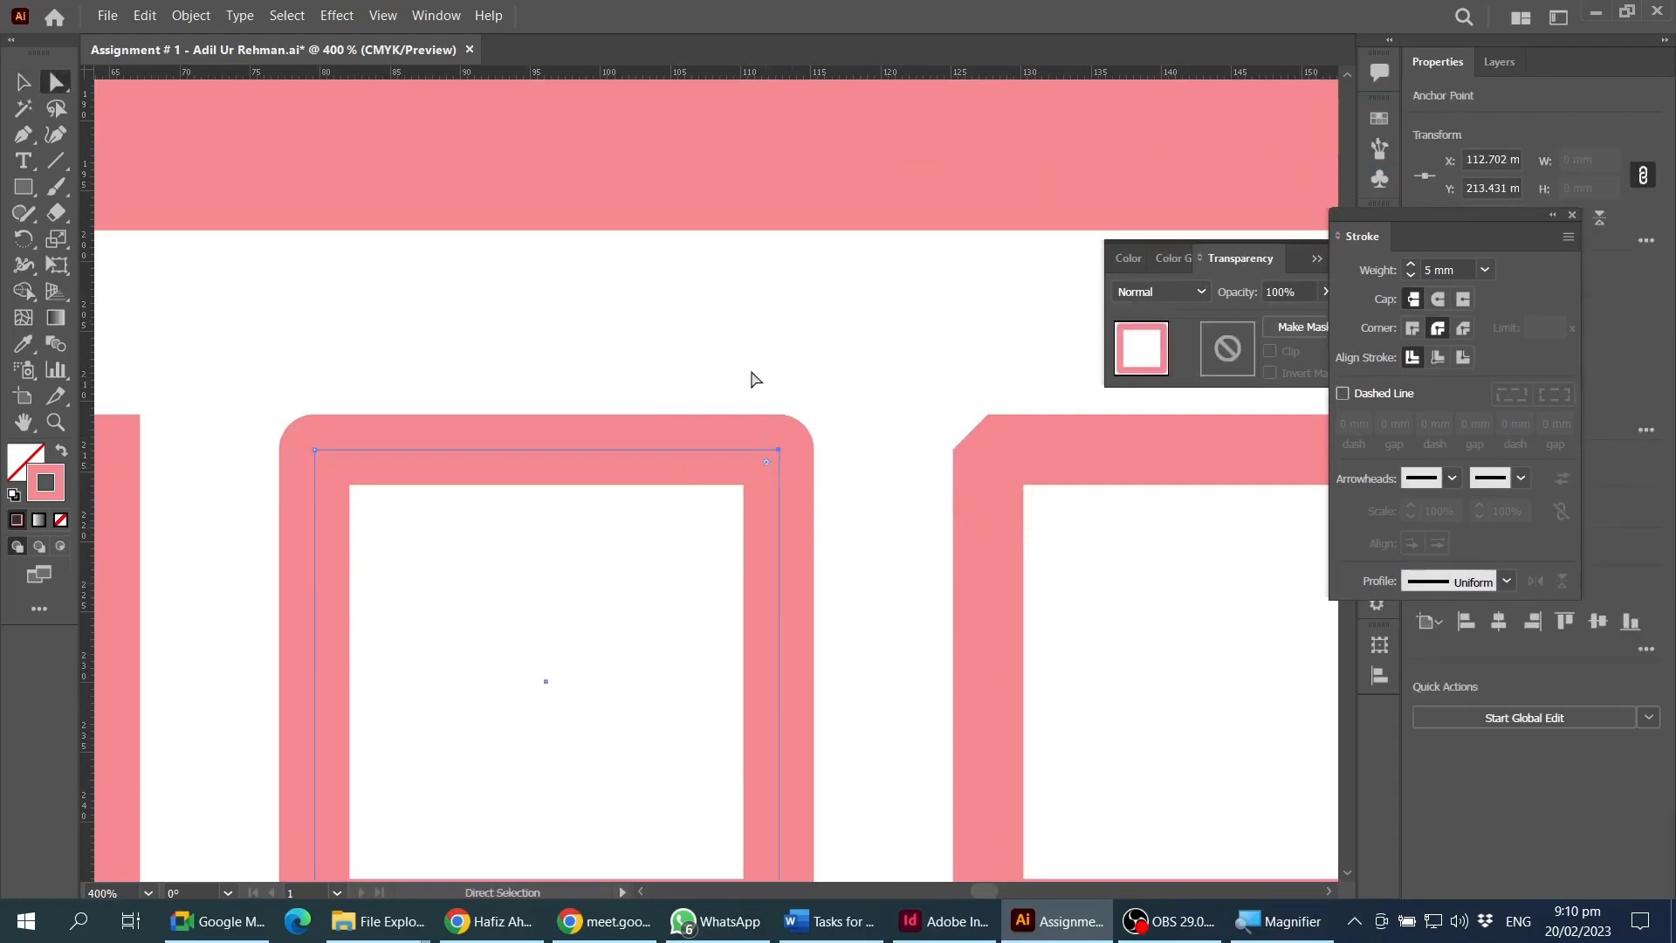
{"action": "left_click_drag", "start_coordinate": [957, 423], "coordinate": [1106, 579]}
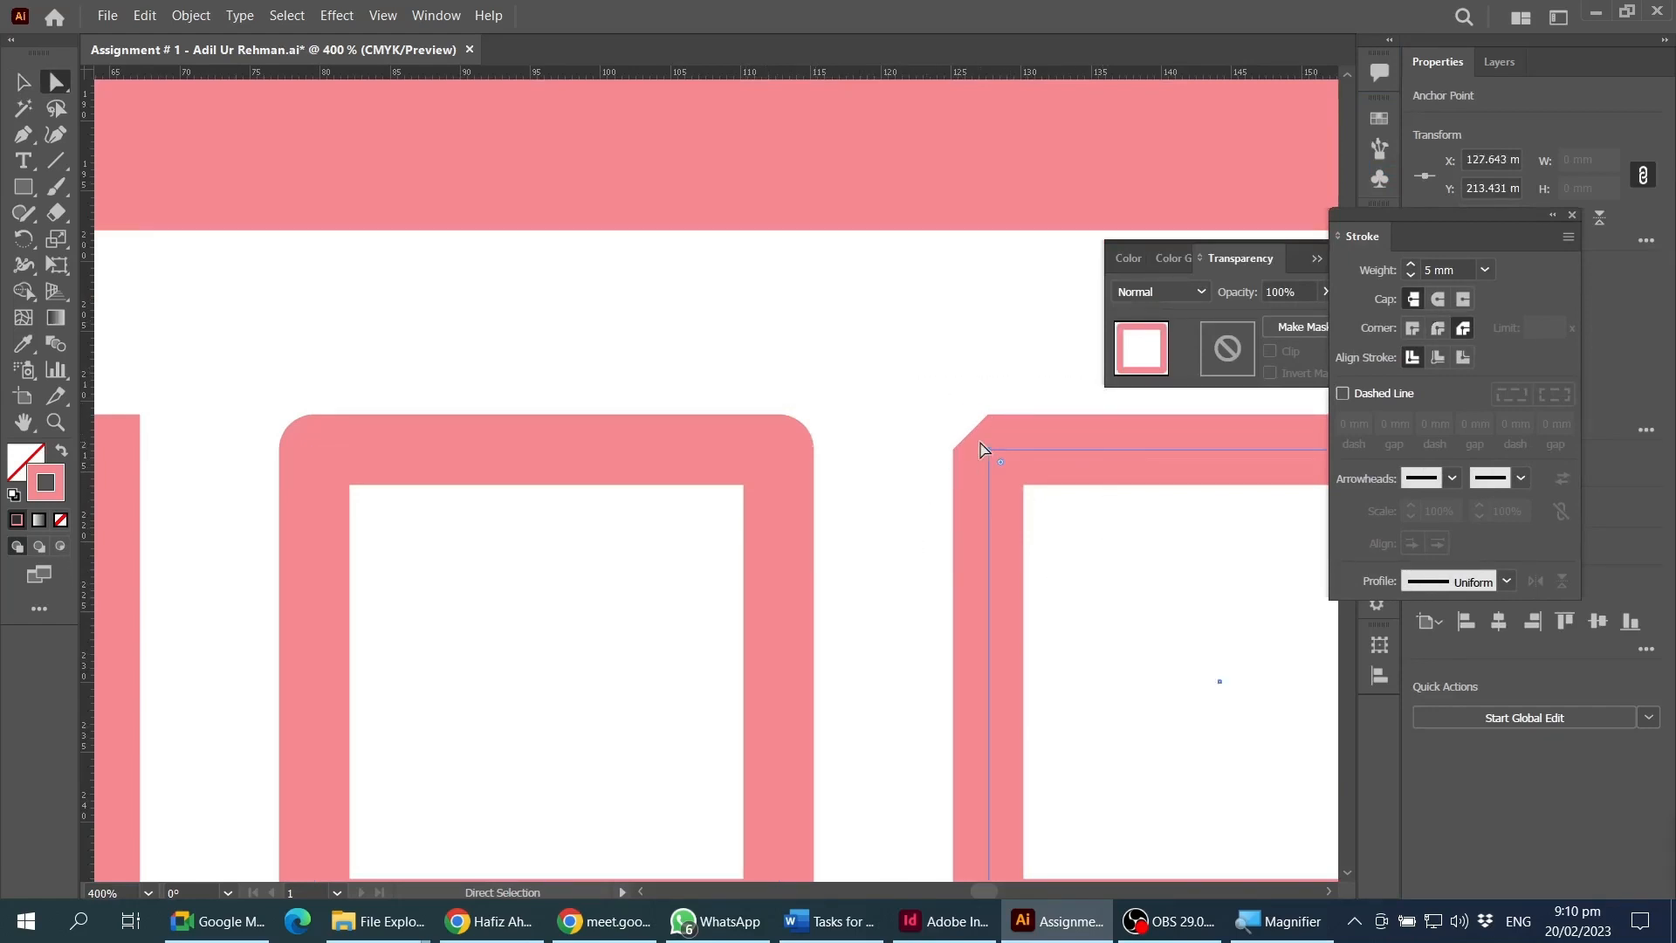
{"action": "scroll", "coordinate": [987, 400], "scroll_direction": "left", "scroll_amount": 10}
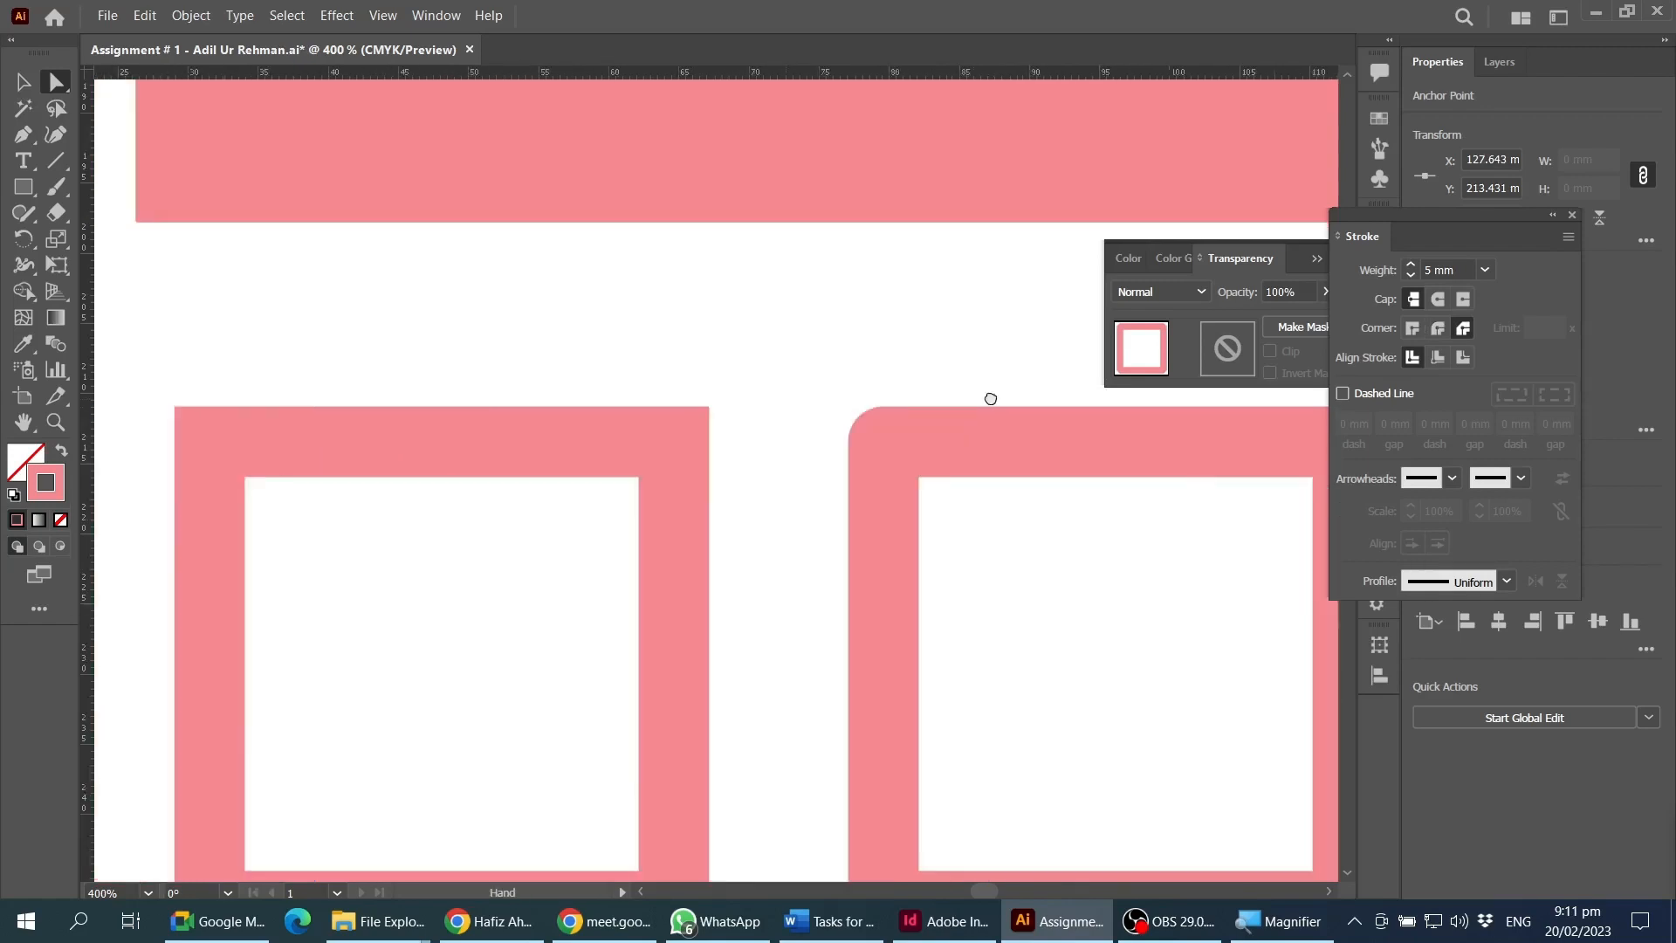
{"action": "left_click_drag", "start_coordinate": [734, 349], "coordinate": [610, 561]}
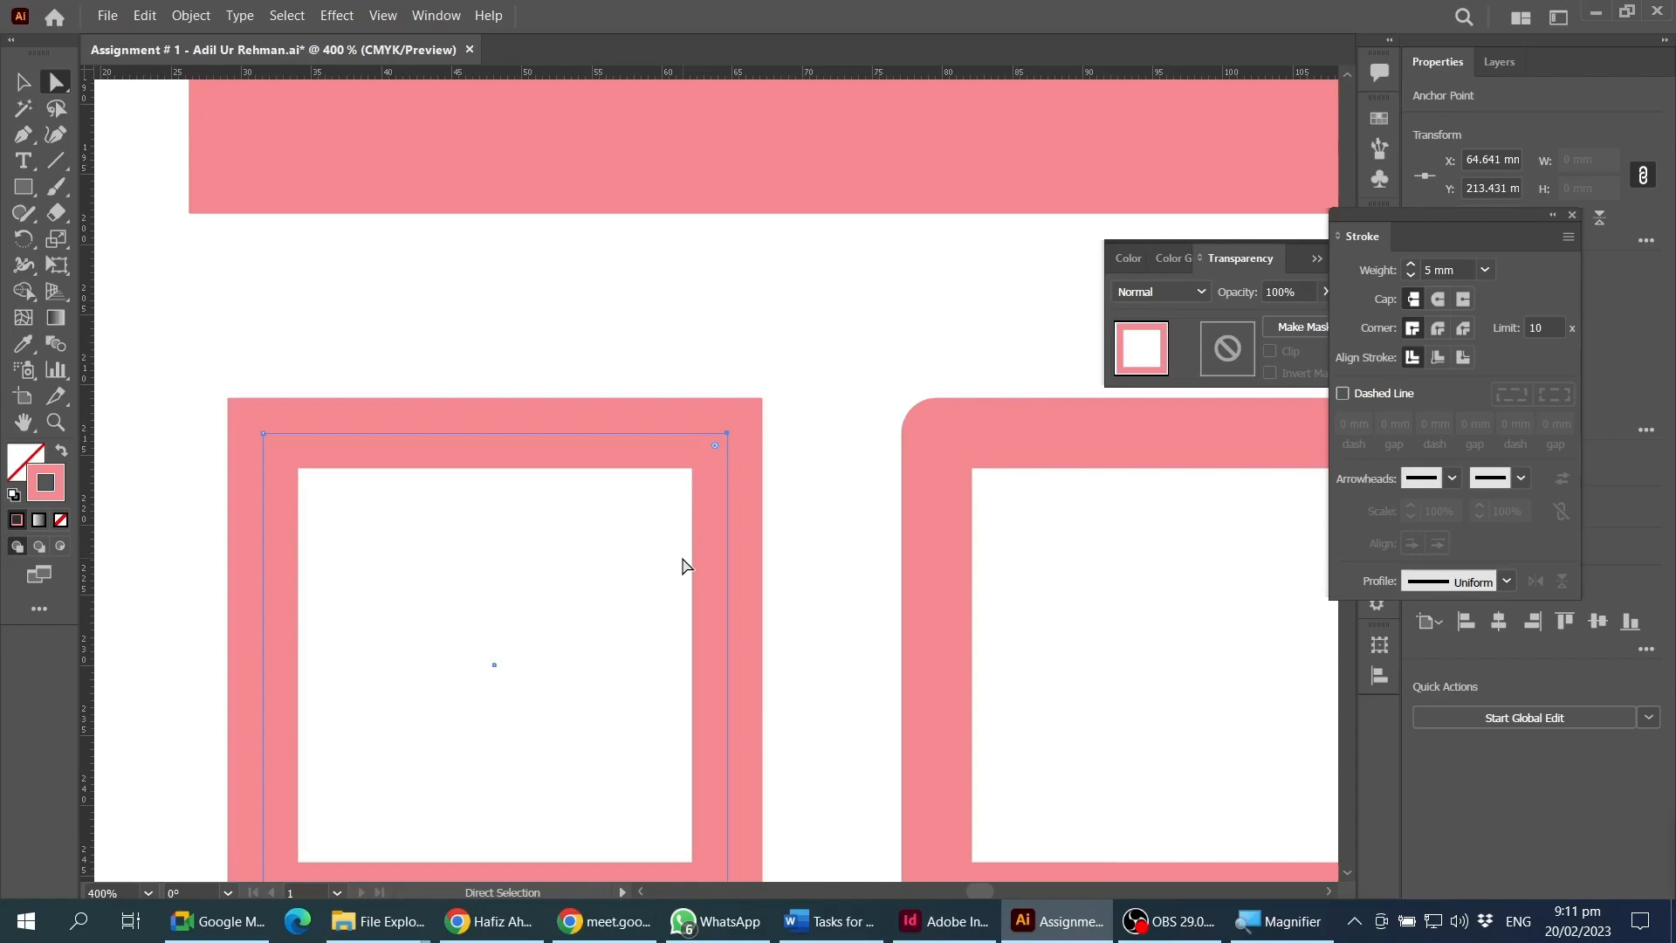
- Select the three squares together to compare their paths with the mitre, round and bevel corners
{"action": "key", "text": "ctrl+minus"}
{"action": "key", "text": "ctrl+minus"}
{"action": "key", "text": "ctrl+minus"}
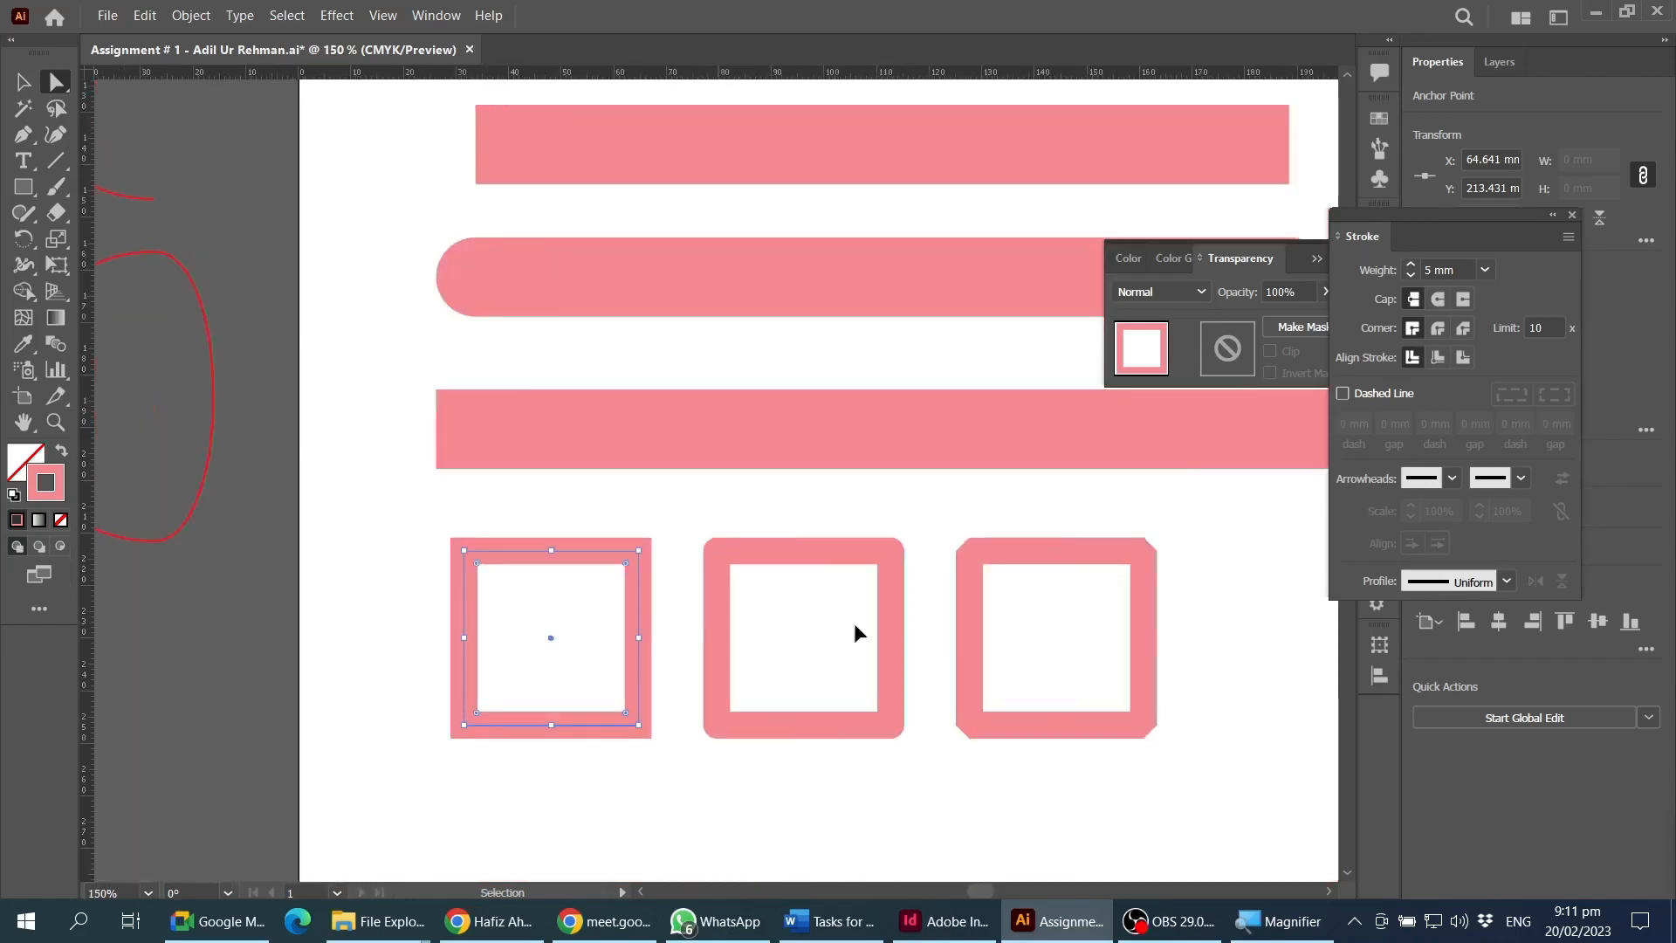
{"action": "scroll", "coordinate": [878, 590], "scroll_direction": "right", "scroll_amount": 3}
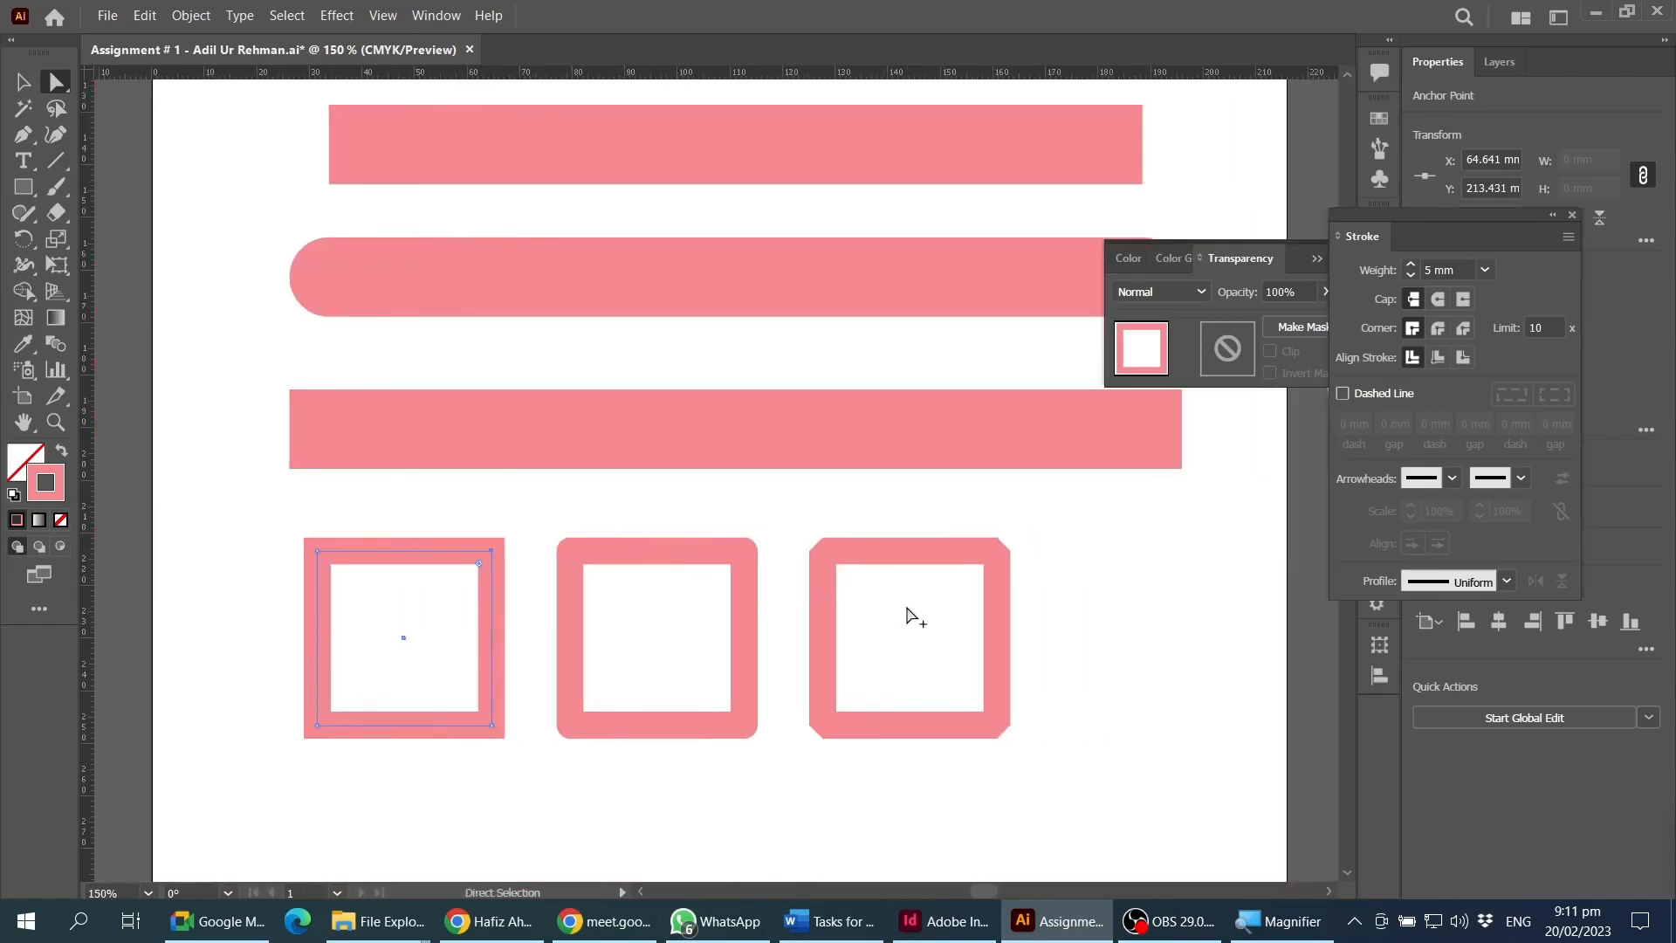
{"action": "scroll", "coordinate": [907, 616], "scroll_direction": "down", "scroll_amount": 1}
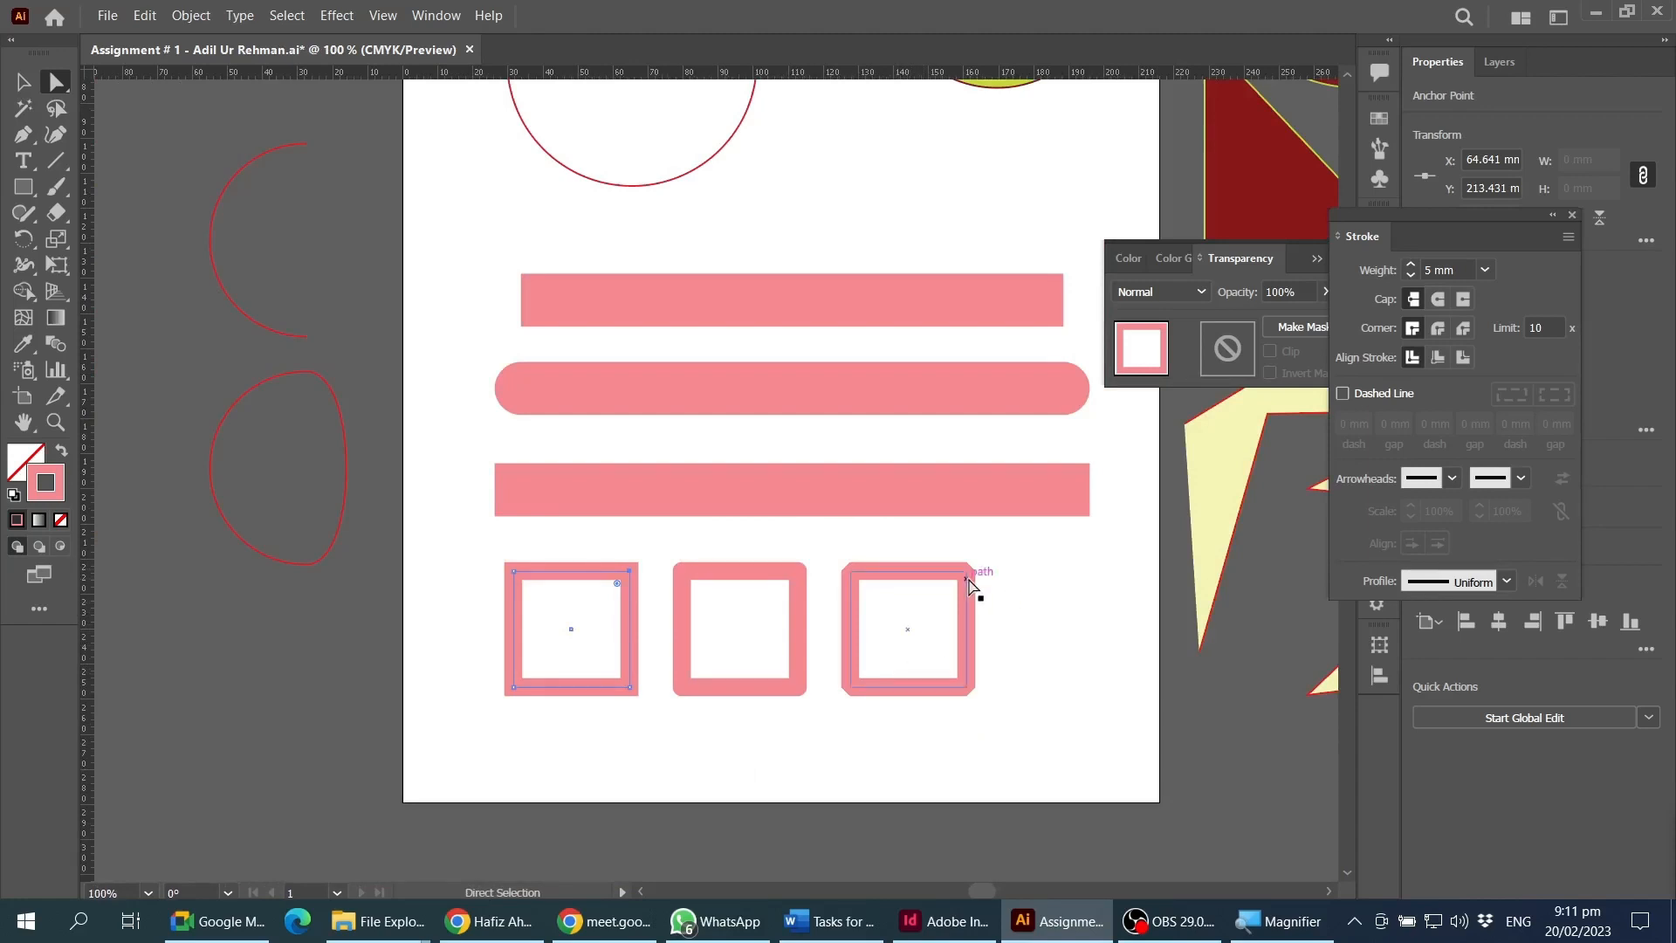
{"action": "left_click", "coordinate": [849, 594]}
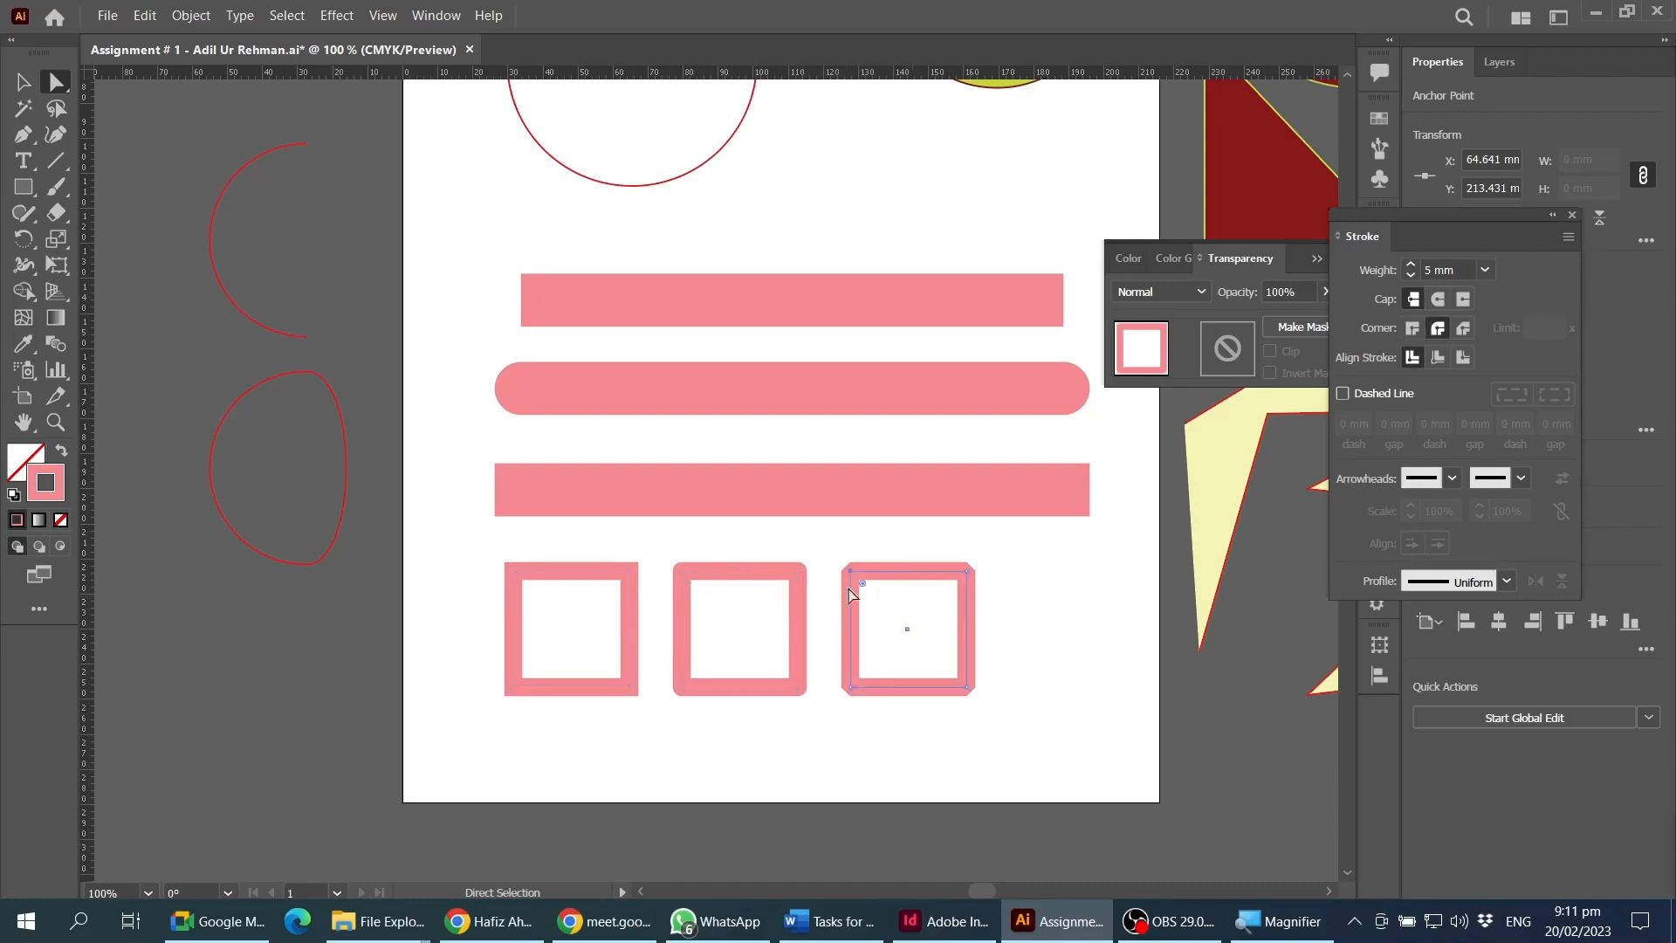
{"action": "left_click_drag", "start_coordinate": [579, 539], "coordinate": [895, 620]}
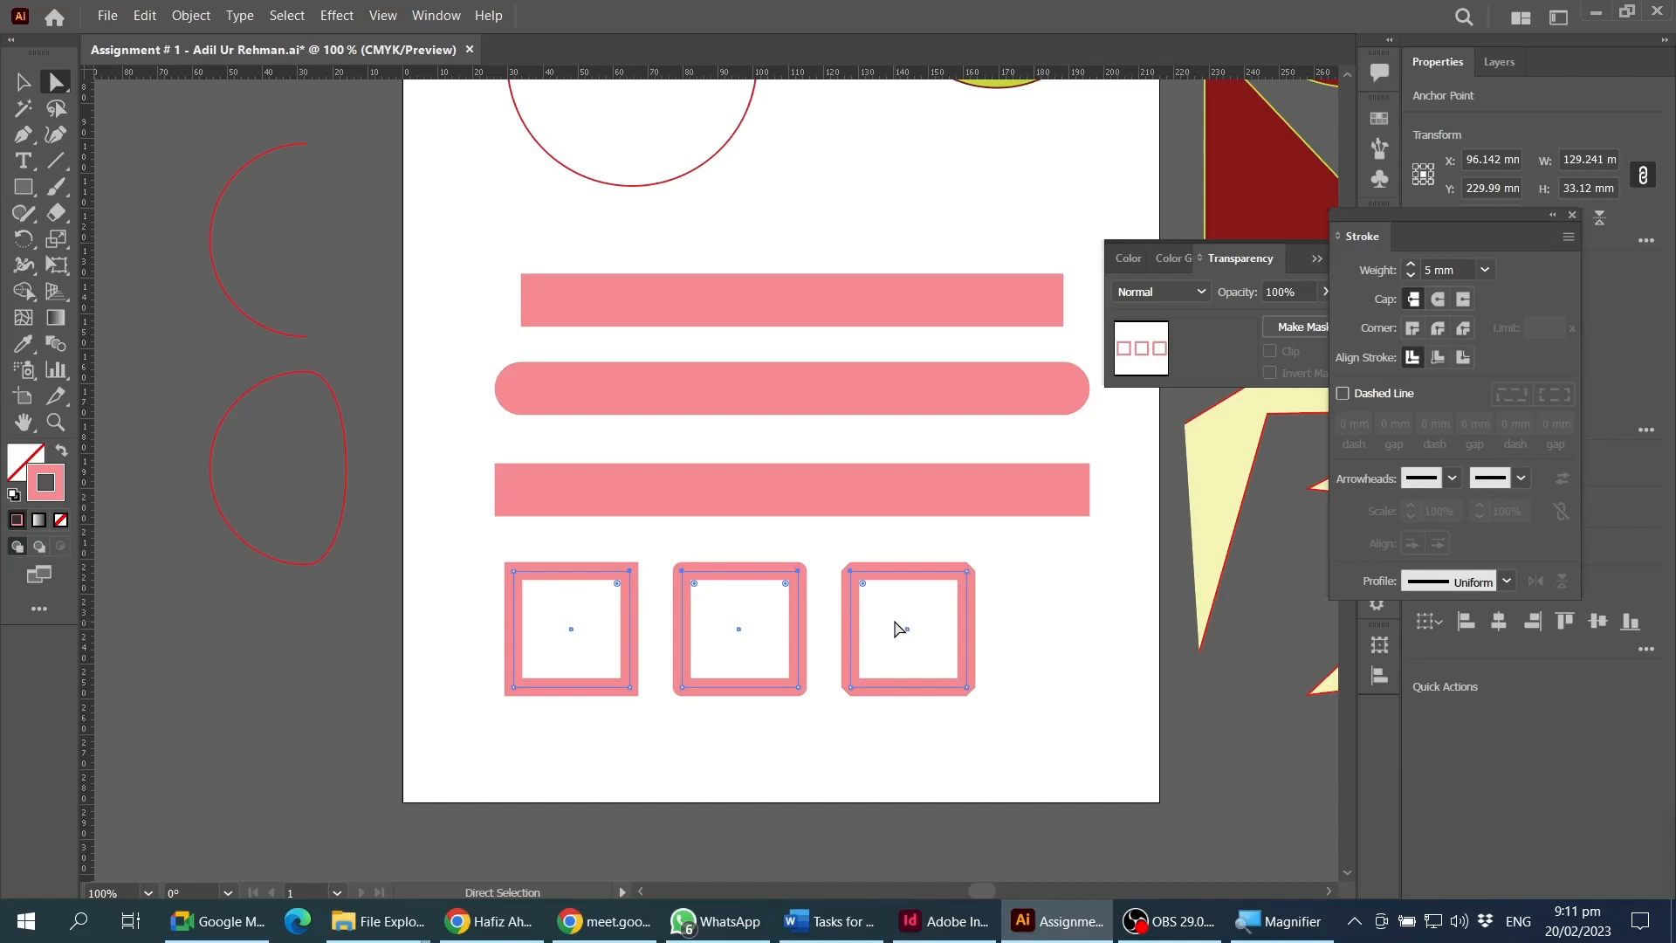
- Duplicate squares into a second row of three mitre-join squares directly below the first row and select its first square
{"action": "left_click", "coordinate": [825, 552]}
{"action": "left_click_drag", "start_coordinate": [593, 532], "coordinate": [935, 643]}
{"action": "scroll", "coordinate": [935, 644], "scroll_direction": "up", "scroll_amount": 1}
{"action": "scroll", "coordinate": [925, 635], "scroll_direction": "down", "scroll_amount": 5}
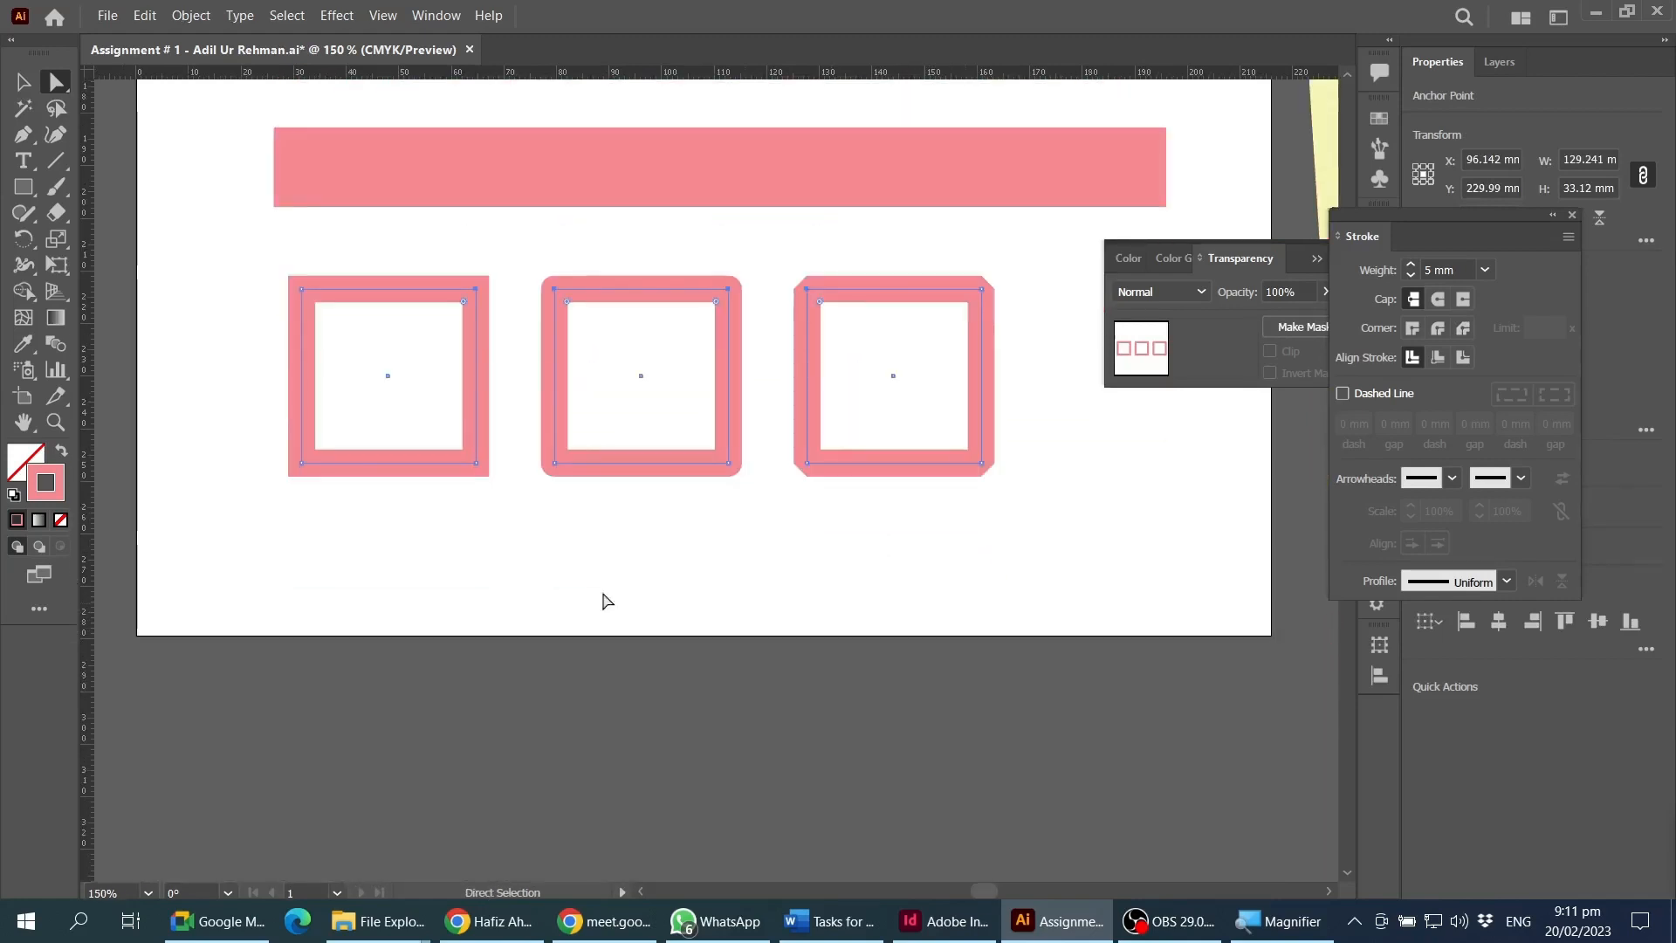
{"action": "left_click", "coordinate": [505, 430]}
{"action": "left_click_drag", "start_coordinate": [408, 234], "coordinate": [935, 456]}
{"action": "left_click_drag", "start_coordinate": [808, 377], "coordinate": [801, 333]}
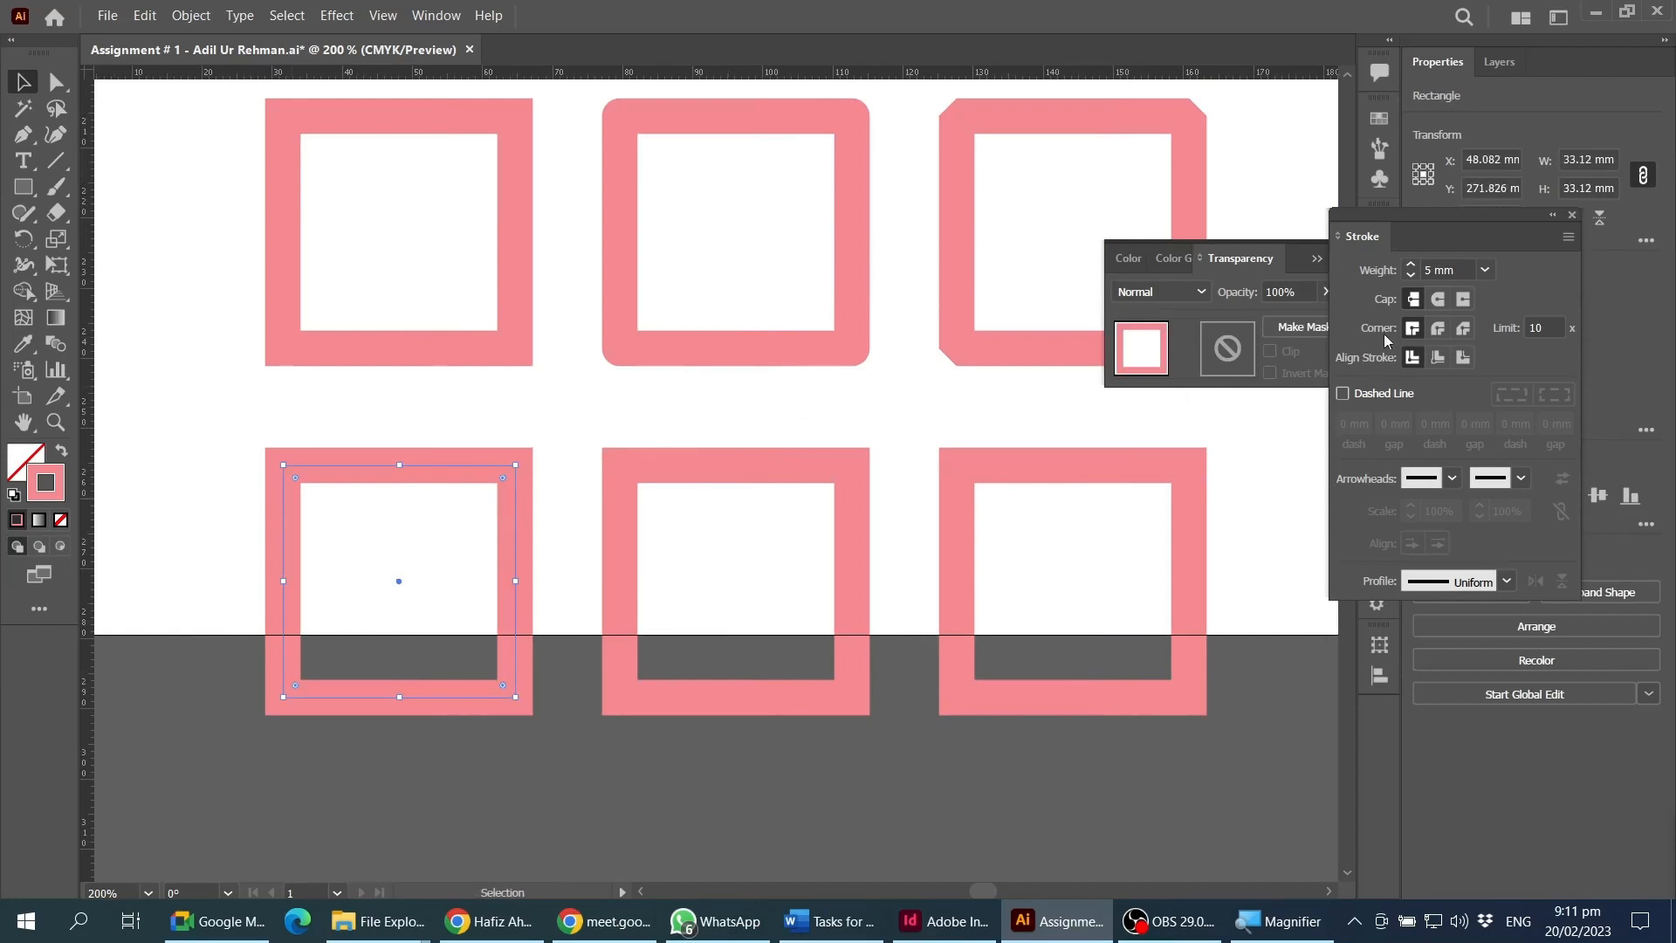
- Move the Stroke settings closer to the artwork and align the stroke of the lower row's second square to the inside
{"action": "mouse_move", "coordinate": [1451, 220]}
{"action": "left_mouse_down"}
{"action": "mouse_move", "coordinate": [1159, 251]}
{"action": "mouse_move", "coordinate": [1329, 290]}
{"action": "mouse_move", "coordinate": [1274, 439]}
{"action": "mouse_move", "coordinate": [1282, 188]}
{"action": "left_mouse_up"}
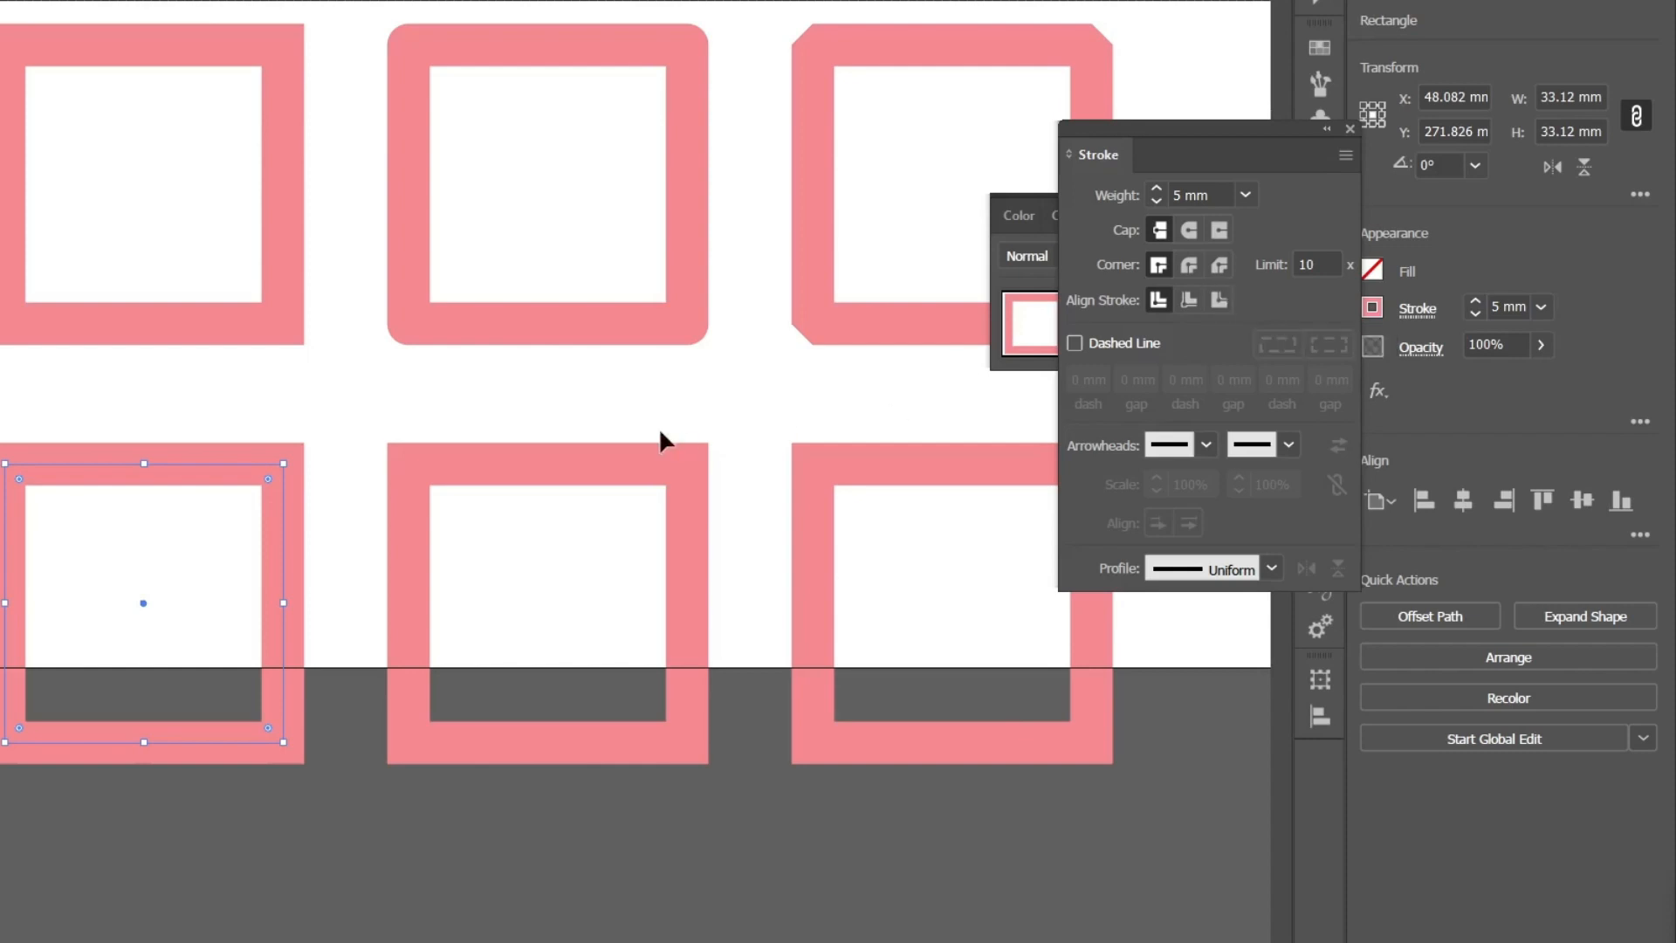
{"action": "scroll", "coordinate": [534, 425], "scroll_direction": "down", "scroll_amount": 4}
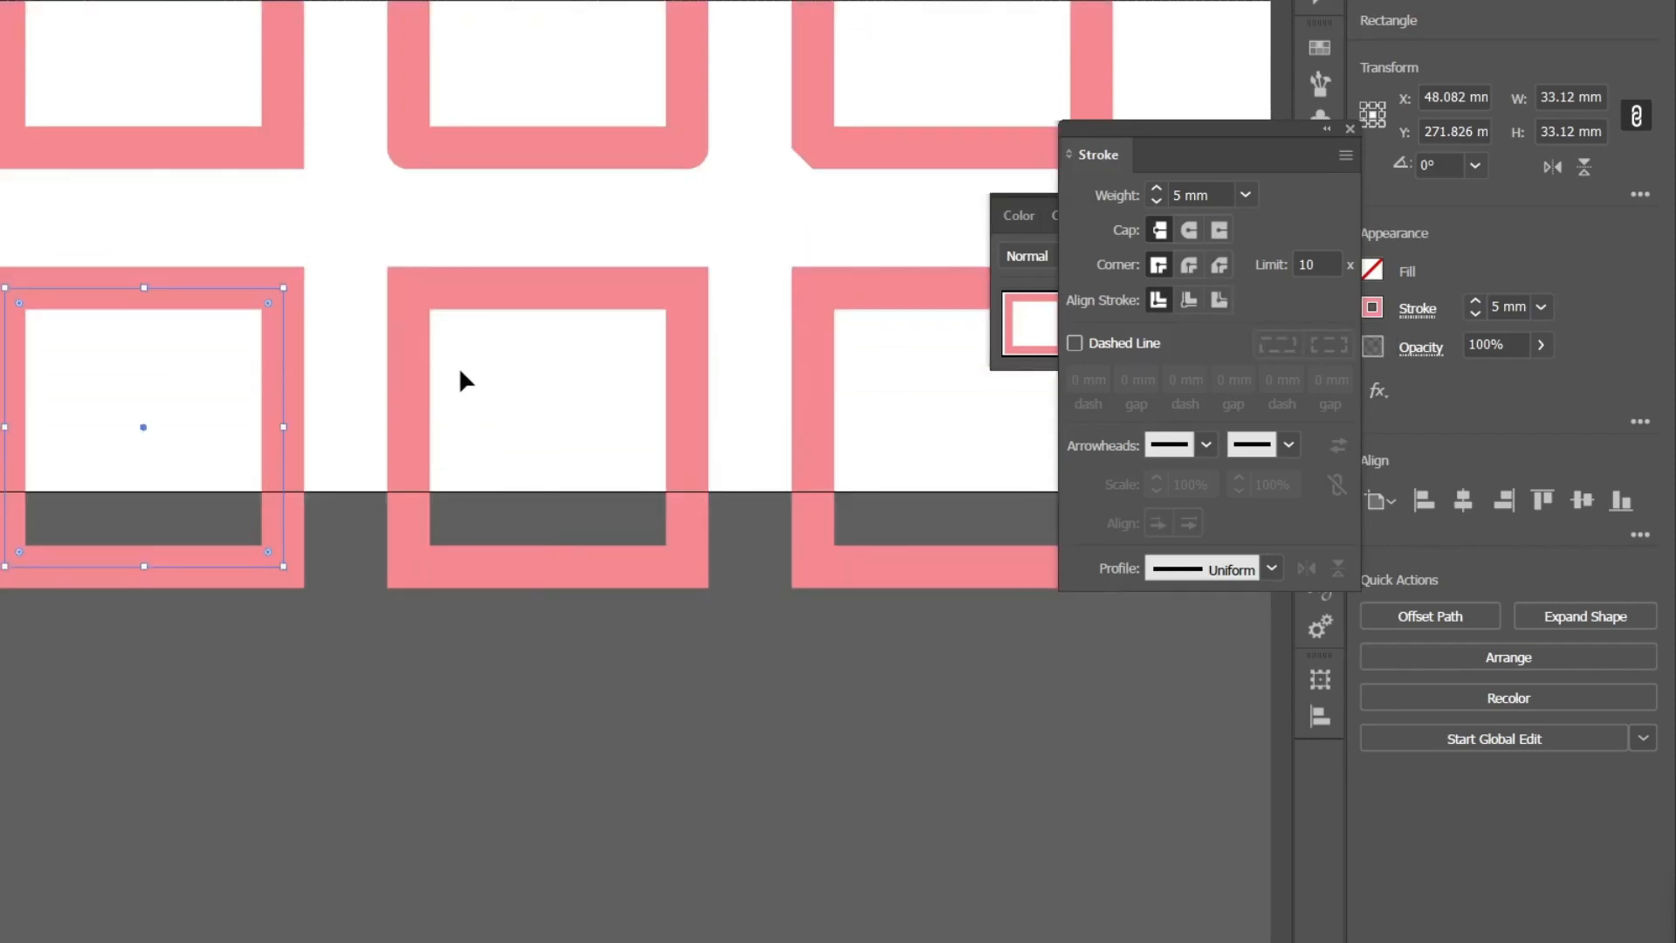
{"action": "left_click_drag", "start_coordinate": [489, 242], "coordinate": [564, 389]}
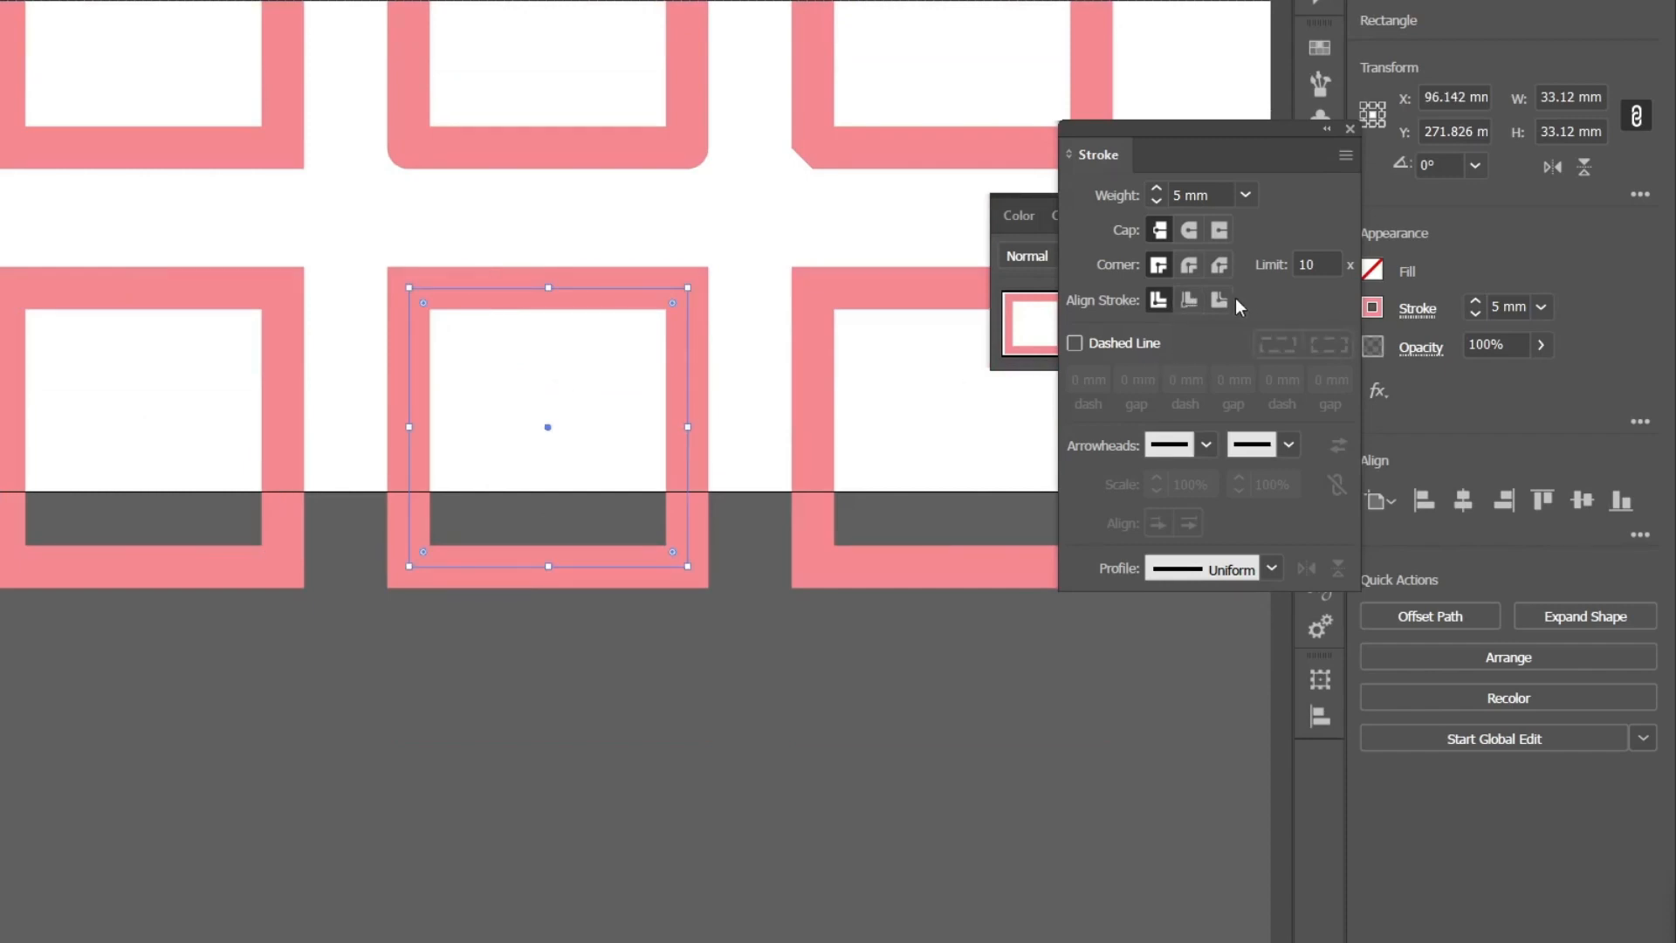
{"action": "left_click", "coordinate": [1187, 302]}
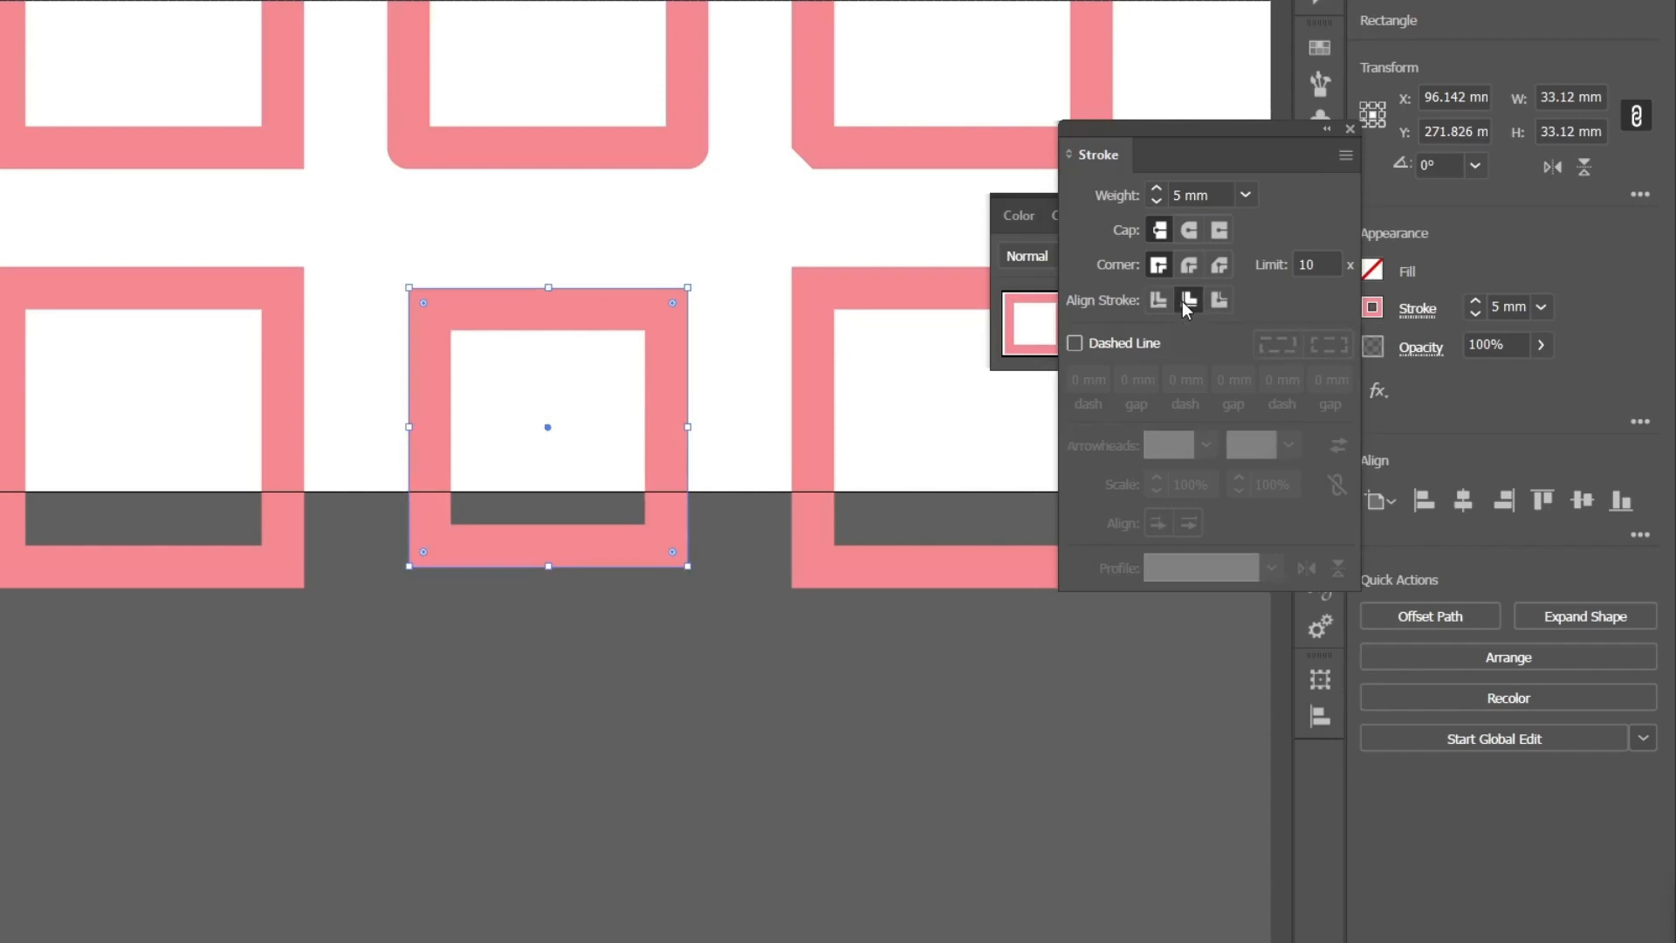
- Align the stroke of the lower row's third square to the outside of its path and clear the selection
{"action": "left_click", "coordinate": [831, 269]}
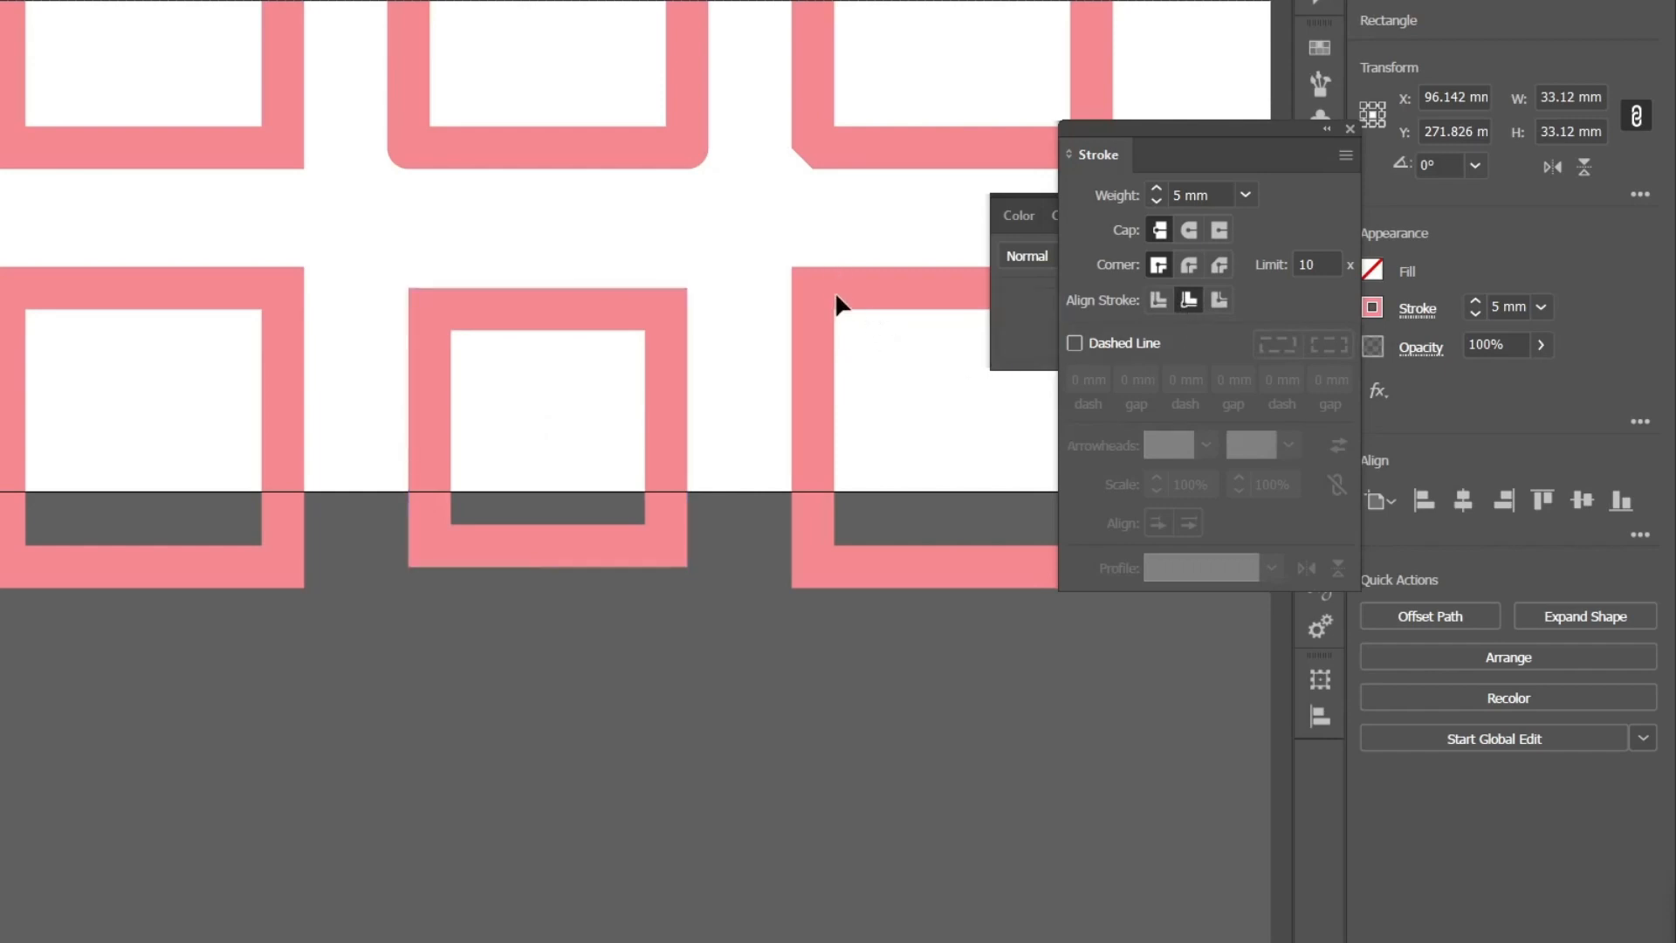
{"action": "left_click", "coordinate": [861, 302]}
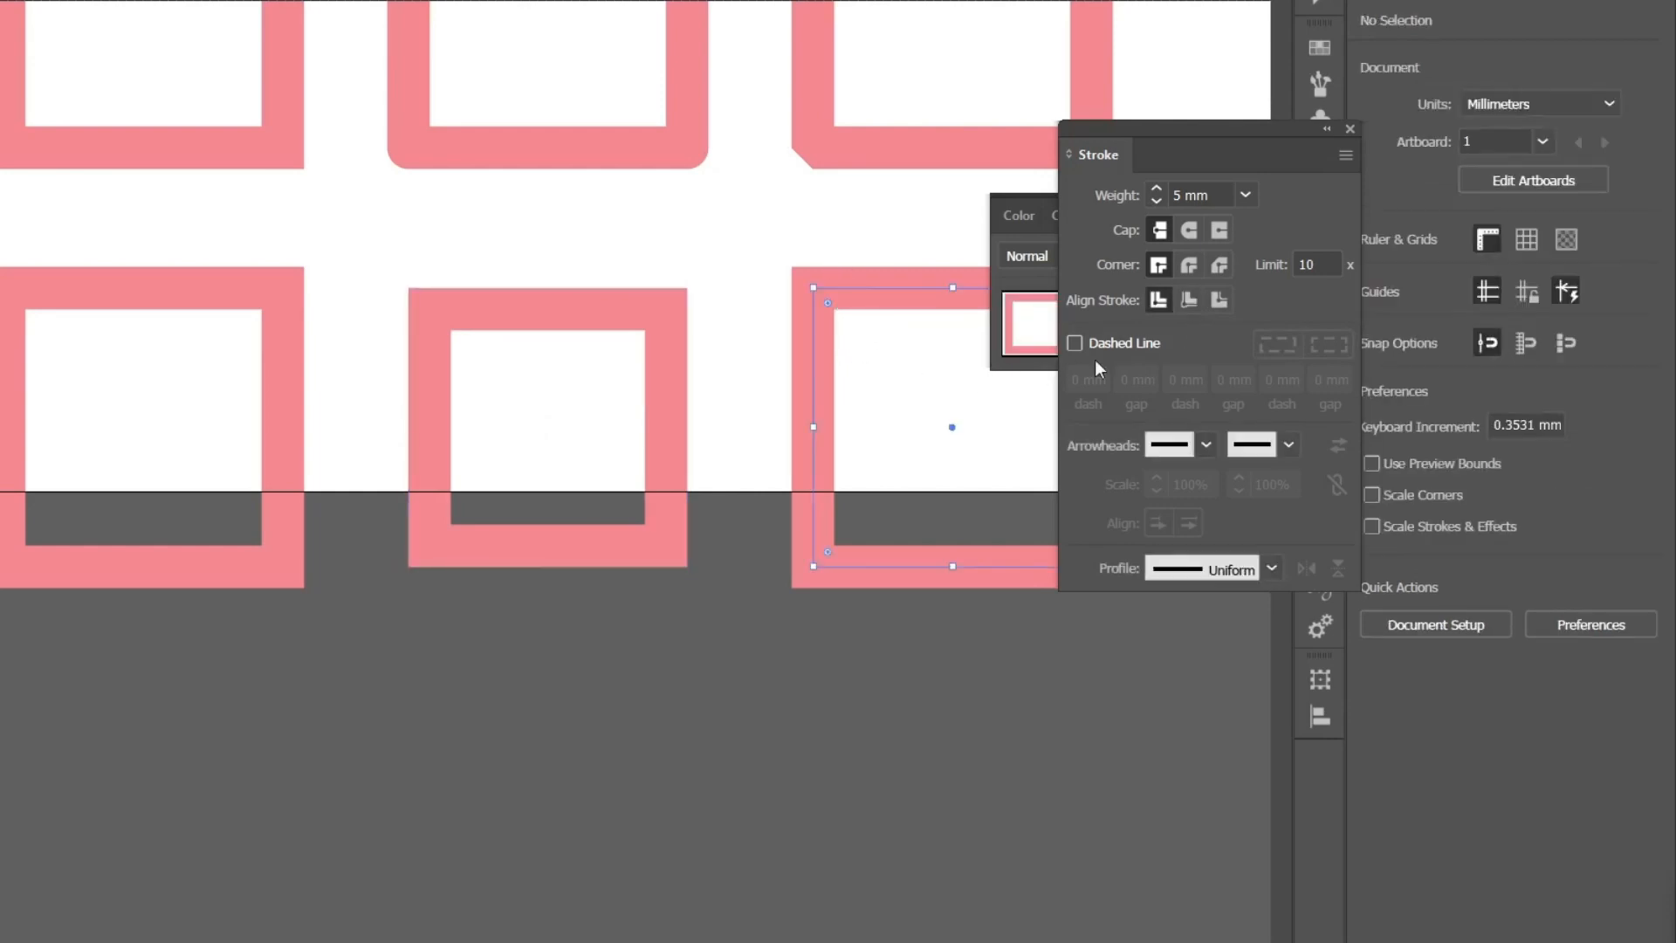
{"action": "left_click", "coordinate": [1219, 301]}
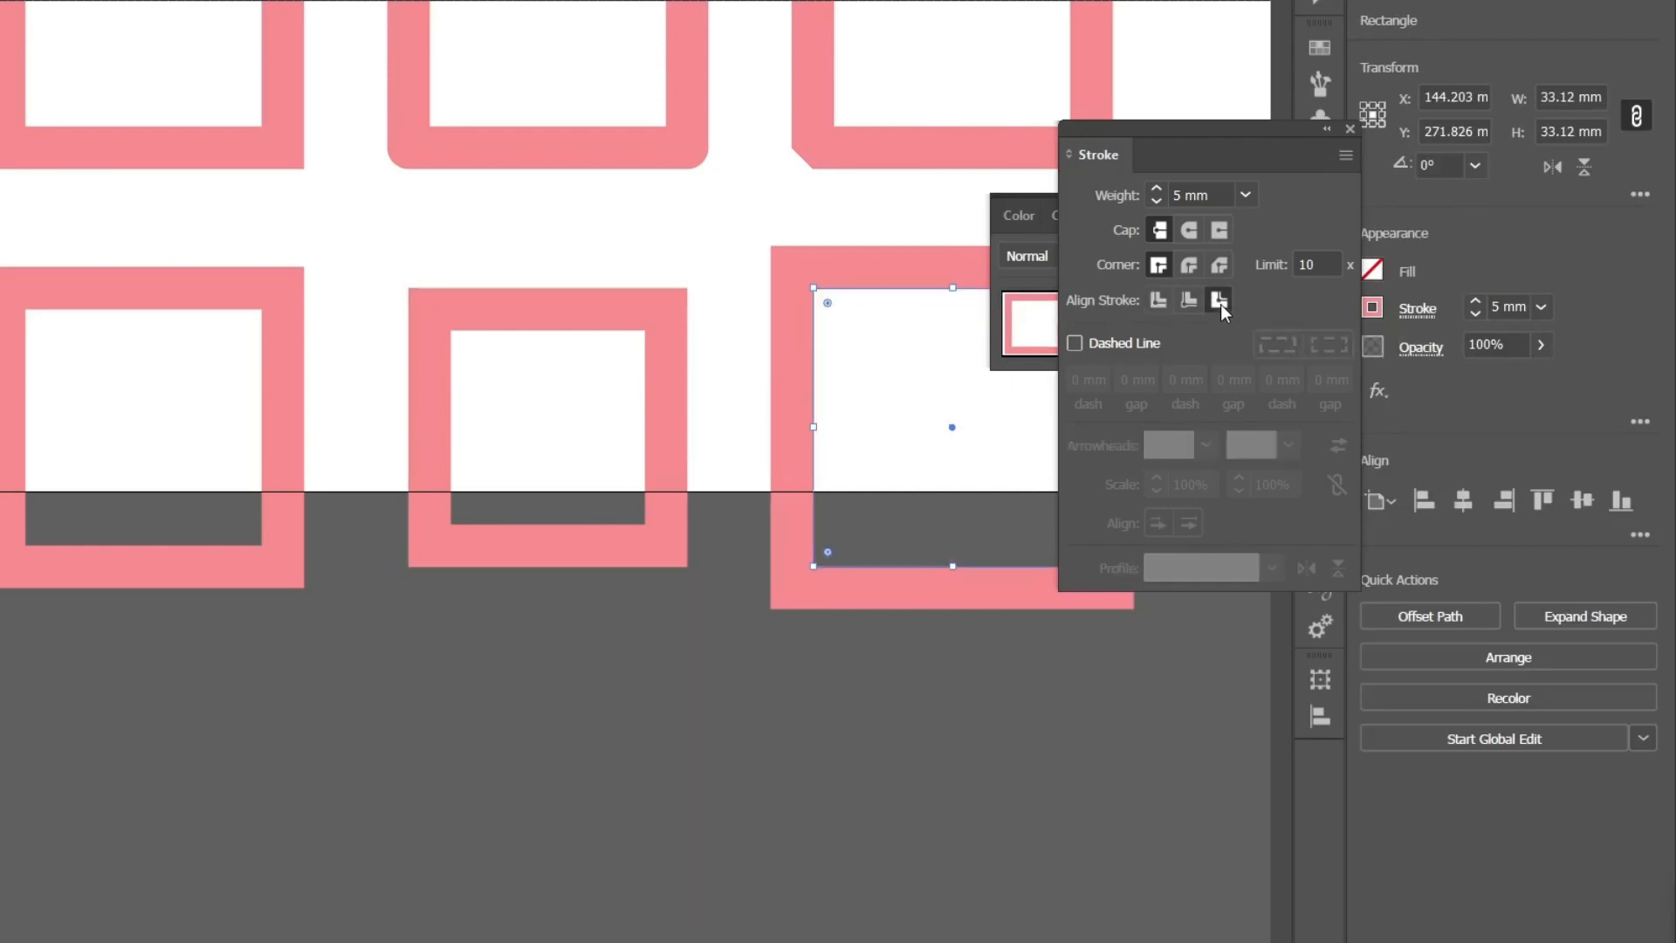
{"action": "left_click", "coordinate": [741, 430]}
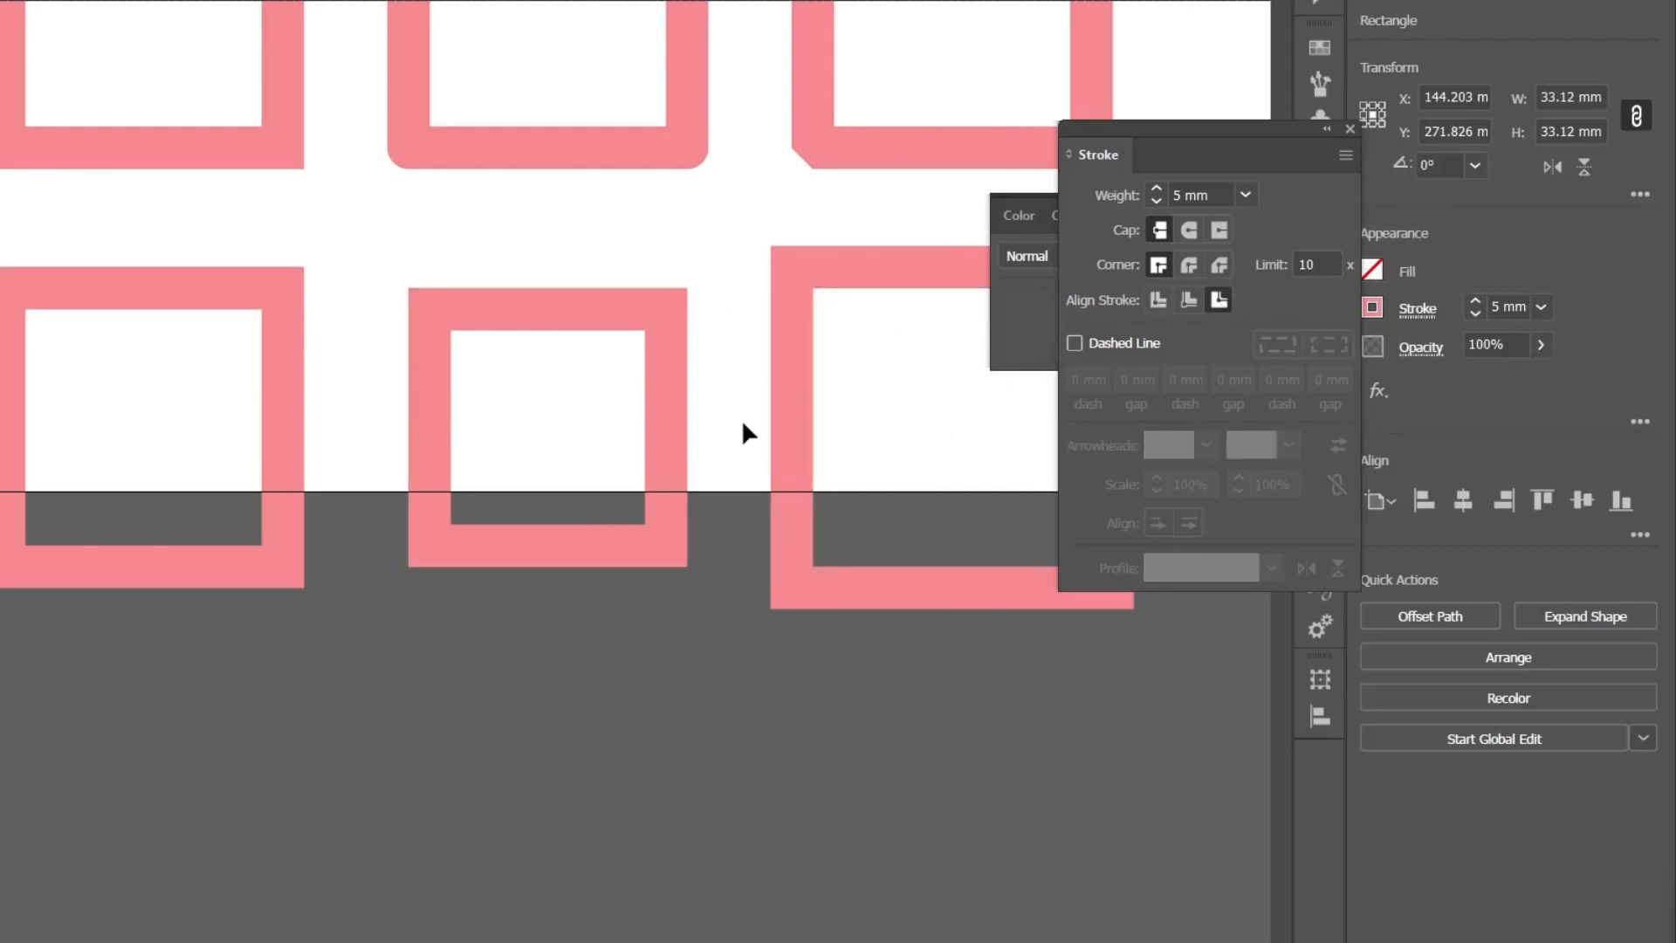
- Move the Stroke settings off the squares, collapse the Transparency settings and select the lower row's squares together to compare their paths
{"action": "scroll", "coordinate": [1032, 292], "scroll_direction": "right", "scroll_amount": 1}
{"action": "left_click_drag", "start_coordinate": [1259, 133], "coordinate": [1534, 274]}
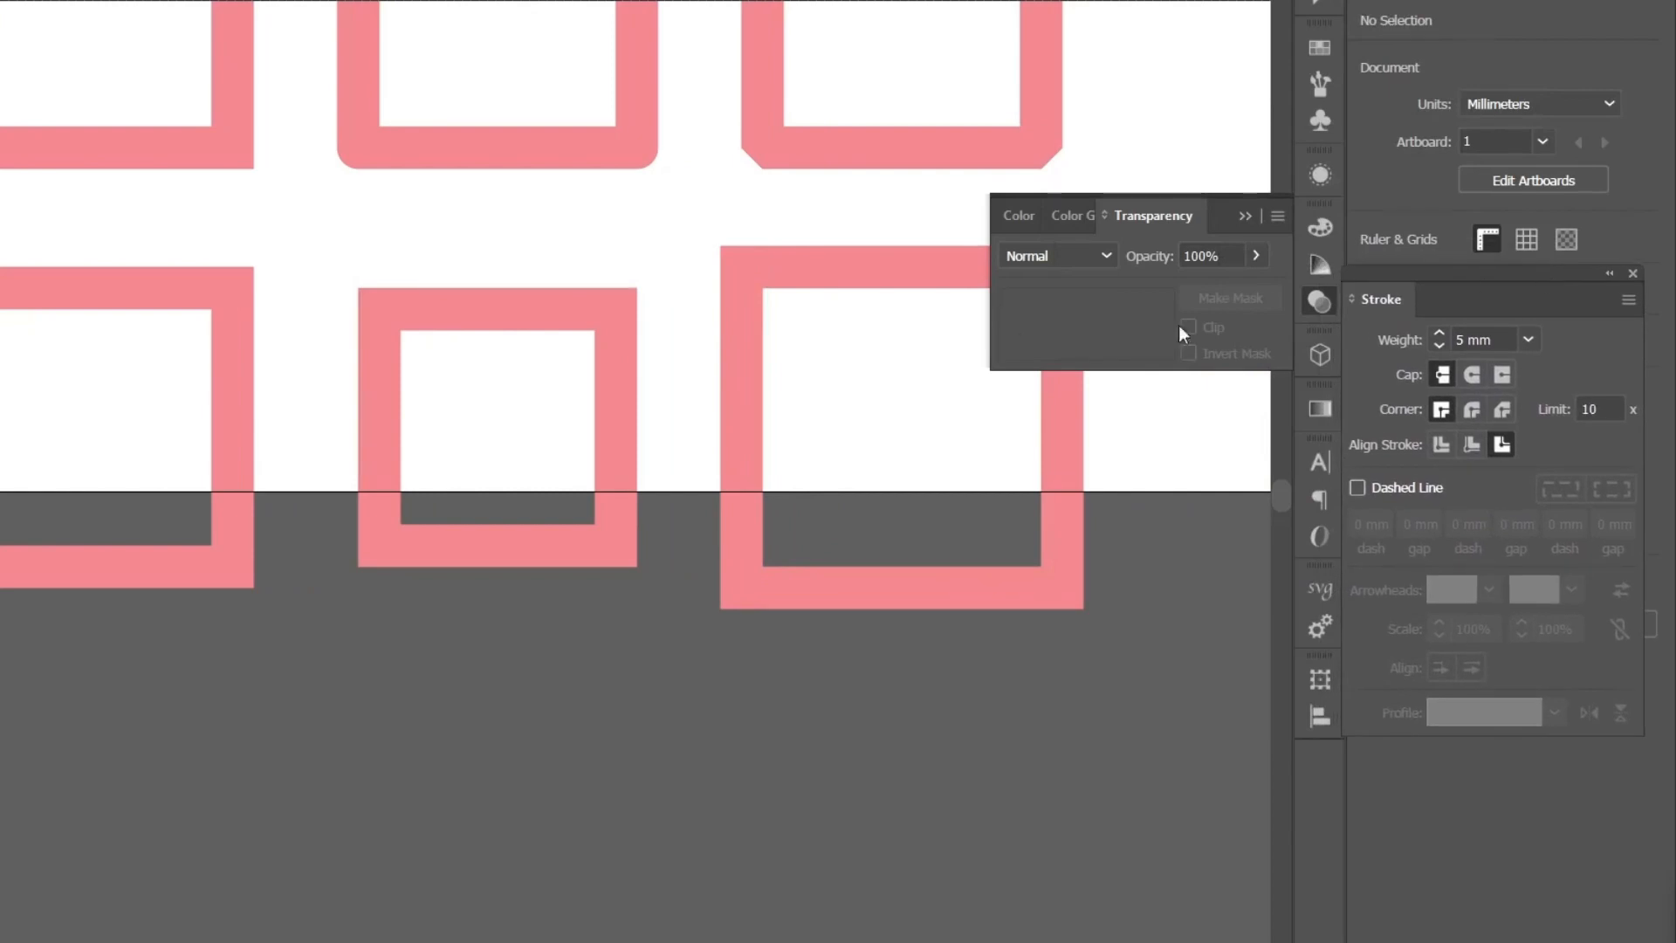
{"action": "left_click", "coordinate": [1255, 220]}
{"action": "left_click_drag", "start_coordinate": [186, 233], "coordinate": [918, 700]}
{"action": "left_click", "coordinate": [858, 737]}
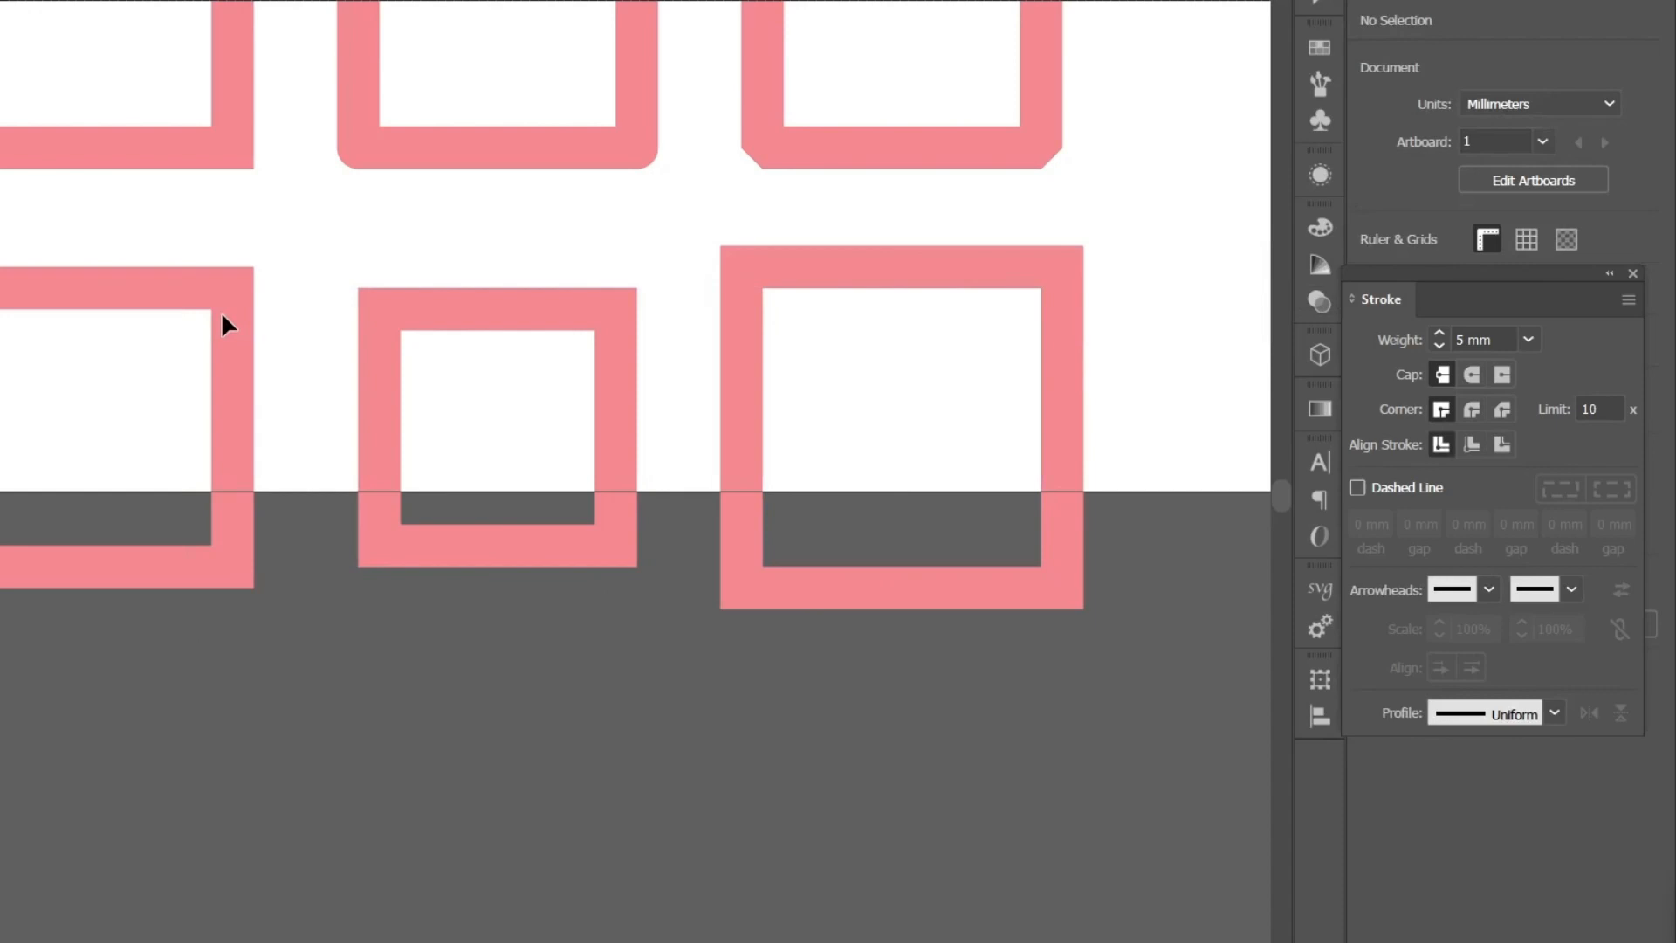
- Select the lower row's squares one at a time to examine where each stroke sits relative to its path
{"action": "left_click_drag", "start_coordinate": [419, 262], "coordinate": [557, 644]}
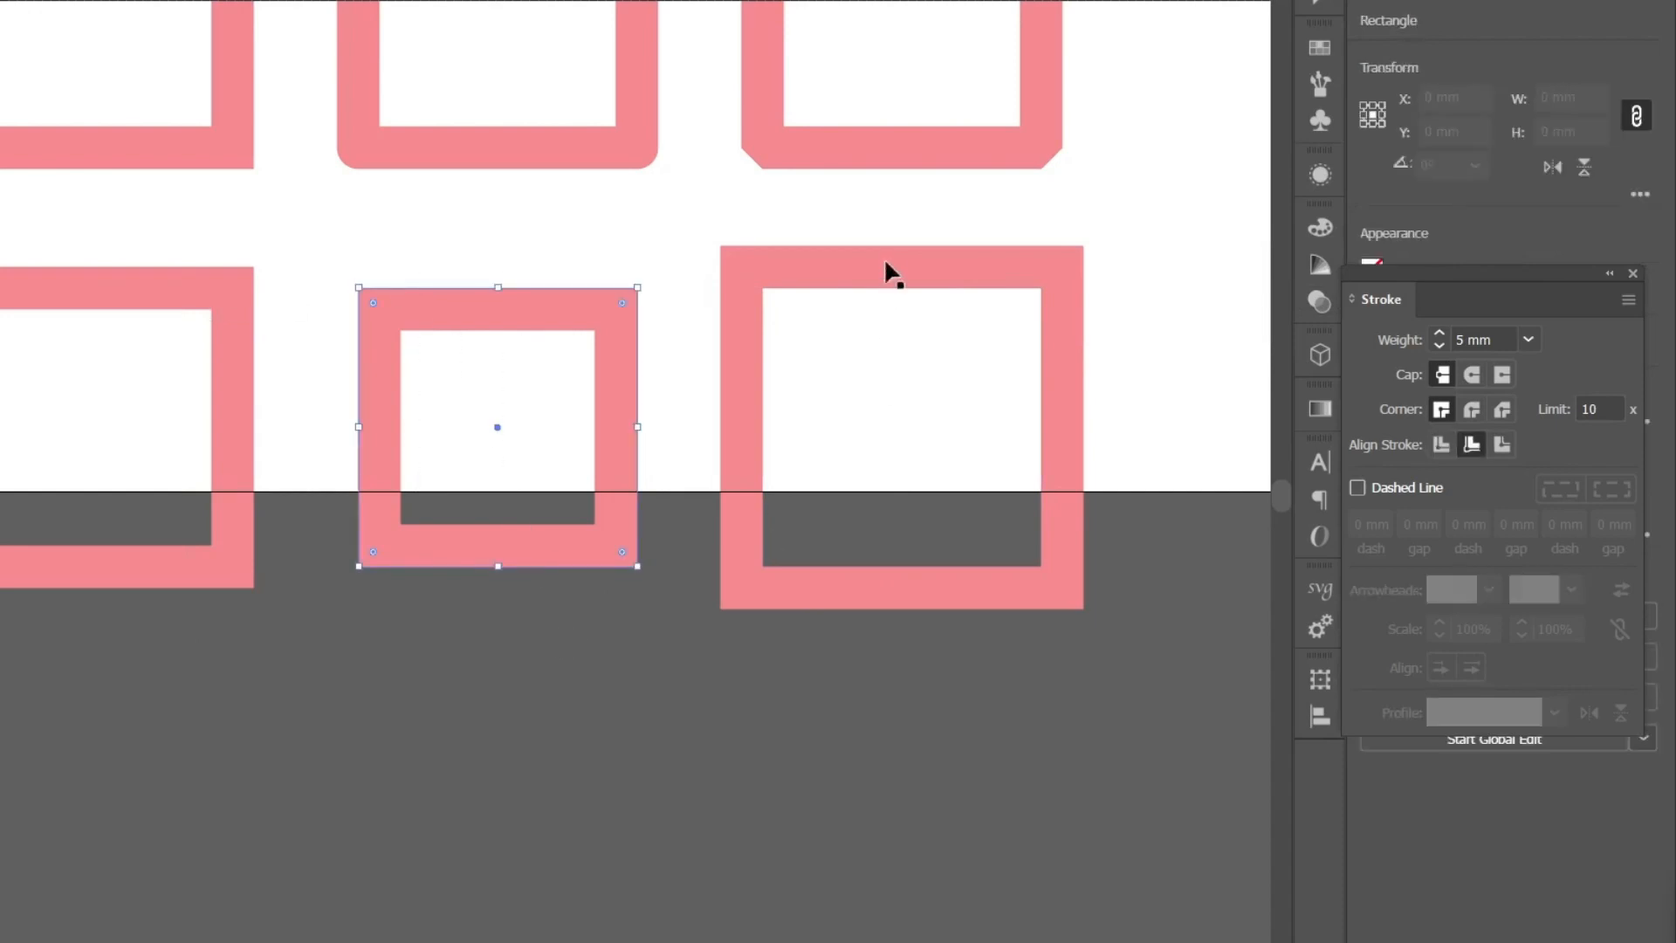
{"action": "left_click_drag", "start_coordinate": [878, 213], "coordinate": [1065, 673]}
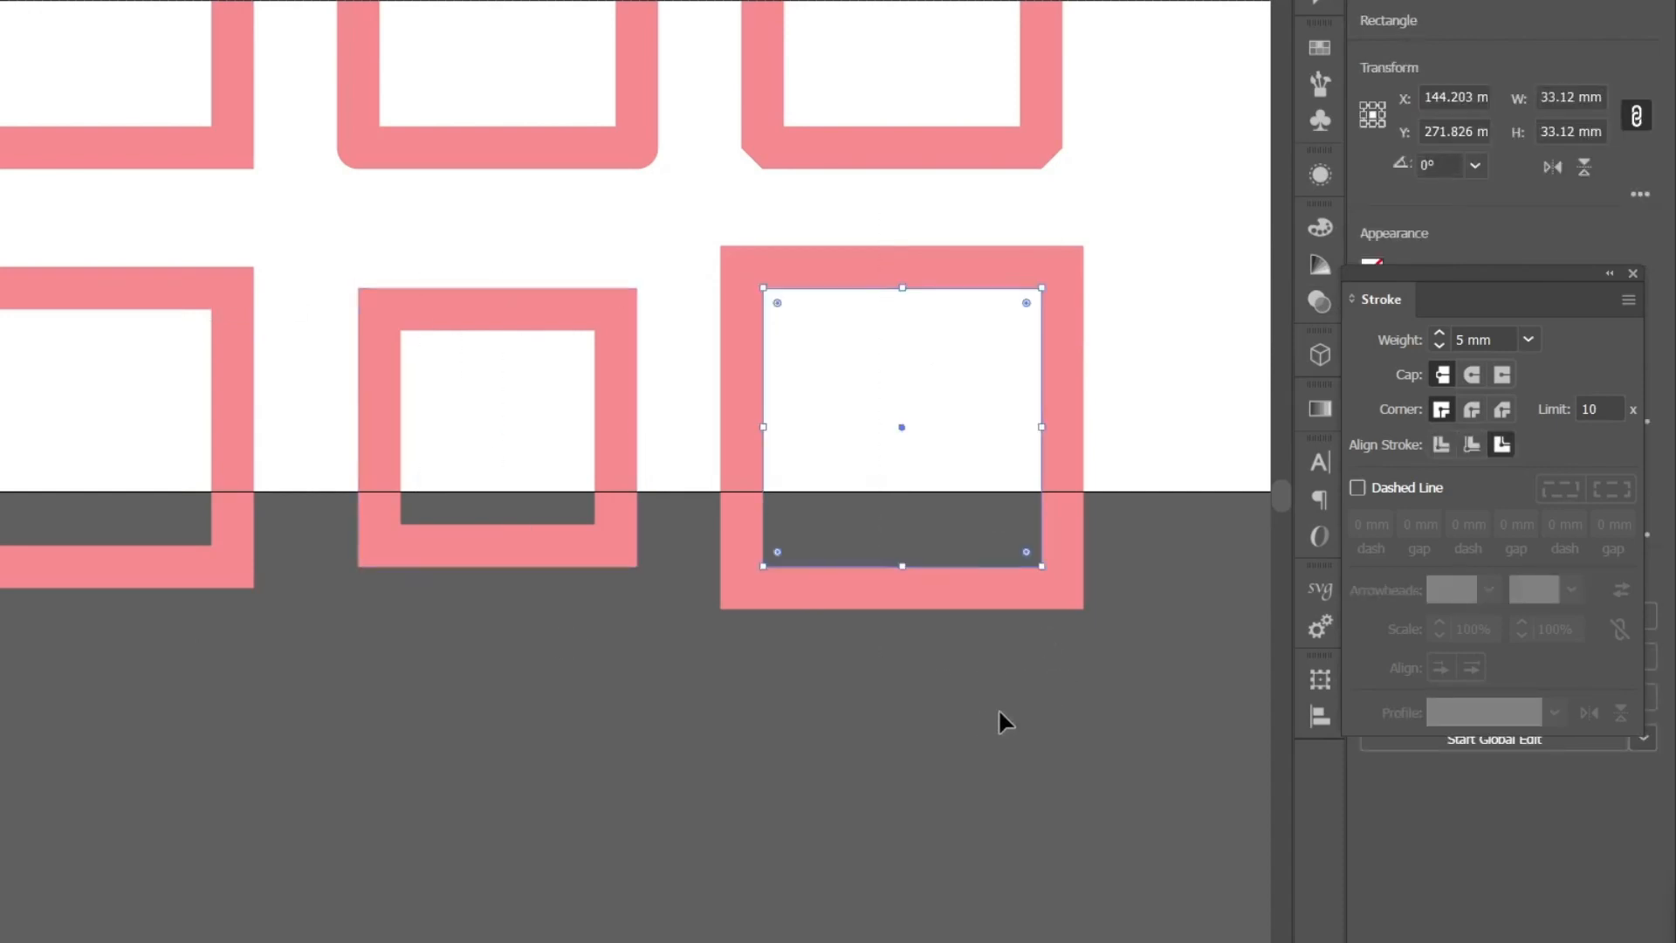
{"action": "left_click_drag", "start_coordinate": [440, 274], "coordinate": [550, 637]}
{"action": "left_click_drag", "start_coordinate": [102, 235], "coordinate": [363, 665]}
{"action": "left_click", "coordinate": [498, 660]}
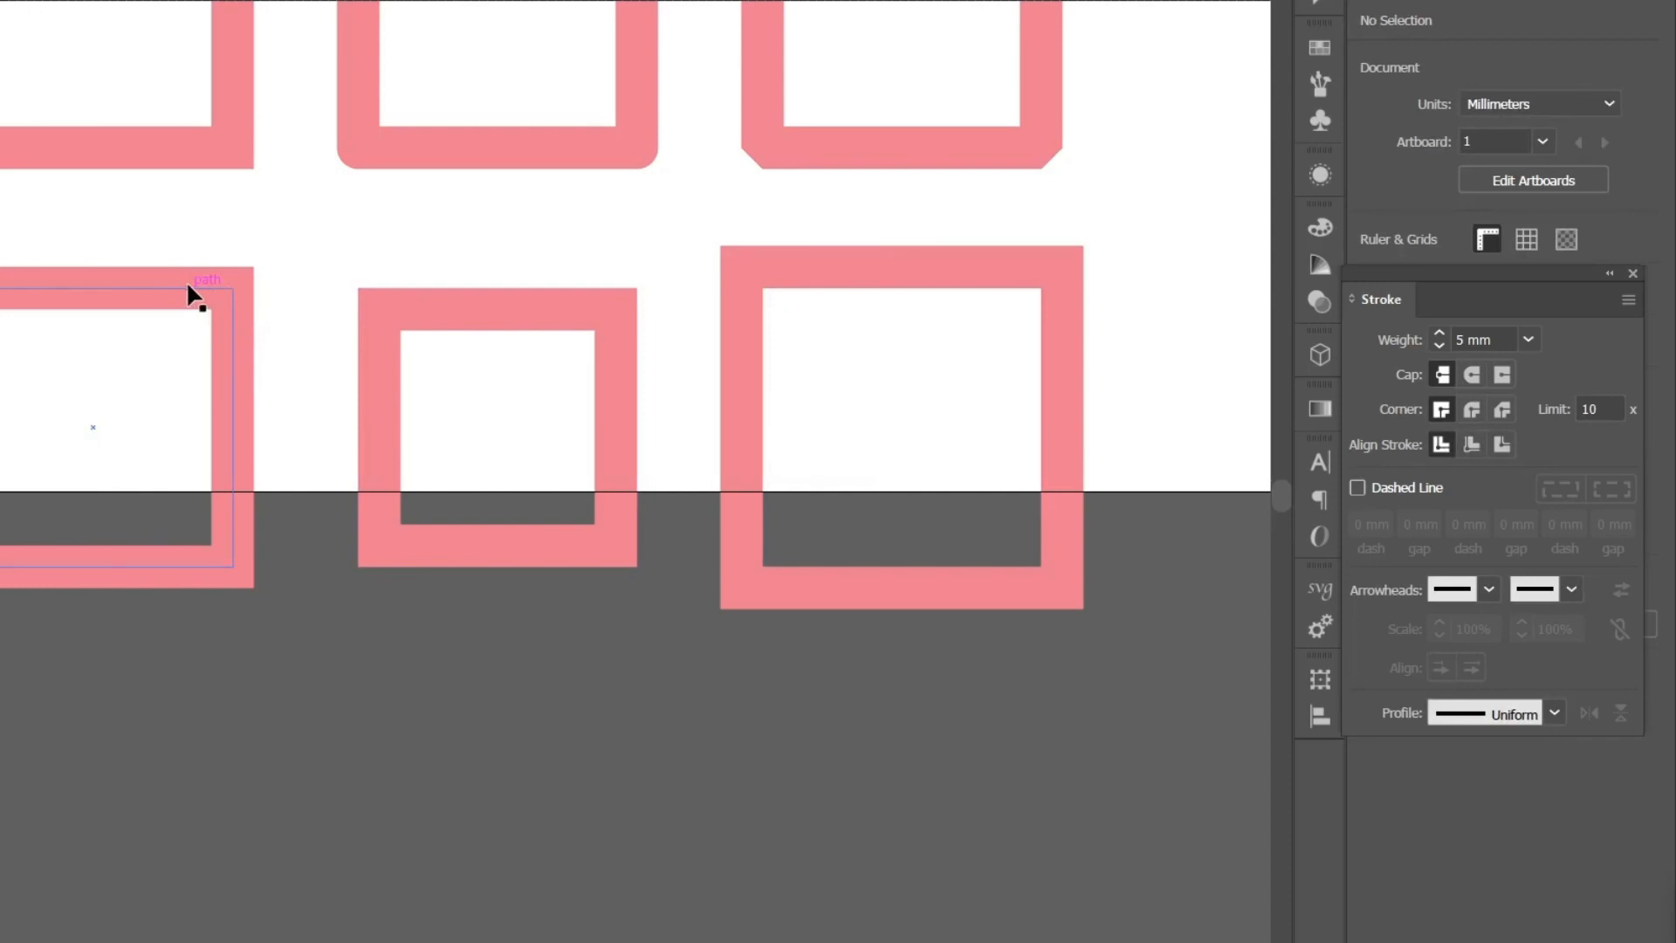
- Set the stroke weight of the lower row's first square, with the centred stroke, to 10 mm
{"action": "left_click_drag", "start_coordinate": [72, 233], "coordinate": [223, 662]}
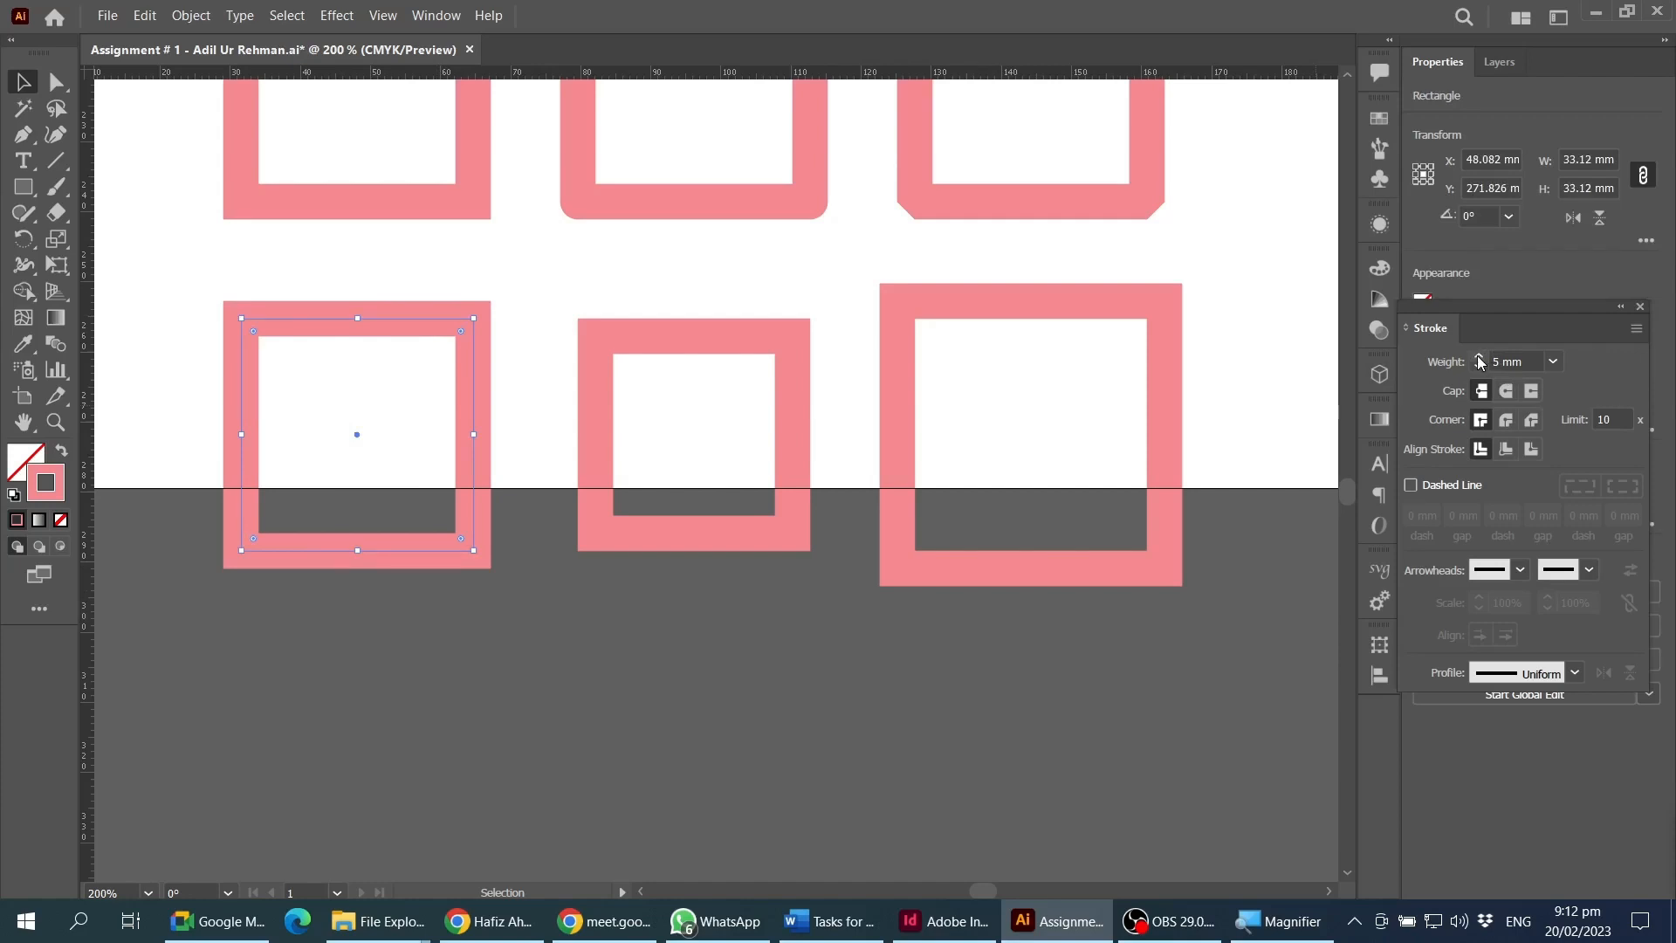
{"action": "left_click", "coordinate": [1479, 357]}
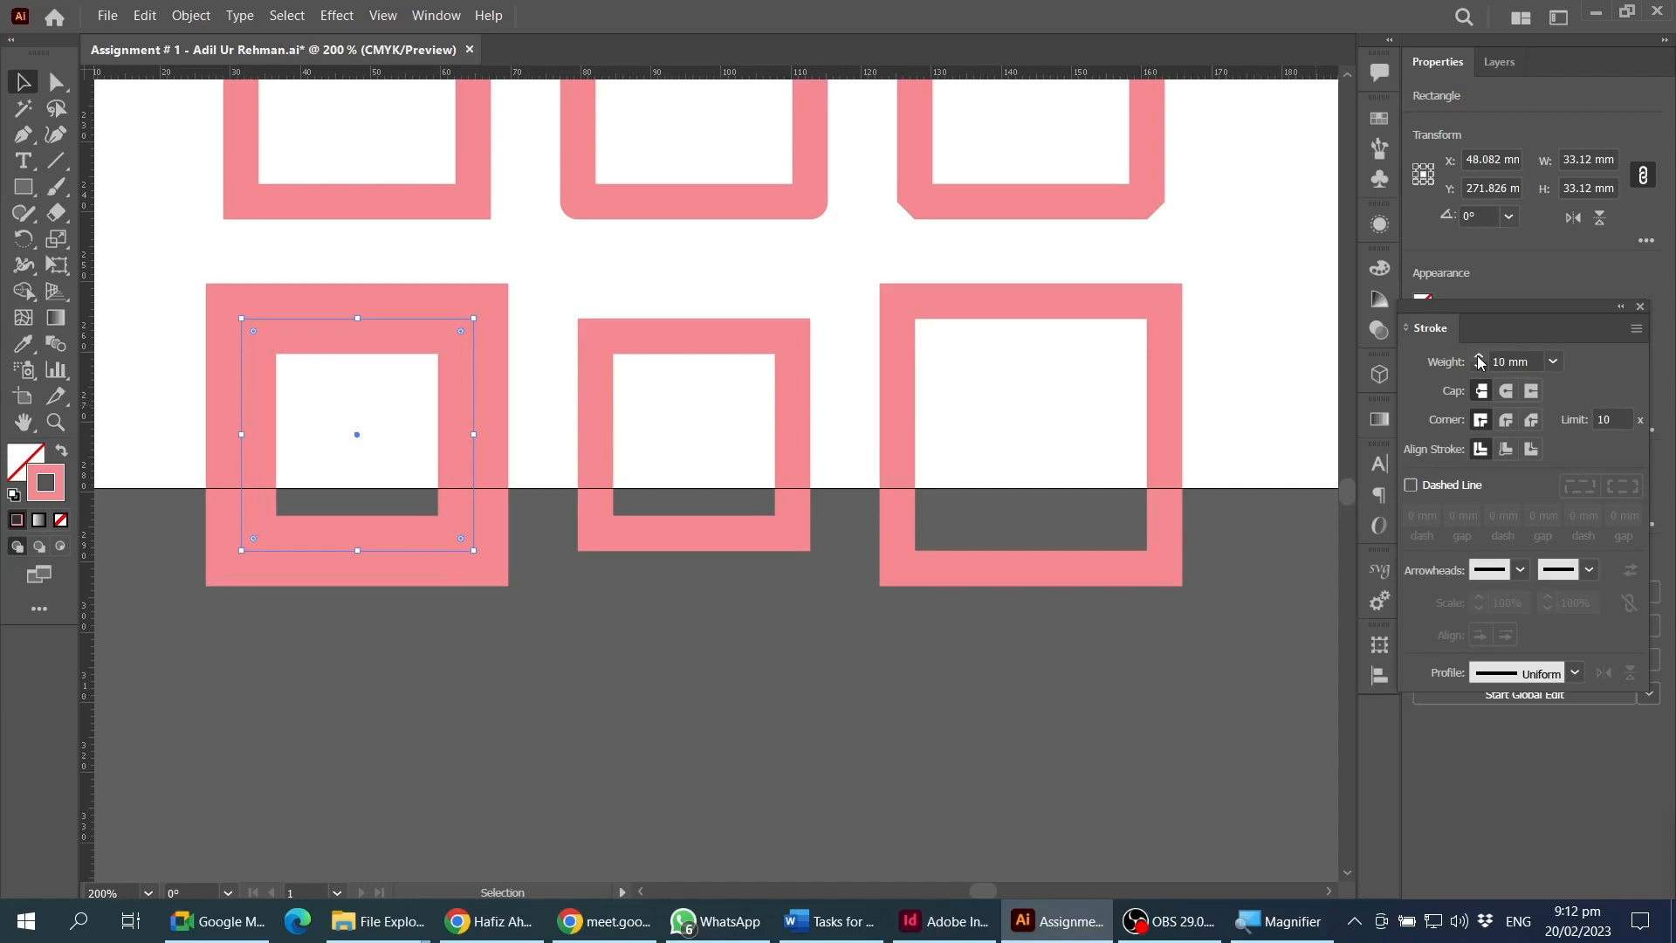
{"action": "left_click", "coordinate": [1479, 357]}
{"action": "left_click", "coordinate": [1479, 366]}
{"action": "left_click", "coordinate": [1480, 357]}
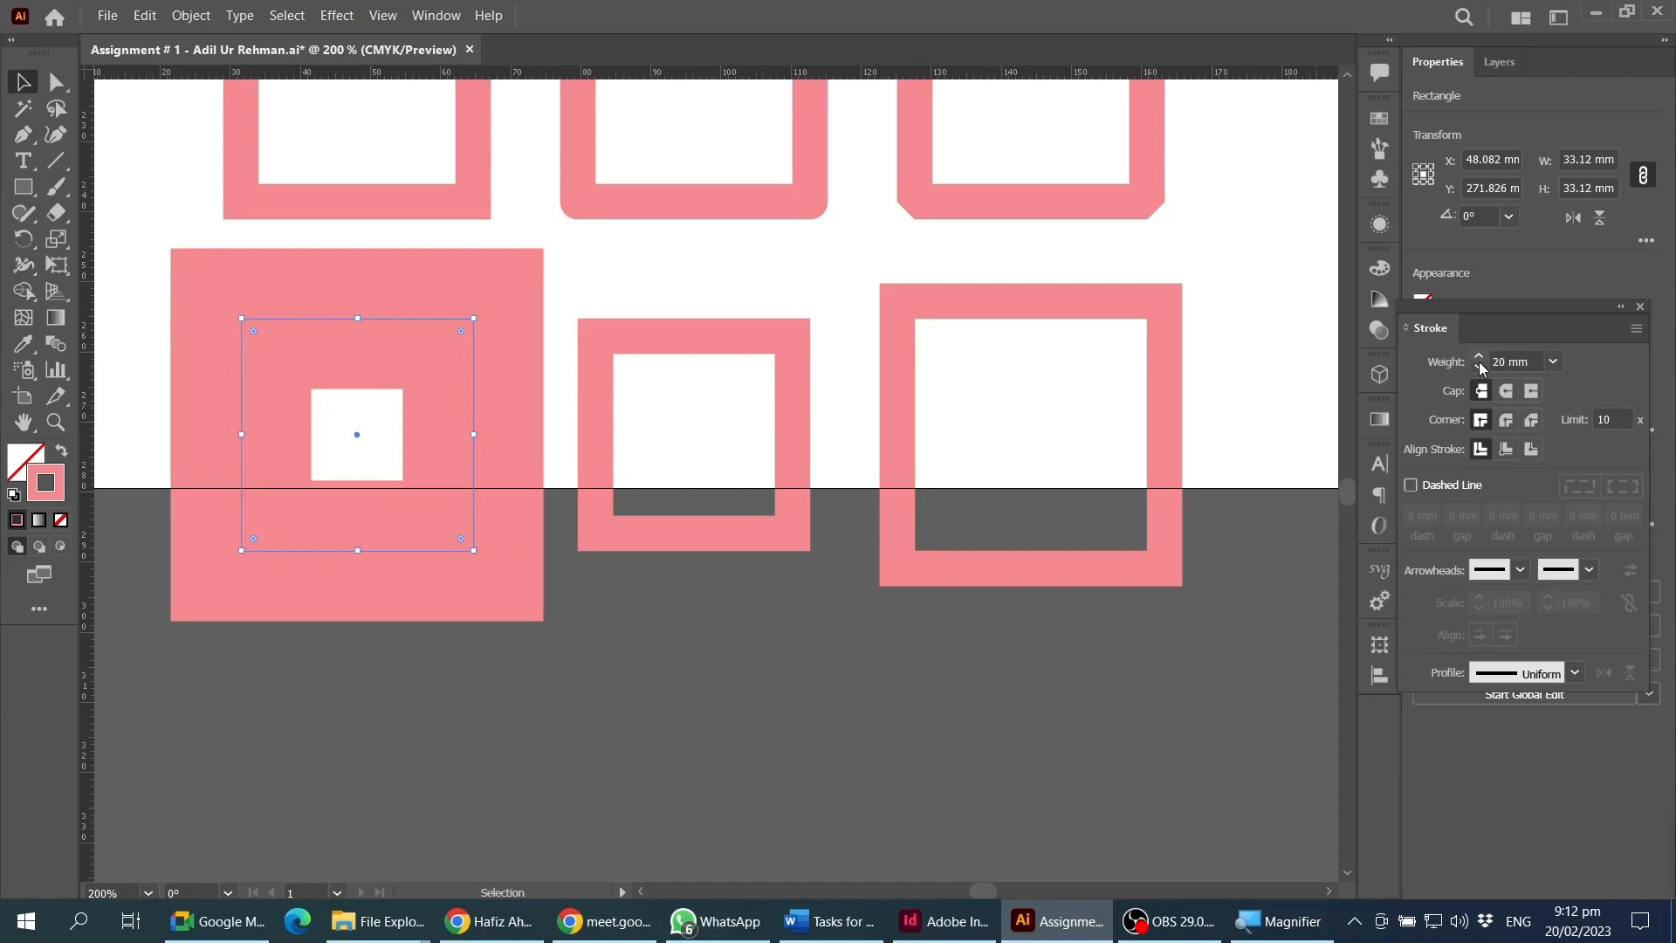
{"action": "left_click", "coordinate": [1480, 366]}
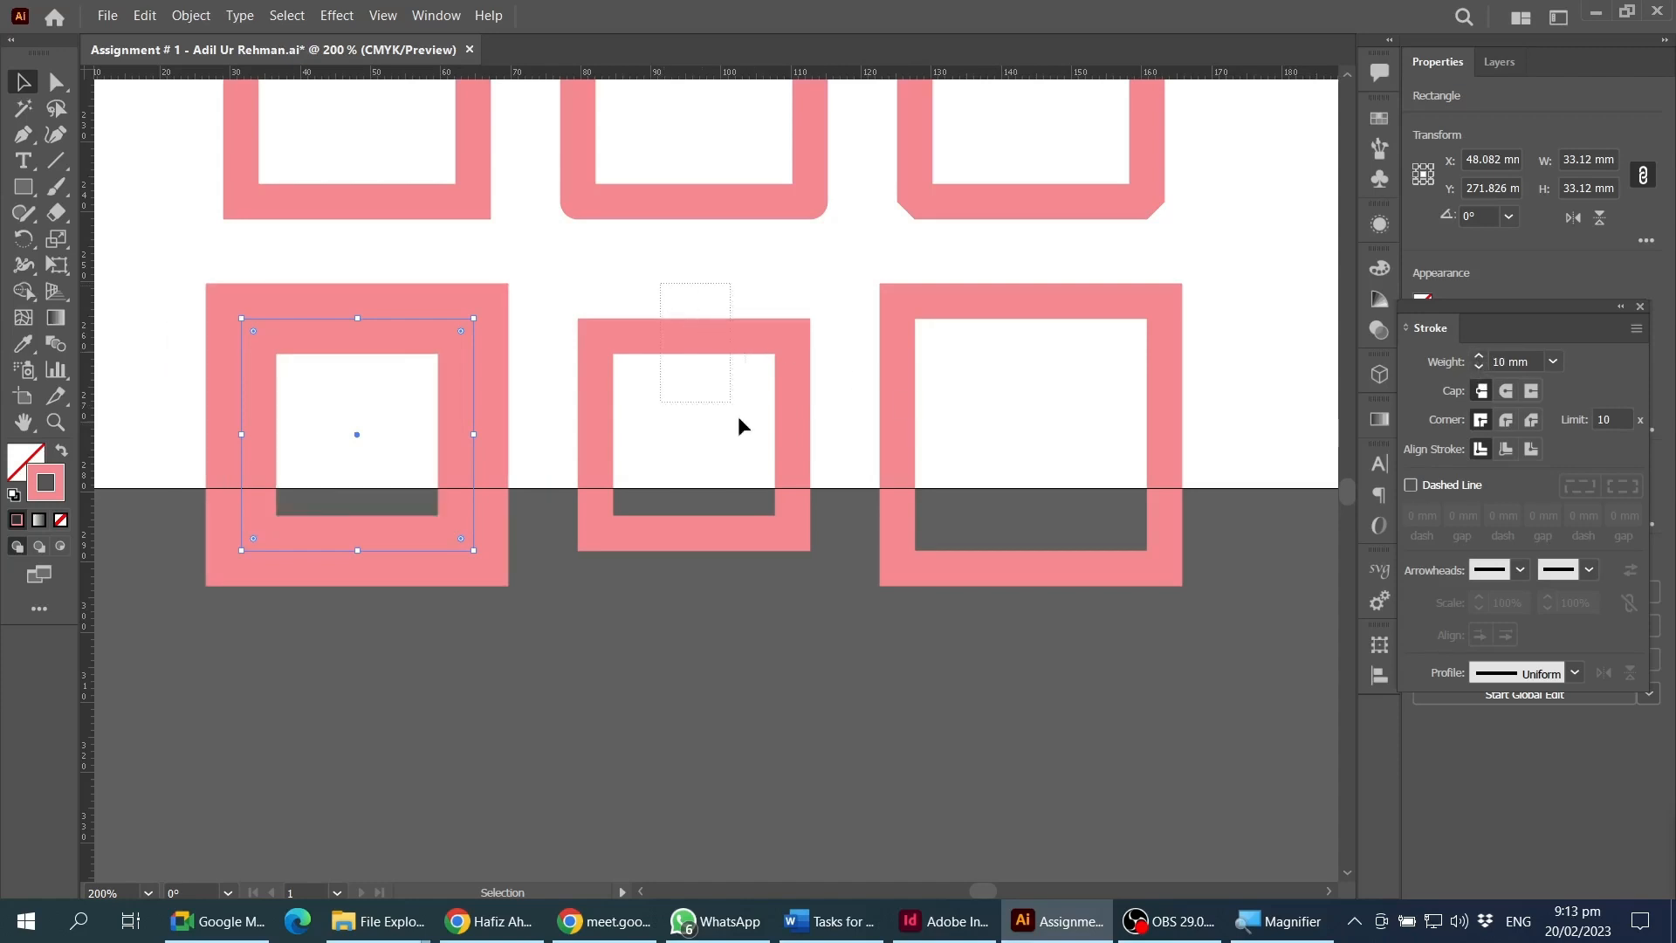
- Set the stroke weight of the lower row's second square, with the inside-aligned stroke, to 10 mm
{"action": "left_click", "coordinate": [748, 447]}
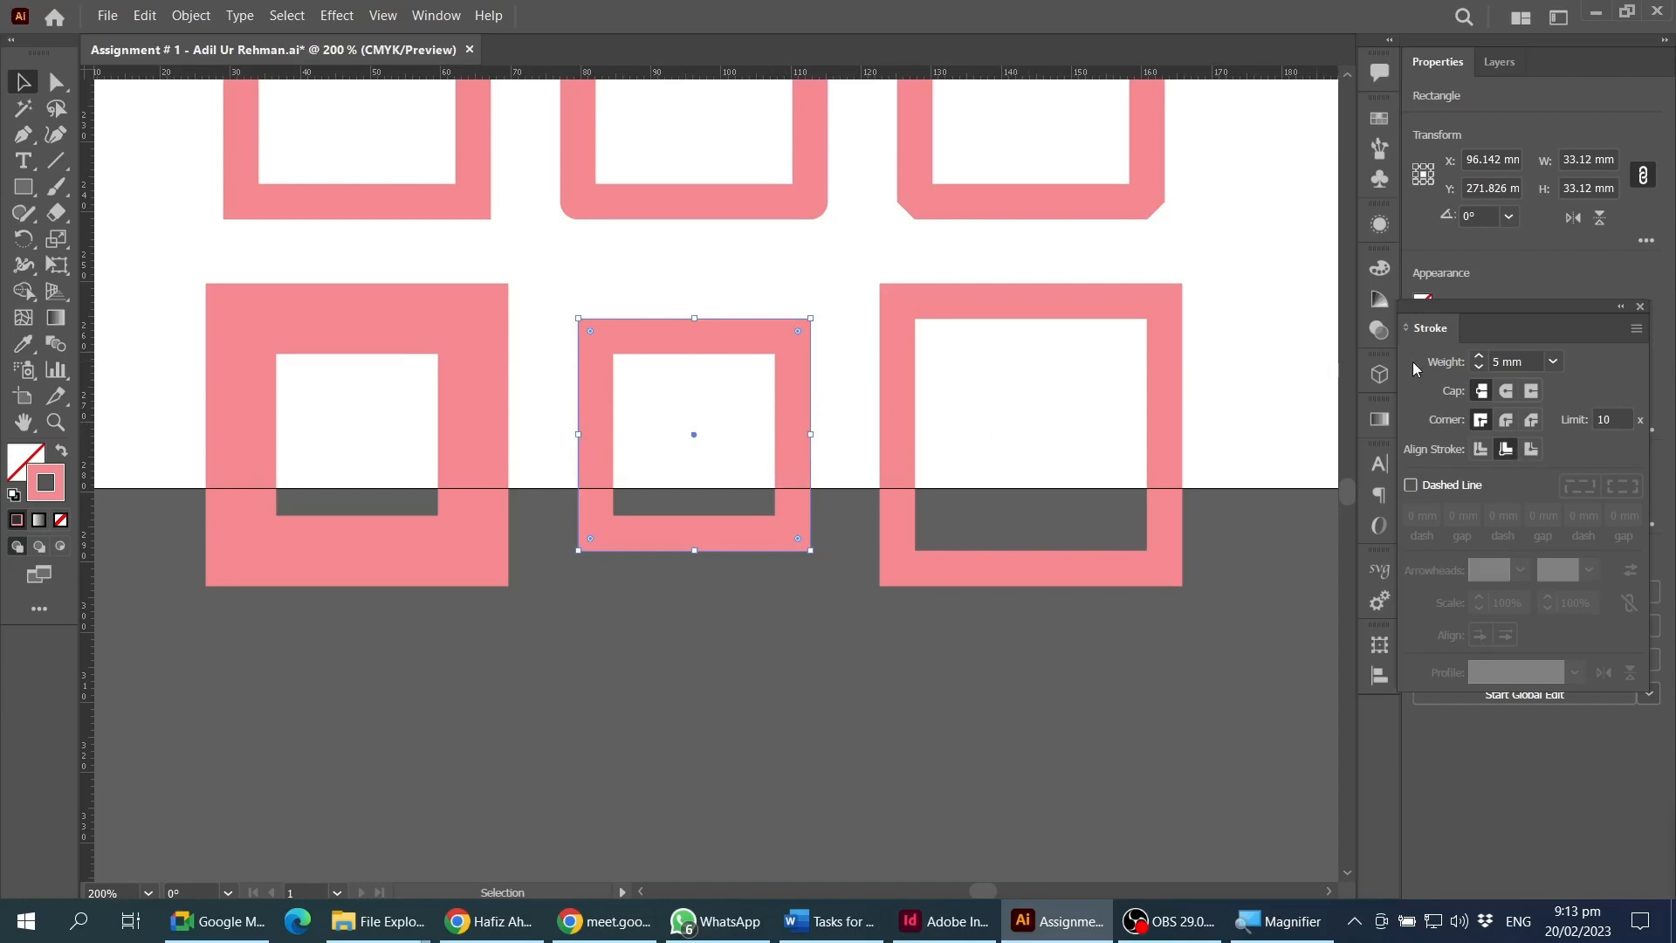
{"action": "mouse_move", "coordinate": [1495, 315]}
{"action": "left_mouse_down"}
{"action": "mouse_move", "coordinate": [1260, 273]}
{"action": "mouse_move", "coordinate": [1302, 262]}
{"action": "left_mouse_up"}
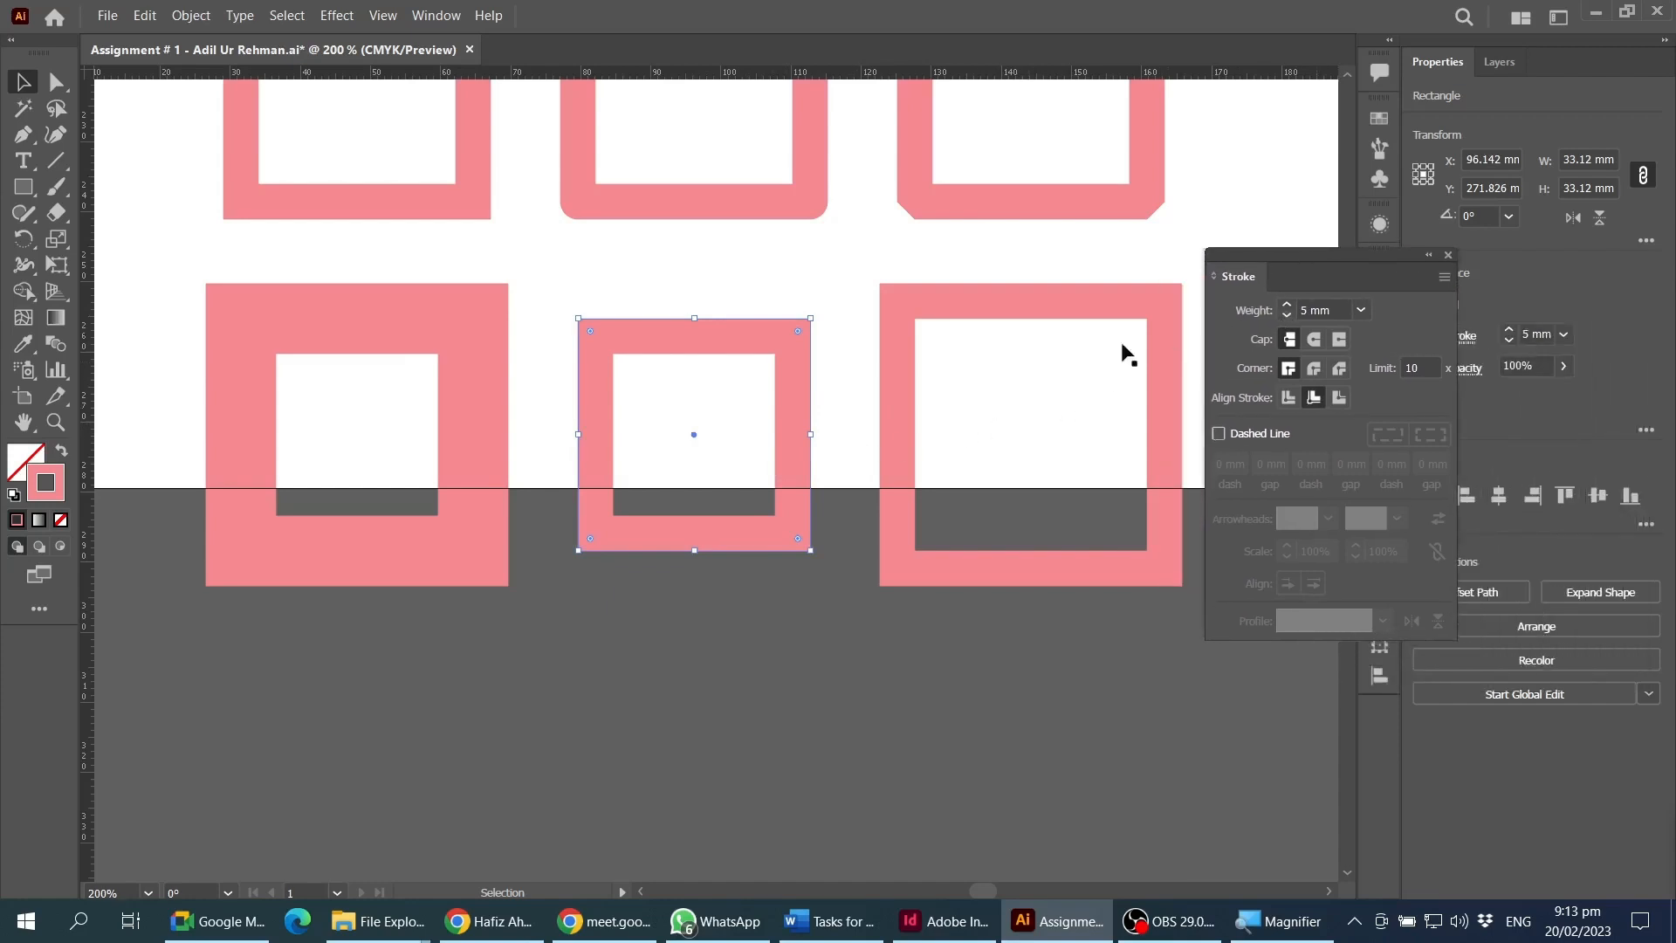
{"action": "left_click", "coordinate": [1288, 307]}
{"action": "left_click", "coordinate": [1288, 306]}
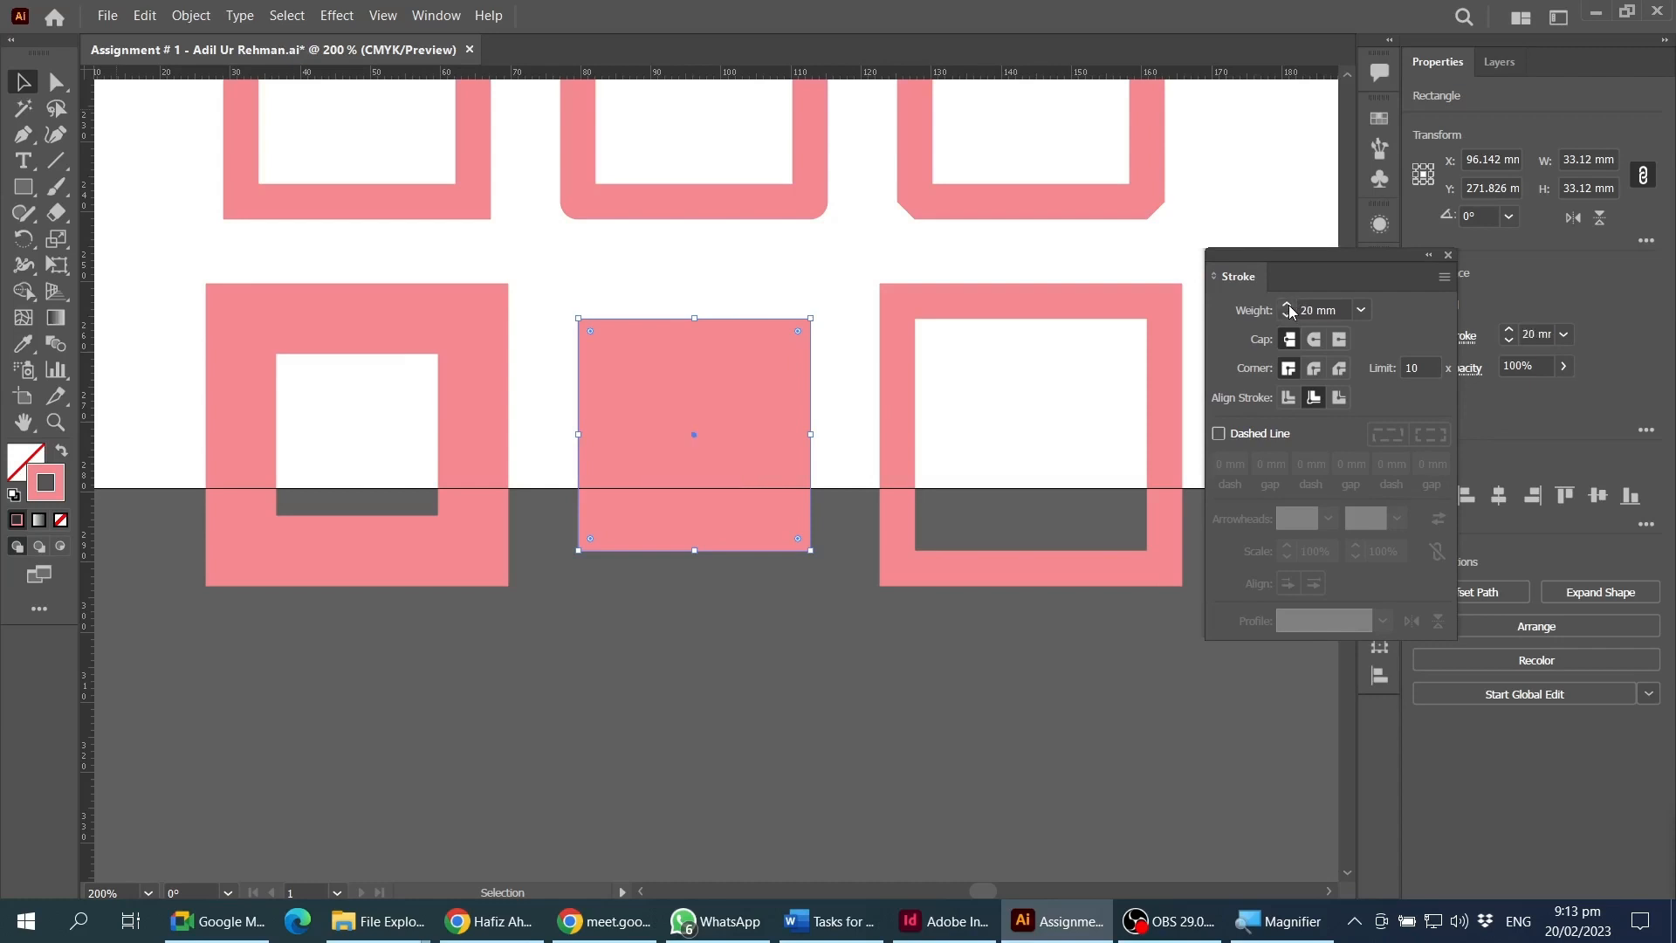
{"action": "left_click", "coordinate": [1287, 316]}
{"action": "left_click", "coordinate": [1286, 316]}
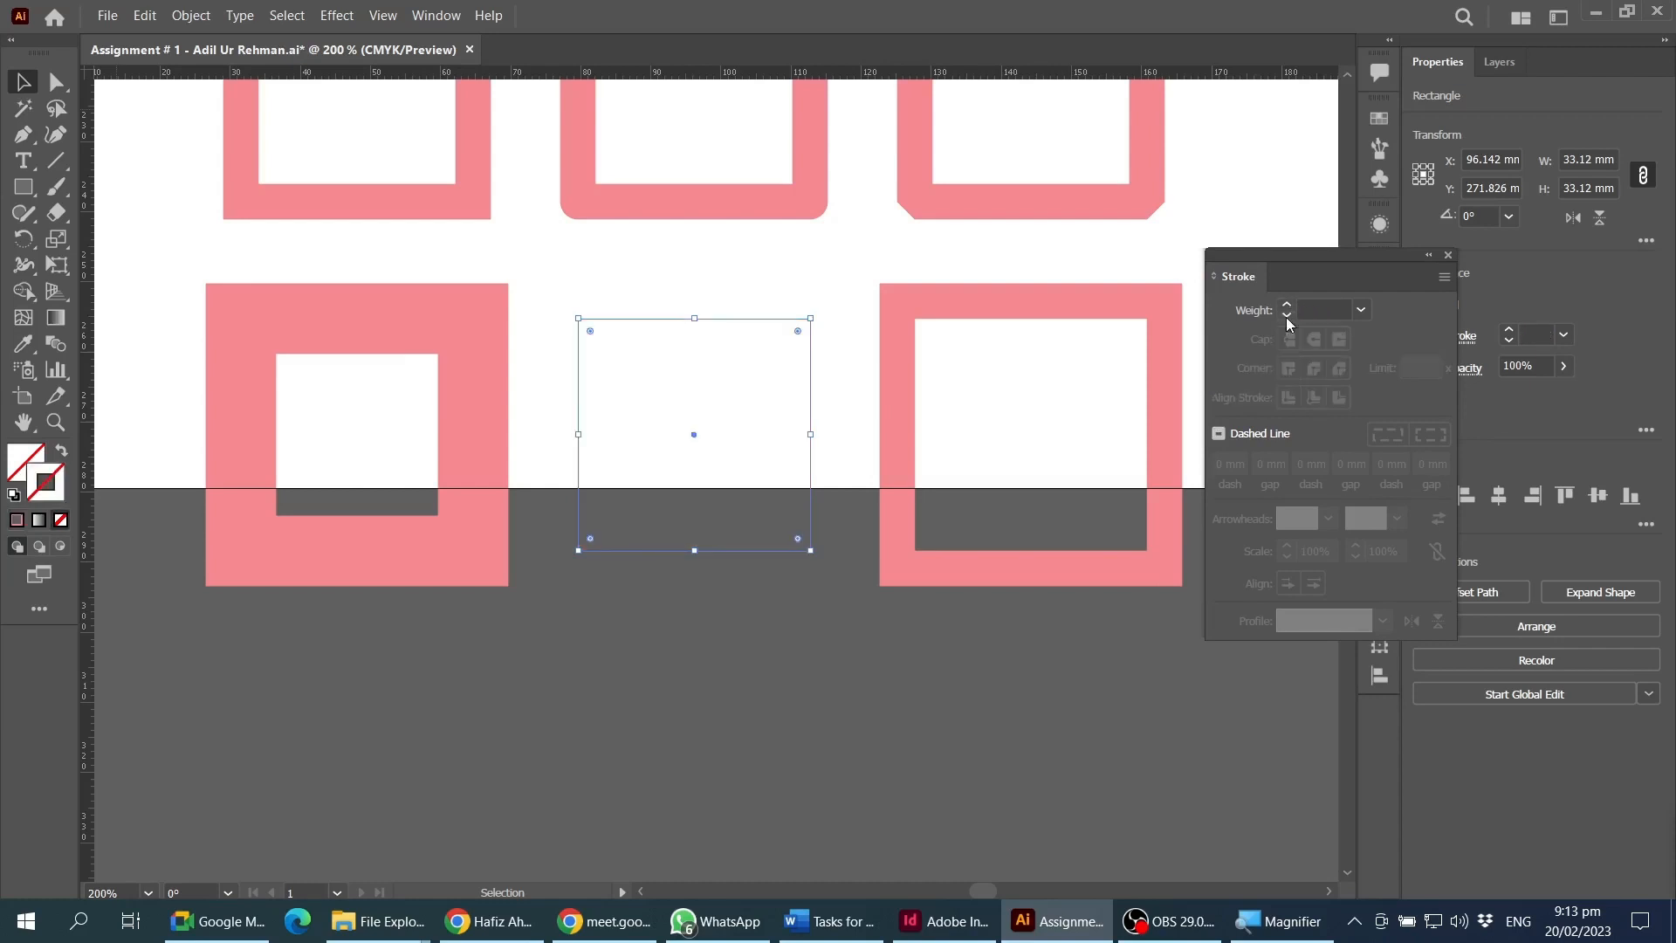
{"action": "left_click", "coordinate": [1288, 308]}
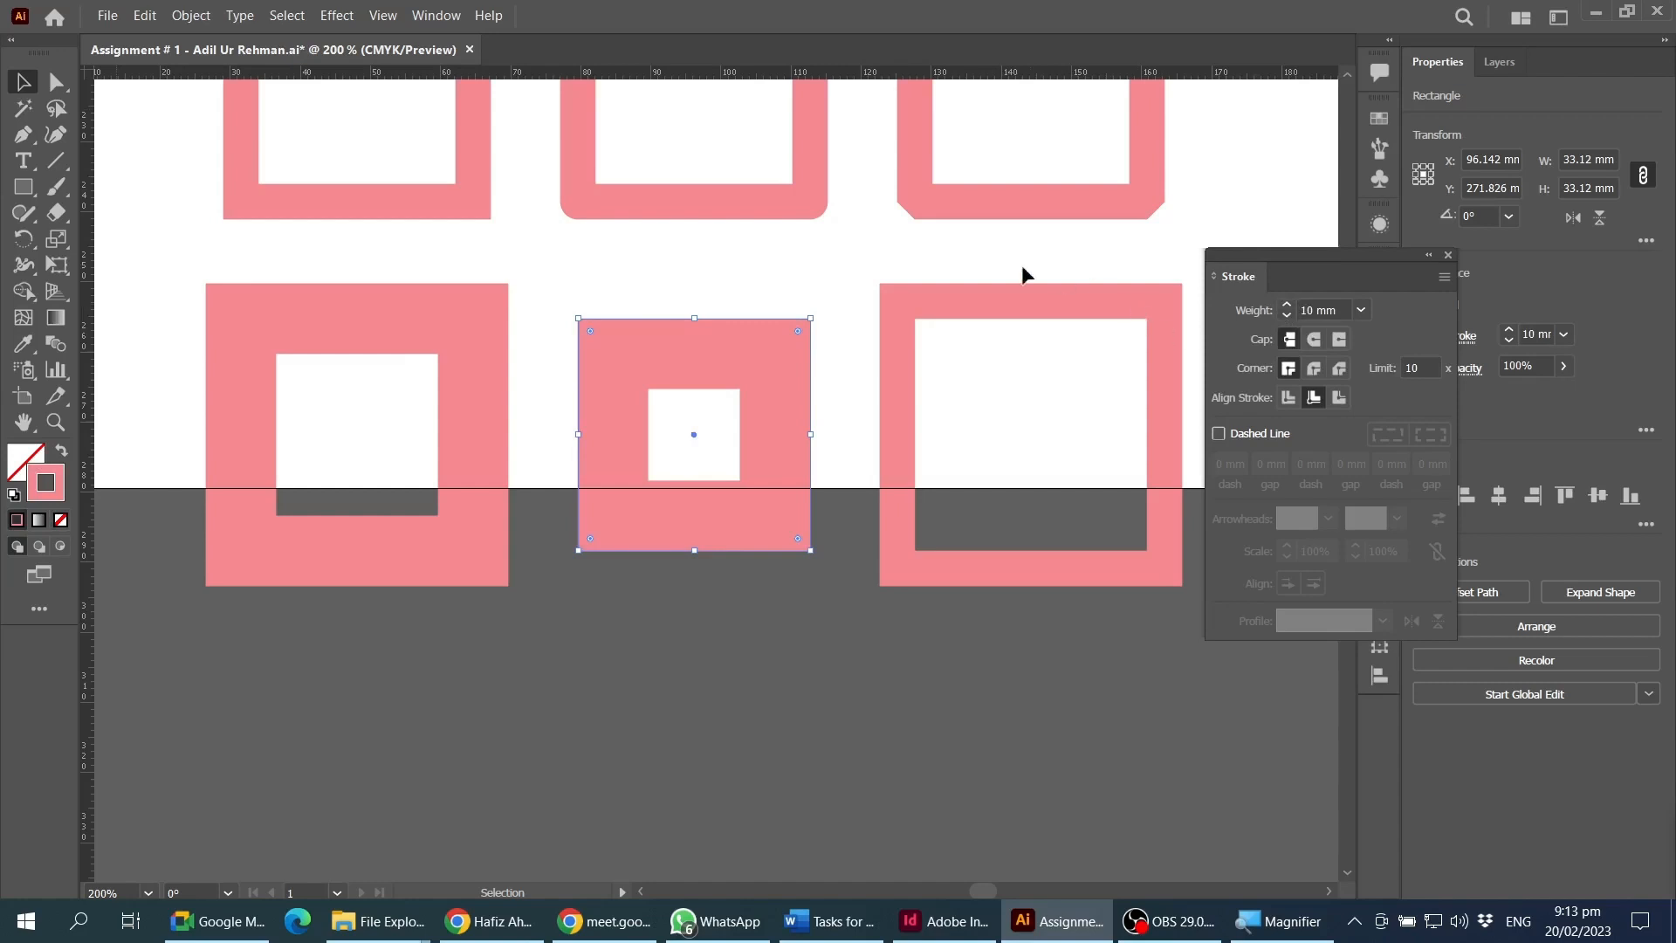
- Set the stroke weight of the lower row's outside-aligned third square to 10 mm and select across the three squares
{"action": "left_click_drag", "start_coordinate": [992, 261], "coordinate": [1047, 387]}
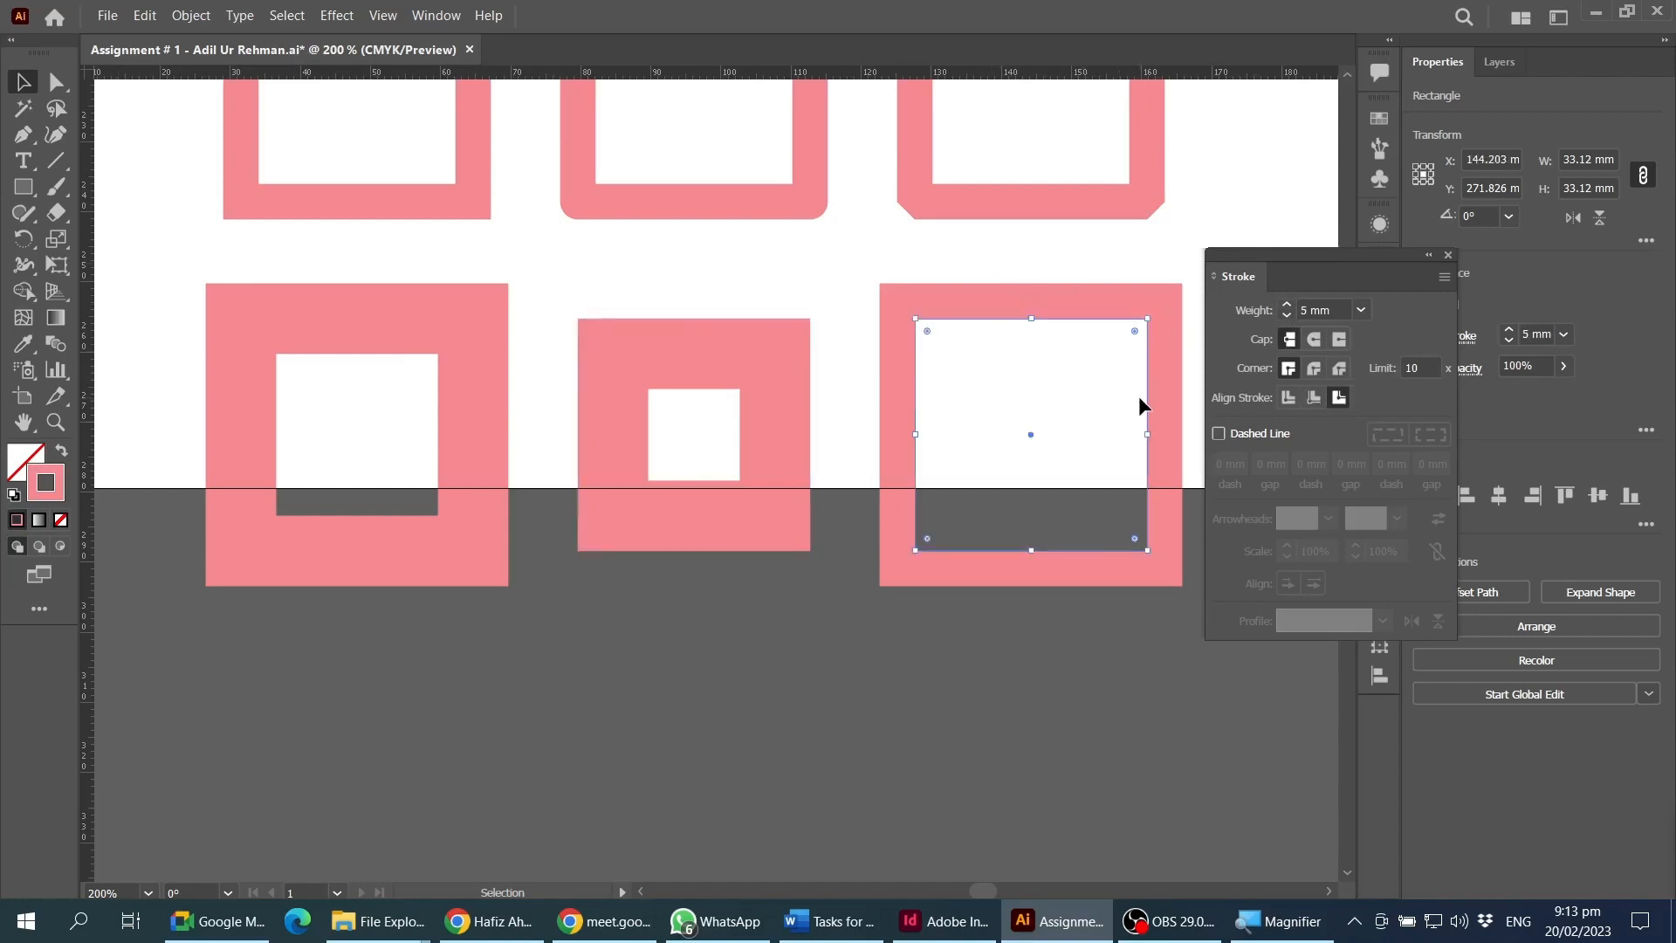
{"action": "left_click_drag", "start_coordinate": [1288, 307], "coordinate": [1290, 320]}
{"action": "left_click", "coordinate": [1289, 316]}
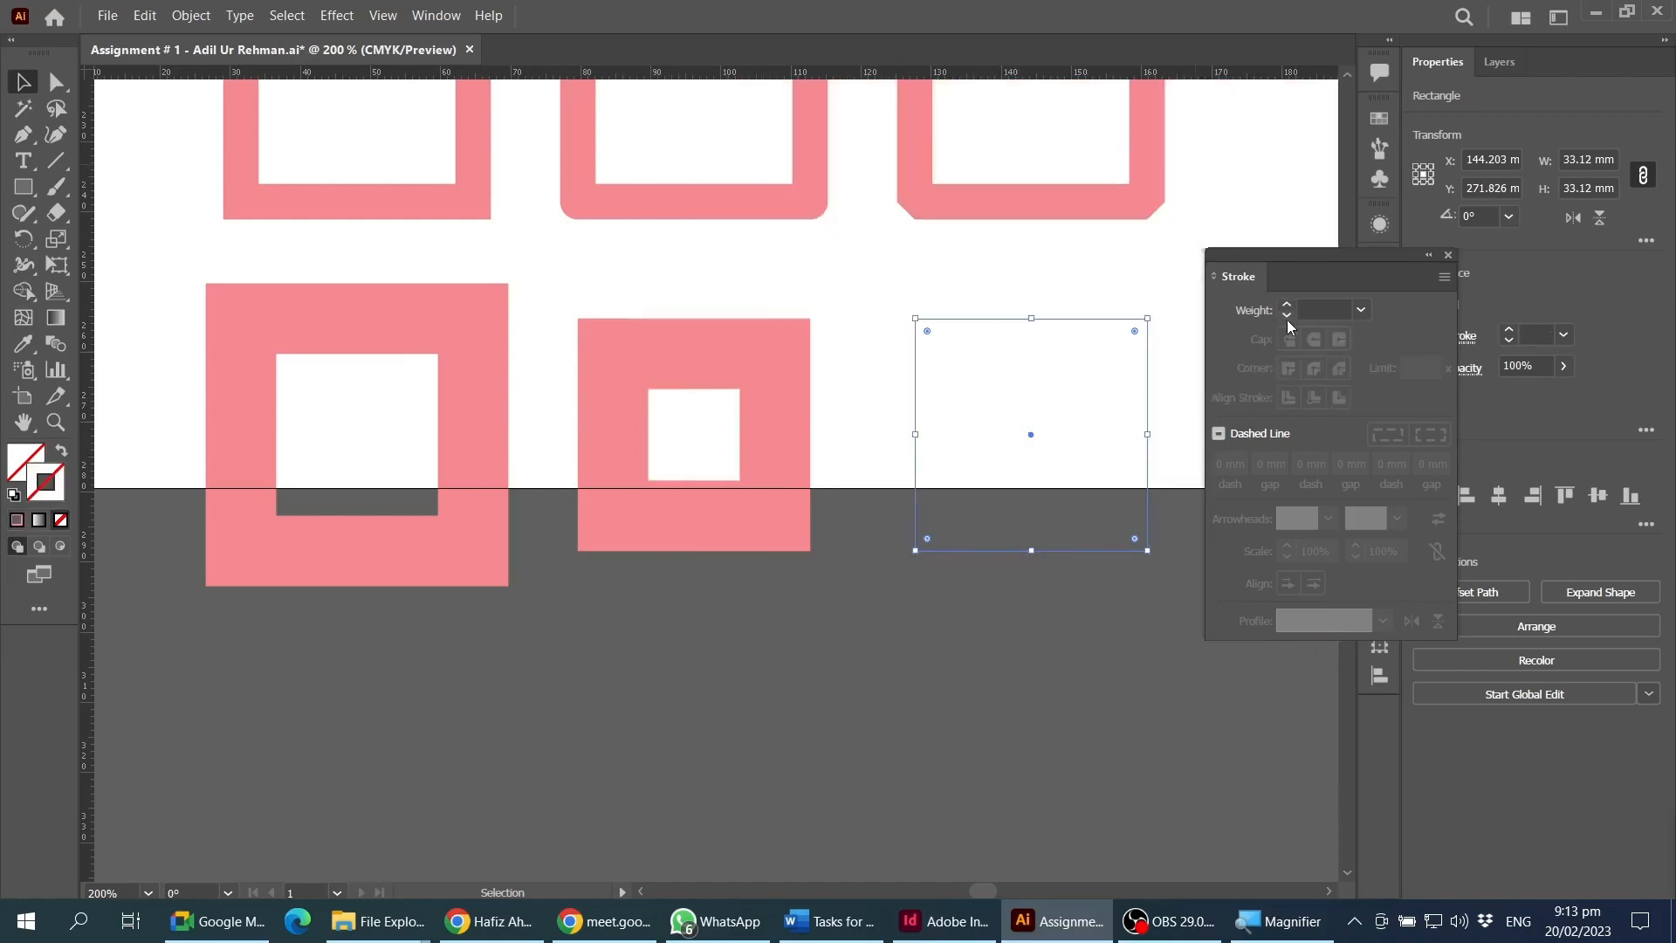
{"action": "left_click", "coordinate": [1288, 305]}
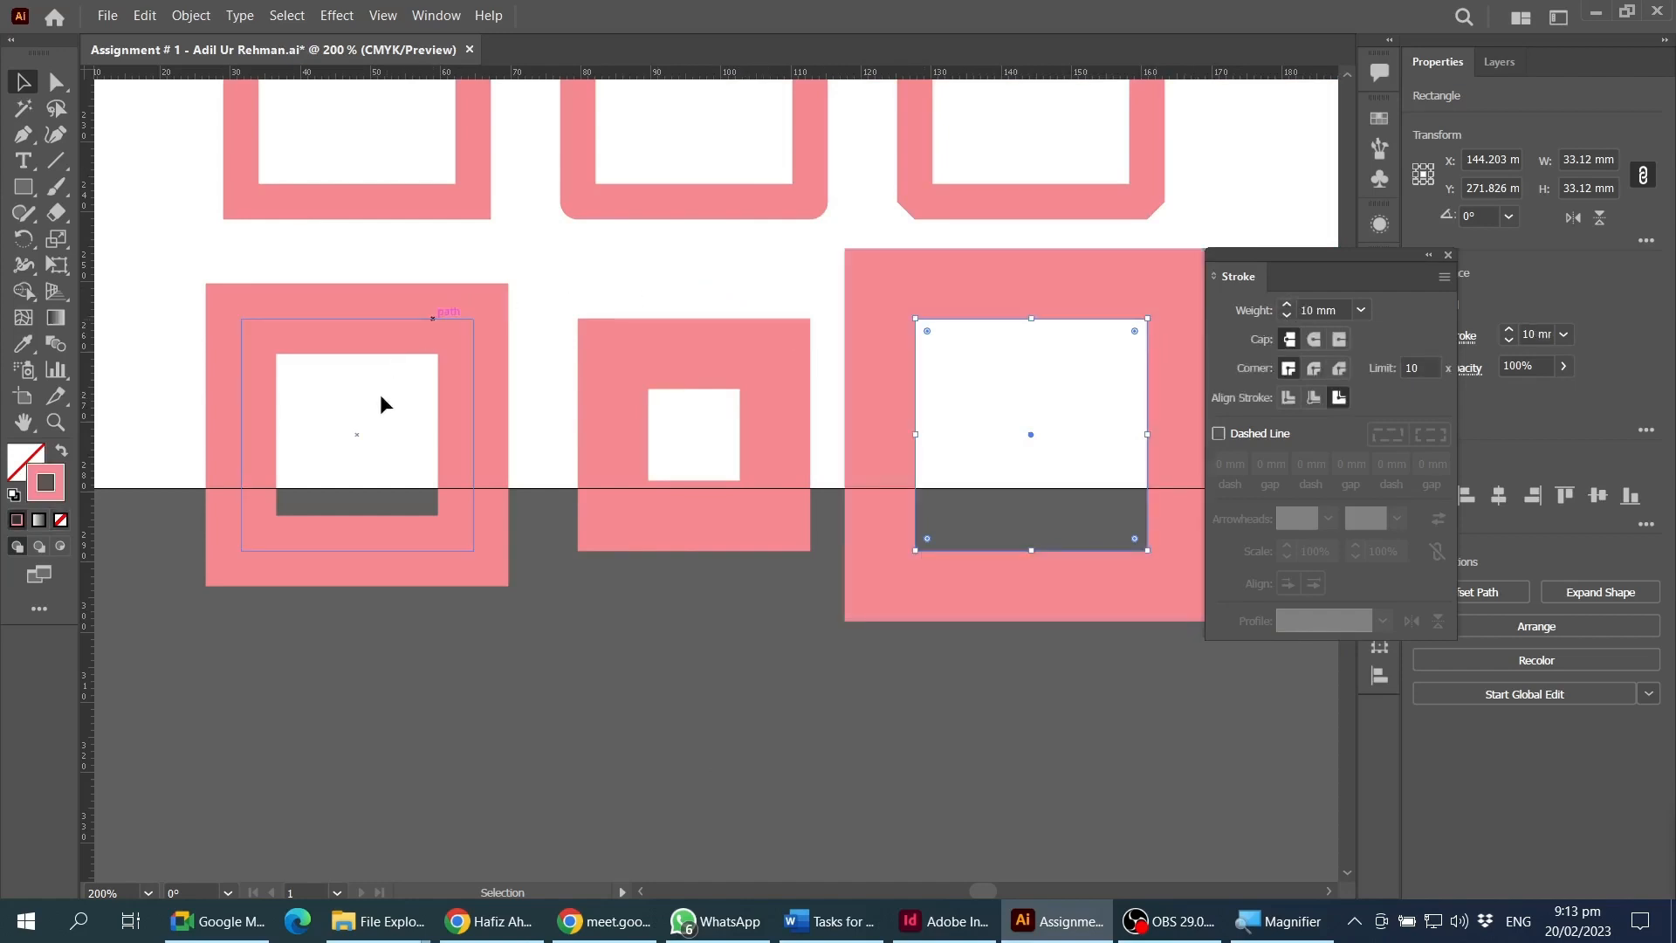
{"action": "left_click_drag", "start_coordinate": [385, 404], "coordinate": [1050, 458]}
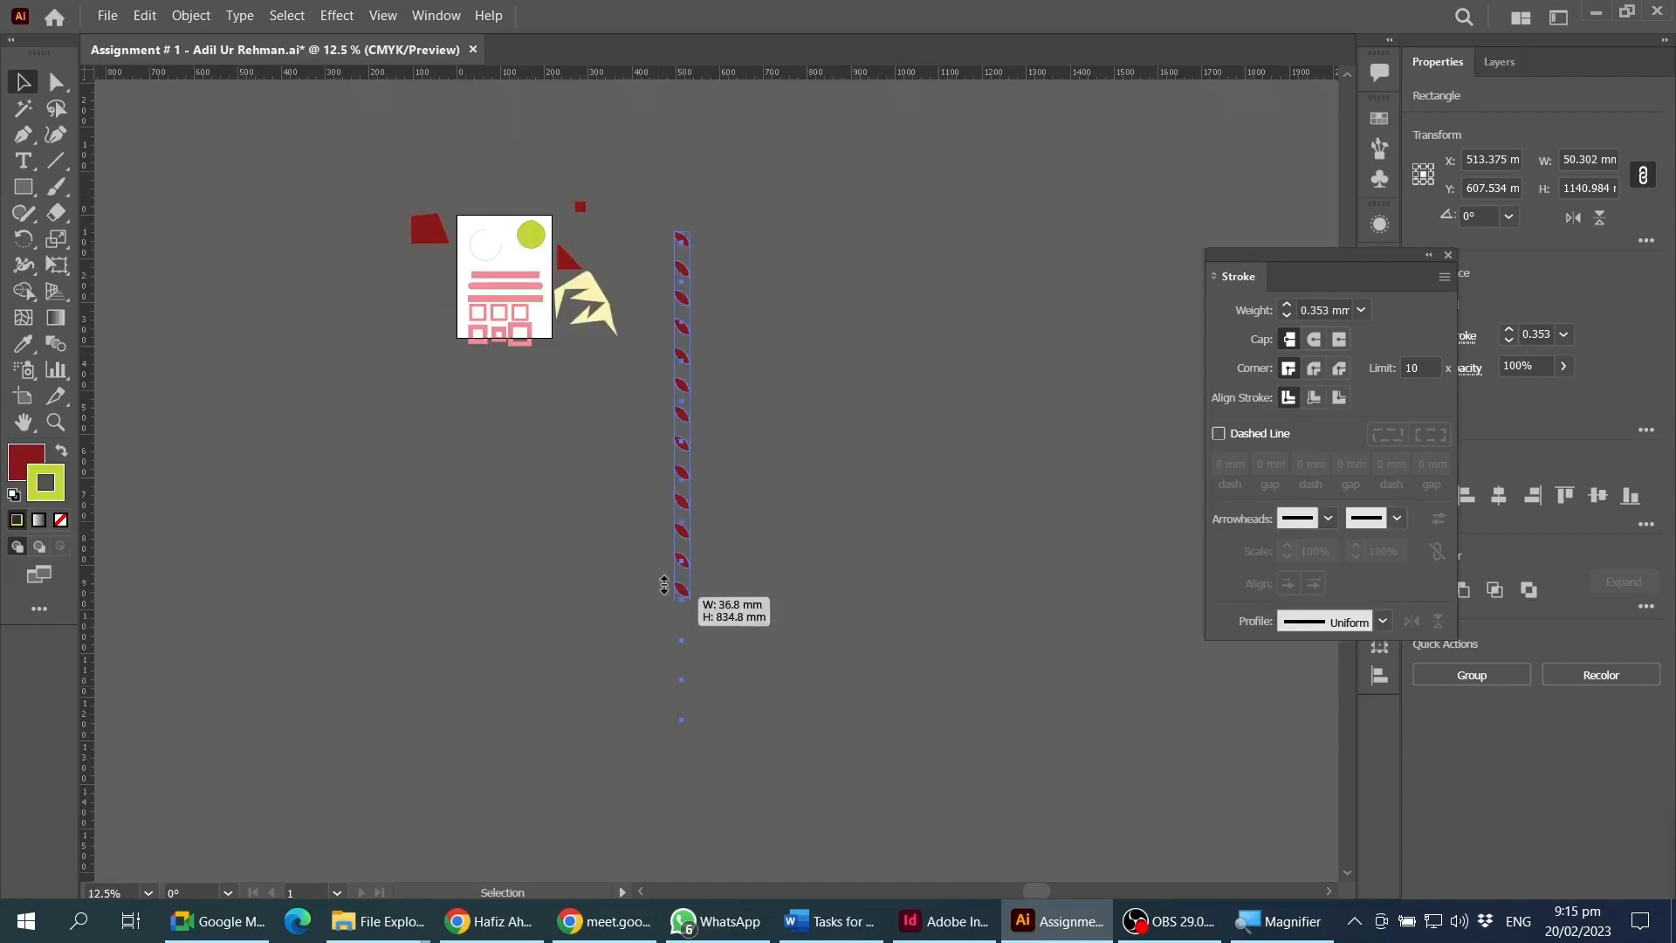
- Scale the column of dark red leaf shapes beside the artboard down to about 13.5 mm wide and 307 mm tall
{"action": "left_click_drag", "start_coordinate": [684, 568], "coordinate": [681, 375]}
{"action": "key", "text": "ctrl+plus"}
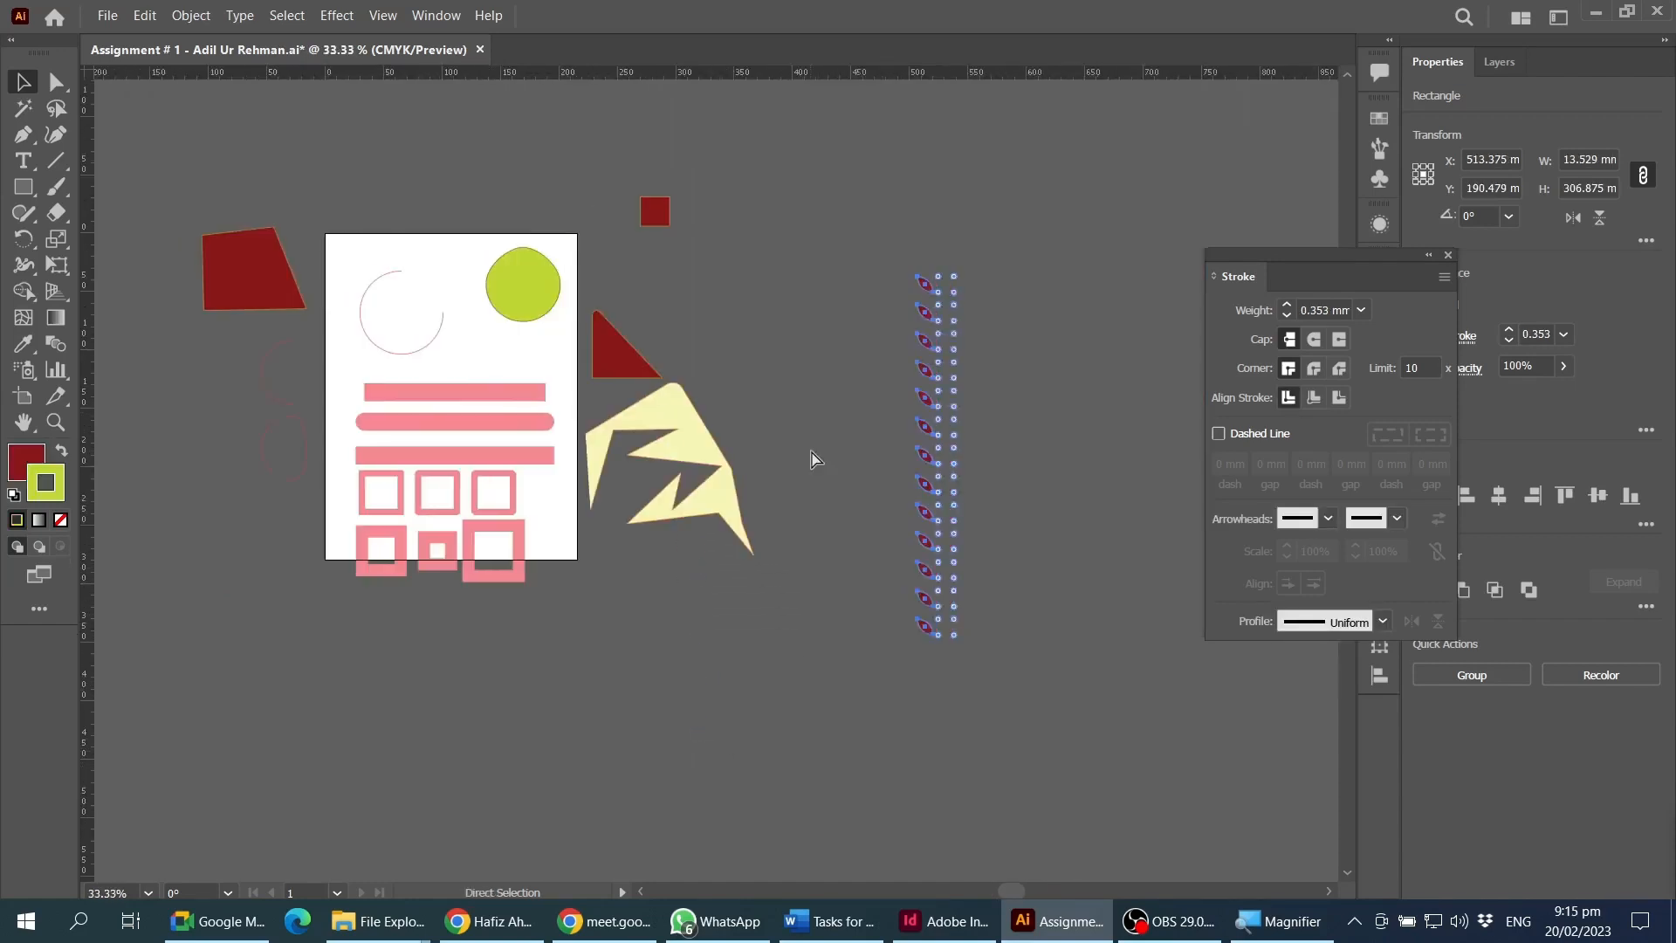
{"action": "key", "text": "v"}
{"action": "scroll", "coordinate": [928, 247], "scroll_direction": "left", "scroll_amount": 2}
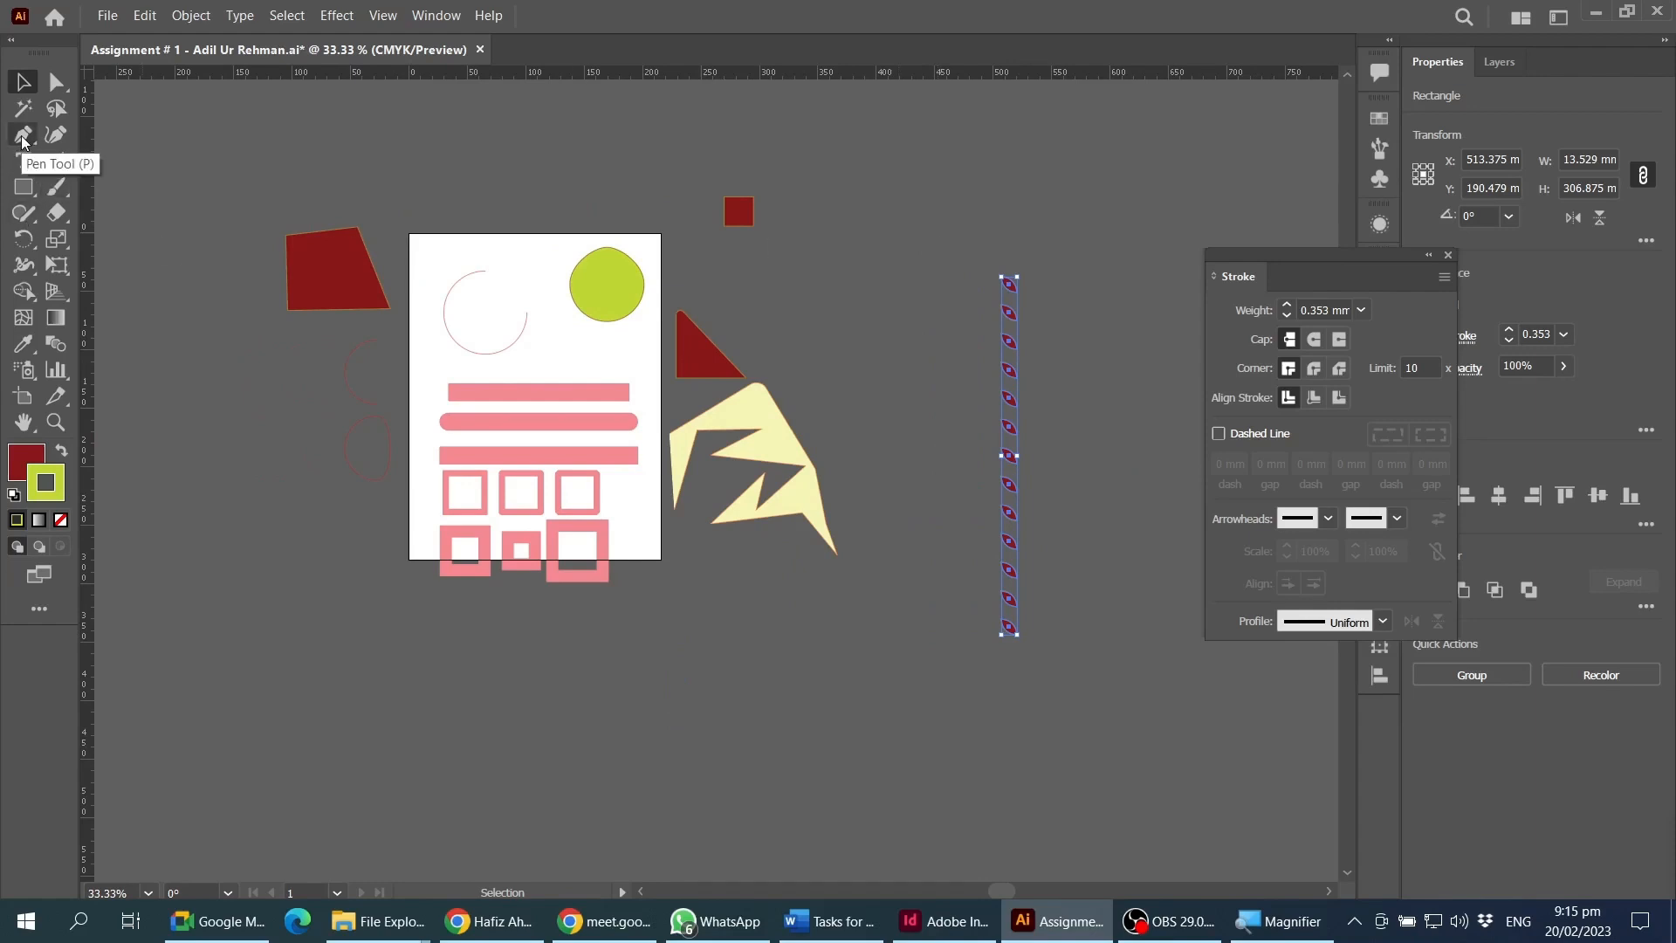
- Move the pale yellow zigzag shape away from the artboard to about X 350 mm, Y 215 mm
{"action": "left_click", "coordinate": [772, 445]}
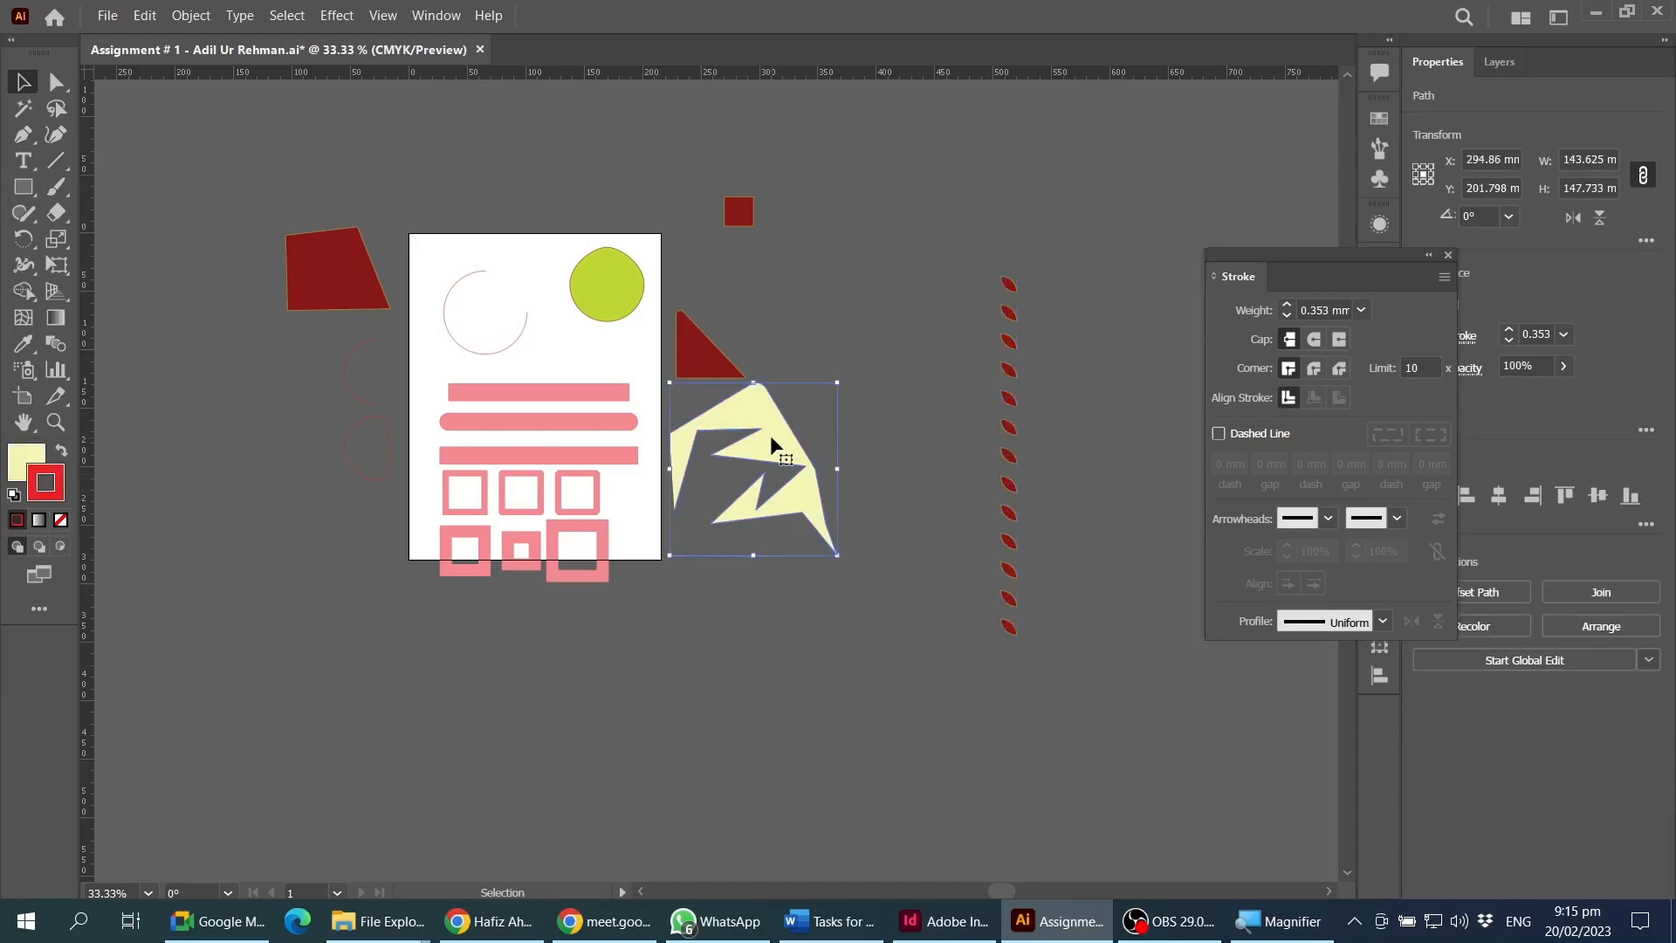
{"action": "left_click_drag", "start_coordinate": [773, 445], "coordinate": [836, 462]}
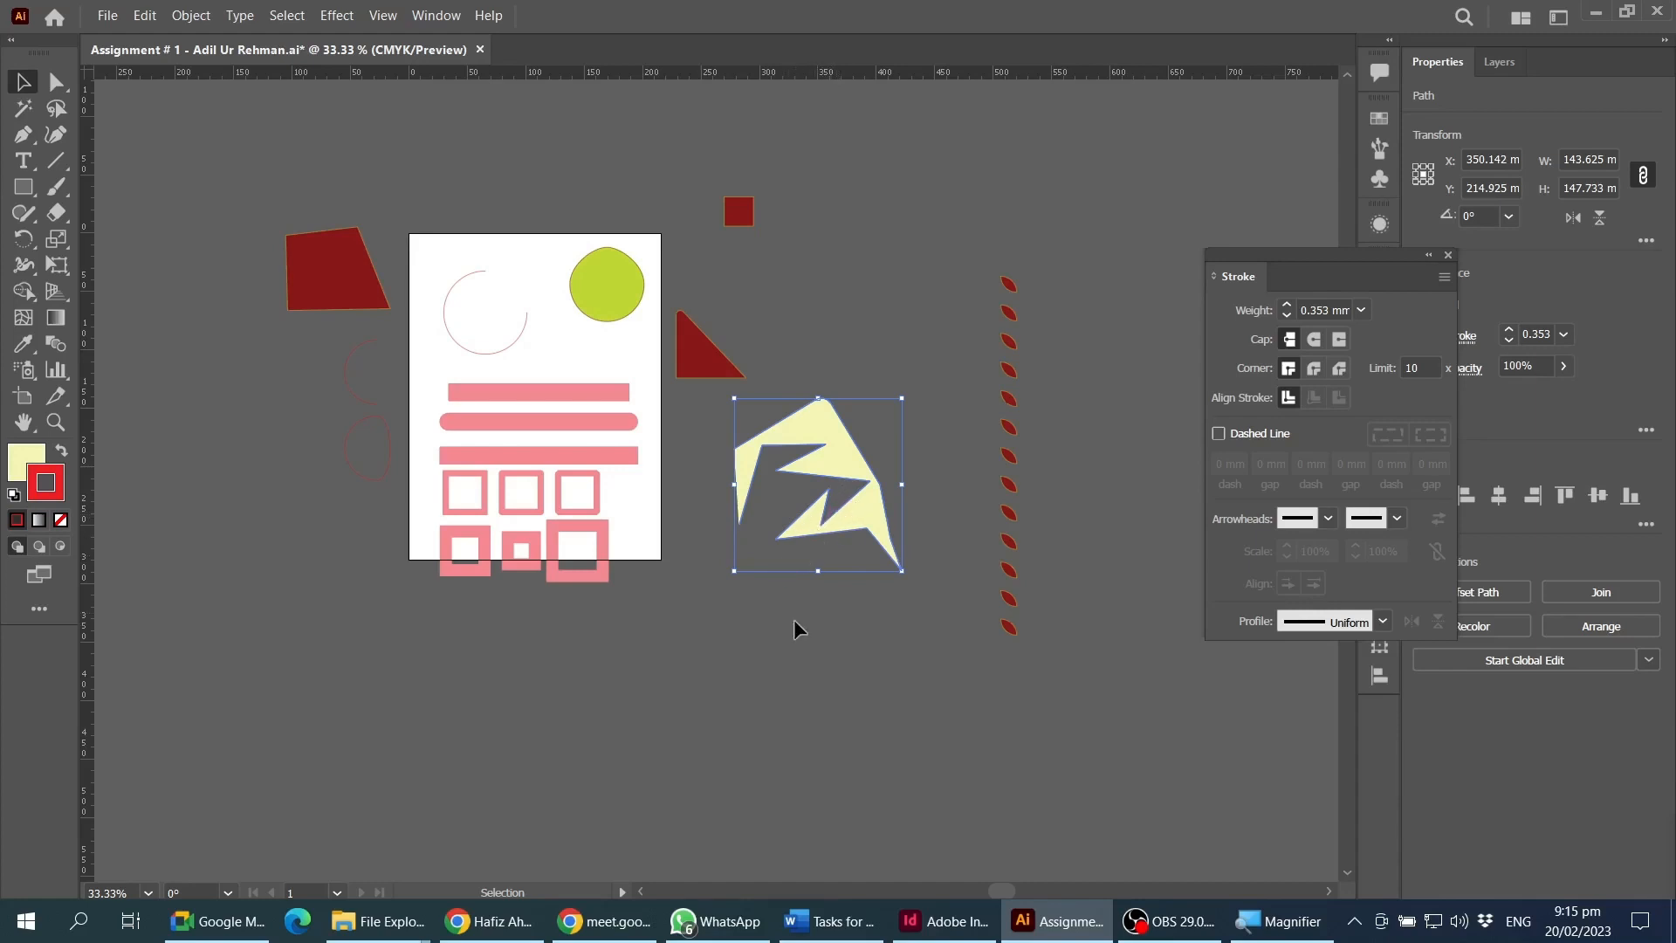
{"action": "left_click", "coordinate": [820, 365]}
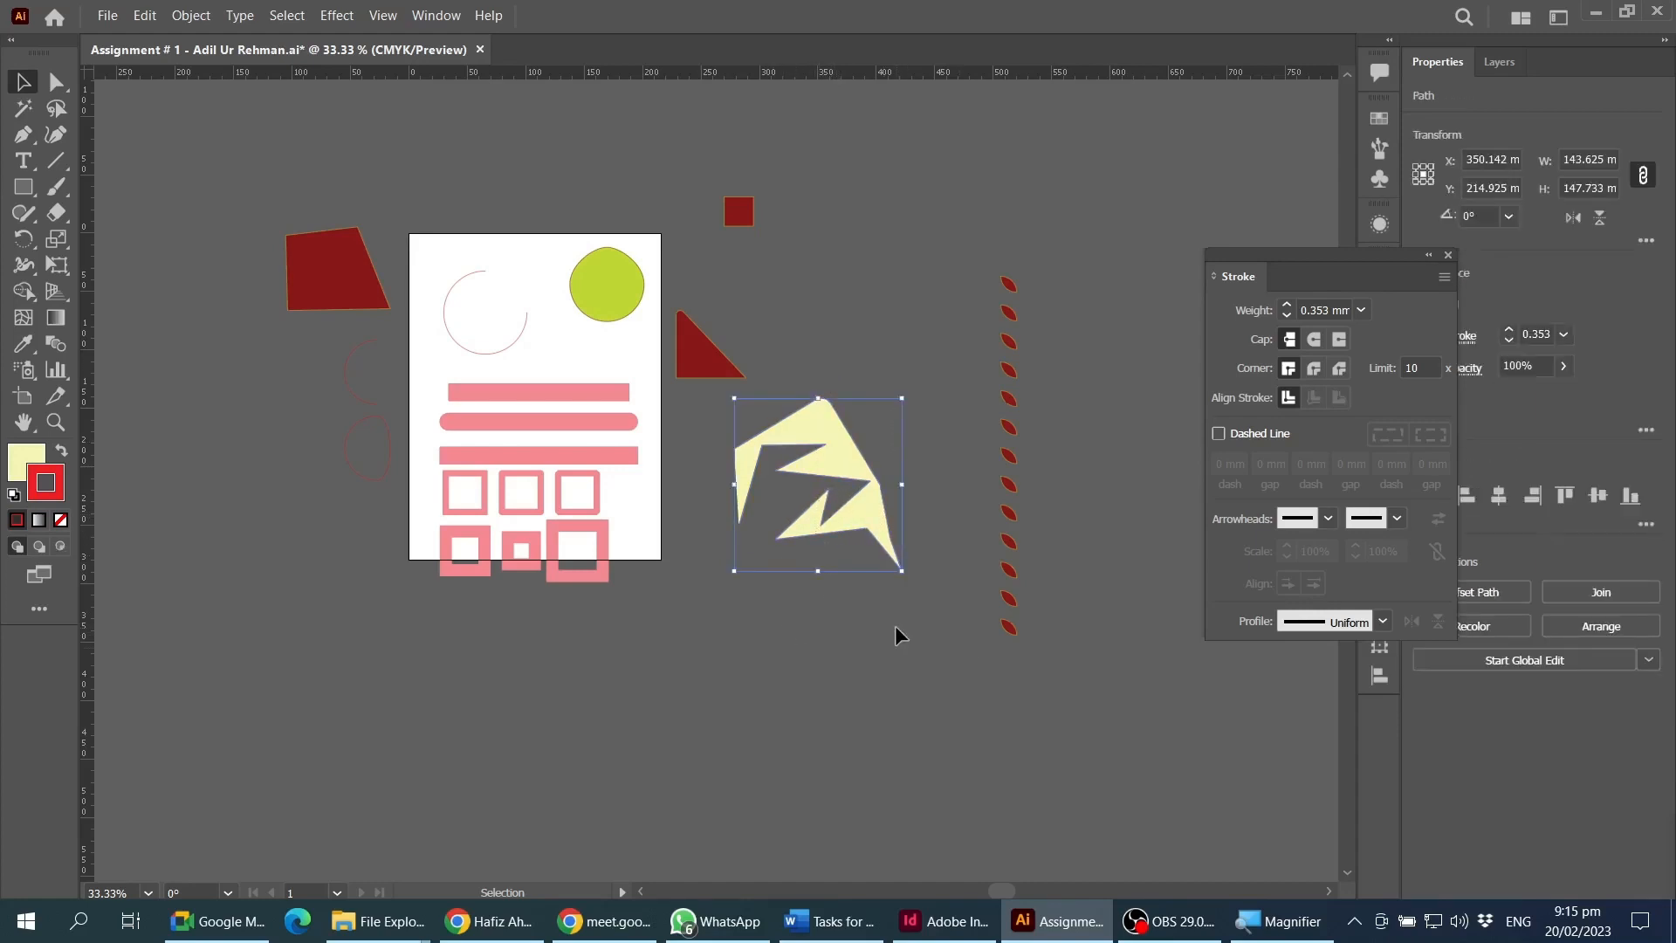